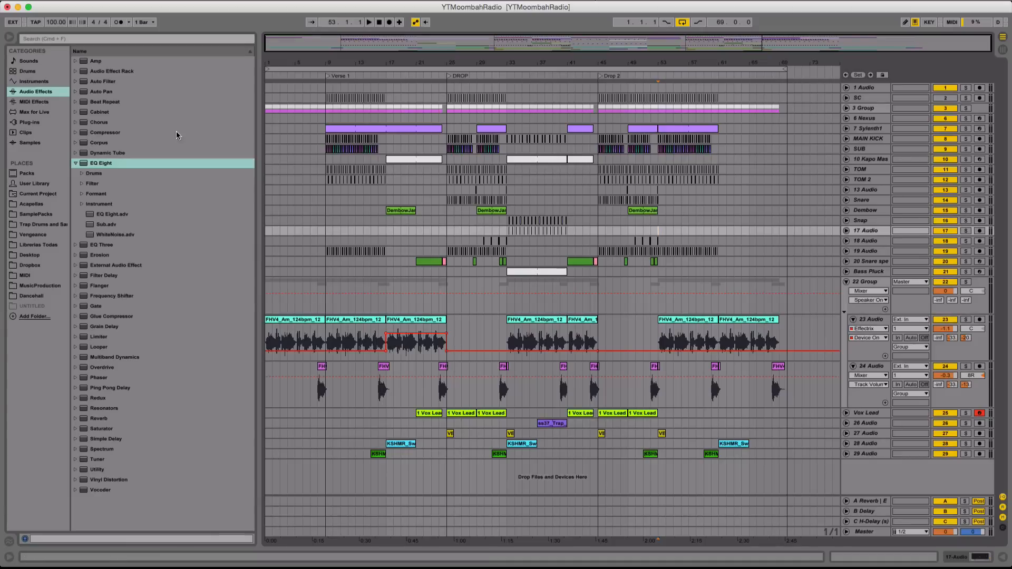
Collapse the 22 Group track and play the arrangement from the start
left_click(847, 282)
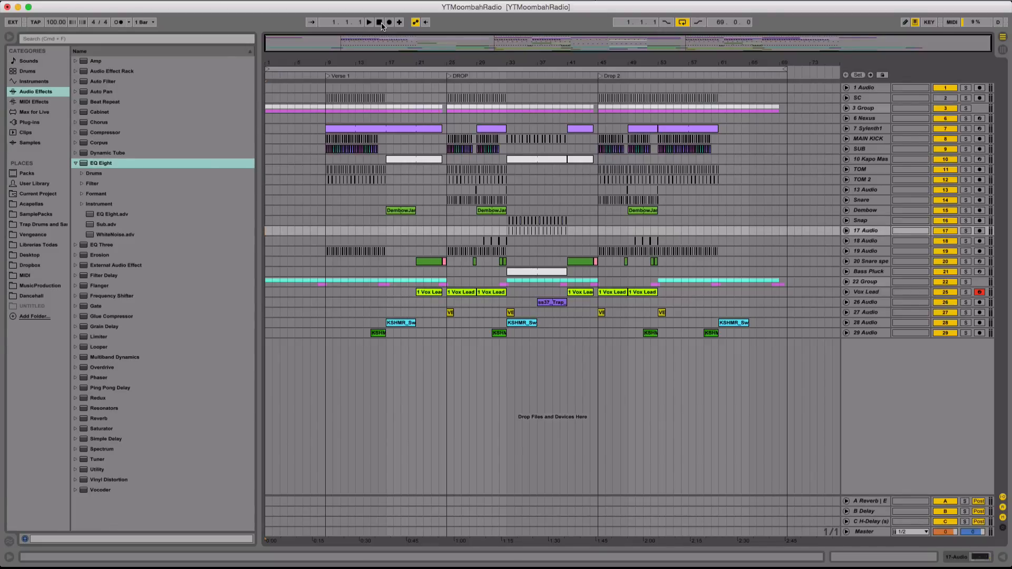
key("space")
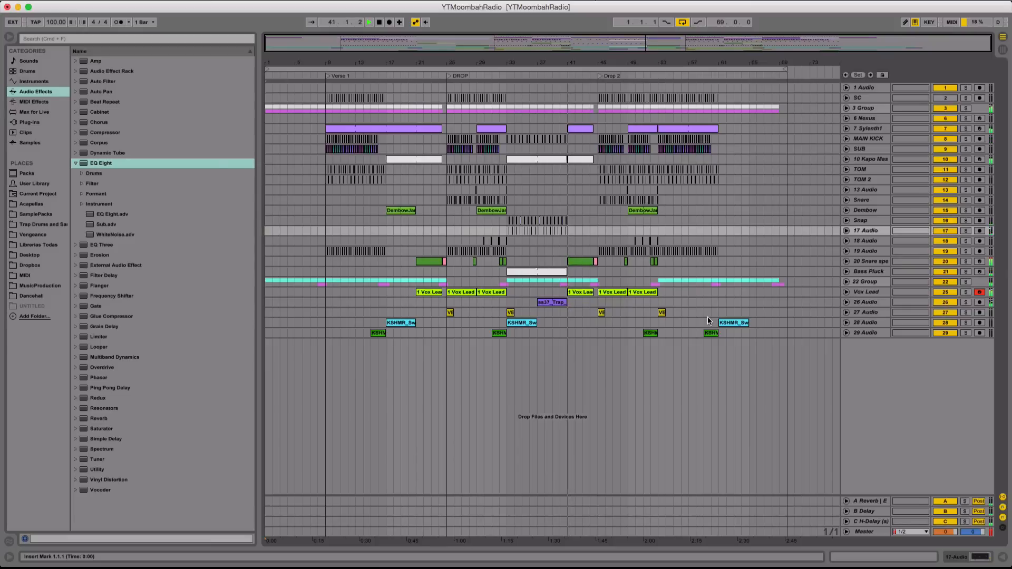
key("space")
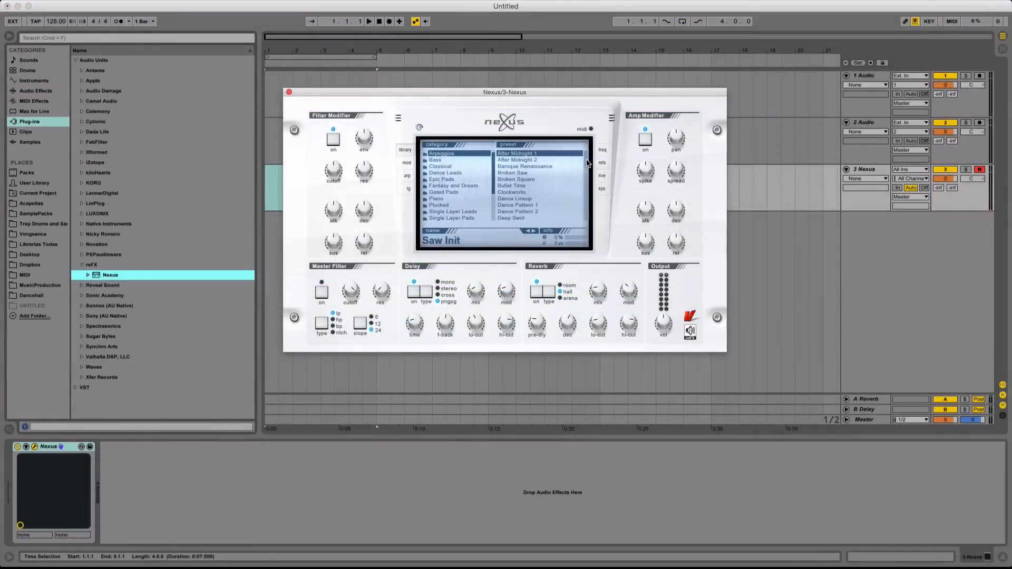
Look through the Plucked presets in the Nexus instrument and close its window
mouse_move(658, 219)
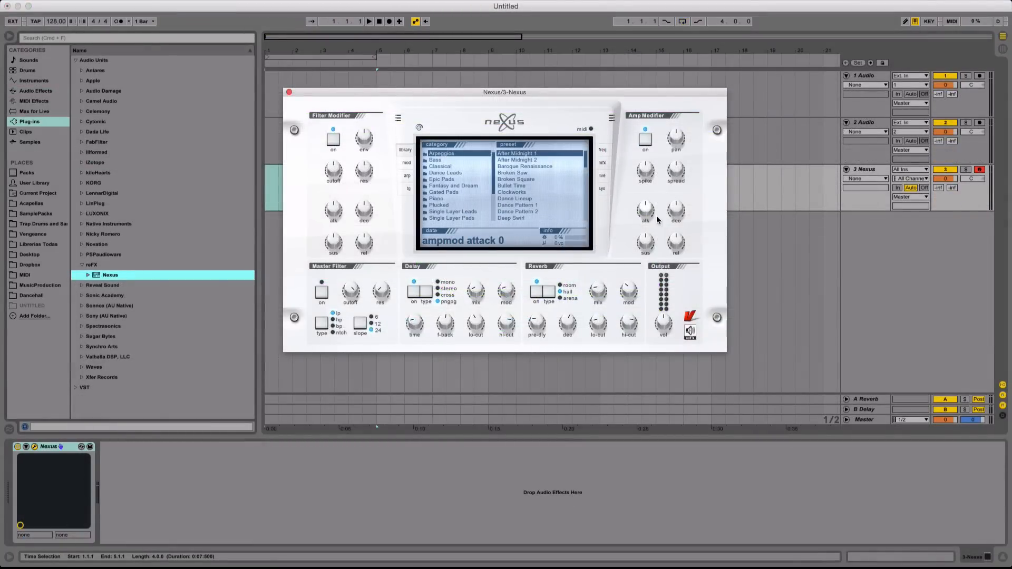
left_click(454, 205)
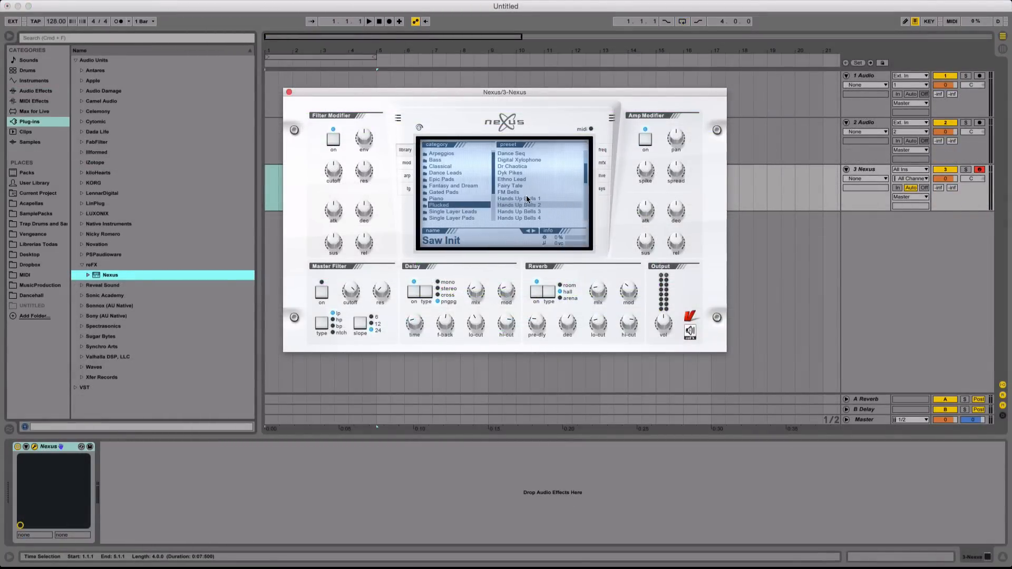
scroll(528, 199, "down", 3)
left_click(289, 93)
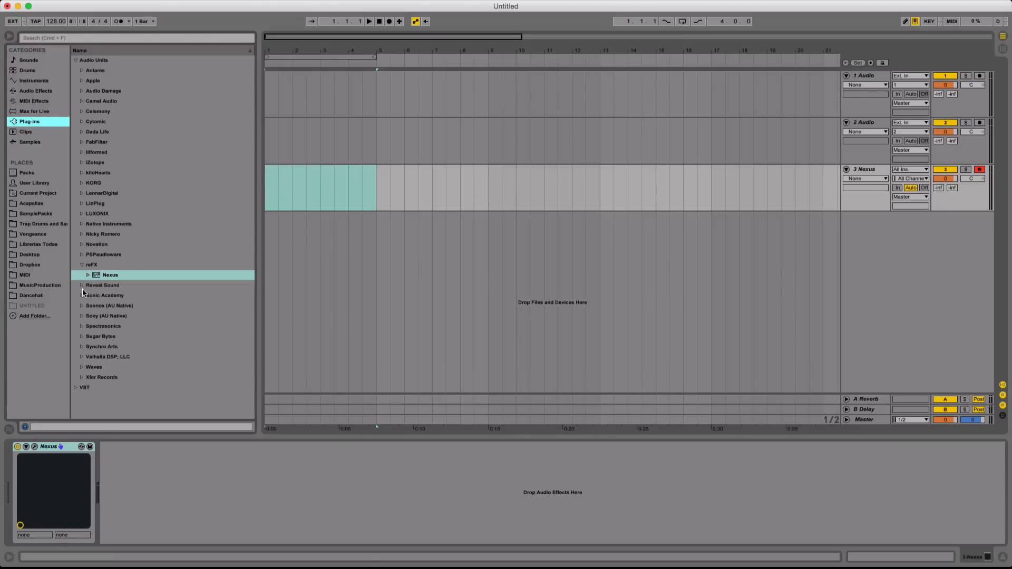
Load LennarDigital's Sylenth1 onto track 3 in place of Nexus
left_click(81, 194)
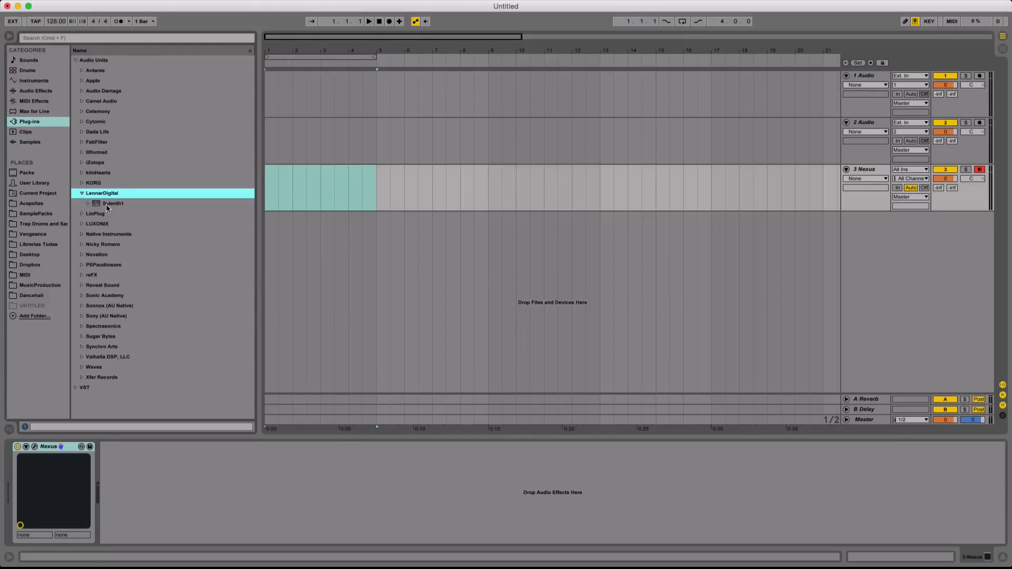
left_click_drag(106, 204, 444, 194)
key("Return")
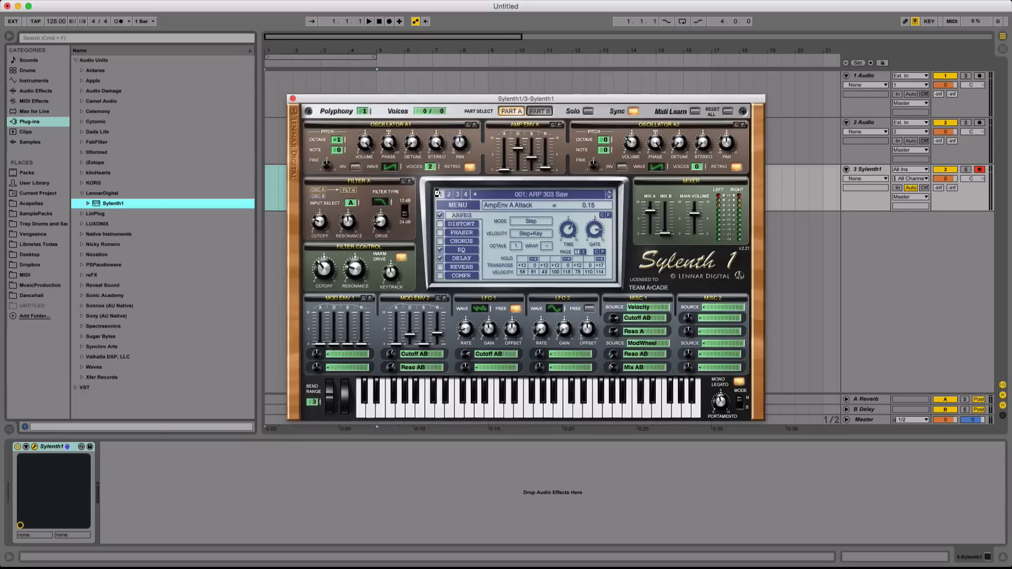
Load the Shocking Progressive House.fxb bank into Sylenth1
left_click(464, 206)
left_click(474, 236)
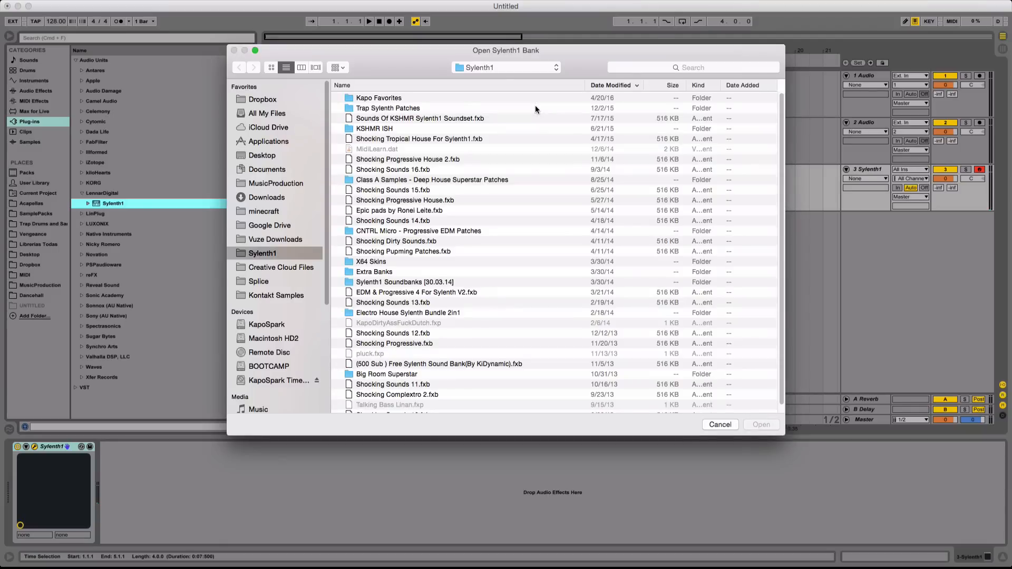
left_click(414, 200)
key("Return")
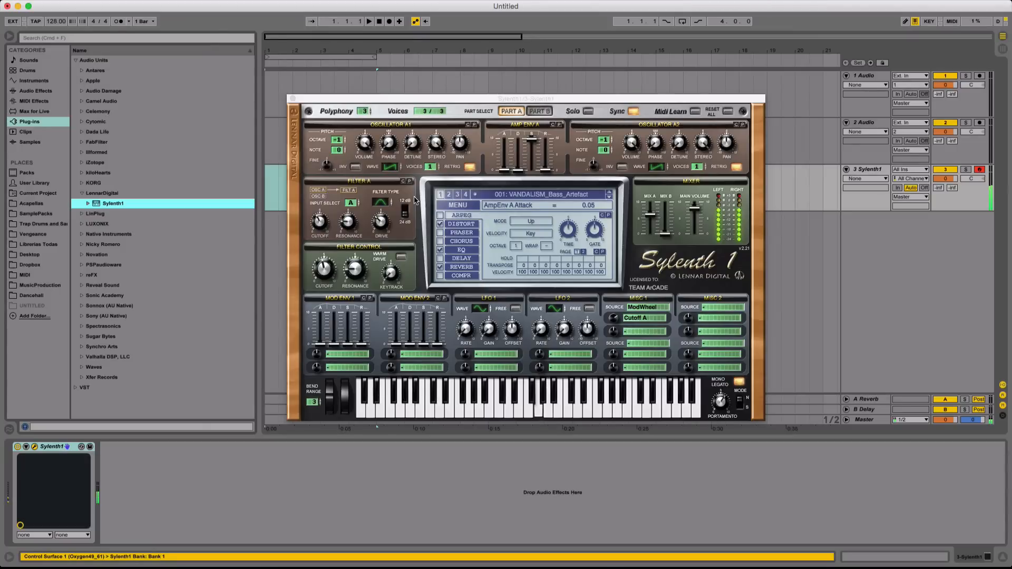
Select preset 036 VANDALISM_Lead_Festival Love and audition the neighbouring lead presets up to 042 VANDALISM_Lead_Haunted
left_click(575, 194)
scroll(569, 231, "down", 5)
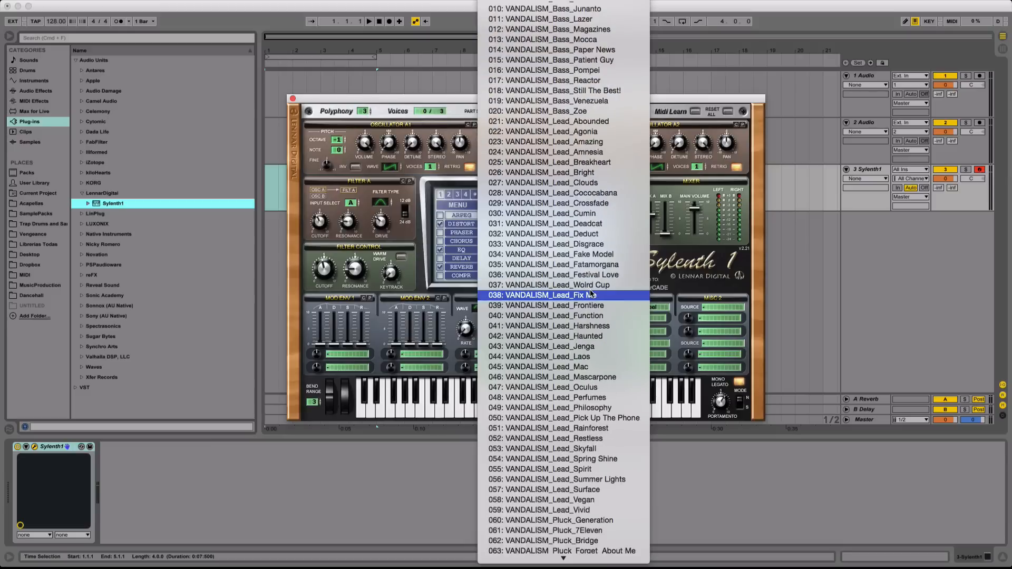
left_click(589, 275)
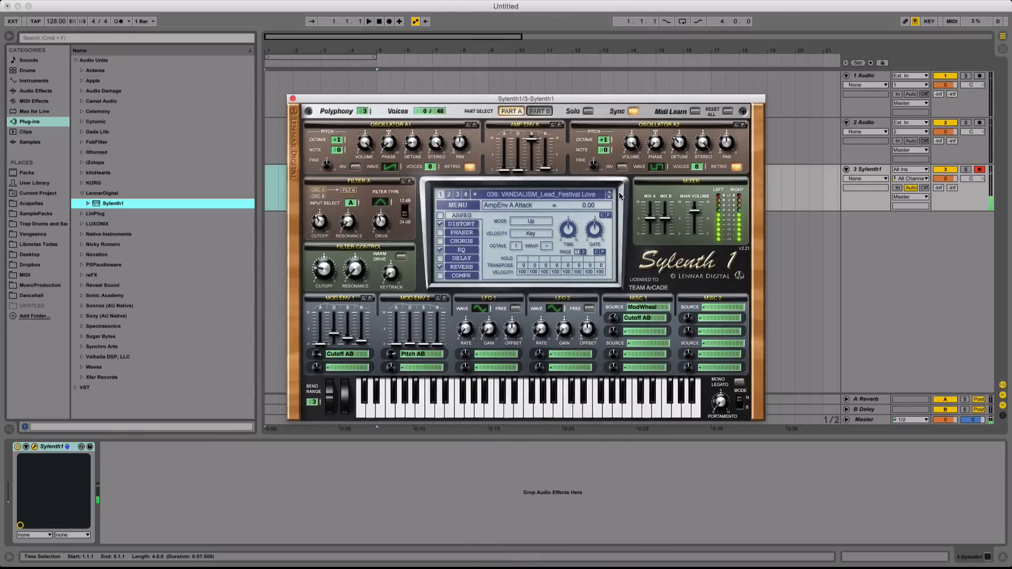
left_click(607, 201)
left_click(606, 201)
left_click(610, 198)
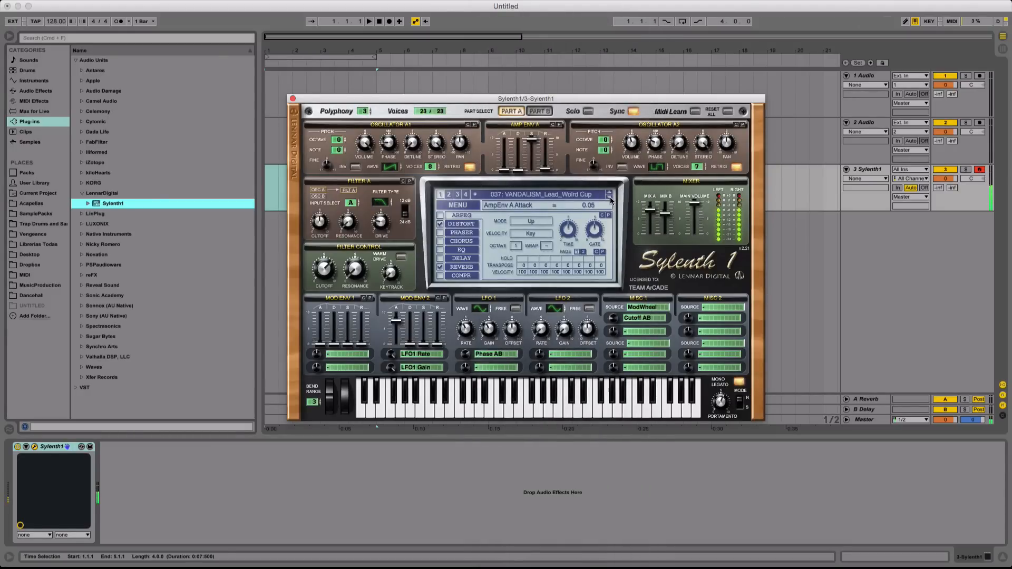
left_click(610, 198)
left_click(610, 198)
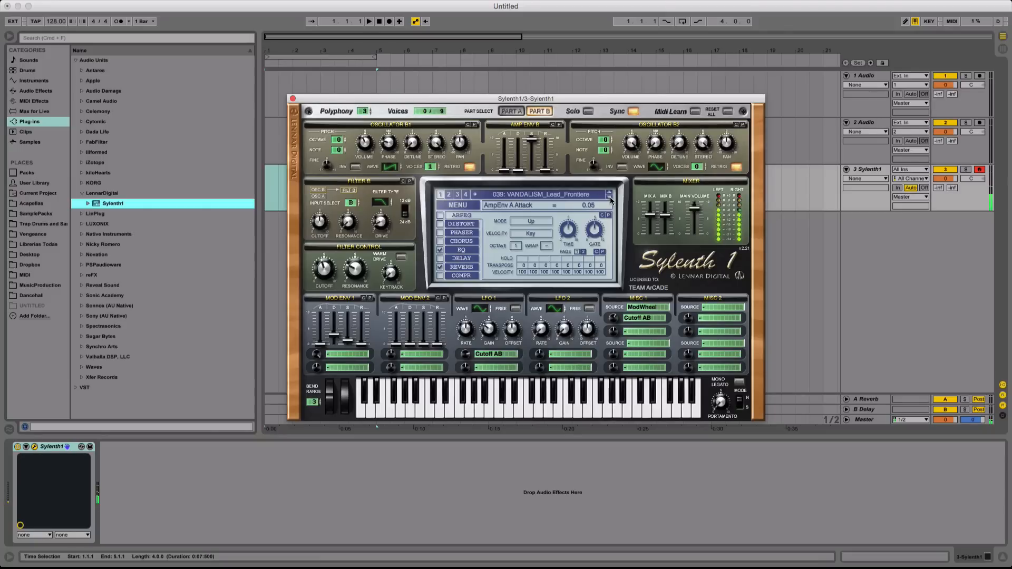
left_click(610, 199)
left_click(610, 199)
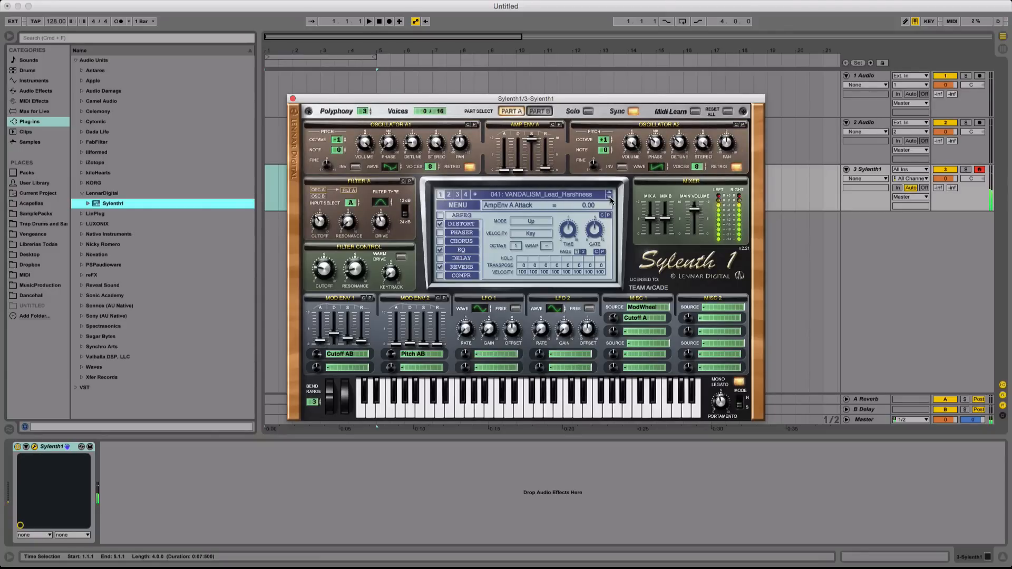
left_click(610, 199)
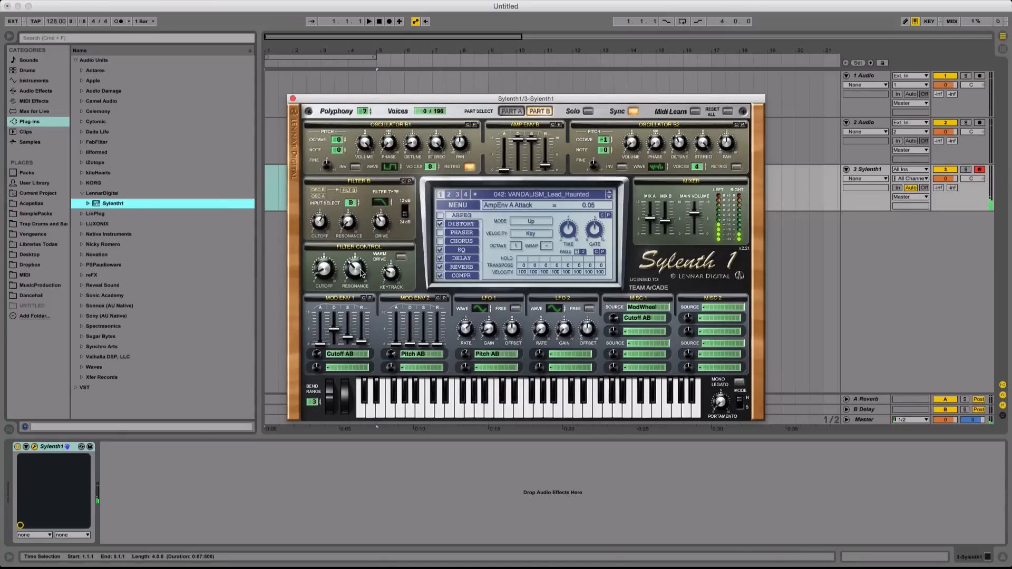
Lower modulation envelope 1's release to 0.00 and set the filter control cutoff to 18.11 Hz
left_click(324, 270)
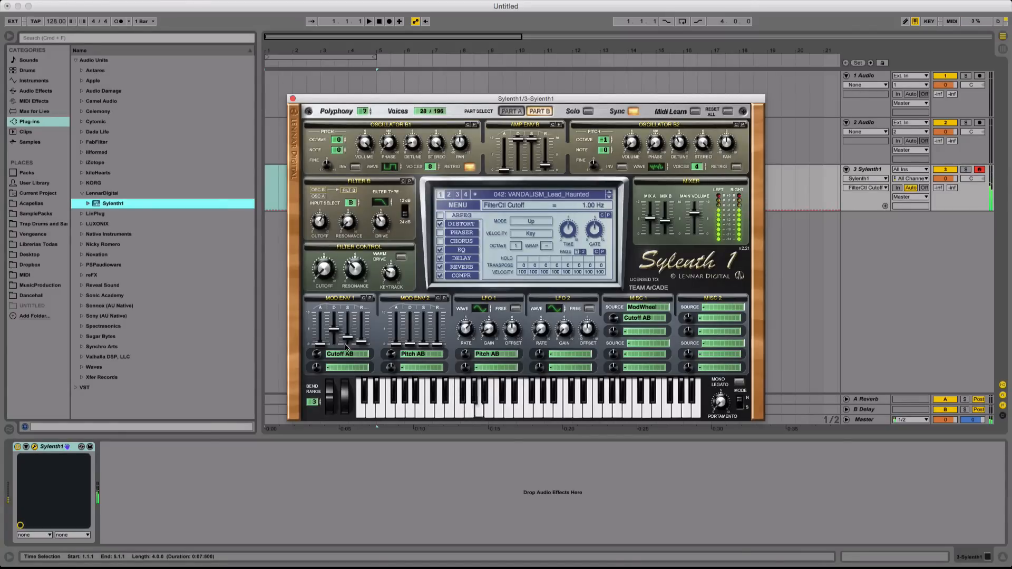
left_click_drag(345, 339, 334, 360)
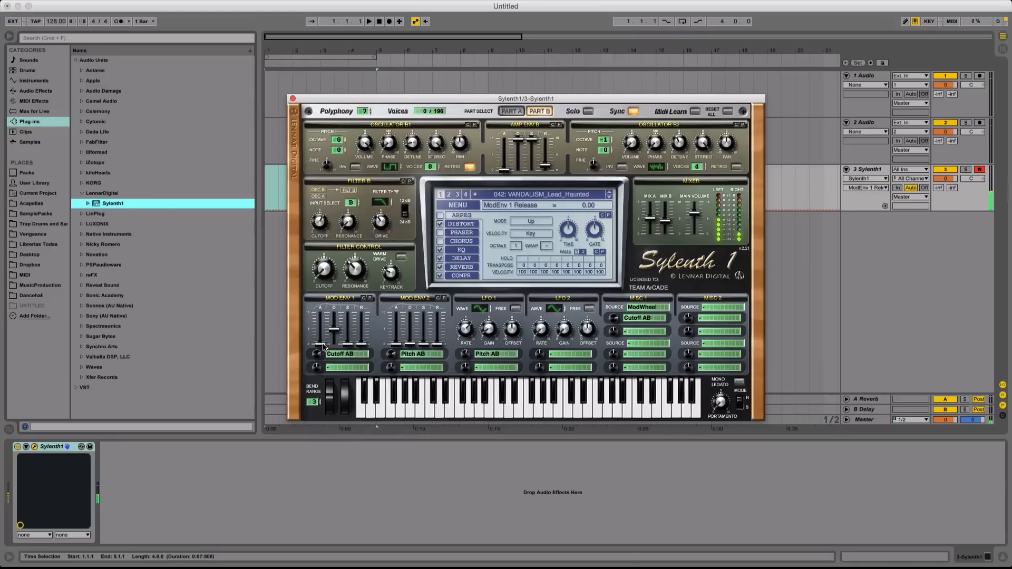
left_click_drag(328, 276, 329, 248)
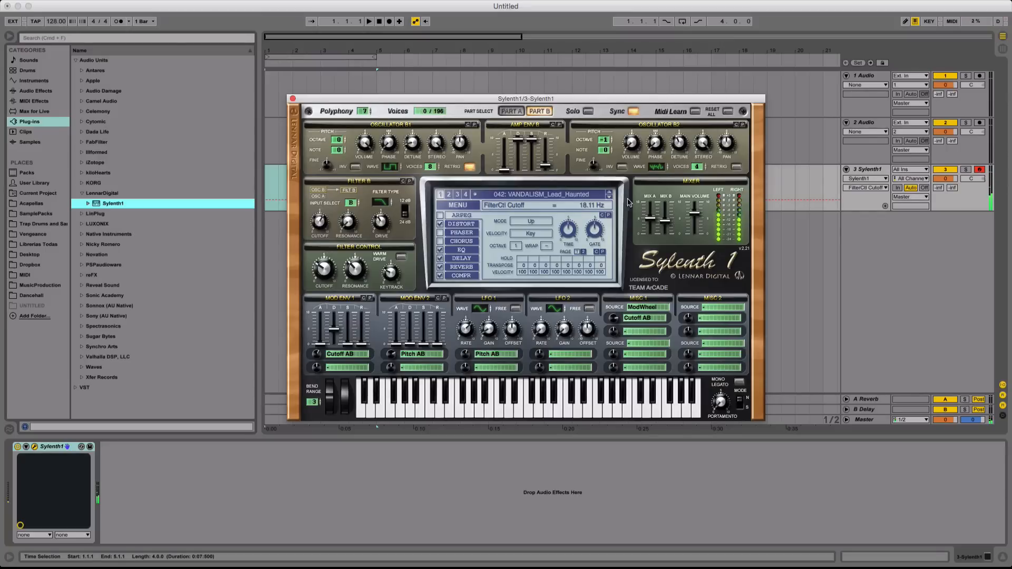
Step through the following lead presets to 054 VANDALISM_Lead_Spring Shine and close the Sylenth1 window
left_click(609, 196)
left_click(609, 196)
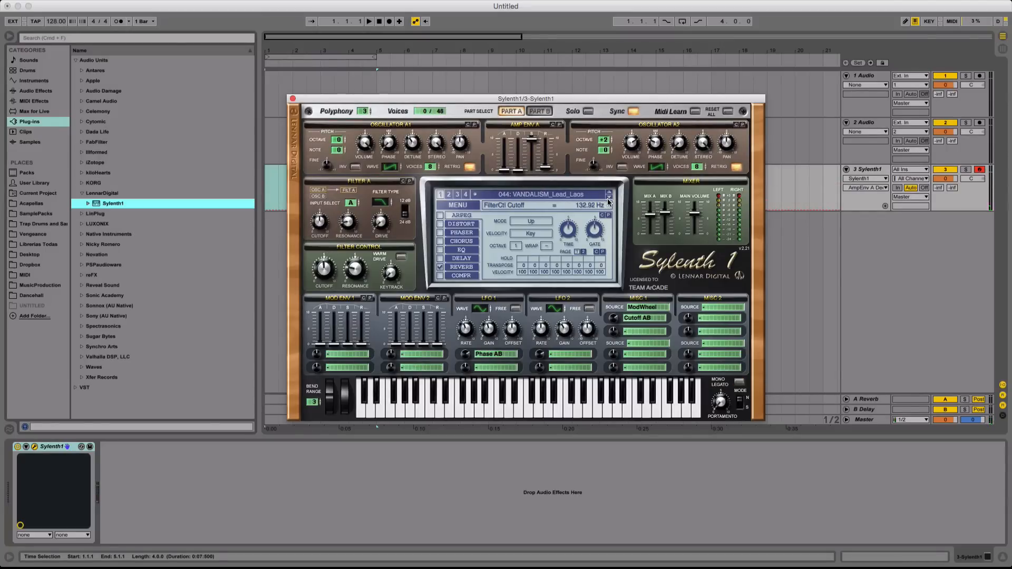
left_click(609, 200)
left_click(609, 200)
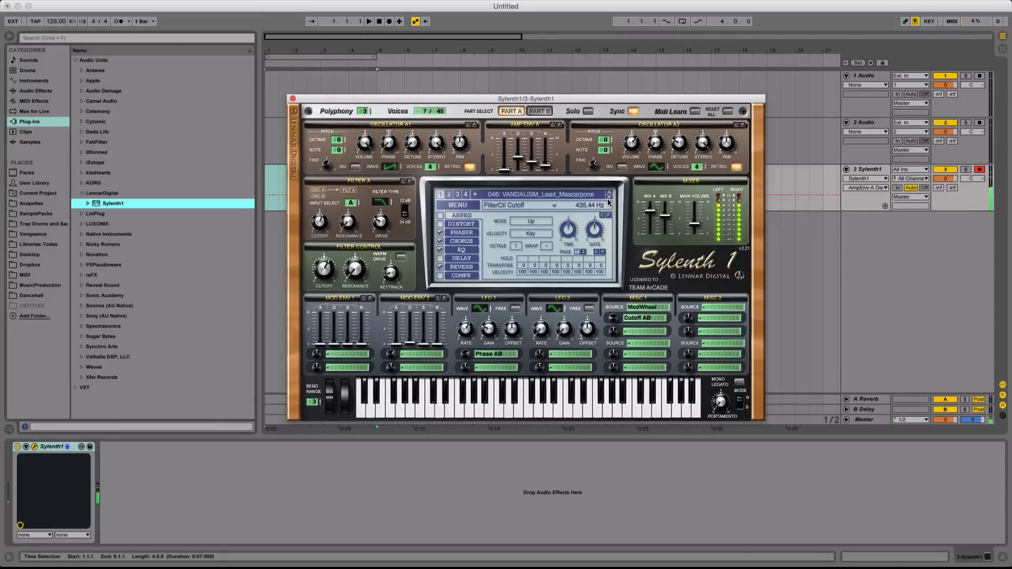
left_click(608, 199)
left_click(609, 200)
left_click(609, 200)
left_click(610, 200)
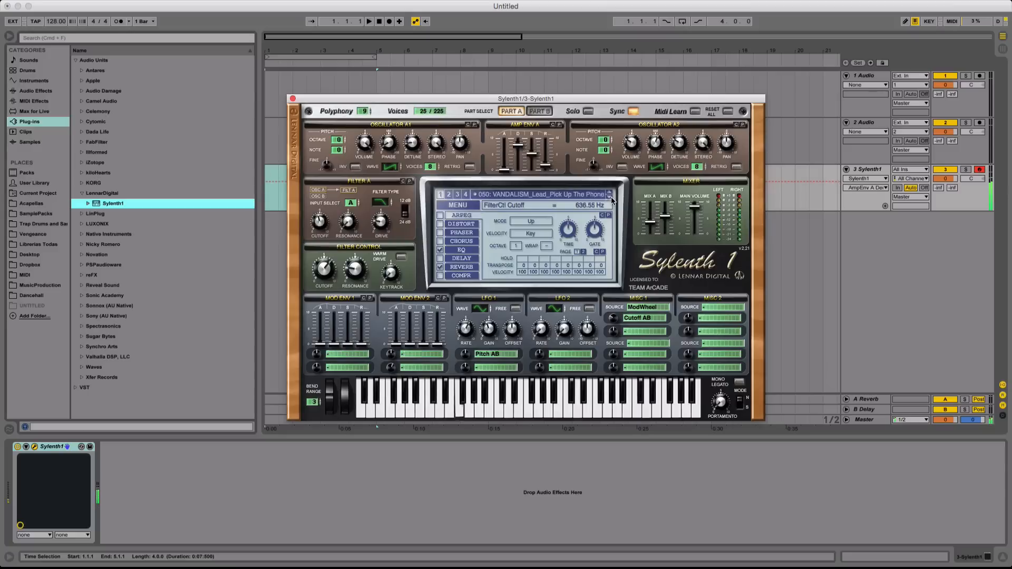
left_click(610, 197)
left_click(610, 198)
left_click(610, 198)
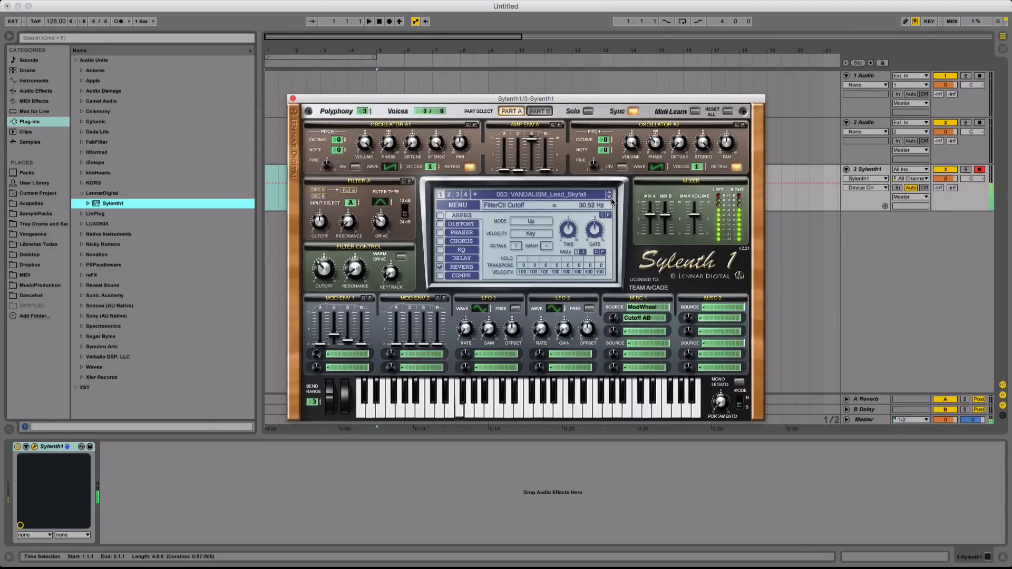
left_click(611, 198)
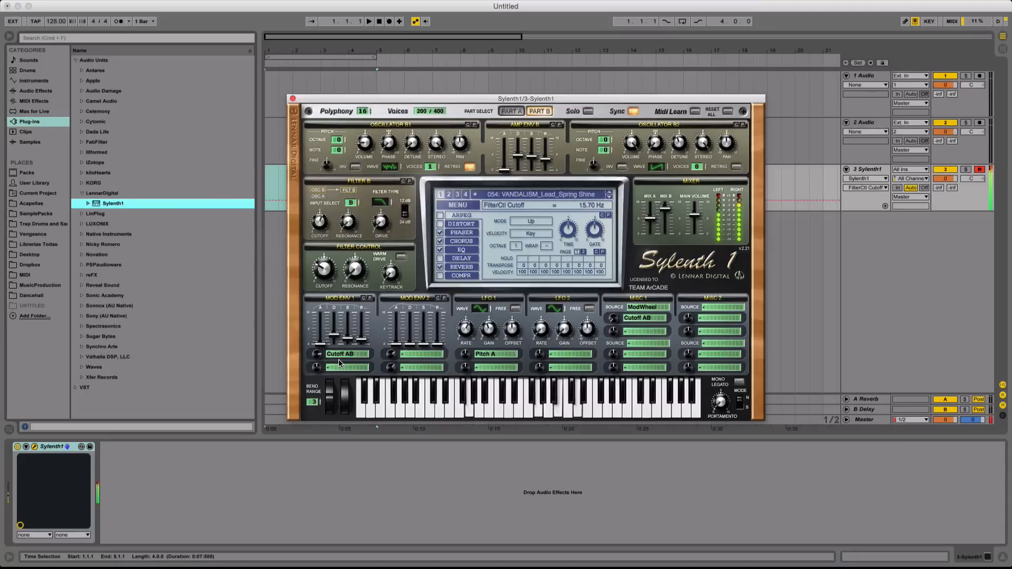
left_click(292, 99)
Insert a four-bar MIDI clip at the start of the Sylenth1 track and open it for note editing
left_click(363, 192)
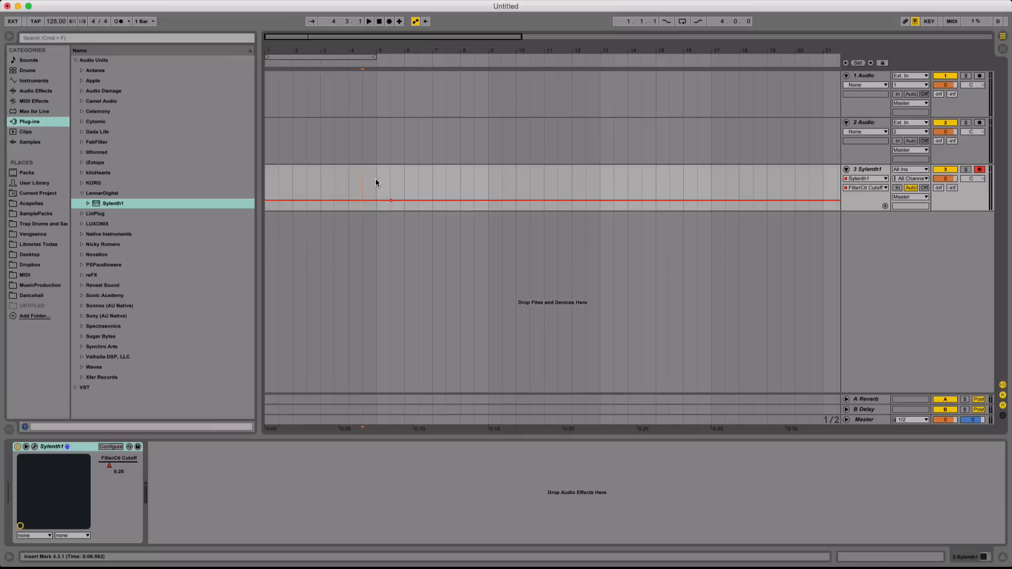
left_click(391, 201)
left_click_drag(372, 184, 178, 184)
key("shift+super+m")
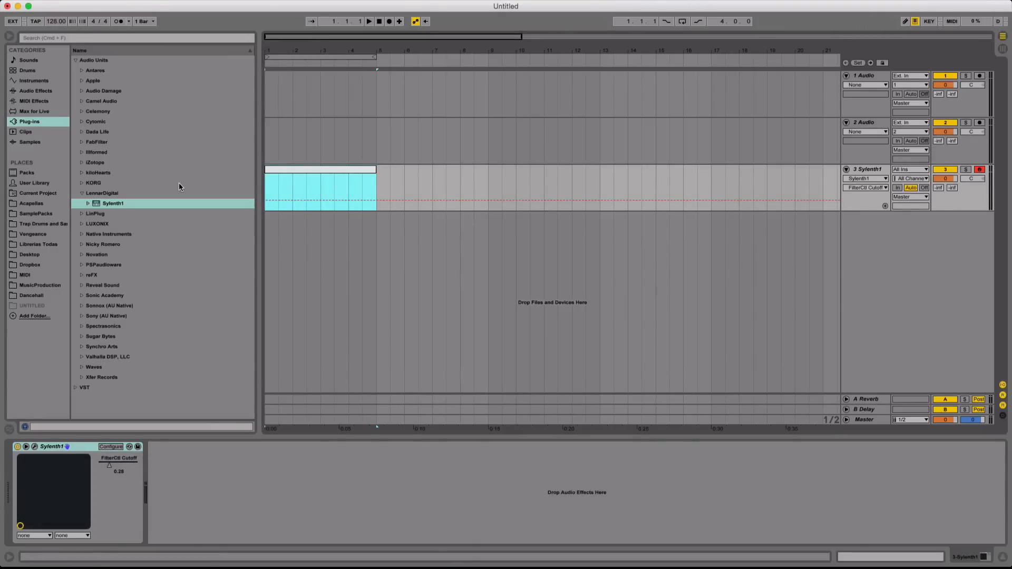
double_click(340, 169)
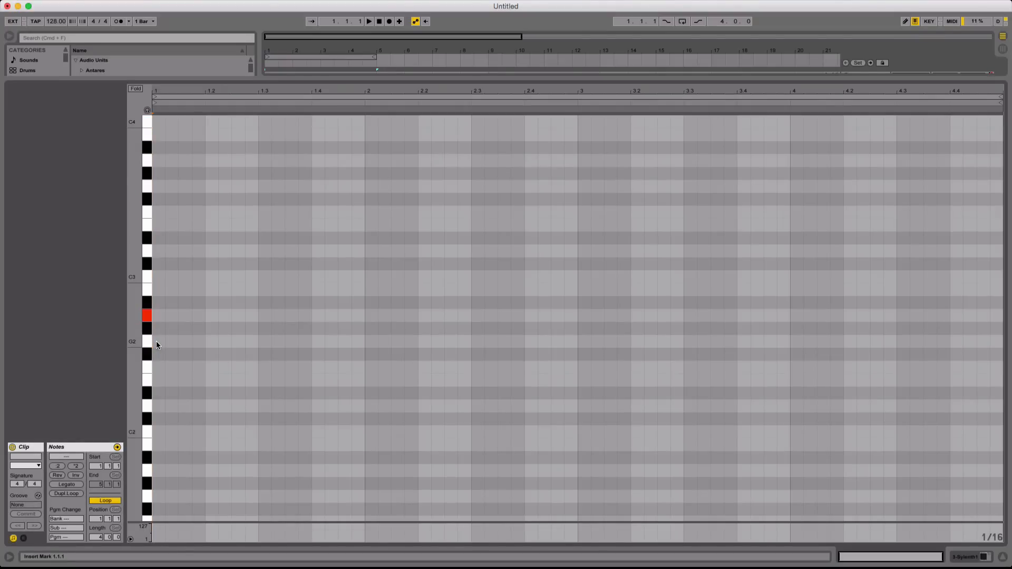
Build a bar of six sixteenth-length G2 notes at 1.1.1, 1.1.4, 1.2.3, 1.3.1, 1.3.4 and 1.4.3 by duplicating the first note
left_click(166, 343)
double_click(159, 340)
key("super+d")
key("Right")
key("Right")
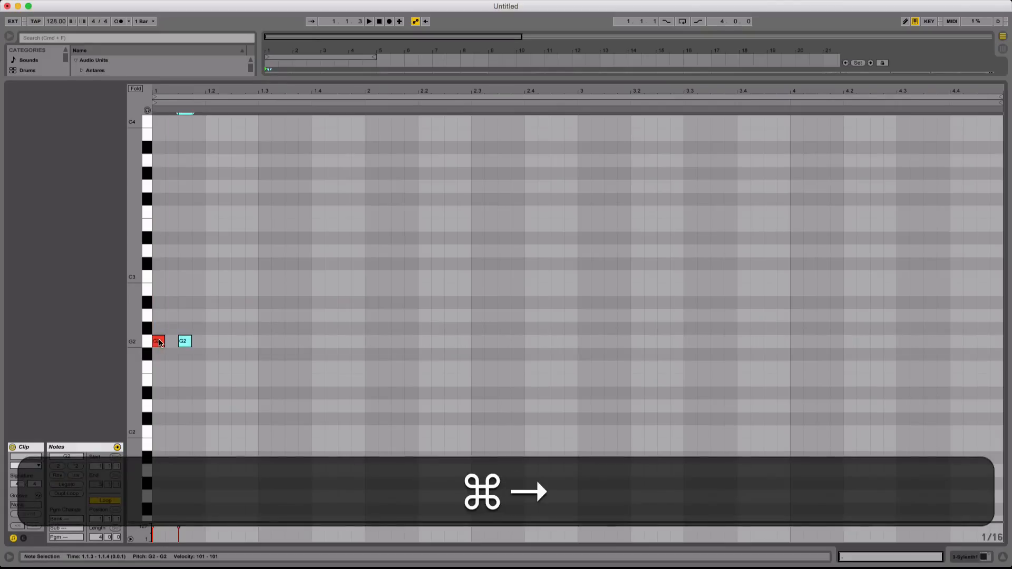
key("super+d")
key("Right")
key("Right")
key("super+d")
Play the G2 pattern, set the tempo to 100 BPM and play it again
key("space")
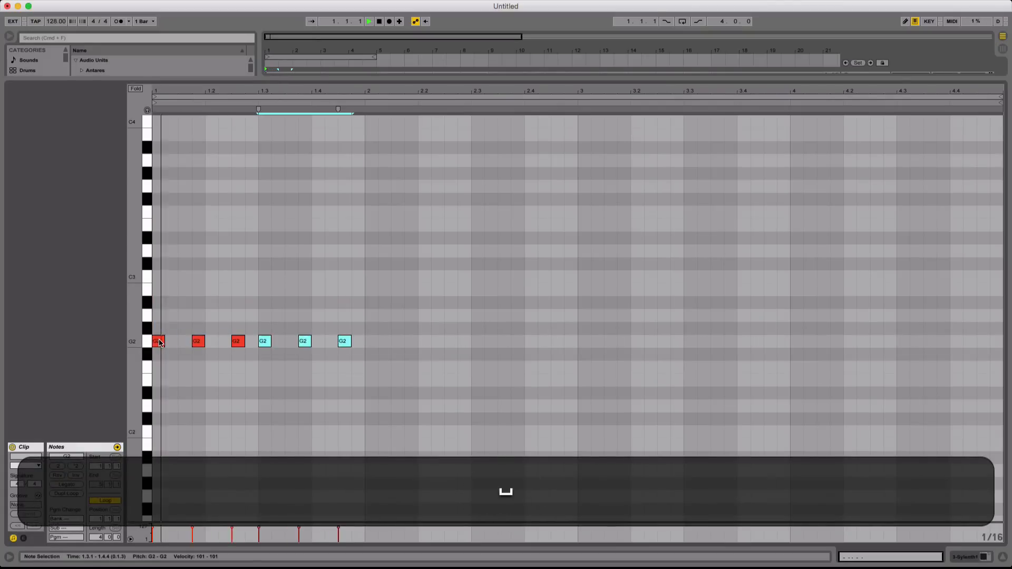
key("space")
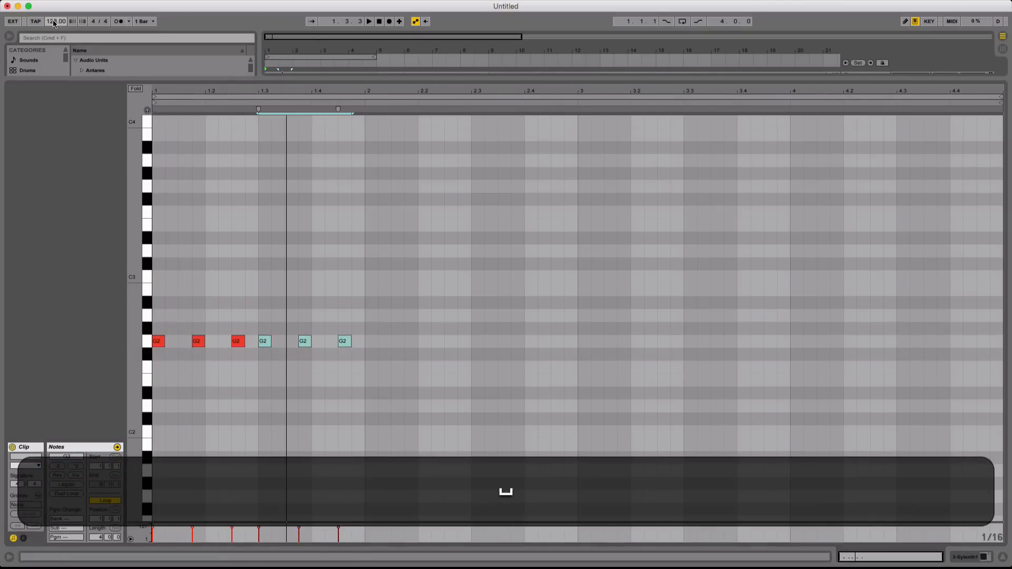
key("Return")
key("space")
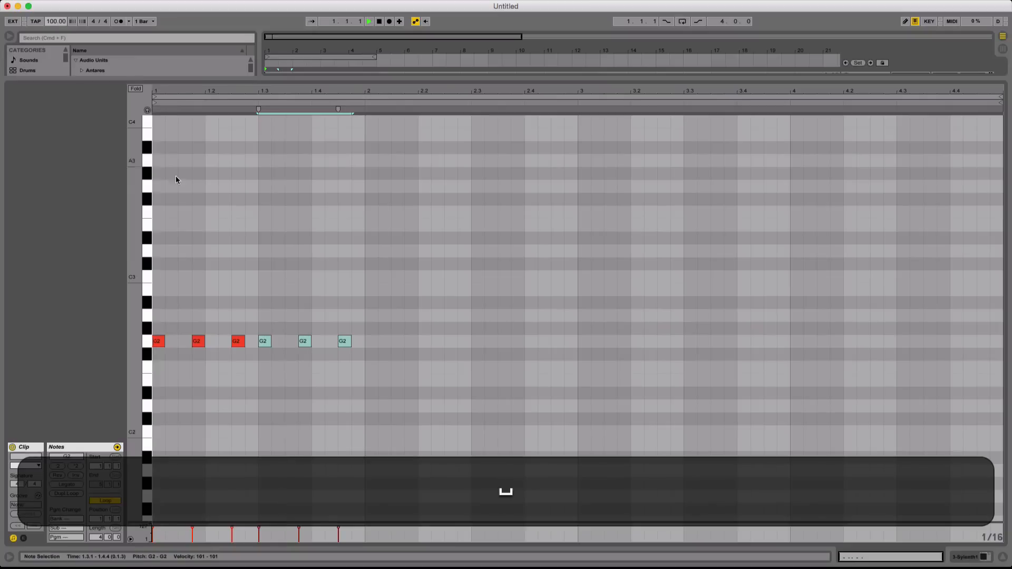
left_click(177, 176)
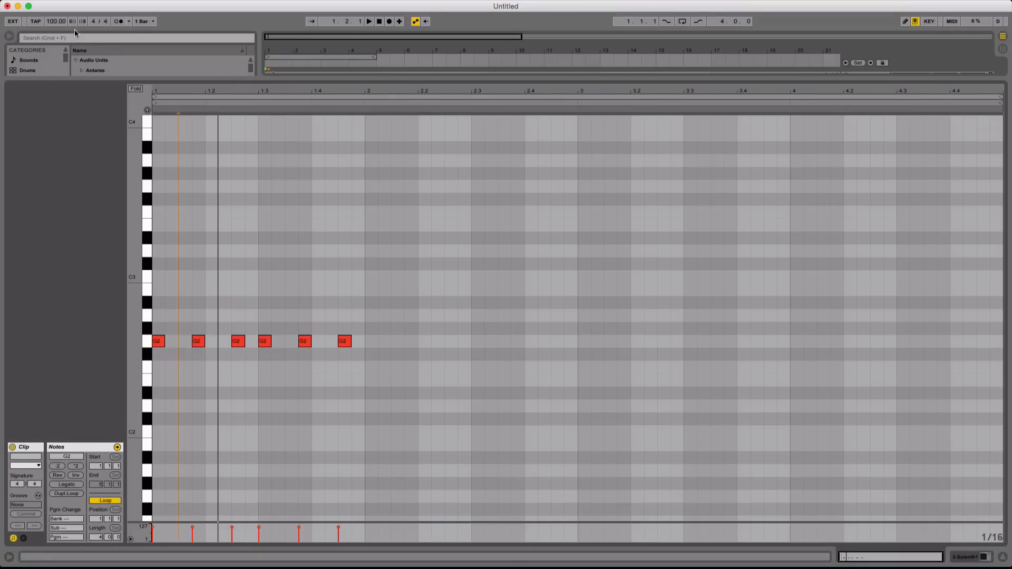
Place the insert marker at 1.4.2 and play back the clip
left_click(367, 255)
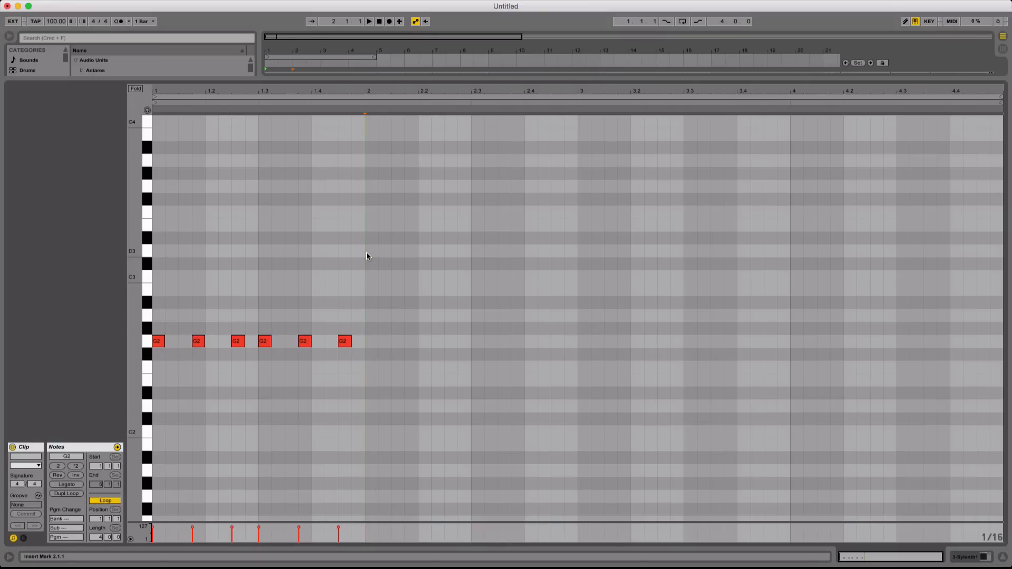
left_click(324, 246)
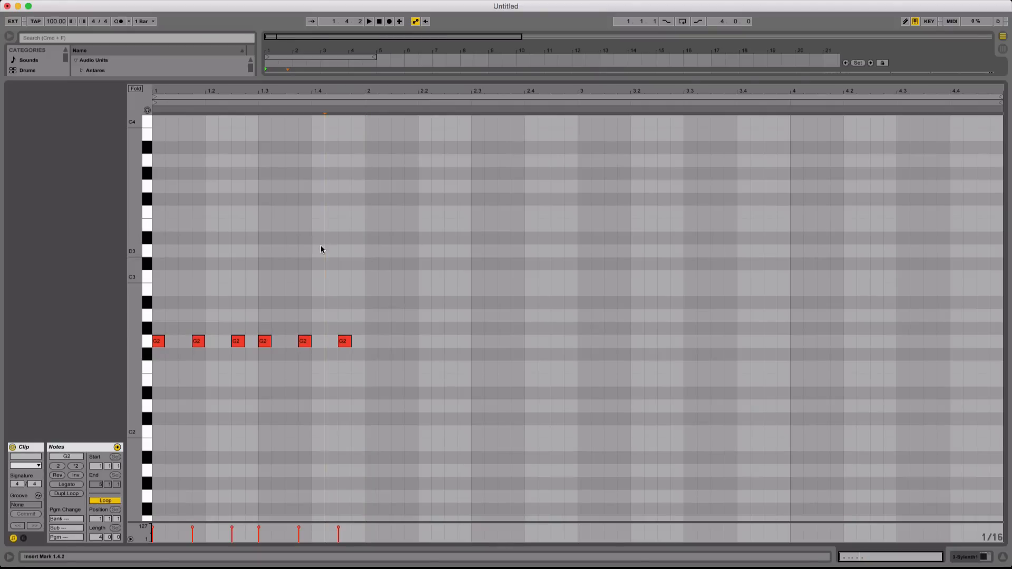
key("space")
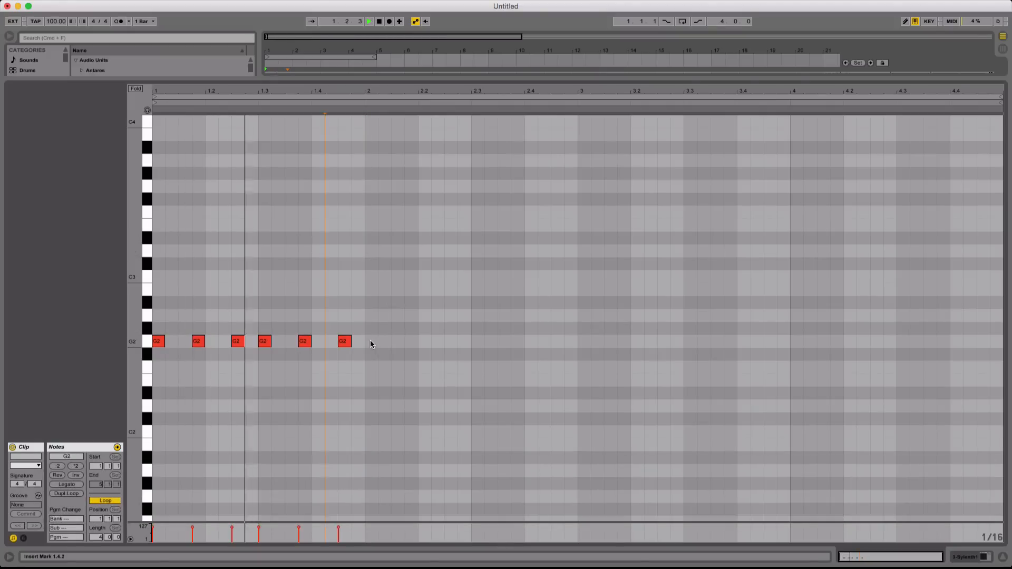
Reshape the G2 rhythm so its fourth and fifth notes start at 1.3.2 and 1.4.1, and play it back
left_click_drag(364, 348, 157, 329)
key("space")
left_click(293, 362)
double_click(266, 343)
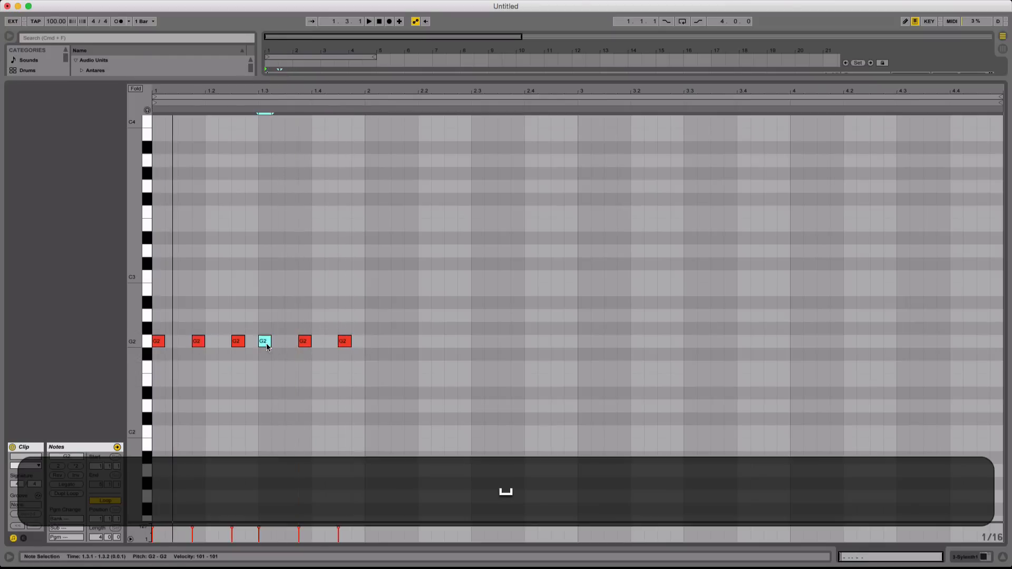
left_click(307, 343)
key("Left")
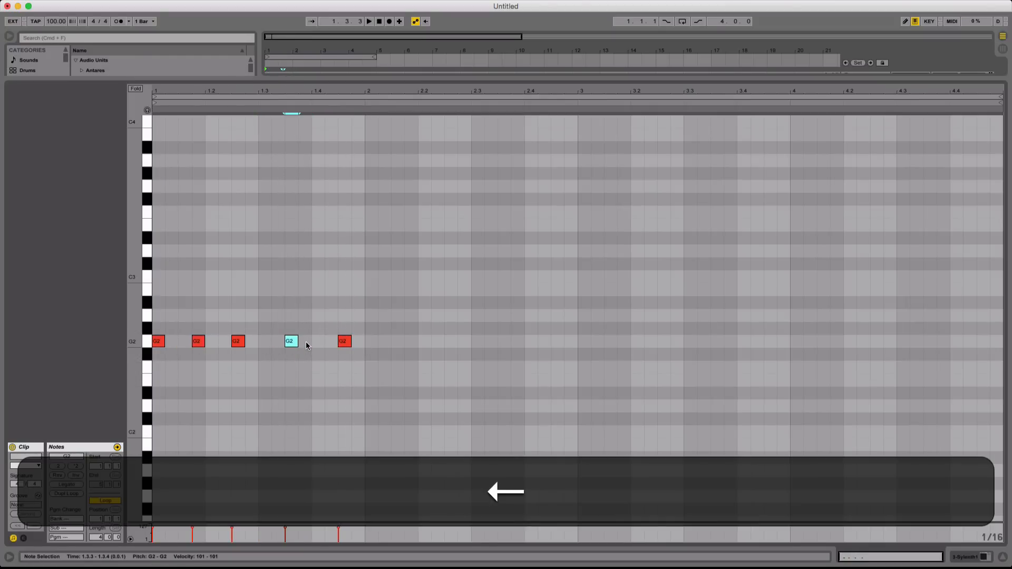
key("Left")
key("super+d")
key("Right")
key("Right")
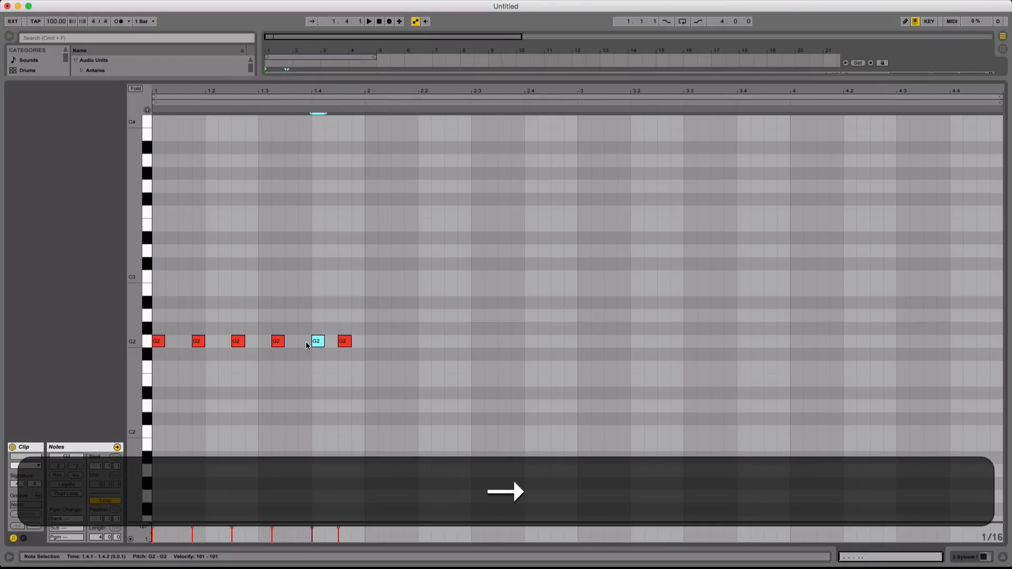
left_click(307, 346)
key("space")
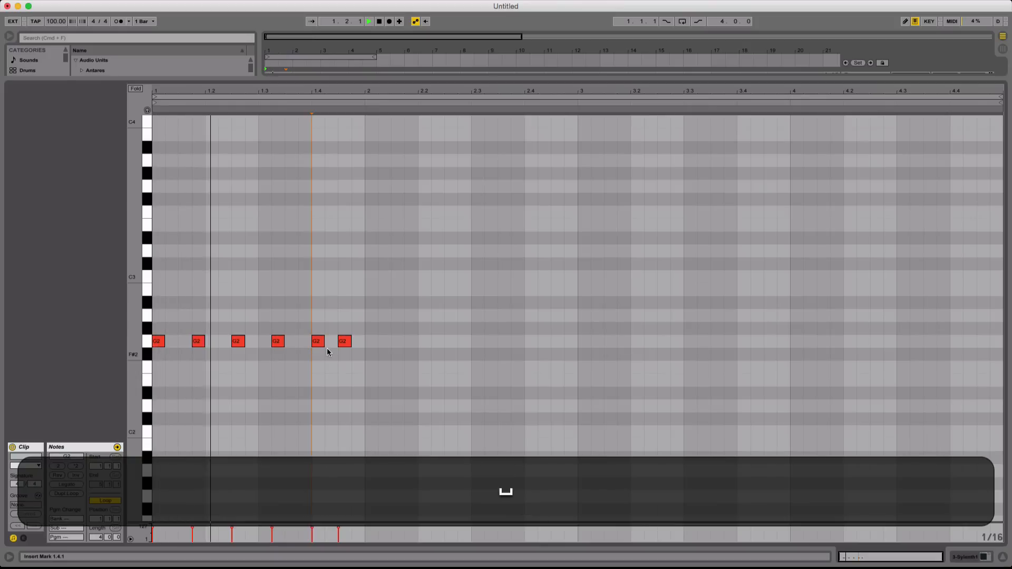
key("space")
Duplicate the one-bar pattern to 2.1.1 raised to A2, and again to 3.1.1 raised to B2
key("super+d")
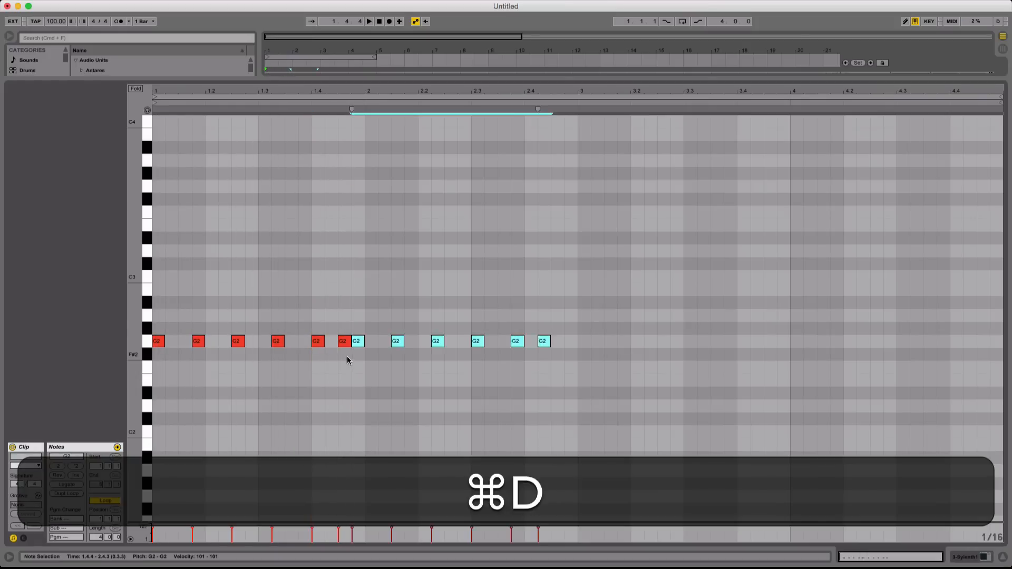
key("super+Right")
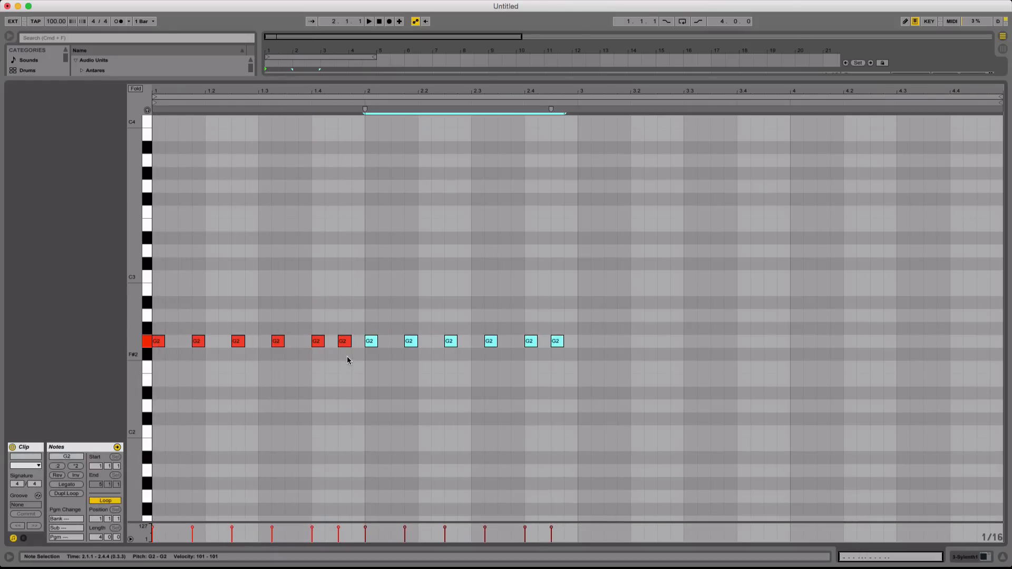
key("Up")
key("Up")
key("super+d")
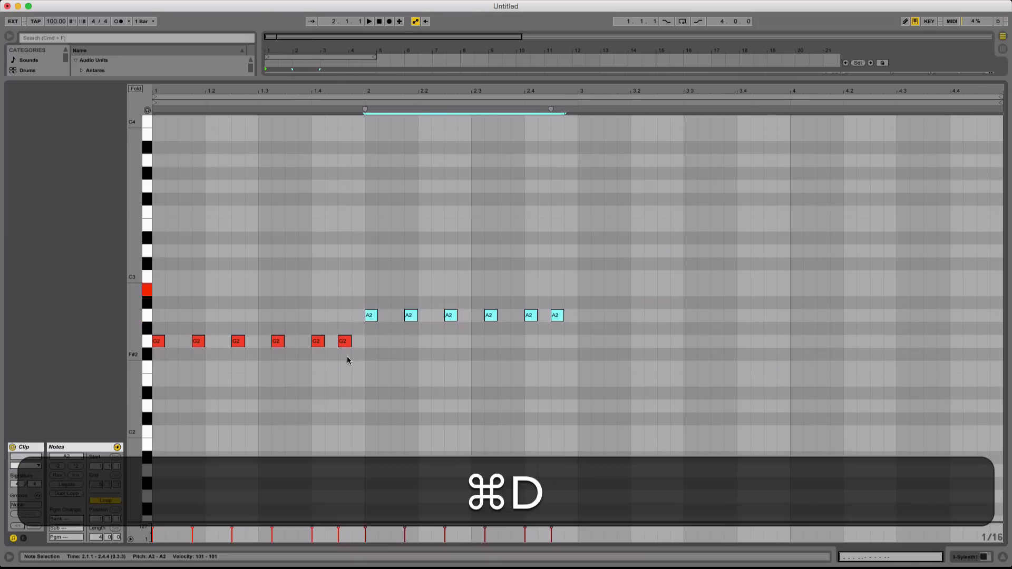
key("Up")
key("Up")
left_click(391, 399)
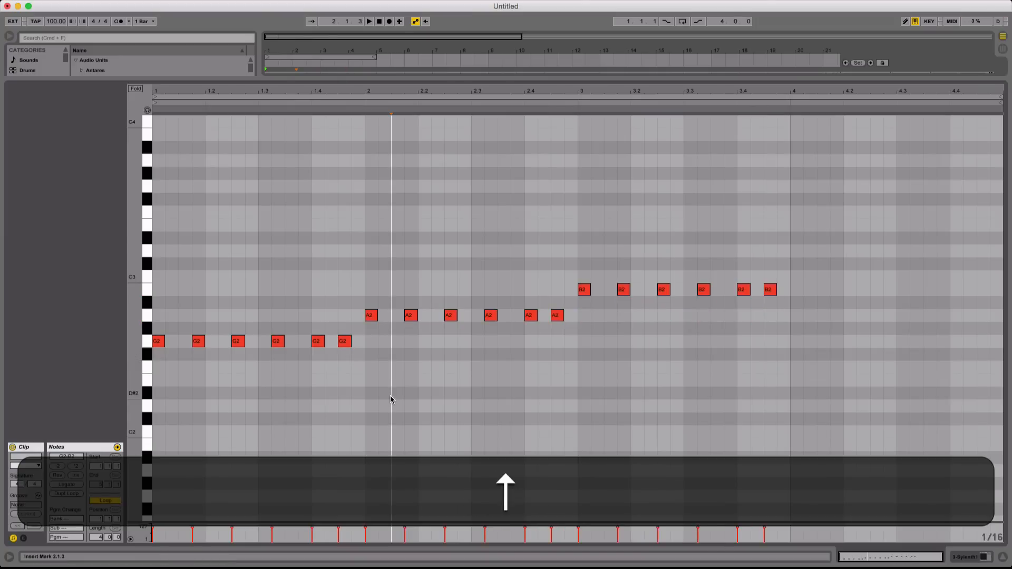
Transpose all notes down one octave and place a copy of them one octave higher at G2, A2 and B2
key("super+a")
key("shift+super+Down")
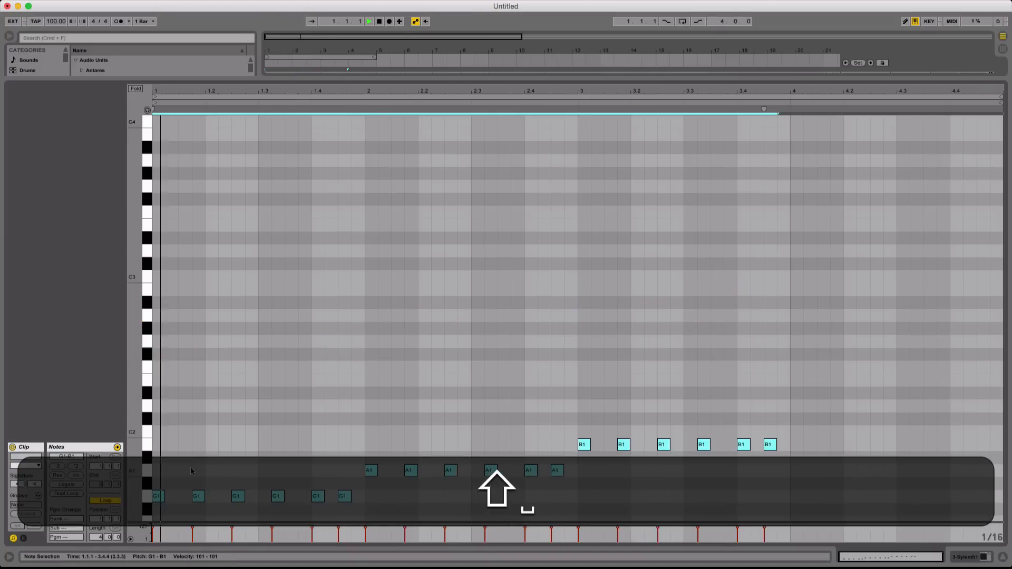
left_click_drag(163, 499, 164, 345)
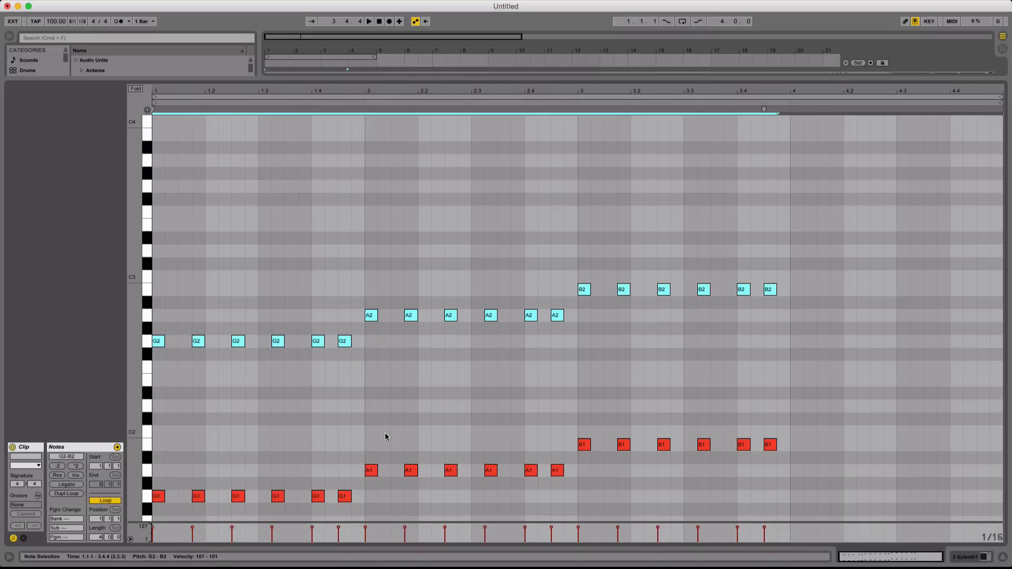
Copy the upper G2, A2 and B2 notes four semitones higher to B2, C#3 and D#3
left_click(179, 354)
mouse_move(161, 357)
left_mouse_down()
mouse_move(256, 314)
mouse_move(970, 211)
left_mouse_up()
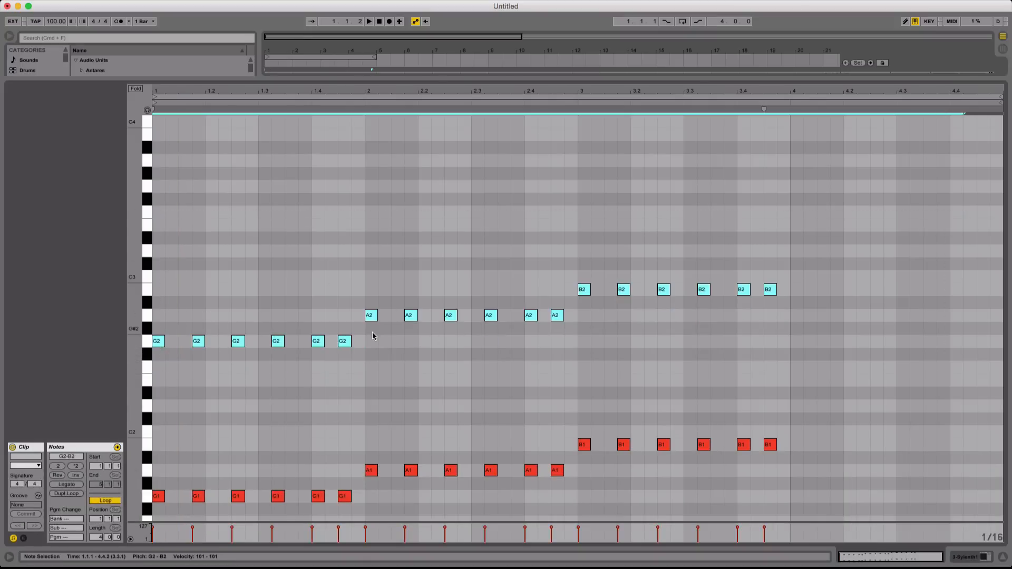
left_click(162, 342)
left_click_drag(155, 366, 882, 187)
left_click_drag(158, 340, 159, 293, "alt")
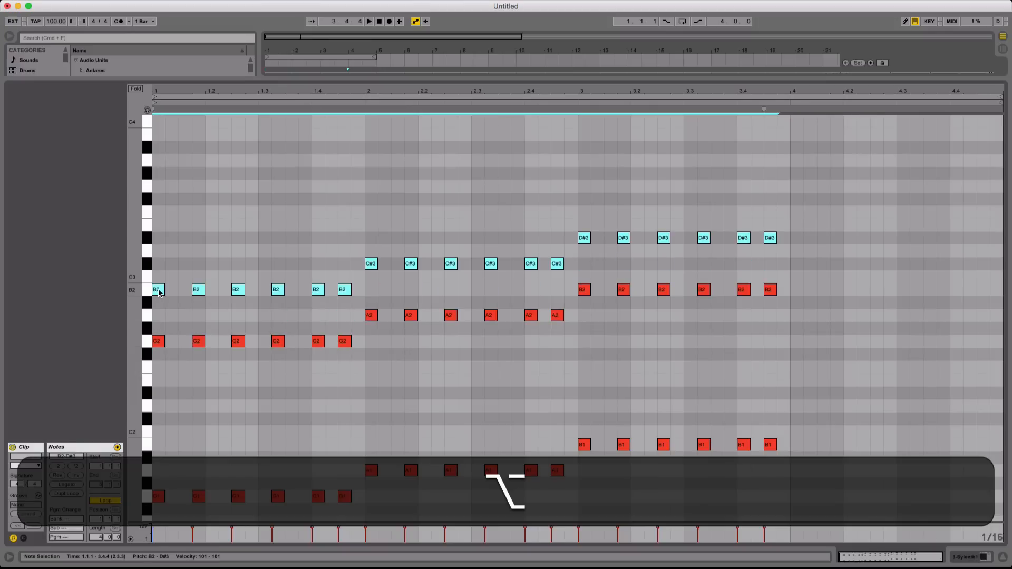
left_click(371, 278)
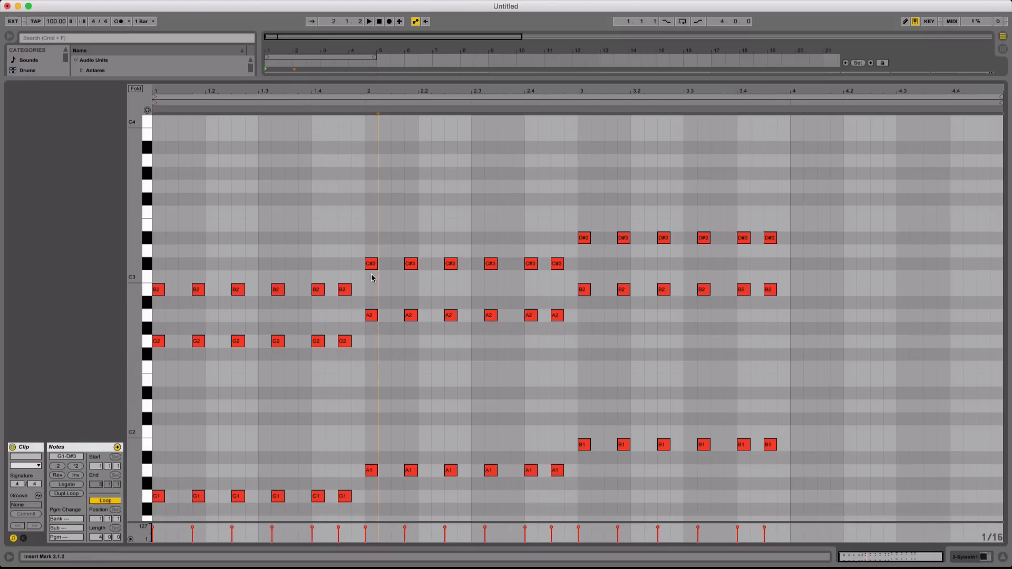
Copy bar 1's B2 notes up to D3 and play back the chords
key("l")
key("j")
key("g")
left_click_drag(348, 295, 170, 258)
key("space")
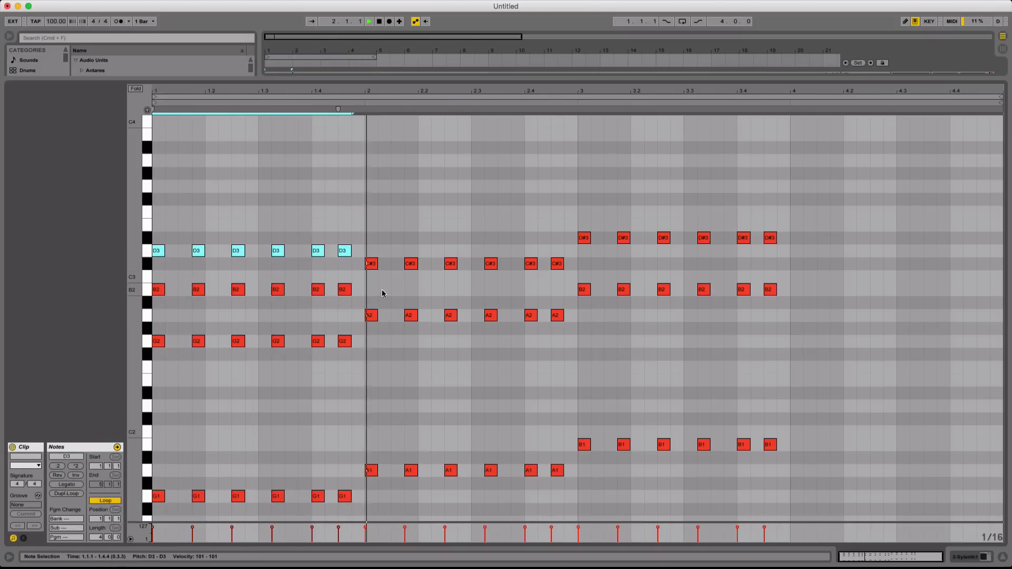
key("space")
Lower bar 2's C#3 notes to C3 and copy them up to E3
left_click_drag(375, 278, 563, 262)
key("alt")
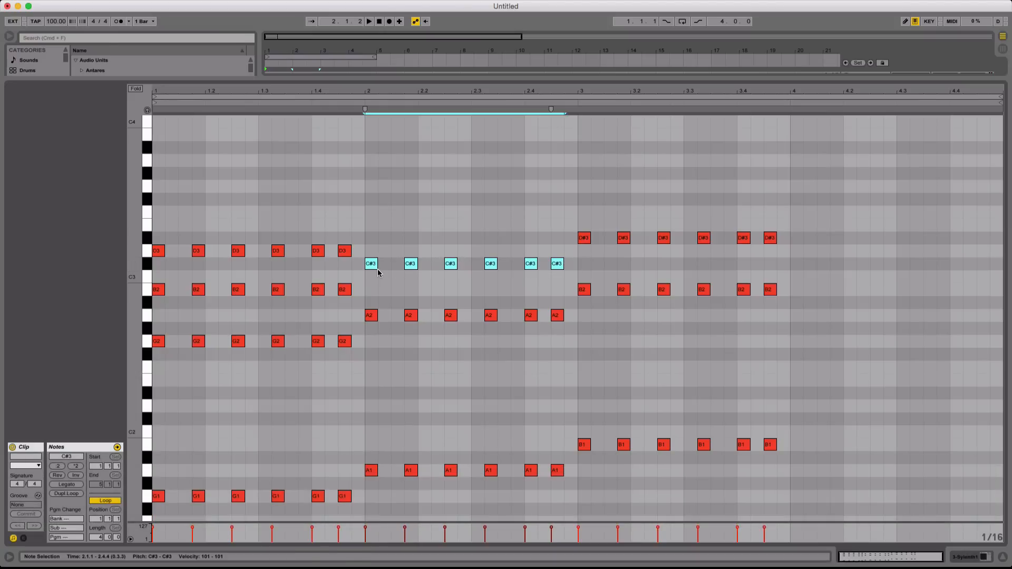
key("Down")
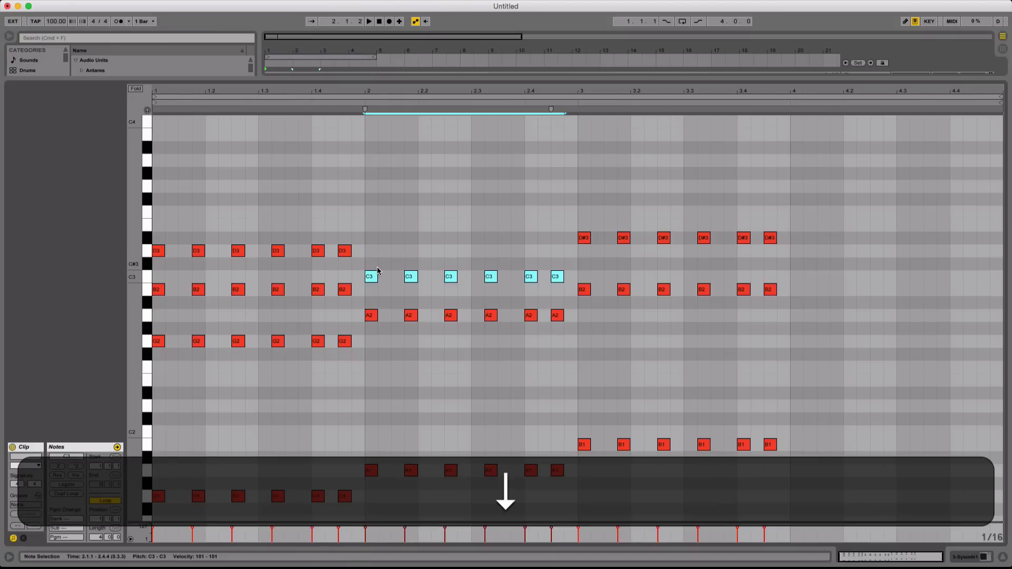
key("alt")
left_click_drag(377, 277, 377, 226)
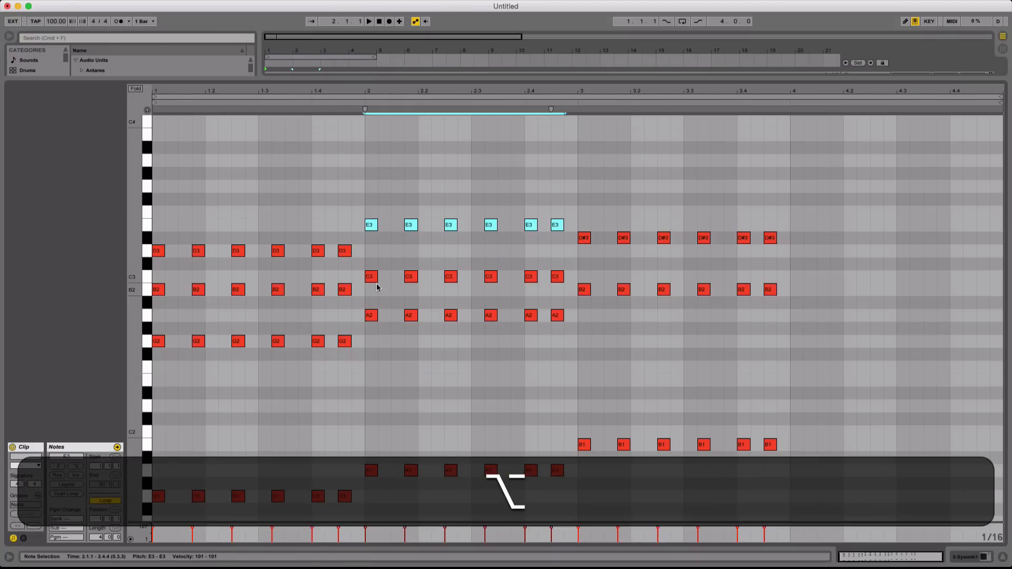
key("space")
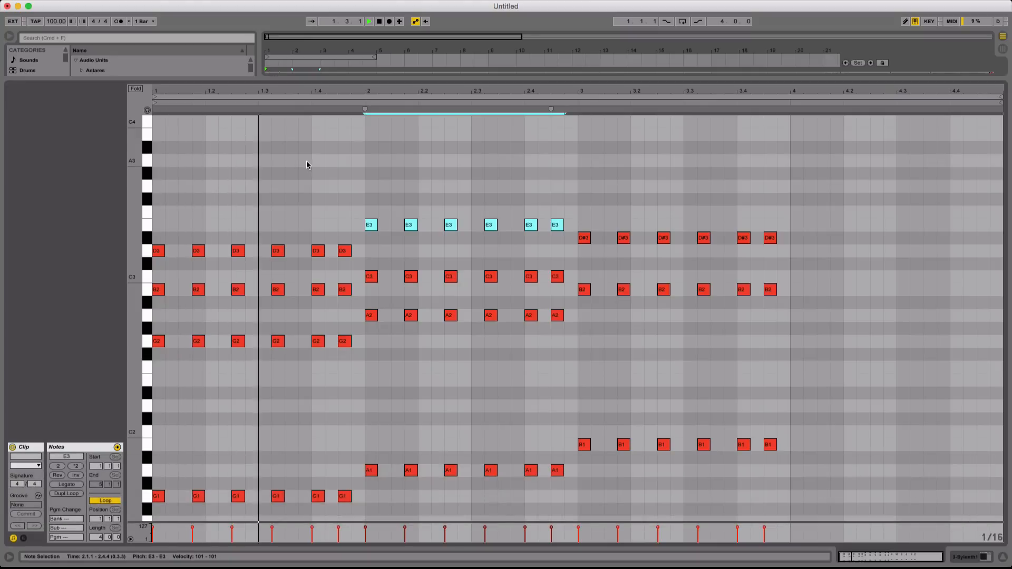
Raise bar 2's C3 notes to C#3 and play back the clip
left_click_drag(372, 289, 564, 268)
key("space")
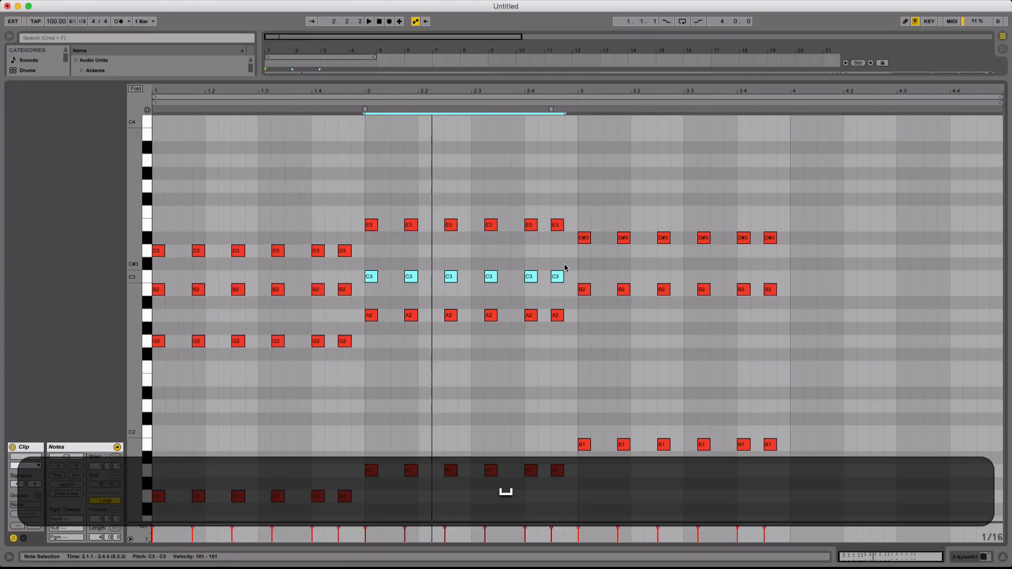
key("Up")
key("space")
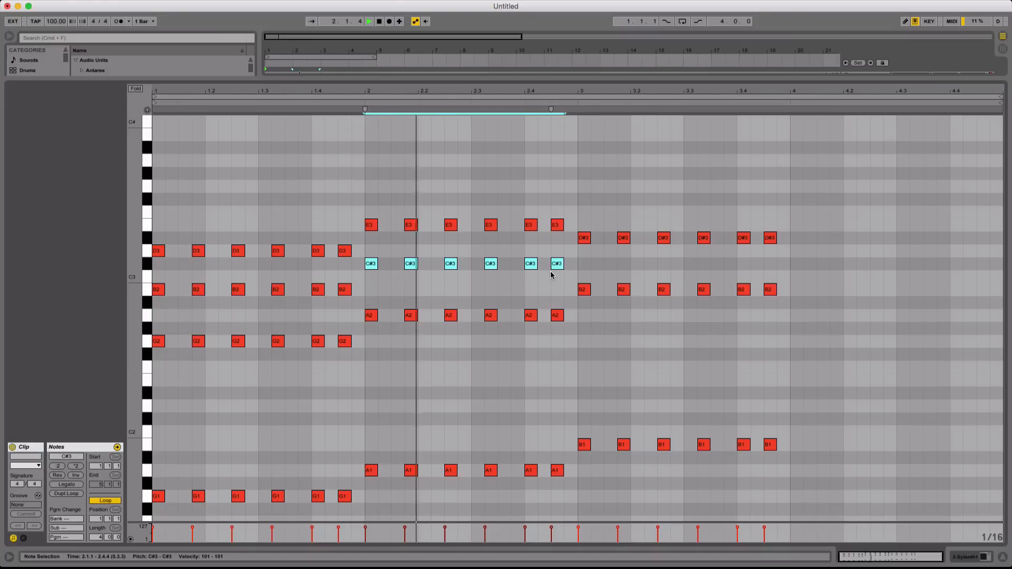
key("space")
Transpose all notes in the clip up one octave and play back the result
left_click(587, 263)
key("super+a")
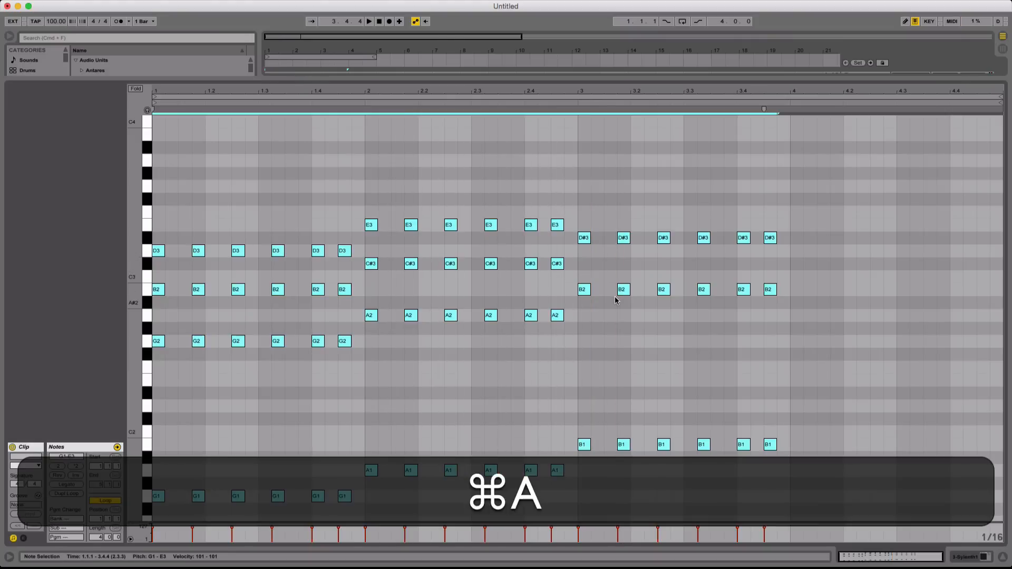
key("shift+Up")
key("shift+space")
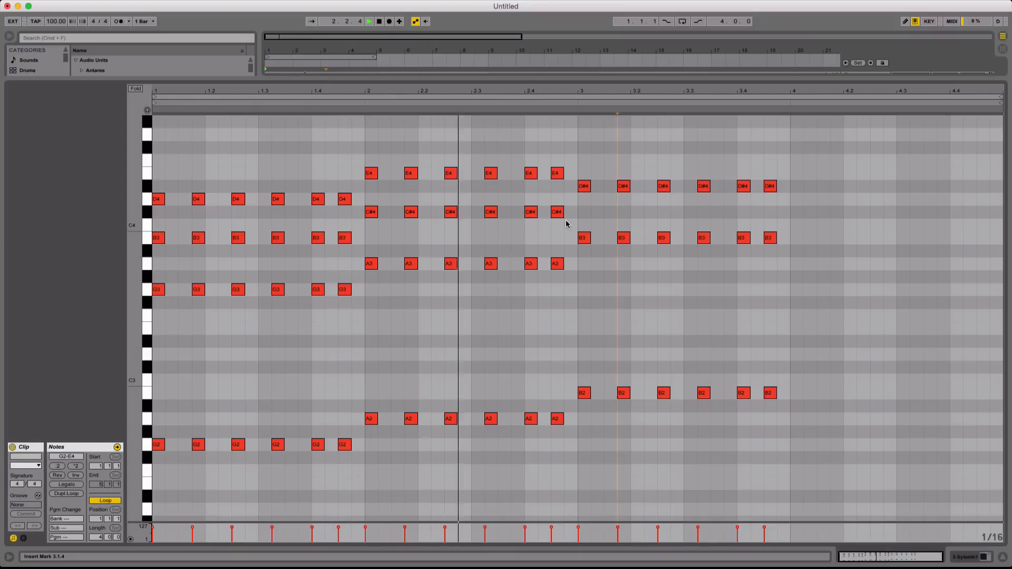
key("space")
Lower bar 2's C#4 notes to C4 and transpose the whole clip down two semitones
left_click_drag(567, 224, 338, 213)
key("Down")
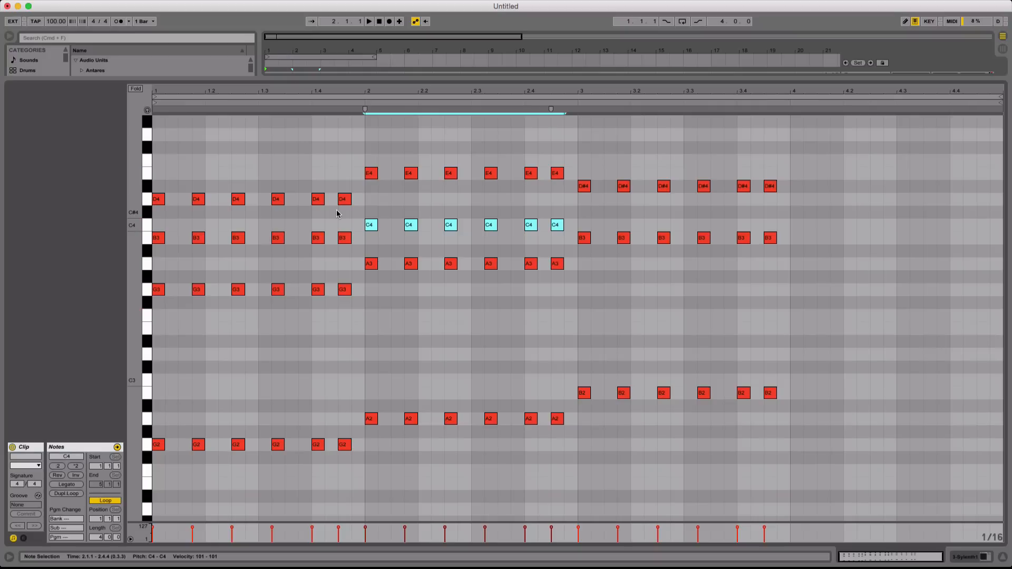
key("super+a")
key("Down")
key("Down")
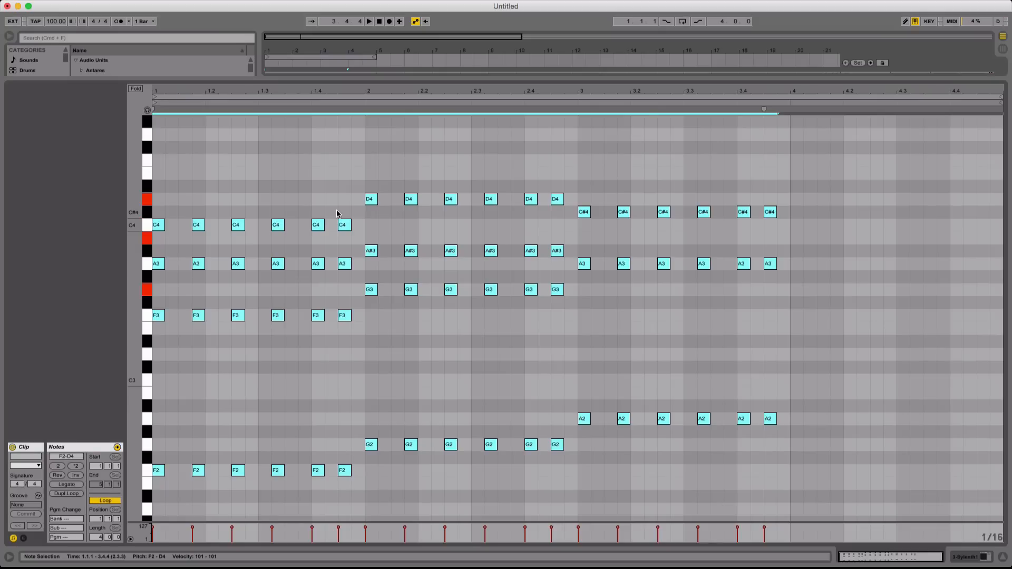
Play back the transposed clip and raise bar 2's A#3 notes to B3
left_click(448, 339)
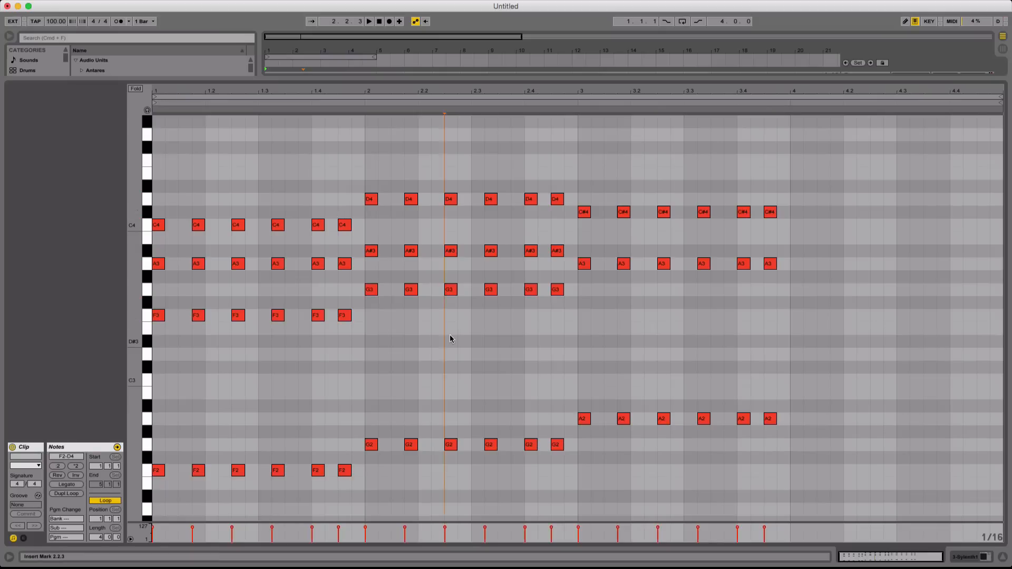
key("space")
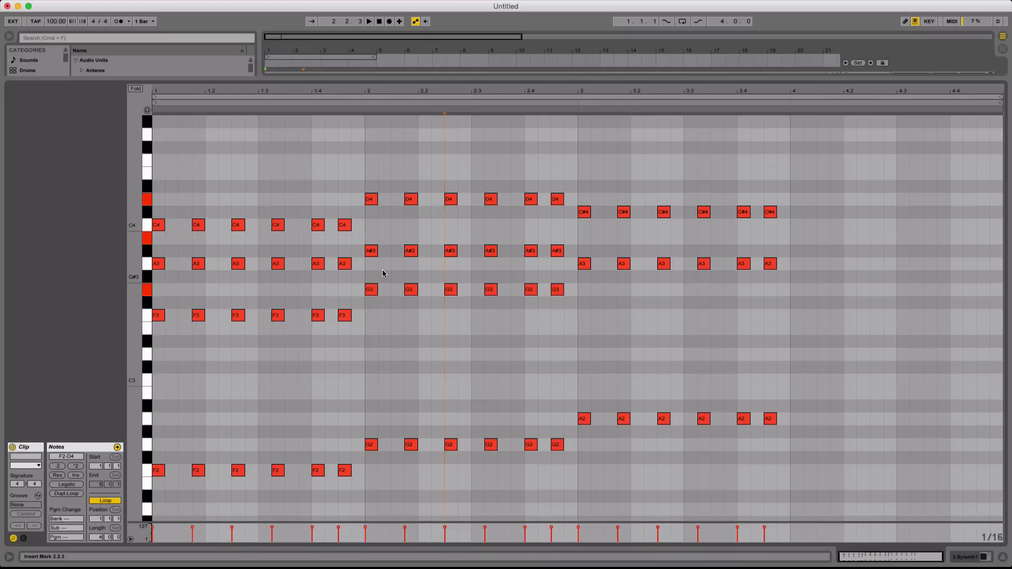
key("space")
left_click_drag(369, 260, 560, 251)
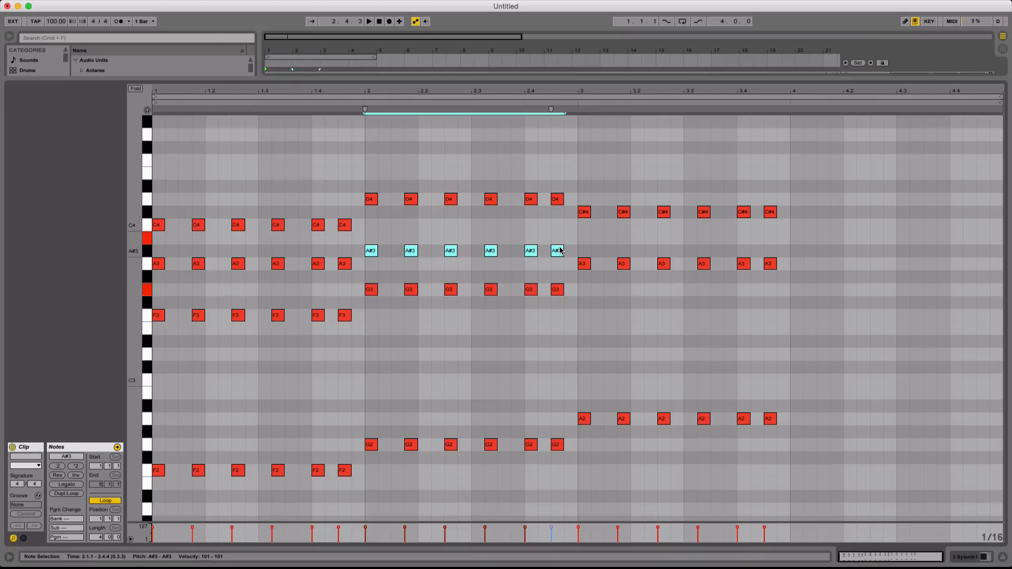
key("Up")
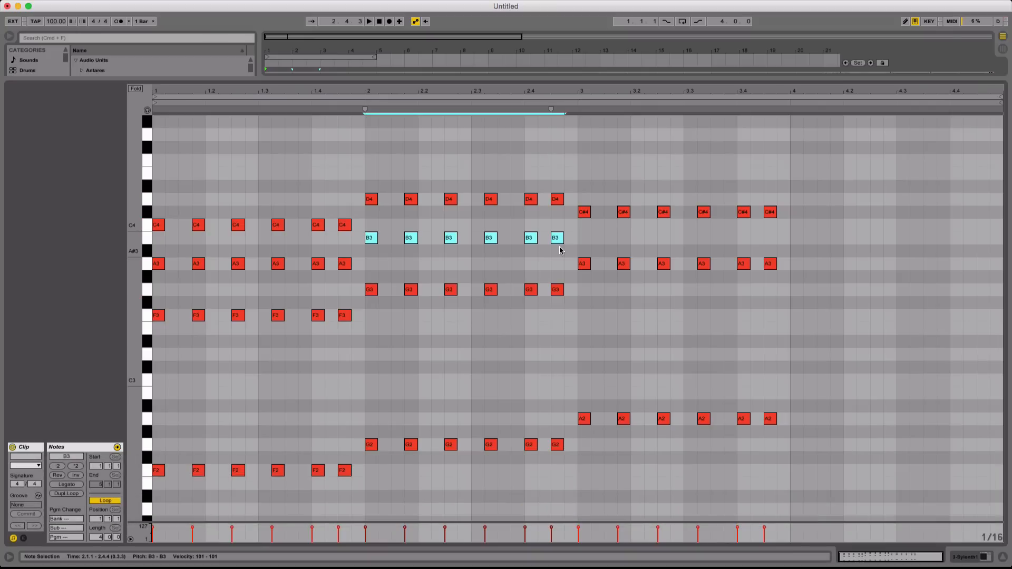
Lower bar 3's C#4 notes to C4 and copy them up to E4
left_click_drag(576, 217, 951, 195)
key("Down")
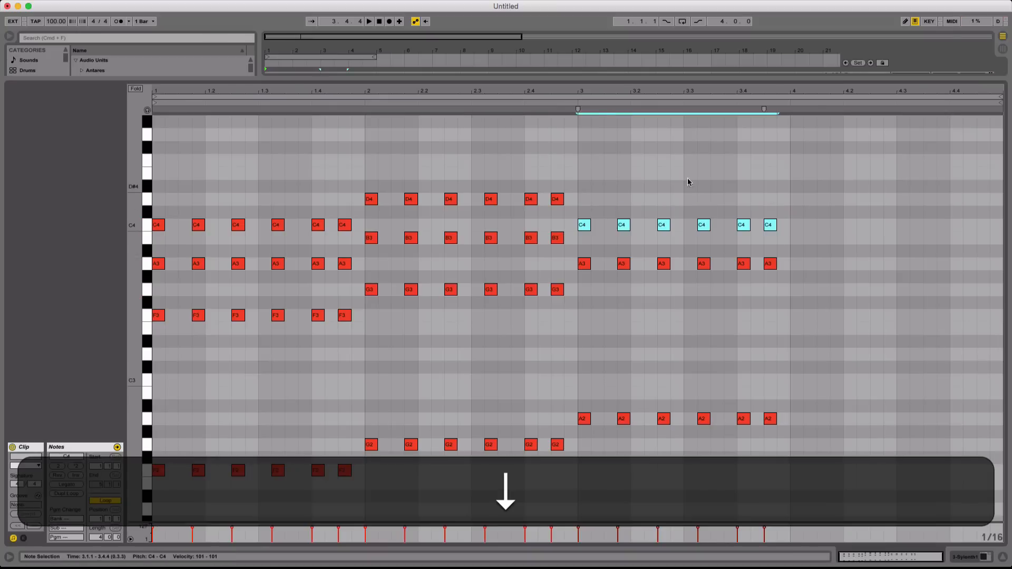
left_click_drag(585, 227, 586, 175, "alt")
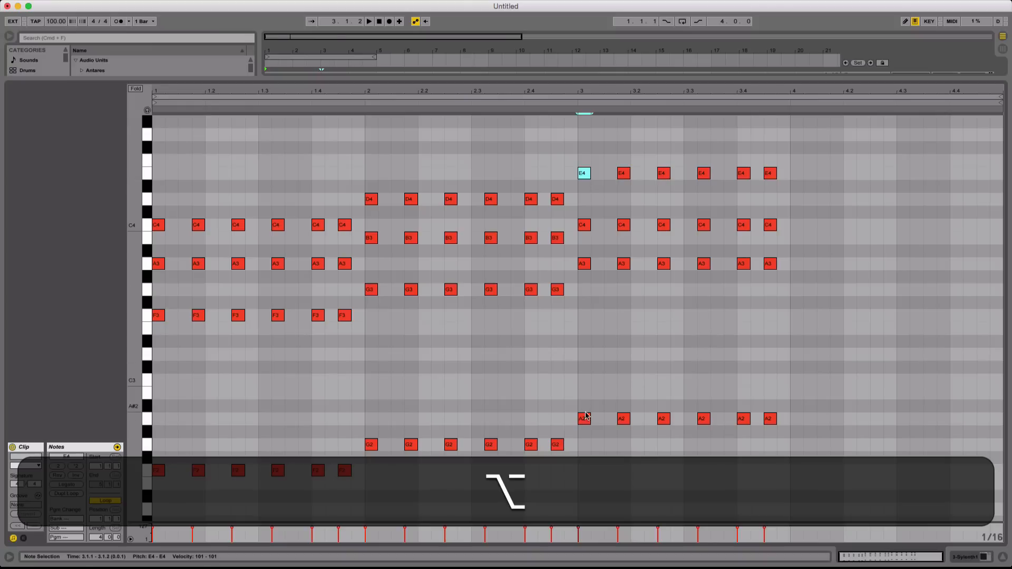
Duplicate all of bar 3's chord notes into bar 4, starting at 4.1.1
left_click_drag(580, 429, 780, 161)
key("super+d")
key("super+Right")
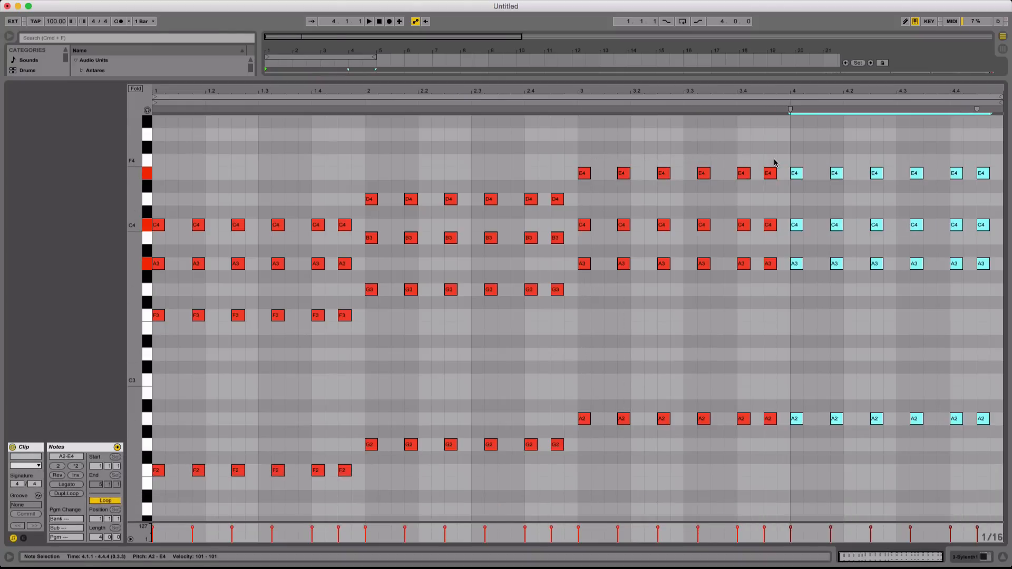
Try bar 4's E4 notes lowered to D4 during playback, and move them back to E4
left_click_drag(779, 171, 991, 180)
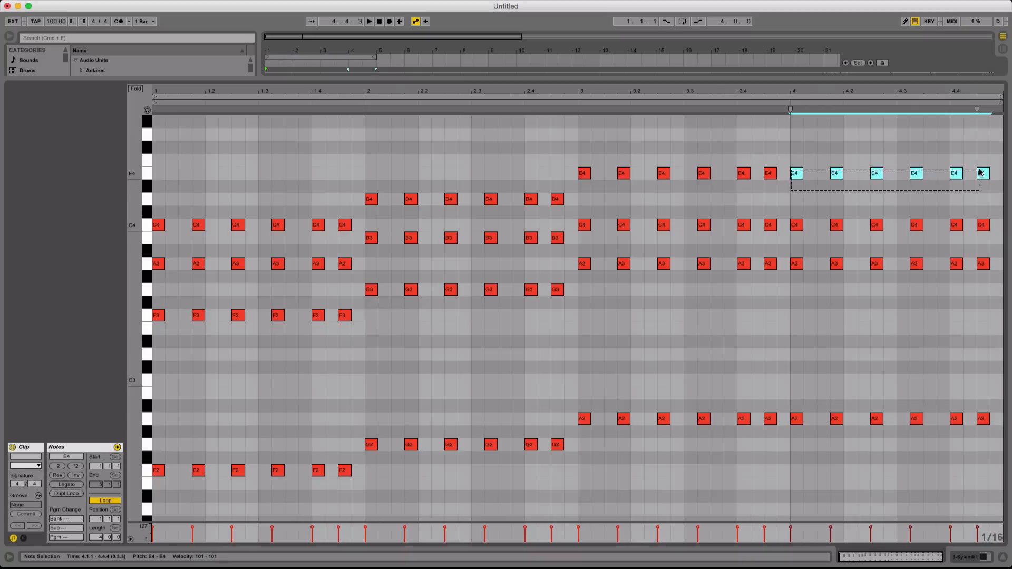
key("Down")
key("Down")
key("space")
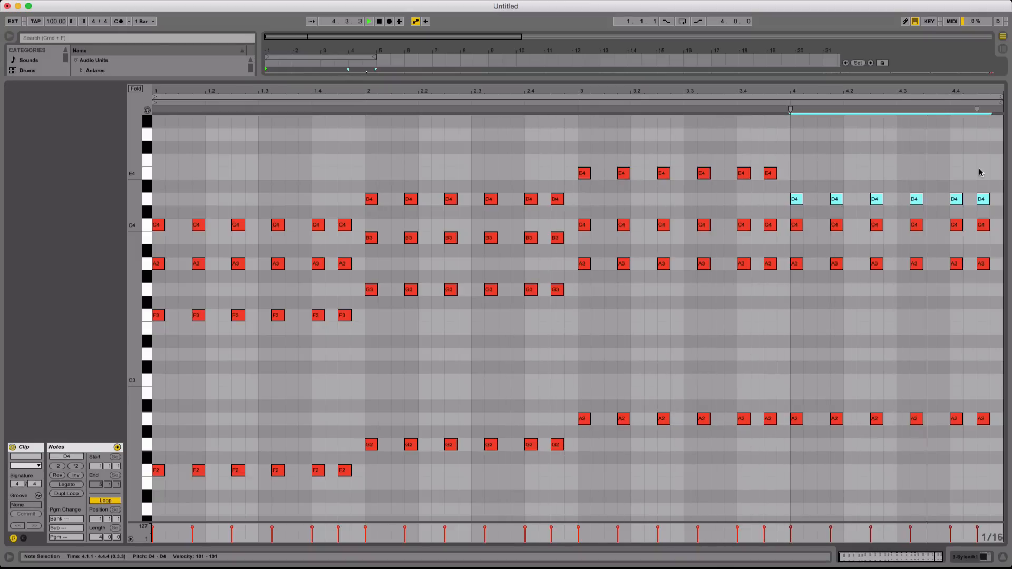
key("Up")
key("Up")
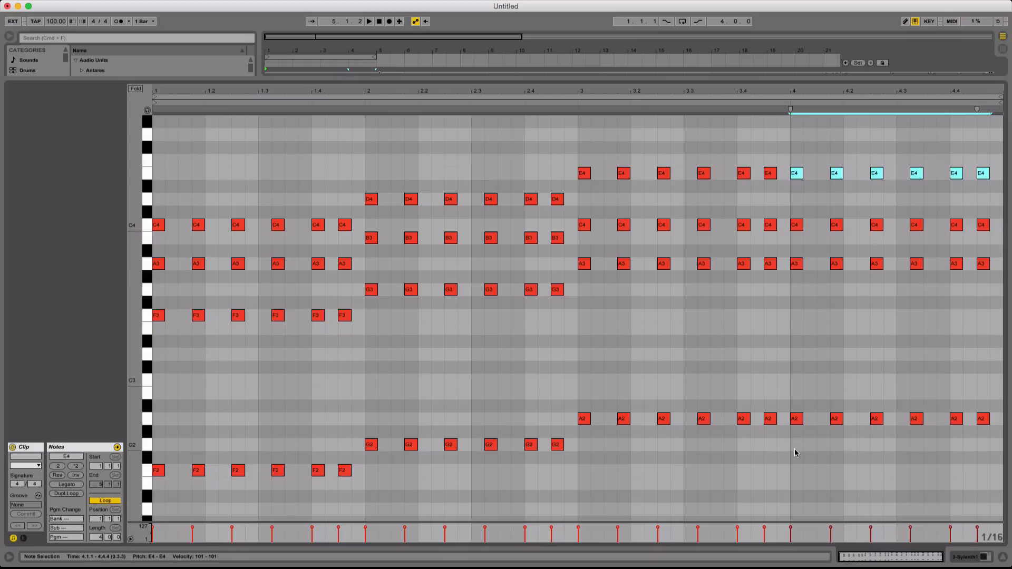
Transpose all of bar 4's notes down five semitones to E2, E3, G3 and B3
left_click_drag(796, 452, 1010, 127)
key("Down")
key("Down")
key("Down")
key("Down")
key("Down")
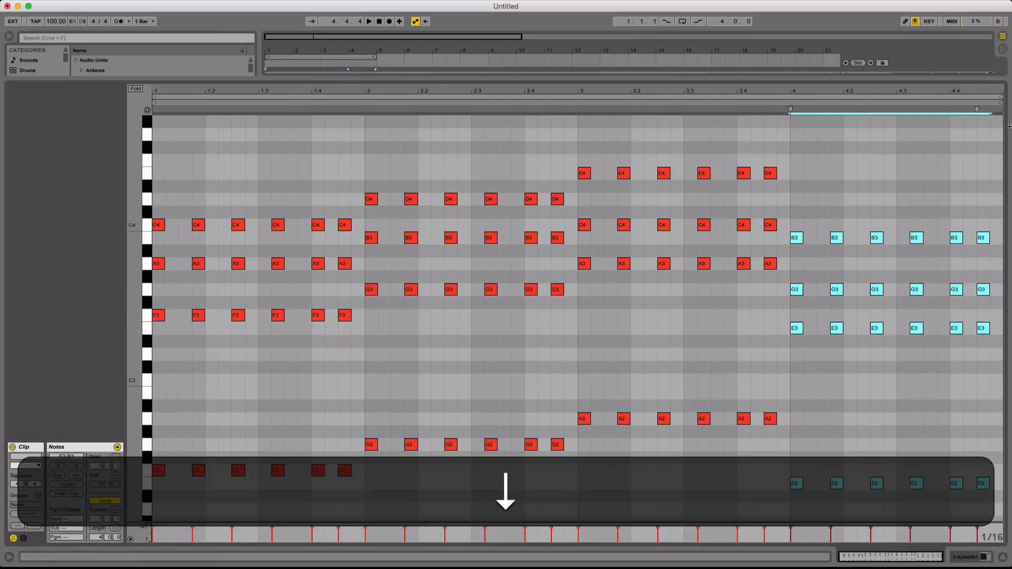
Try bar 4's notes two semitones lower, move them back to E2, E3, G3 and B3, and play the progression
key("Down")
key("Down")
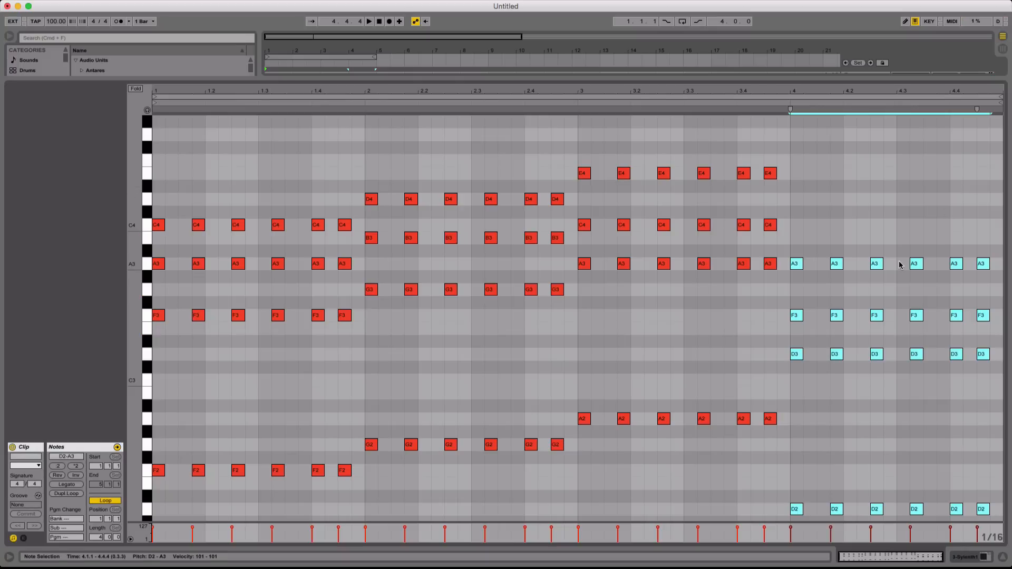
key("Up")
key("Up")
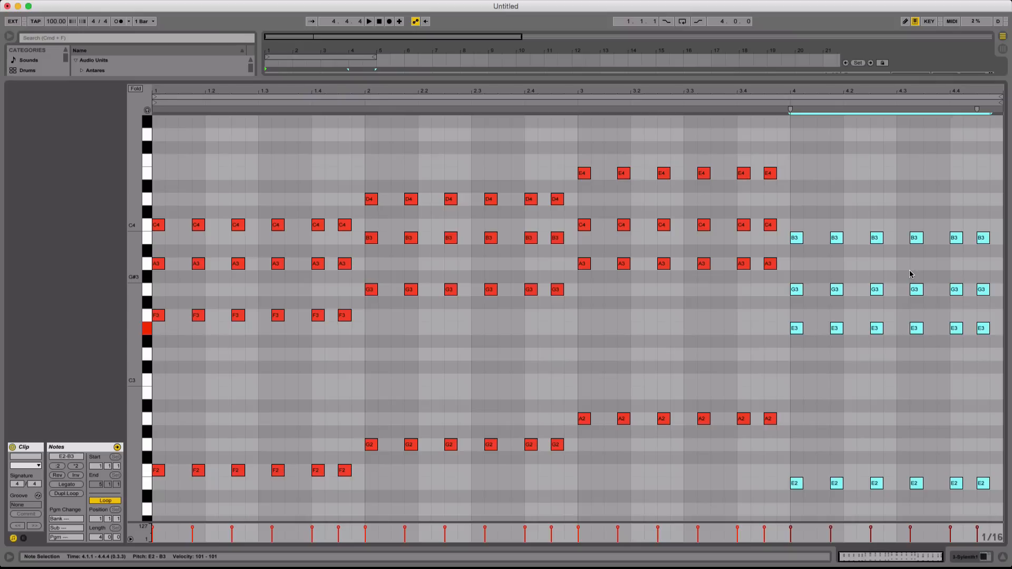
key("space")
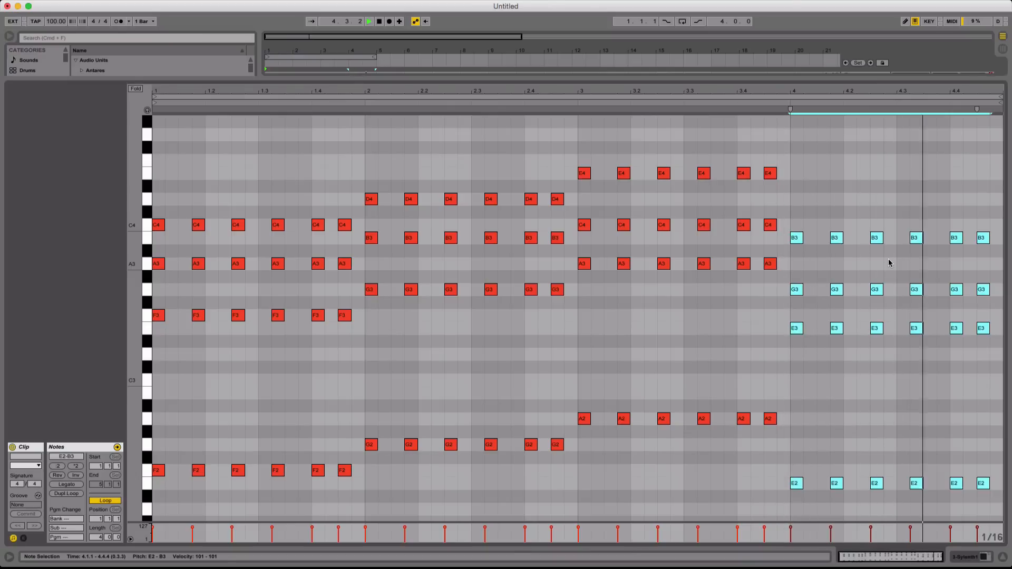
key("space")
Transpose all of bar 4's notes up five semitones to A2, A3, C4 and E4
key("Up")
key("Up")
key("Up")
key("Up")
key("Up")
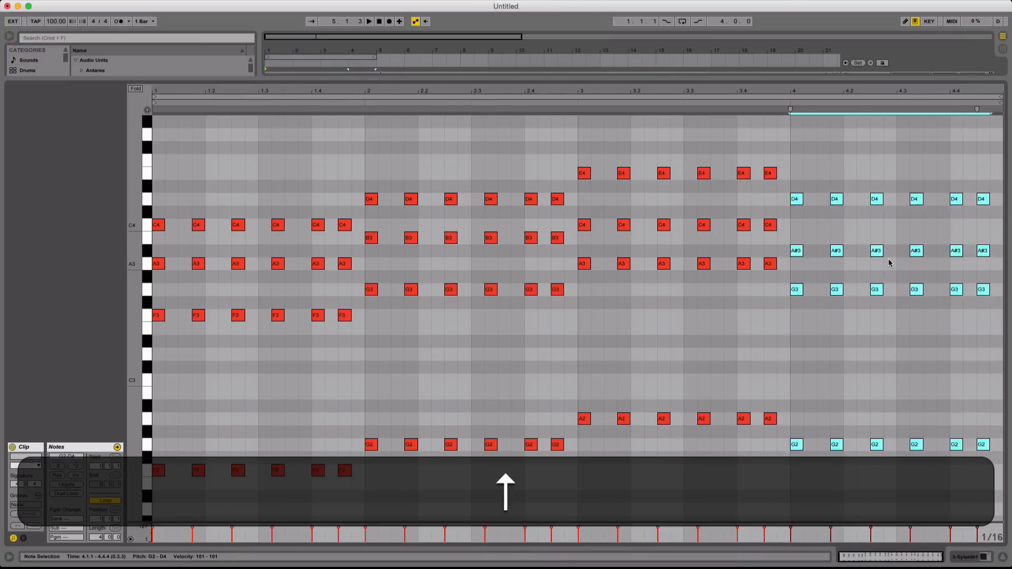
left_click(807, 242)
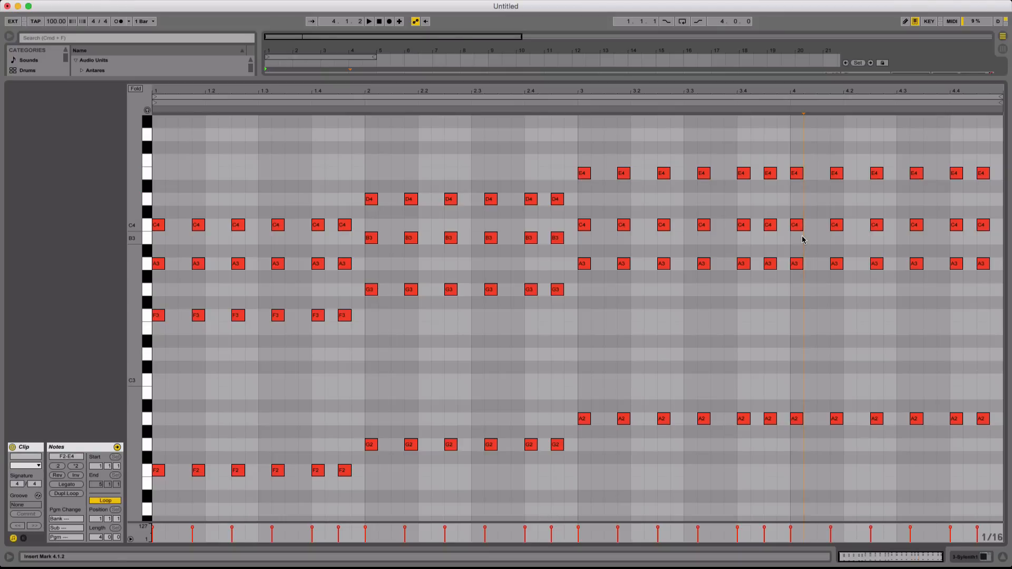
Solo the Sylenth1 track and raise the synth's filter cutoff to 3.71 while the chord clip plays
key("super+alt+l")
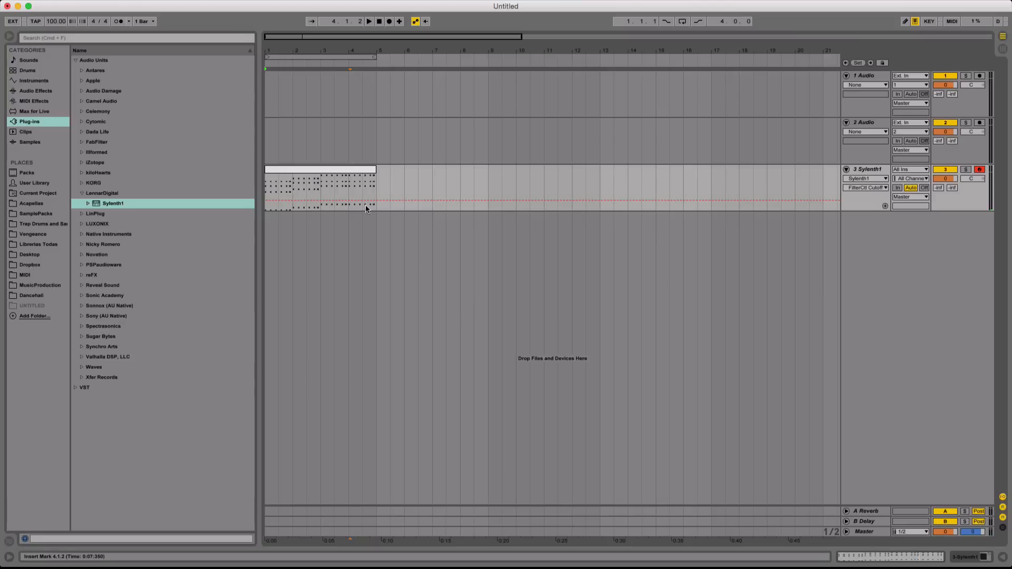
left_click(345, 172)
left_click(966, 170)
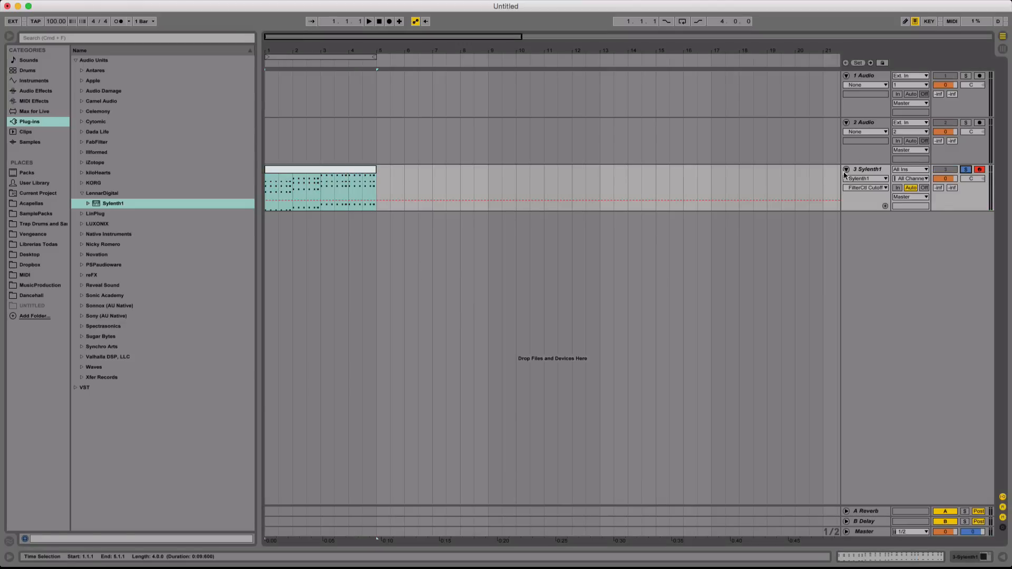
key("super+alt+l")
left_click(35, 447)
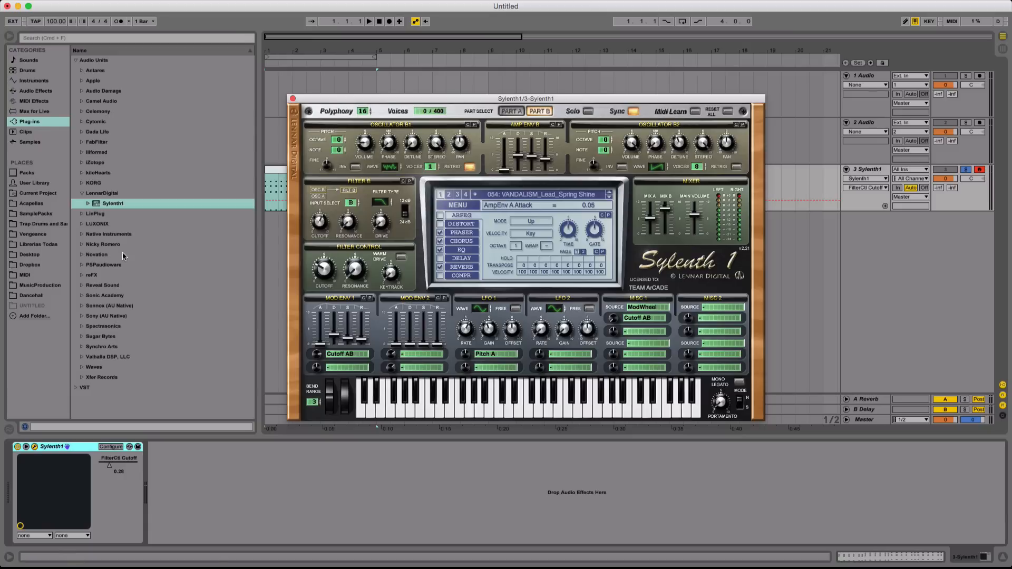
key("space")
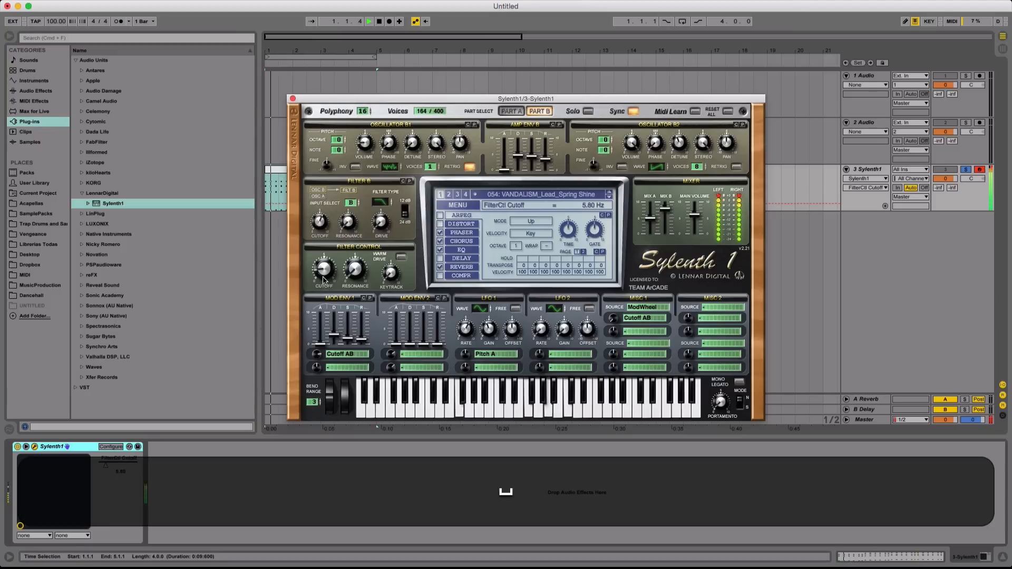
left_click(293, 98)
Duplicate the four-bar chord clip to bar 5 and insert a new audio track below Sylenth1
left_click(315, 173)
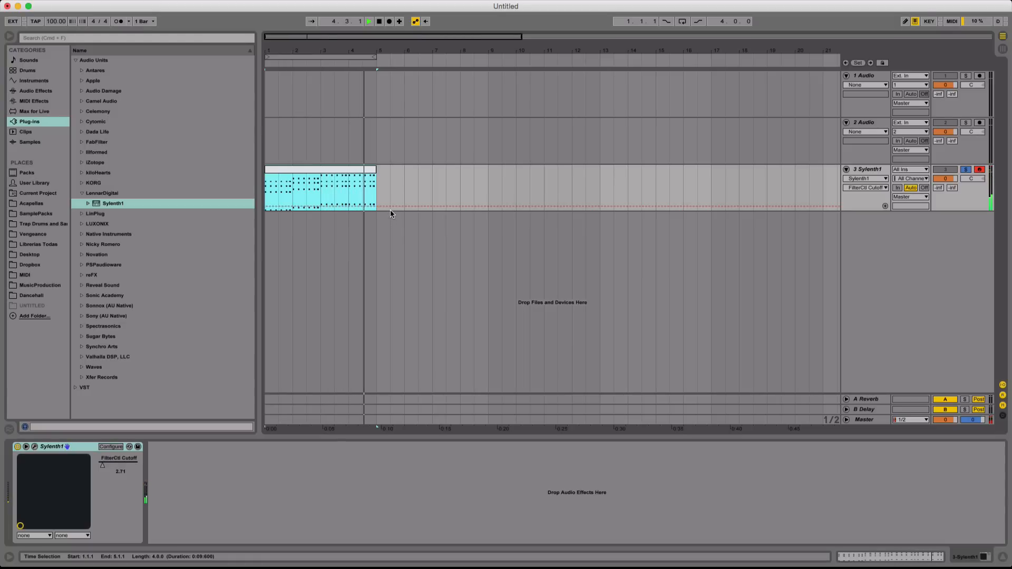
key("space")
key("super+d")
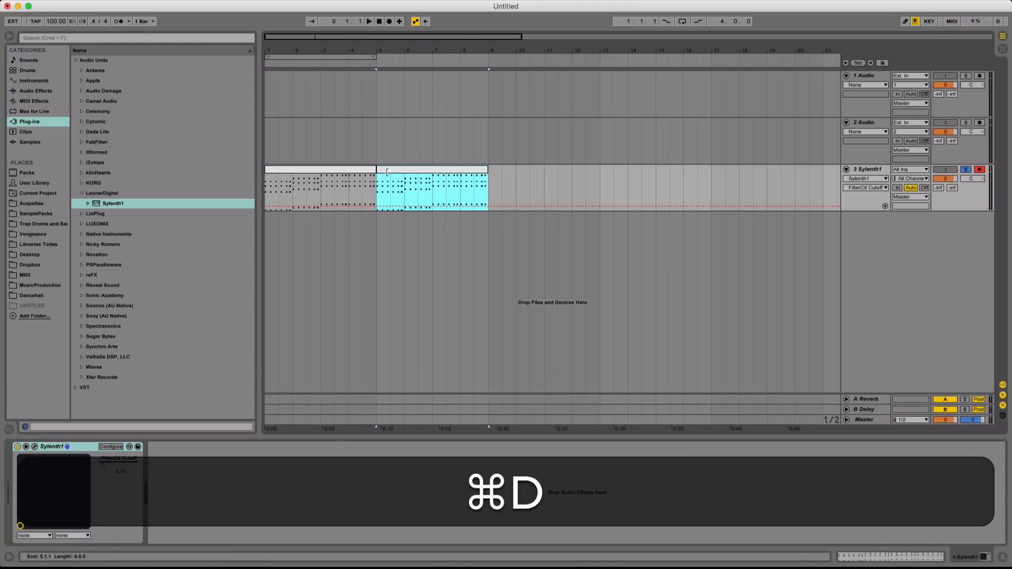
left_click(493, 182)
left_click(876, 169)
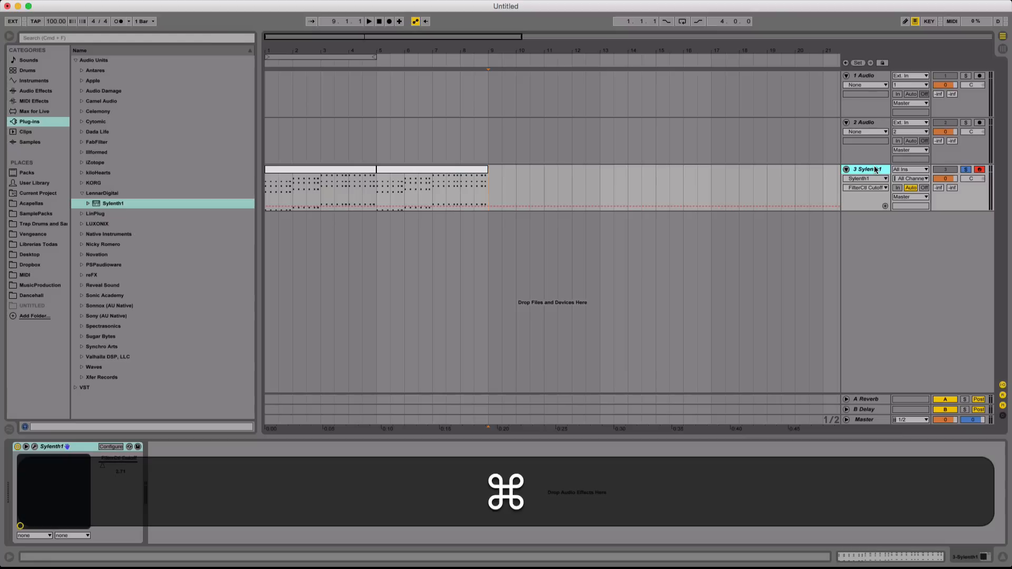
key("super+t")
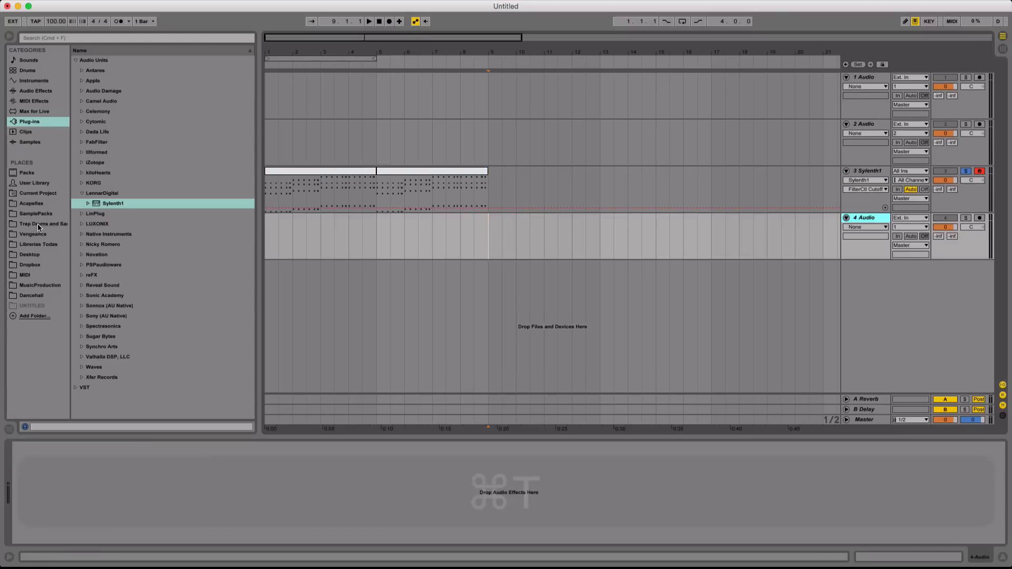
Audition the Vengeance VEC1 Punchy bass drums and place VEC1 BD Punchy 45.wav on the new audio track at bar 9
left_click(41, 215)
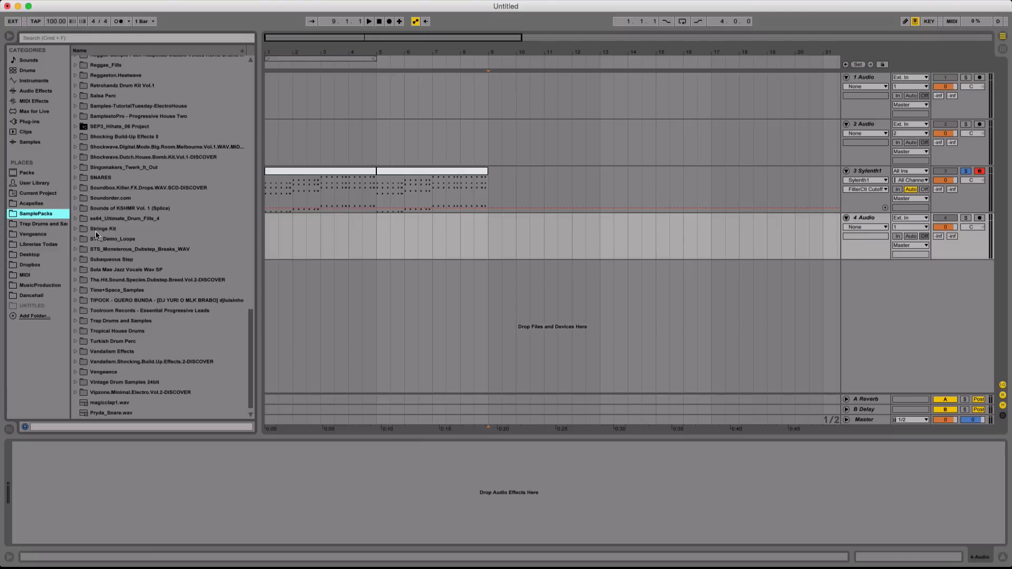
left_click(37, 234)
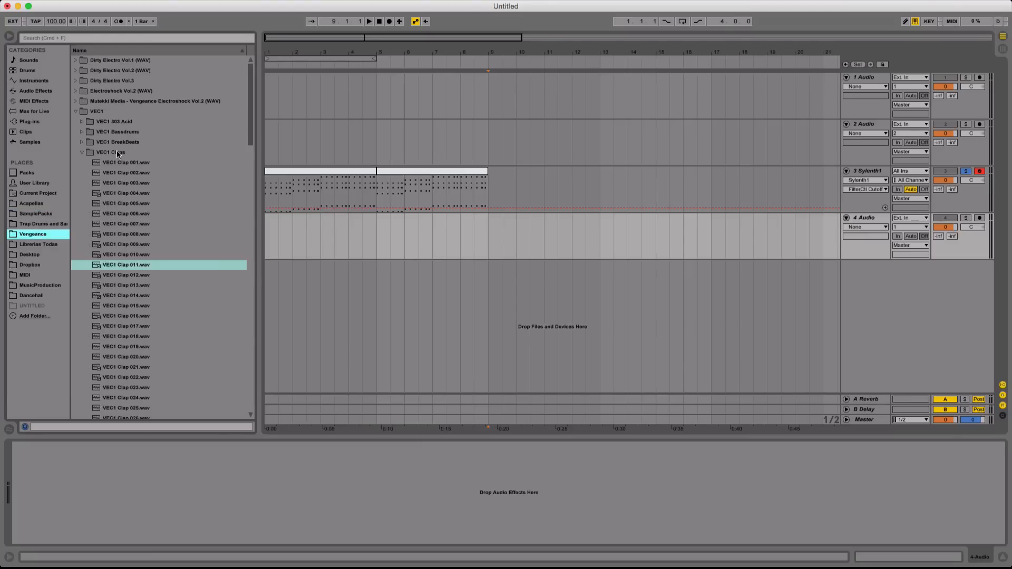
left_click(127, 132)
scroll(144, 160, "down", 2)
scroll(144, 153, "up", 2)
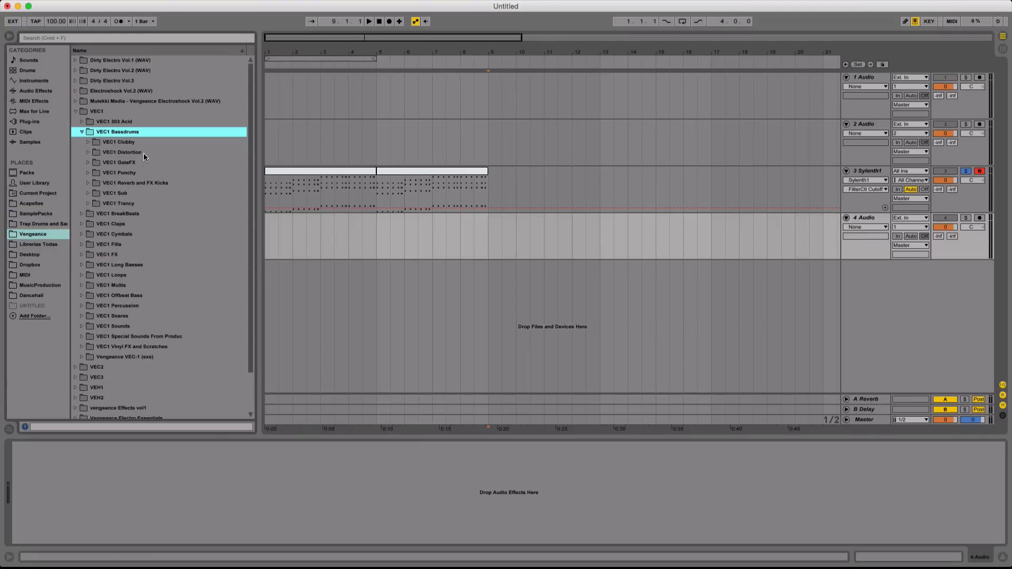
left_click(141, 144)
double_click(143, 172)
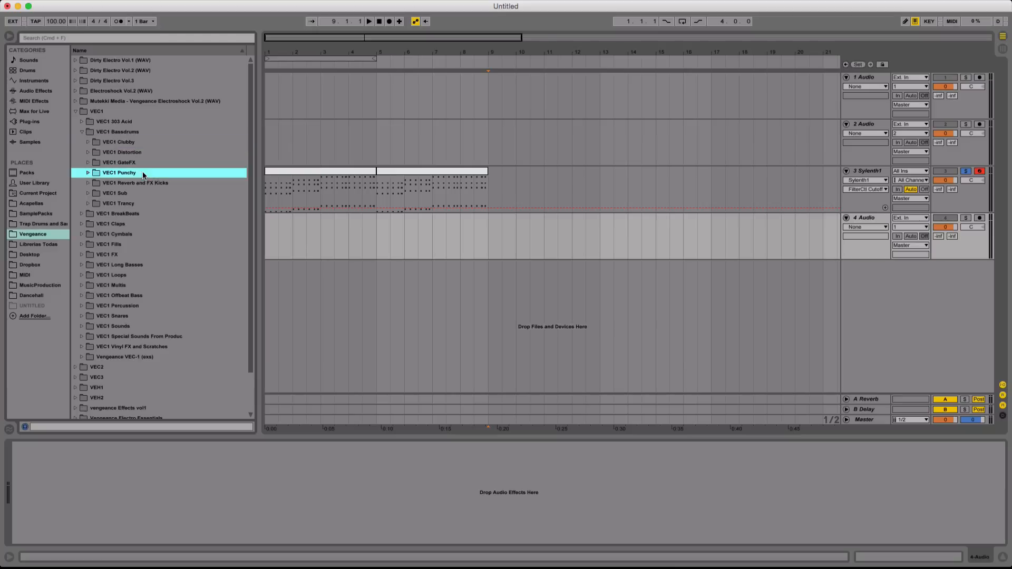
scroll(176, 233, "down", 10)
scroll(176, 232, "down", 2)
left_click(152, 215)
key("Down")
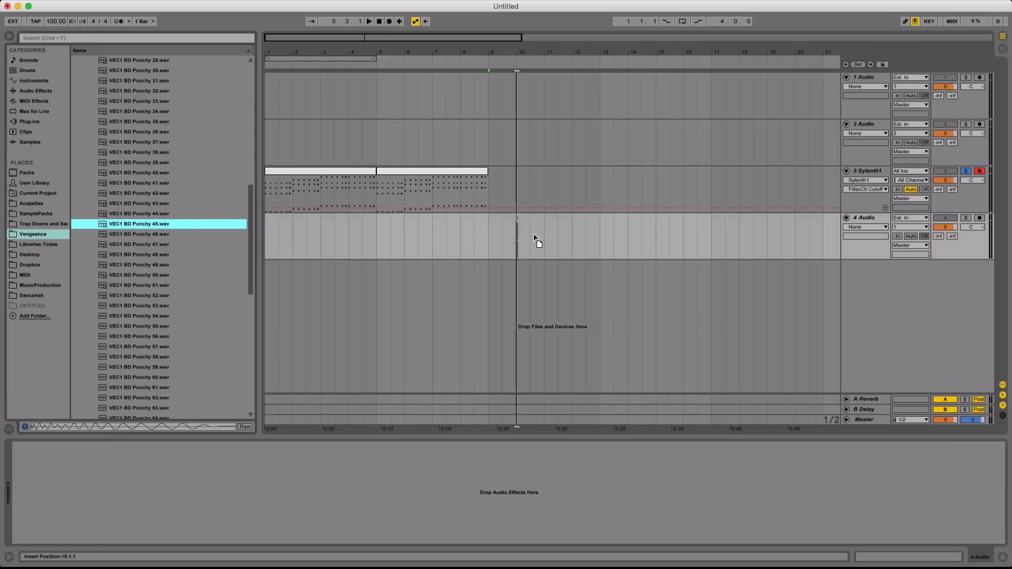
left_click(480, 241)
Search the Librerias Todas folder for "kick", audition the Borro Cassette kick sample, and clear the search
left_click(51, 243)
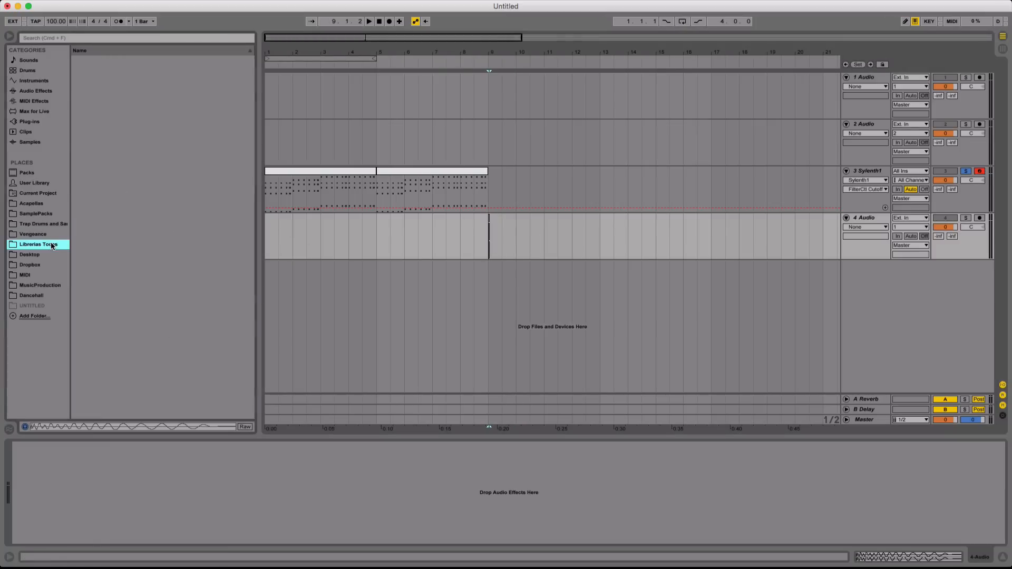
left_click(116, 39)
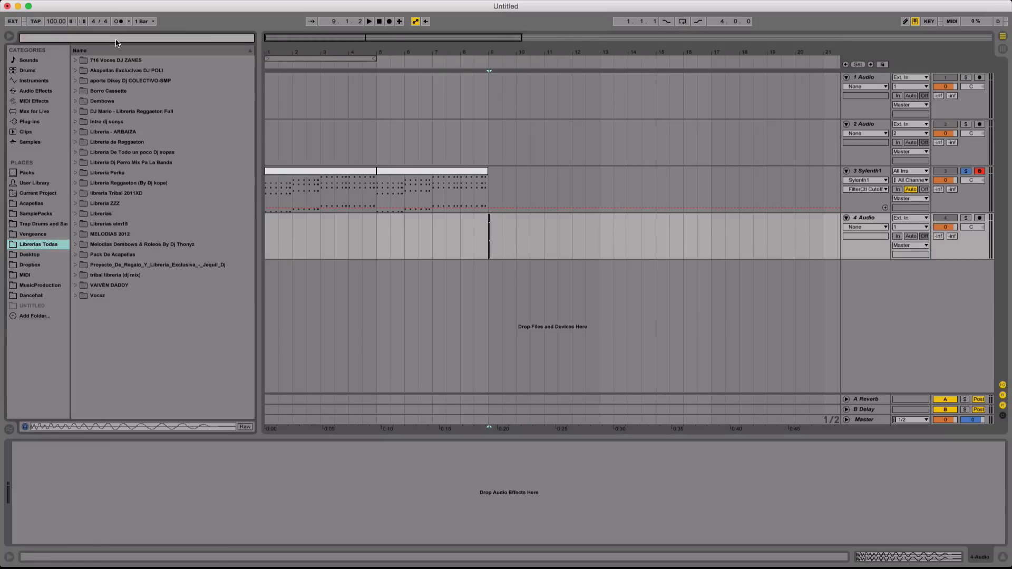
type("kick")
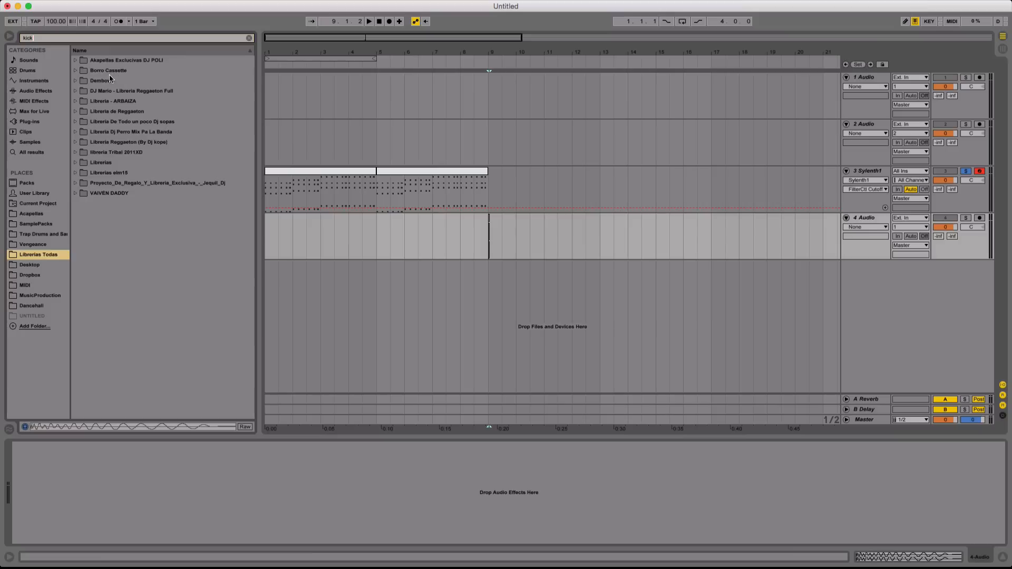
double_click(110, 71)
left_click(116, 80)
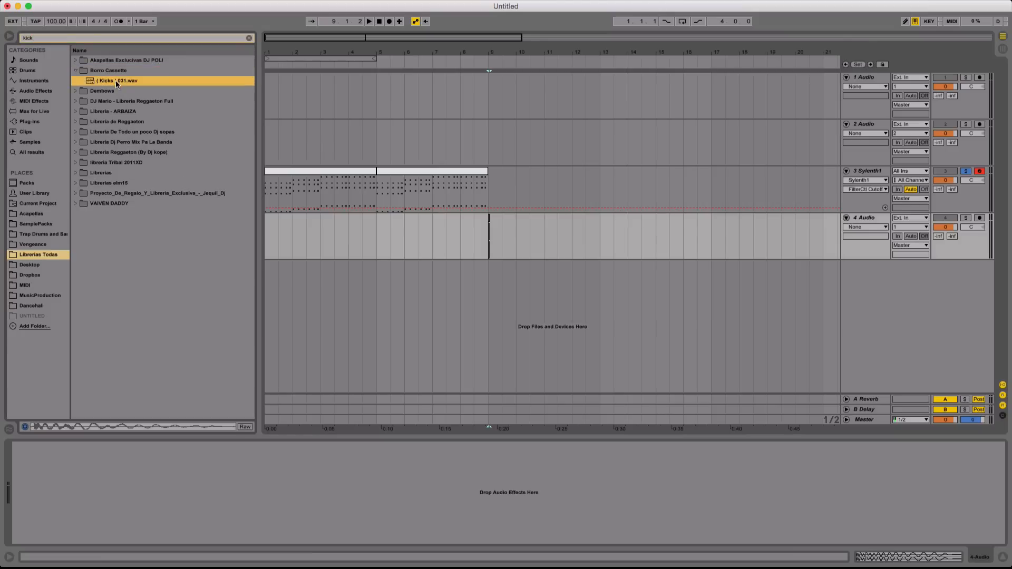
left_click(247, 39)
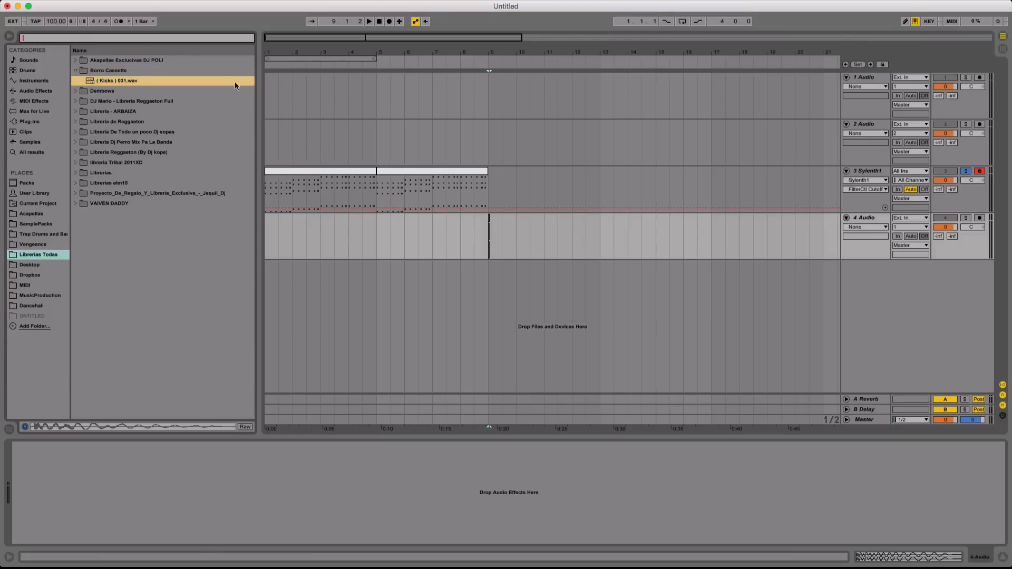
Audition the samples in the Borro Cassette folder one after another, up to ( Kicks ) 031.wav, and close the folder
left_click(135, 223)
key("Up")
key("Up")
key("Up")
key("Up")
key("Up")
key("Up")
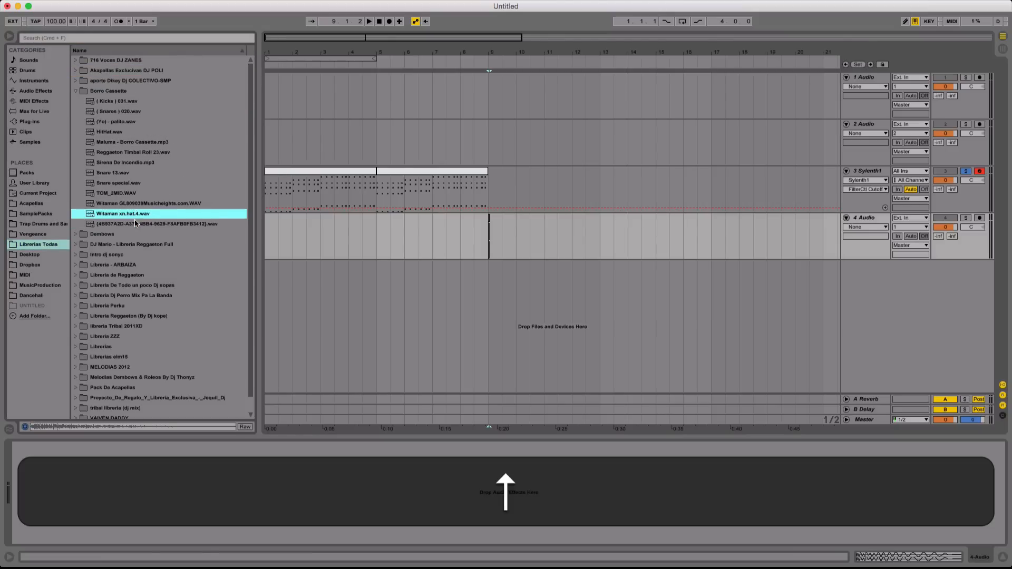
key("Up")
key("Up")
key("Up")
key("Up")
key("Up")
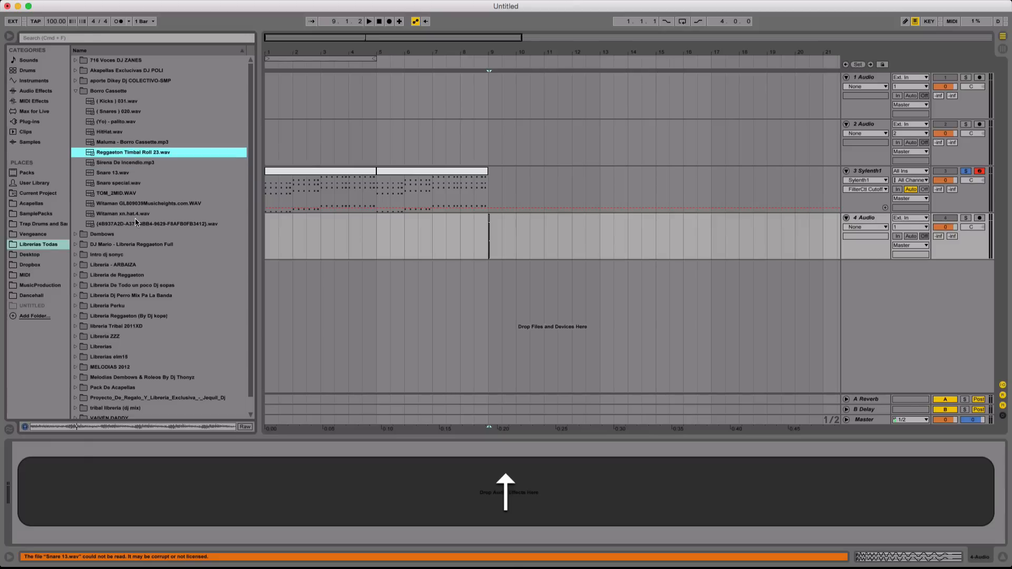
key("Up")
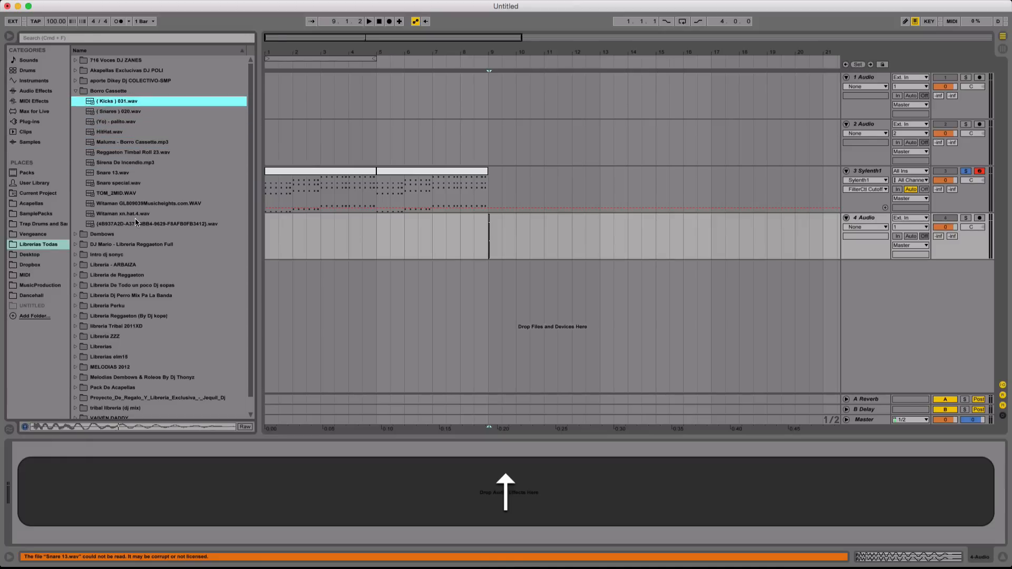
left_click(77, 93)
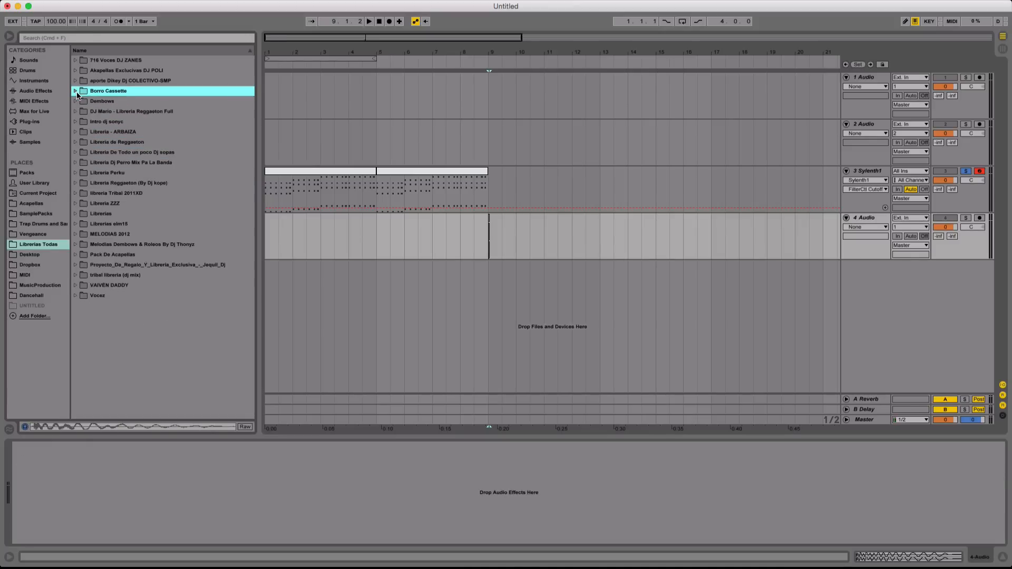
Place Electro Kicks 05.wav from the VAIVEN DADDY folder on a new audio track at bar 9
double_click(141, 285)
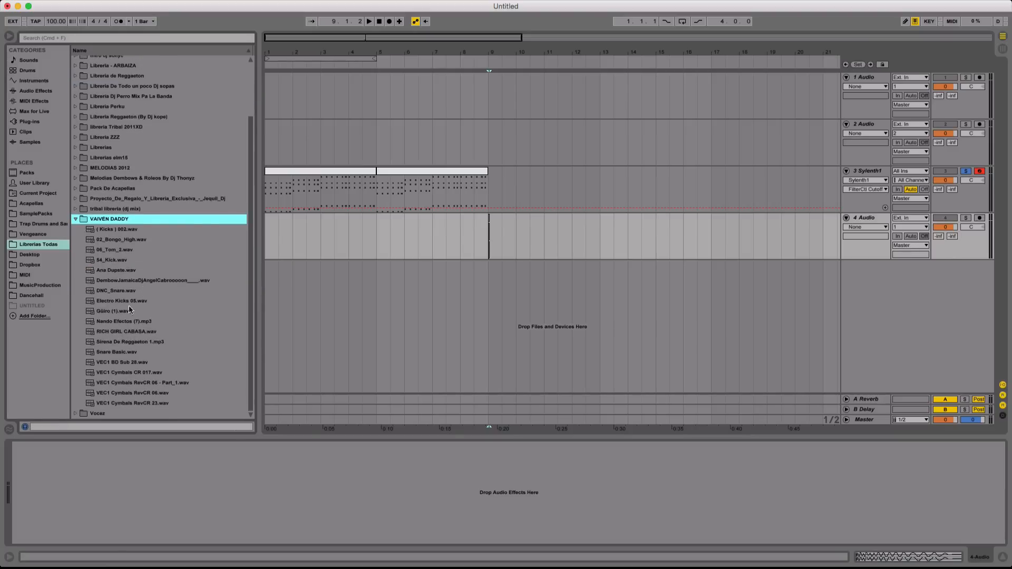
left_click(130, 301)
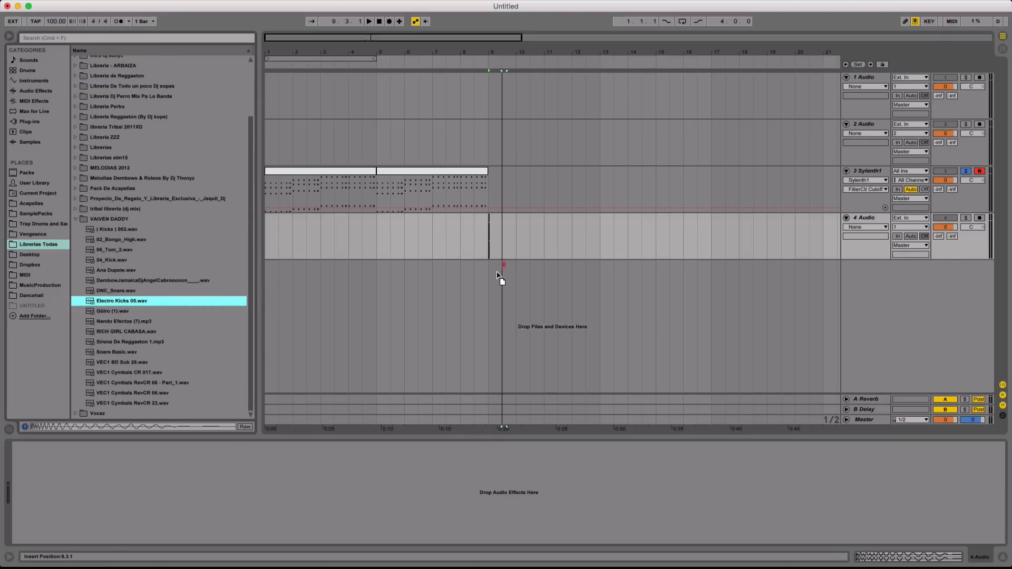
left_click_drag(498, 276, 495, 280)
Delete the VEC1 Punchy kick clip at bar 9 and remove its emptied audio track
left_click_drag(489, 248, 506, 248)
key("BackSpace")
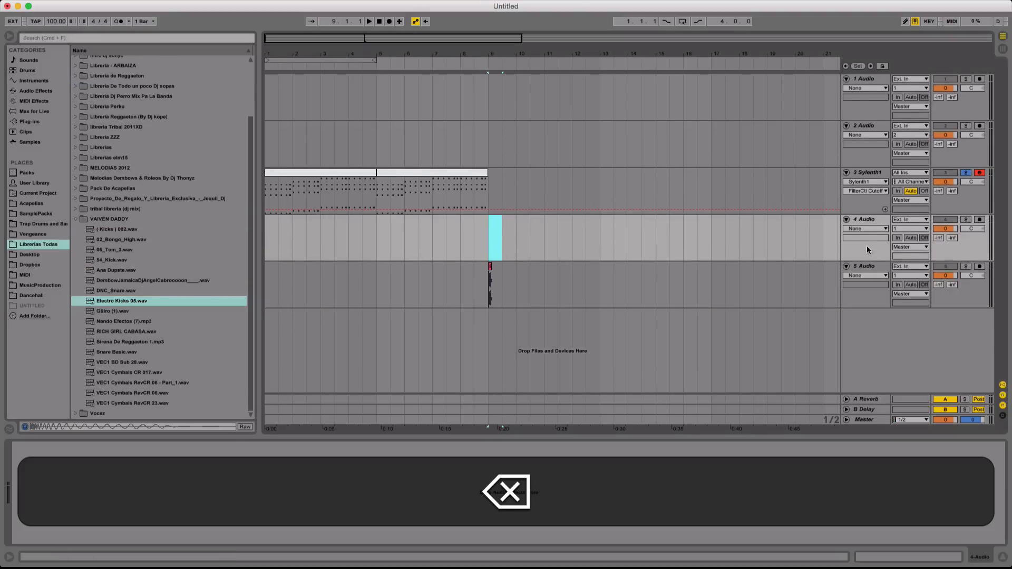
key("BackSpace")
left_click(494, 230)
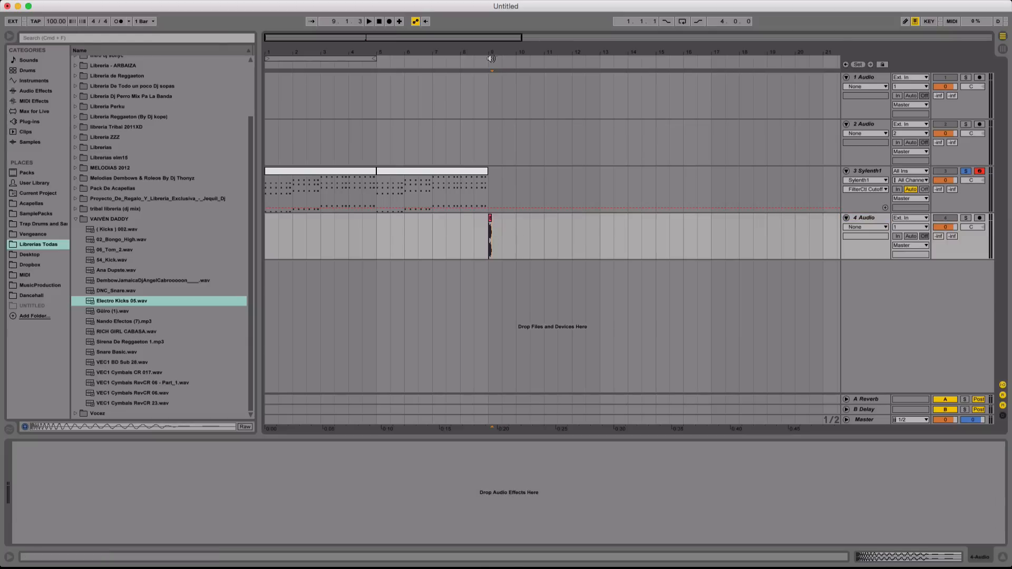
Duplicate the Electro Kicks 05 clip so a kick falls on every beat of bar 9
left_click_drag(492, 57, 460, 108)
left_click(462, 112)
left_click(490, 240)
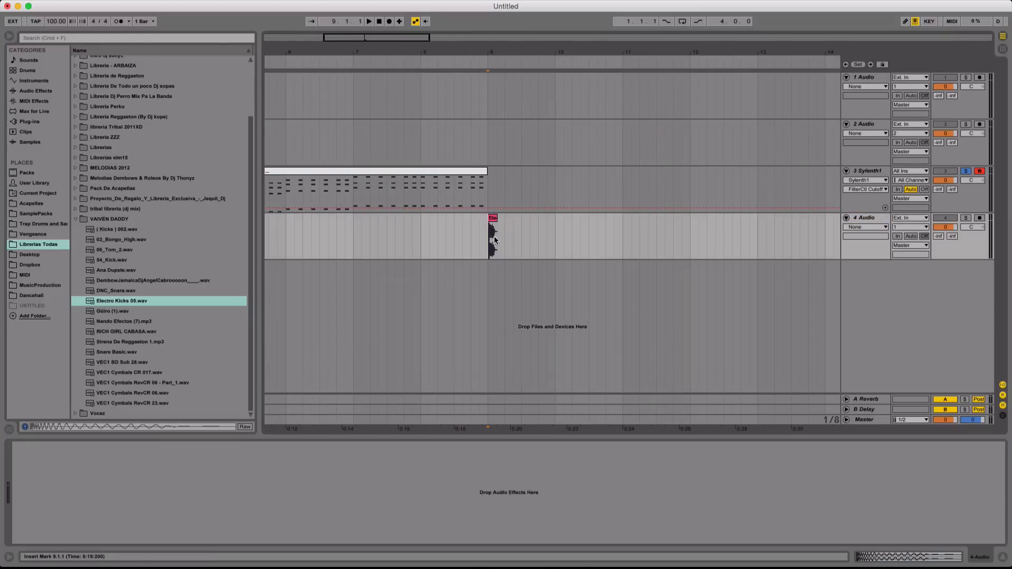
left_click(494, 240)
key("super+d")
key("super+d")
key("super+d")
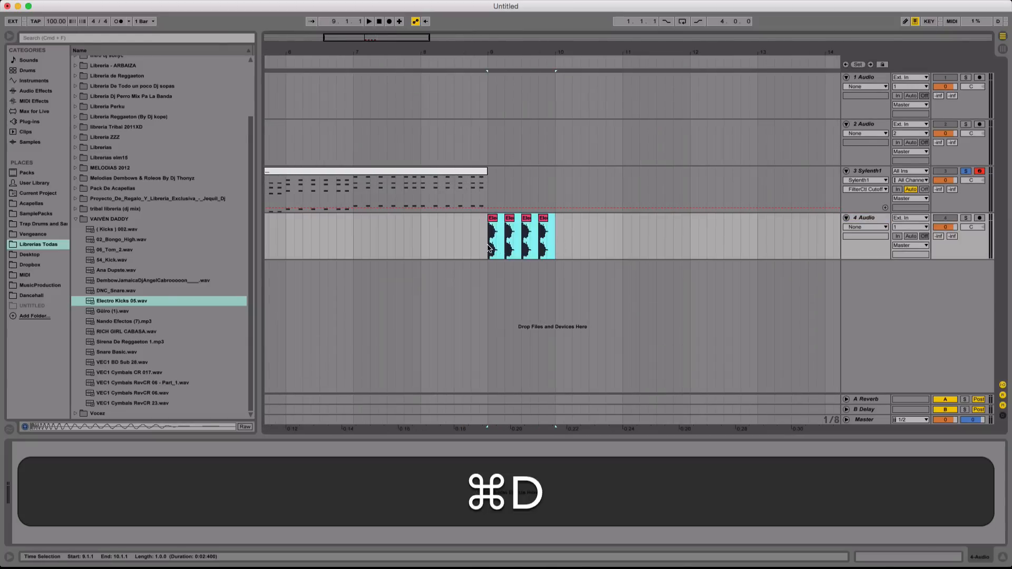
Repeat bar 9's four-kick pattern through the end of bar 16
key("super+d")
key("super+d")
key("super+d")
left_click_drag(642, 51, 465, 52)
key("super+d")
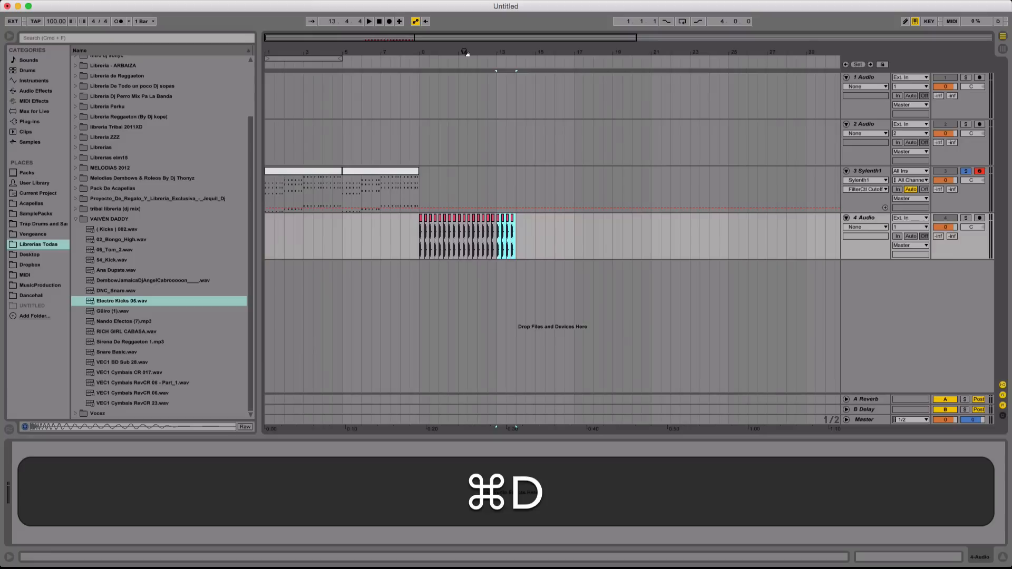
key("super+d")
key("super+d")
key("super+d")
Copy the Sylenth1 chord clip to bar 9, duplicate it through bar 16, and loop the bar 9 clip
left_click(418, 173)
key("super+c")
left_click(420, 176)
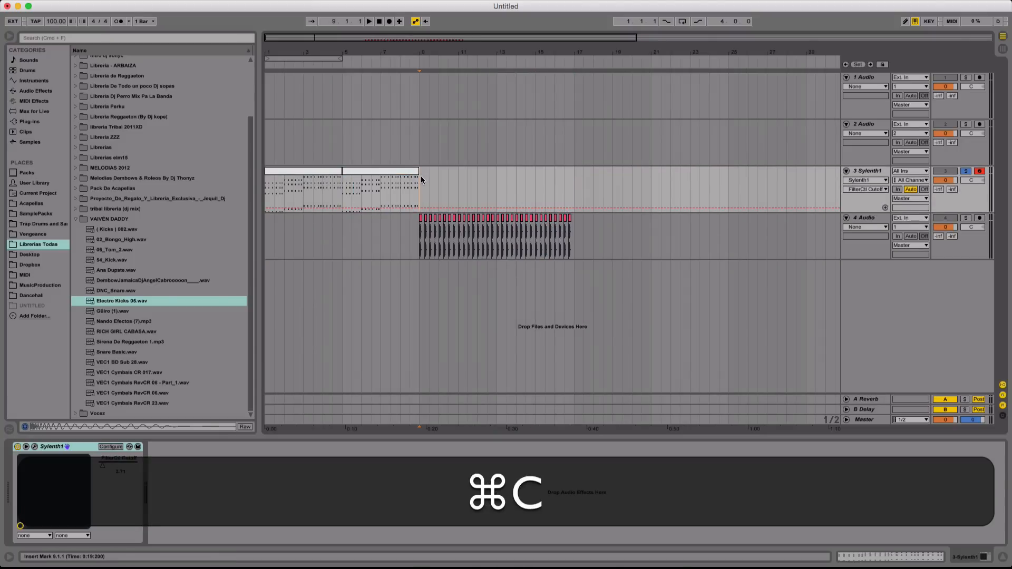
key("super+v")
key("super+d")
left_click(467, 172)
key("super+l")
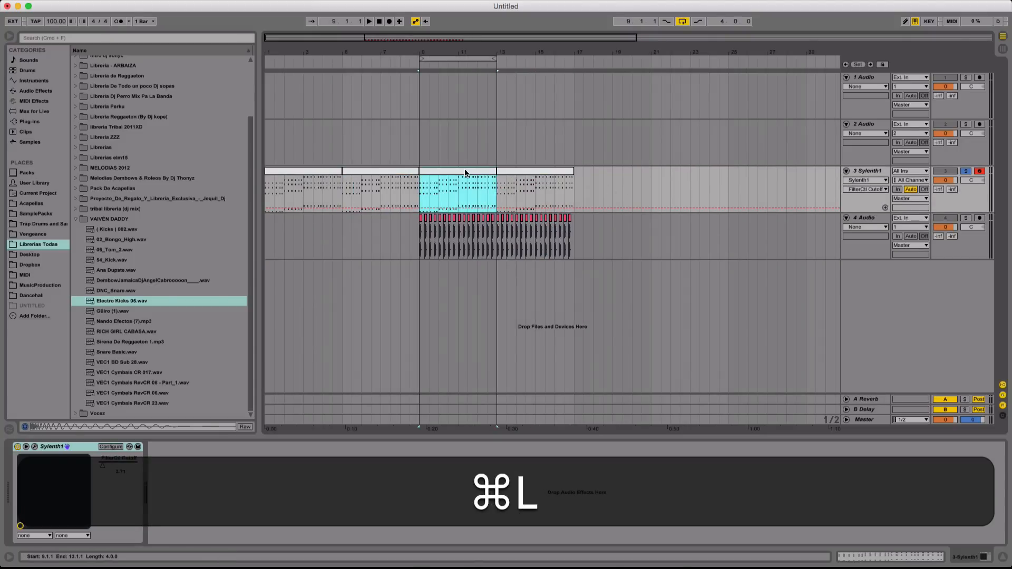
Place ( Kicks ) 002.wav from the VAIVEN DADDY folder on the 2 Audio track at bar 9
left_click(699, 182)
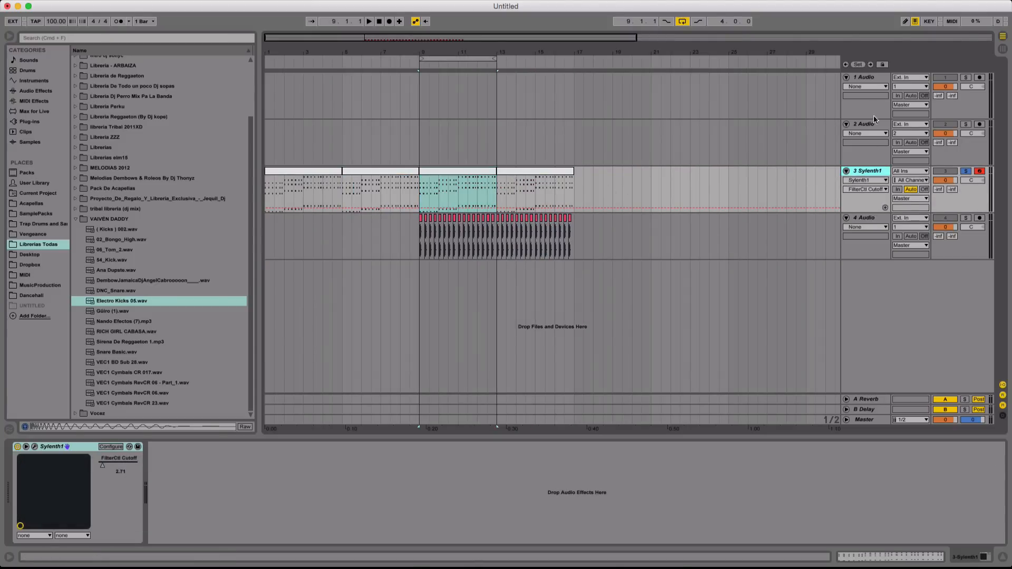
left_click(761, 135)
left_click(112, 231)
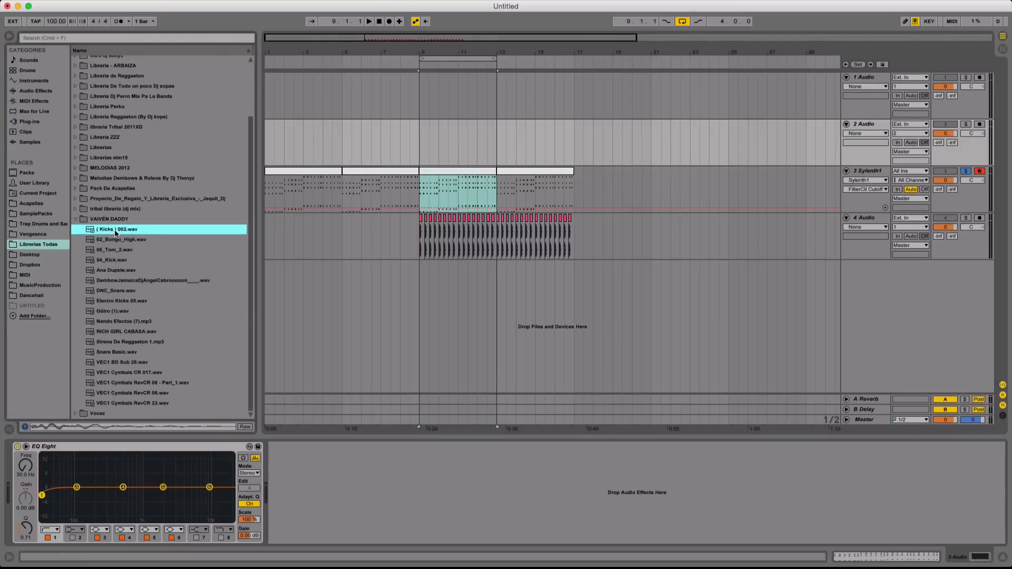
left_click(410, 151)
left_click(419, 64)
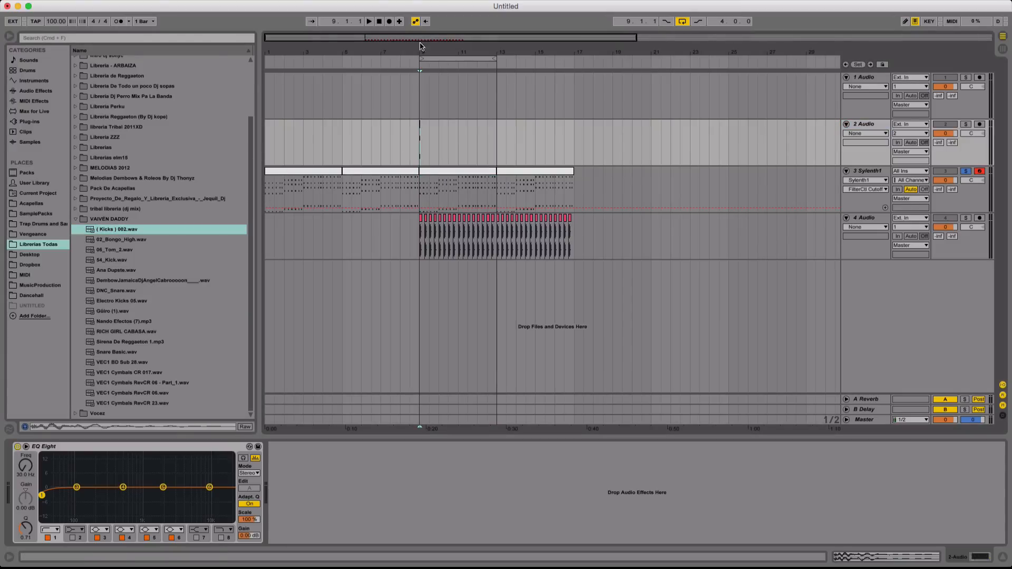
left_click_drag(422, 46, 417, 142)
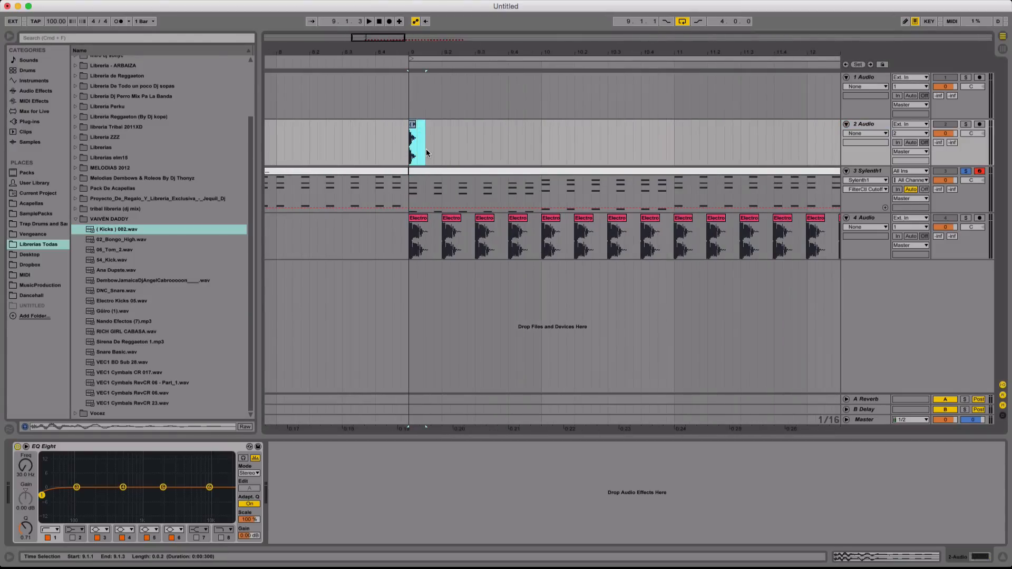
Duplicate the ( Kicks ) 002 clip so it falls on every beat of bar 9
key("super+d")
key("super+d")
key("super+d")
key("super+d")
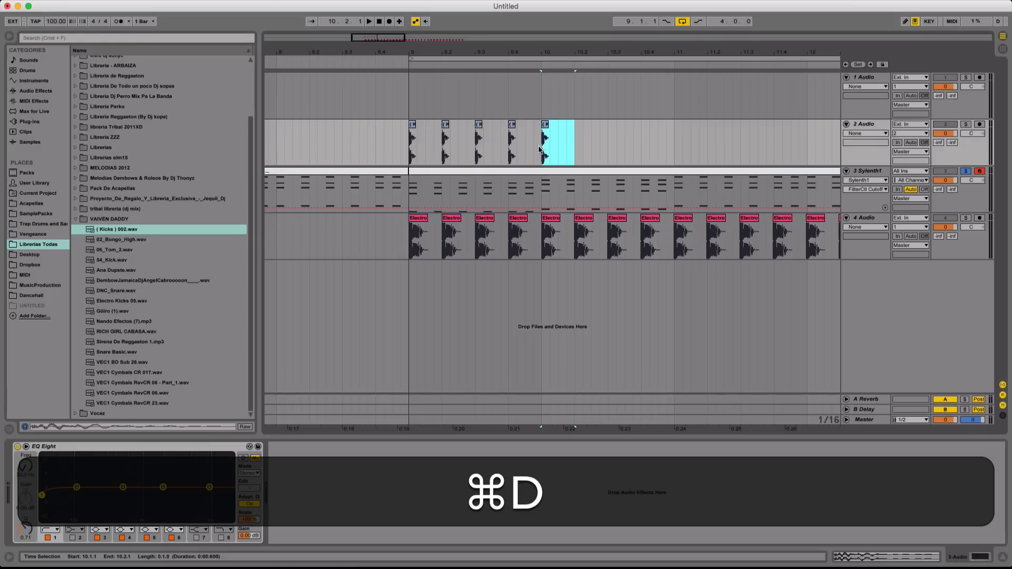
Repeat bar 9's four-hit pattern on the 2 Audio track through the end of bar 16
left_click_drag(543, 150, 408, 153)
key("super+d")
key("super+d")
key("super+d")
key("super+d")
key("super+d")
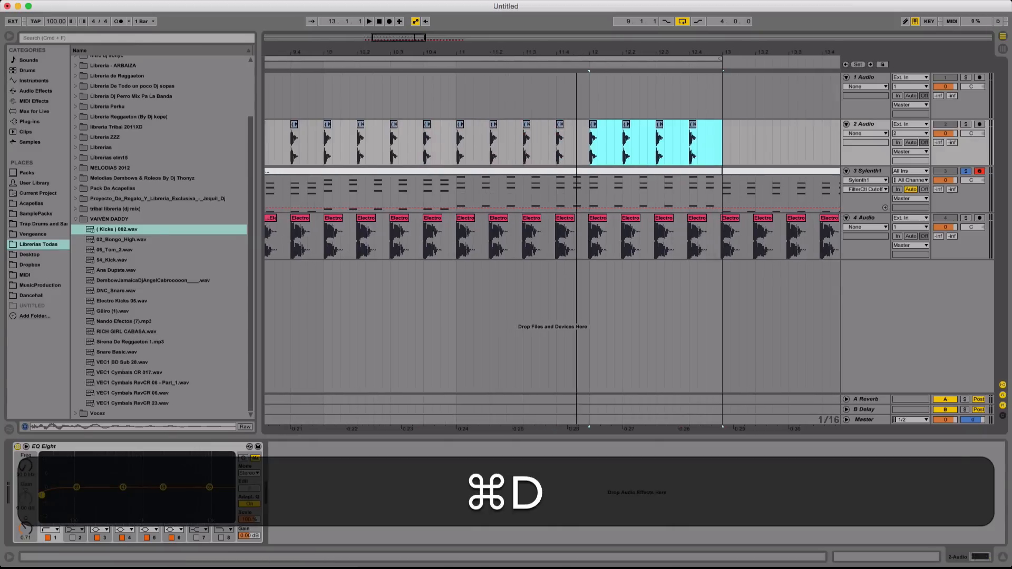
key("super+d")
key("super+d")
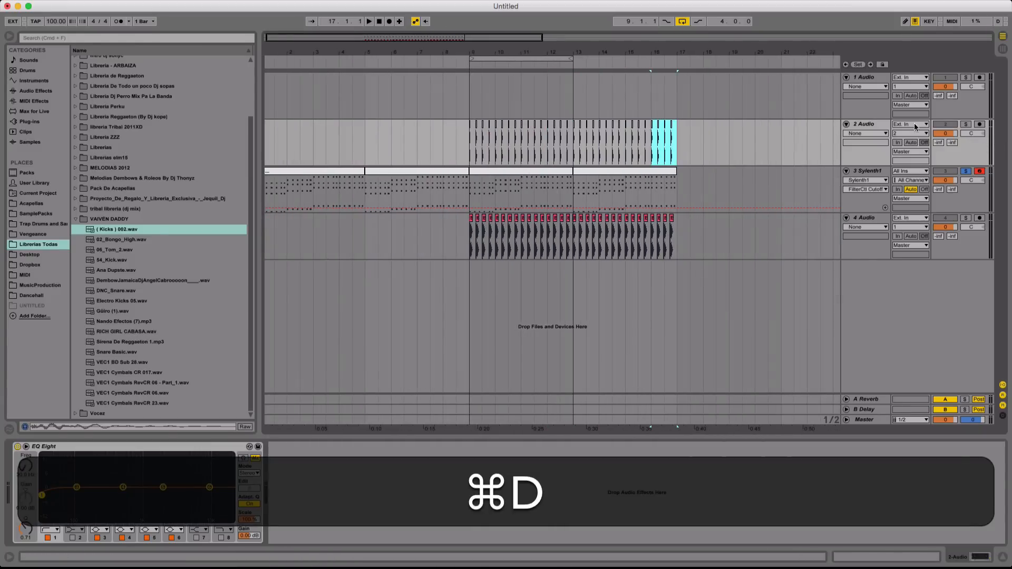
Rename the 2 Audio track as SC
left_click(866, 125)
key("super+r")
type("SC")
key("shift+Return")
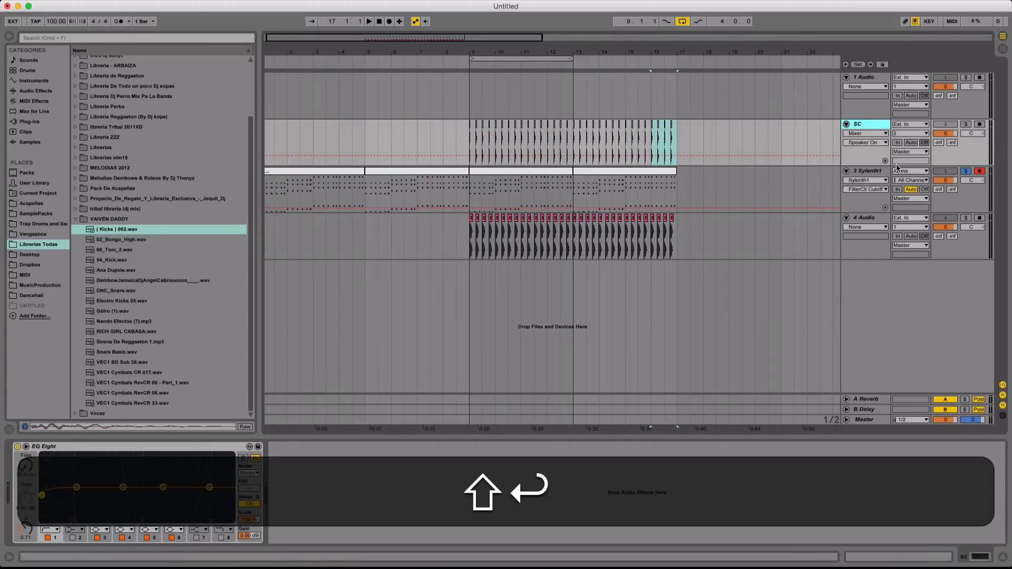
Add a Compressor to the Sylenth1 track and sidechain it from the SC track
left_click(857, 175)
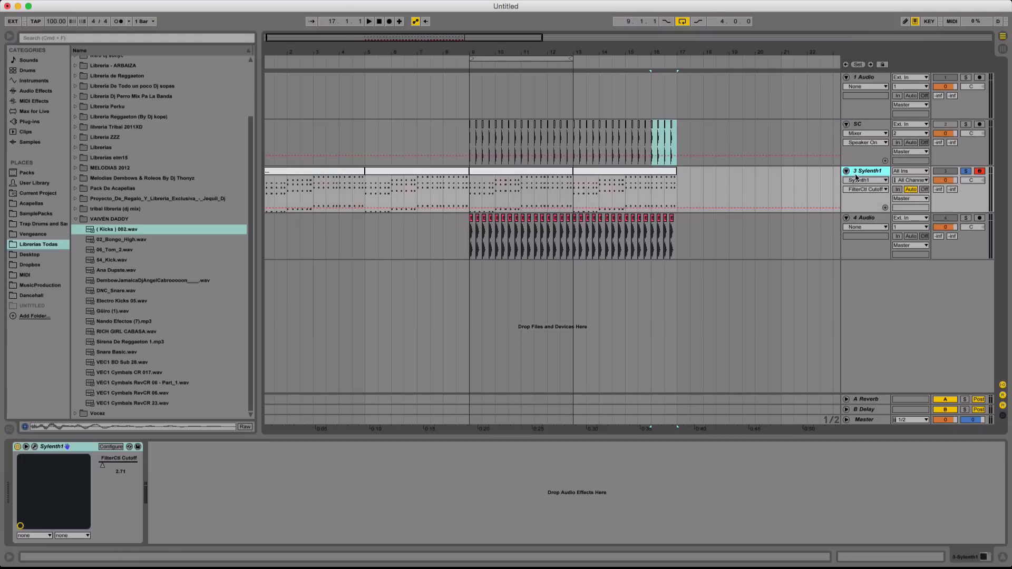
left_click(19, 91)
double_click(113, 132)
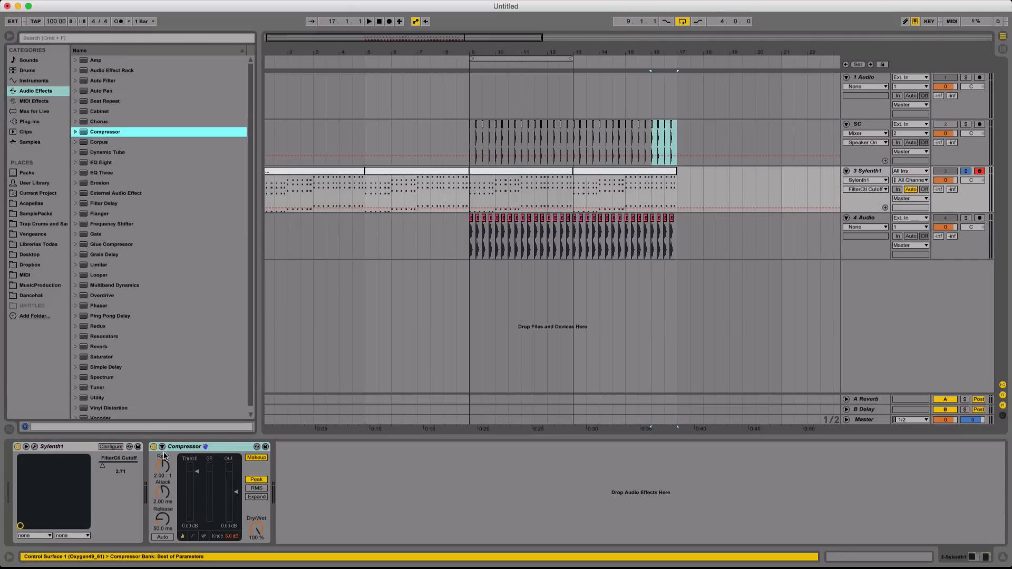
left_click(153, 457)
left_click(169, 473)
left_click(173, 489)
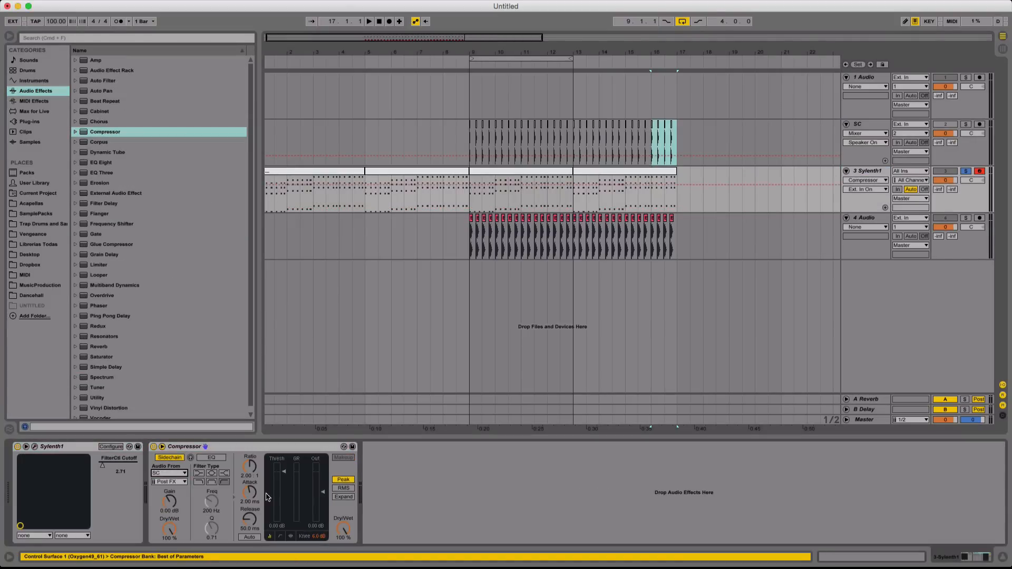
Set the compressor's attack to 0.01 ms and threshold to about -13 dB, and play from bar 9
left_click_drag(284, 472, 283, 487)
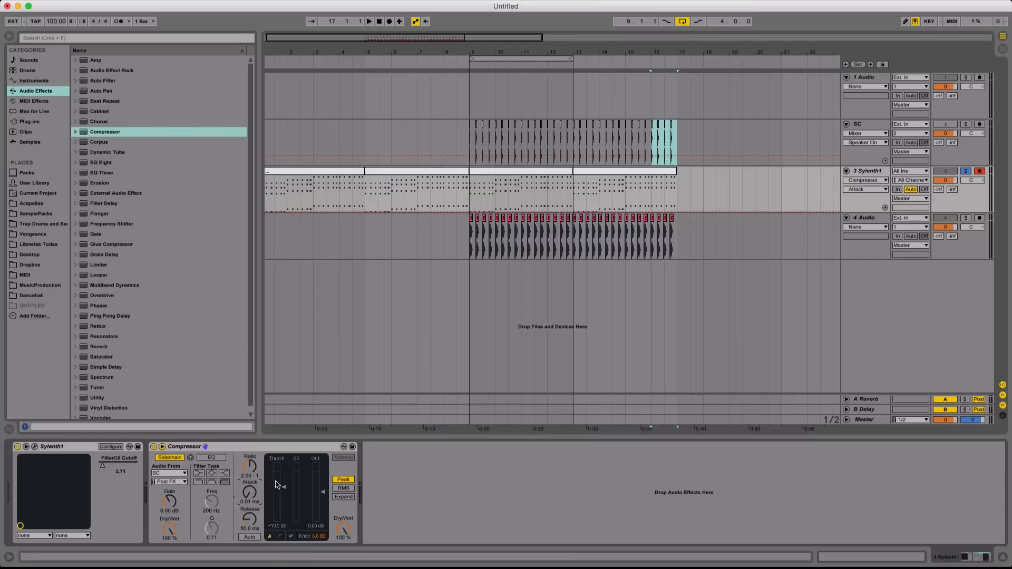
left_click(471, 156)
key("space")
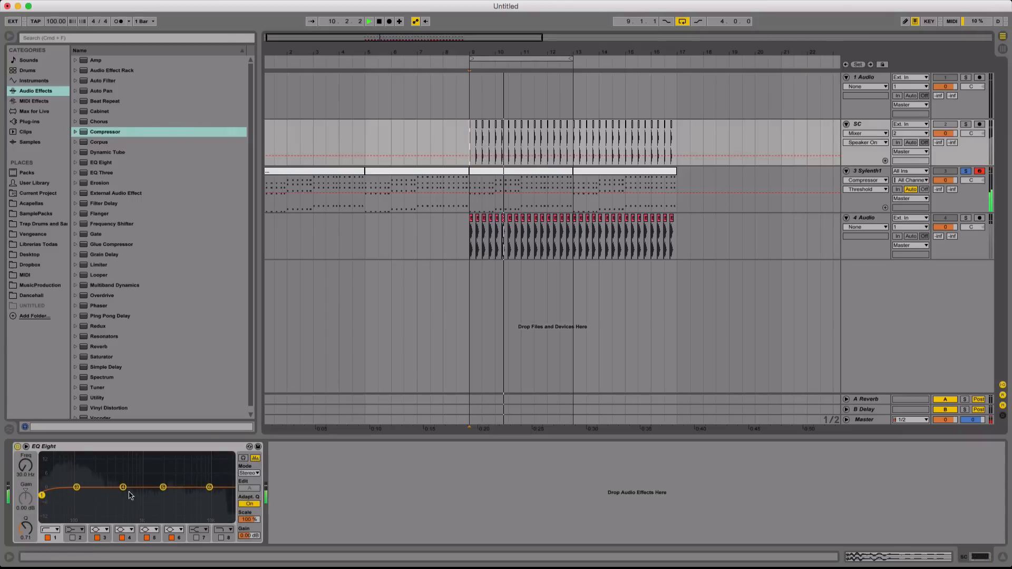
Colour the Sylenth1 clip at bar 9 purple and open its notes for editing
right_click(536, 172)
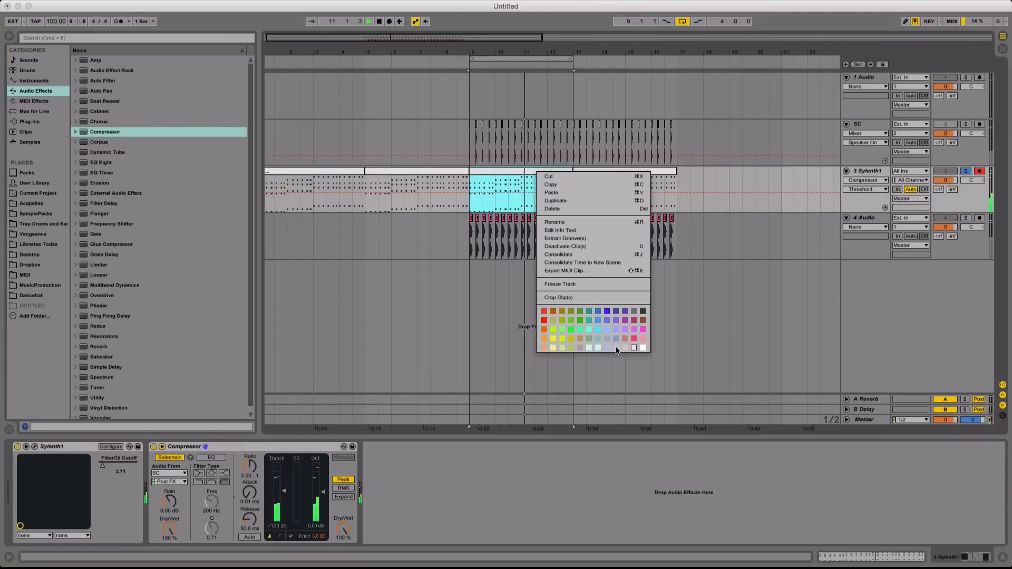
left_click(626, 329)
double_click(526, 172)
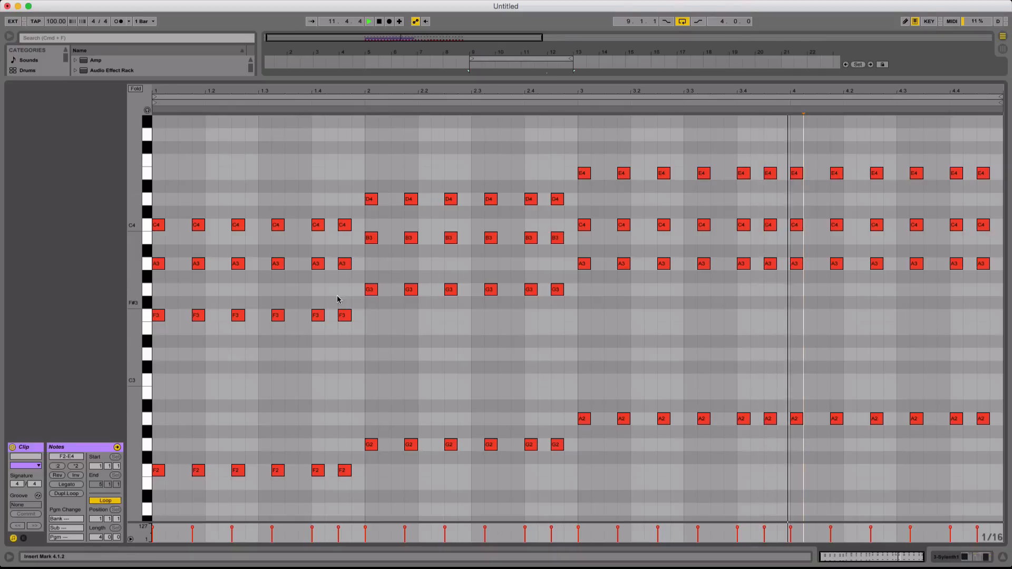
Delete the first and third F chords in the clip's first bar and play back the result
left_click_drag(157, 494, 167, 141)
key("BackSpace")
left_click_drag(254, 203, 235, 468)
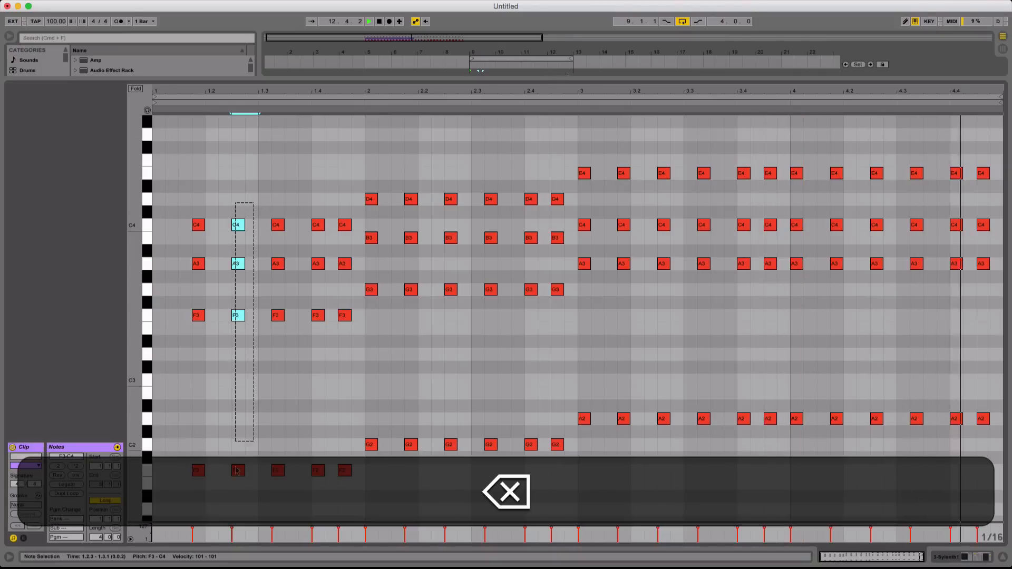
key("BackSpace")
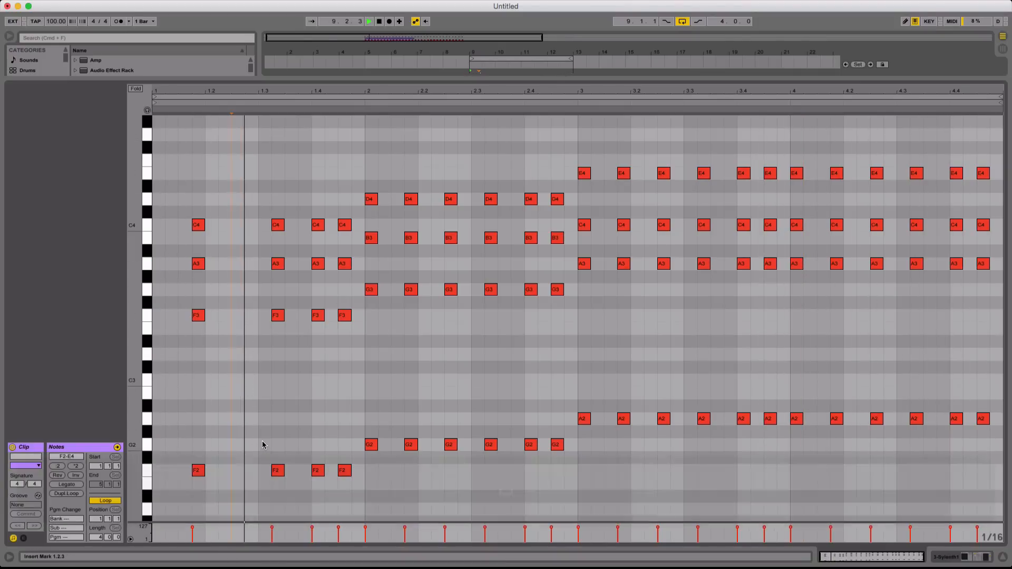
key("space")
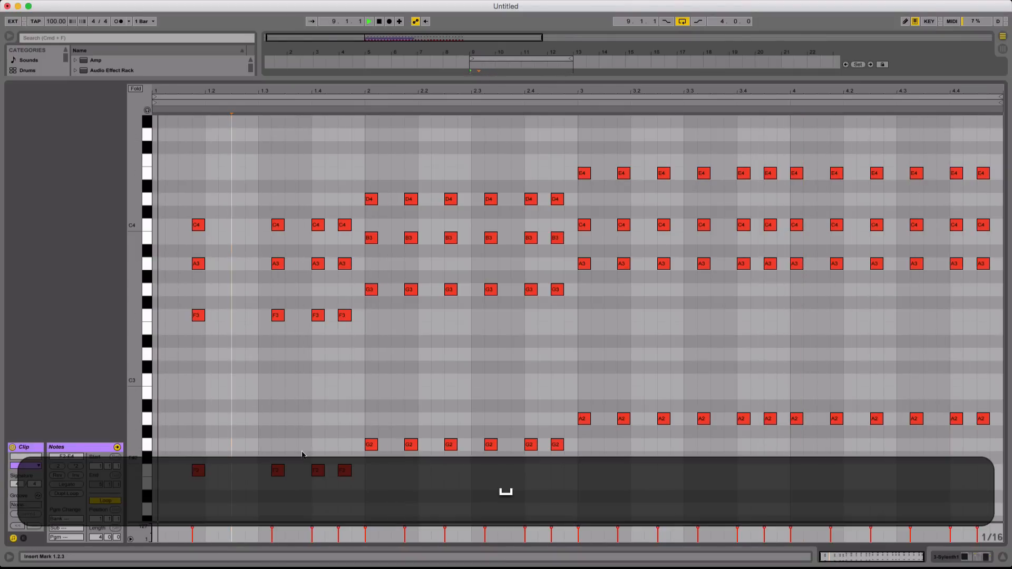
Move the first remaining F chord a sixteenth earlier to 1.1.3 and place a duplicate of it at 1.2.3
left_click_drag(213, 477, 159, 216)
key("Left")
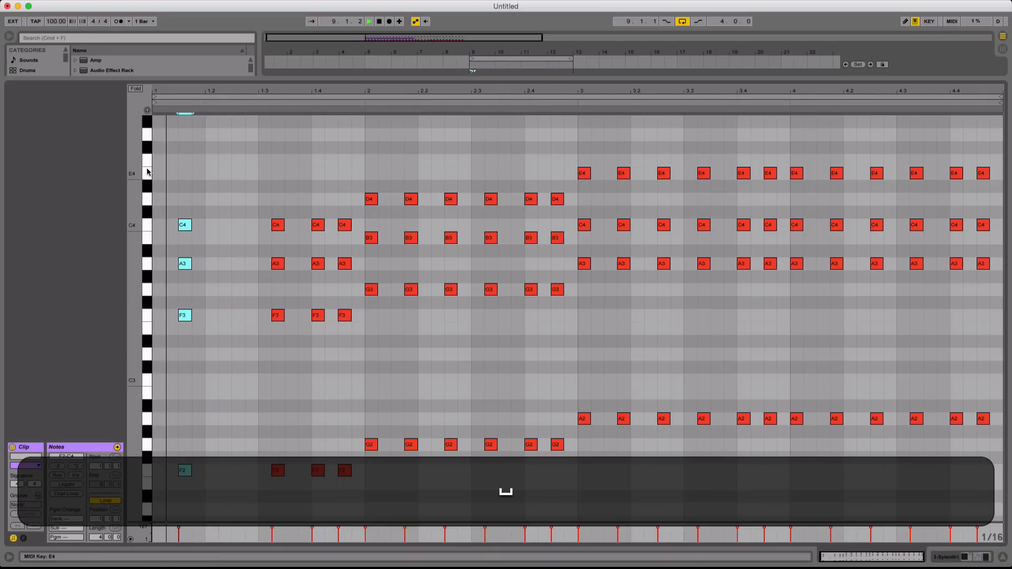
key("space")
key("super+d")
key("super+Right")
key("Right")
key("Right")
key("space")
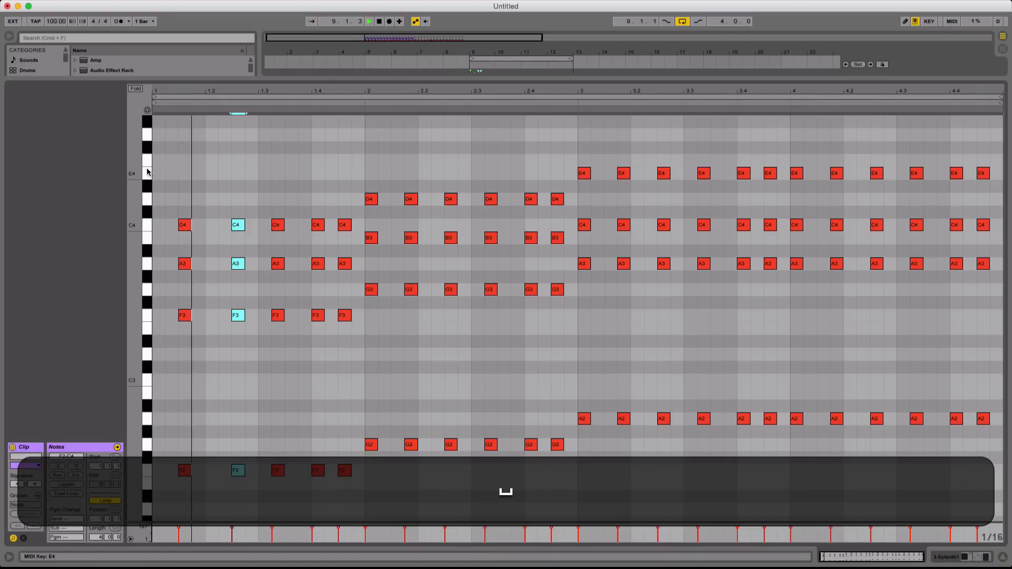
Delete the F chord on beat 4 of the clip's first bar and the G chord starting its second bar
key("space")
left_click(326, 488)
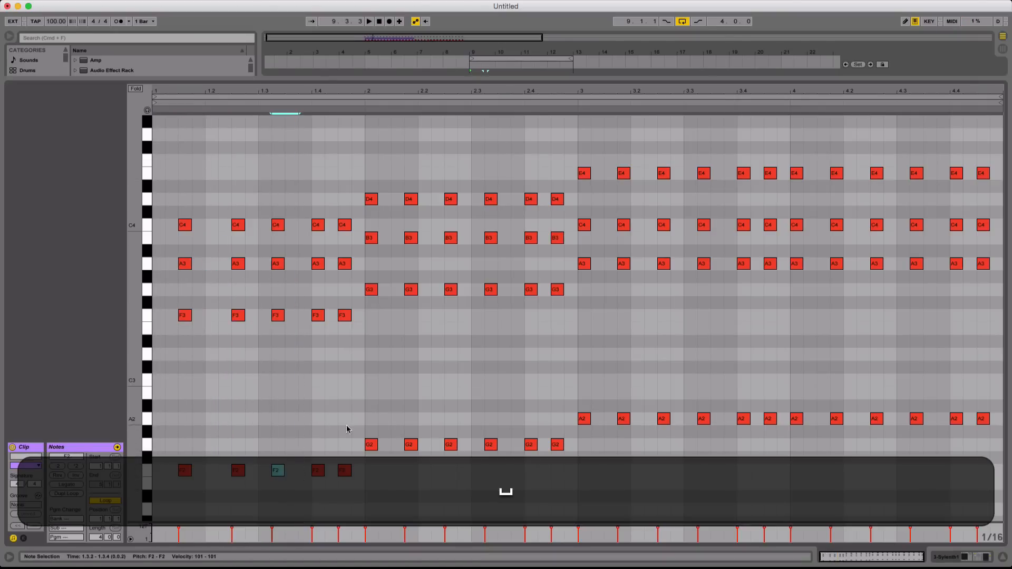
key("BackSpace")
key("space")
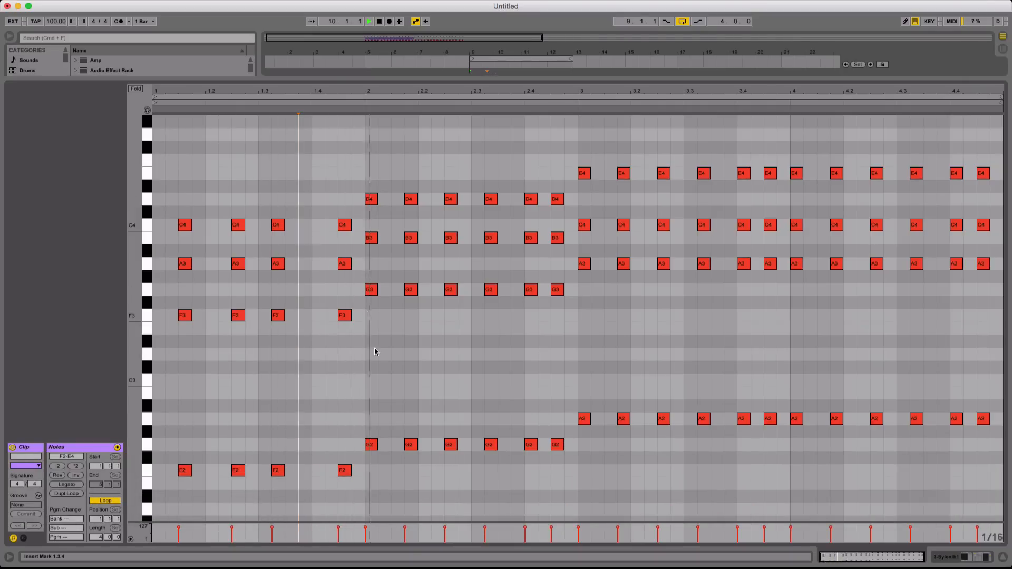
key("space")
left_click_drag(379, 456, 365, 191)
key("BackSpace")
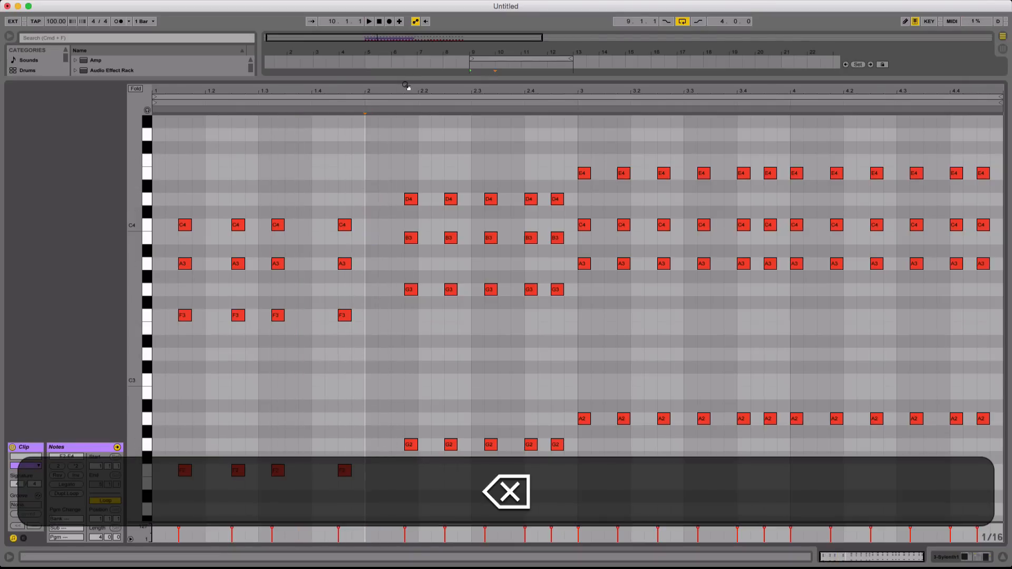
Solo the SC track alongside Sylenth1, start playback, and reopen the Sylenth1 clip at bar 9
double_click(407, 80)
left_click(966, 124, "super")
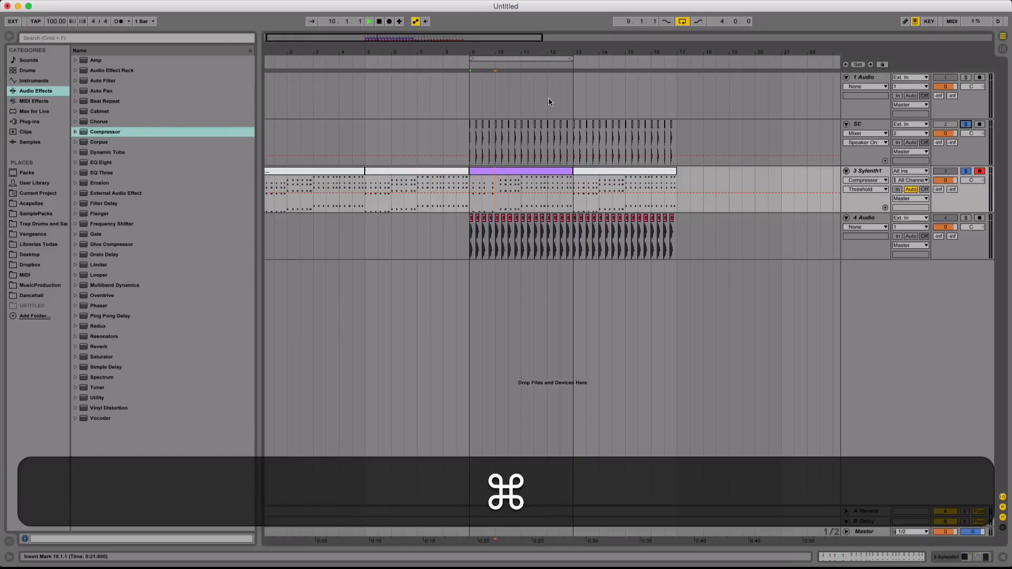
key("space")
left_click_drag(517, 50, 517, 90)
double_click(477, 170)
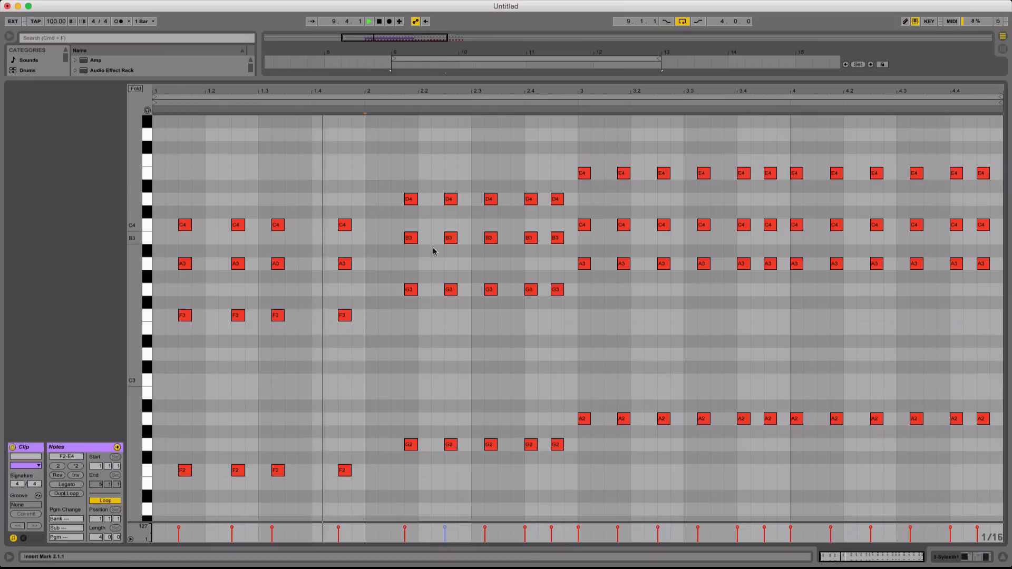
Move the F chord at 1.3.2 one sixteenth later to 1.3.3 and restart playback
left_click_drag(296, 221, 280, 506)
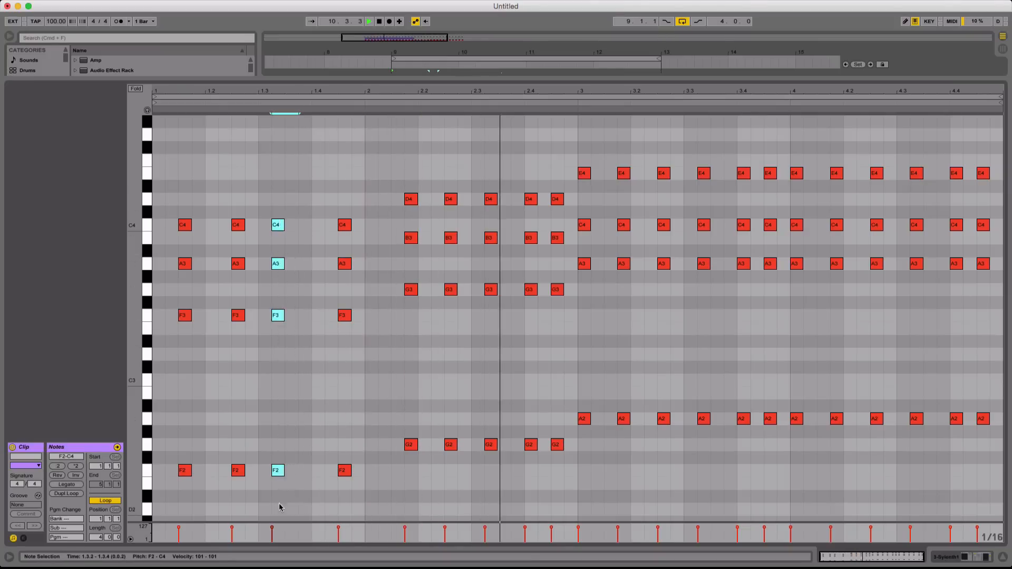
key("Right")
key("space")
key("space")
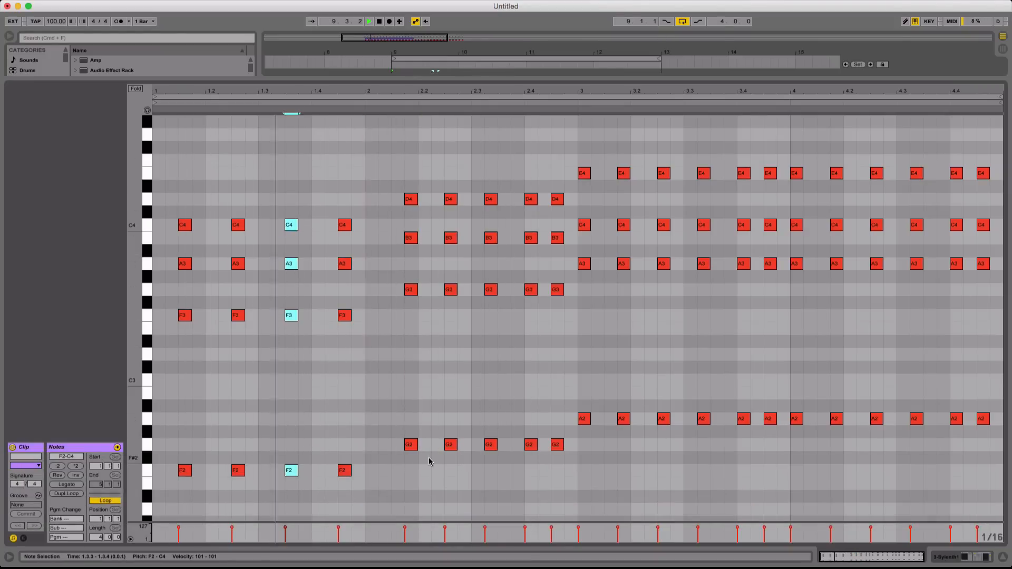
Shift the second bar's G chords to 2.1.3 and 2.3.3, and delete the one at 2.4.1
left_click_drag(429, 459, 385, 188)
key("Left")
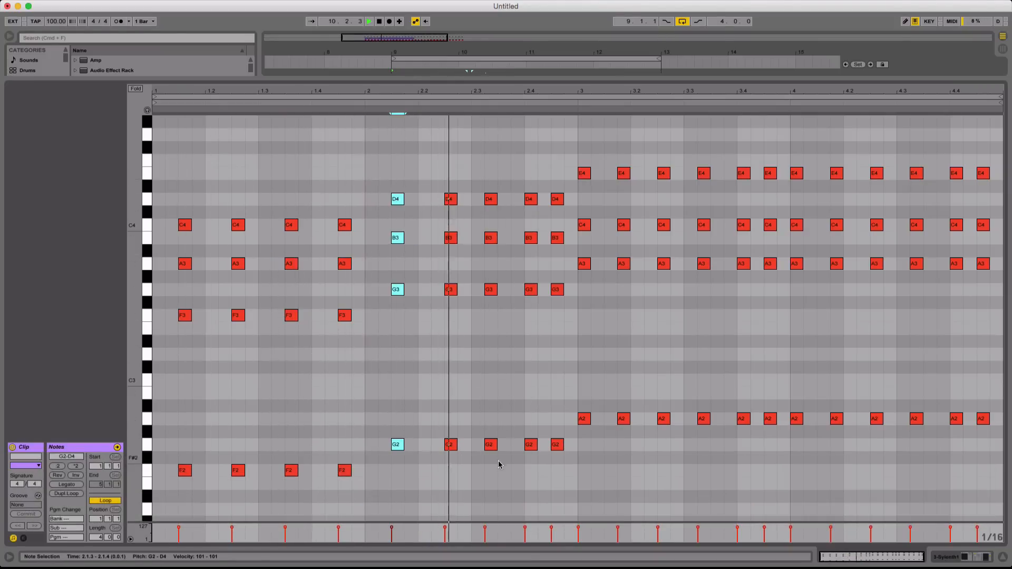
left_click_drag(498, 463, 485, 165)
key("Right")
left_click_drag(544, 459, 524, 165)
key("BackSpace")
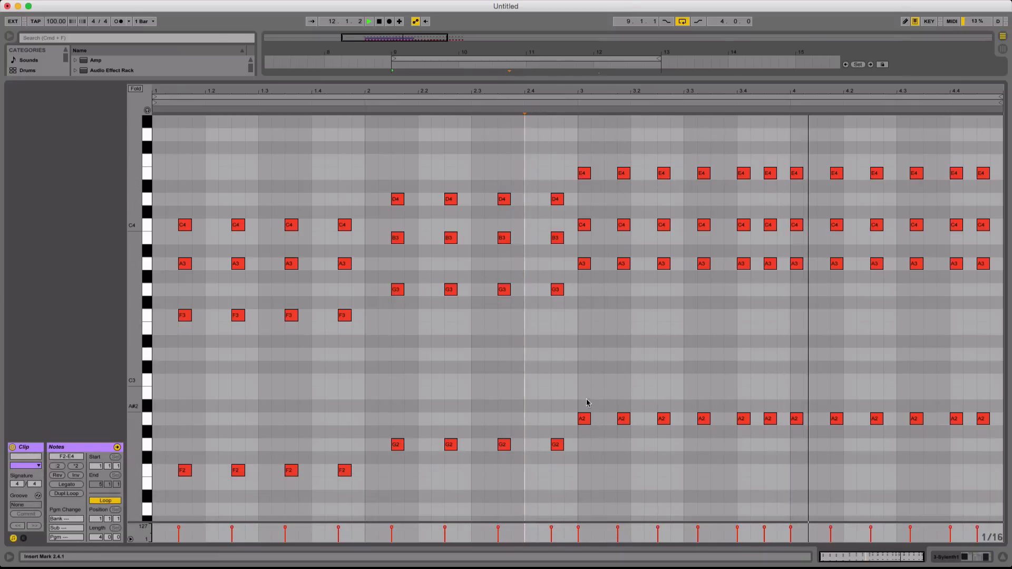
Replace the edited Sylenth1 clip at bar 9 with a duplicate of the preceding chord clip
key("space")
left_click(592, 78)
left_click(369, 170)
key("super+d")
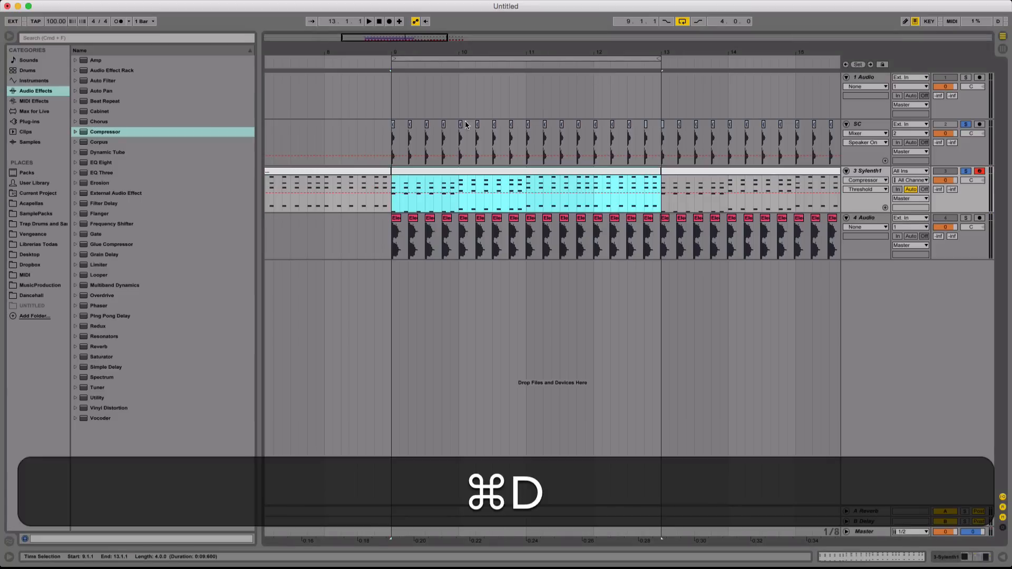
left_click_drag(518, 52, 518, 32)
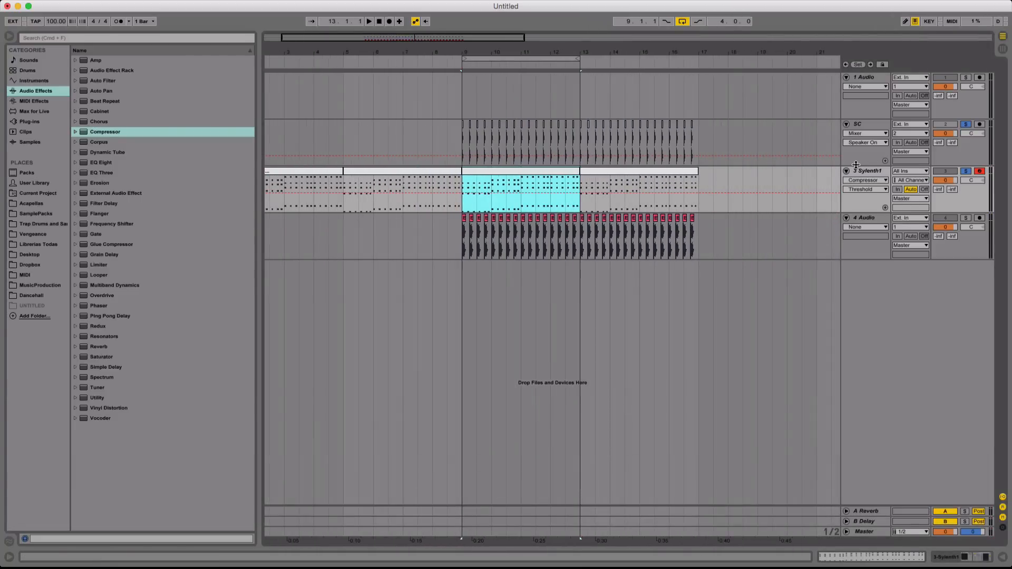
Lower the Sylenth1 sidechain compressor's threshold to about -22 dB and play the loop
double_click(857, 168)
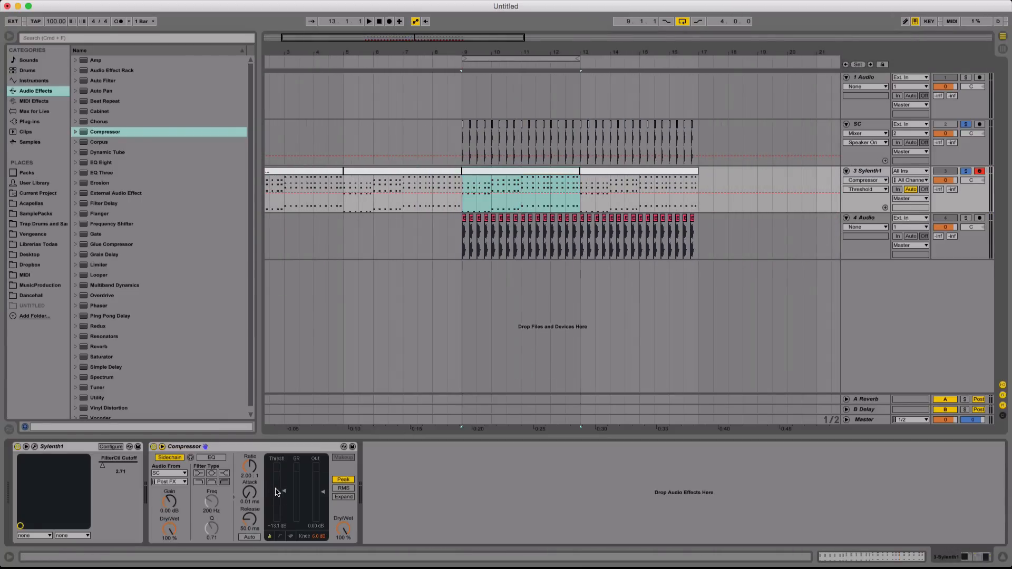
left_click_drag(278, 493, 278, 502)
key("space")
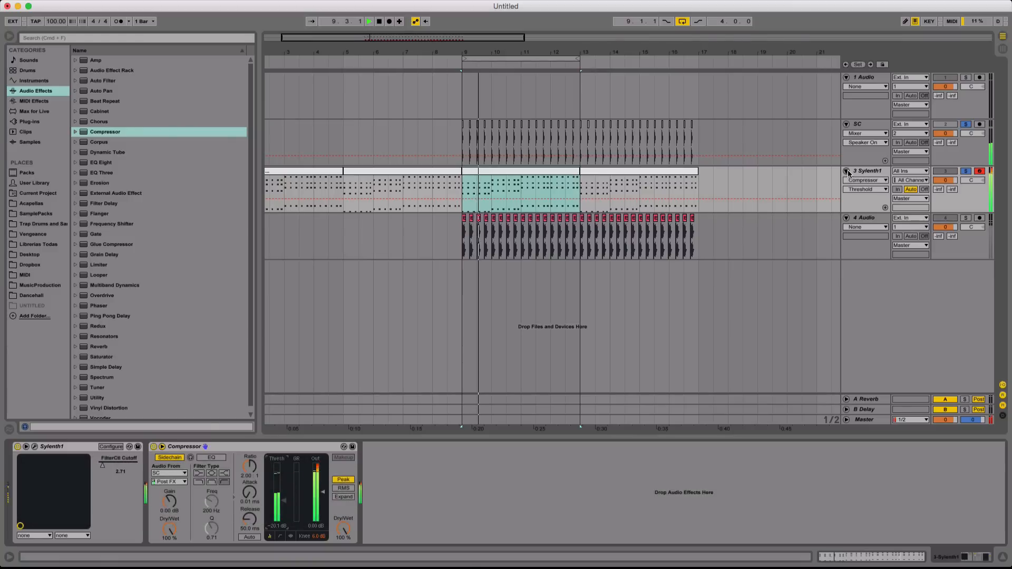
Unsolo the SC track, solo 4 Audio alongside Sylenth1, and play the loop from bar 9
left_click(847, 171)
left_click(863, 172, "super")
left_click(847, 171)
key("space")
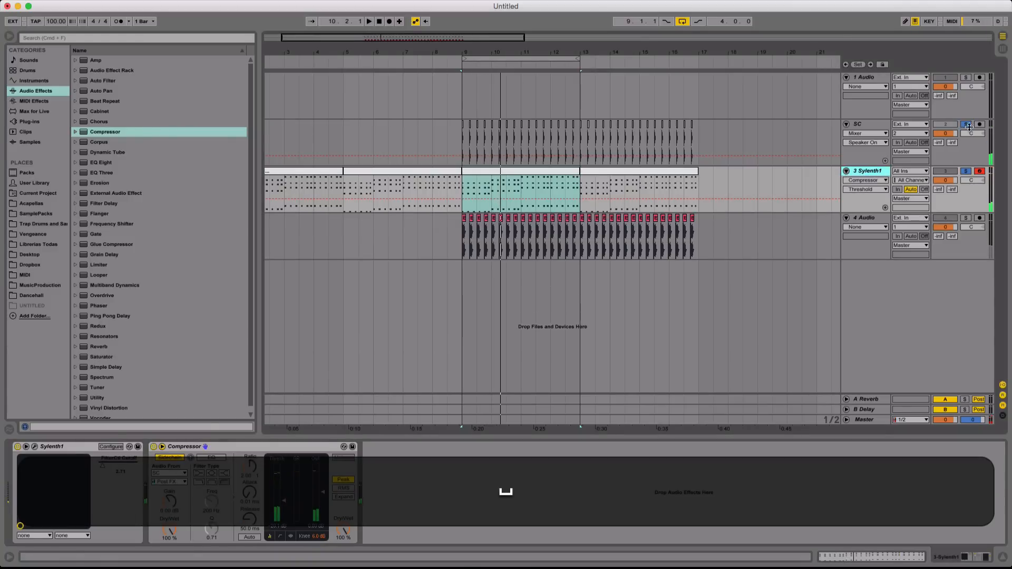
left_click(966, 218, "super")
key("super+space")
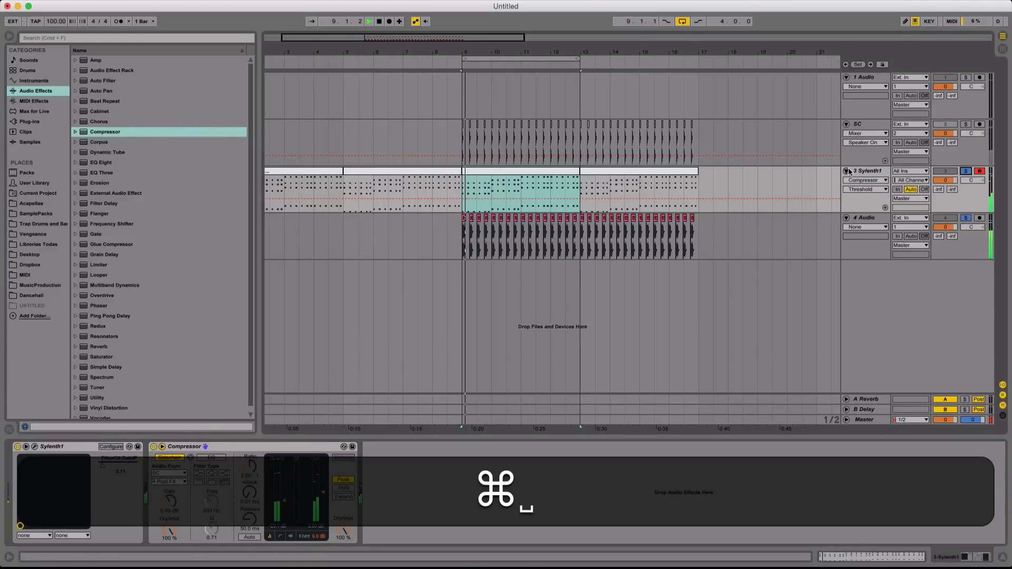
left_click(875, 217)
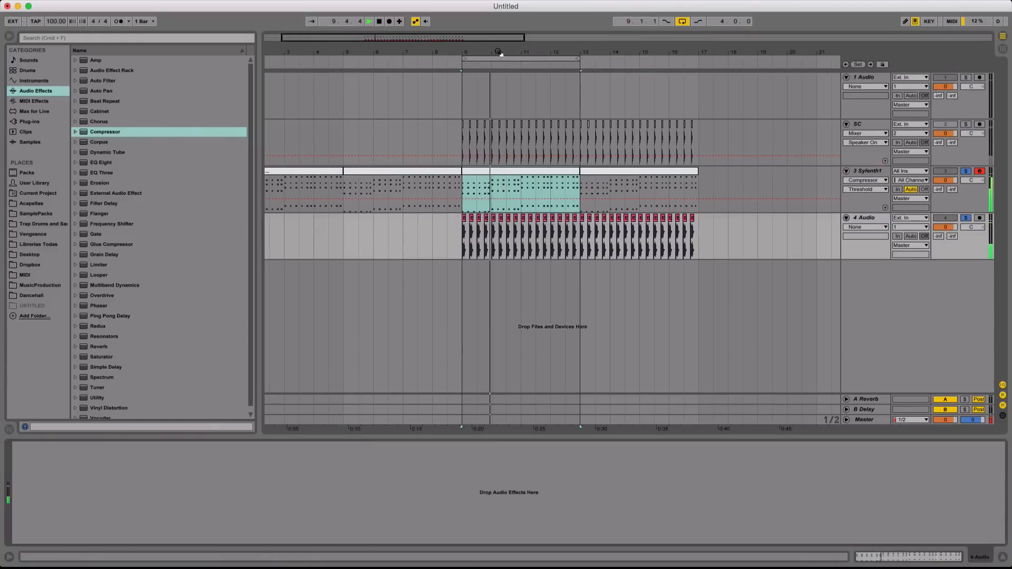
Solo only the 4 Audio kick track and play it from bar 9
left_click_drag(499, 52, 488, 61)
key("space")
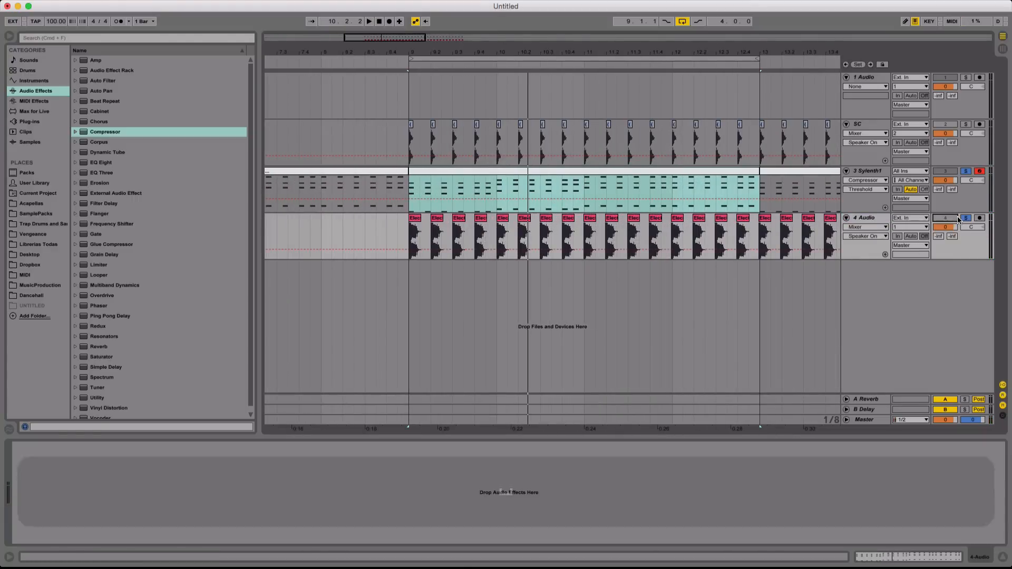
left_click(965, 219)
key("space")
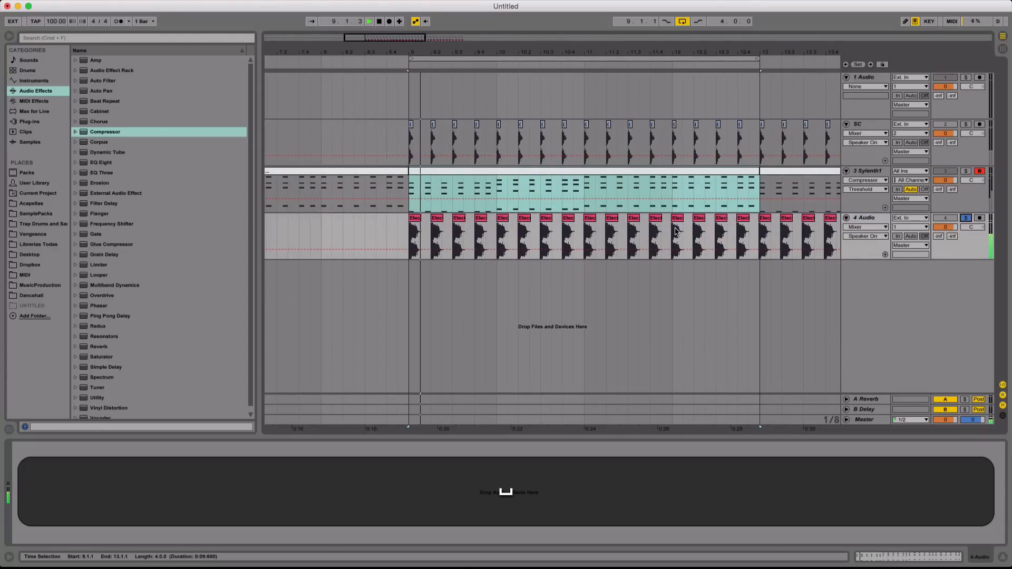
key("space")
Show the fades on the 4 Audio track and delete every kick clip after the first one at bar 9
left_click(871, 227)
left_click(870, 245)
left_click_drag(425, 252, 640, 248)
key("BackSpace")
left_click_drag(645, 51, 501, 39)
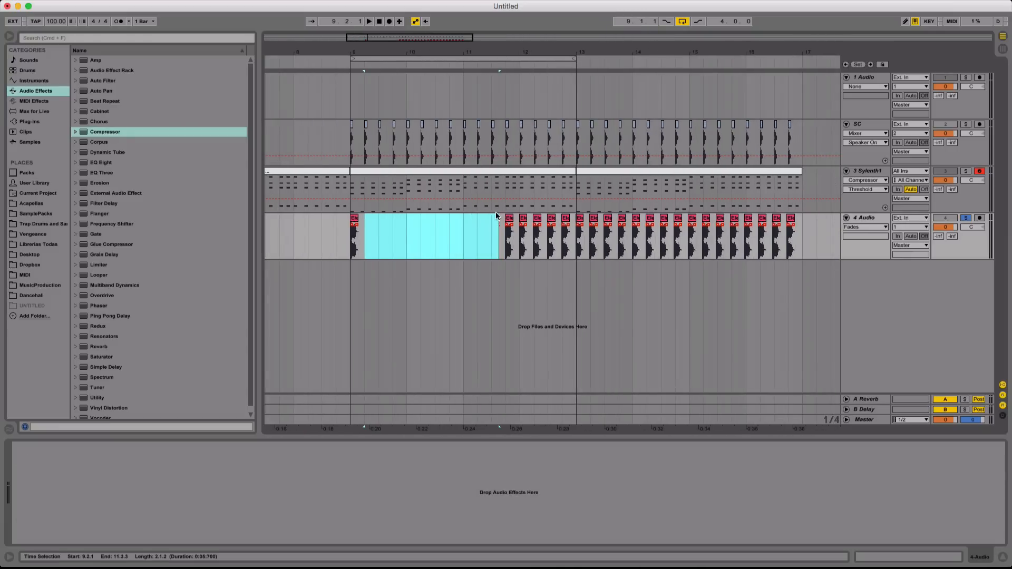
left_click_drag(499, 242, 832, 251)
key("BackSpace")
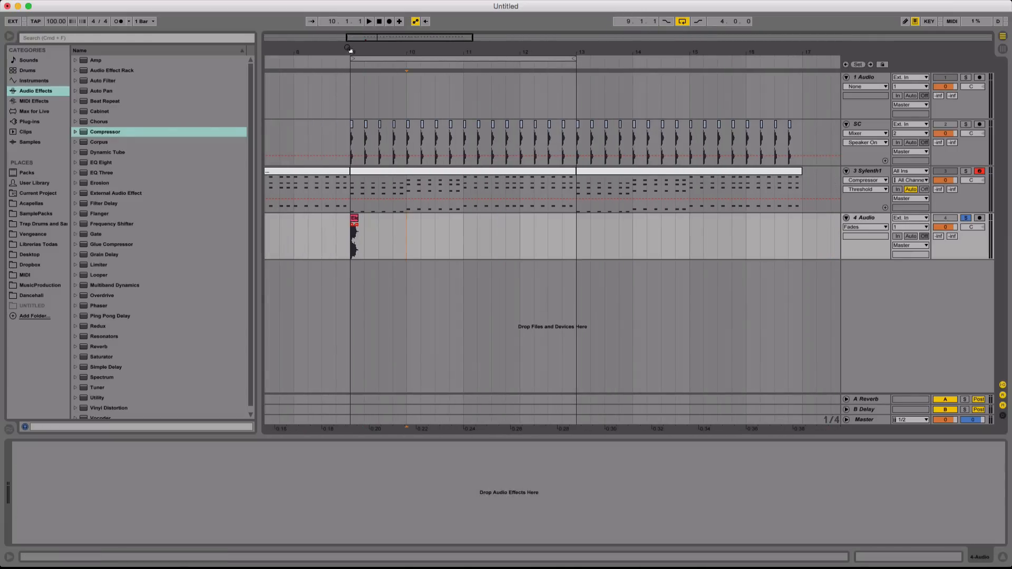
Add a long fade-out across nearly the whole remaining kick clip at bar 9 and audition it repeatedly
left_click_drag(350, 51, 361, 158)
left_click_drag(396, 217, 369, 225)
left_click(379, 217)
key("space")
key("space")
key("space")
key("space")
key("space")
key("space")
key("space")
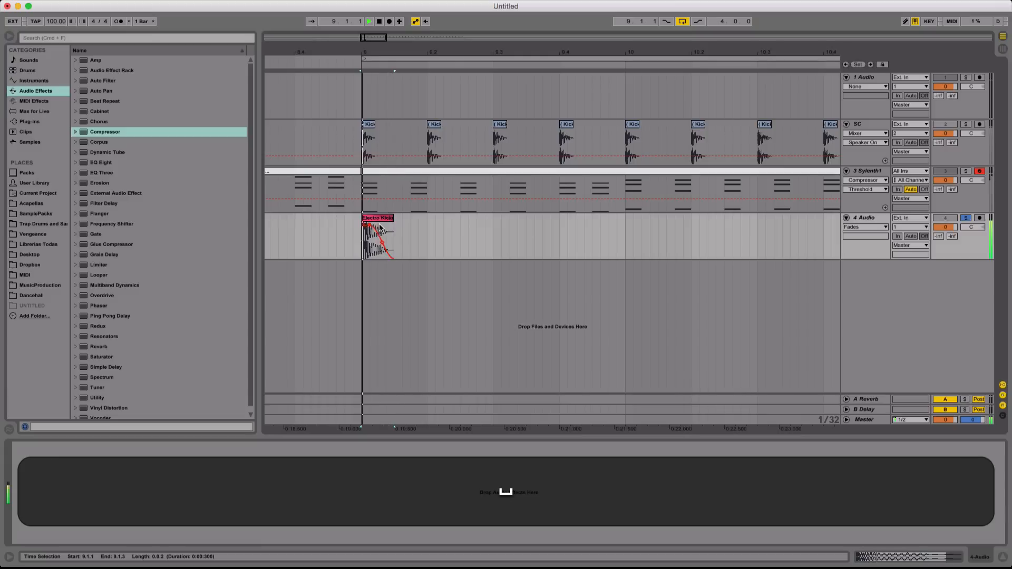
Duplicate the faded kick with its one-beat spacing on every beat from bar 9 up to bar 13
left_click(429, 235, "shift")
key("super+d")
key("super+d")
key("super+d")
key("super+d")
key("super+d")
key("super+d")
key("super+d")
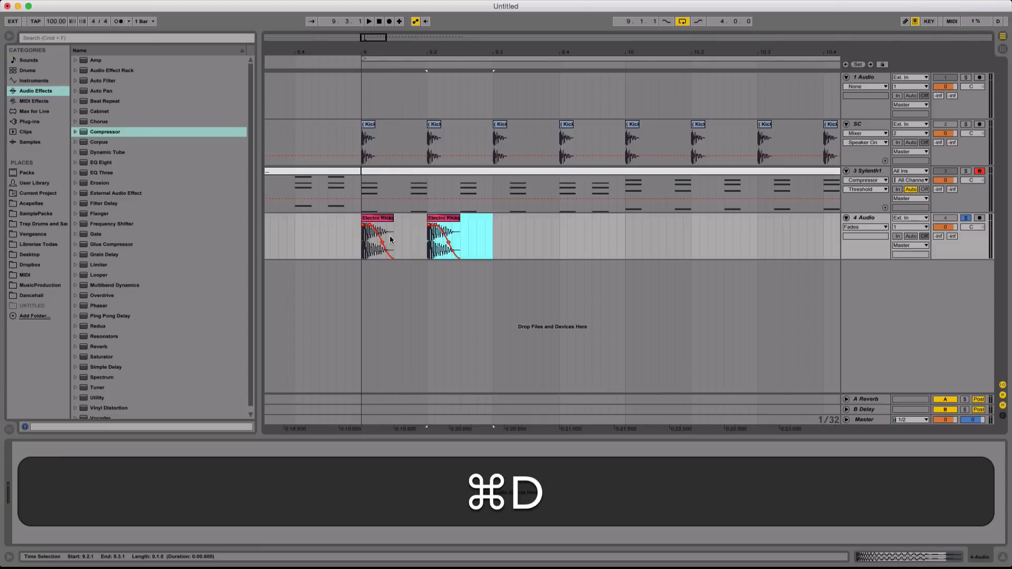
key("super+d")
key("minus")
key("minus")
key("super+d")
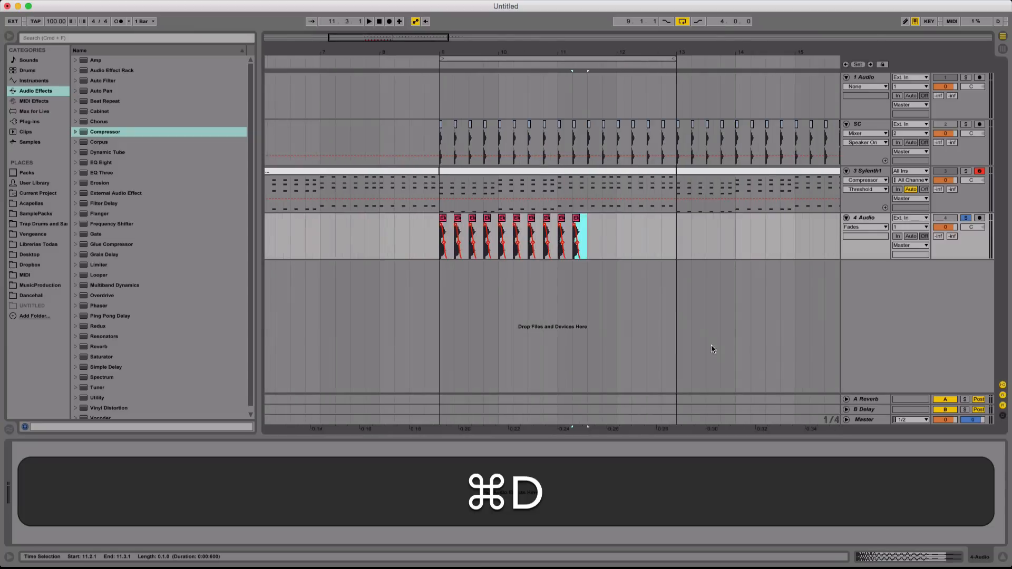
key("super+d")
key("super+d")
key("super+d")
key("super+d")
key("super+d")
Duplicate the four bars of kicks to reach bar 17 and set the loop to eight bars from bar 9
left_click(441, 248, "shift")
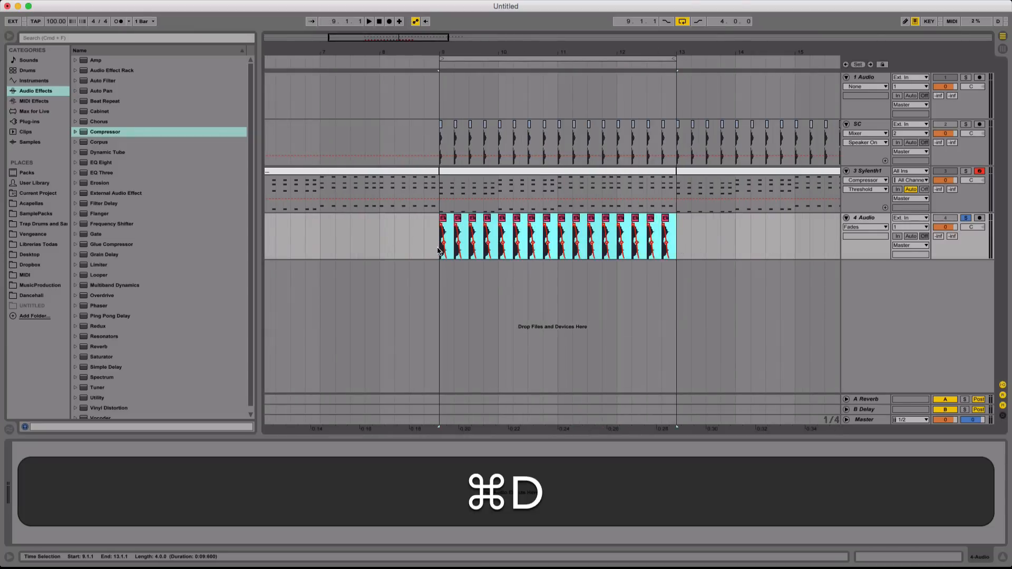
key("super+d")
left_click_drag(544, 50, 623, 59)
left_click(648, 259)
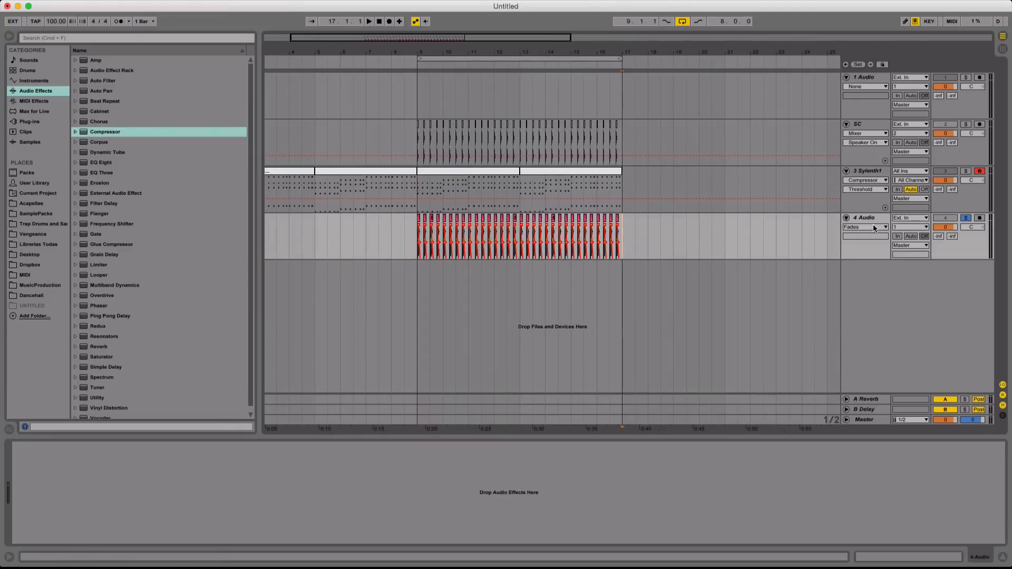
Rename the 4 Audio track as MAIN KICK
key("super+r")
type("M")
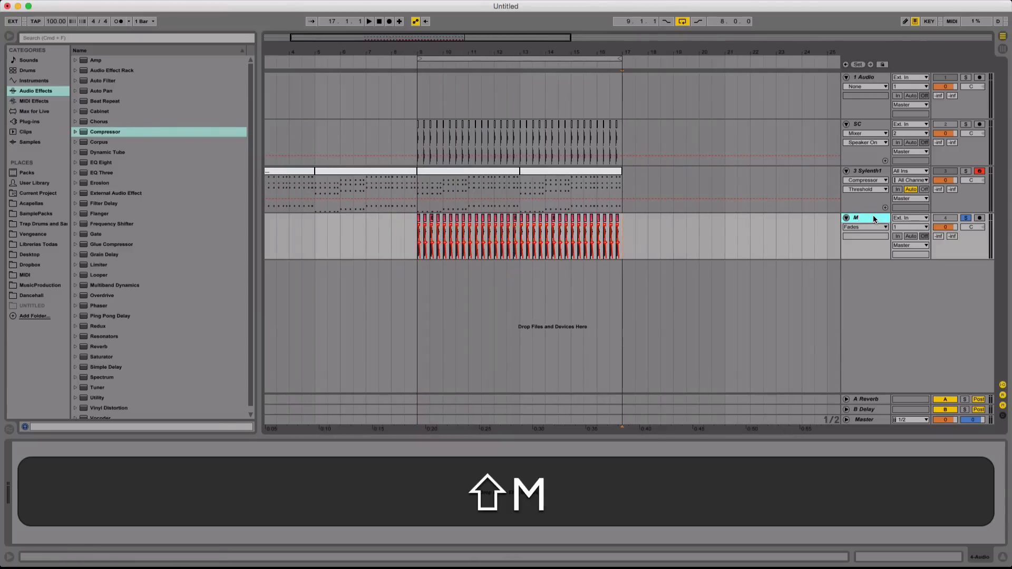
type("AIN KICK")
key("shift+Return")
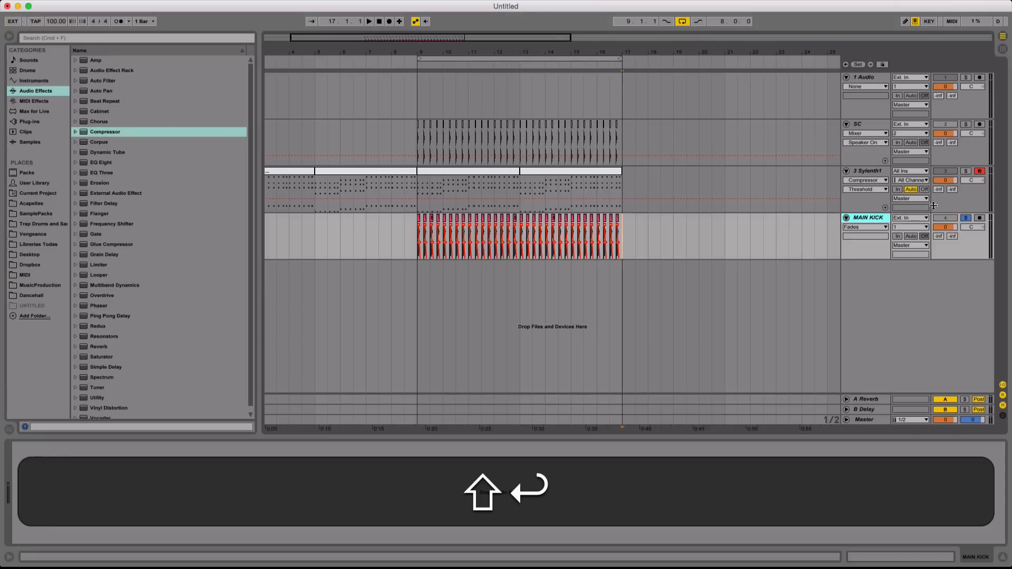
Check playback with no track soloed, and solo Sylenth1 to inspect its chord clip at bar 9
left_click(622, 216)
key("space")
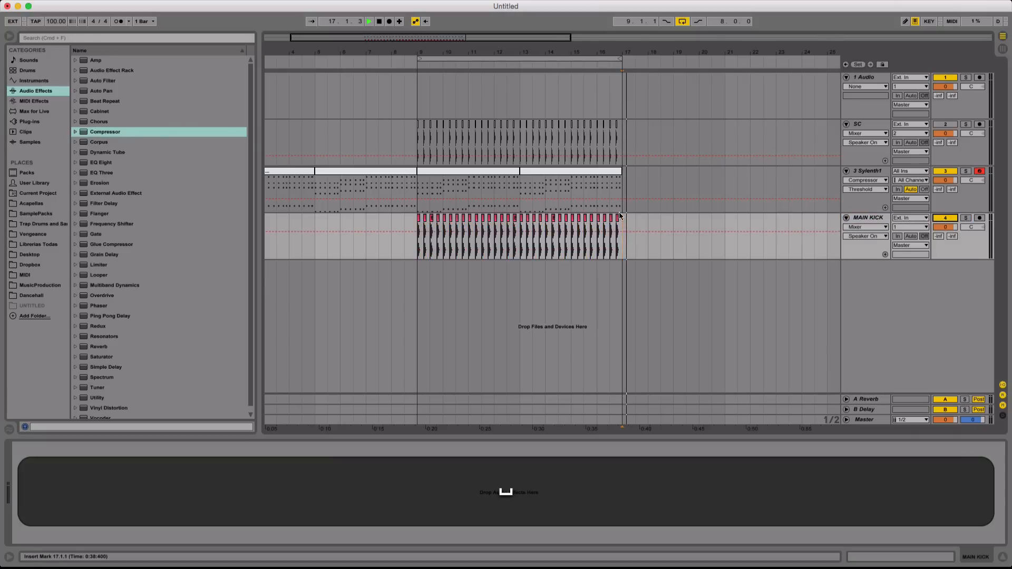
left_click(418, 257)
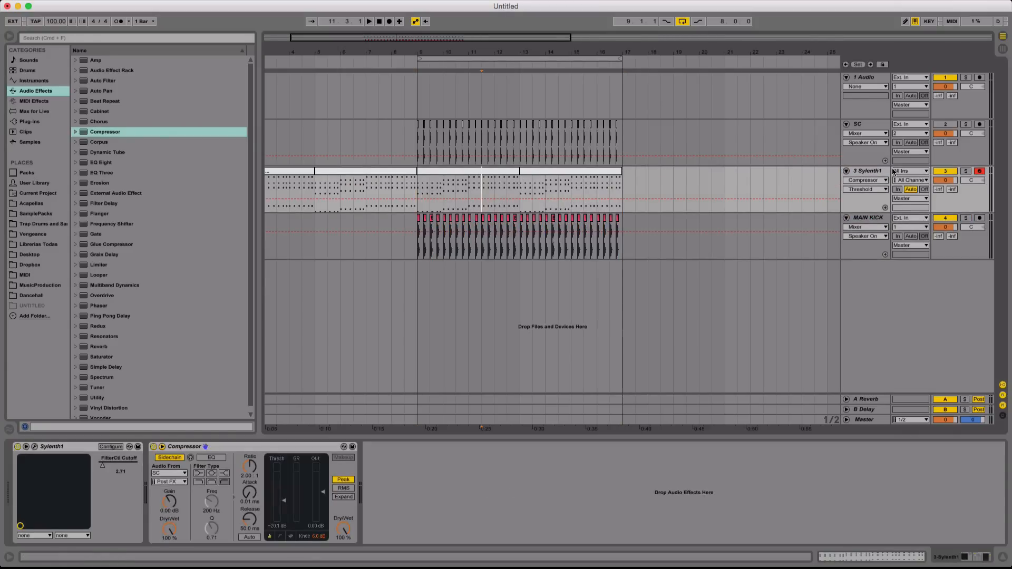
left_click(965, 172)
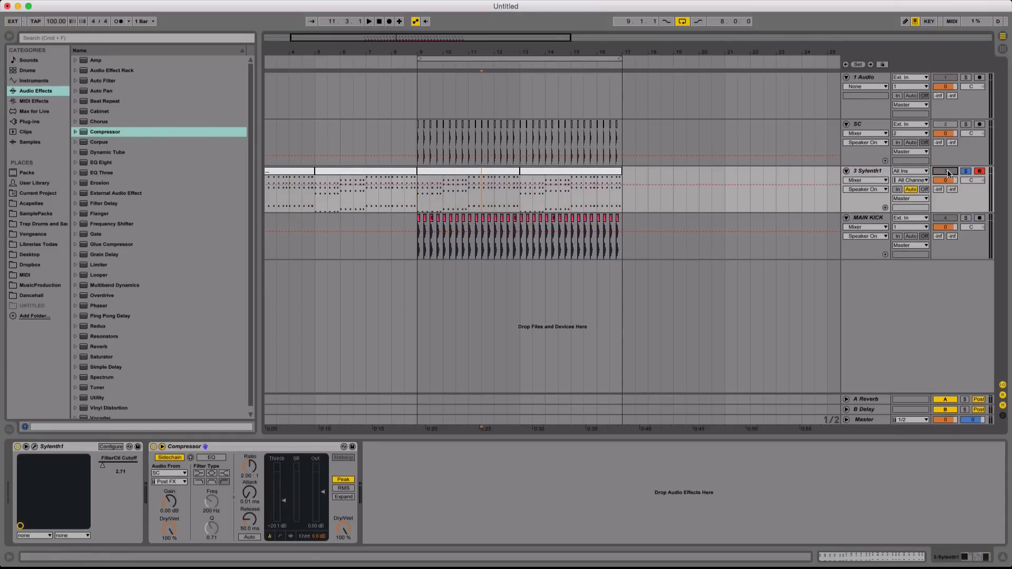
double_click(486, 170)
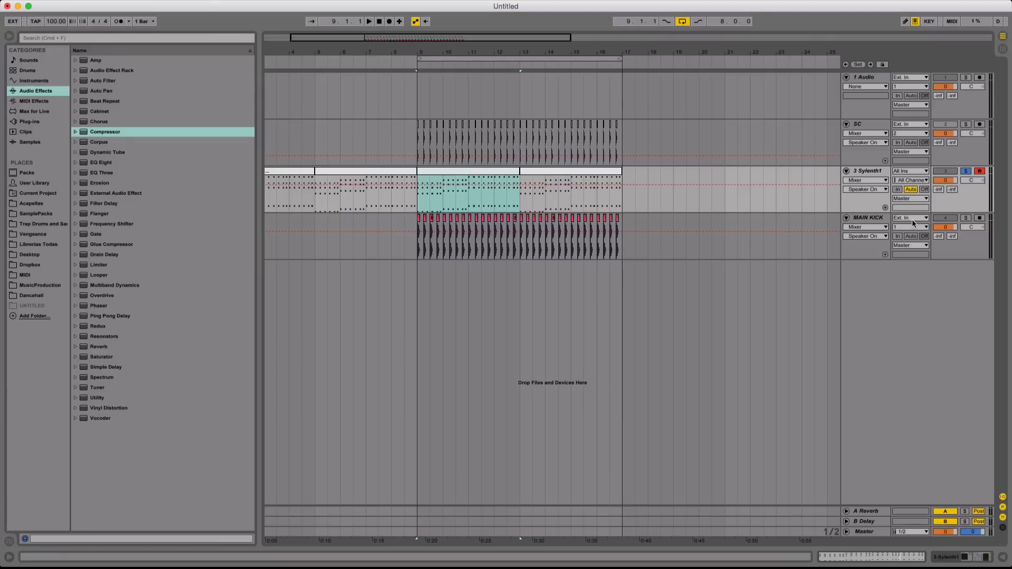
Insert a MIDI track below MAIN KICK and load the Sonic Academy Kick - Nicky Romero instrument on it
key("Down")
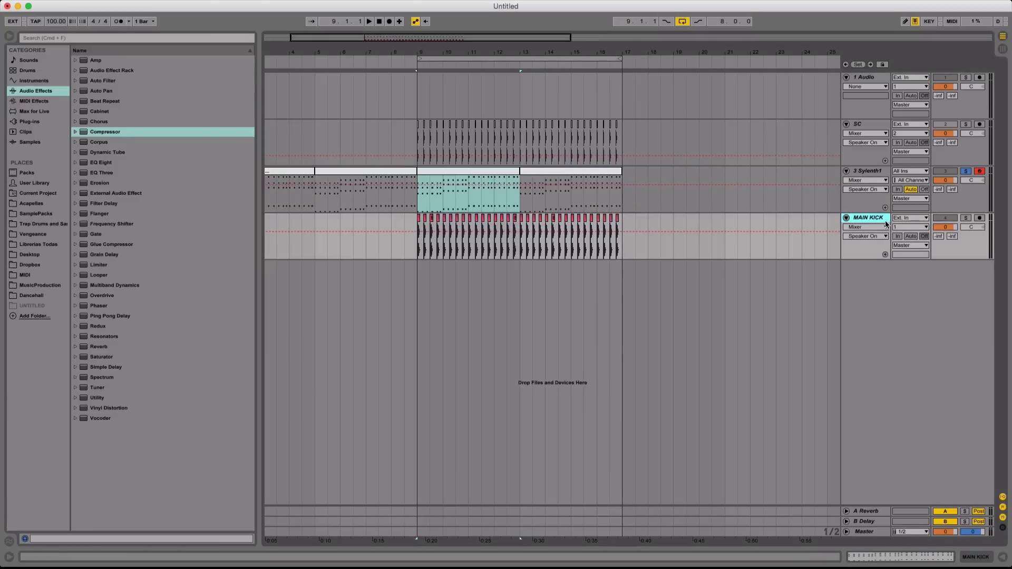
key("shift+super+t")
left_click(21, 123)
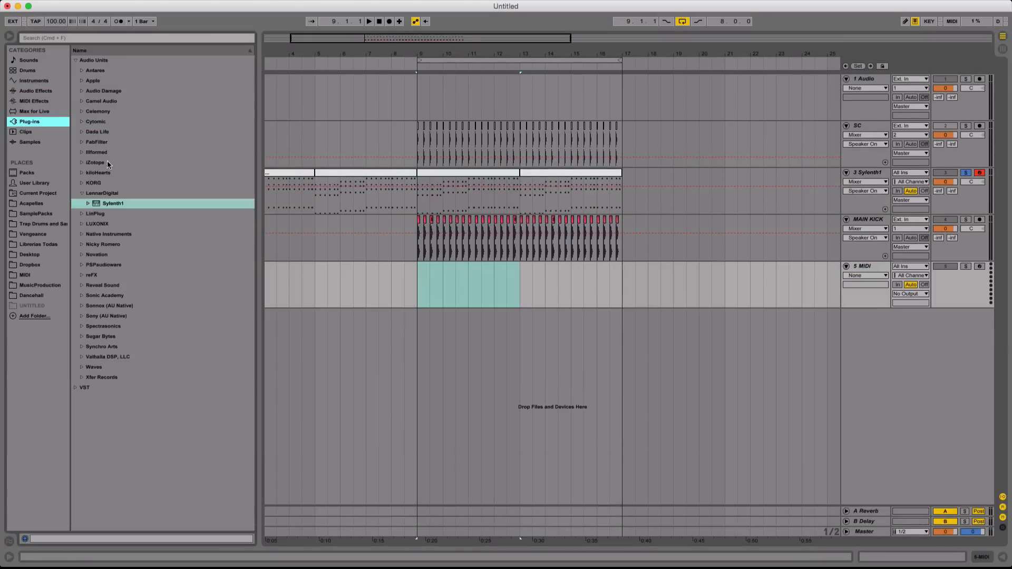
left_click(84, 295)
left_click_drag(122, 305, 473, 262)
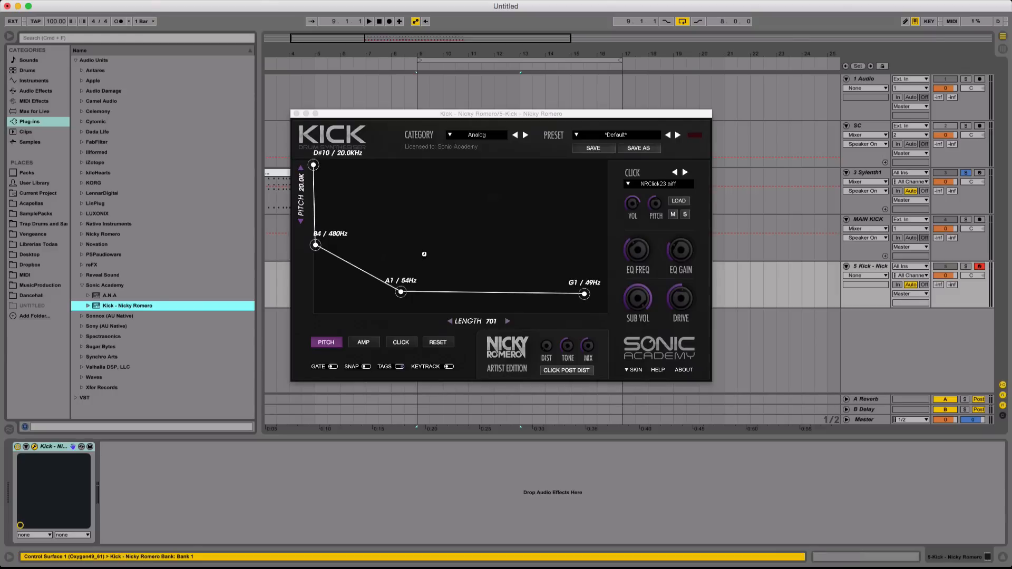
Load the Trap 1 preset from the Trap category, solo the new kick track and close the plug-in window
left_click(459, 134)
left_click(498, 240)
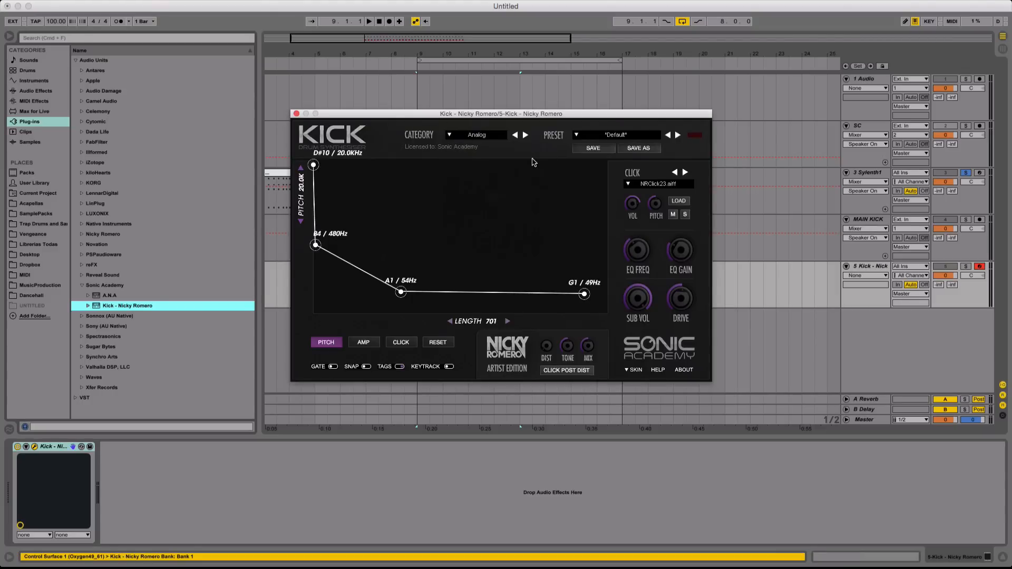
left_click(967, 268)
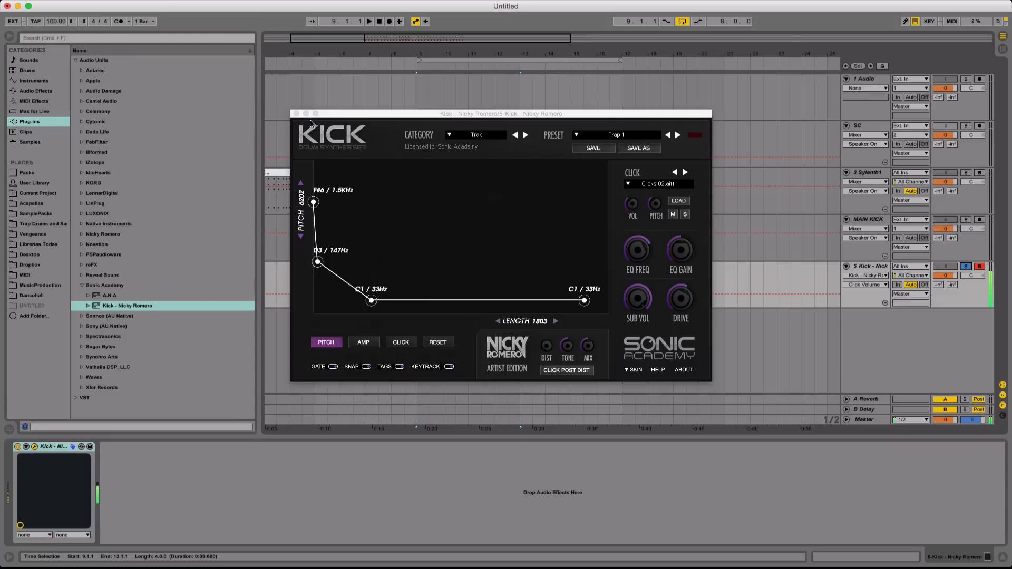
left_click(295, 114)
Create an empty one-beat MIDI clip at bar 9 on the Kick - Nicky Romero track
left_click_drag(419, 274, 429, 275)
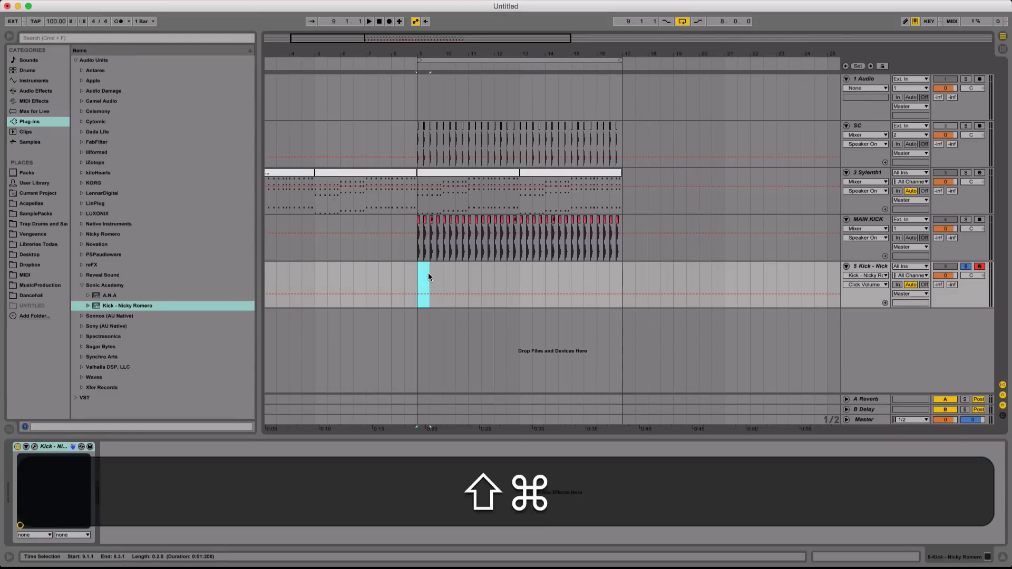
key("shift+equal")
key("shift+Left")
key("shift+Left")
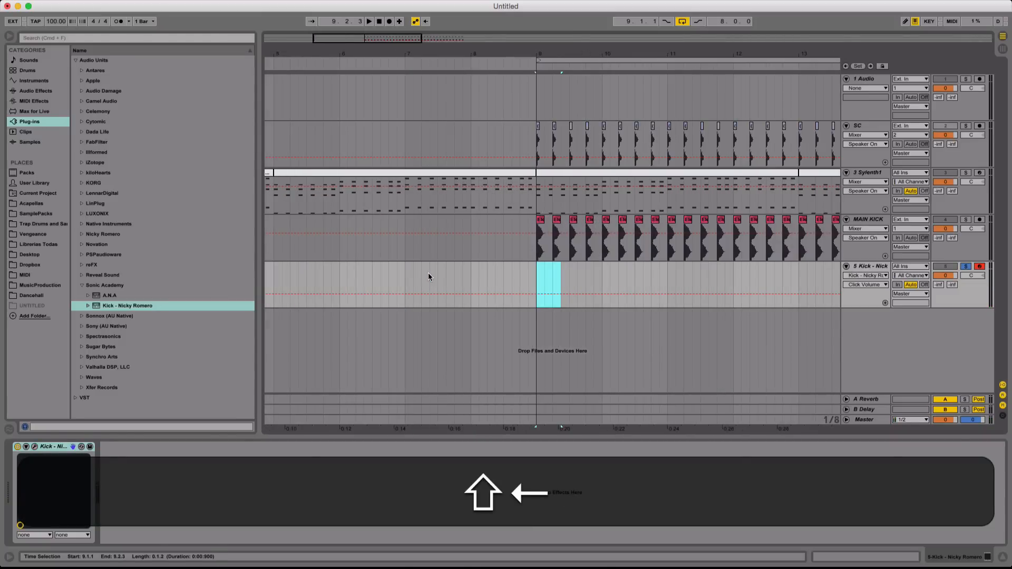
key("shift+super+m")
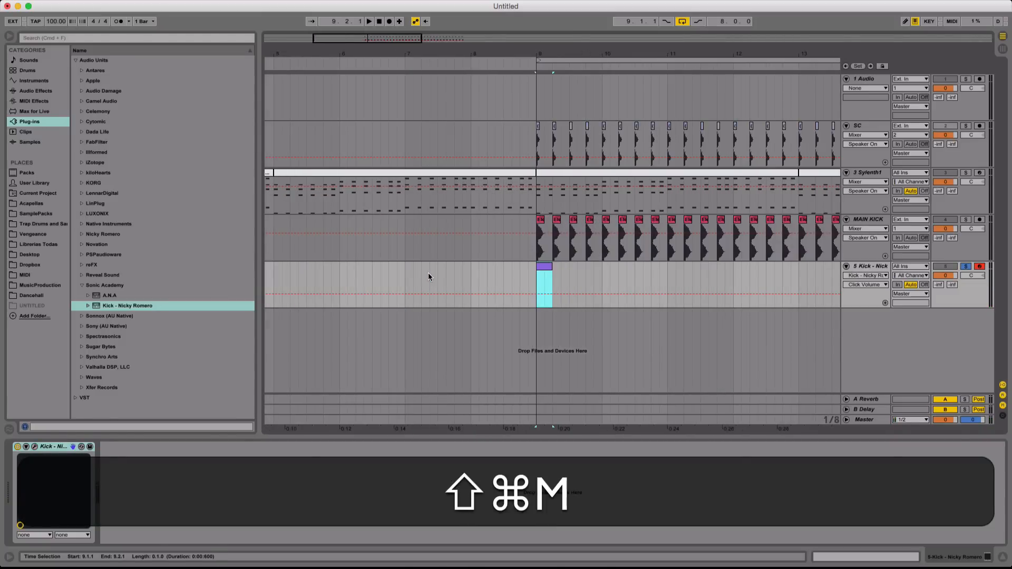
Draw an A1 note spanning the full beat of the new MIDI clip and return to the arrangement
double_click(544, 267)
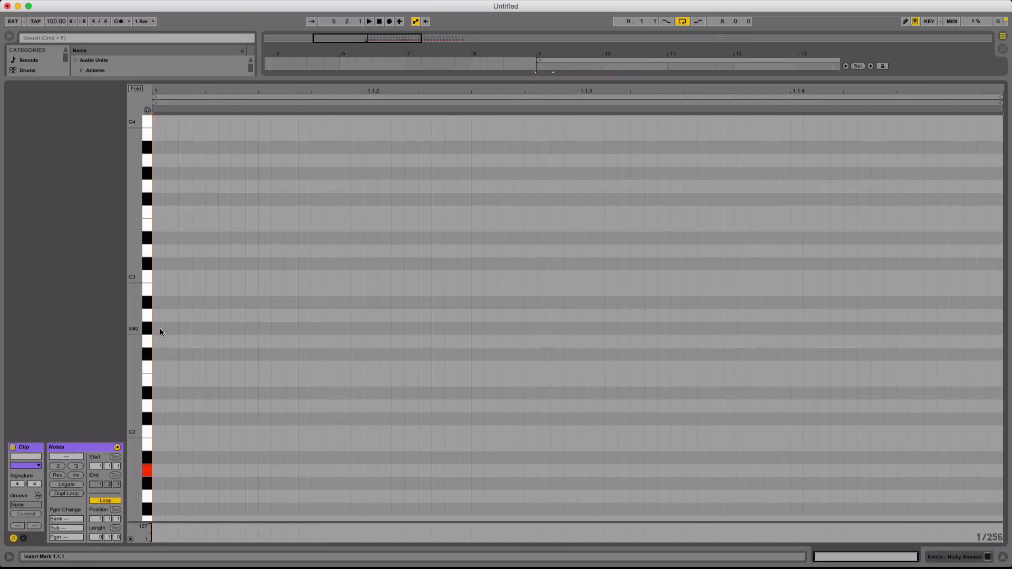
scroll(160, 332, "down", 2)
double_click(161, 419)
left_click_drag(162, 419, 981, 419)
key("shift+Left")
key("shift+Left")
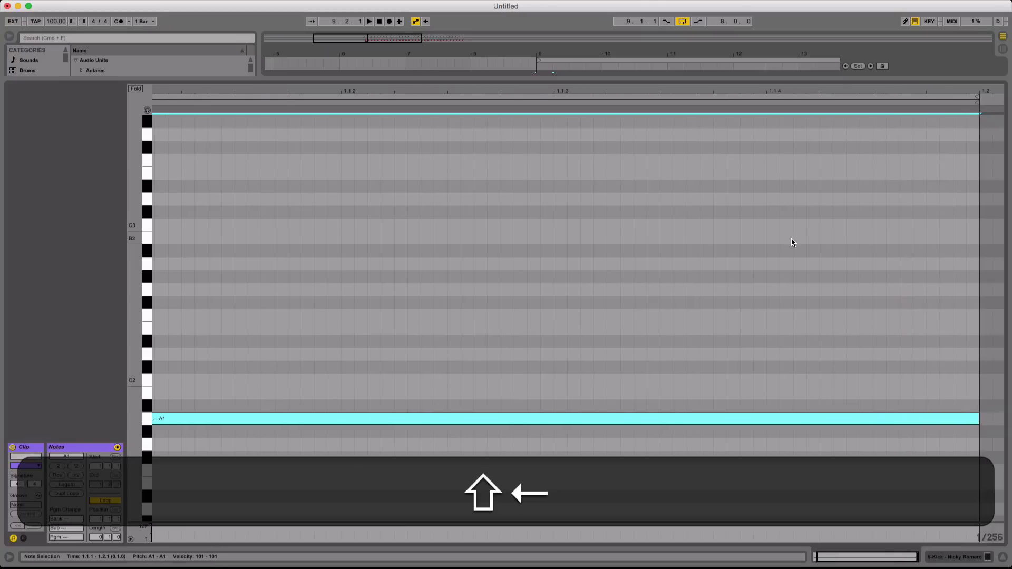
double_click(600, 77)
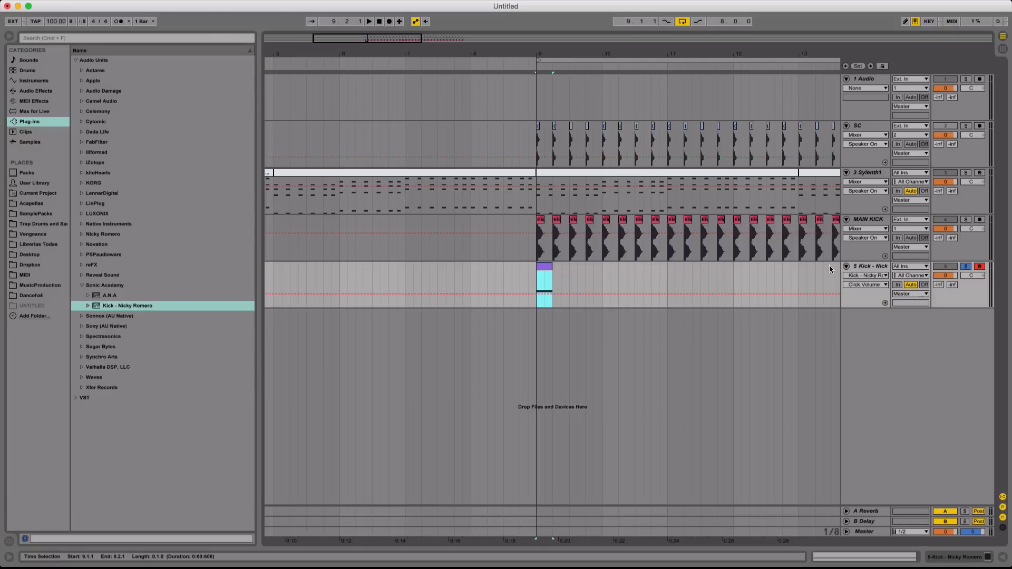
Freeze and flatten the Kick - Nicky Romero track to audio
right_click(865, 267)
left_click(892, 335)
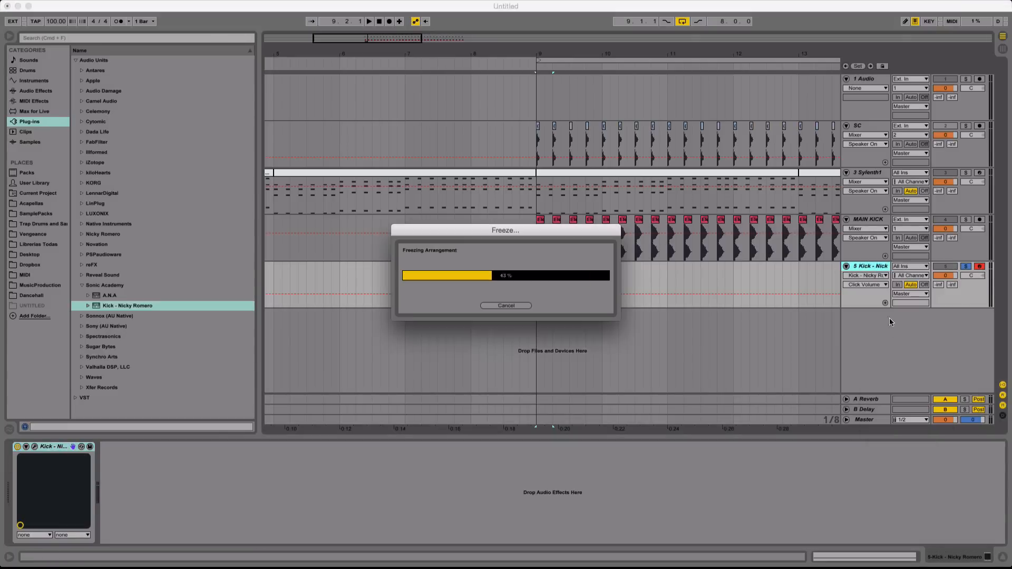
right_click(874, 265)
left_click(892, 338)
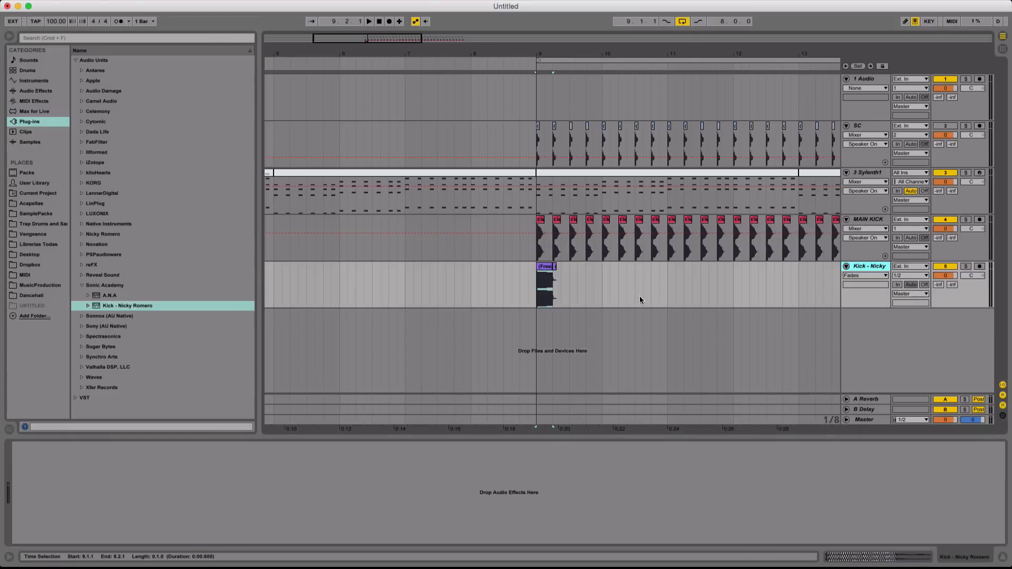
Delete the short freeze-tail clip at 9.2 on the flattened kick track
left_click_drag(545, 49, 436, 160)
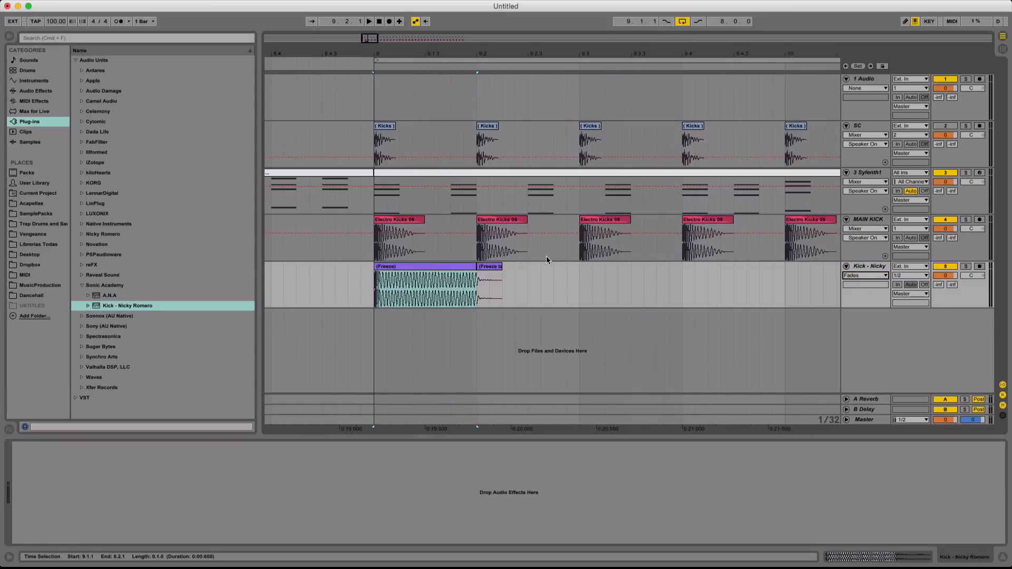
left_click(498, 266)
key("BackSpace")
Show the flattened kick track's fades and add a fade-out from 9.1.4 to the end of its clip
left_click(865, 275)
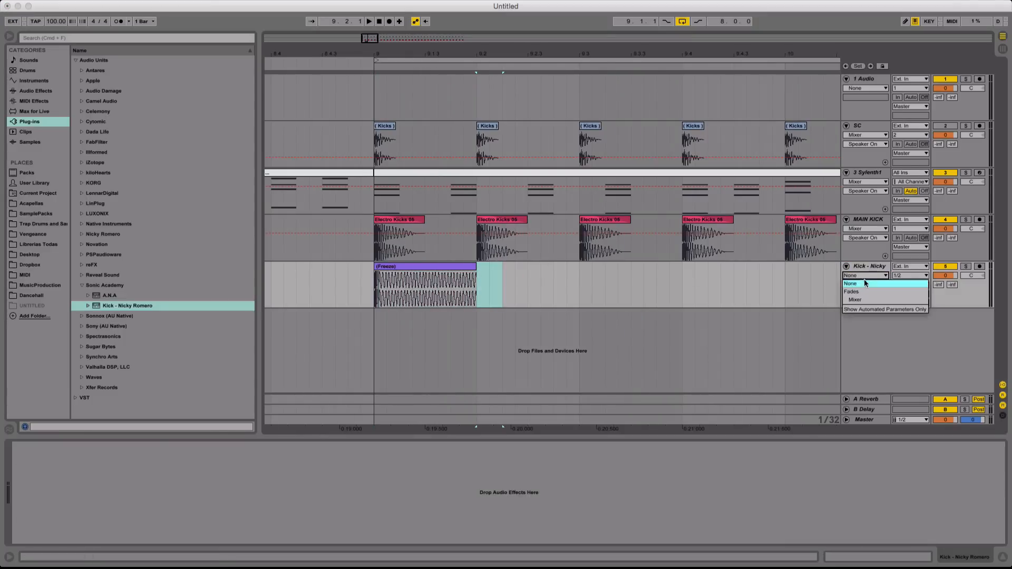
left_click(865, 281)
left_click(865, 275)
left_click(861, 288)
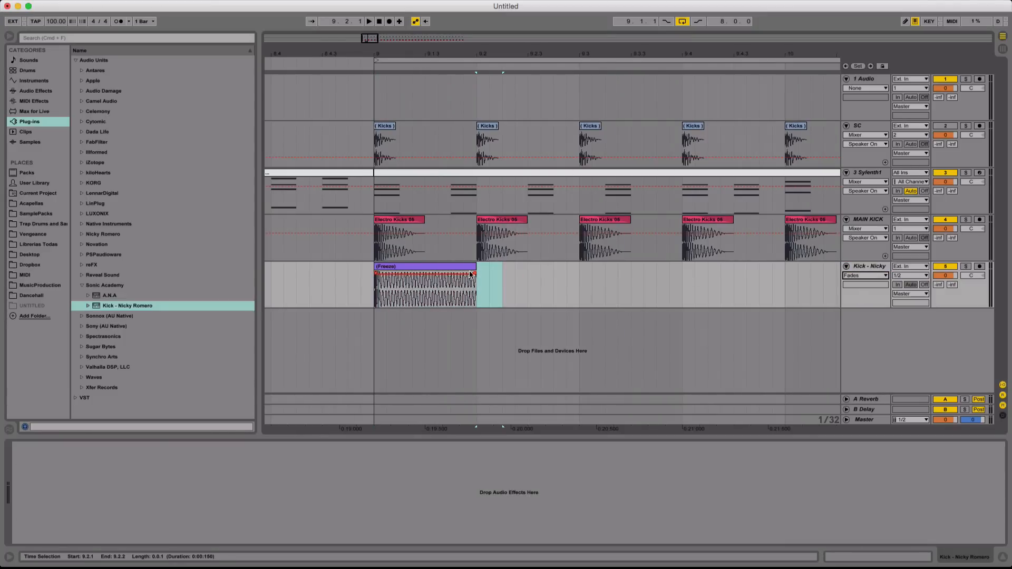
left_click_drag(473, 274, 447, 276)
left_click(451, 242)
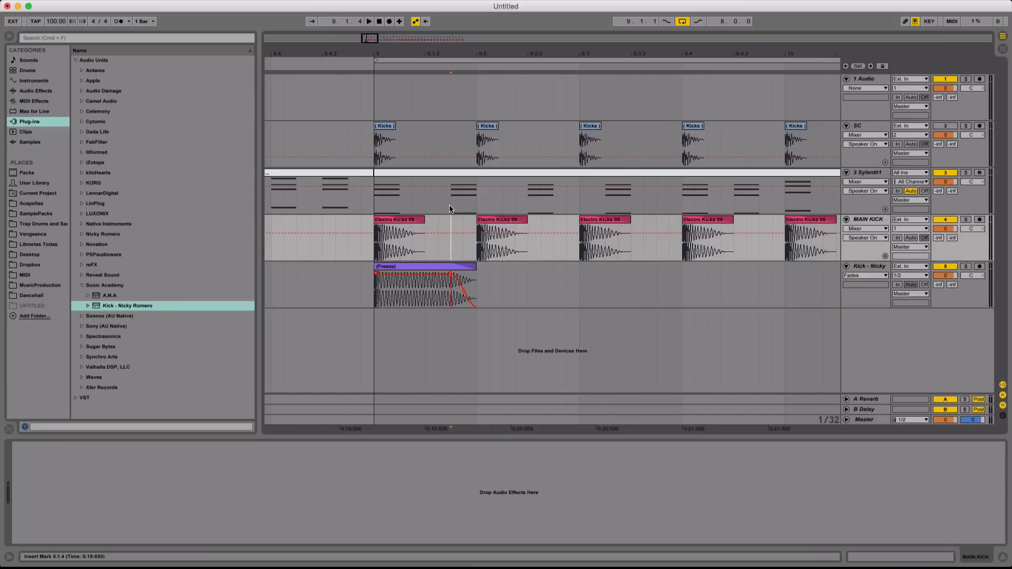
Start the flattened kick clip's fade-out earlier, within 9.1.3, and duplicate the clip to 9.2
left_click_drag(449, 204, 470, 201)
left_click(448, 304)
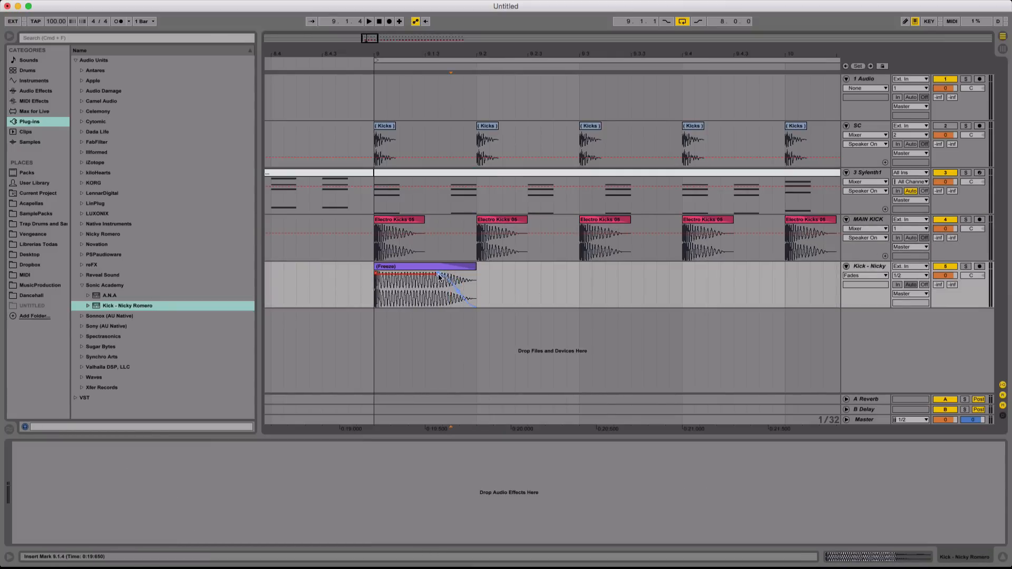
left_click(469, 277)
key("super+d")
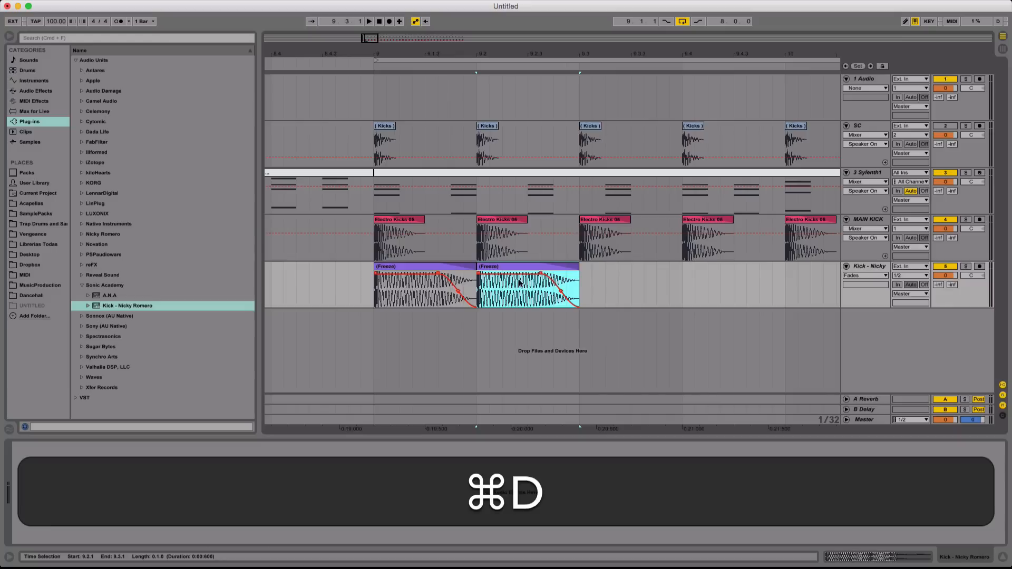
Lengthen the fade-out of the second flattened kick clip at 9.2 by moving its start slightly earlier
left_click_drag(540, 272, 523, 273)
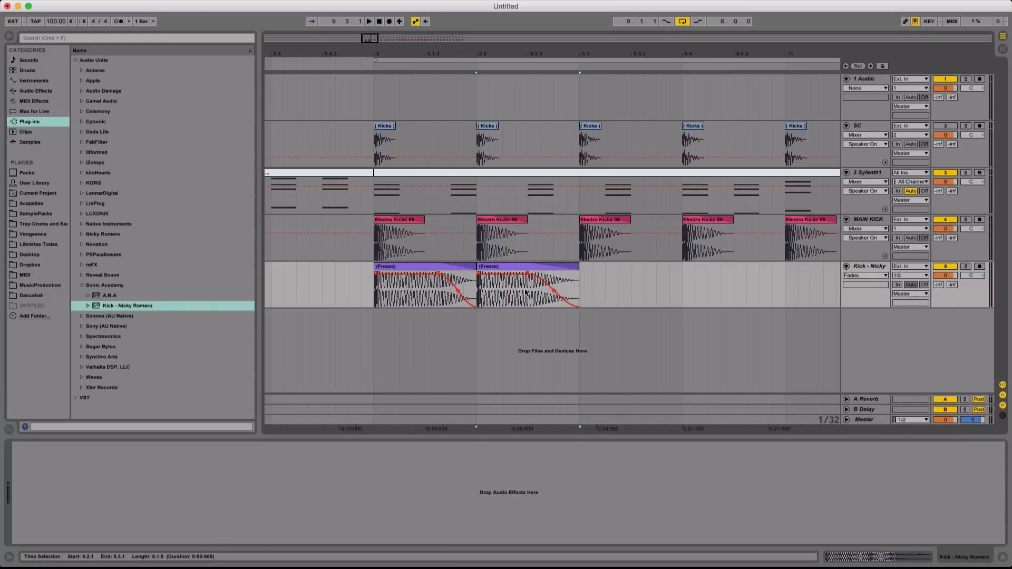
left_click(451, 299)
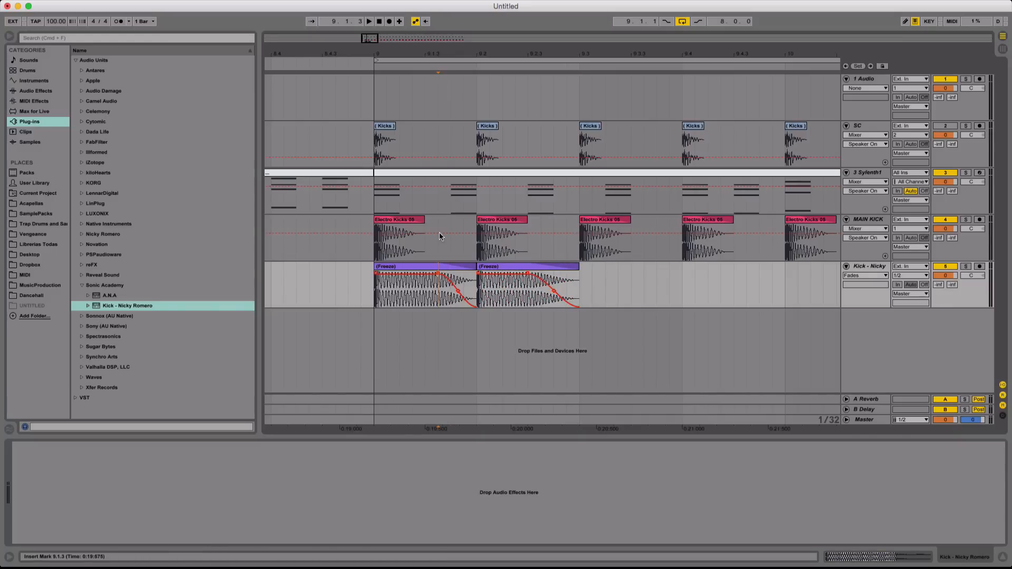
left_click(449, 98)
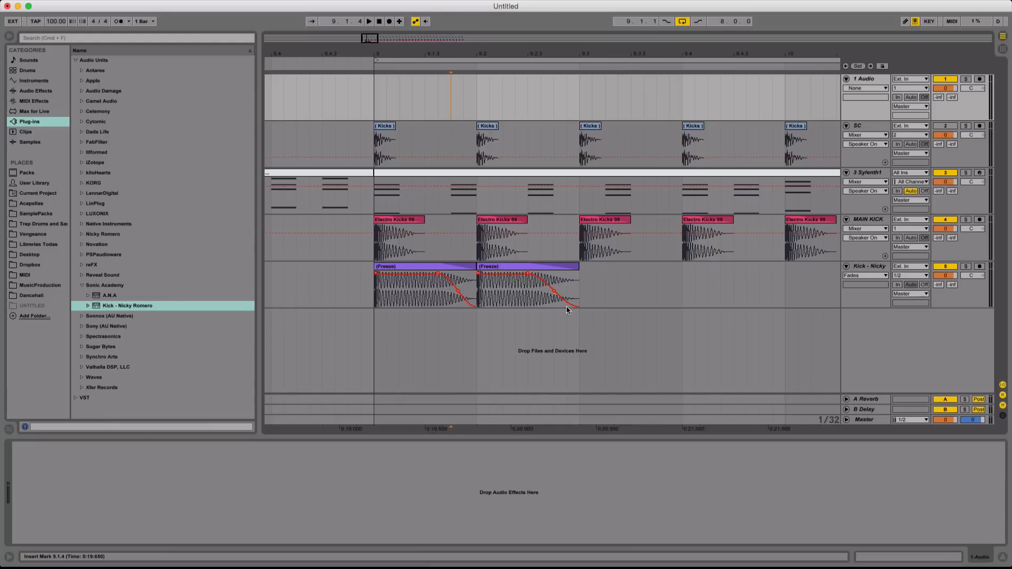
left_click(516, 289)
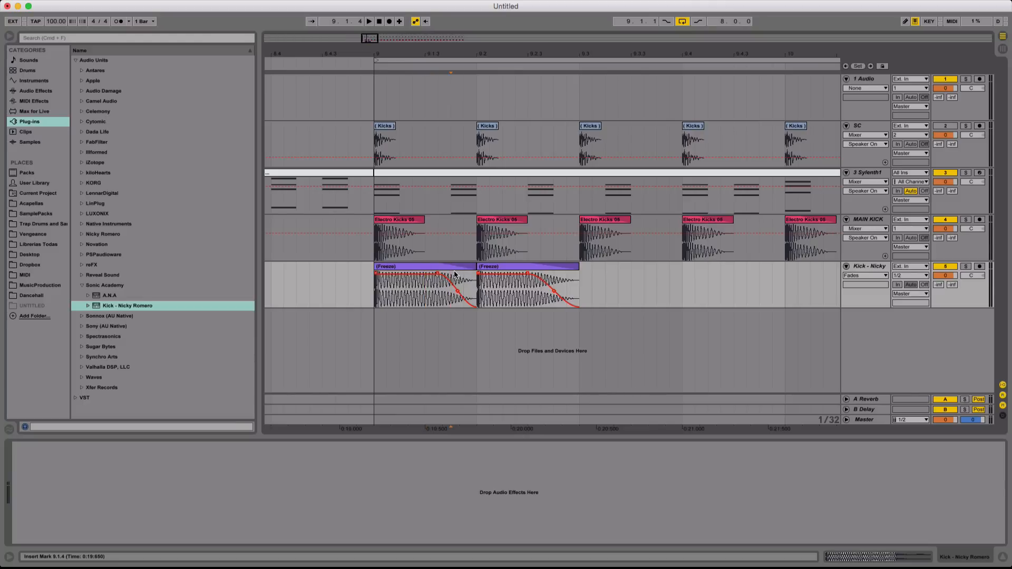
Solo the Kick - Nicky Romero track and play its two faded clips from 9.1.1
left_click(430, 296)
left_click(966, 267)
key("space")
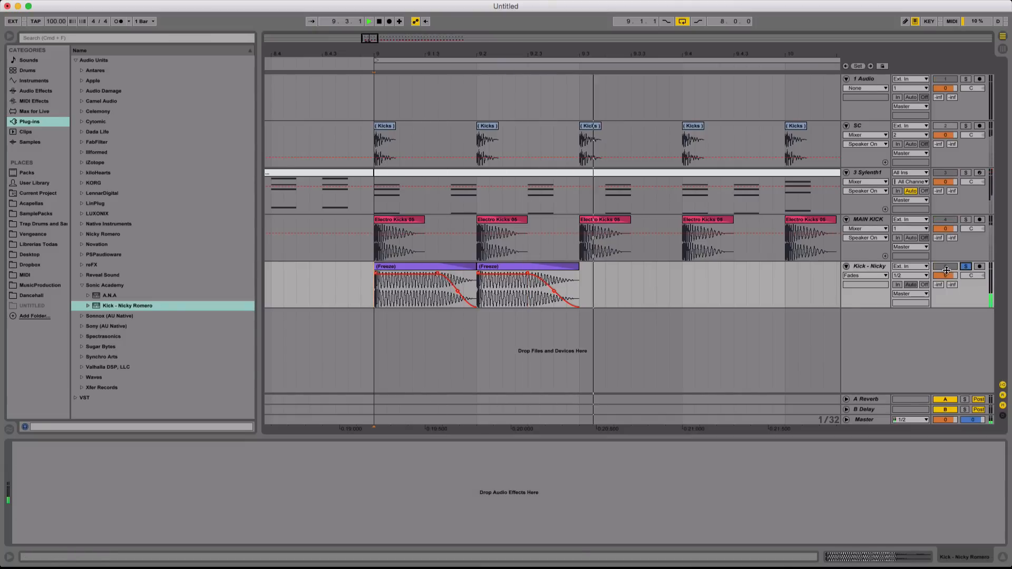
key("space")
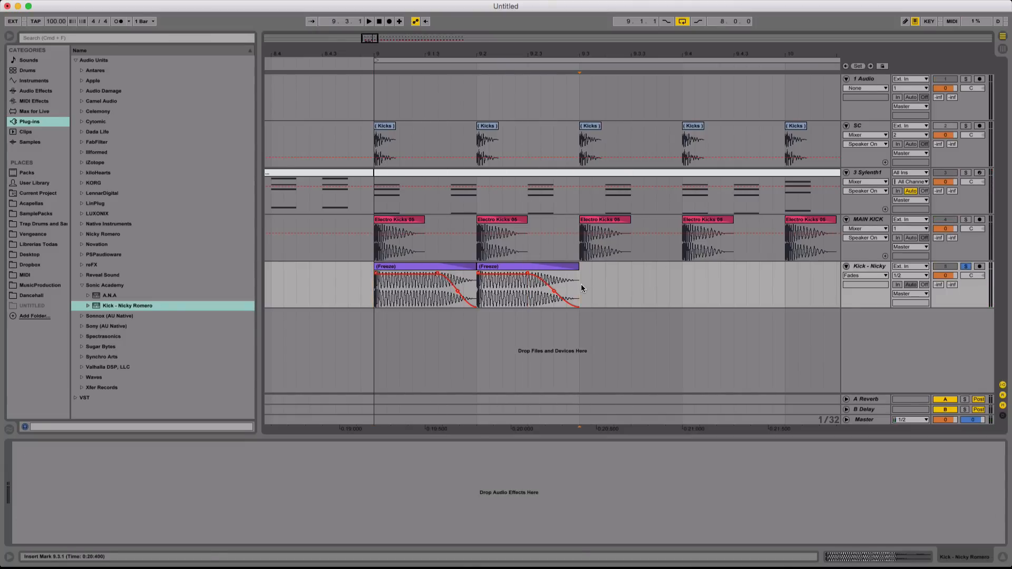
Duplicate the two flattened kick clips to fill the rest of bar 9, up to 10.1.1
left_click_drag(581, 284, 368, 299)
key("super+d")
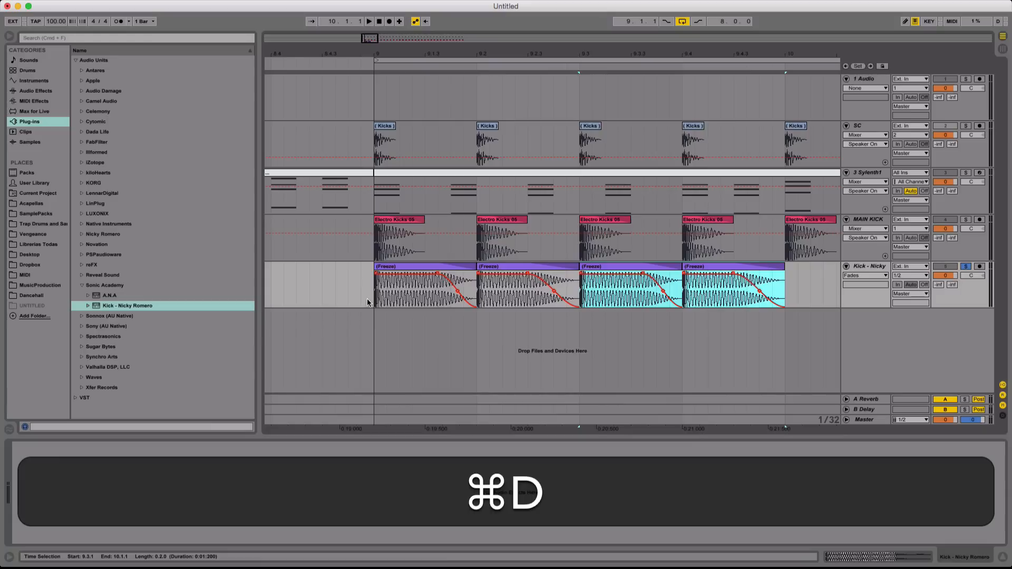
left_click(869, 269)
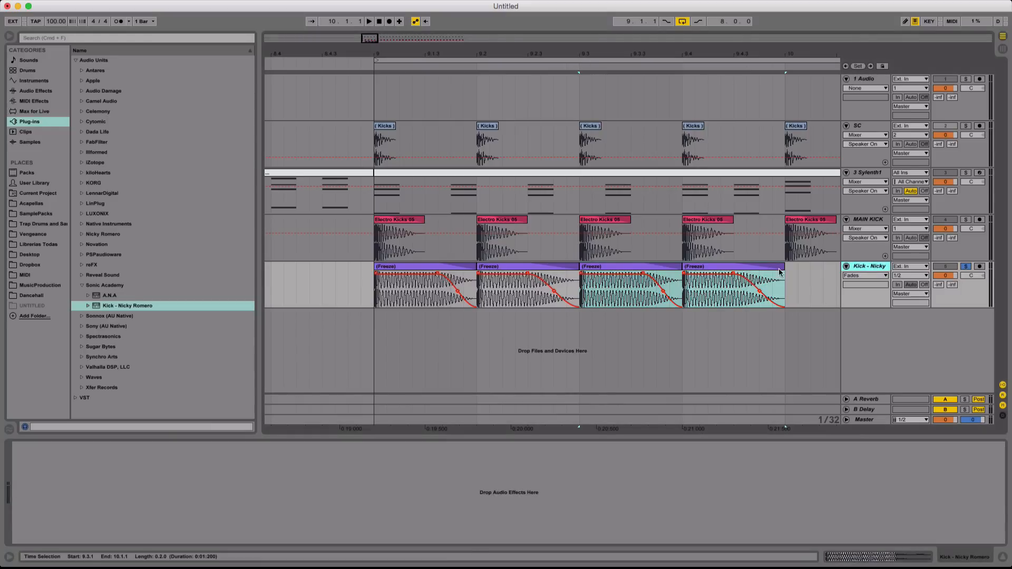
Add the Dada Life Sausage Fattener plug-in to the Kick - Nicky Romero track
left_click_drag(373, 53, 373, 158)
key("minus")
key("minus")
key("minus")
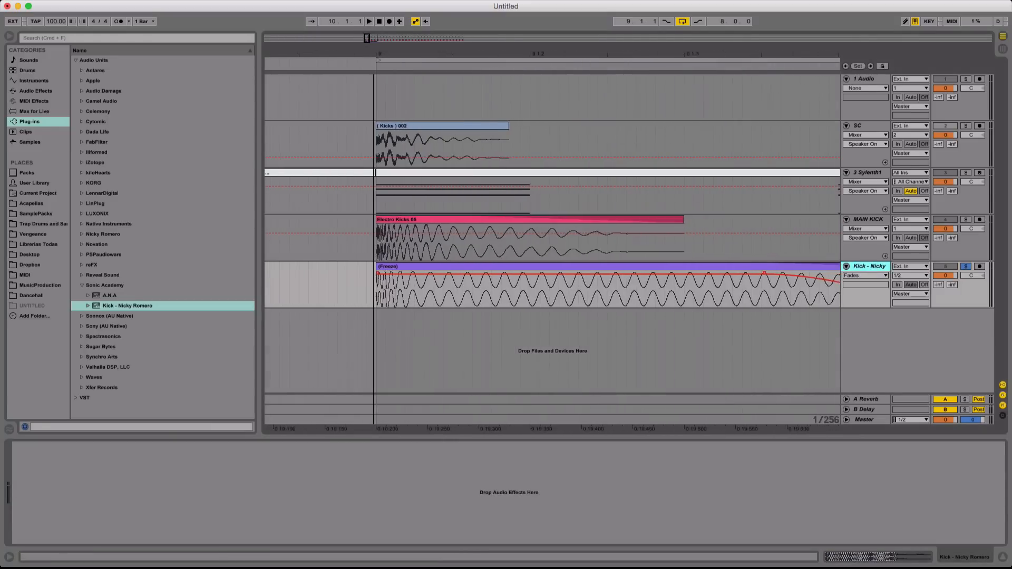
left_click(375, 300)
left_click_drag(519, 52, 399, 6)
left_click(42, 91)
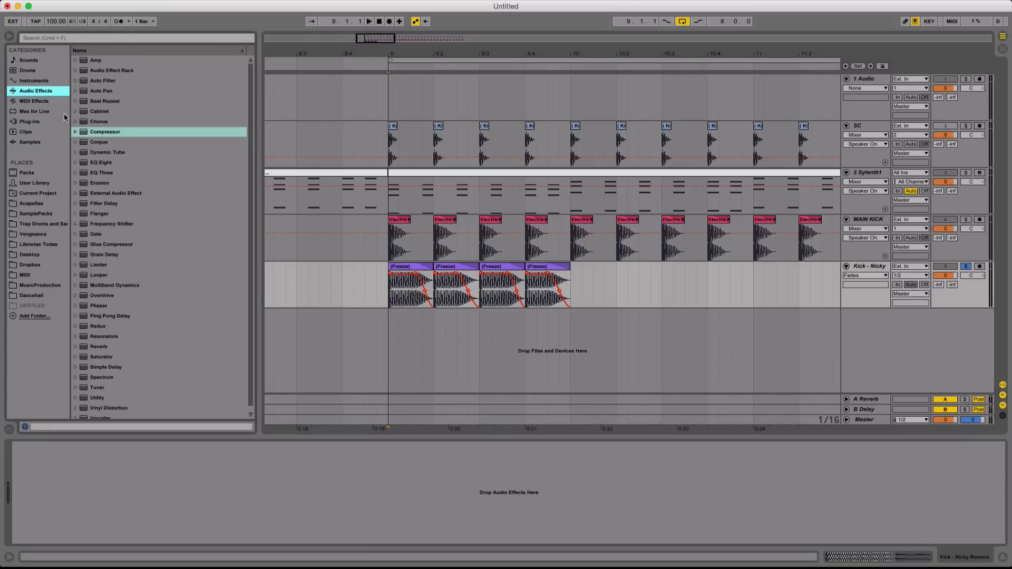
left_click(61, 122)
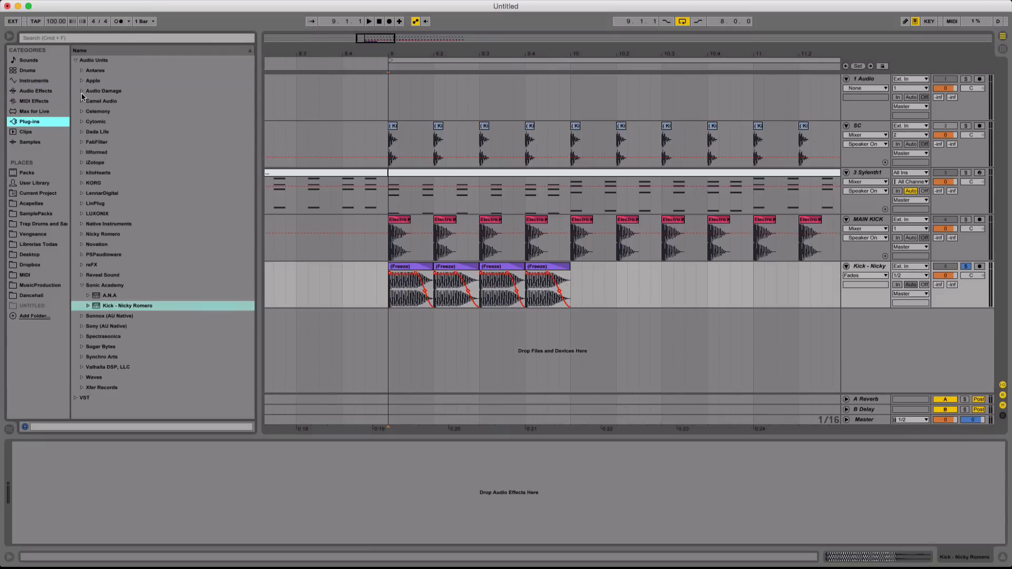
left_click(82, 92)
left_click(81, 143)
left_click(103, 149)
double_click(106, 145)
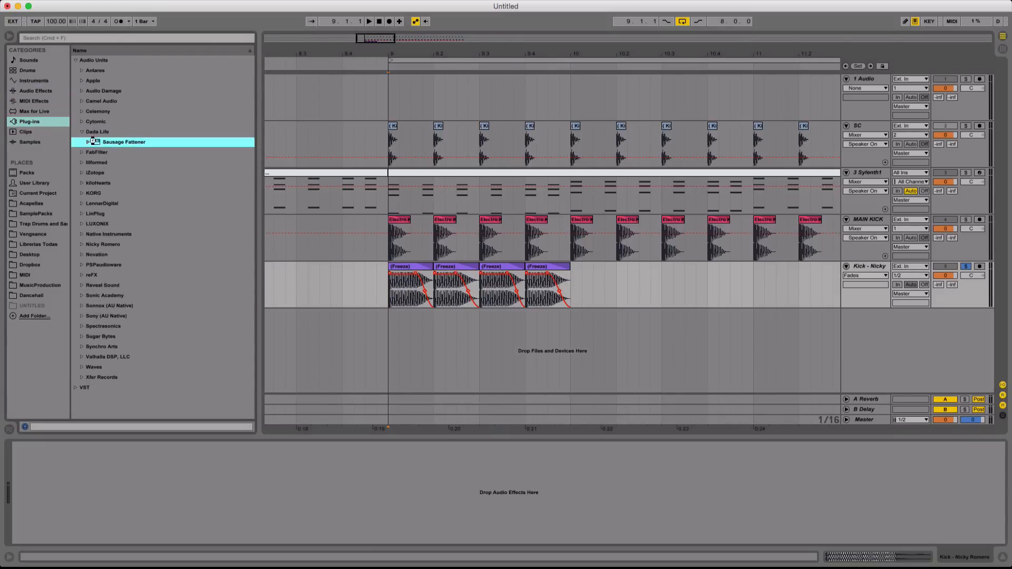
Add an EQ Eight and a Compressor after Sausage Fattener on the Kick - Nicky Romero track
left_click(82, 134)
left_click(34, 94)
double_click(105, 162)
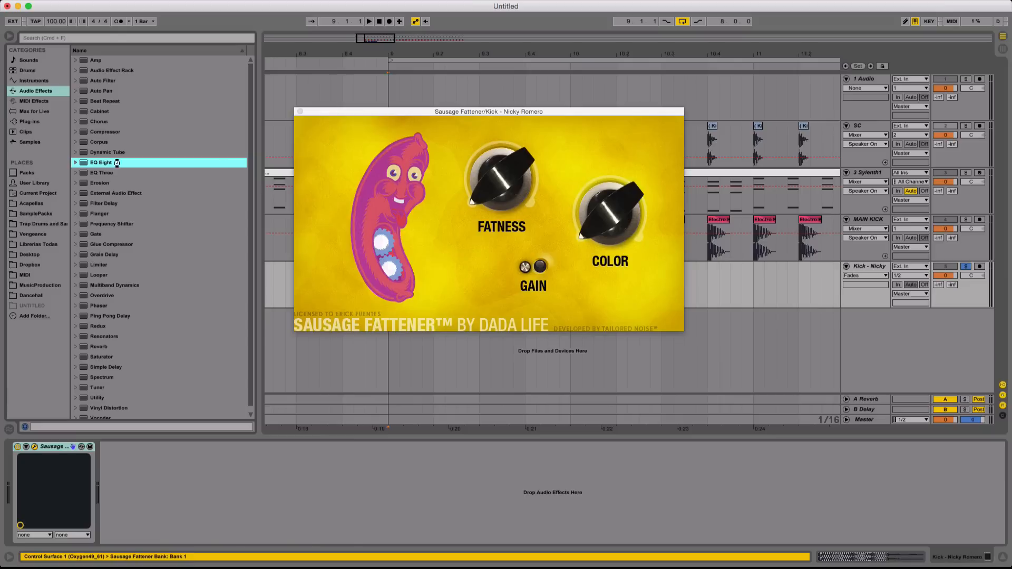
left_click(301, 112)
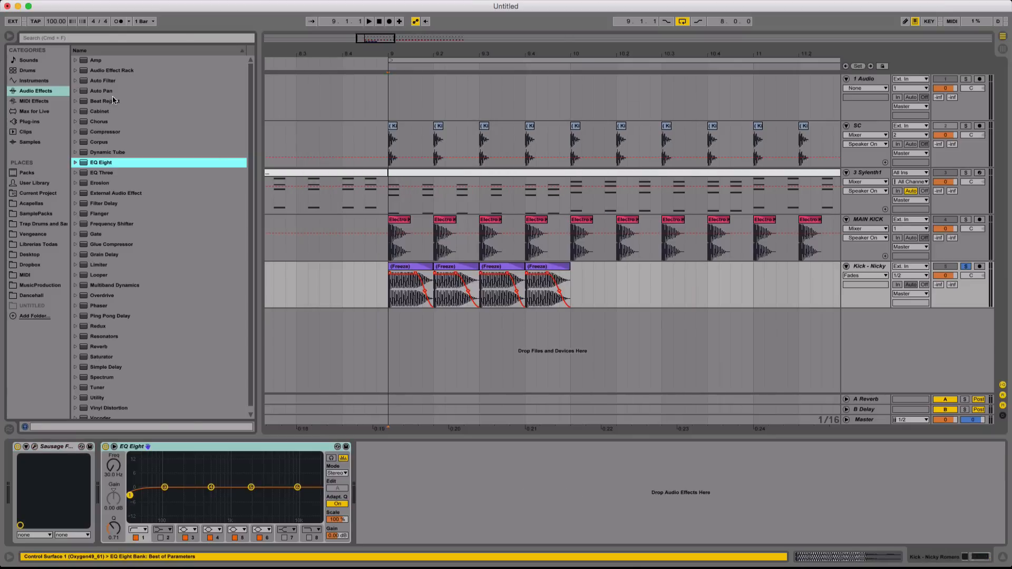
left_click_drag(108, 132, 386, 473)
Sidechain the kick's Compressor to the SC track with a threshold of -14.2 dB and an attack of 0.01 ms
left_click(371, 447)
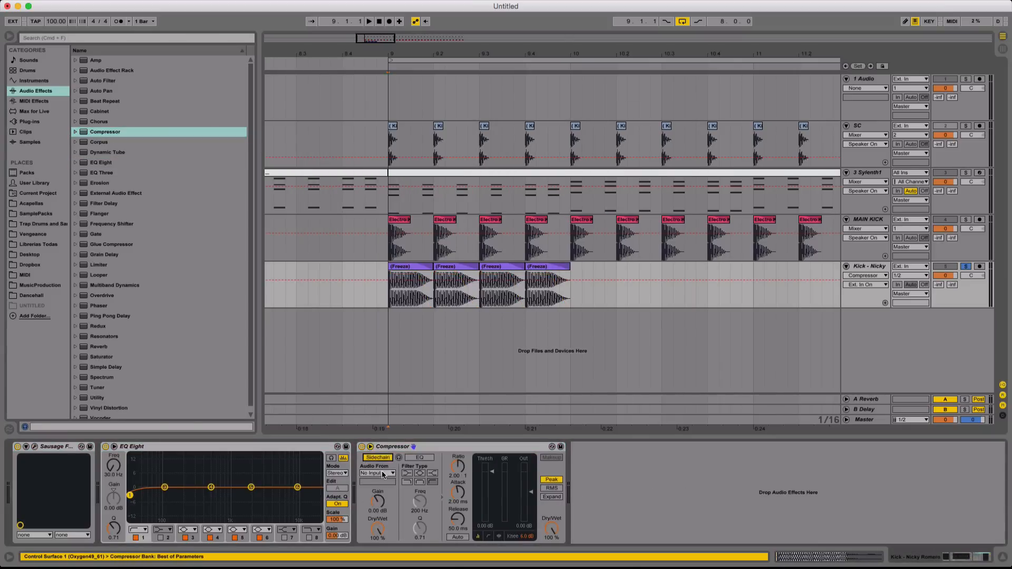
left_click(378, 473)
left_click(377, 493)
left_click_drag(491, 488, 492, 493)
left_click_drag(458, 493, 458, 525)
Set EQ Eight band 5 to a gently sloped low-pass filter at 139 Hz with a Q of 0.78
left_click(234, 537)
left_click(237, 529)
left_click(238, 521)
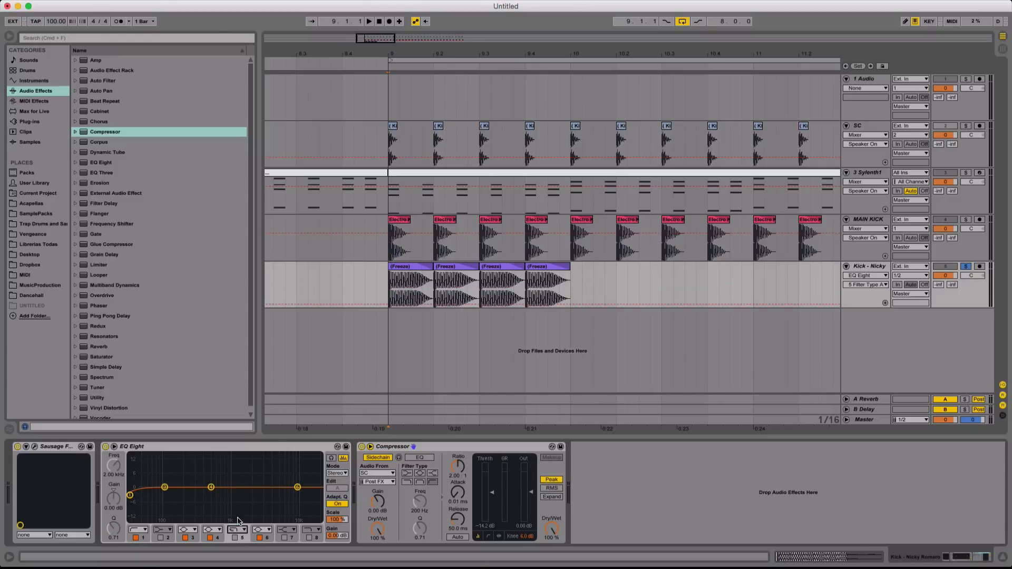
left_click(236, 538)
left_click_drag(251, 496, 180, 492)
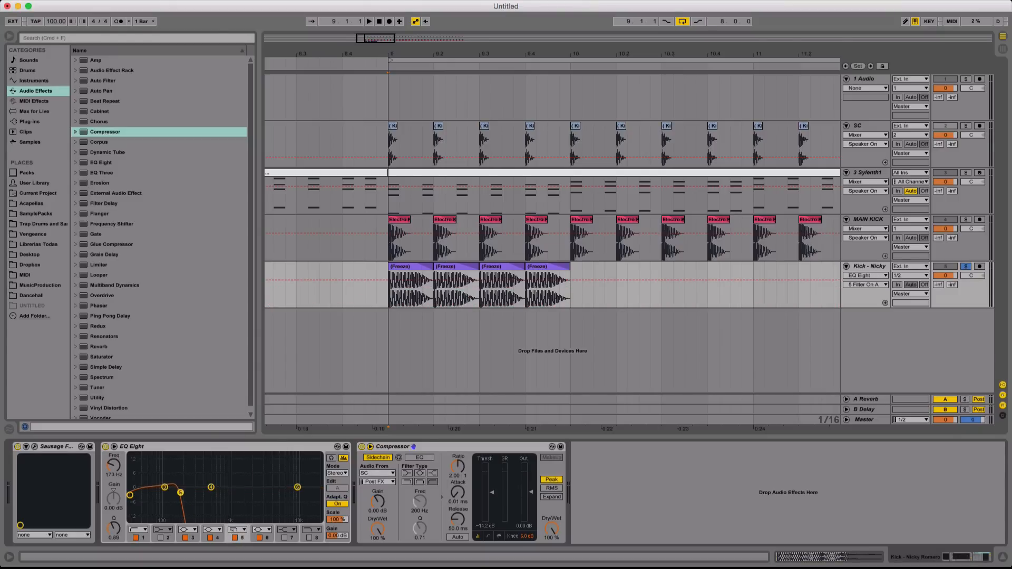
left_click(238, 530)
left_click(238, 521)
Set Sausage Fattener's Fatness to about 8 % and its Color to 8.0 % while auditioning the soloed kick
left_click(40, 449)
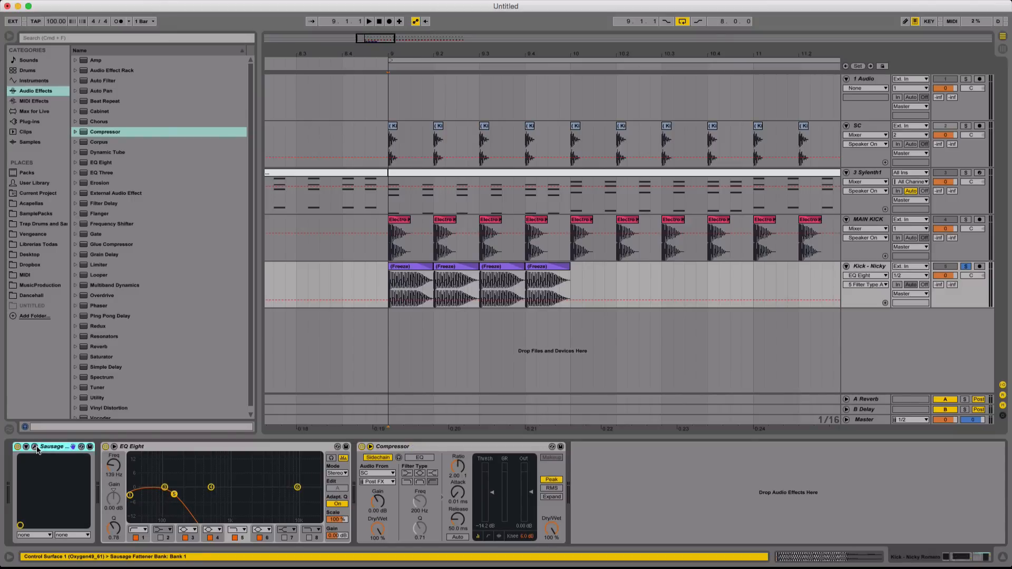
left_click(36, 447)
left_click_drag(460, 198, 461, 182)
key("space")
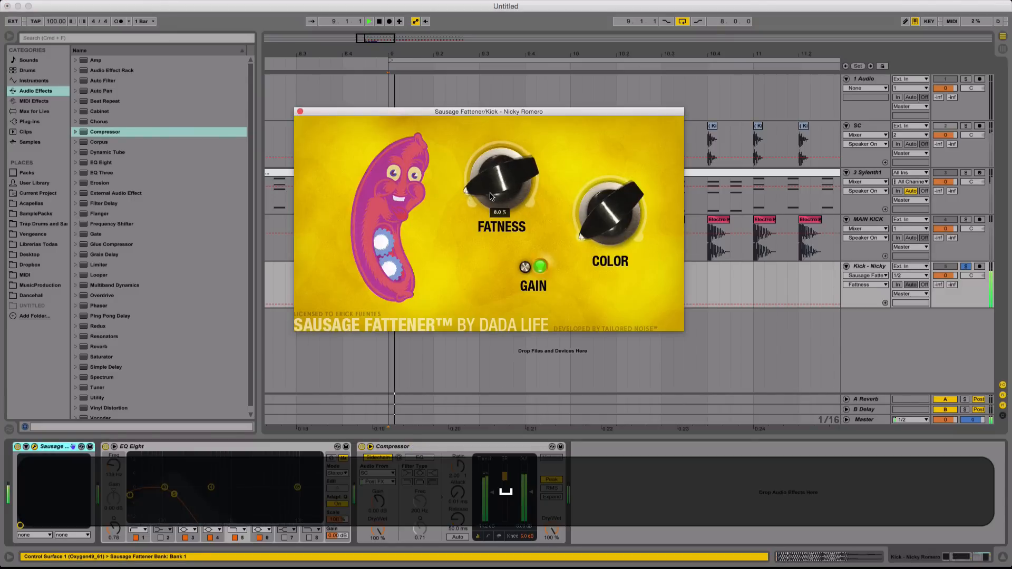
left_click_drag(574, 226, 565, 210)
key("space")
key("space")
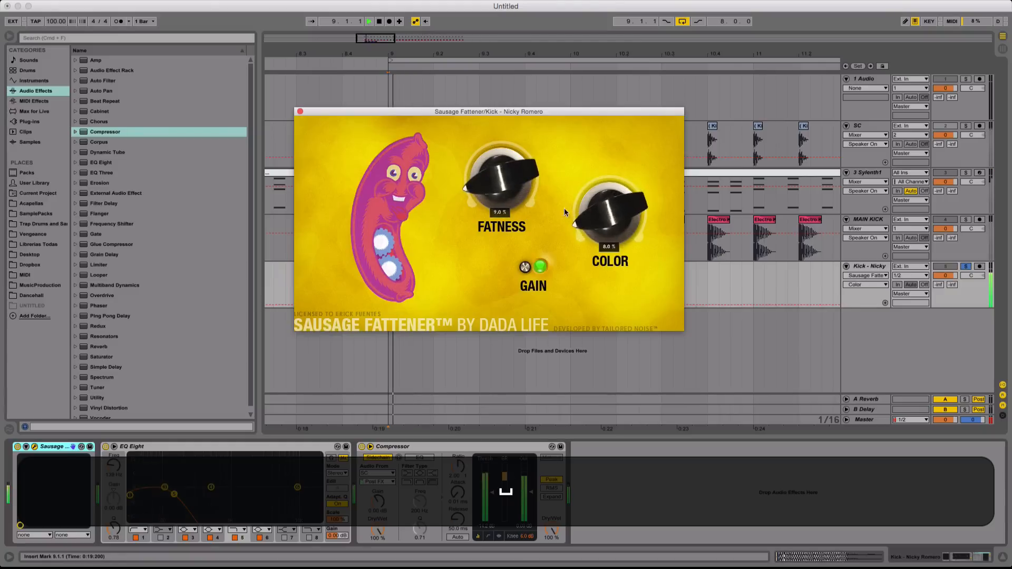
left_click_drag(488, 184, 487, 189)
Lower the Kick - Nicky Romero track's volume to about -5 dB and take it out of solo, checking it with all tracks playing
key("space")
key("space")
key("space")
key("space")
left_click_drag(947, 276, 947, 286)
left_click(965, 267)
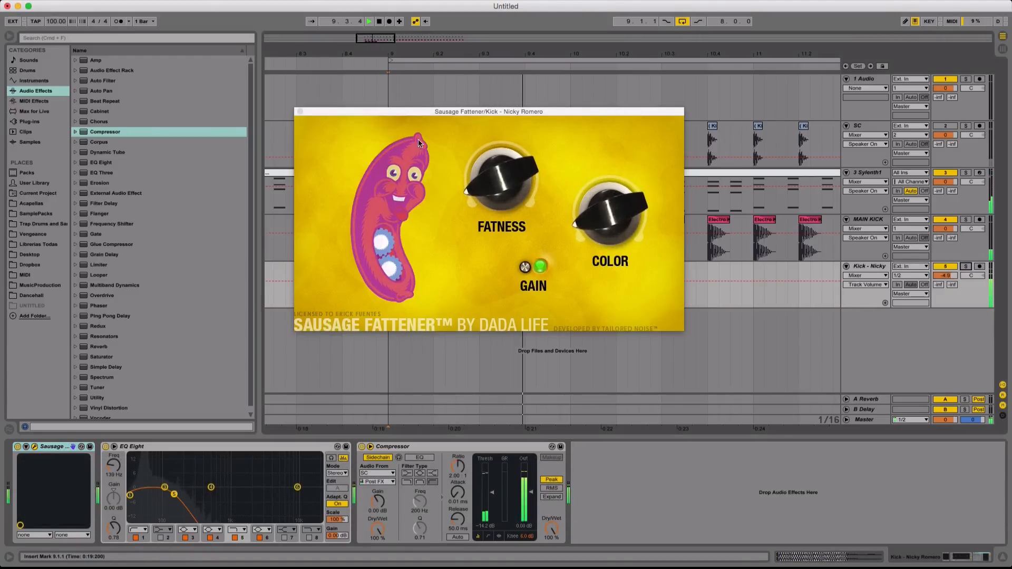
key("space")
left_click(293, 109)
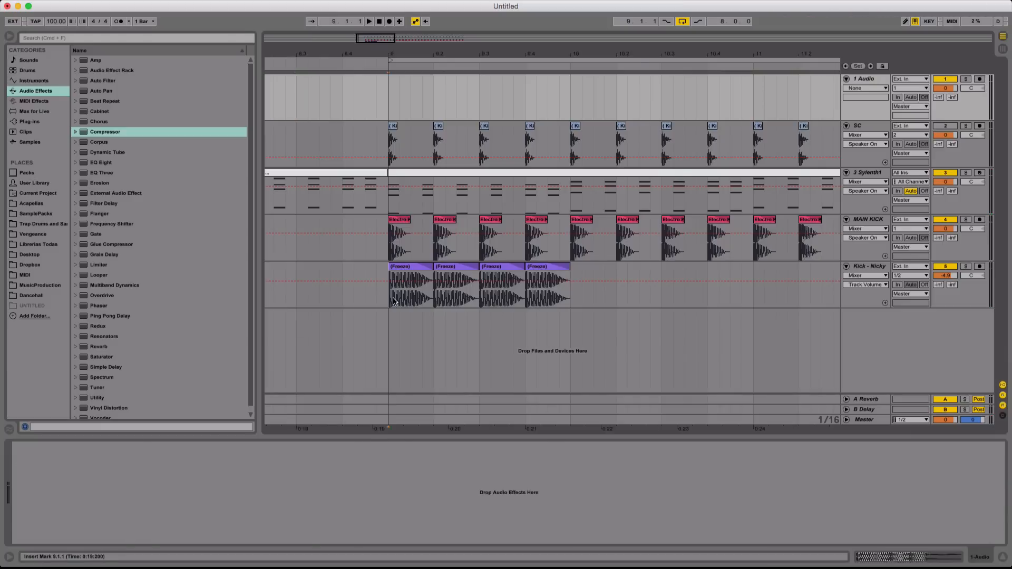
left_click(389, 297)
left_click(298, 110)
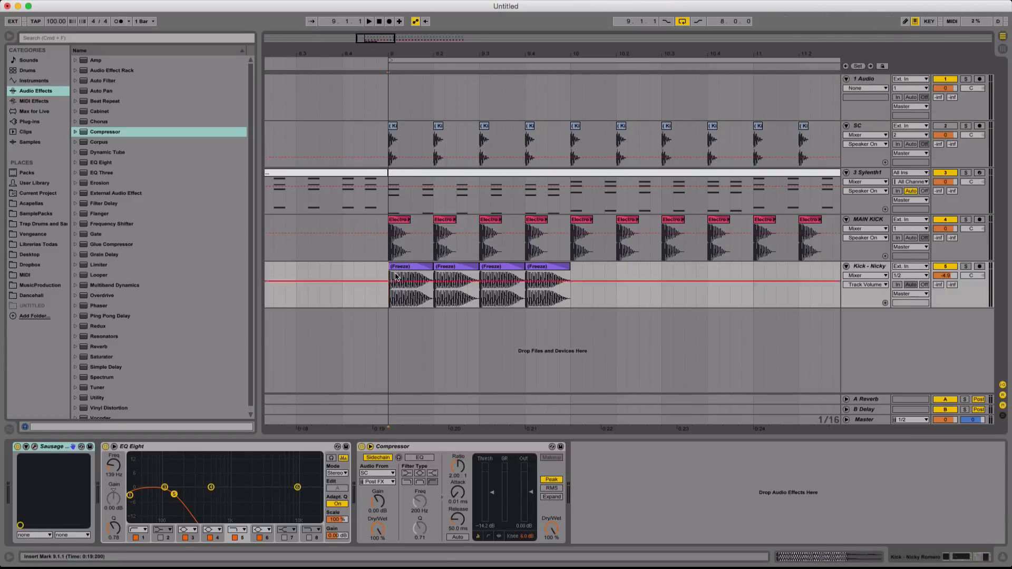
Change the kick Compressor's sidechain source to MAIN KICK and play the result
left_click(379, 477)
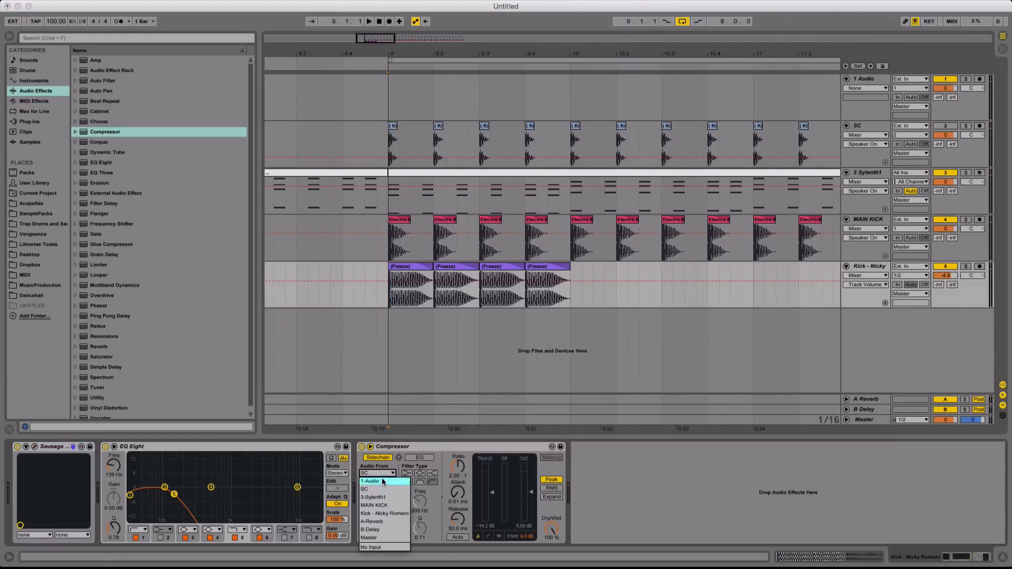
left_click(386, 501)
key("space")
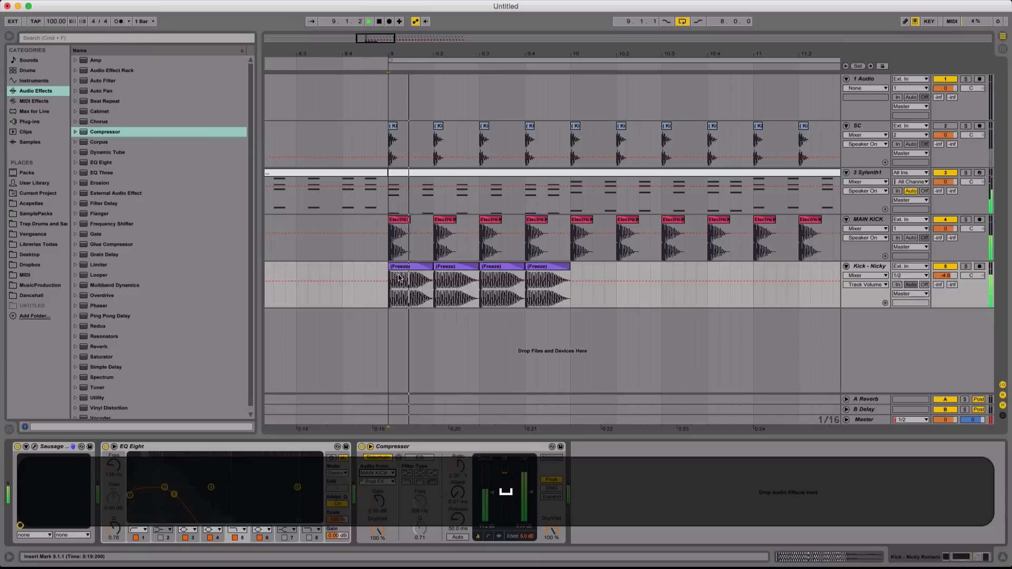
key("space")
Duplicate the one-bar group of four flattened kick clips from bar 9 repeatedly until it reaches 17.1.1
left_click_drag(390, 290, 571, 298)
key("super+d")
key("super+d")
key("super+d")
key("super+d")
key("super+d")
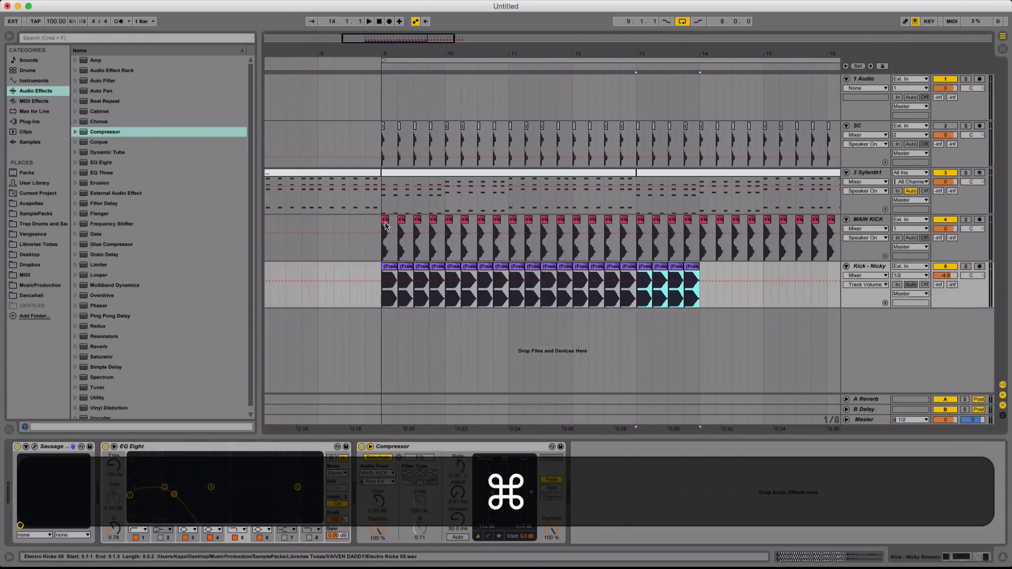
key("super+d")
key("super+d")
key("super+d")
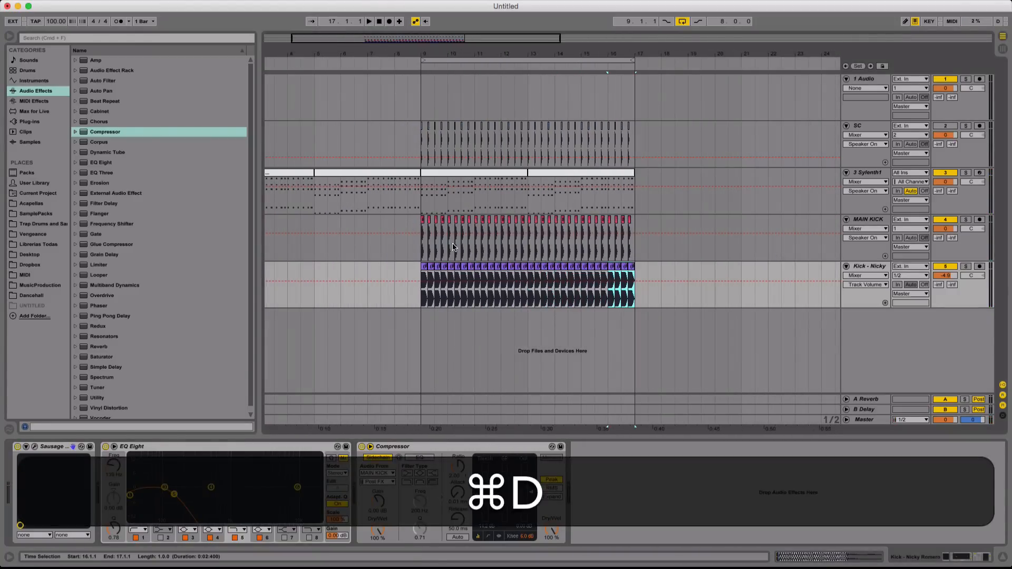
Play the layered kicks from just before 12.4, and the soloed Kick - Nicky Romero track from bar 9
left_click_drag(523, 54, 524, 185)
scroll(527, 78, "up", 2)
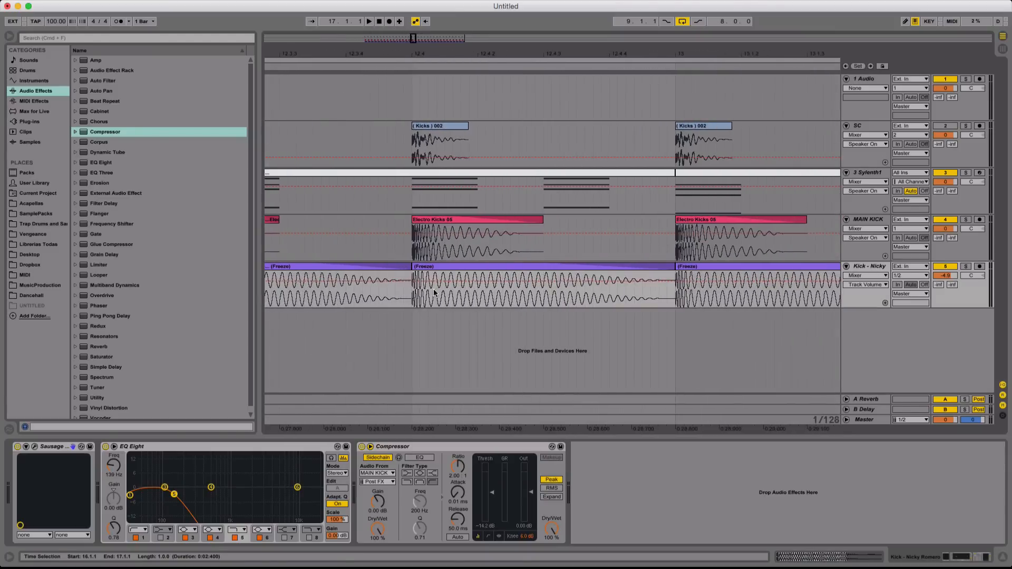
left_click(404, 243)
key("space")
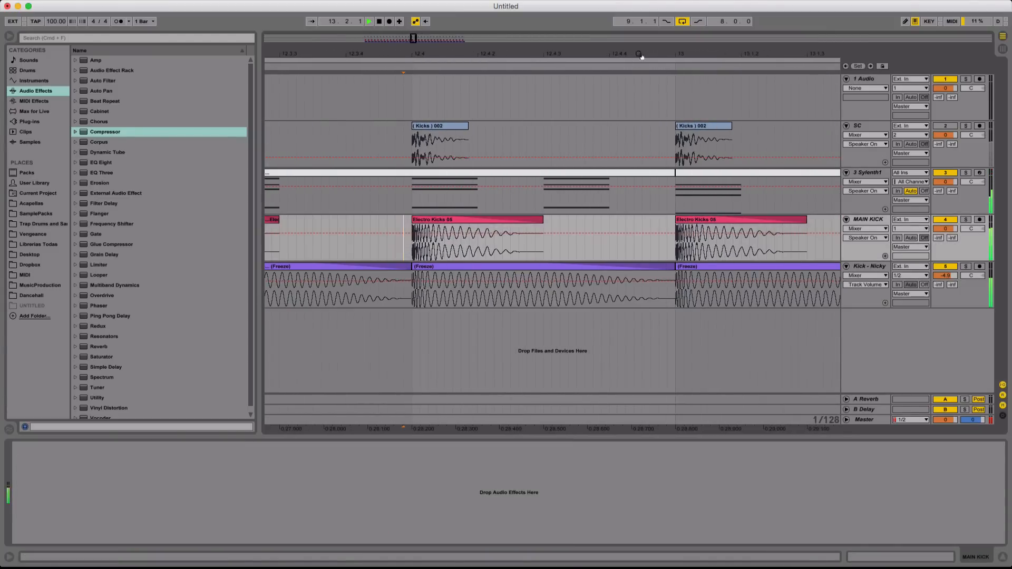
scroll(644, 104, "down", 12)
key("space")
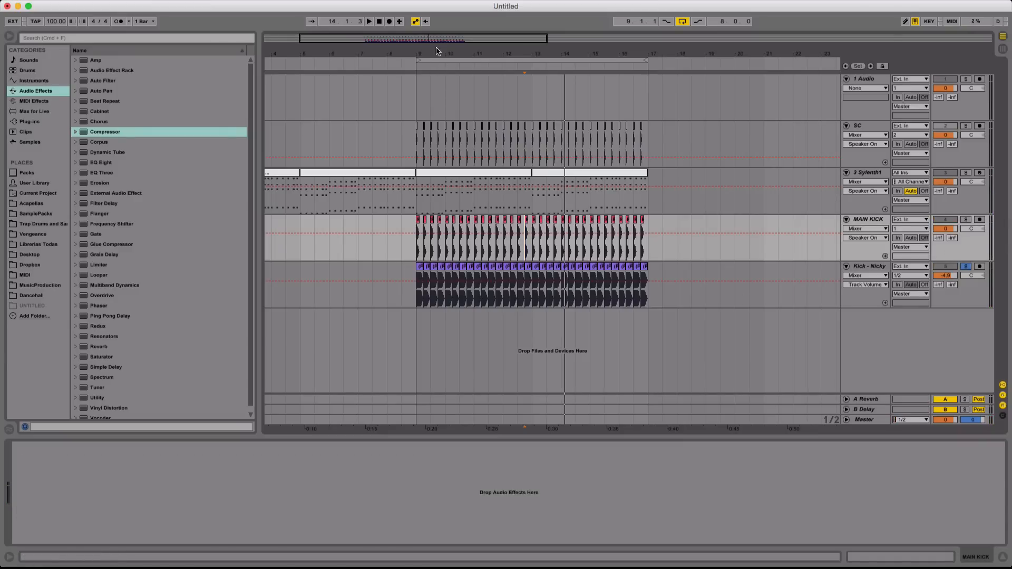
left_click(437, 64)
key("space")
Open the Sylenth1 chord clip that starts at bar 9 to view its notes
left_click_drag(448, 49, 448, 90)
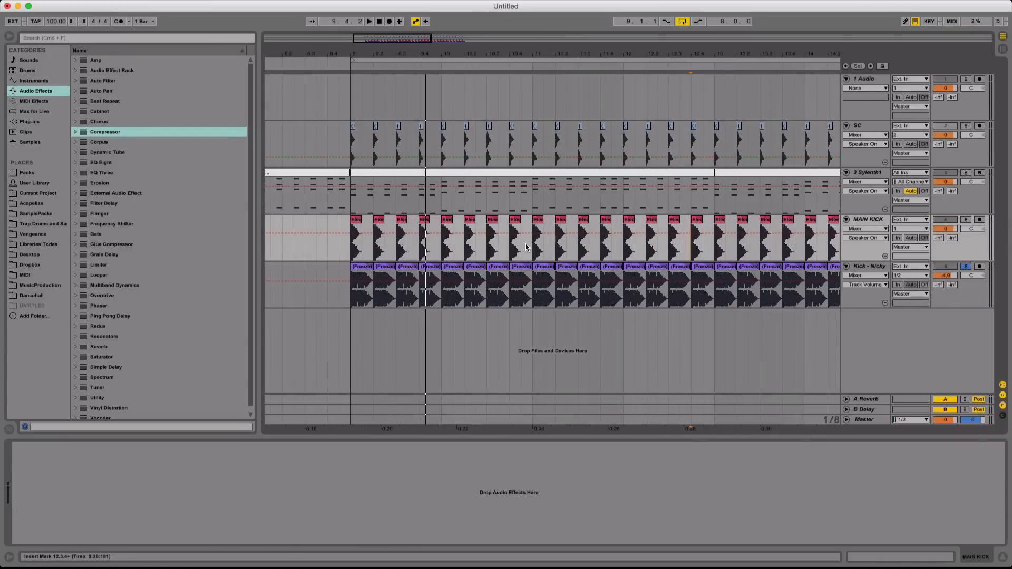
left_click(447, 210)
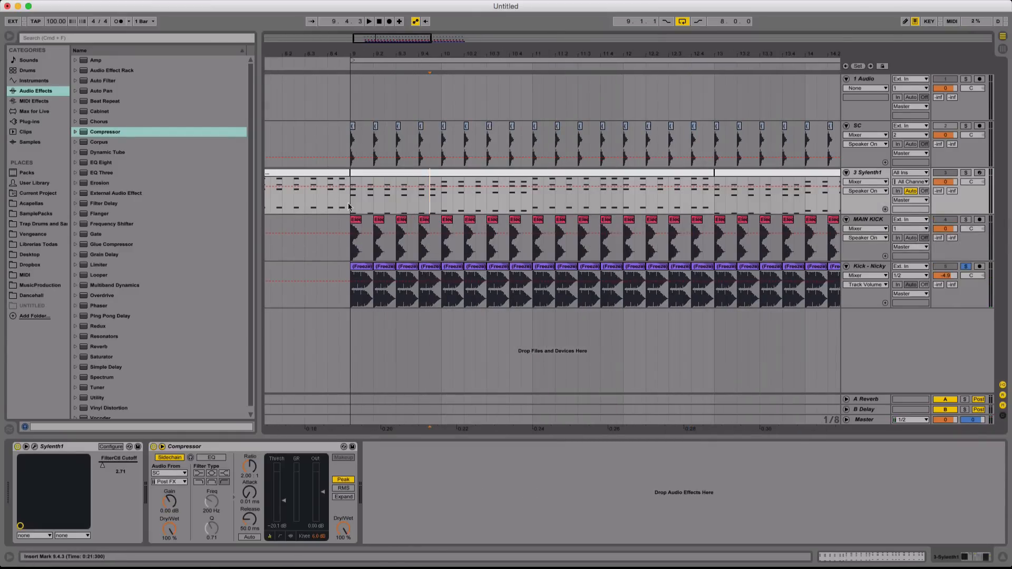
left_click(368, 174)
double_click(369, 177)
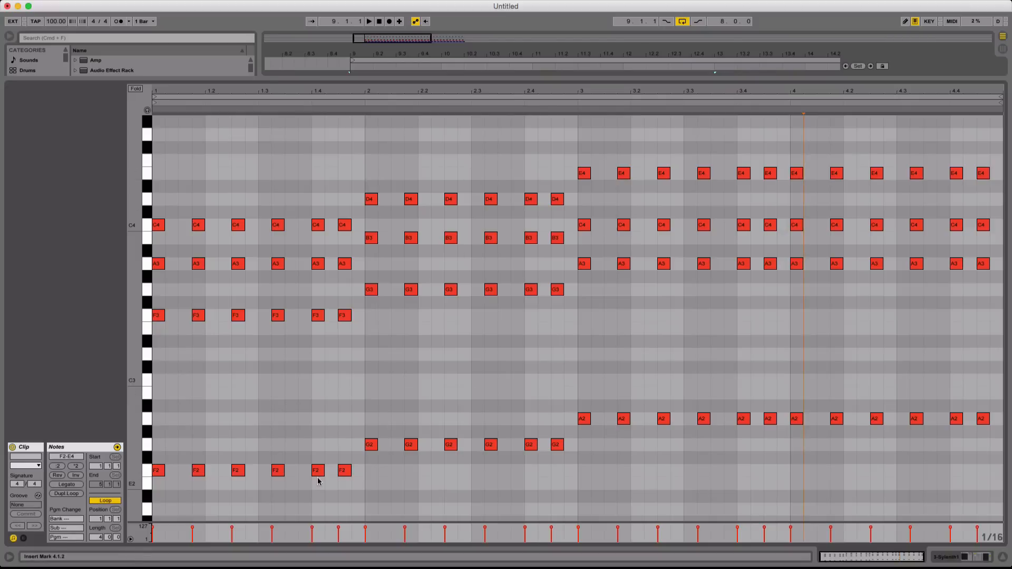
Close the Sylenth1 notes and recolor the first Kick - Nicky clip at bar 9 purple
left_click(535, 80)
double_click(365, 267)
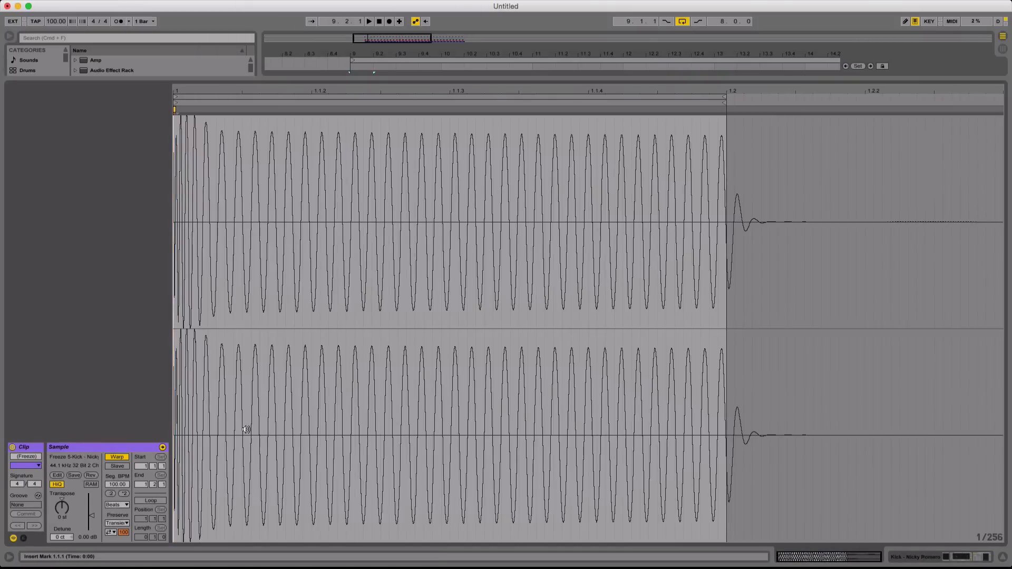
left_click(355, 79)
right_click(368, 265)
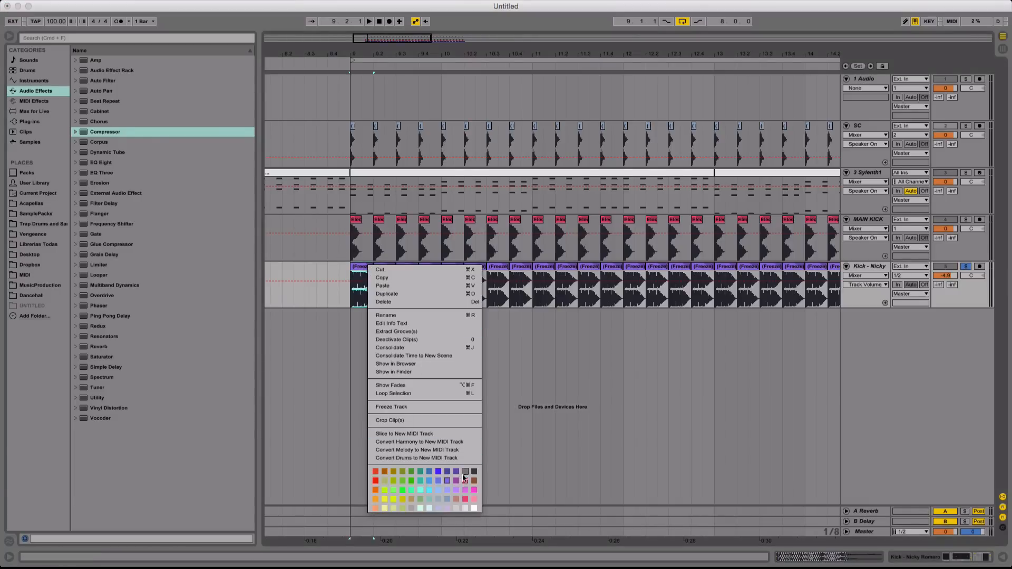
left_click(465, 492)
right_click(368, 262)
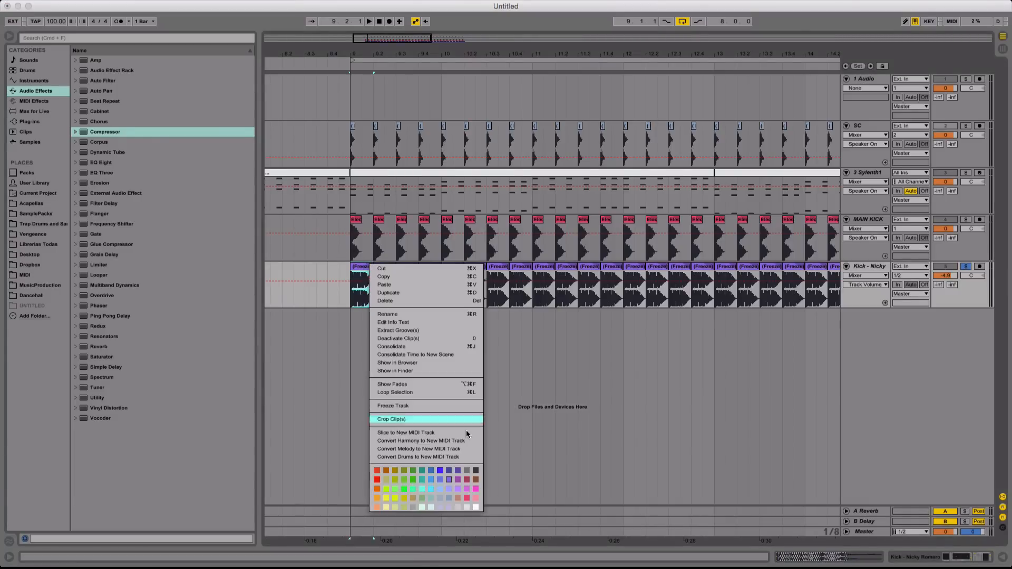
left_click(470, 480)
right_click(361, 268)
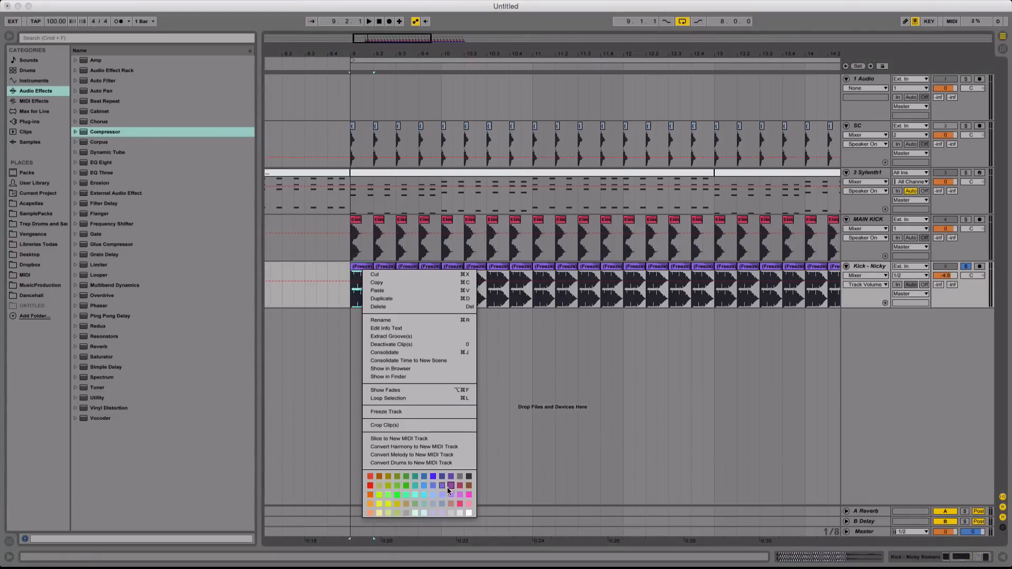
left_click(447, 488)
Set the purple kick clip's warp mode to Complex Pro and its transposition to -4 st
double_click(365, 284)
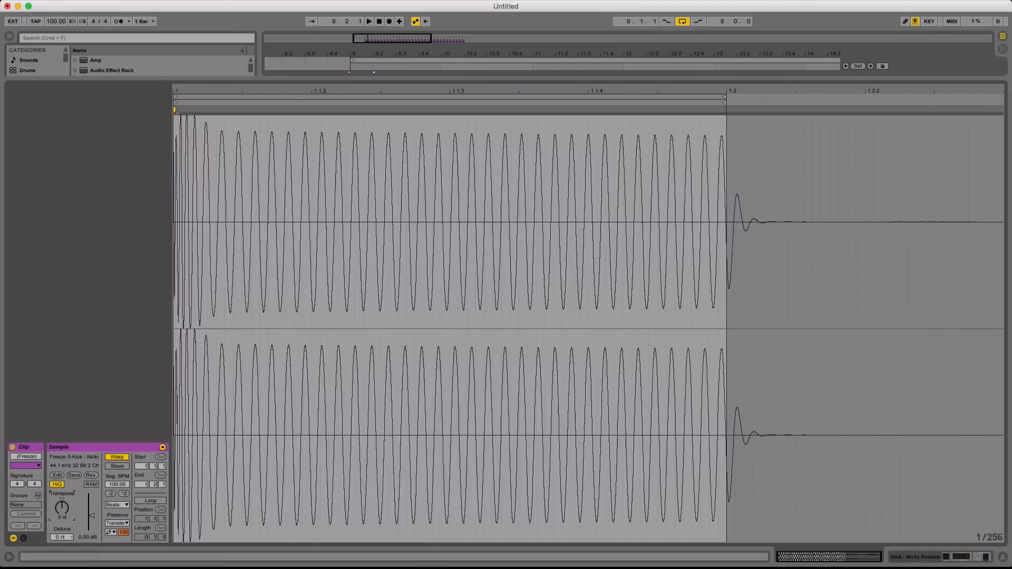
left_click(113, 506)
left_click(121, 553)
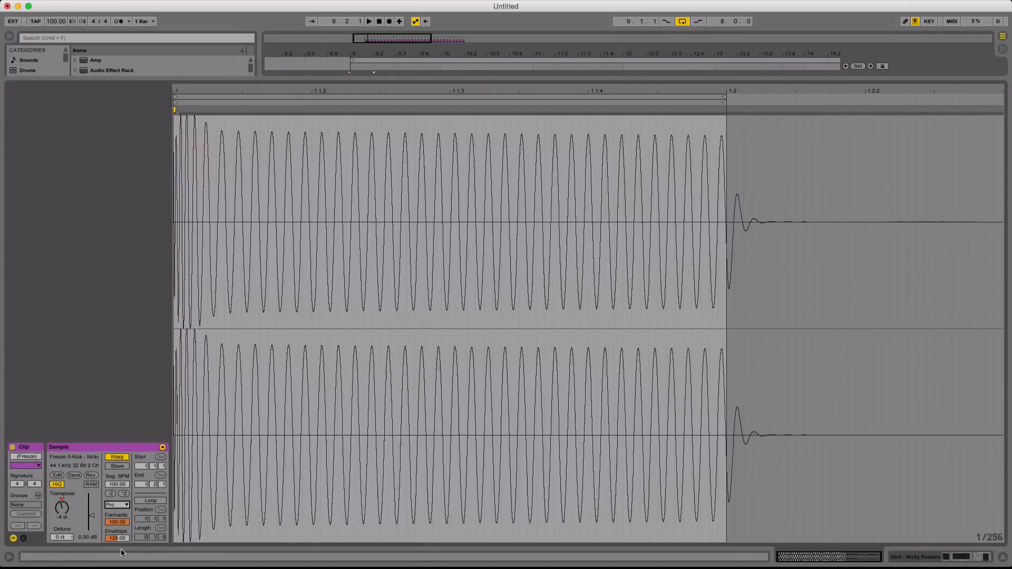
double_click(326, 77)
Duplicate the purple kick clip through the rest of bar 9, up to 10.1.1
key("super+d")
key("super+d")
key("super+d")
key("super+d")
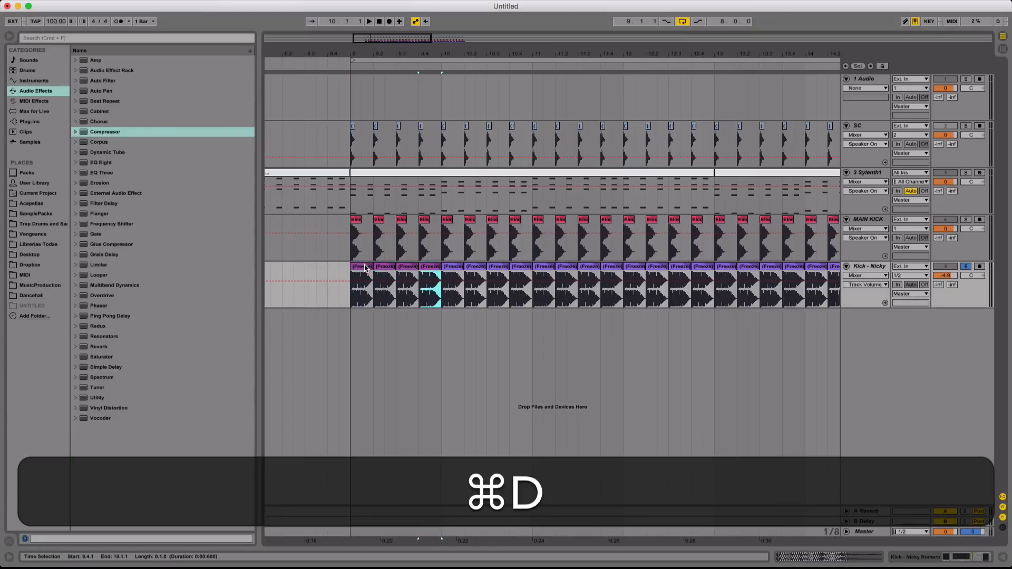
Make the kick clip at 10.1.1 teal with Complex Pro warping at -2 st, and duplicate it up to 11.1.1
right_click(455, 267)
left_click(508, 474)
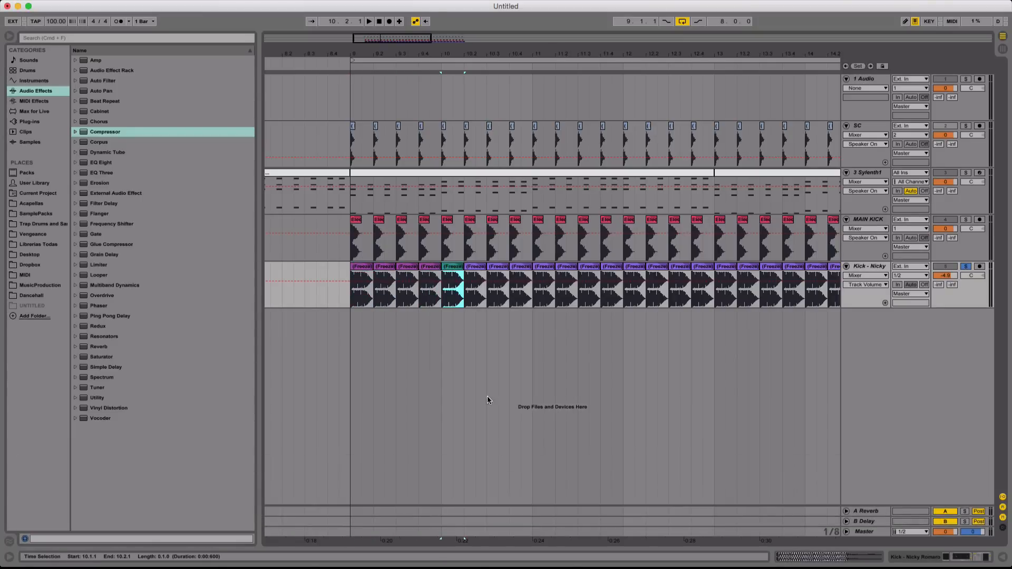
double_click(452, 267)
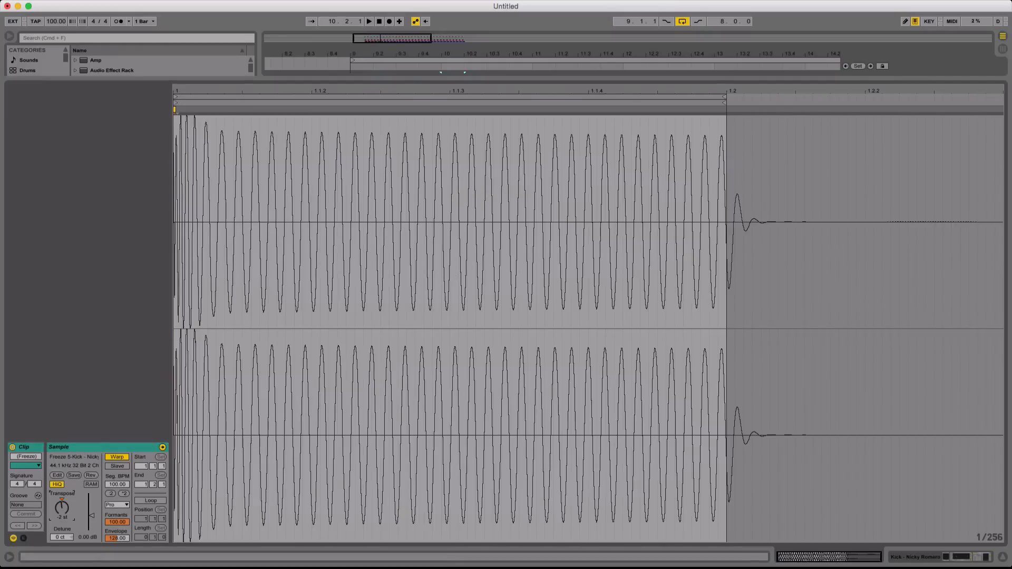
key("alt+super+l")
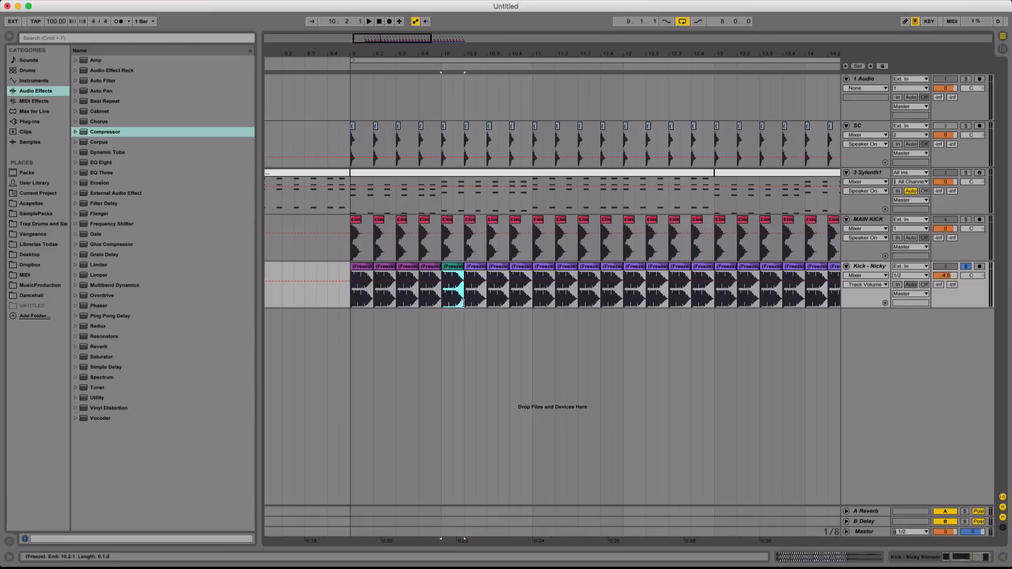
key("super+d")
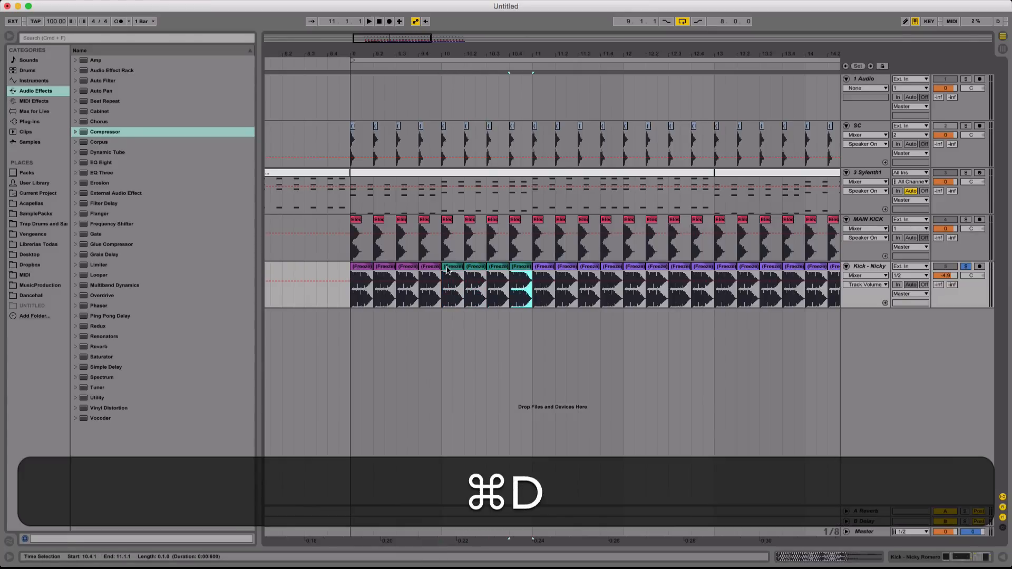
Duplicate the four-bar run of kick clips from bars 9 to 13 so it also fills bars 13 to 17
left_click(533, 294)
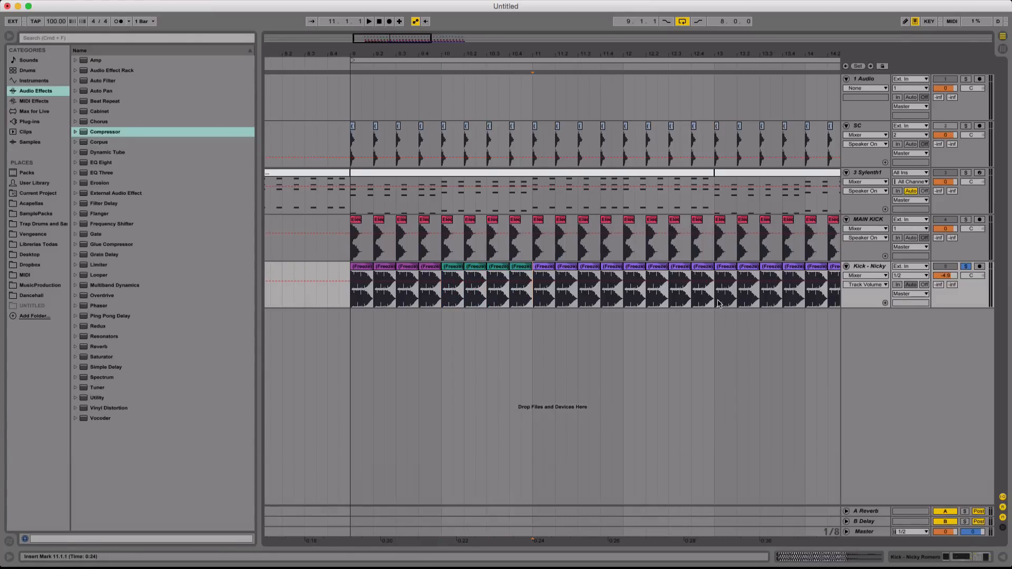
left_click_drag(718, 303, 351, 304)
key("super+d")
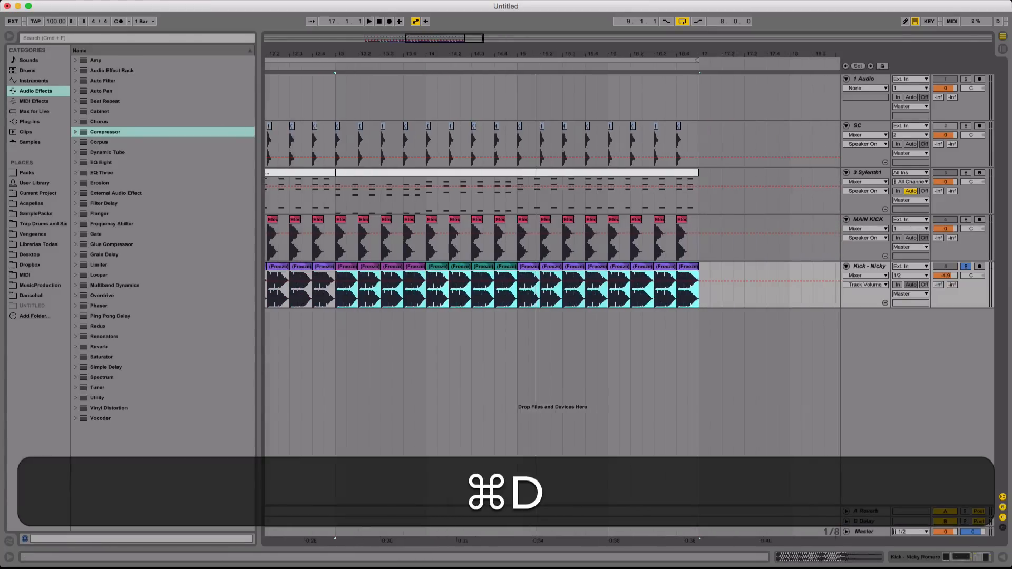
key("minus")
key("minus")
left_click_drag(590, 50, 633, 47)
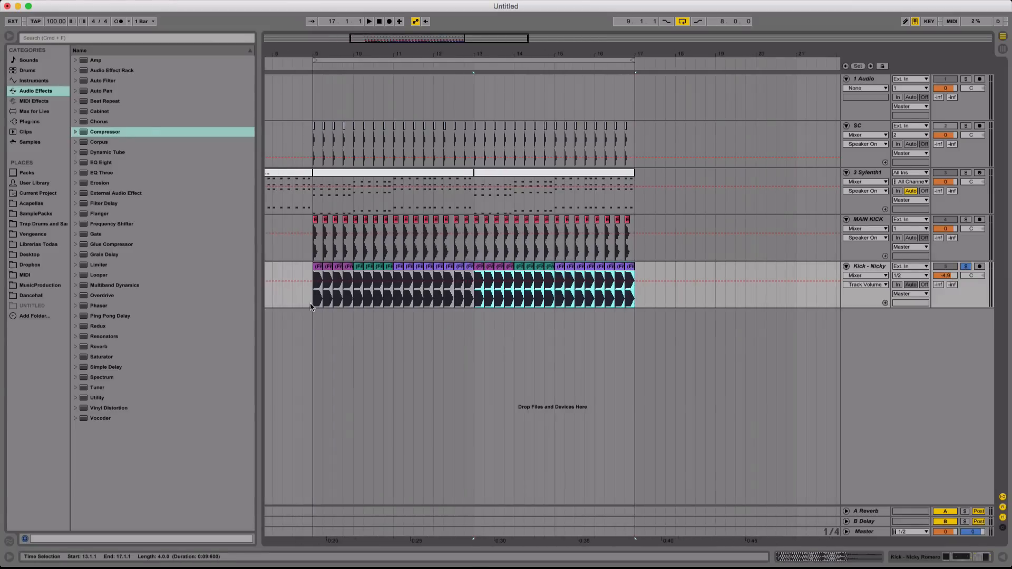
Play the pitched kick clips from bar 9 and raise the EQ Eight low-pass frequency to about 269 Hz
left_click(310, 303)
key("space")
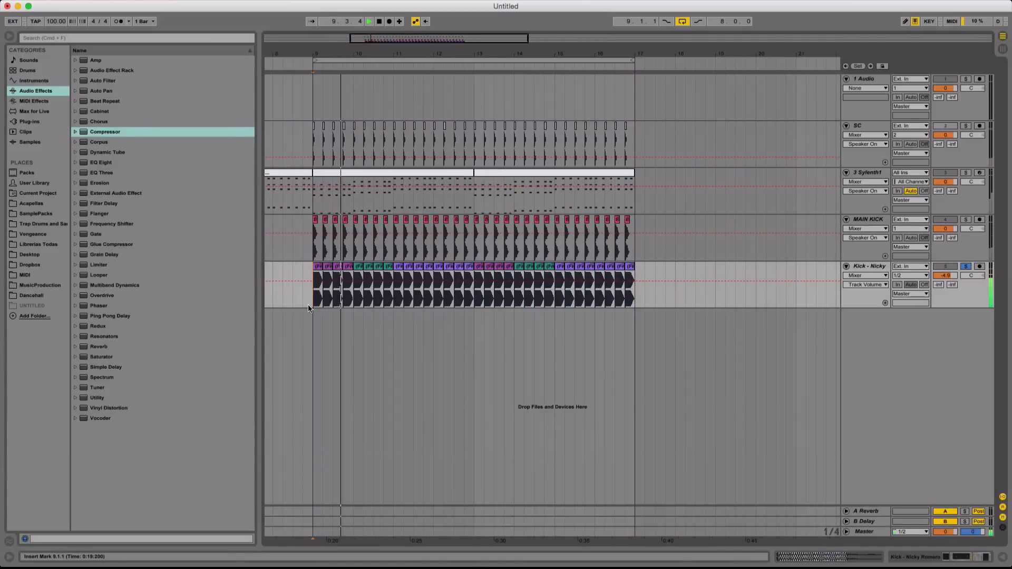
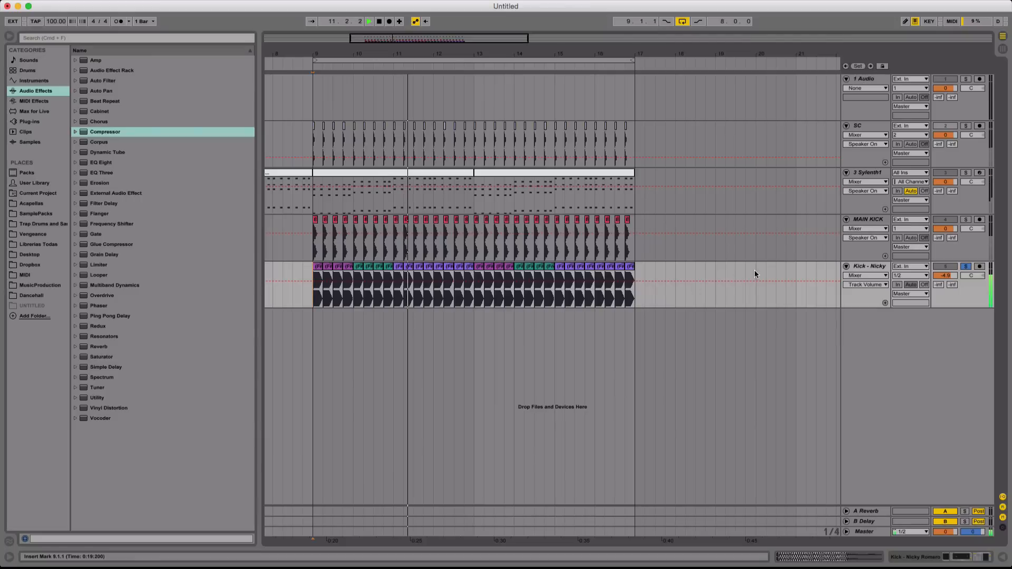
double_click(854, 268)
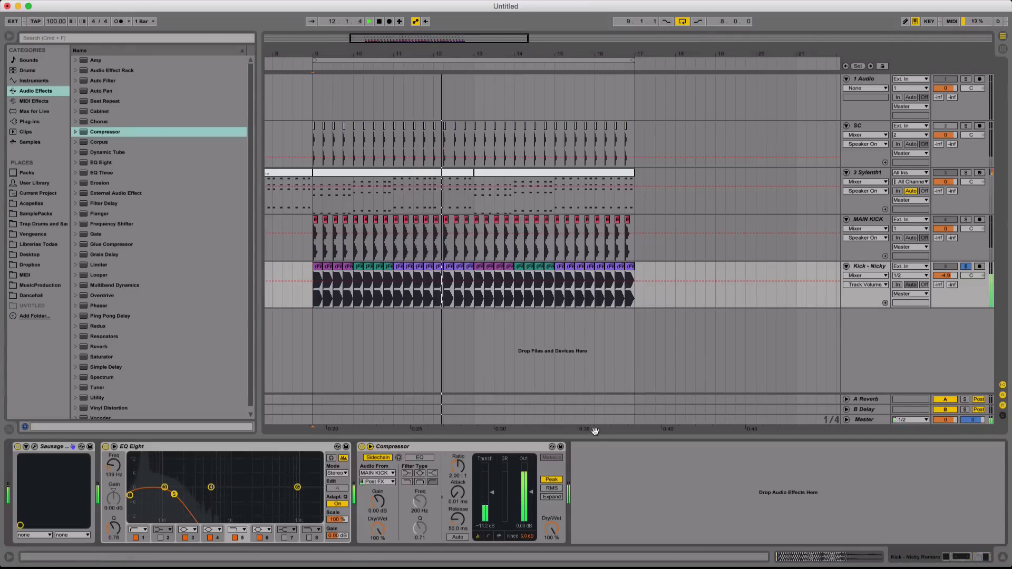
mouse_move(174, 495)
left_mouse_down()
mouse_move(198, 489)
mouse_move(193, 497)
left_mouse_up()
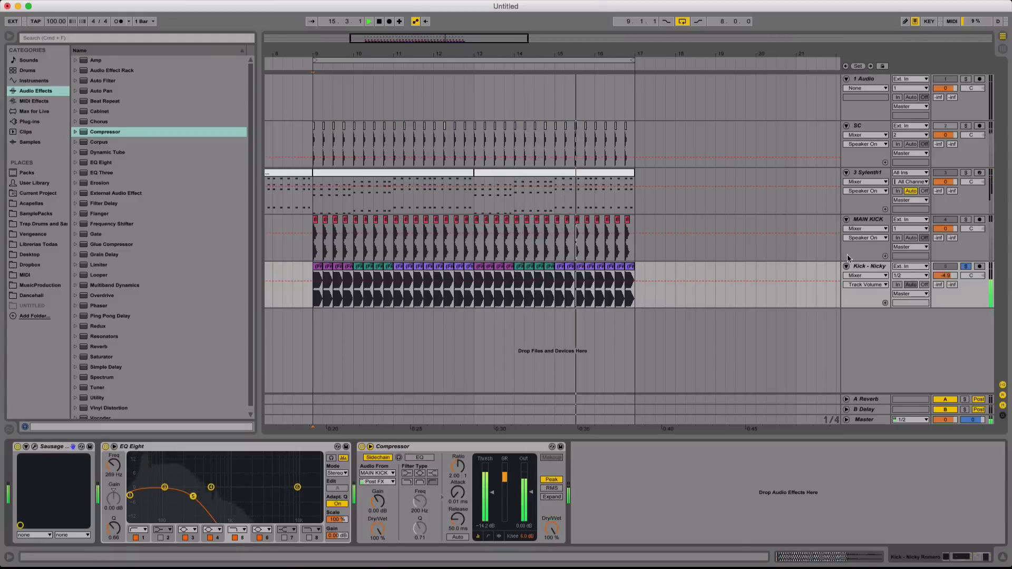
Rename the Kick - Nicky track as SUB and stop playback
key("super+r")
type("SUB")
key("shift+Return")
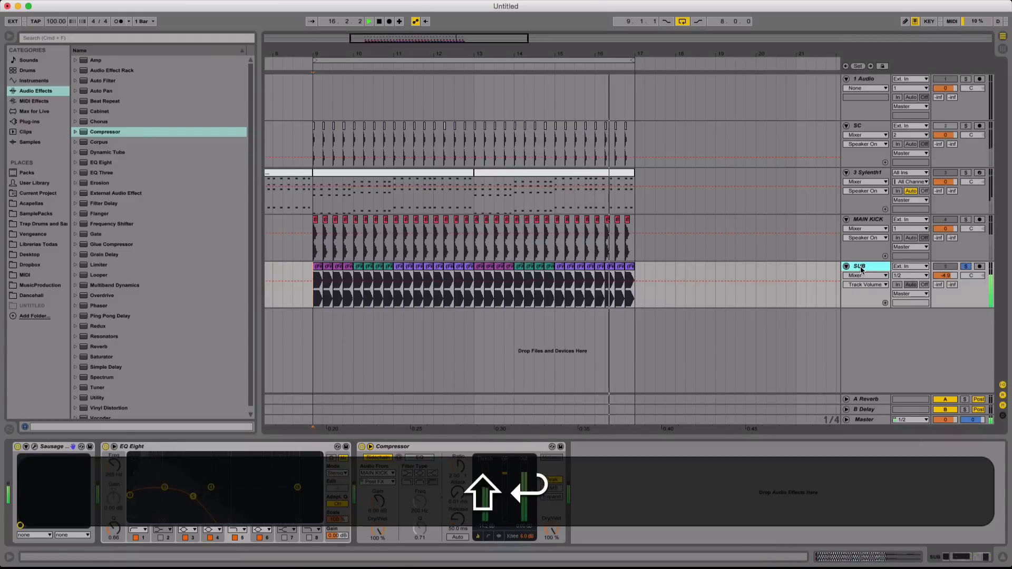
key("space")
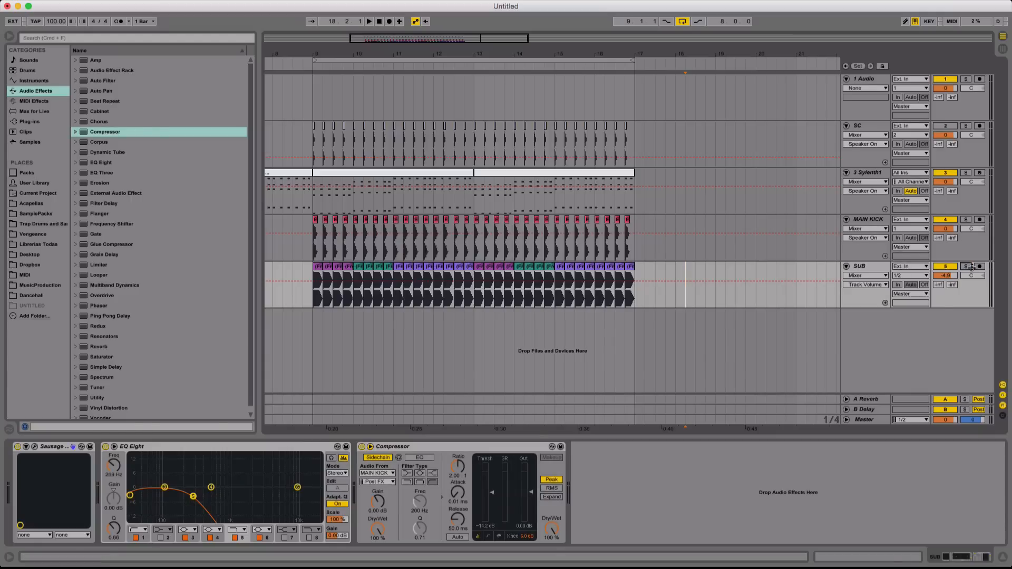
Solo the Sylenth1 track together with SUB, play both from bar 9, and clear the solos
left_click(967, 176)
key("space")
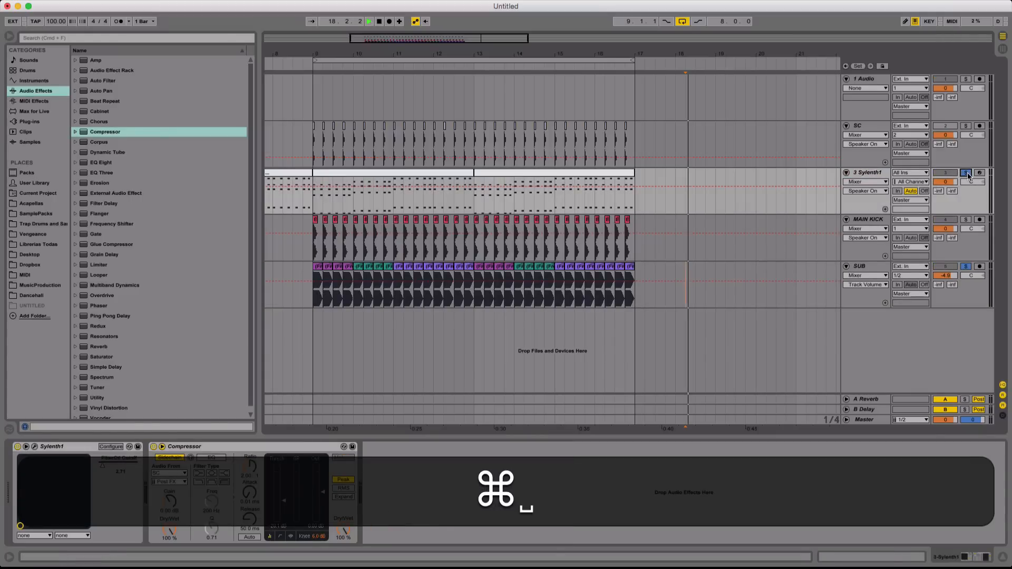
key("space")
left_click(440, 172)
key("space")
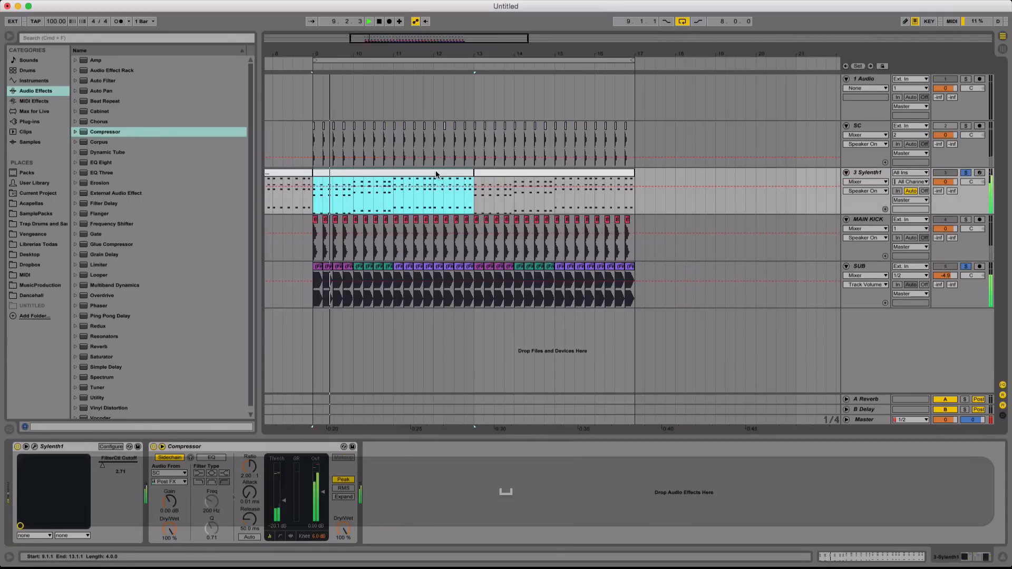
key("space")
left_click(968, 267)
Insert a new audio track and place it below the SUB track
left_click(884, 269)
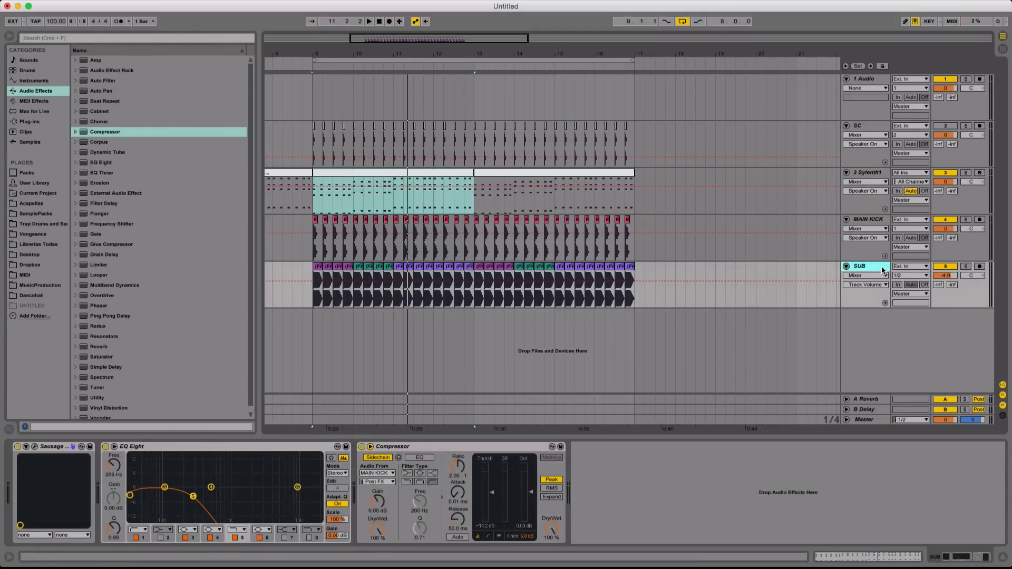
key("super+t")
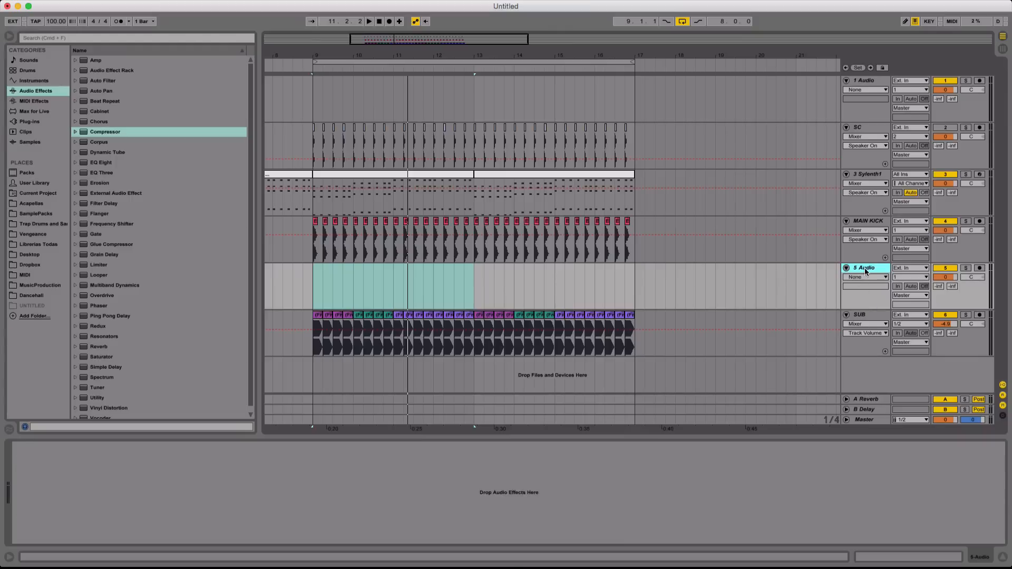
left_click_drag(864, 269, 868, 341)
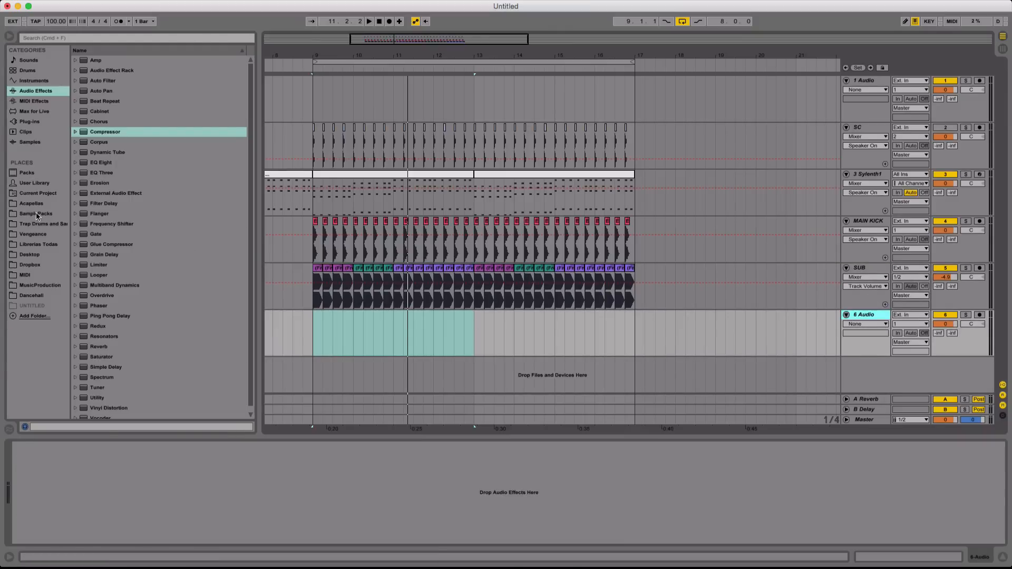
Search the Vengeance sample folder for "tom" and open VEH1 Percussion's VEH1 Tom folder
left_click(39, 234)
left_click(109, 40)
type("tom")
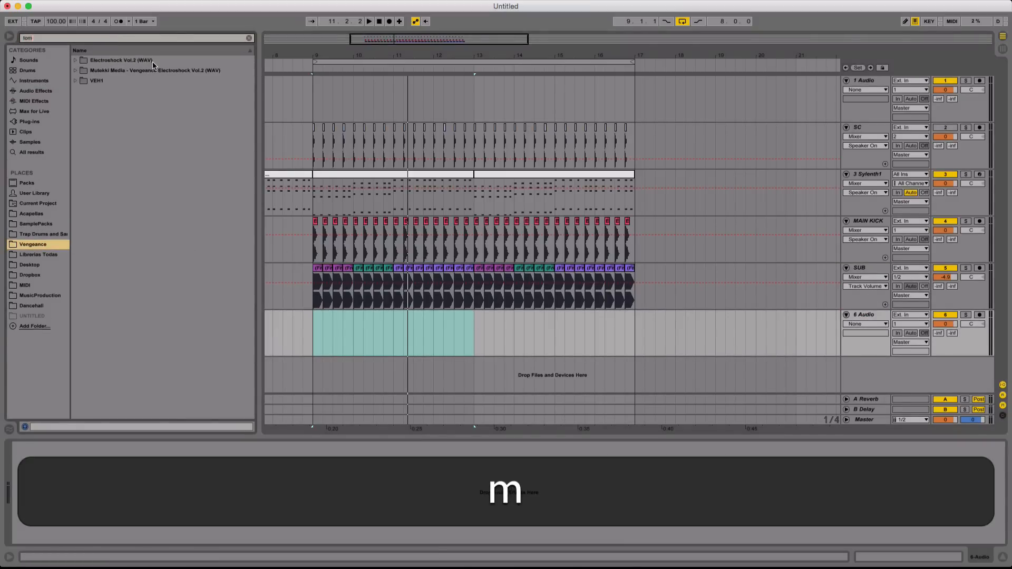
left_click(103, 81)
left_click(118, 91)
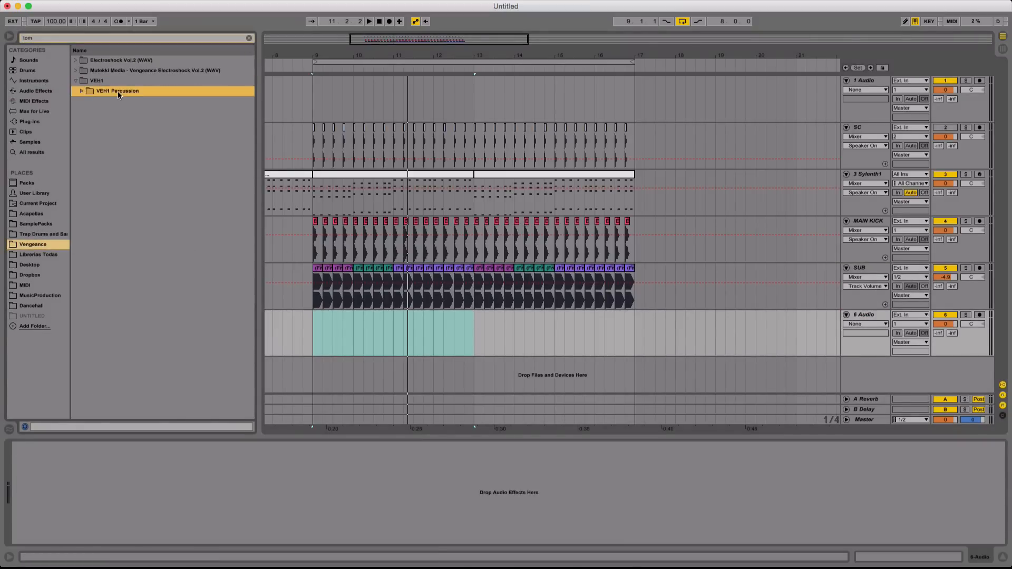
left_click(119, 101)
Audition several tom samples in the VEH1 Tom folder, from the high-numbered files back to the first ones
left_click(145, 269)
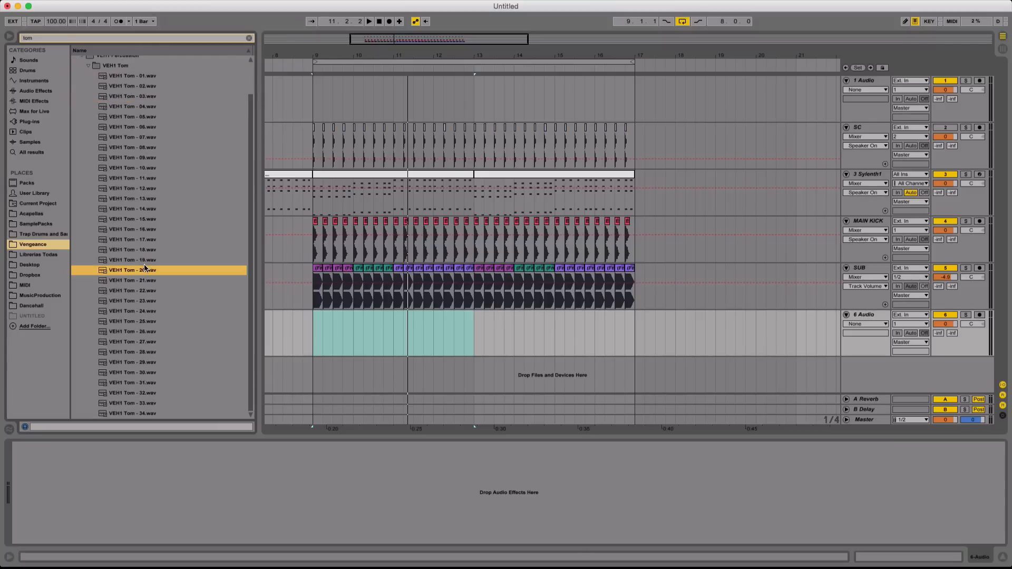
left_click(160, 345)
key("Up")
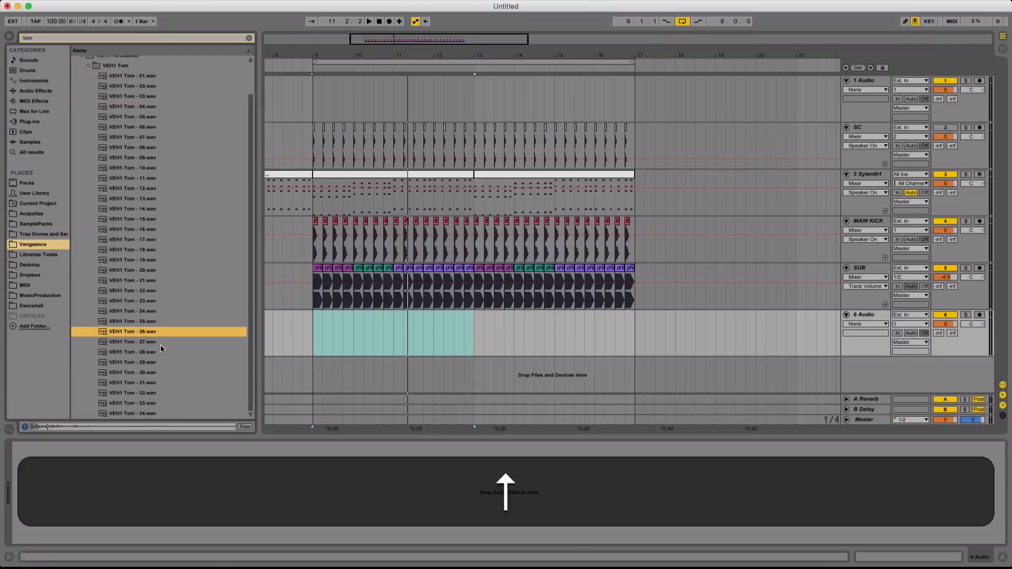
left_click(156, 383)
left_click(153, 407)
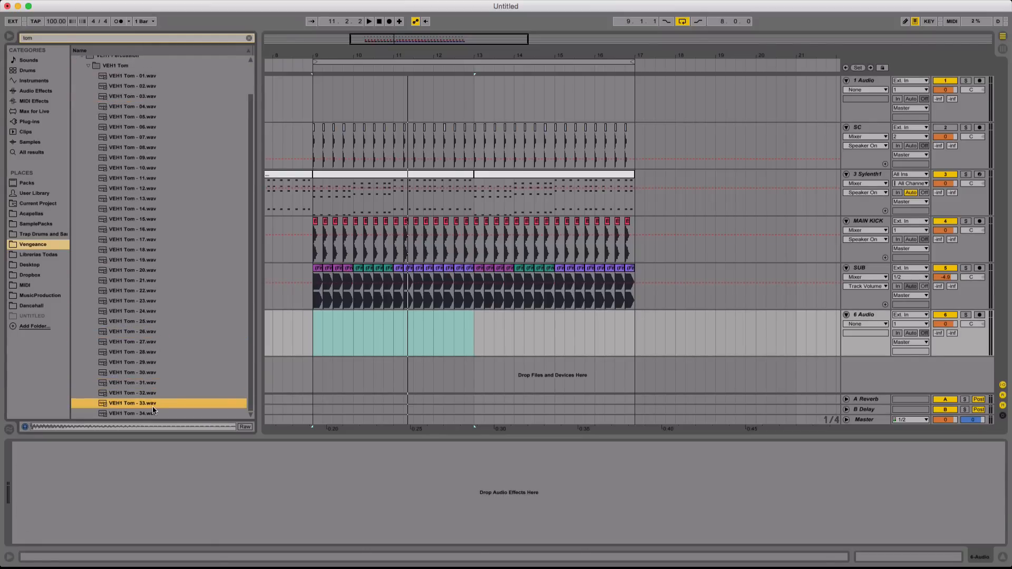
key("Up")
key("Up")
key("Up")
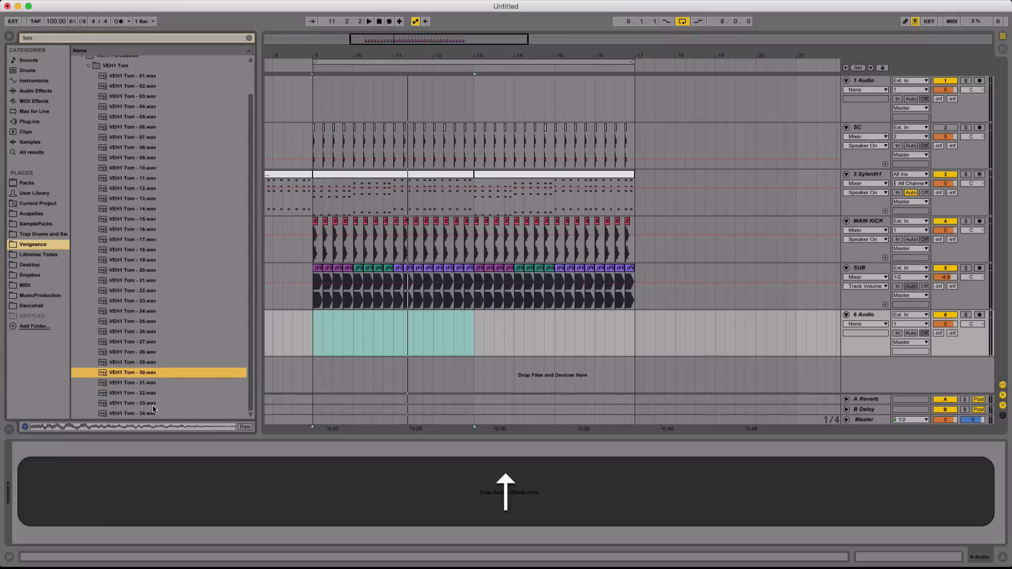
key("Up")
key("Up")
key("Up")
key("Up")
scroll(75, 240, "up", 2)
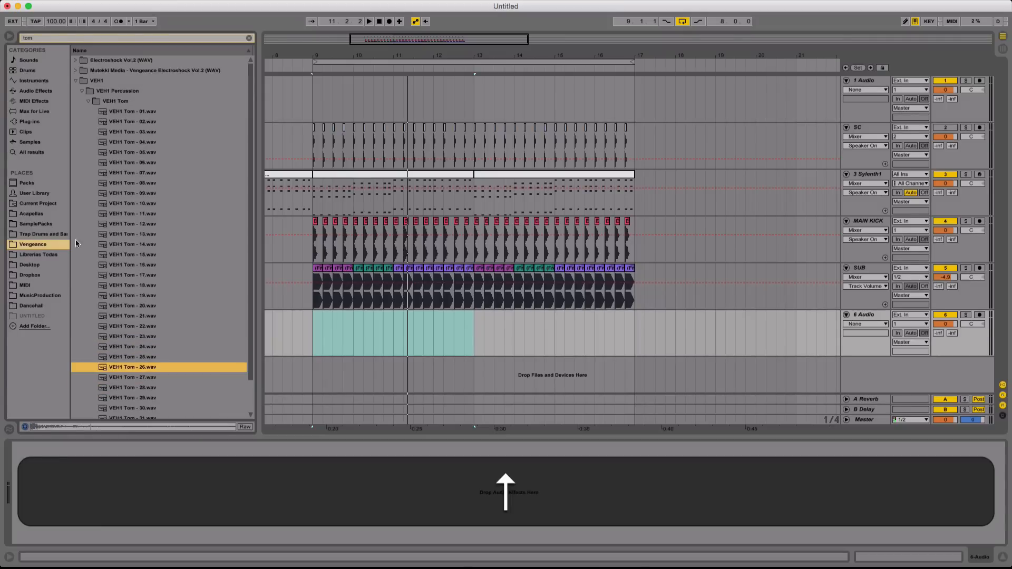
left_click(125, 151)
key("Up")
key("Up")
key("Up")
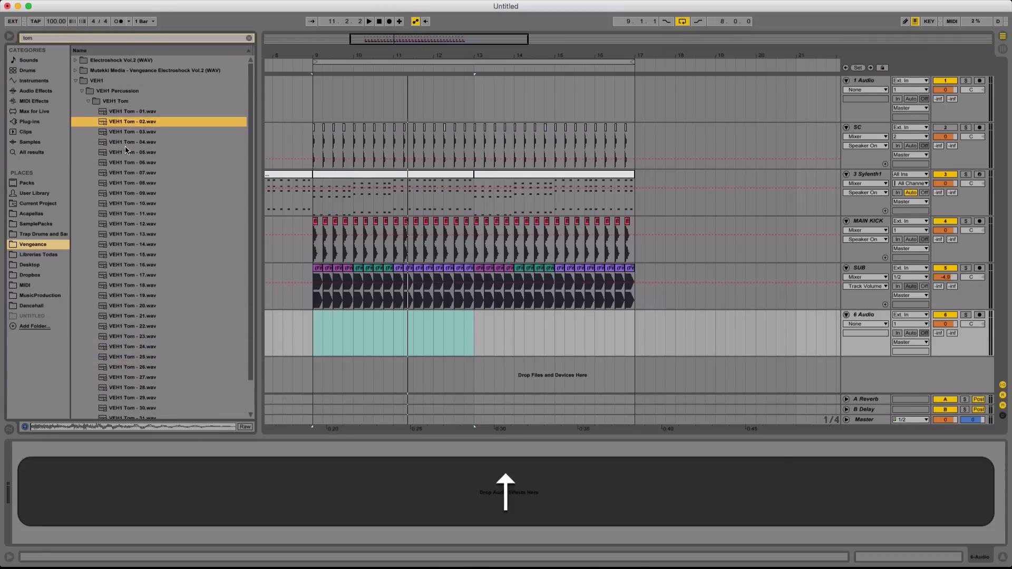
Compare the first VEH1 Tom samples and place VEH1 Tom - 02.wav on the new audio track at 9.3
key("Down")
key("Up")
key("Up")
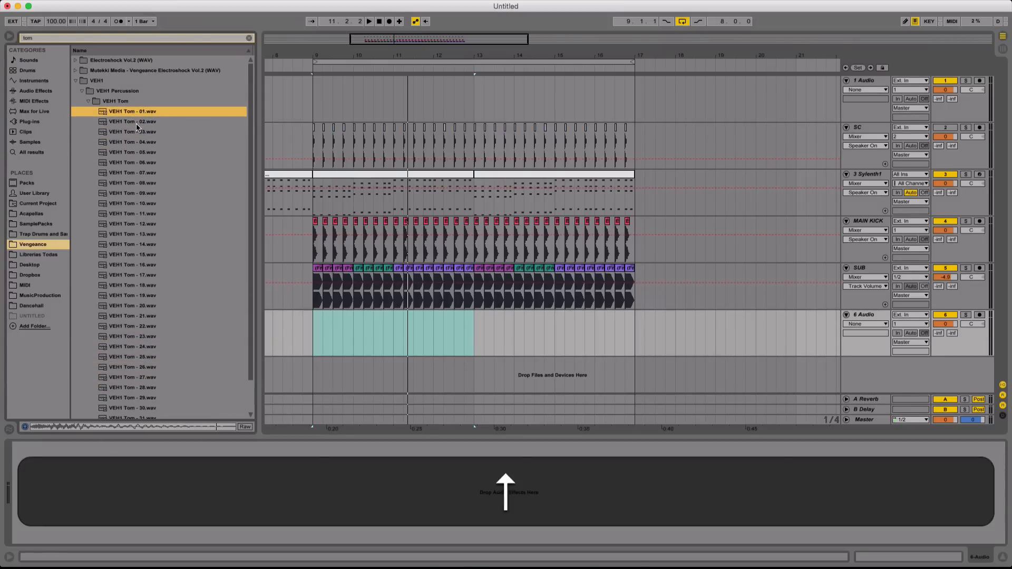
key("Down")
left_click_drag(136, 122, 333, 334)
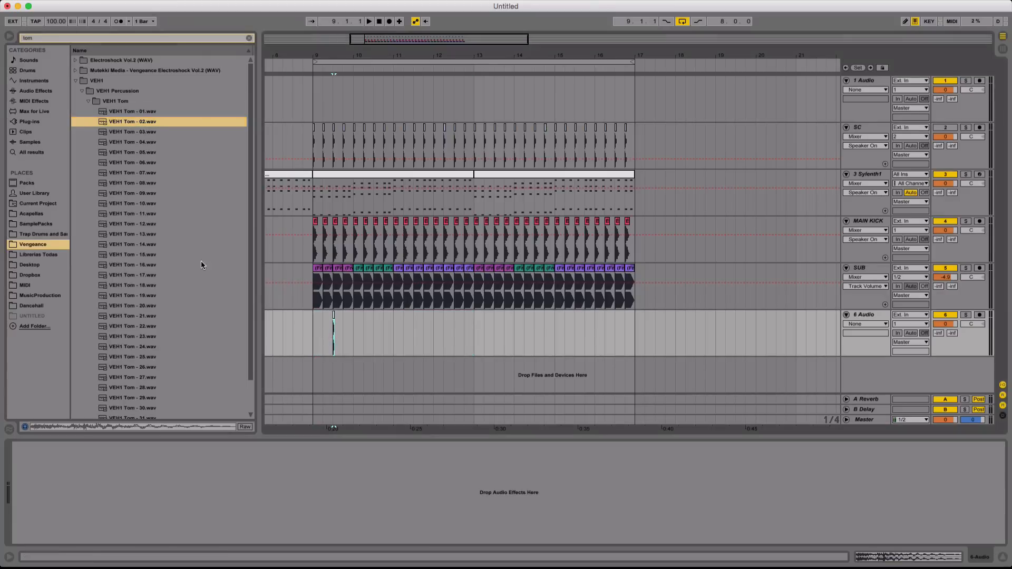
Audition the VEH1 Tom samples one after another, from the ones around VEH1 Tom - 09.wav down to VEH1 Tom - 28.wav
left_click(194, 263)
left_click(140, 206)
key("Down")
key("Down")
key("Down")
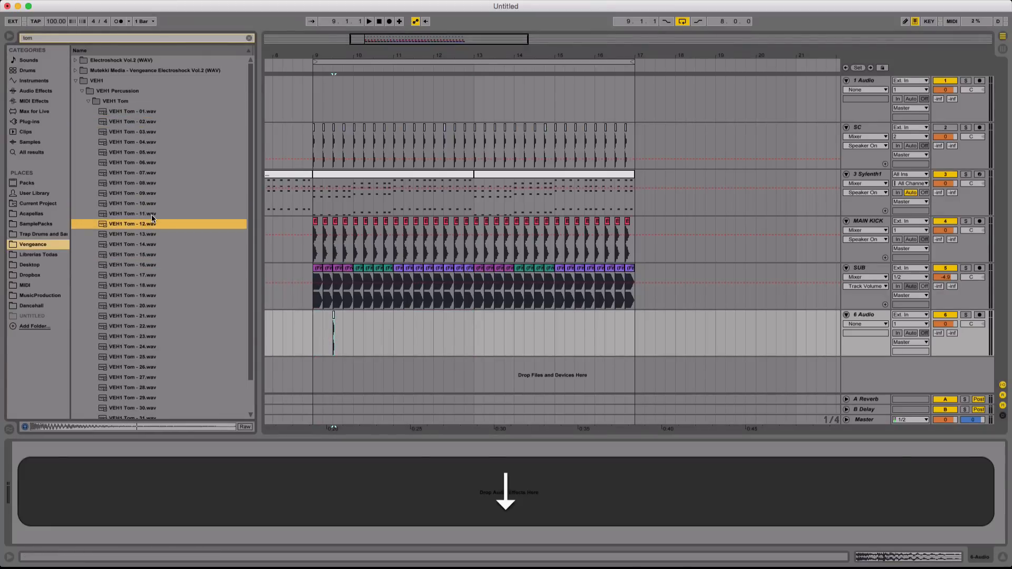
key("Down")
key("Down")
key("Down")
key("Down")
key("Down")
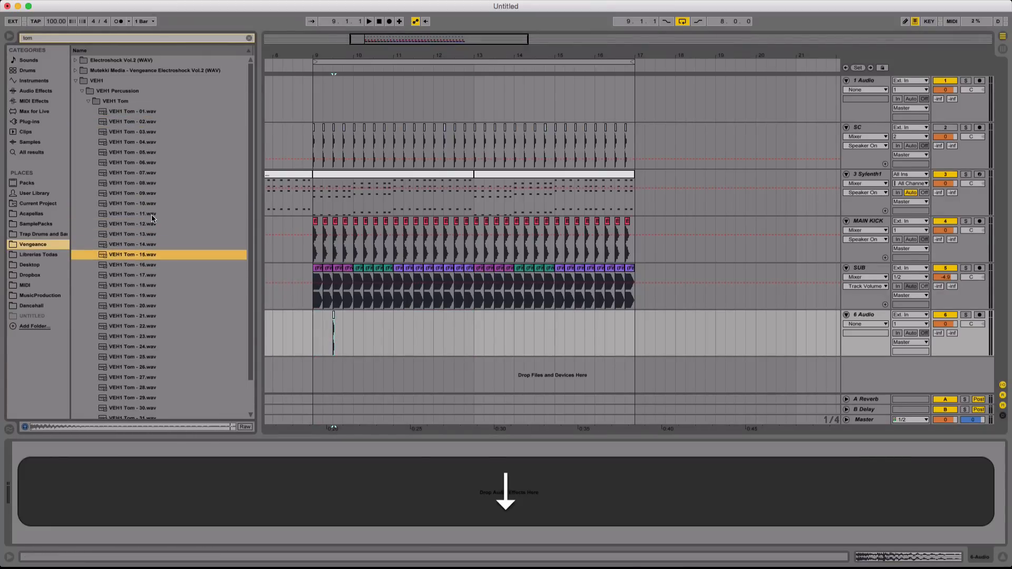
key("Down")
key("Down")
key("Down")
key("Down")
key("Down")
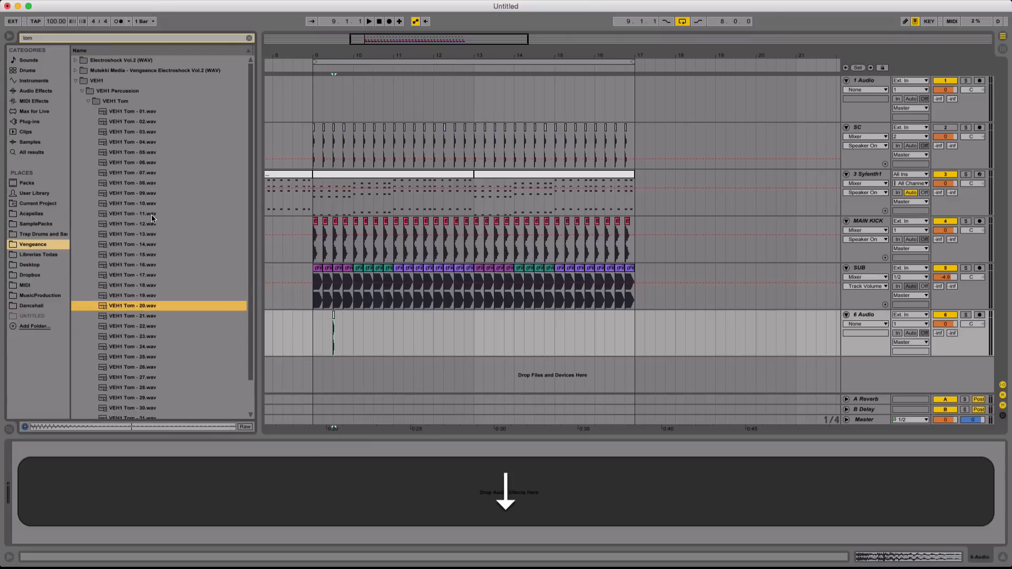
key("Down")
key("Down")
key("Down")
key("Down")
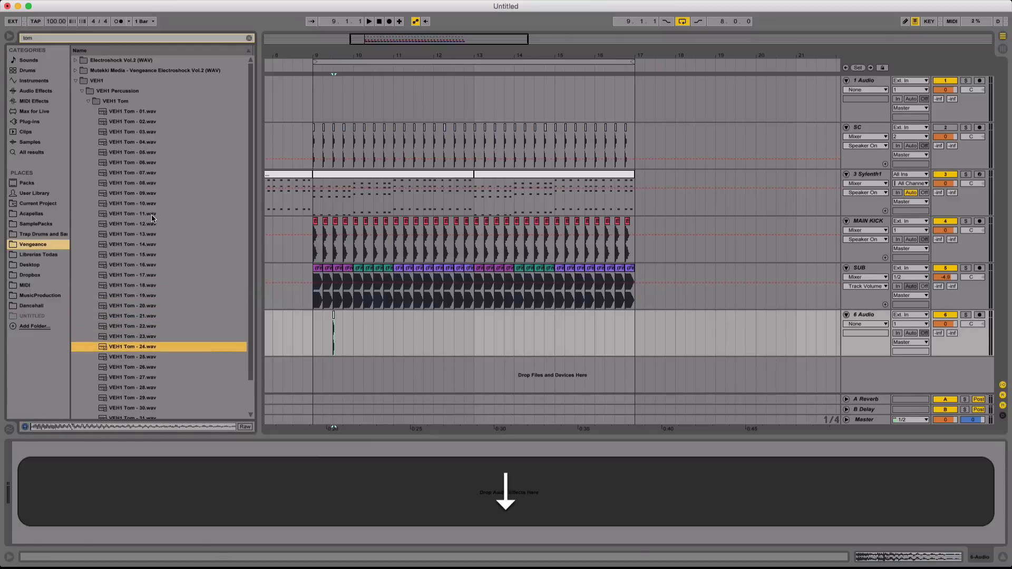
key("Down")
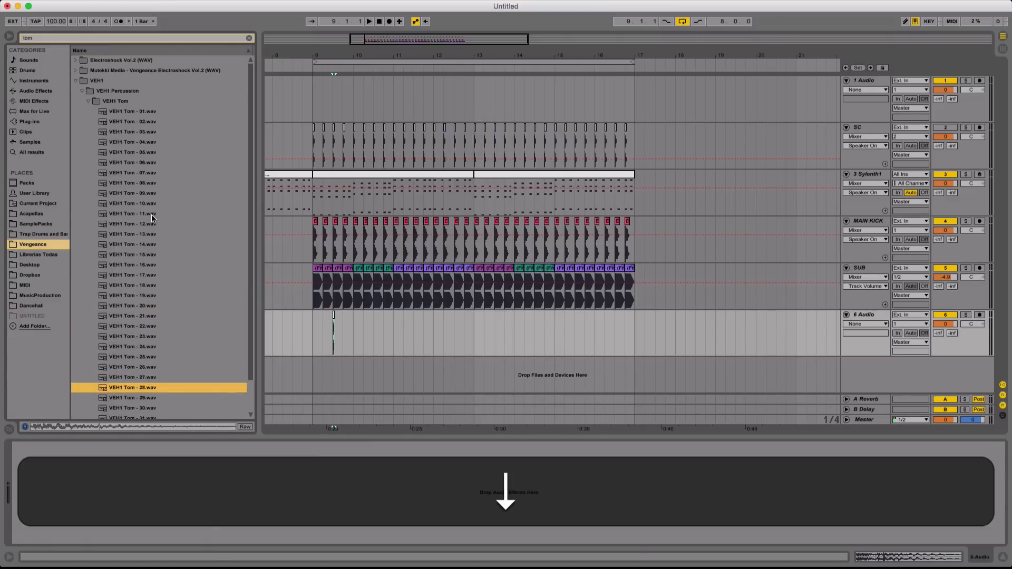
Compare VEH1 Tom - 01.wav, 02.wav and 03.wav by auditioning them repeatedly
left_click(141, 110)
key("Down")
key("Up")
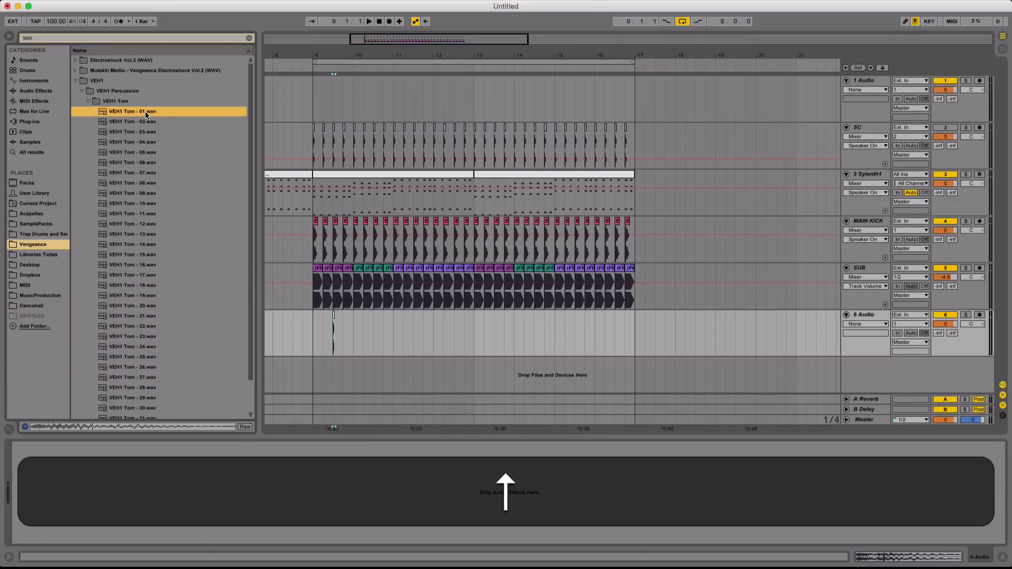
key("Down")
key("Down")
left_click(141, 110)
left_click(139, 124)
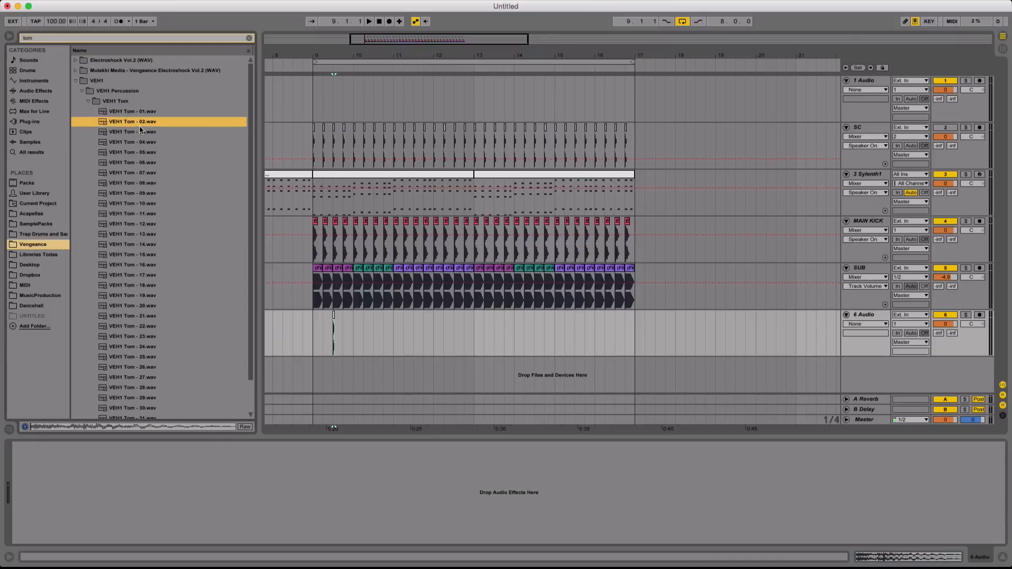
left_click(140, 130)
Place VEH1 Tom - 03.wav on a new audio track below the first tom track, starting at 9.4
left_click(864, 315)
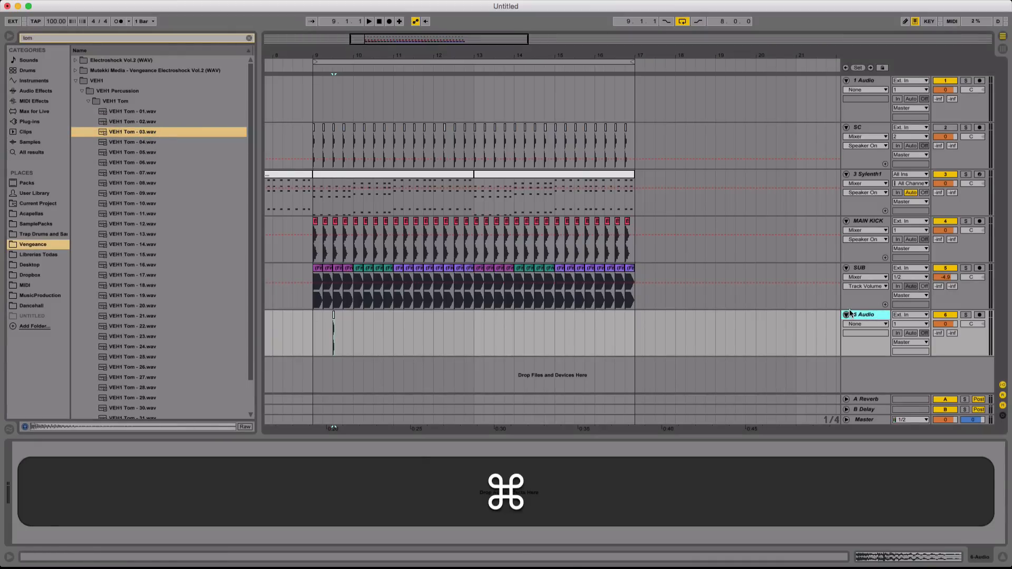
scroll(138, 136, "down", 2)
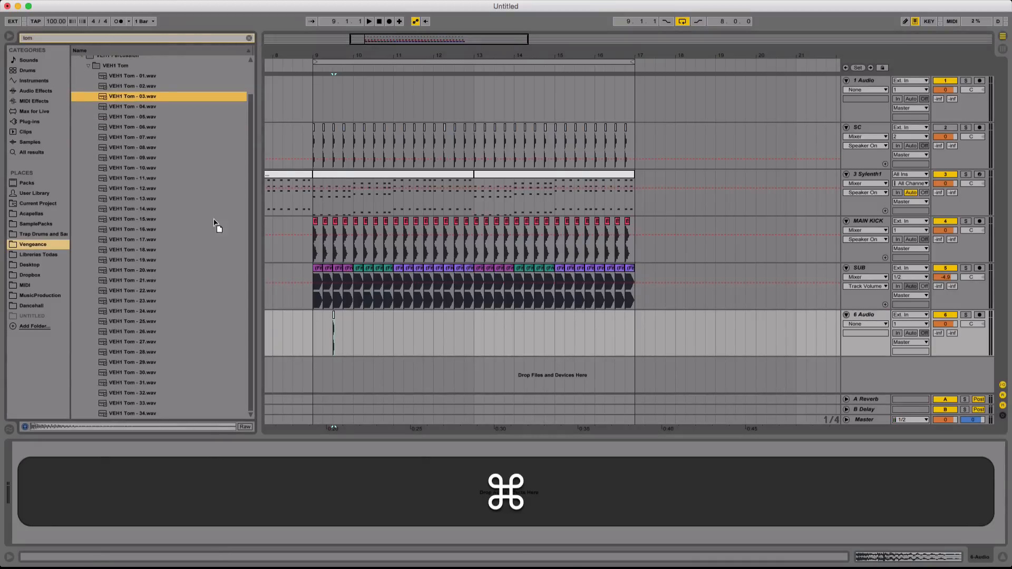
left_click_drag(215, 224, 346, 364)
left_click_drag(319, 53, 319, 158)
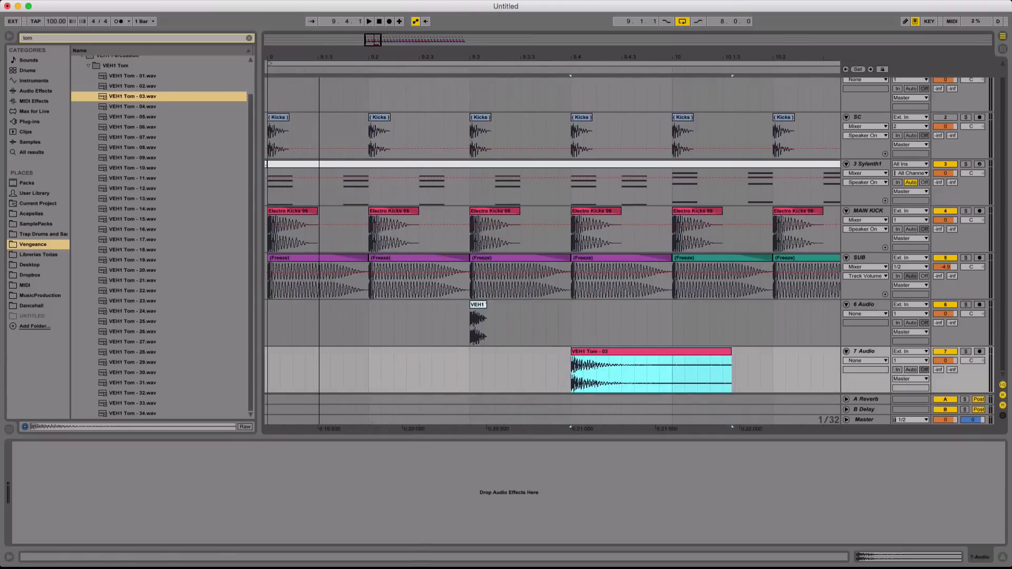
left_click_drag(526, 55, 554, 50)
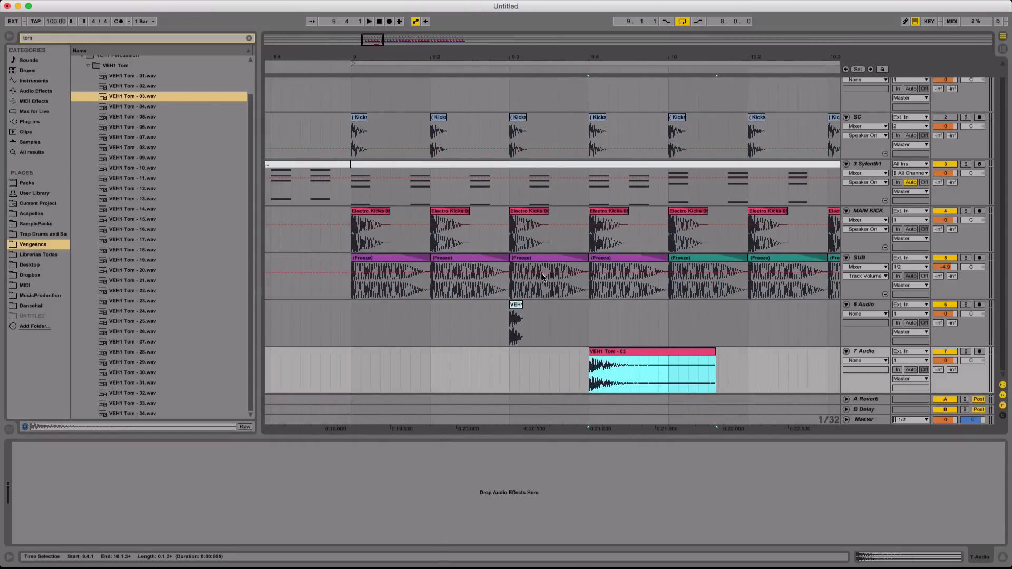
Move the first tom clip to 9.1.4 and the VEH1 Tom - 03 clip to 9.2.3, cutting off the latter's tail after 9.3
left_click(515, 316)
key("super+x")
left_click(409, 315)
key("super+v")
left_click_drag(630, 353, 514, 363)
left_click_drag(508, 364, 669, 368)
key("BackSpace")
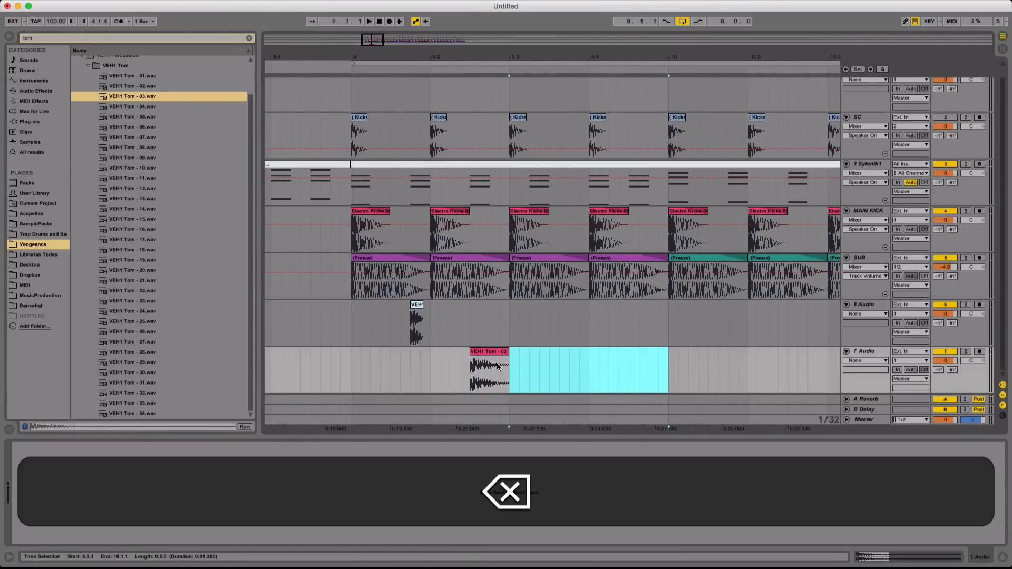
Lower both tom tracks to -1.6 dB and play them soloed with MAIN KICK from 9.1.1
left_click(348, 356)
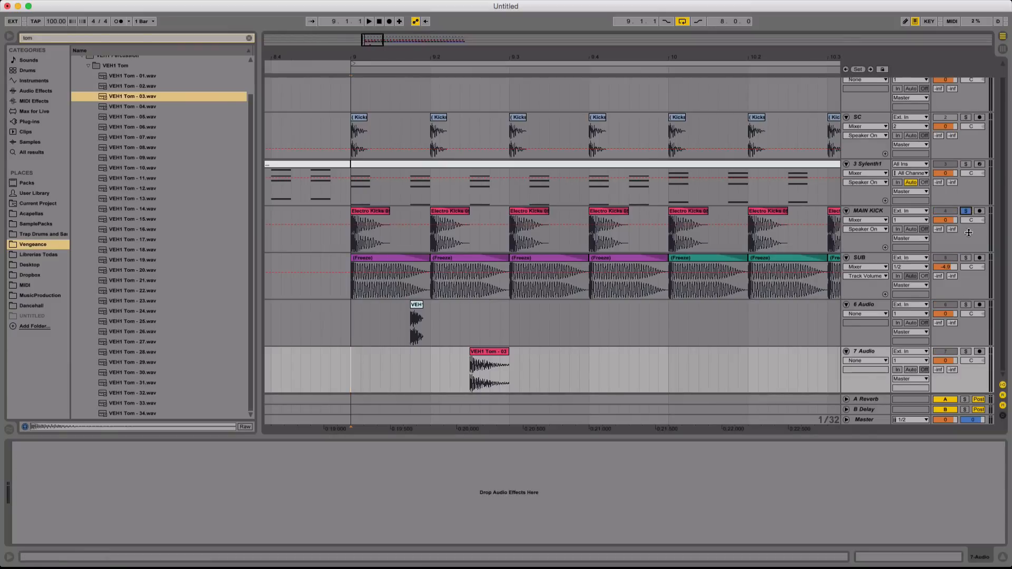
key("super")
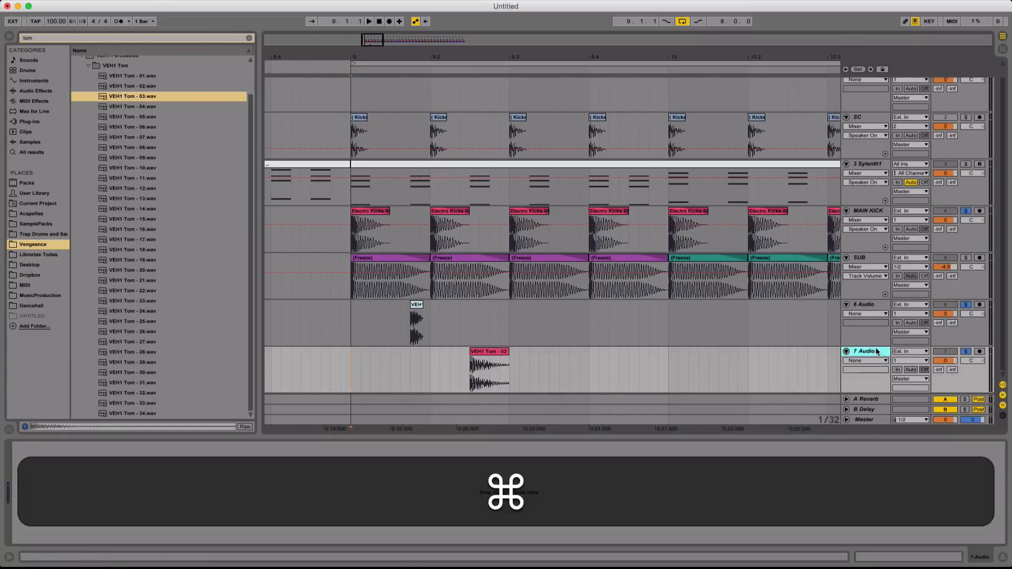
left_click(883, 309, "shift+super")
key("space")
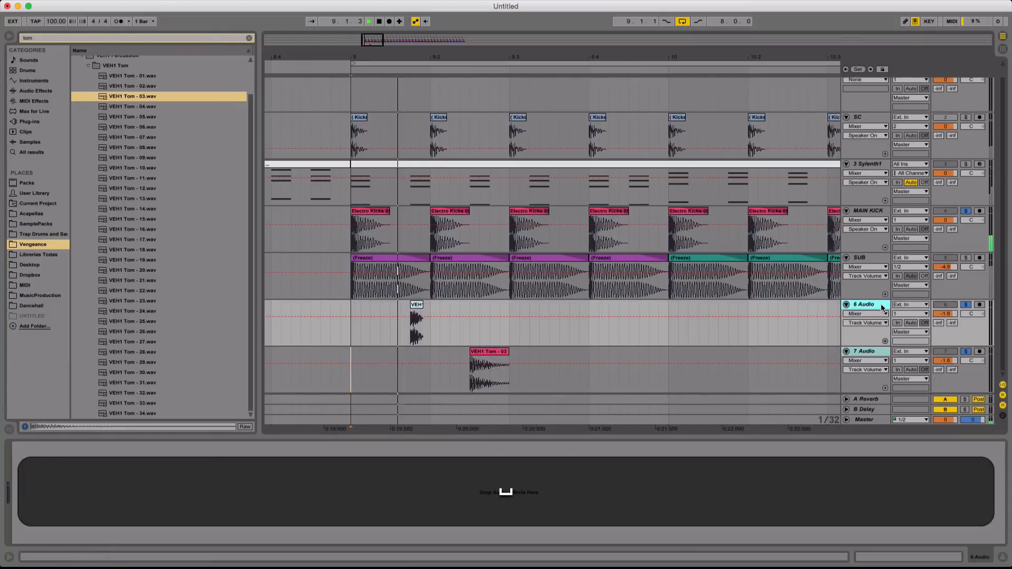
key("space")
Rename the two tom tracks as TOM and TOM 2
key("super+r")
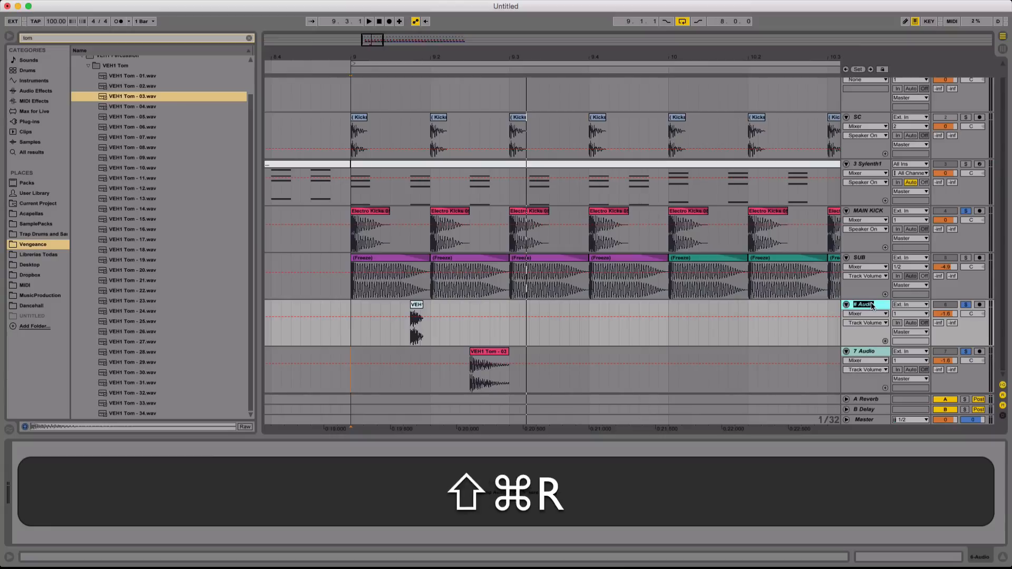
type("TOM")
key("shift+Return")
left_click(871, 351)
key("super+r")
type("TOM 3")
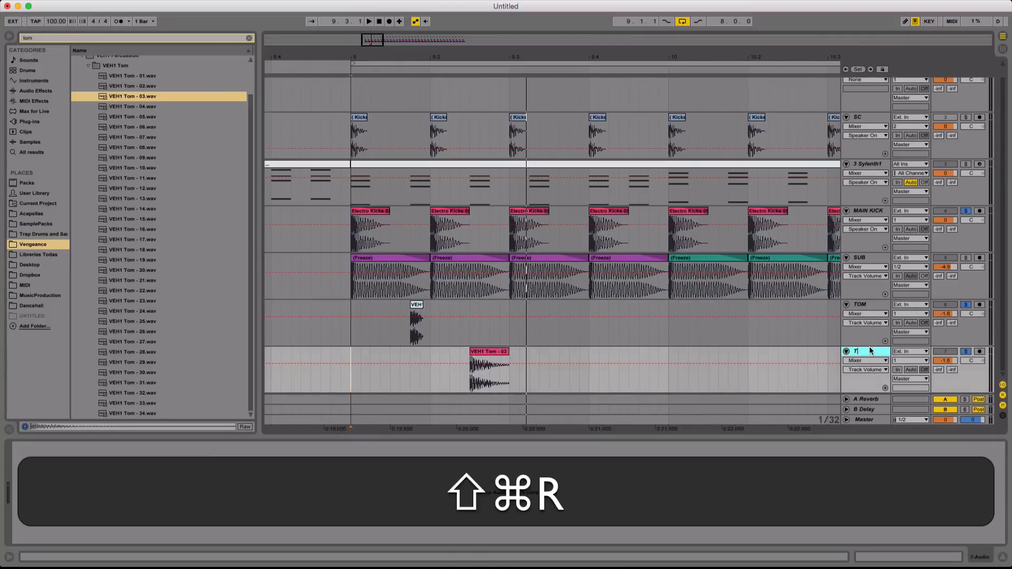
key("Return")
key("super+Return")
key("super+Right")
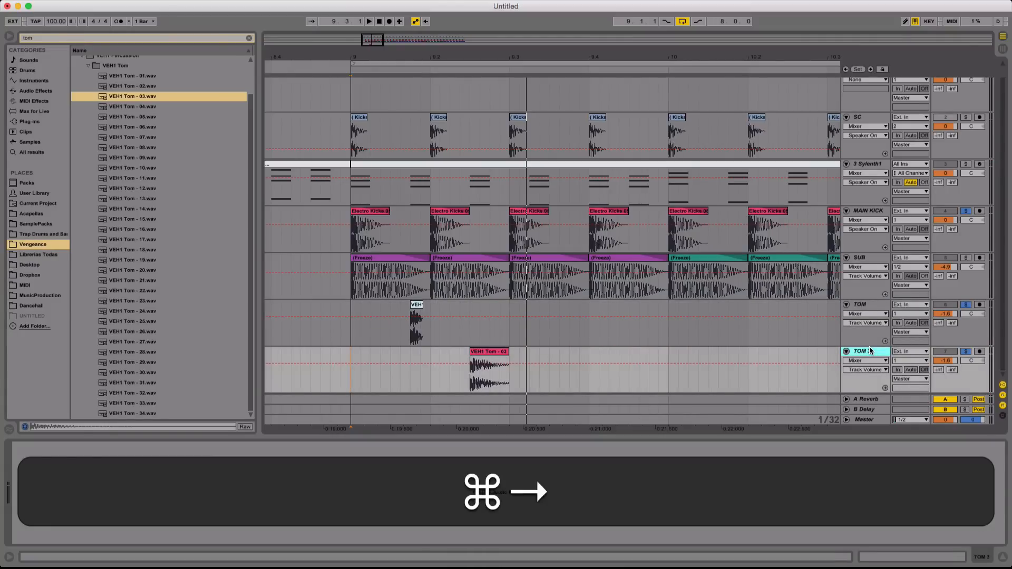
key("2")
Copy the TOM track's clip at 9.1.4 to 9.2.3 on the same track
left_click(417, 319)
key("super+c")
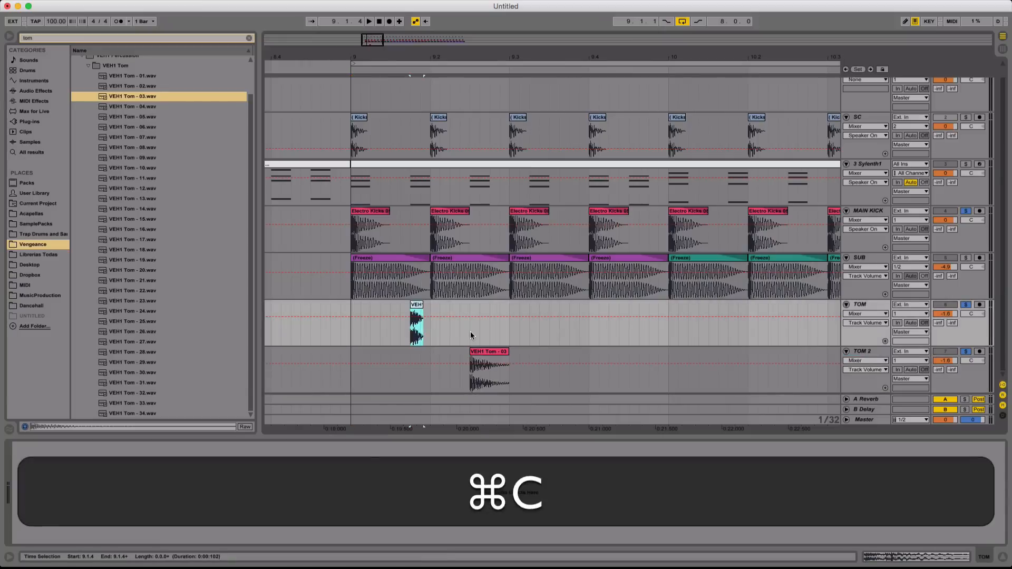
left_click(470, 331)
key("super+v")
Shorten the TOM 2 clip to end within 9.2.4 with a fade-out, and play the pattern from 9.1.1
key("BackSpace")
left_click_drag(491, 381, 498, 354)
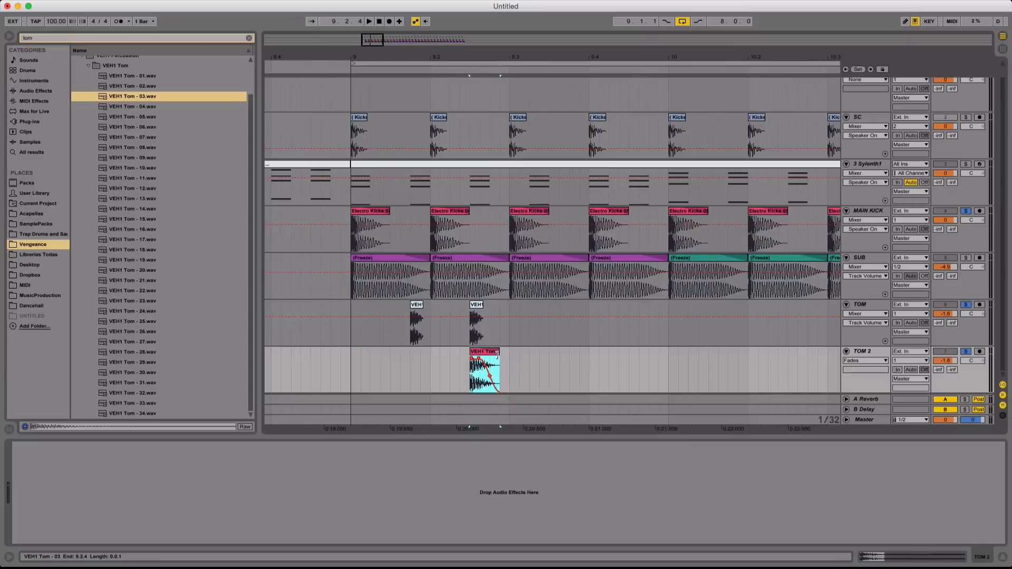
left_click(356, 362)
key("space")
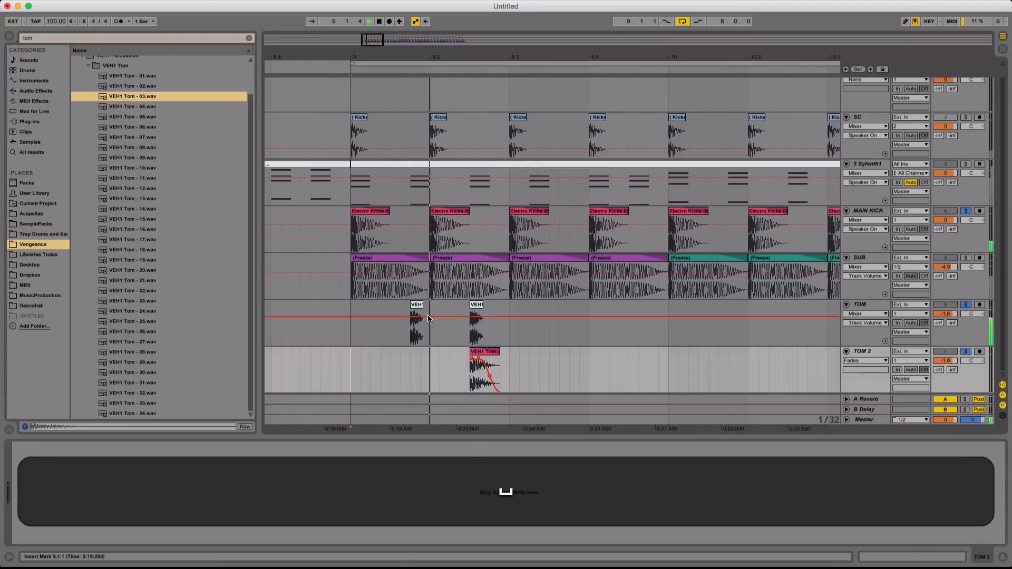
key("space")
Duplicate the two-beat pattern on TOM and TOM 2 repeatedly until it fills bars 9 to 17
left_click_drag(510, 363, 342, 322)
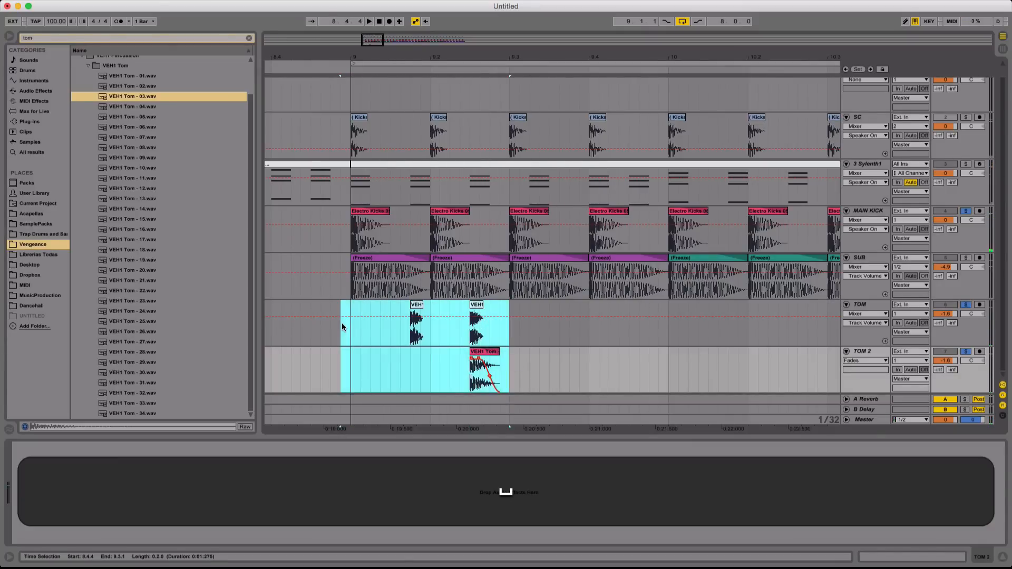
key("super+d")
key("super+d")
key("super+d")
key("super+d")
key("super+d")
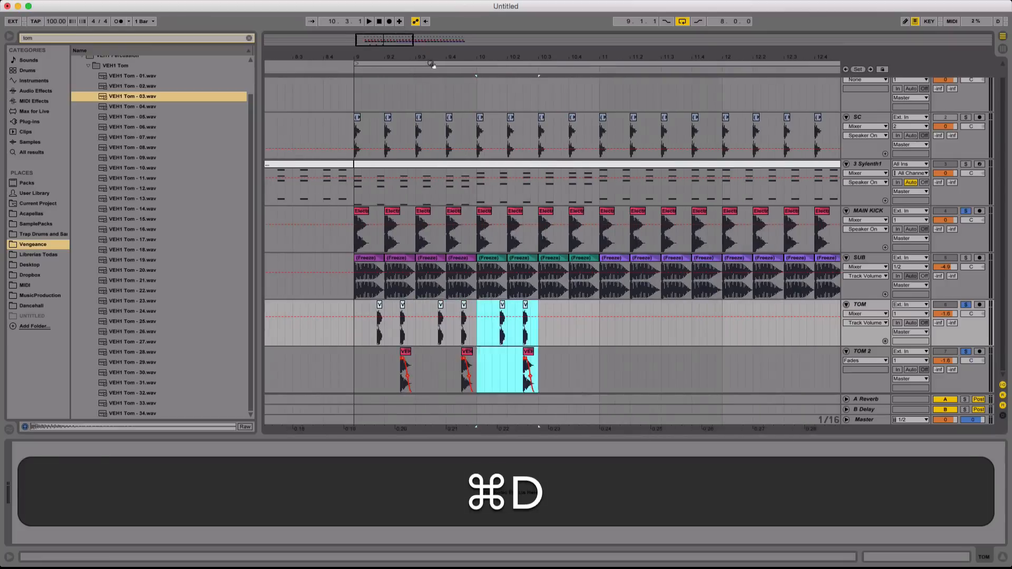
key("super+d")
key("super+d")
key("super+d")
key("super+d")
key("super+d")
key("super+d")
key("super+d")
key("super+d")
key("super+d")
left_click_drag(615, 57, 478, 34)
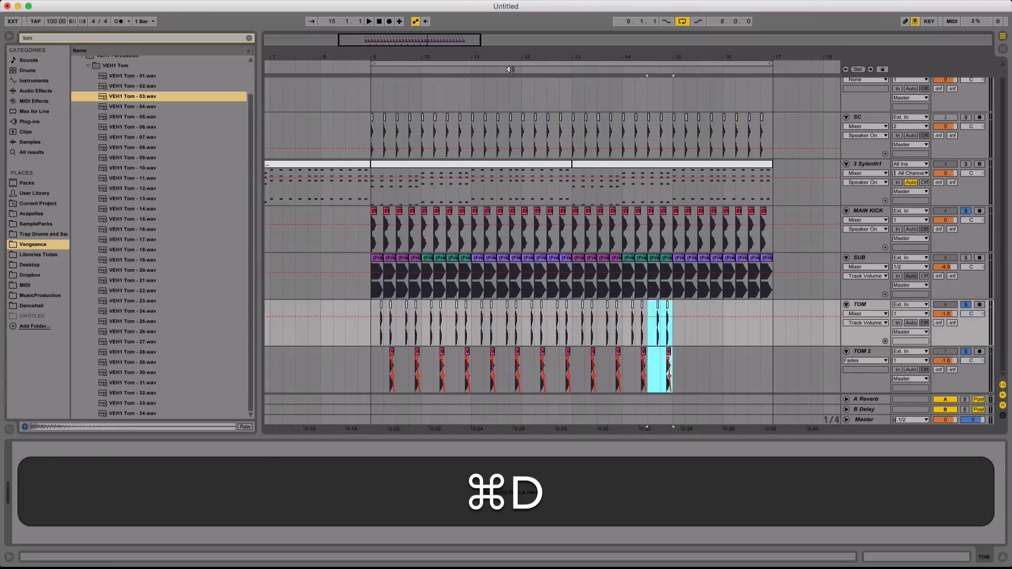
key("super+d")
Fold all the tracks in the arrangement and play the soloed kick and tom groove from 9.1.1
left_click(372, 340)
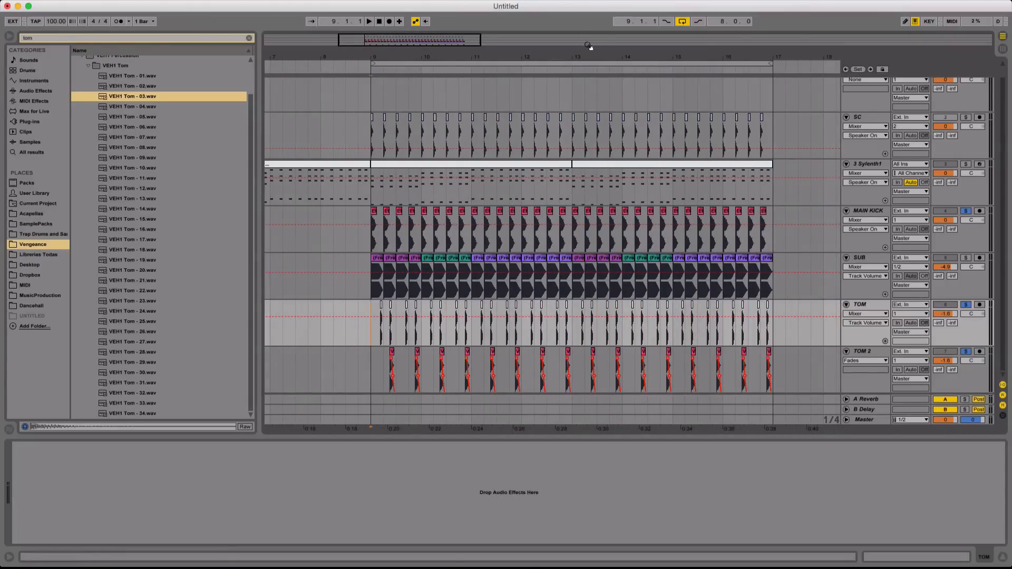
left_click_drag(805, 57, 805, 77)
key("alt")
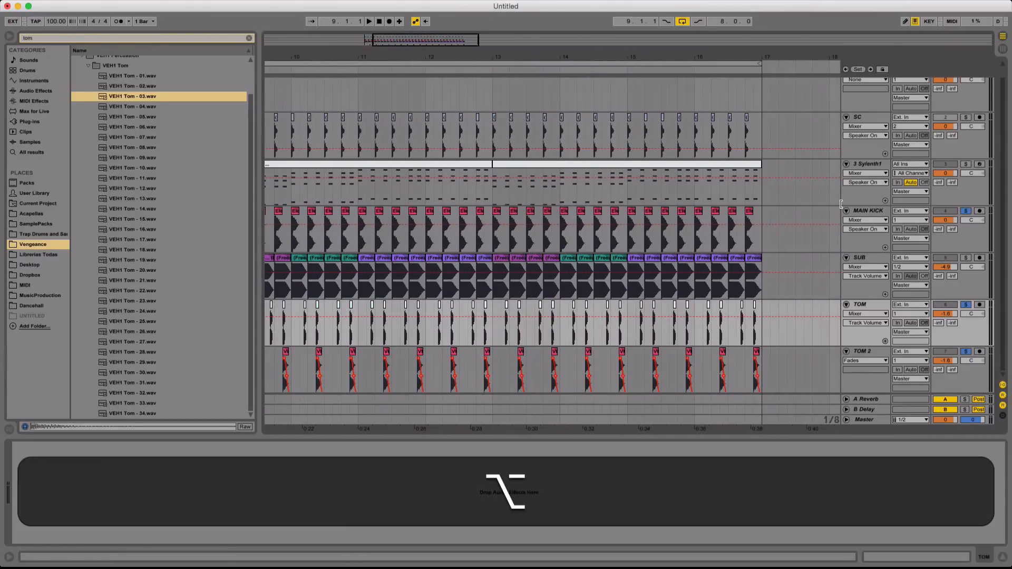
left_click(847, 211, "alt")
key("minus")
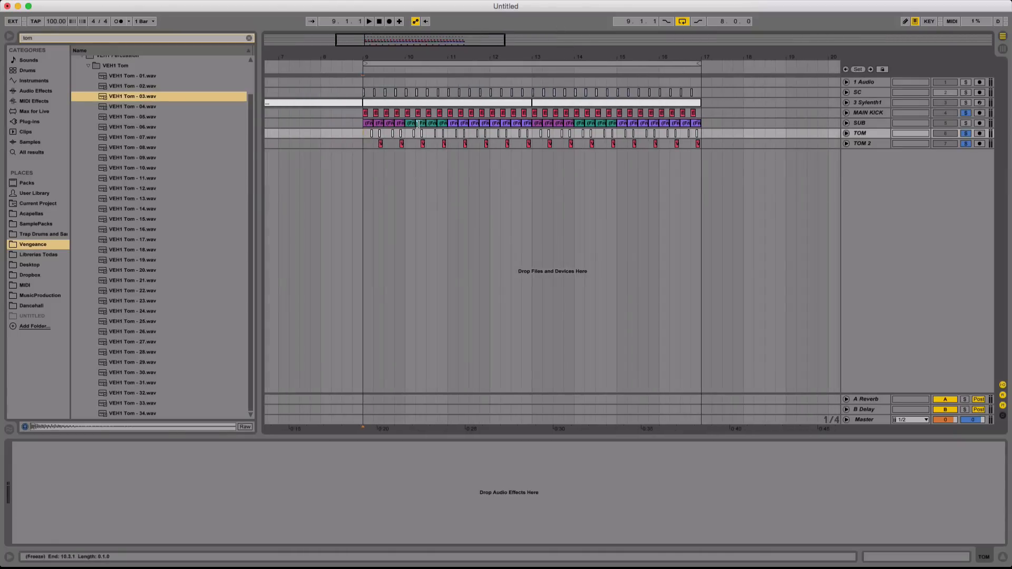
key("space")
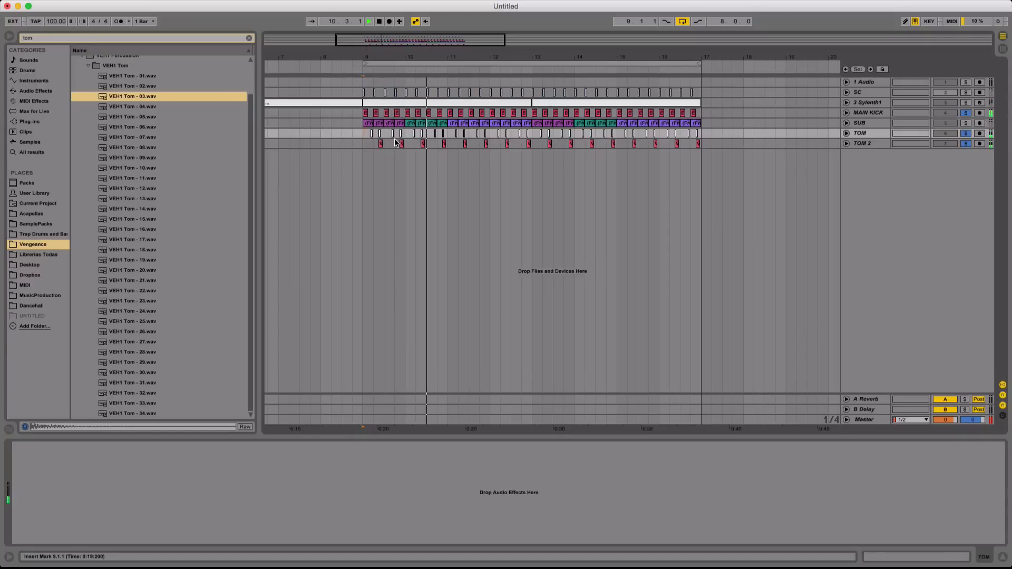
key("super")
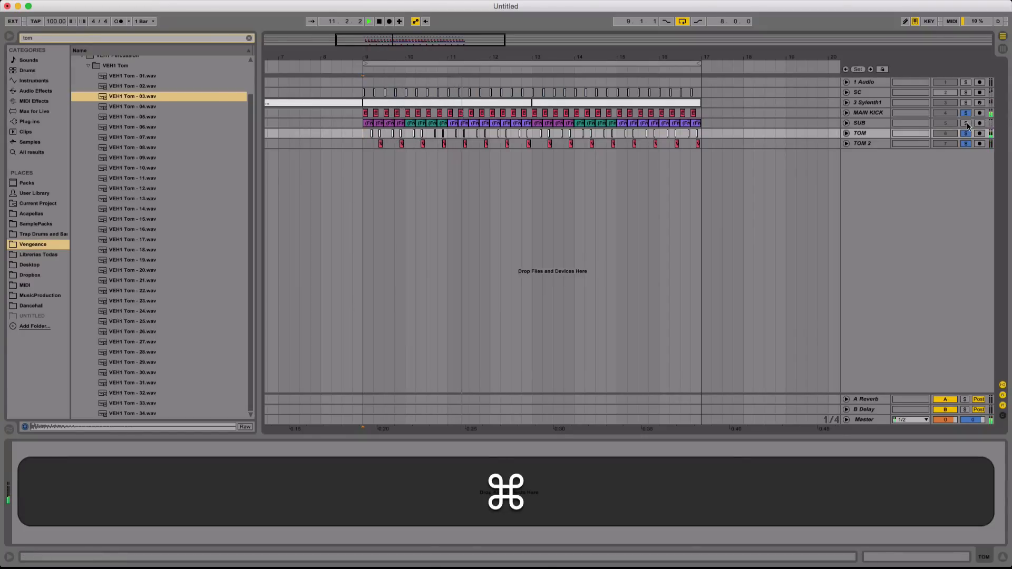
key("space")
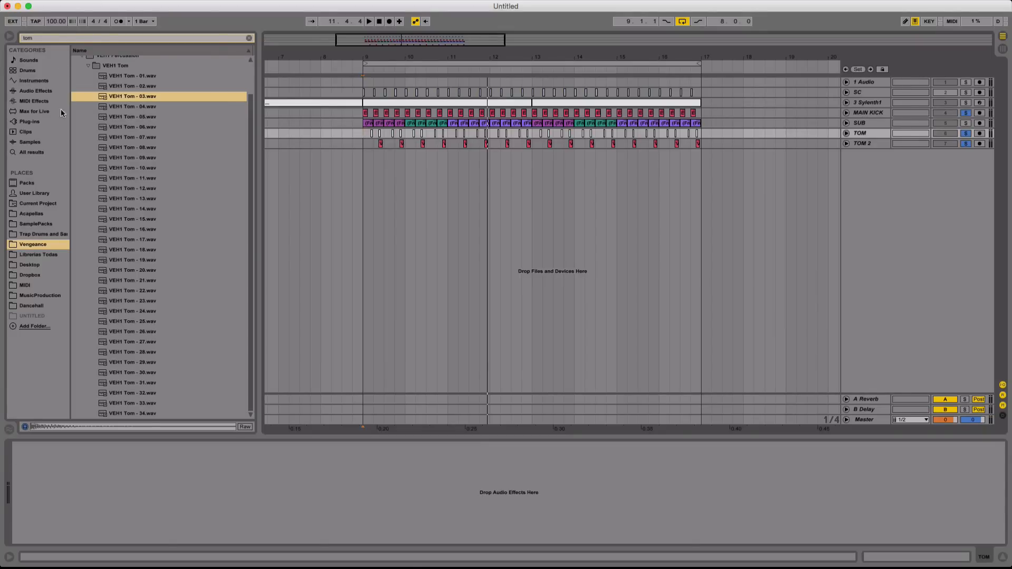
Clear the tom search in the browser and open the Librerias Todas sample folder
scroll(169, 160, "up", 2)
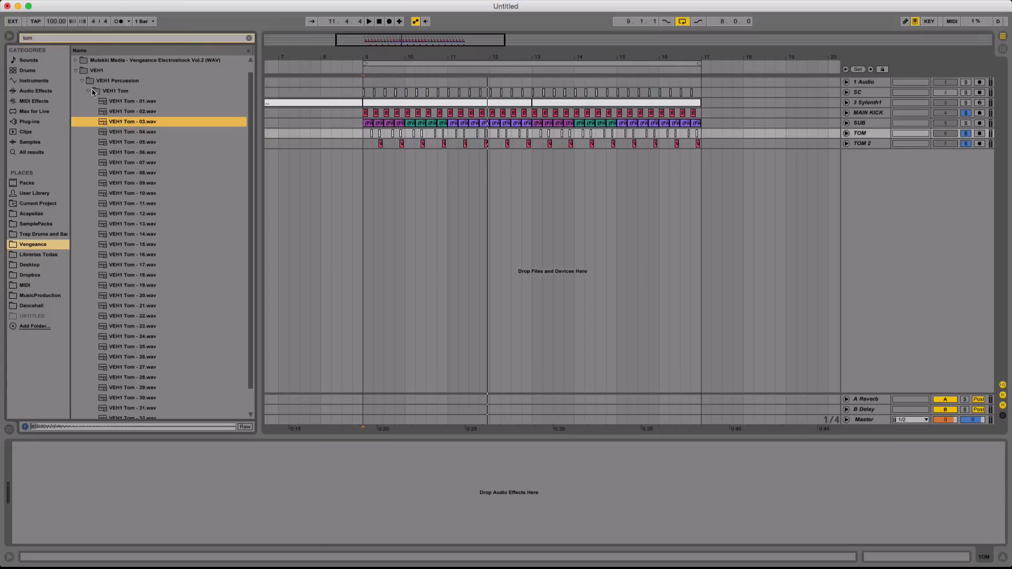
left_click(92, 90)
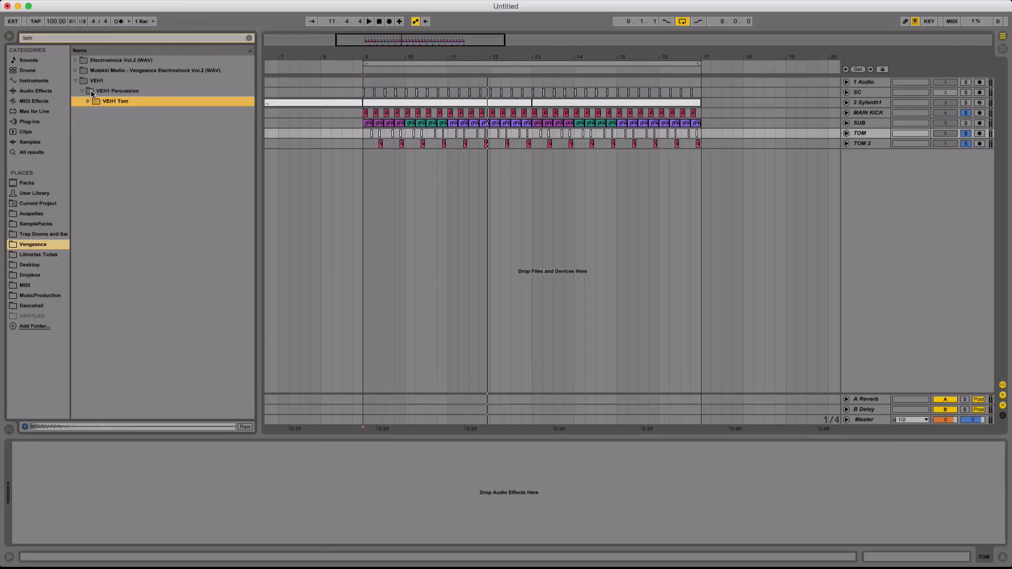
left_click(250, 38)
left_click(43, 225)
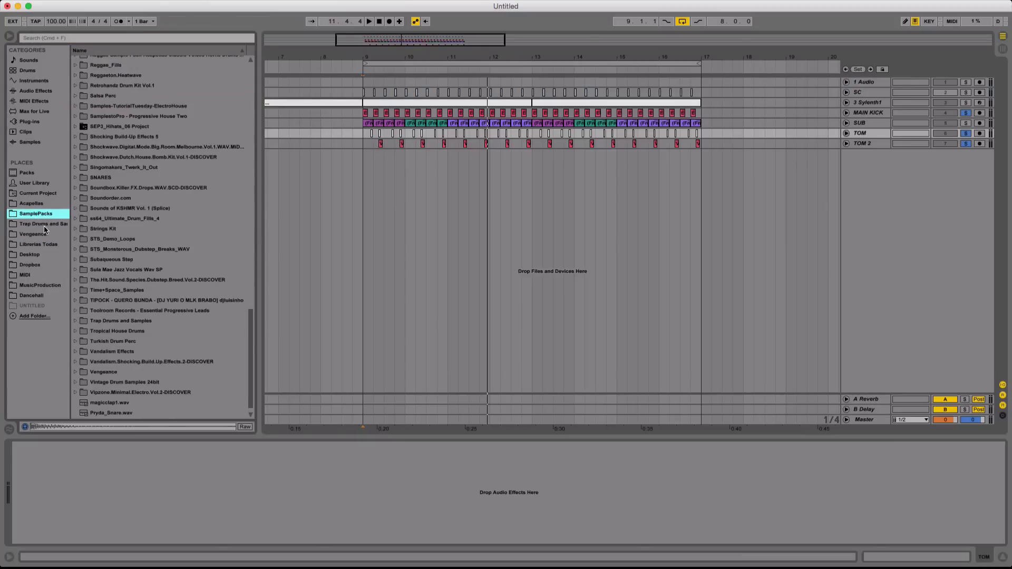
left_click(43, 245)
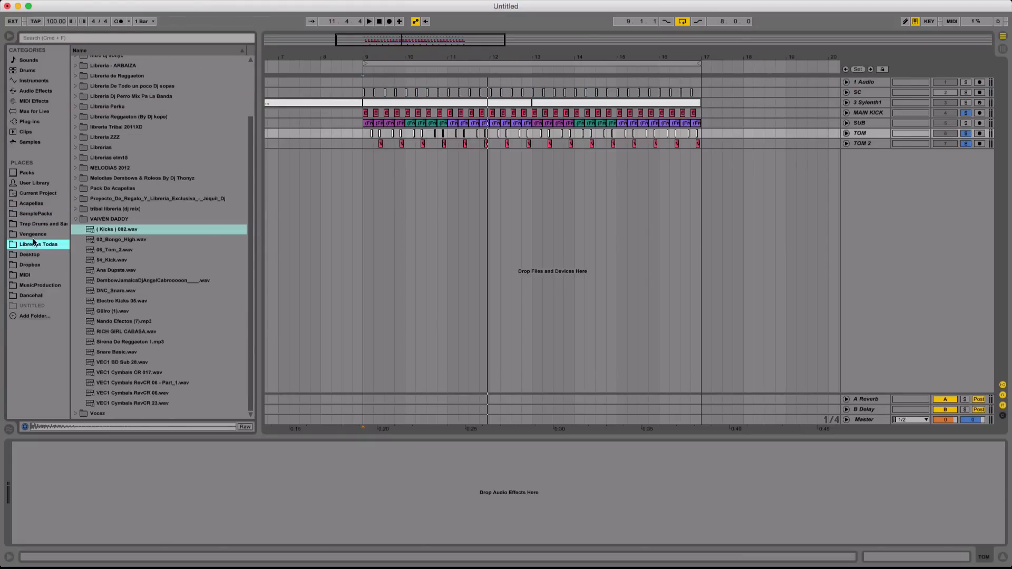
Audition samples in the VAIVEN DADDY folder and place the DembowJamaica loop on a new audio track at 9.1.1
key("Down")
key("Down")
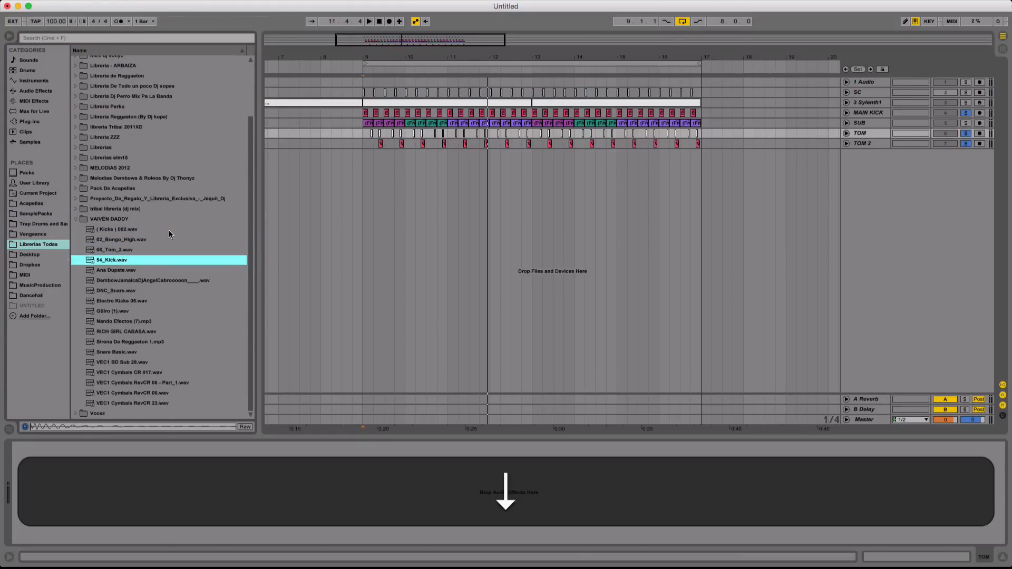
key("Down")
key("Down")
key("Down")
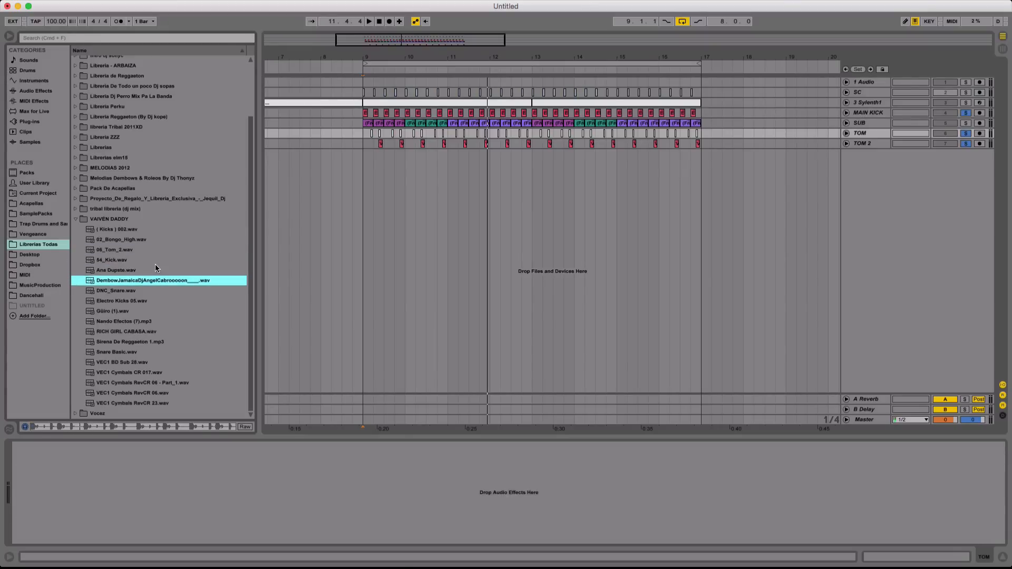
left_click_drag(160, 283, 363, 187)
Audition further VAIVEN DADDY samples and place RICH GIRL CABASA.wav on another new audio track at 9.1.1
key("Down")
key("Down")
key("Down")
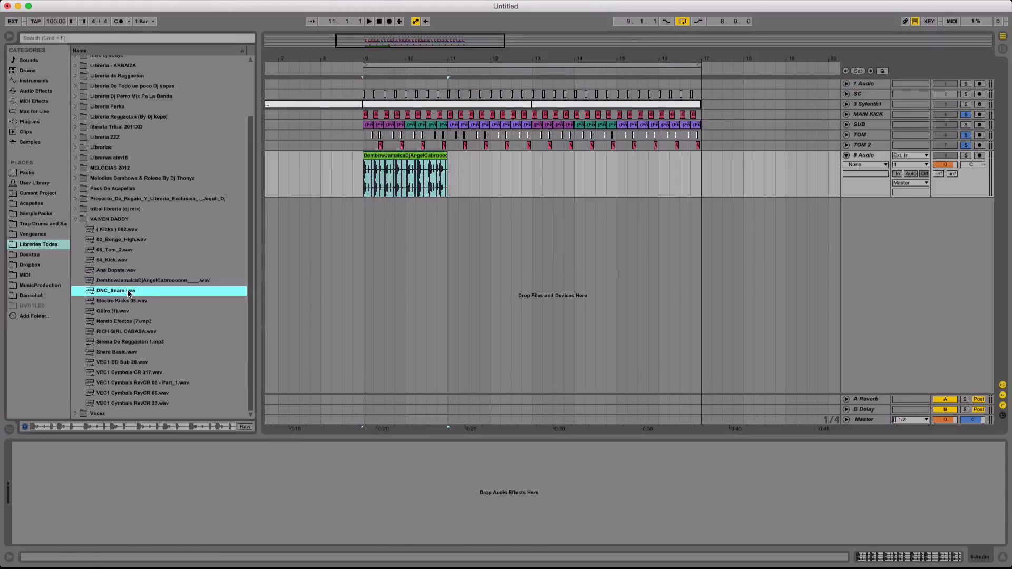
key("Down")
key("Down")
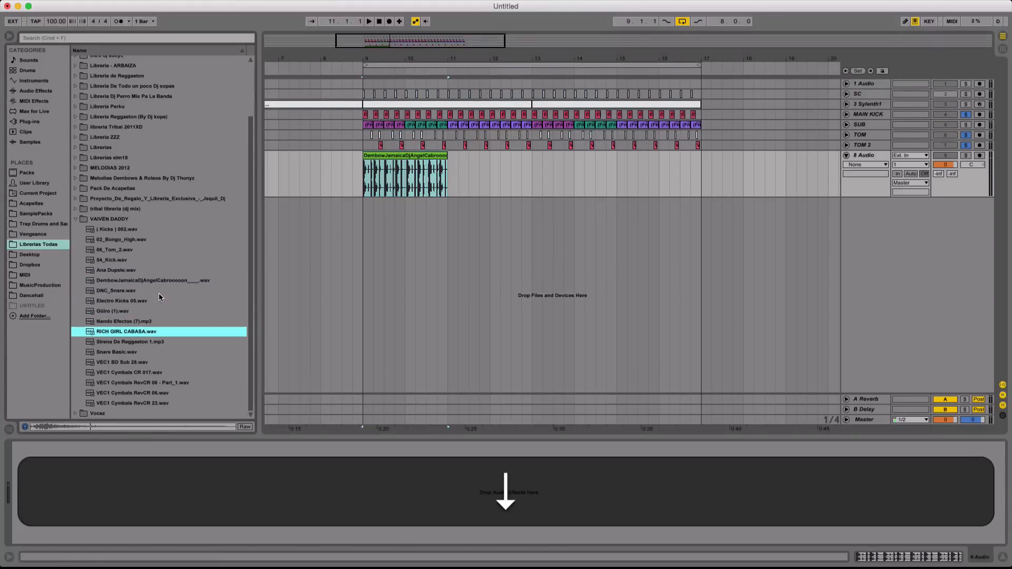
left_click_drag(145, 332, 363, 213)
Move the DembowJamaica loop clip on its track to start at bar 17
left_click(389, 162)
left_click_drag(389, 161, 730, 171)
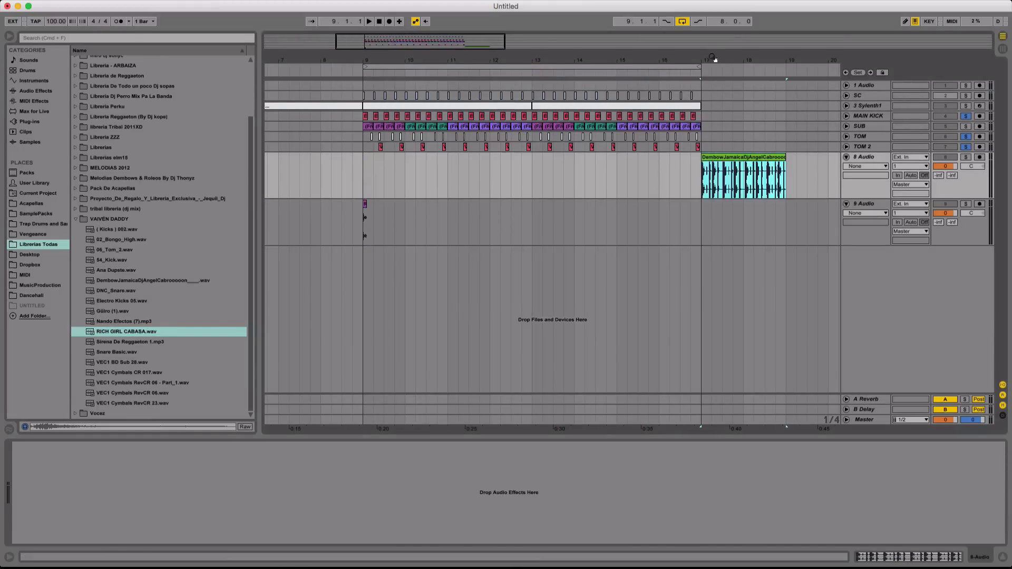
left_click_drag(714, 60, 682, 65)
Solo and play the cabasa track from 9.1.1, and duplicate its hit onto every beat of bar 9
left_click(352, 210)
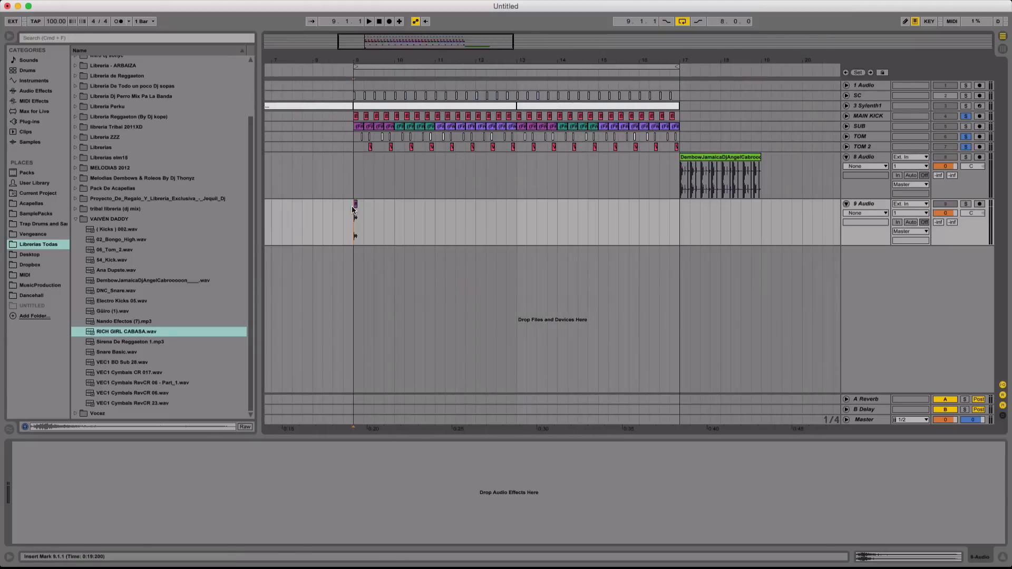
left_click_drag(356, 53, 349, 73)
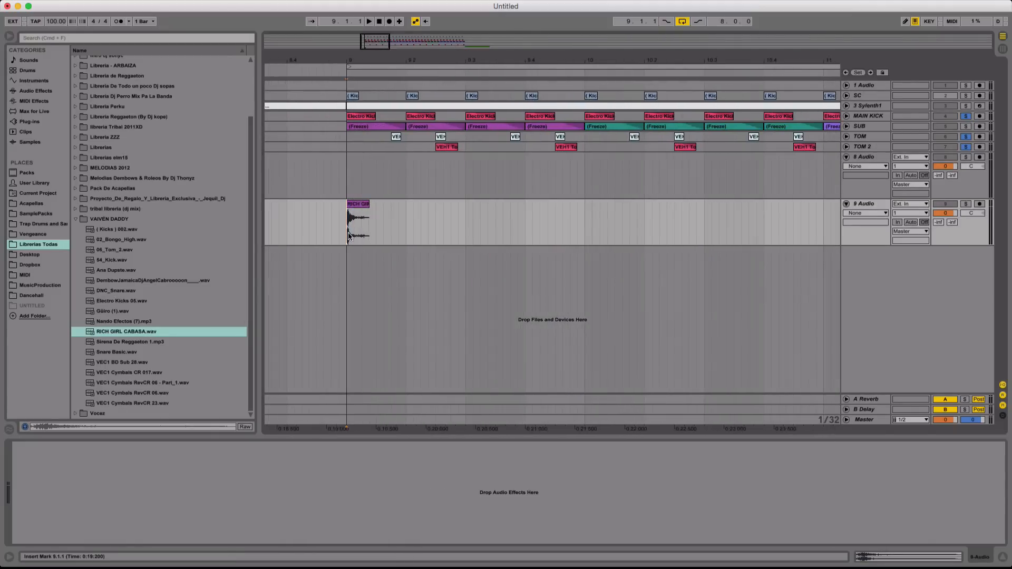
left_click(965, 204)
key("space")
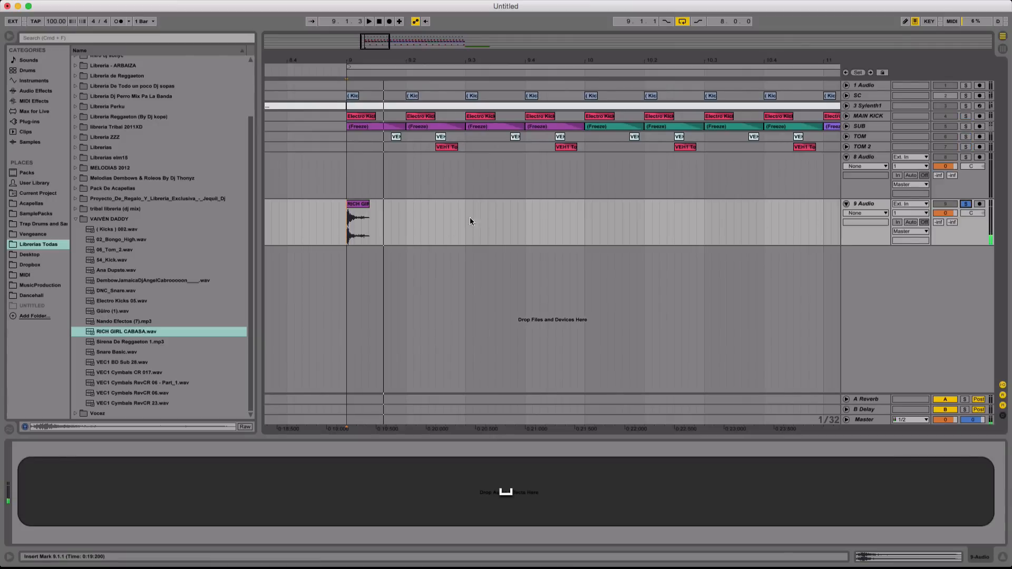
left_click_drag(408, 202, 347, 222)
key("space")
key("super+d")
key("super+d")
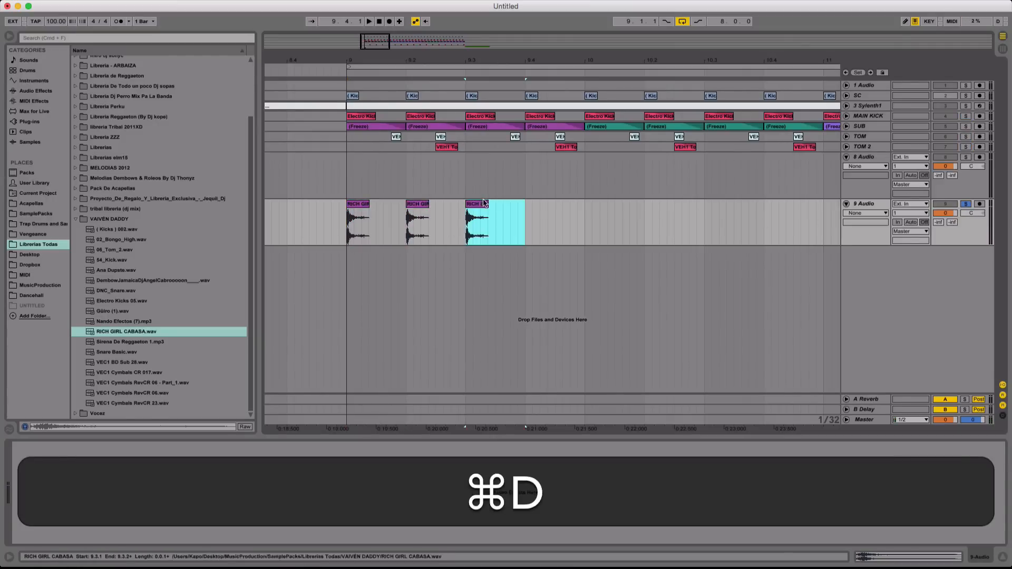
key("super+d")
Duplicate the one-bar cabasa pattern repeatedly until it fills bars 9 to 17
left_click_drag(582, 221, 348, 221)
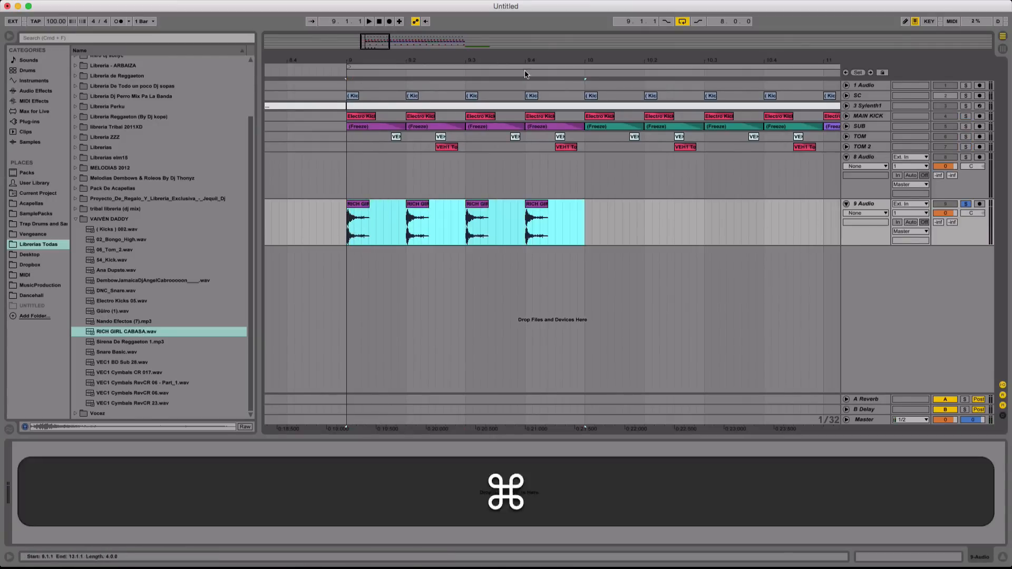
key("super+d")
key("super+d")
left_click_drag(551, 56, 548, 42)
key("super+d")
key("super+d")
key("super+d")
key("super+d")
key("super+d")
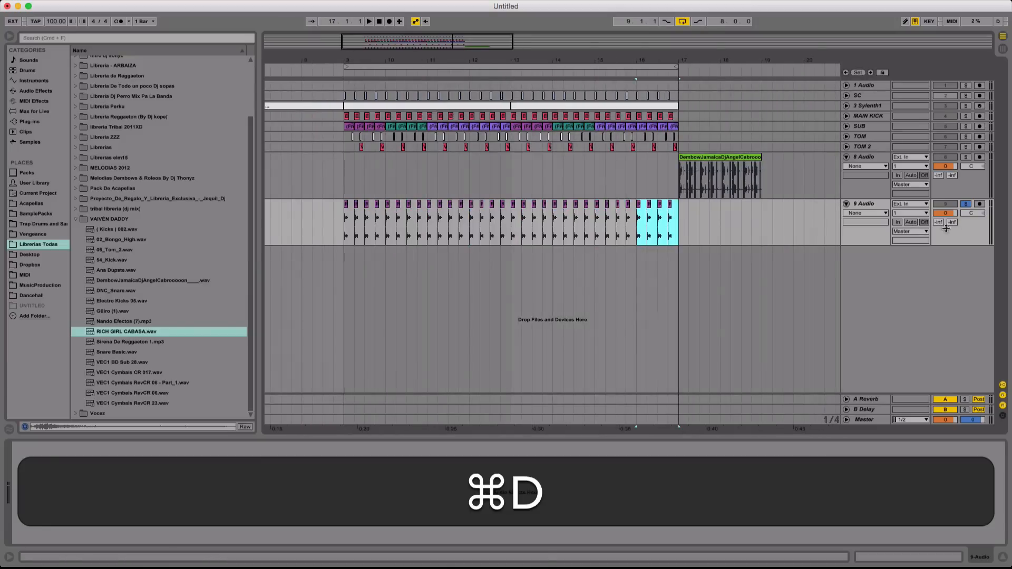
Unsolo the cabasa track, play the full mix from 9.1.1 and lower the cabasa volume to -6.2 dB
left_click(965, 205)
left_click_drag(949, 213, 949, 219)
left_click(340, 179)
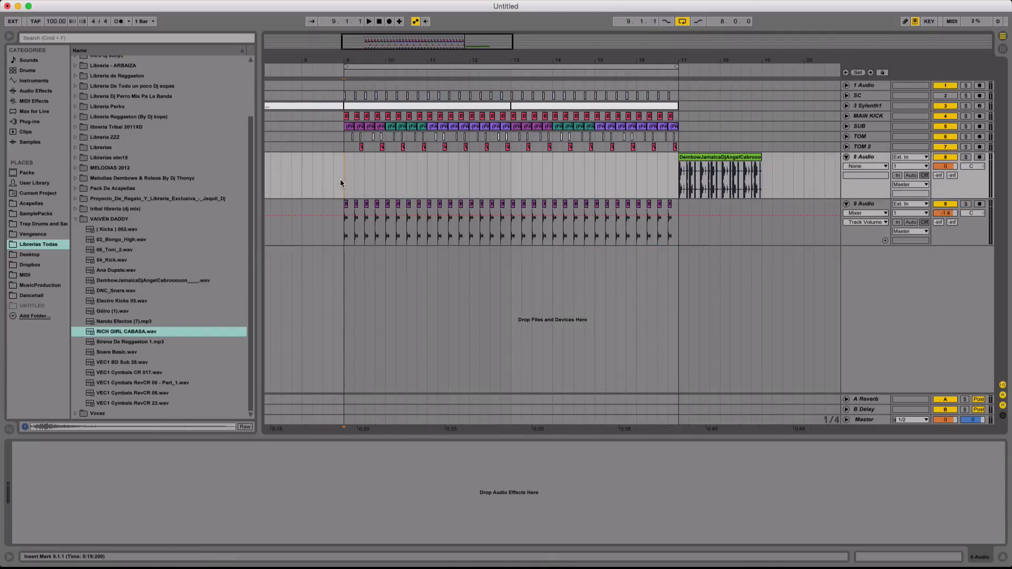
key("space")
left_click(929, 237)
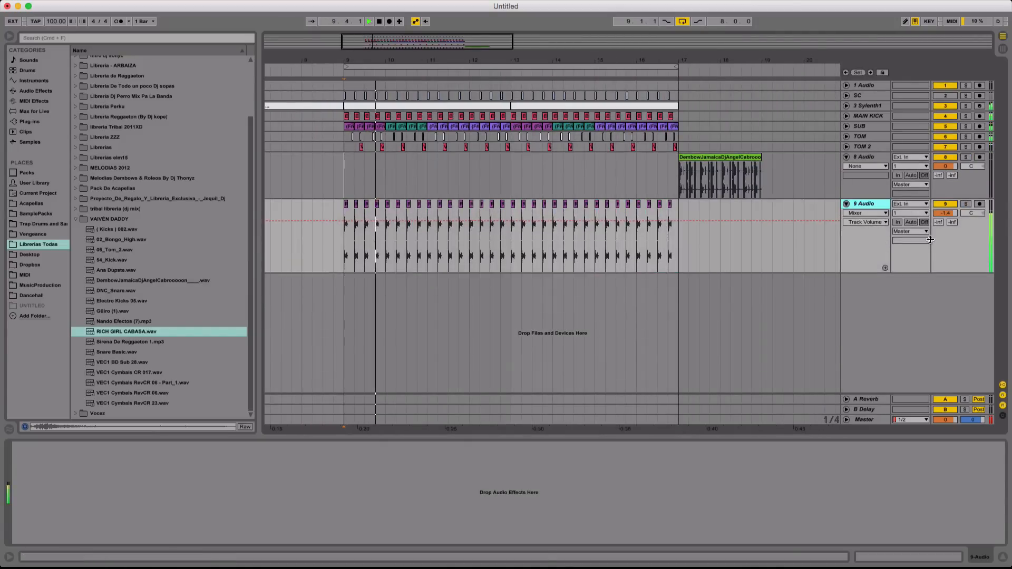
left_click_drag(946, 213, 947, 219)
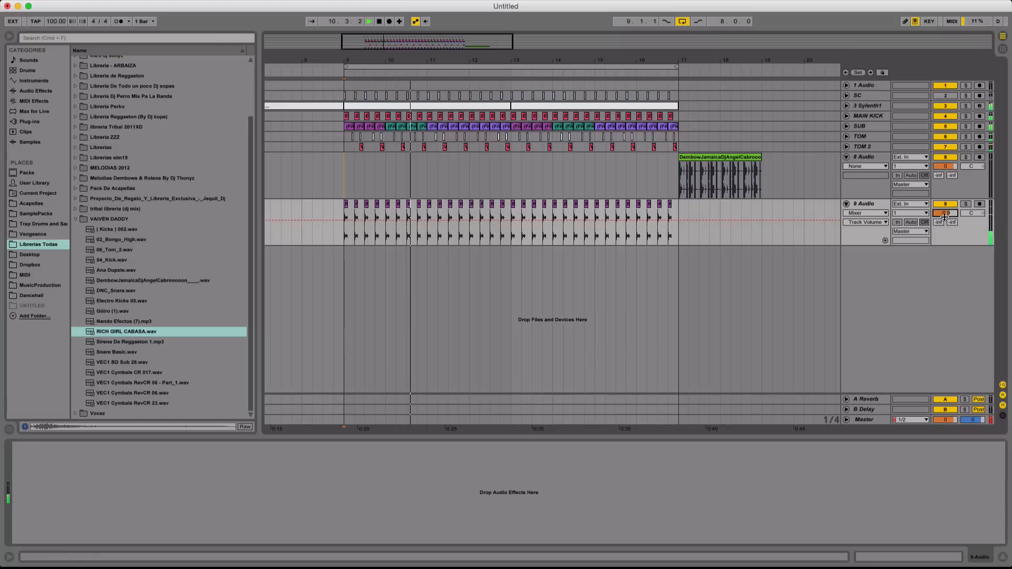
Solo the cabasa track, raise its send to the A Reverb return and play it
left_click(969, 204)
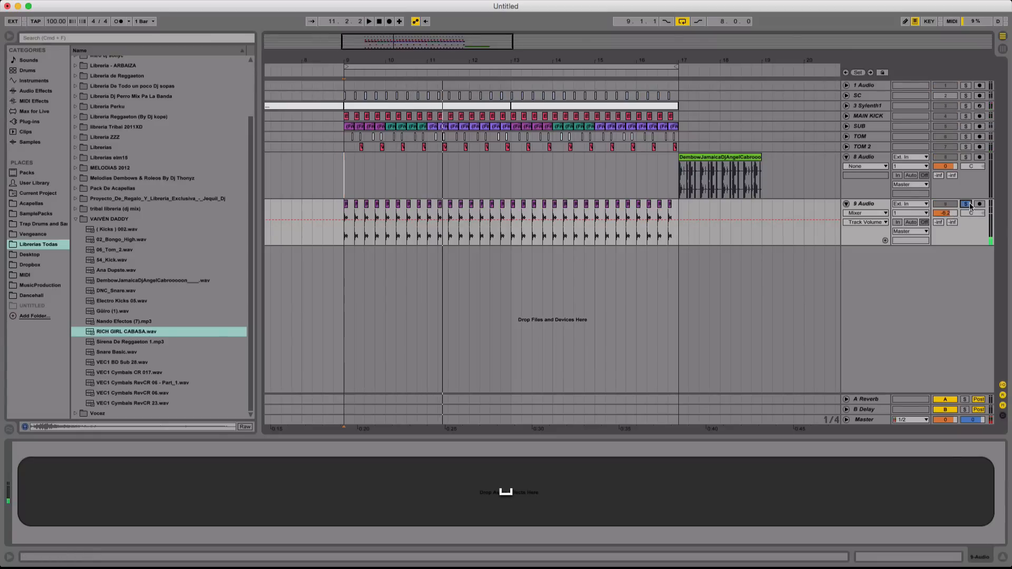
left_click(868, 399)
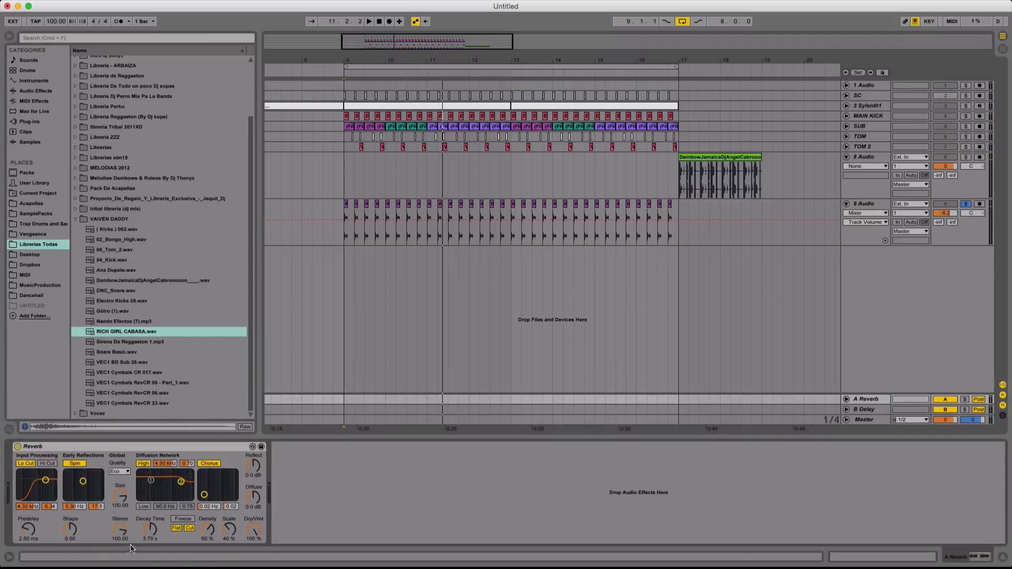
left_click_drag(938, 222, 938, 219)
key("space")
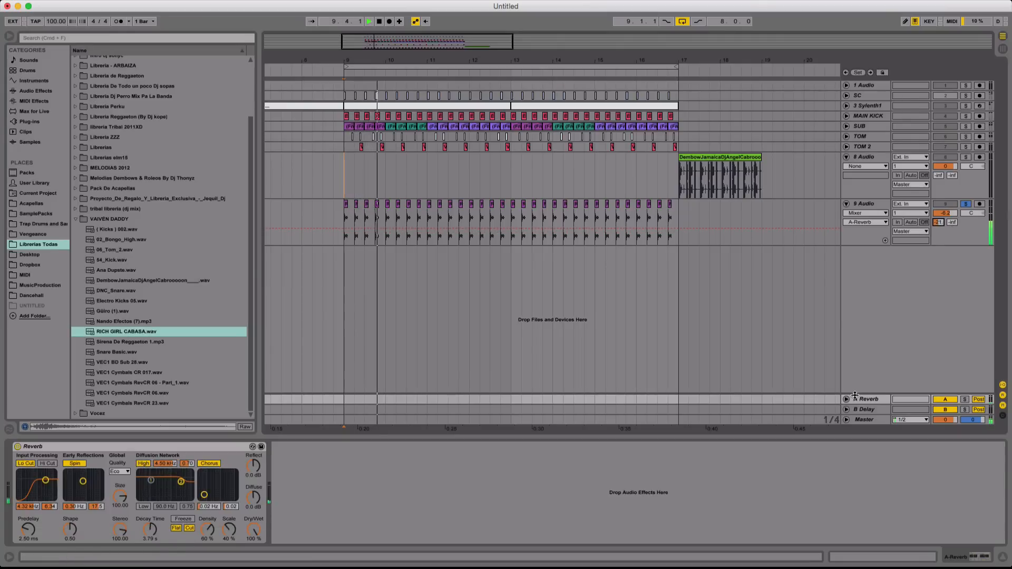
Add an EQ Eight after the reverb on the A Reverb return and raise its low-cut frequency
left_click(25, 90)
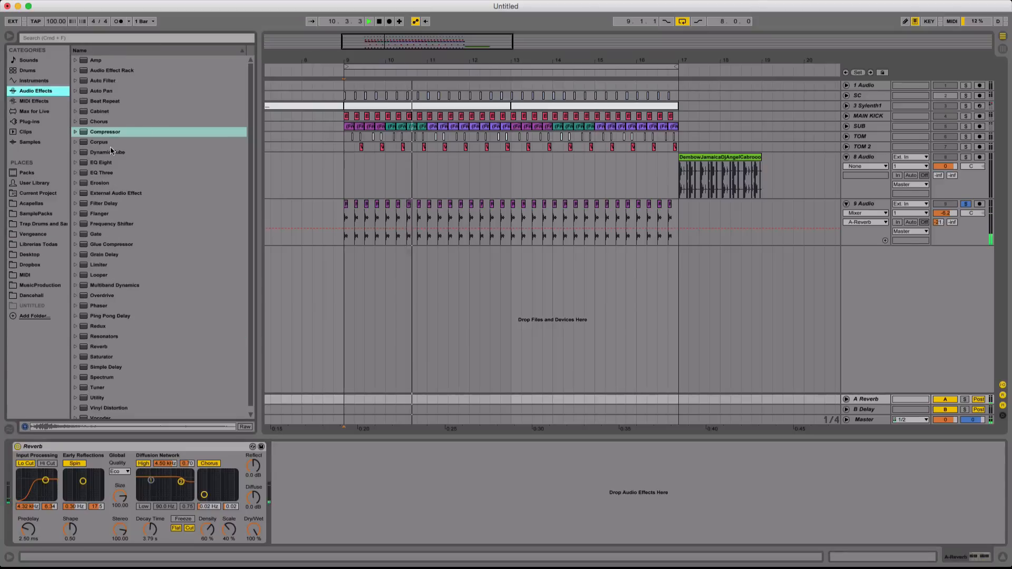
double_click(107, 163)
left_click_drag(303, 497, 357, 494)
Stop playback and add a Compressor and an EQ Eight to the cabasa track
left_click(873, 204)
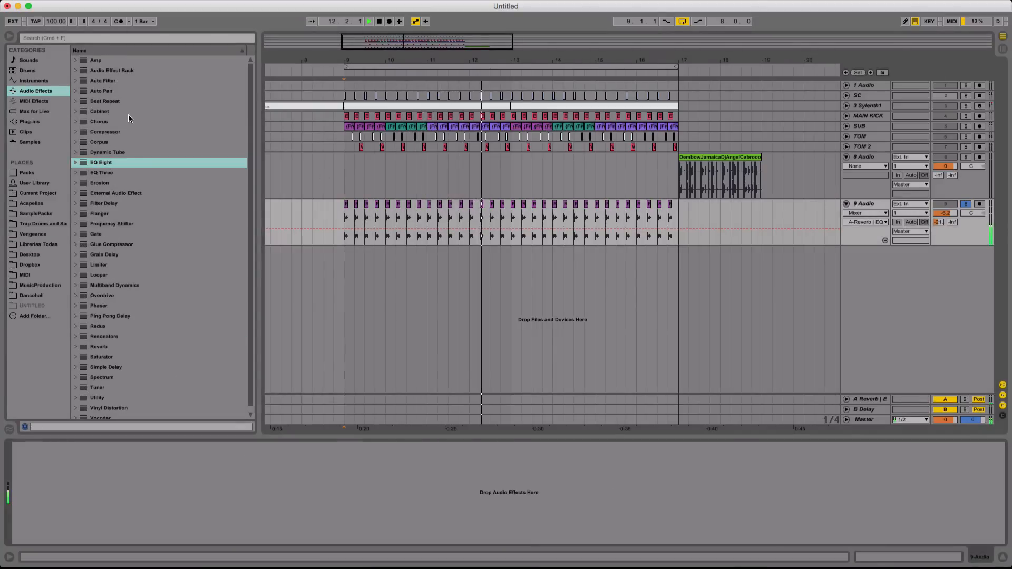
key("space")
double_click(109, 132)
double_click(104, 163)
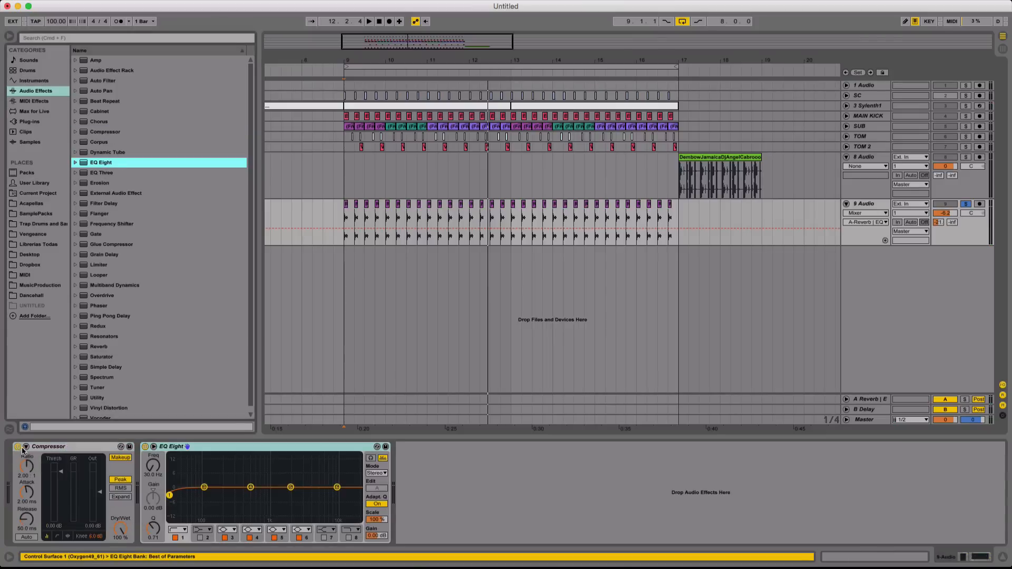
Sidechain the cabasa's Compressor from the SC track, lower its threshold and set its attack to the minimum
left_click(24, 448)
left_click(33, 473)
left_click(39, 374)
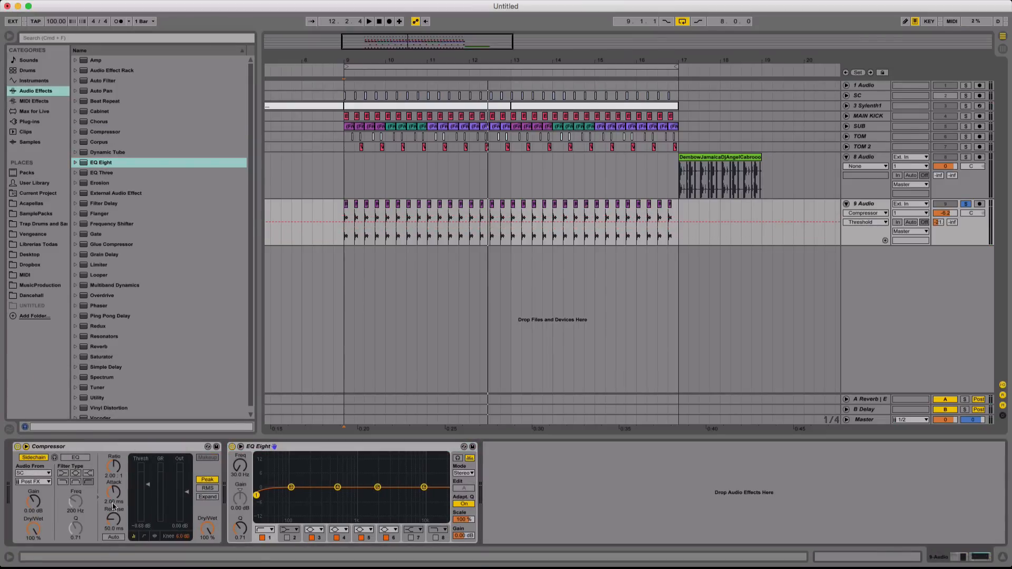
left_click_drag(113, 494, 114, 532)
Raise the low-cut frequency of the cabasa's EQ Eight during soloed playback, and unsolo the track
key("space")
left_click_drag(256, 495, 379, 492)
left_click_drag(426, 436, 429, 441)
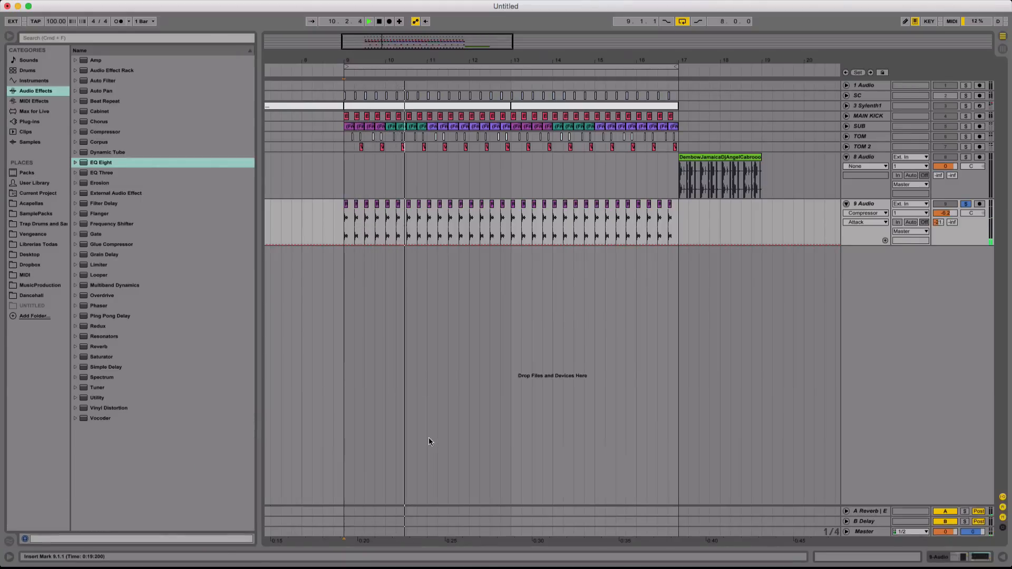
key("space")
left_click(966, 205)
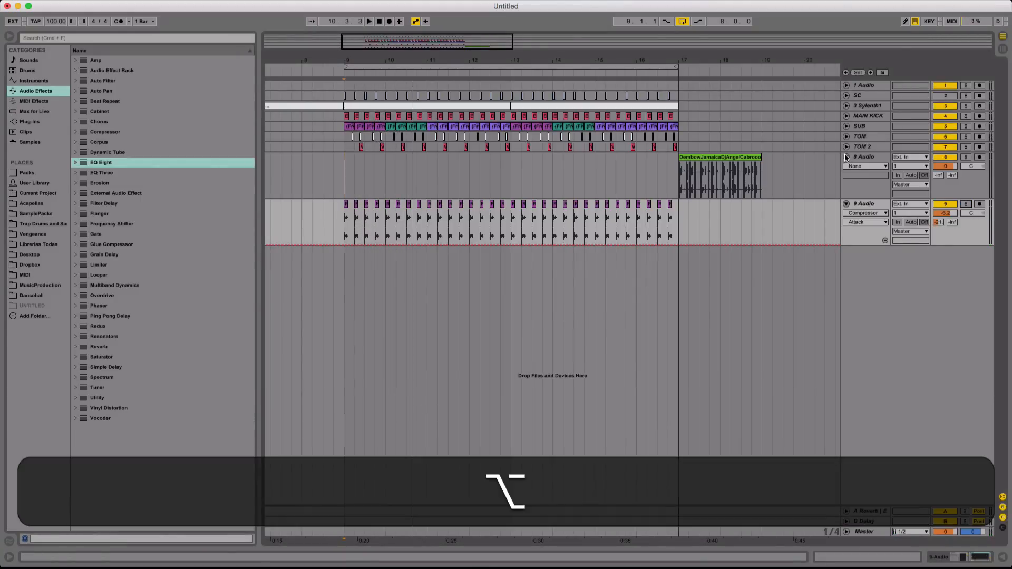
Fold all tracks, unfold 3 Sylenth1 and show its FilterCtl Cutoff automation across the arrangement
left_click(847, 157, "alt")
left_click(846, 106)
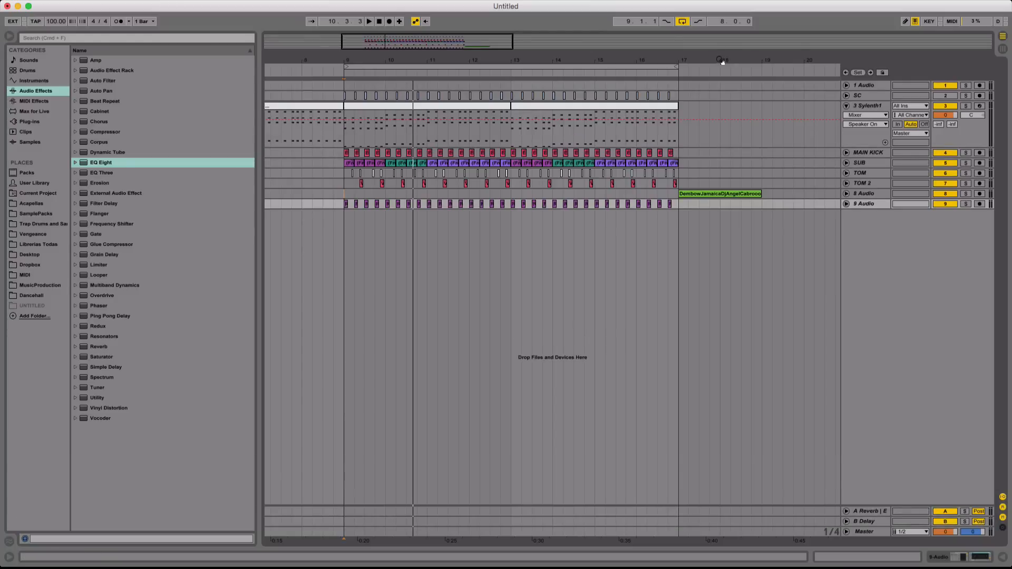
left_click_drag(723, 63, 723, 39)
left_click(868, 115)
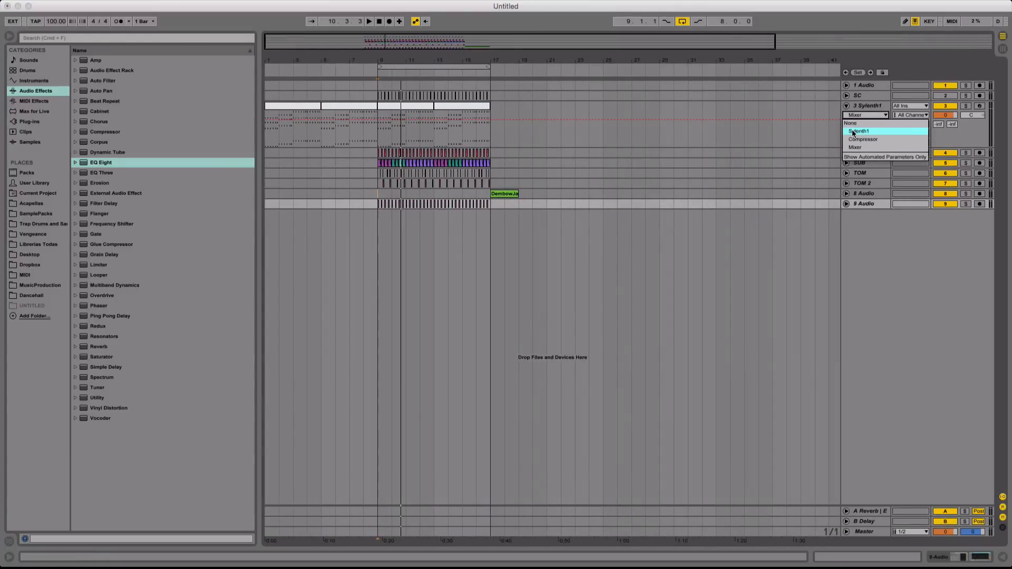
double_click(869, 106)
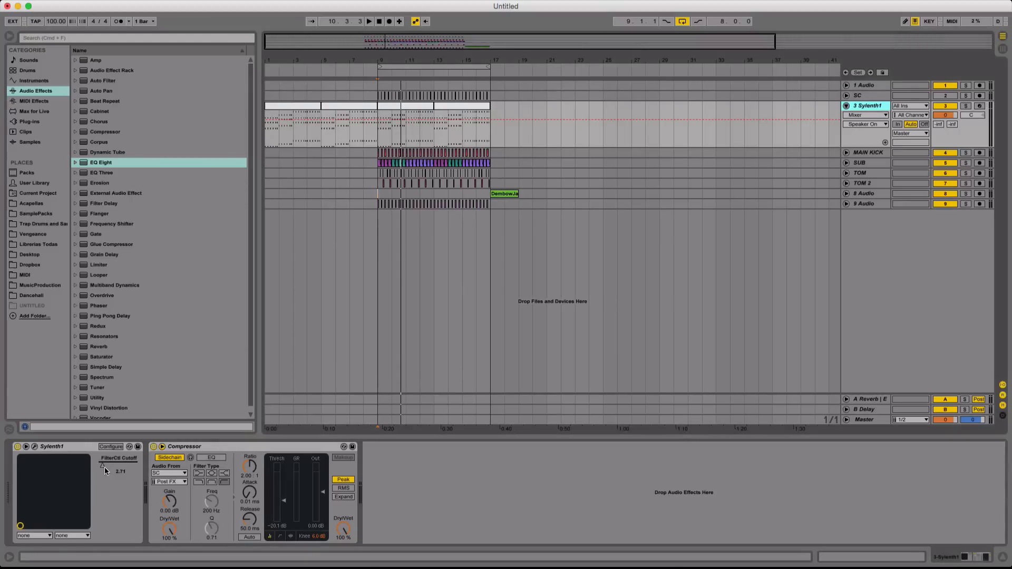
left_click(104, 469)
Shape the Sylenth1 cutoff automation to rise steadily from bar 1 to bar 9, and play the mix from 9.1.1
left_click_drag(268, 146, 268, 148)
left_click_drag(376, 148, 384, 135)
key("space")
key("space")
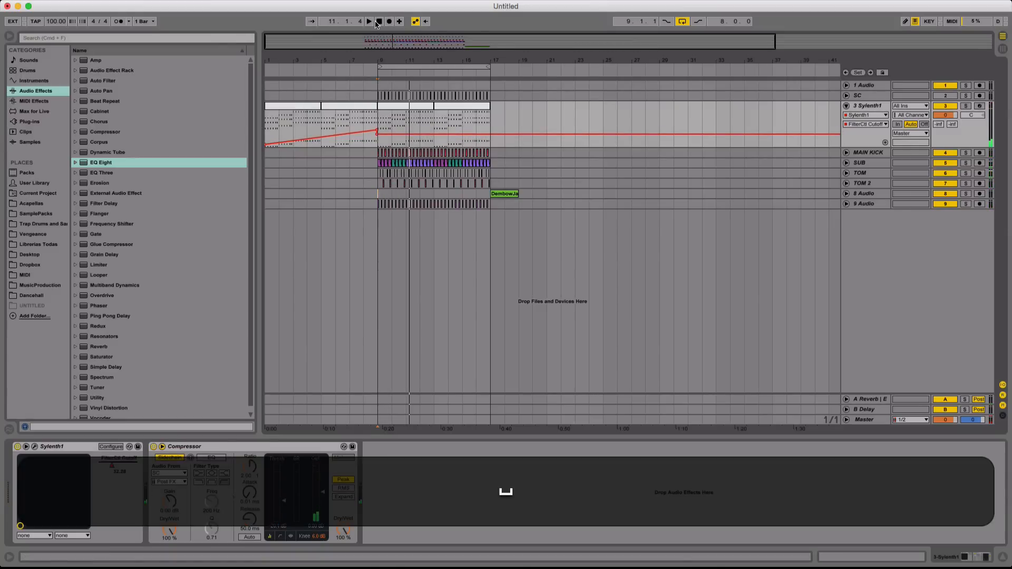
left_click(378, 22)
left_click_drag(346, 122, 376, 116)
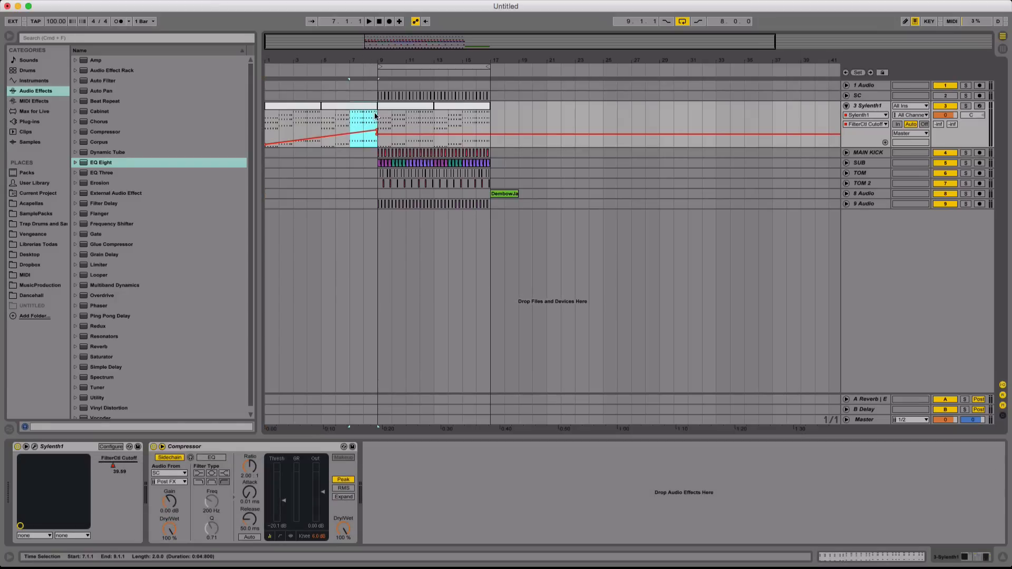
left_click(378, 149)
left_click(377, 140)
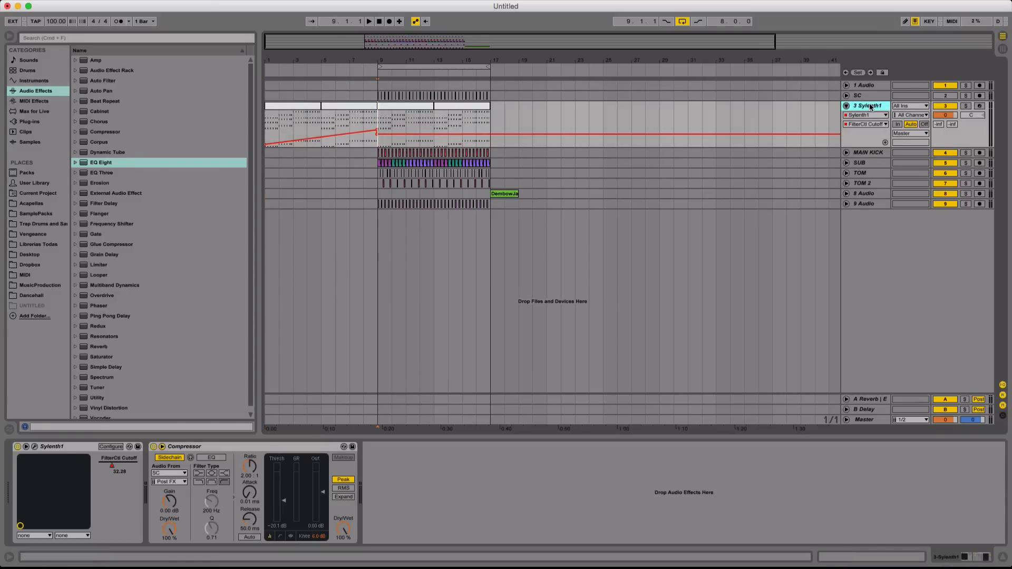
Duplicate the 3 Sylenth1 track and delete the copy's two clips before bar 9
key("super")
key("super+d")
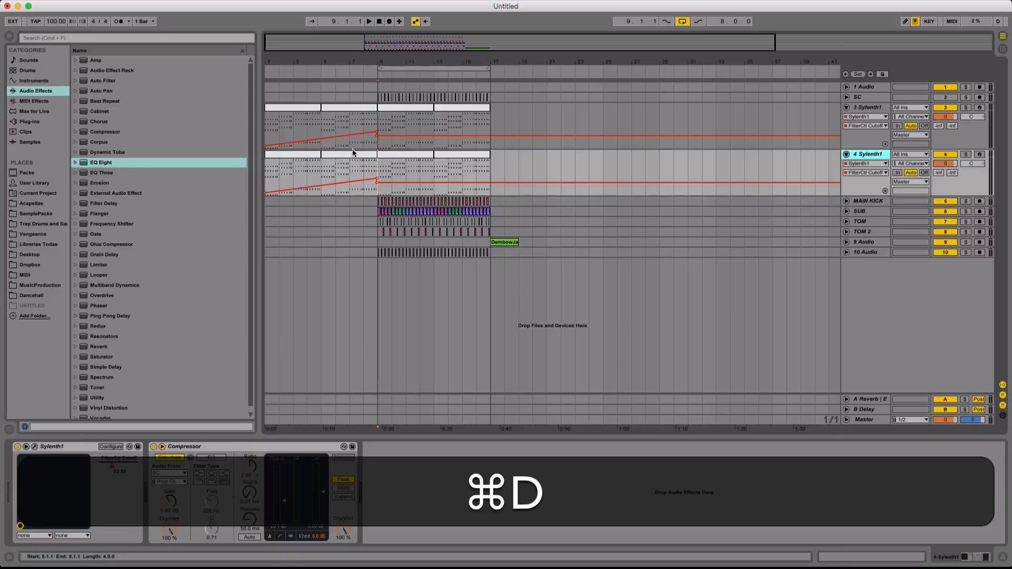
left_click(352, 154)
key("BackSpace")
left_click(309, 155)
key("BackSpace")
left_click_drag(432, 156, 379, 158)
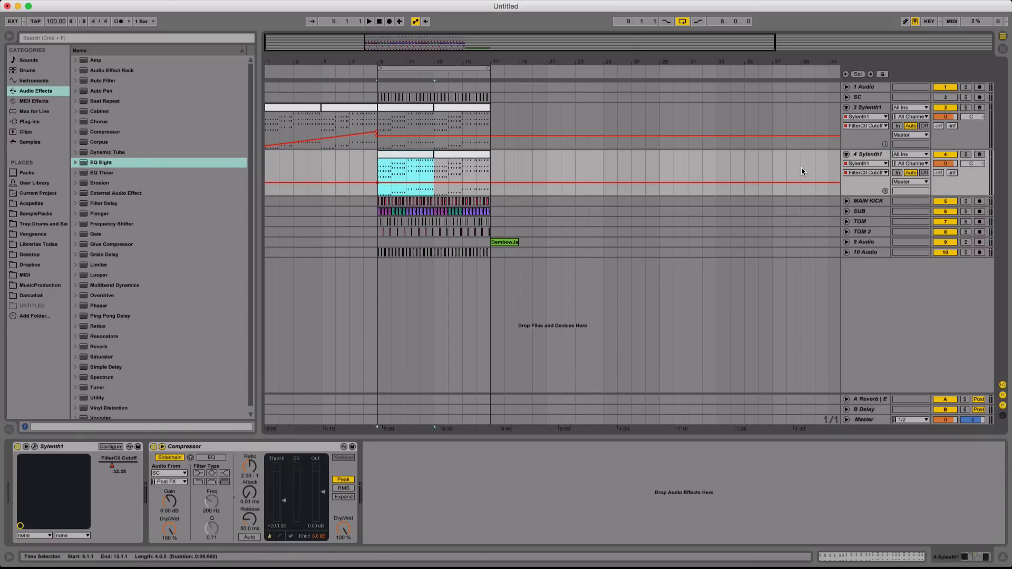
Extend the 4 Sylenth1 clip at bar 9 to bar 17 and recolour it purple
left_click(380, 166)
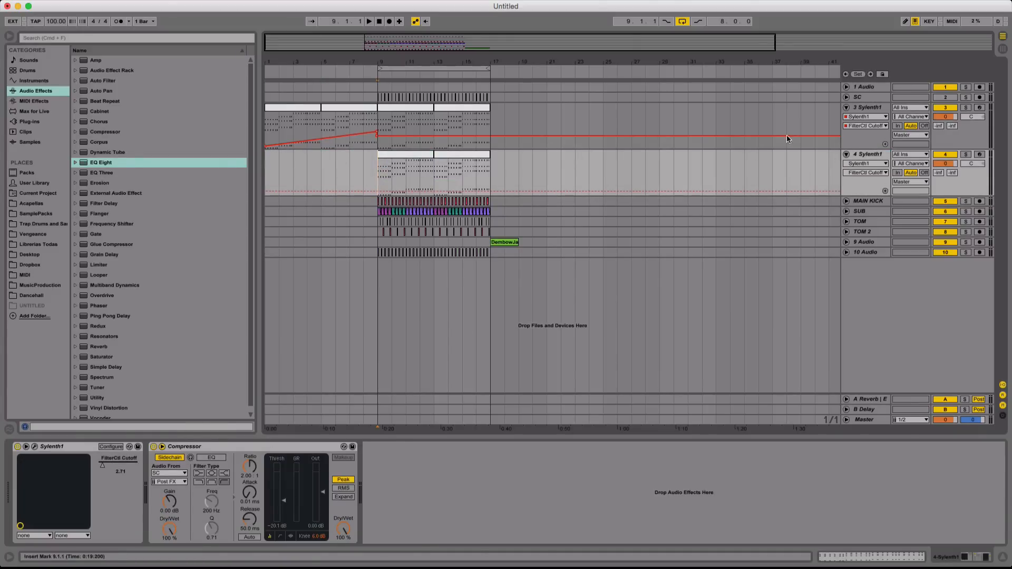
left_click_drag(431, 157, 488, 158)
right_click(474, 155)
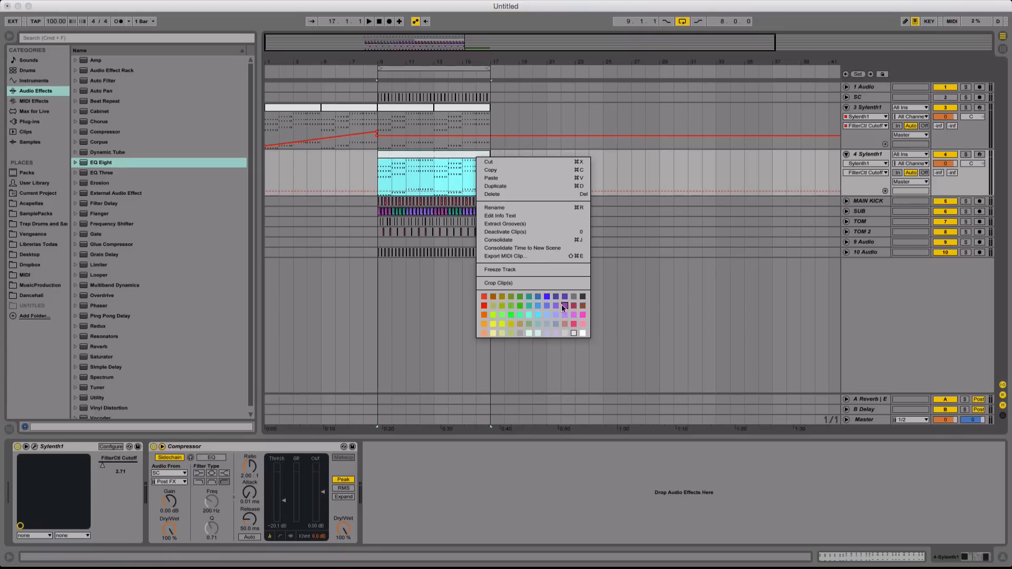
left_click(561, 311)
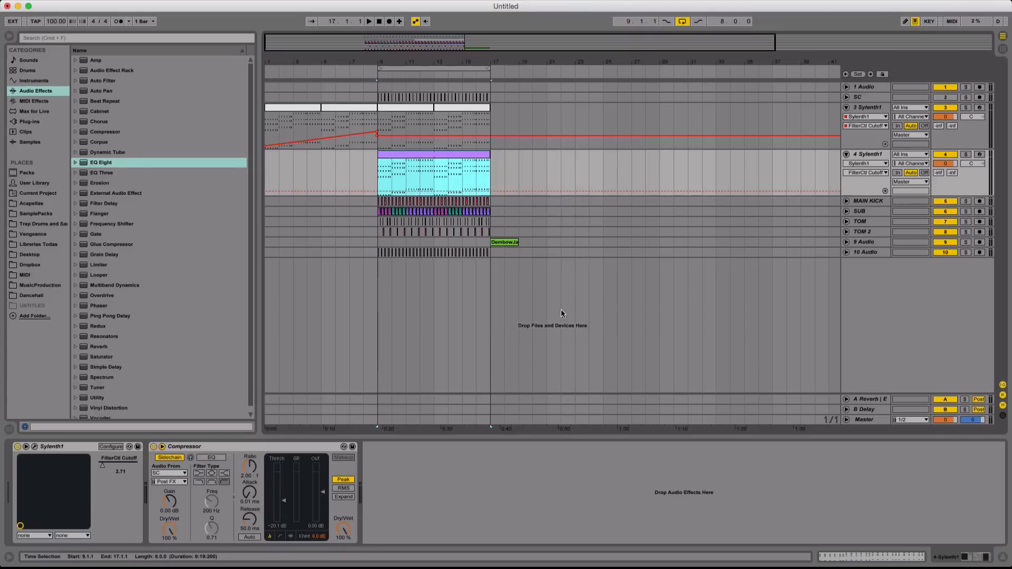
Solo 4 Sylenth1 and replace the clip's short notes in bars 1 to 3 with one-bar held chords, each copy two semitones higher
left_click(966, 156)
double_click(475, 154)
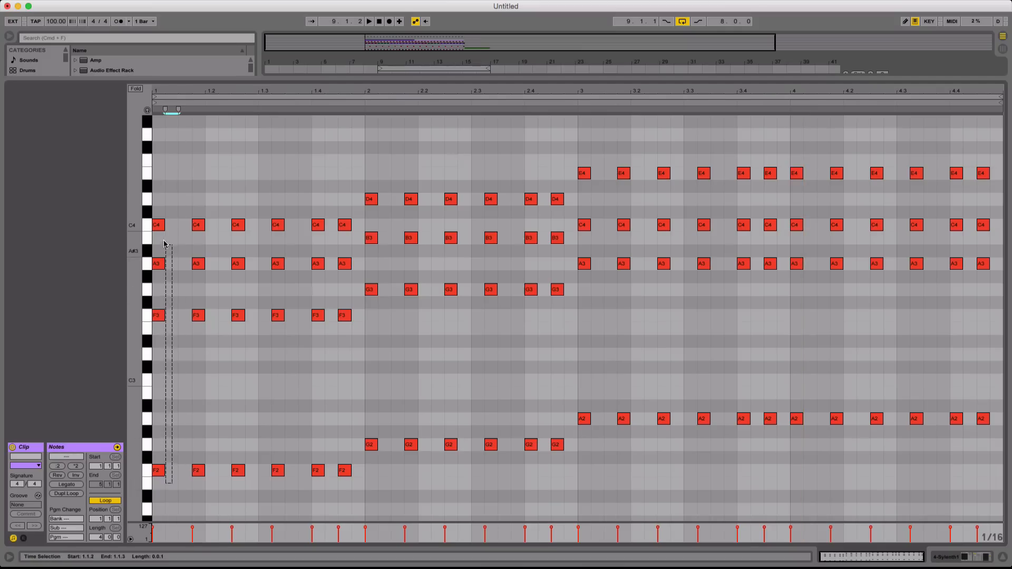
left_click_drag(164, 244, 370, 230)
key("super+d")
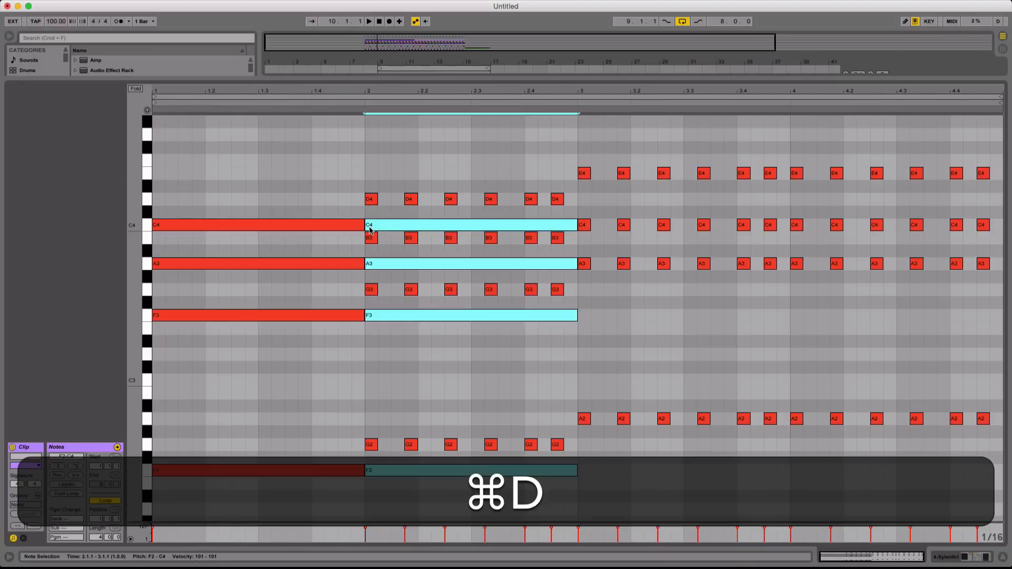
key("Up")
key("Up")
key("super+d")
key("Up")
key("Up")
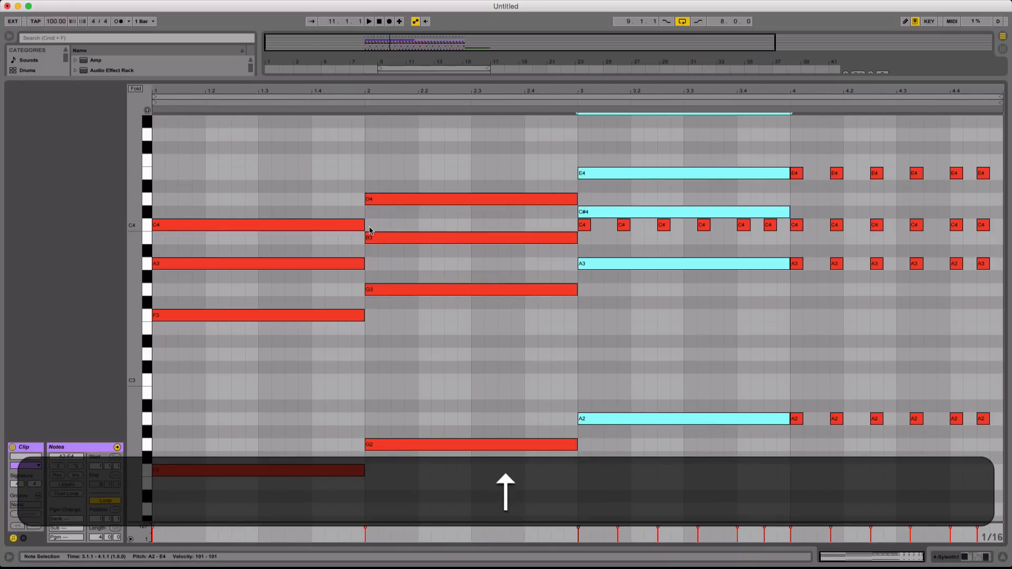
Lower the bar 3 C#4 note to C4, duplicate that held chord into bar 4, and return to the arrangement
left_click(714, 198)
left_click(713, 212)
left_click_drag(717, 210, 718, 221)
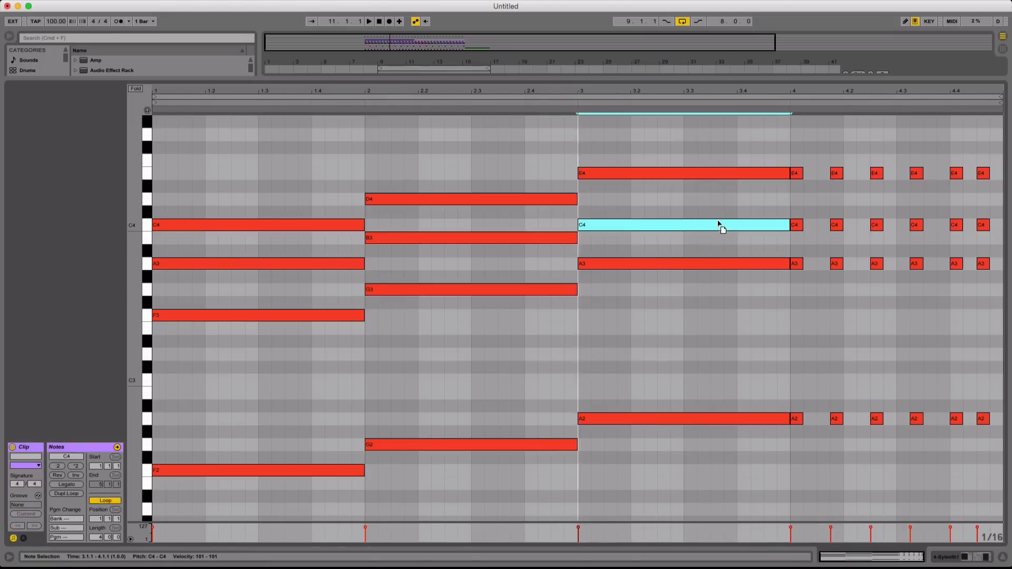
left_click_drag(721, 147, 741, 427)
key("super+d")
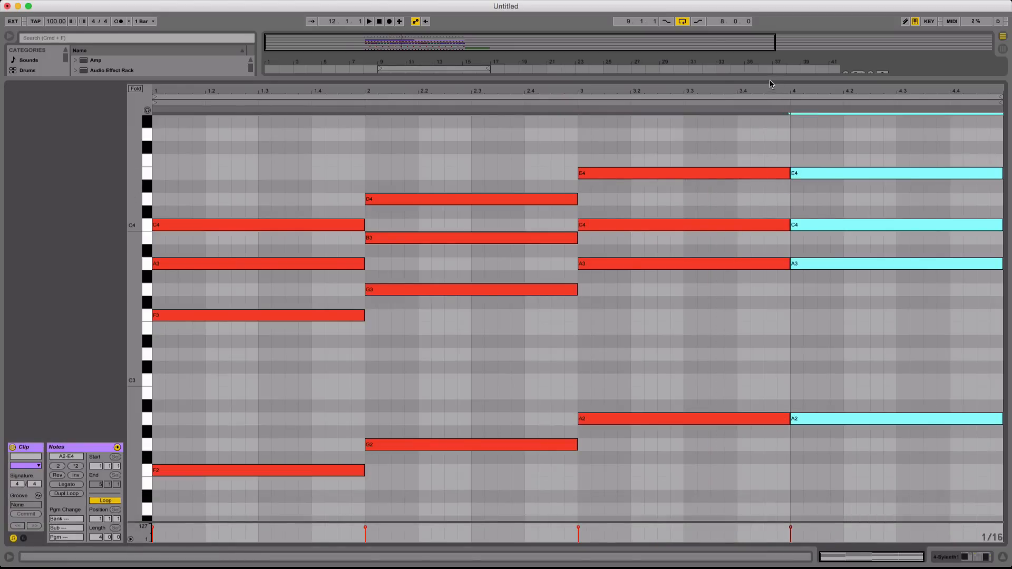
left_click_drag(770, 79, 770, 527)
Show the 4 Sylenth1 synth, add an EQ Eight after its Compressor, and set up a low cut and a band 6 high cut
key("space")
double_click(870, 156)
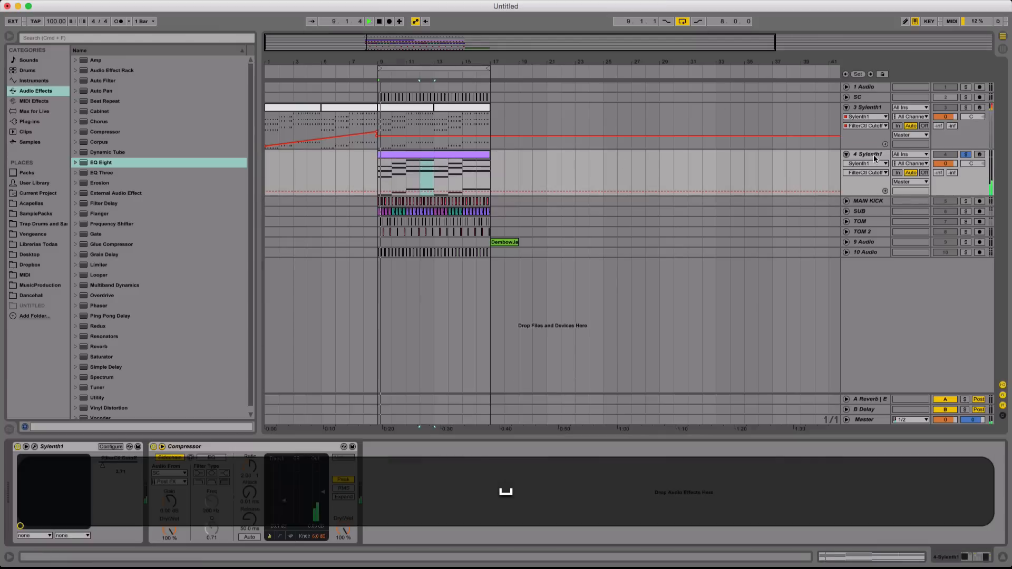
left_click(34, 446)
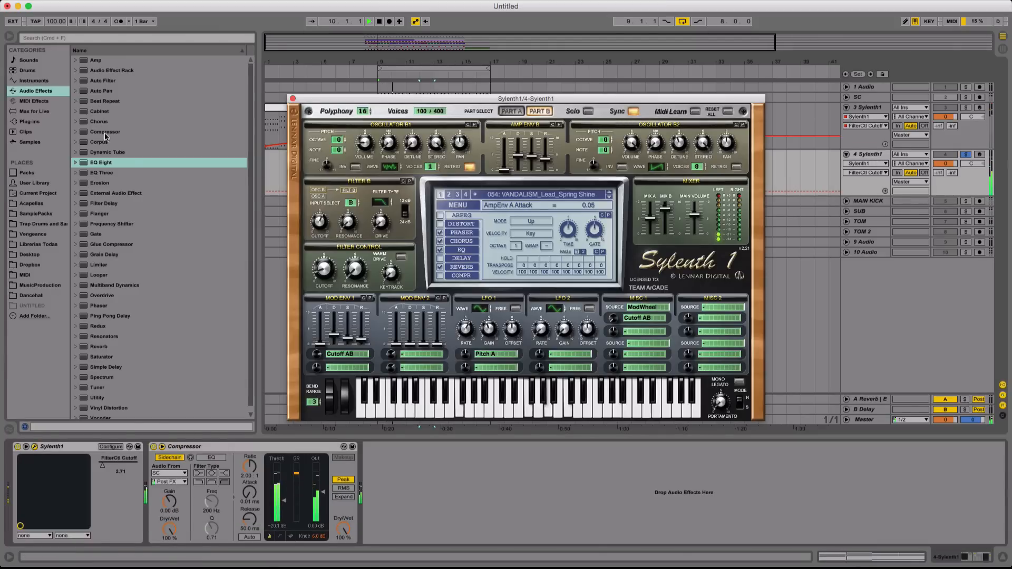
left_click_drag(100, 162, 504, 490)
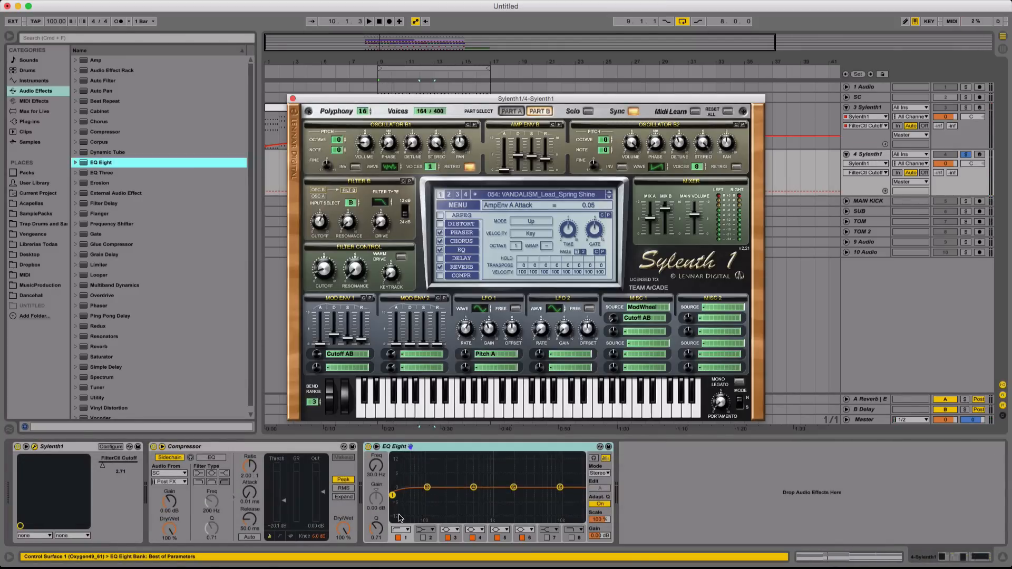
left_click_drag(393, 495, 392, 494)
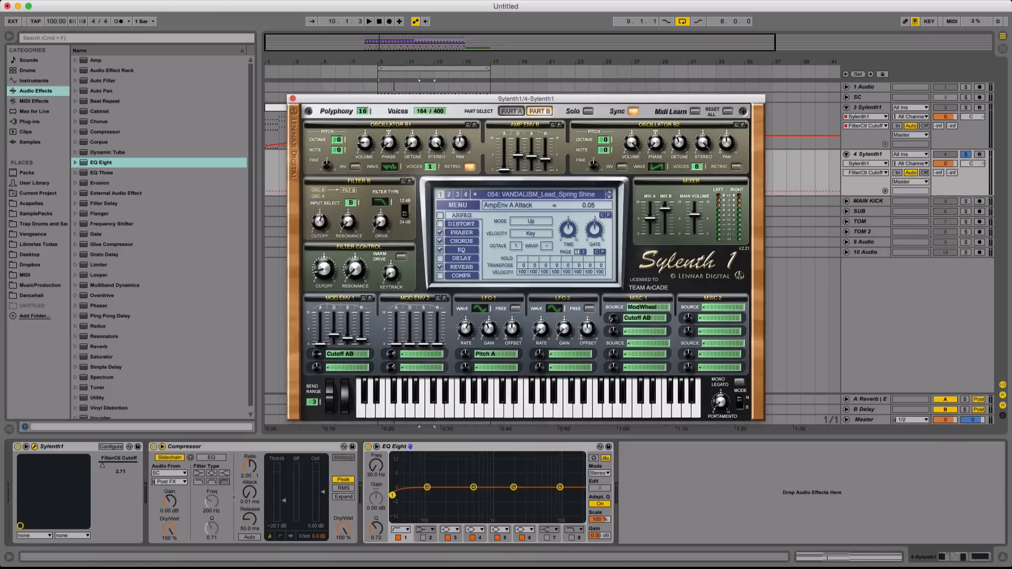
left_click(519, 527)
left_click(525, 528)
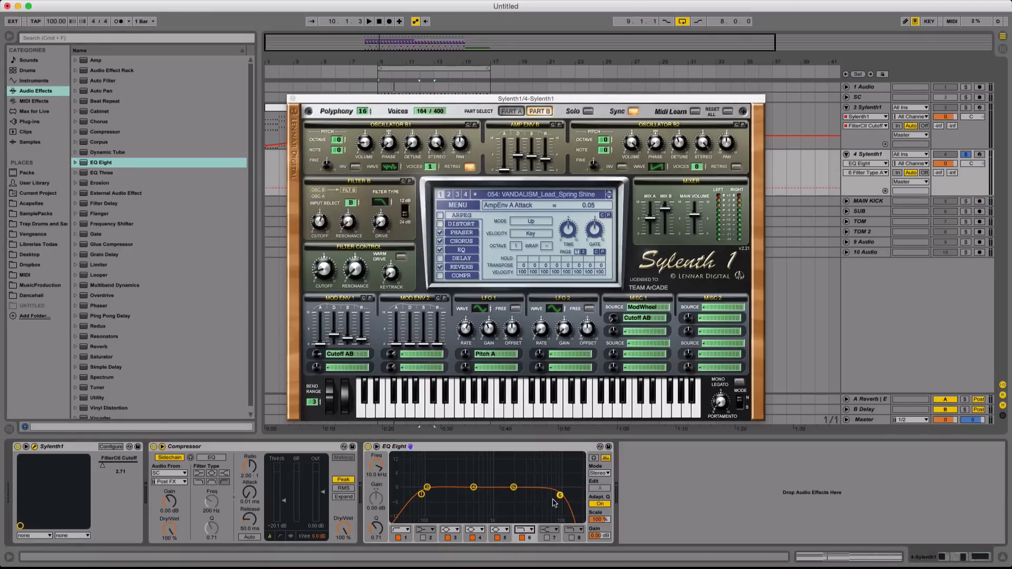
Load the VANDALISM_Lead_Summer Lights preset and narrow the EQ Eight during playback, bringing the high cut down to 579 Hz
left_click(609, 199)
key("space")
left_click(609, 199)
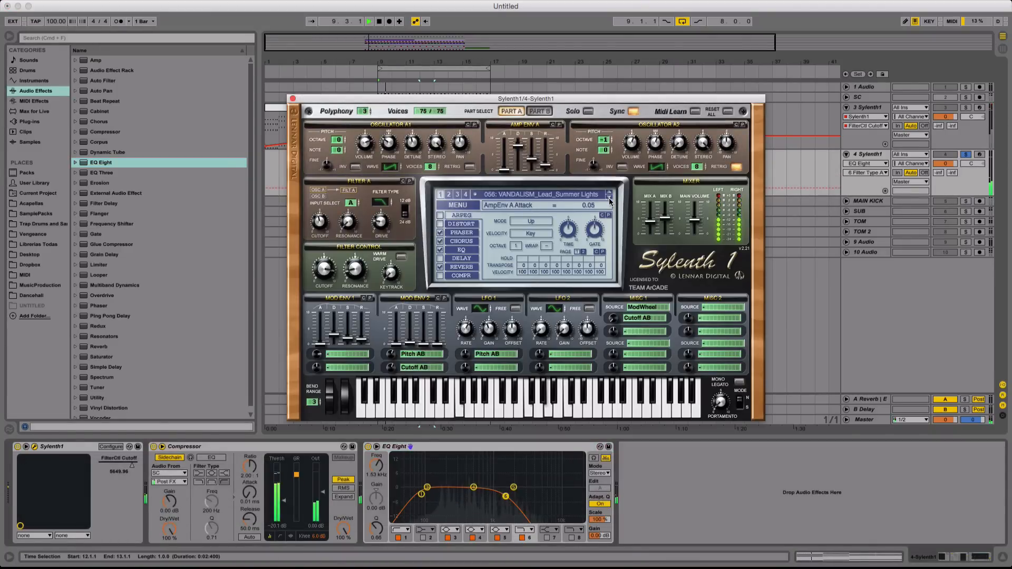
left_click_drag(421, 494, 480, 491)
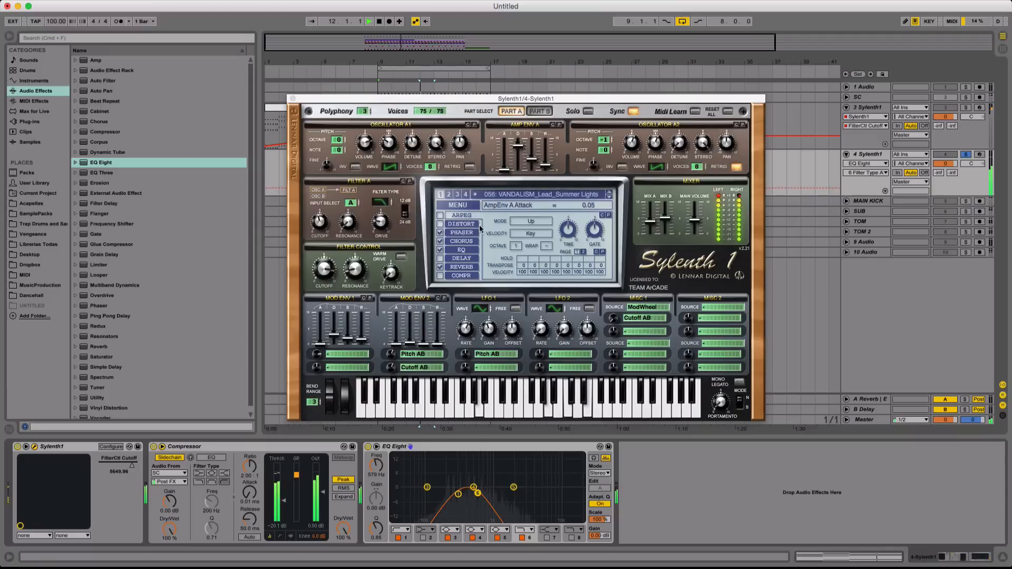
Set amp envelope A's attack to about 2.06 and envelope B's decay to 10.00 and release to 3.84, and close the synth window
left_click_drag(520, 150, 533, 154)
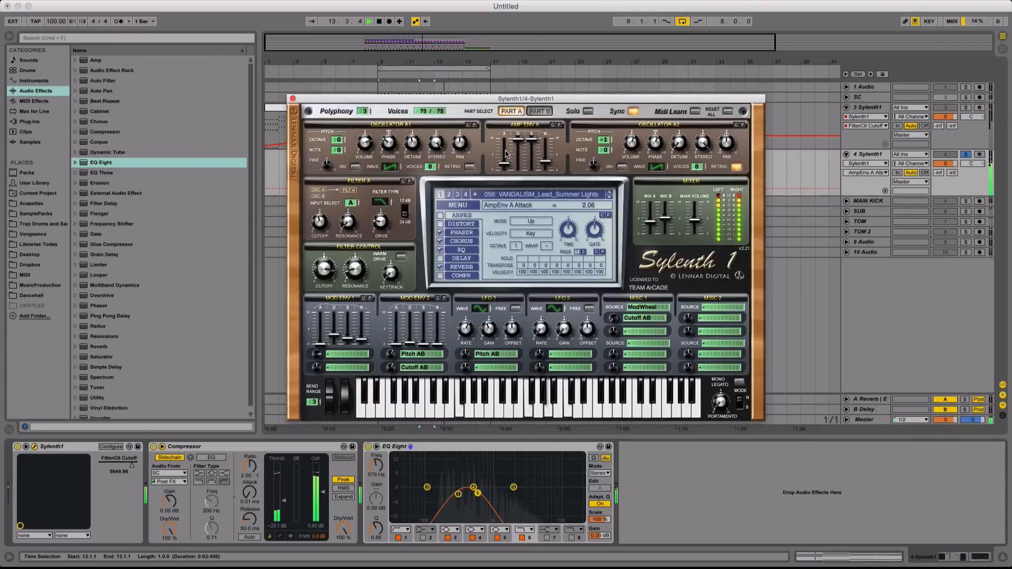
left_click(540, 111)
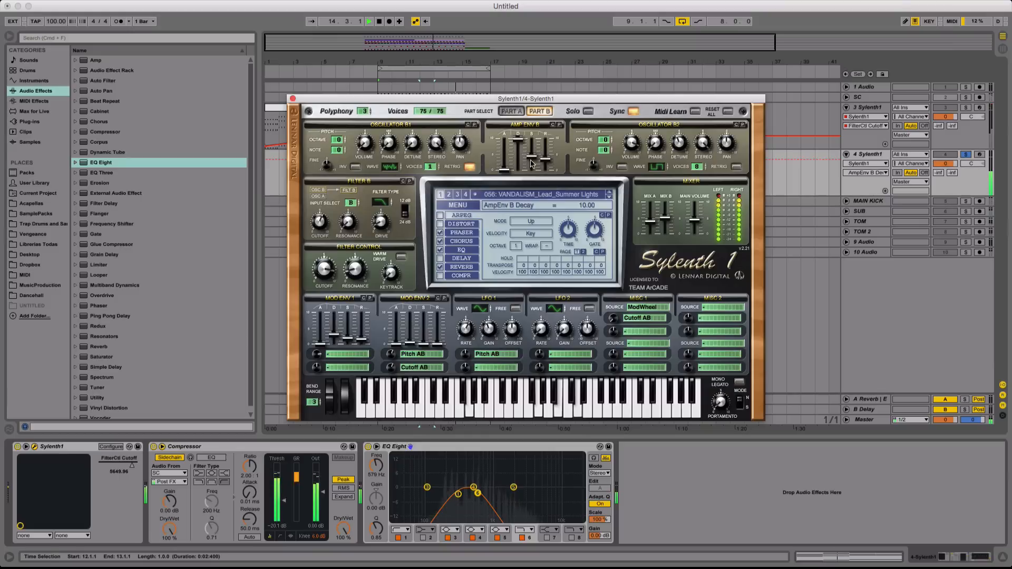
left_click(507, 154)
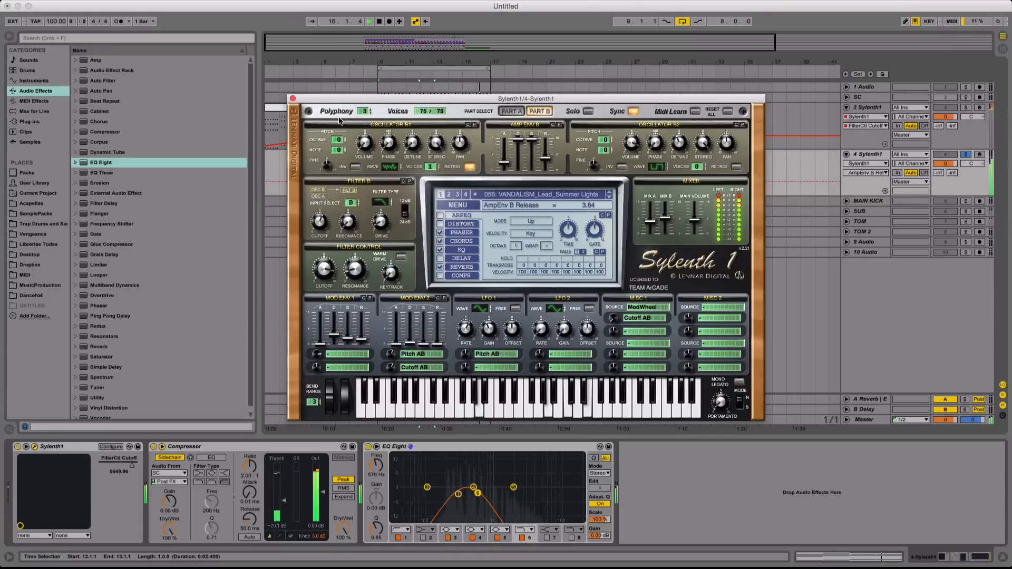
left_click(294, 99)
Raise the A3, B3 and both upper C4 notes of bars 1 to 4 in the 4 Sylenth1 clip by an octave, and play it
double_click(409, 149)
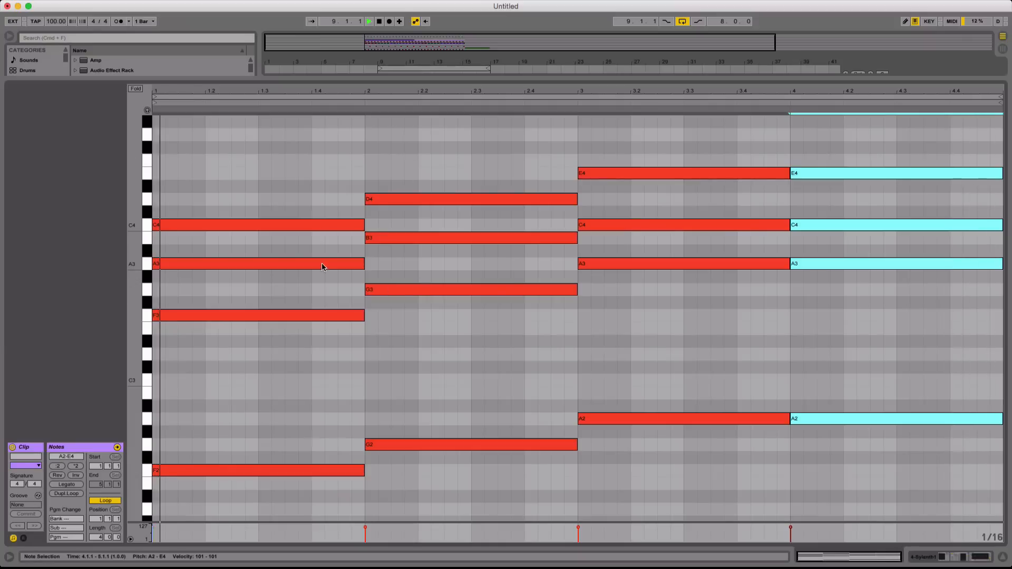
left_click(322, 267)
left_click(434, 238, "shift")
left_click(814, 224, "shift")
left_click(635, 225, "shift")
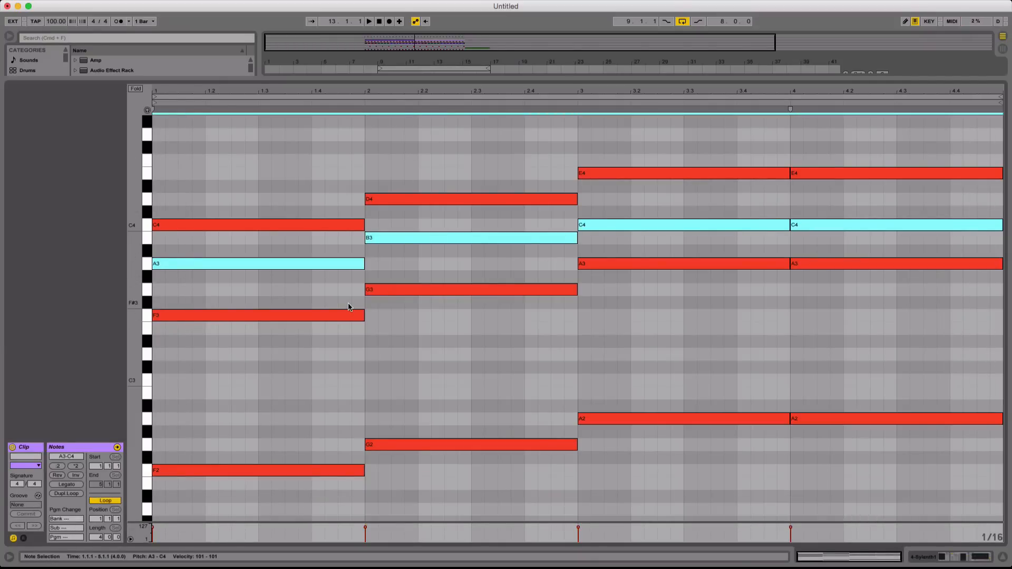
key("shift+Up")
key("shift+space")
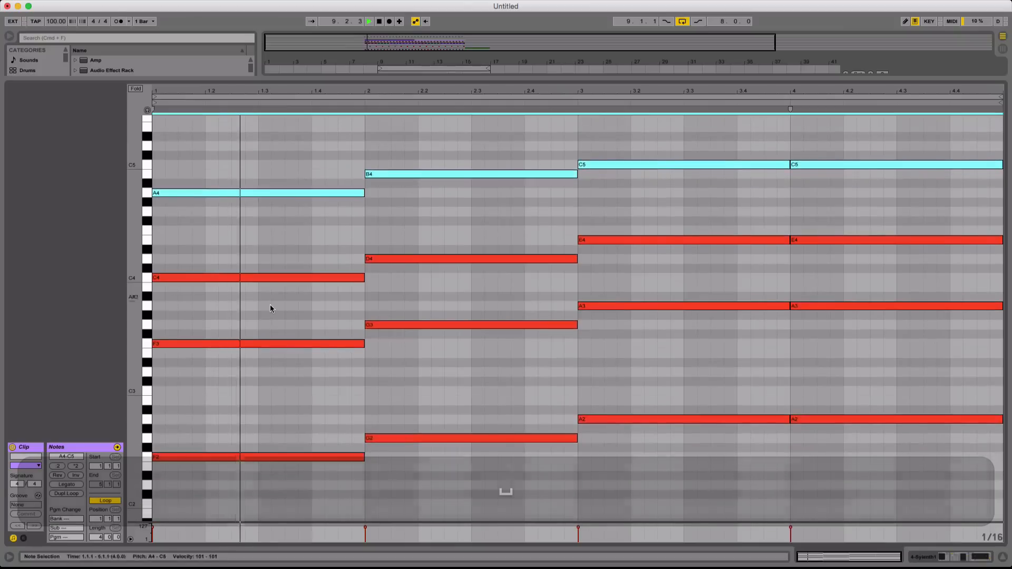
Listen to 3 Sylenth1 and 4 Sylenth1 soloed together in the arrangement, and stop playback
left_click(271, 308)
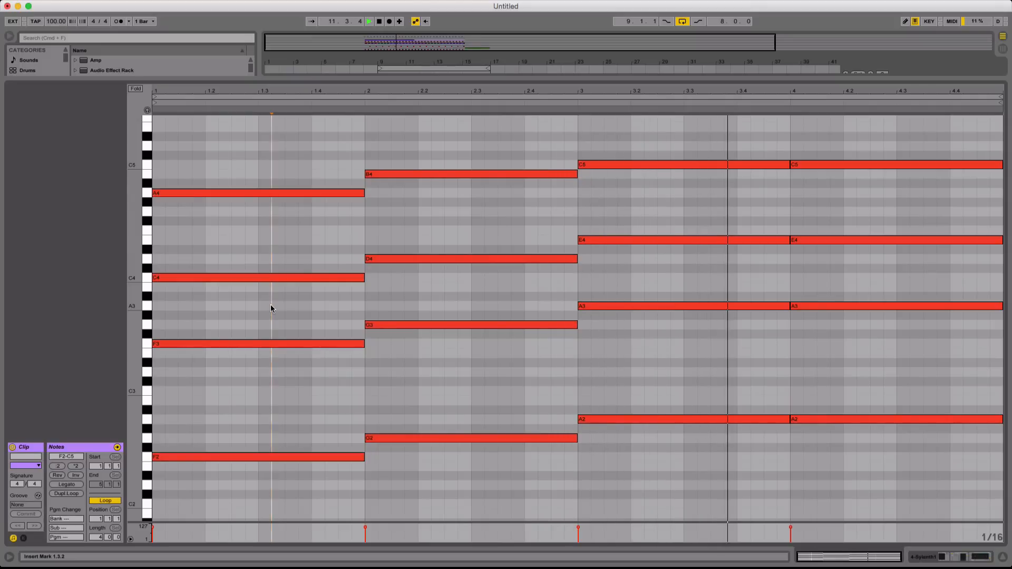
double_click(495, 78)
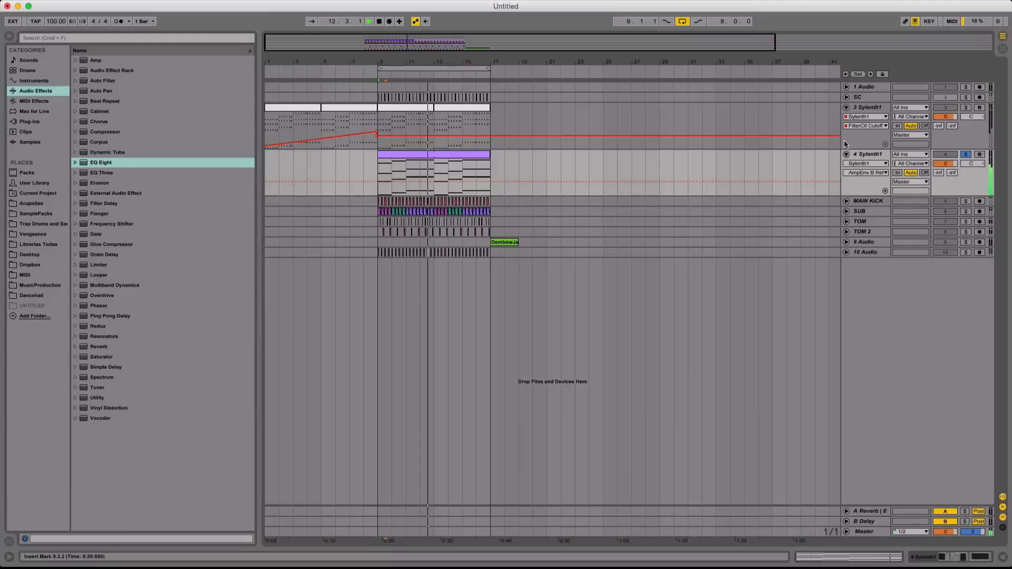
left_click(966, 107, "super")
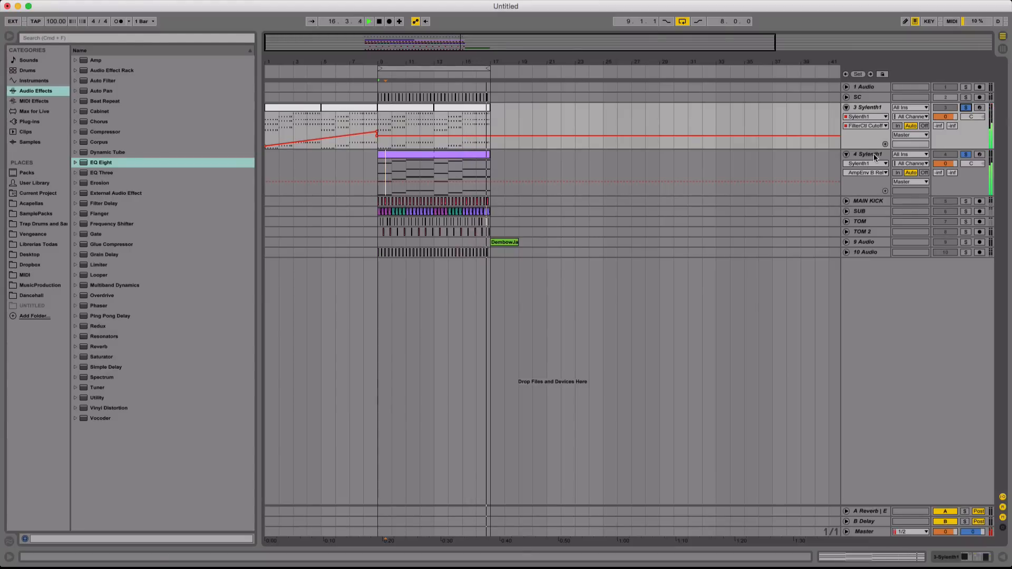
key("space")
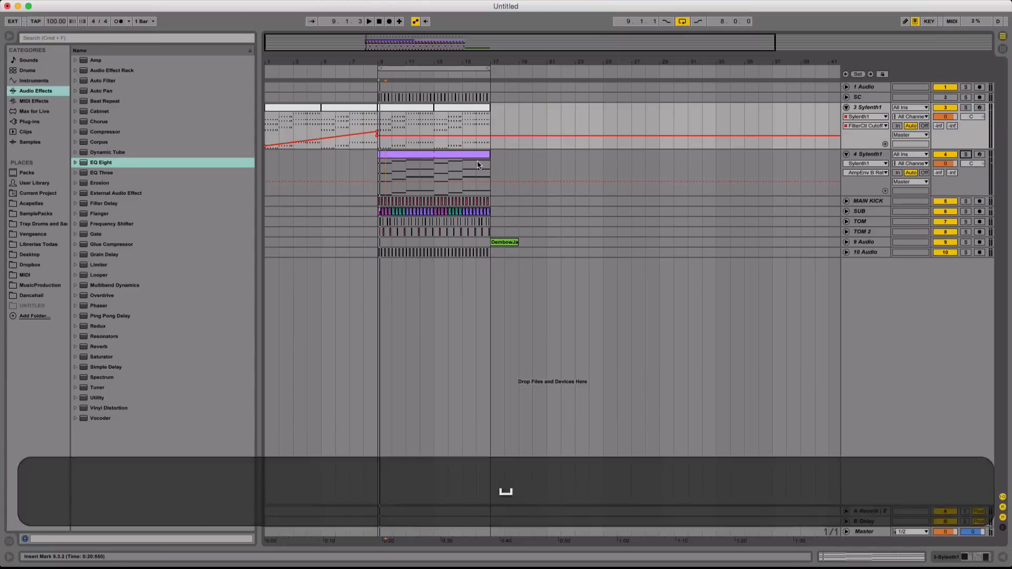
Duplicate the 4 Sylenth1 clip to bar 17, transpose all of the copy's notes down an octave, and play it
left_click(478, 165)
key("super+d")
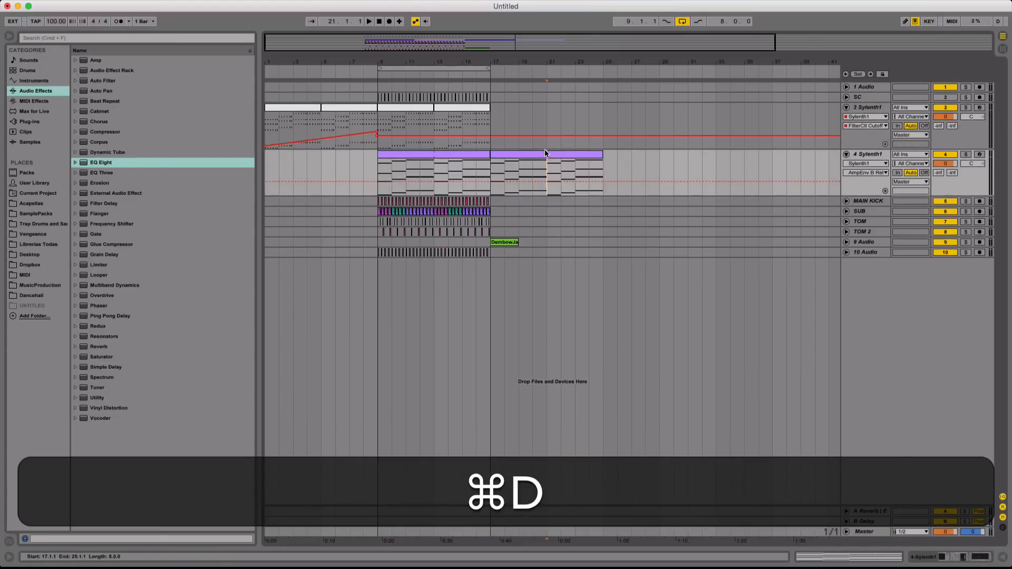
double_click(546, 154)
key("shift+super+a")
scroll(557, 316, "up", 3)
key("shift+space")
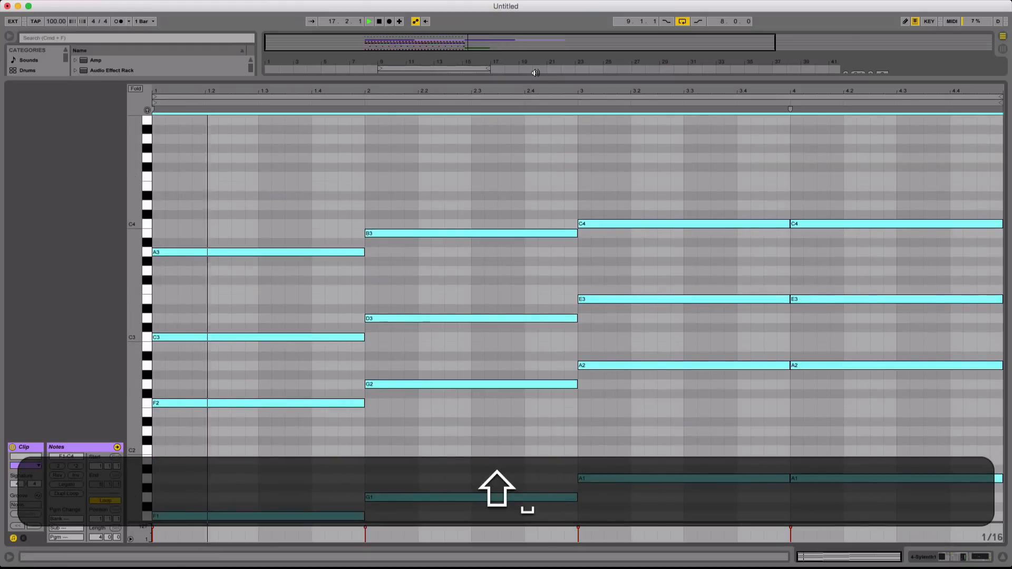
Extend the dembow loop on 9 Audio past bar 25, open its sample view, and stop playback
key("super+alt+l")
left_click(546, 230)
left_click_drag(518, 242, 610, 241)
double_click(559, 243)
key("space")
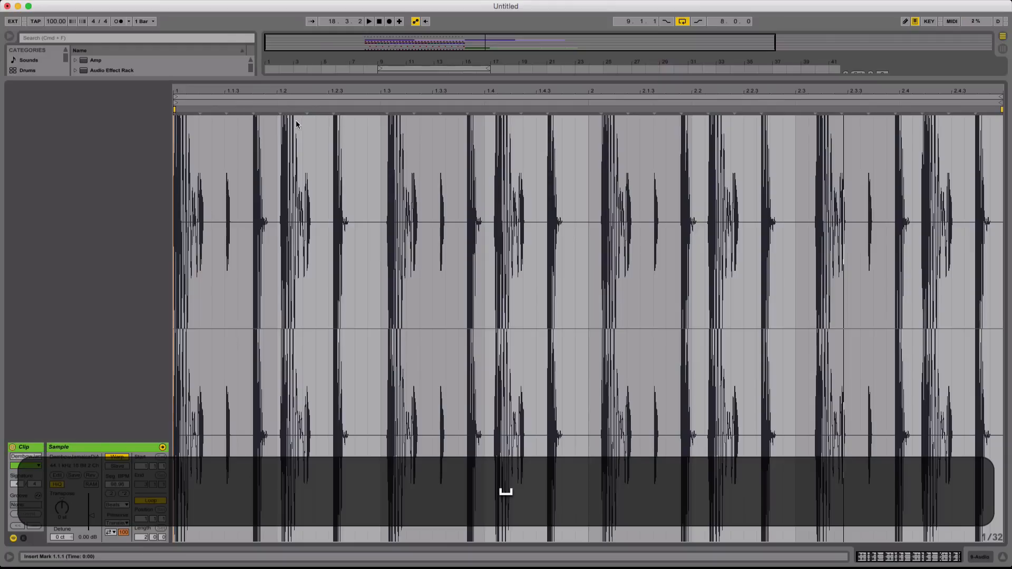
Warp the dembow sample so its hits align with beats 1.2, 1.3, 1.4, 2, 2.2 and 2.3
left_click(277, 110)
left_click_drag(382, 112, 379, 111)
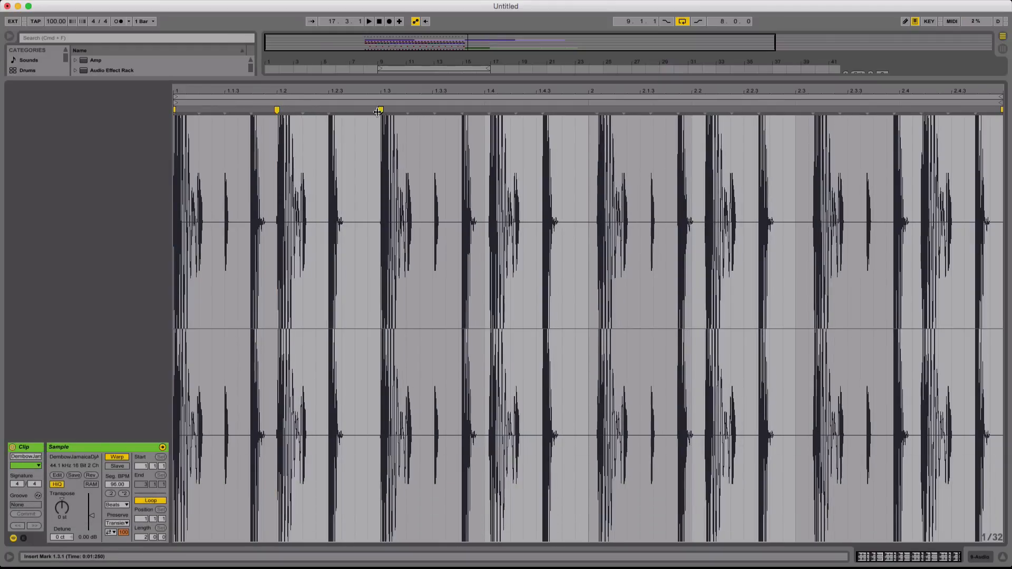
left_click_drag(490, 112, 485, 111)
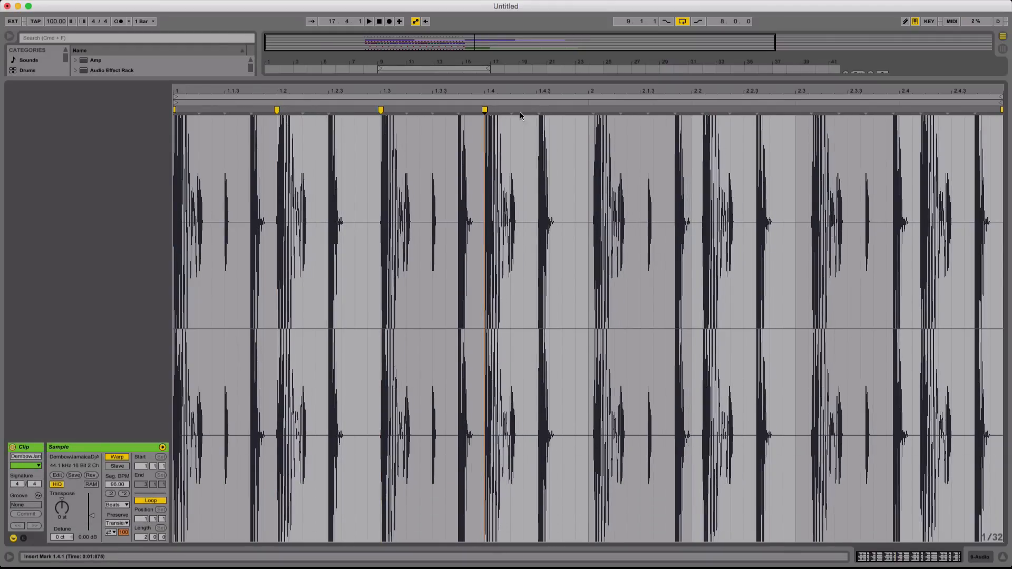
left_click_drag(595, 109, 588, 109)
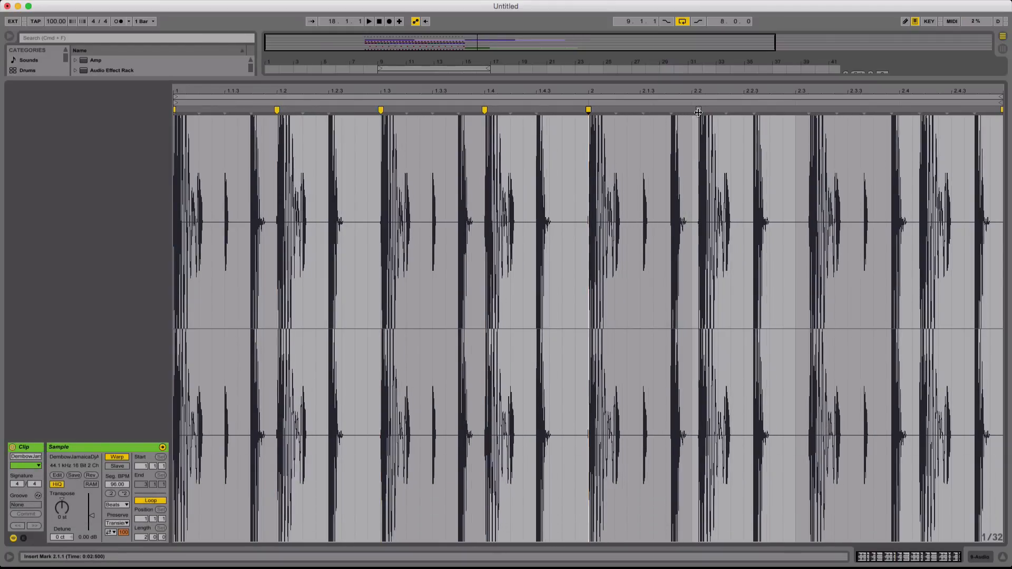
left_click_drag(698, 112, 694, 112)
left_click_drag(804, 111, 800, 111)
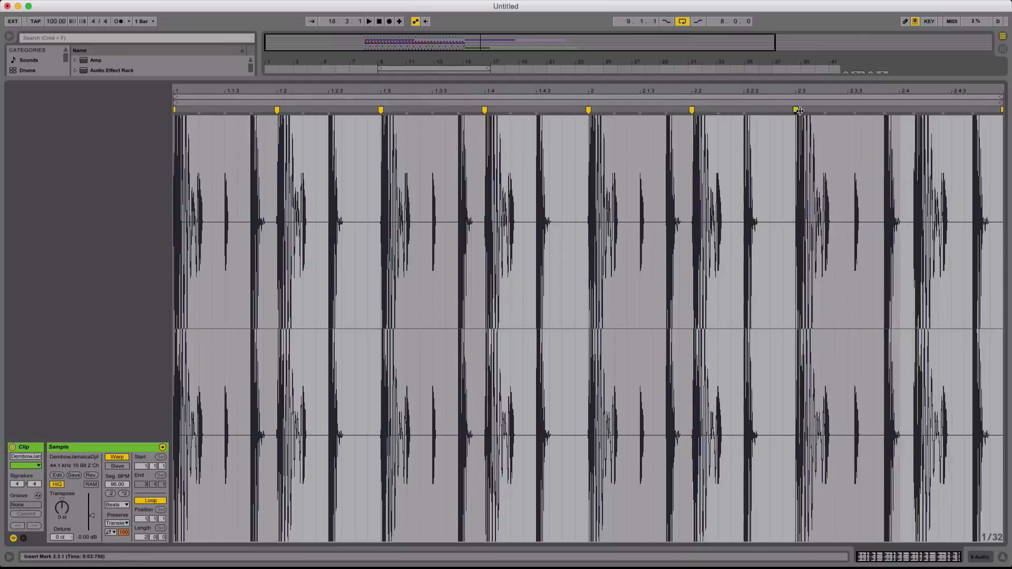
mouse_move(918, 114)
left_mouse_down()
mouse_move(902, 116)
mouse_move(900, 100)
mouse_move(902, 132)
left_mouse_up()
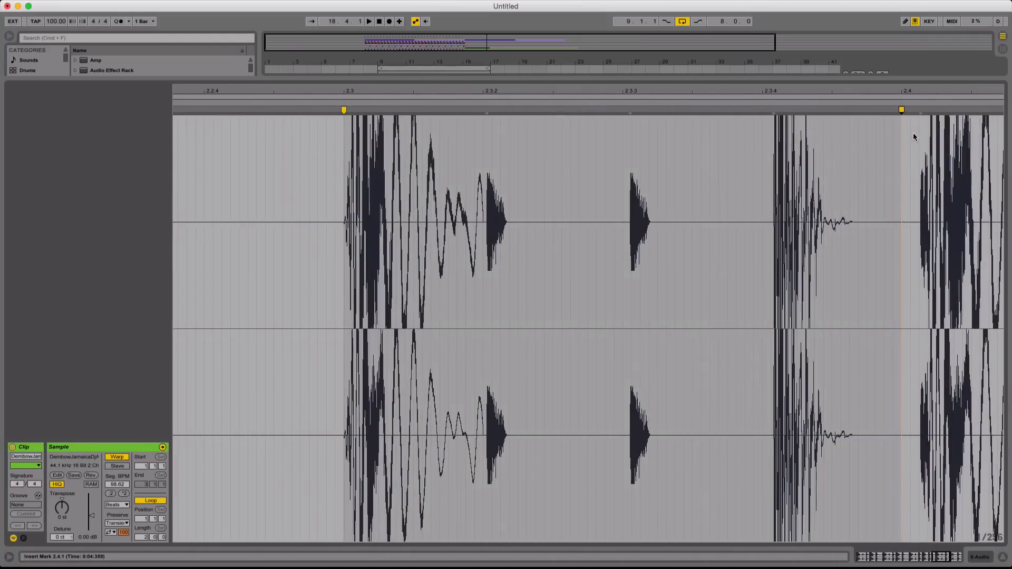
double_click(902, 110)
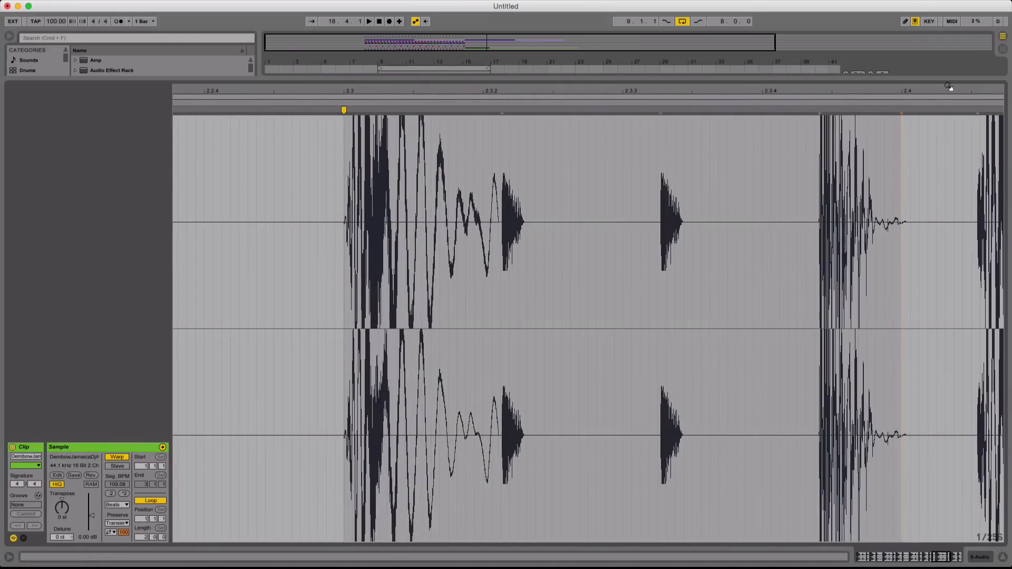
left_click_drag(949, 87, 730, 75)
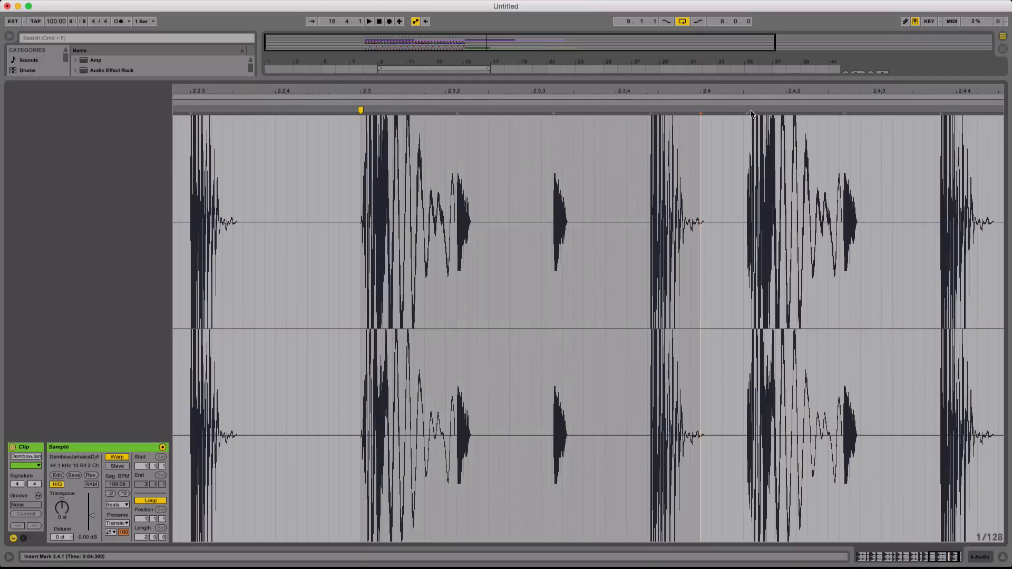
Warp the dembow sample so its last hits align with beats 2.4 and 2.4.3, playing the loop to check
mouse_move(750, 111)
left_mouse_down()
mouse_move(706, 110)
mouse_move(679, 93)
mouse_move(678, 62)
mouse_move(678, 78)
left_mouse_up()
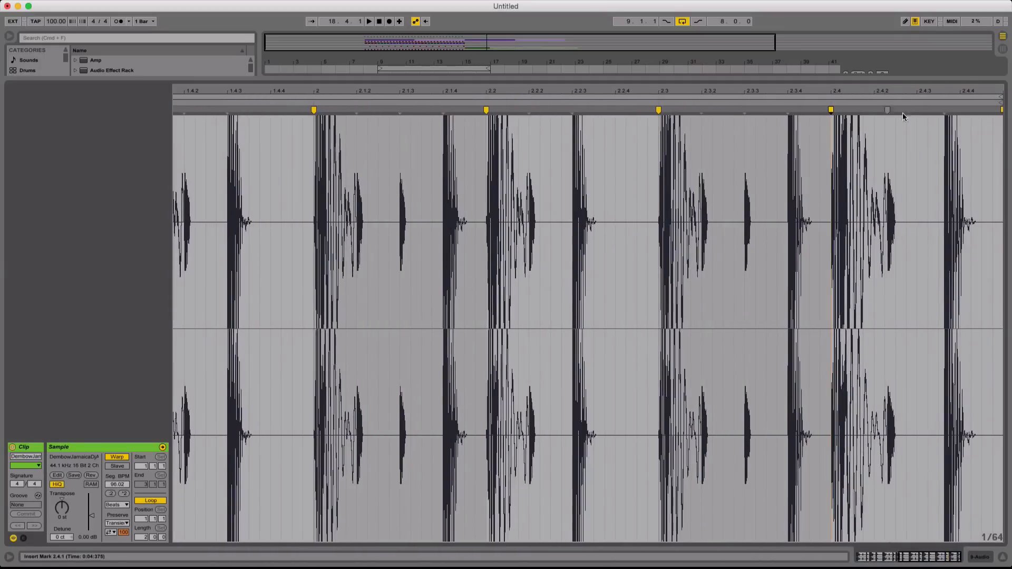
double_click(928, 94)
key("super+a")
left_click(906, 171)
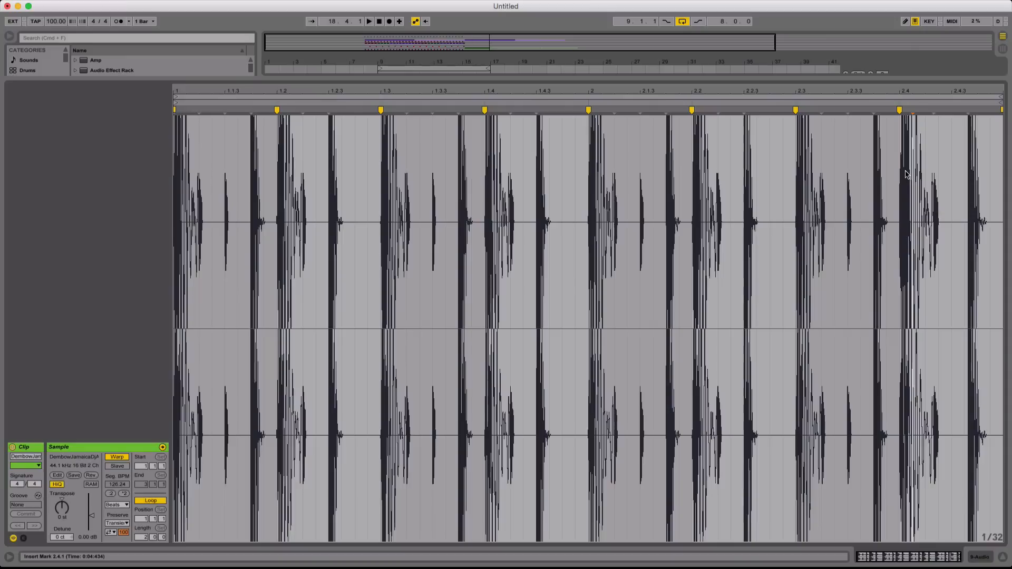
key("space")
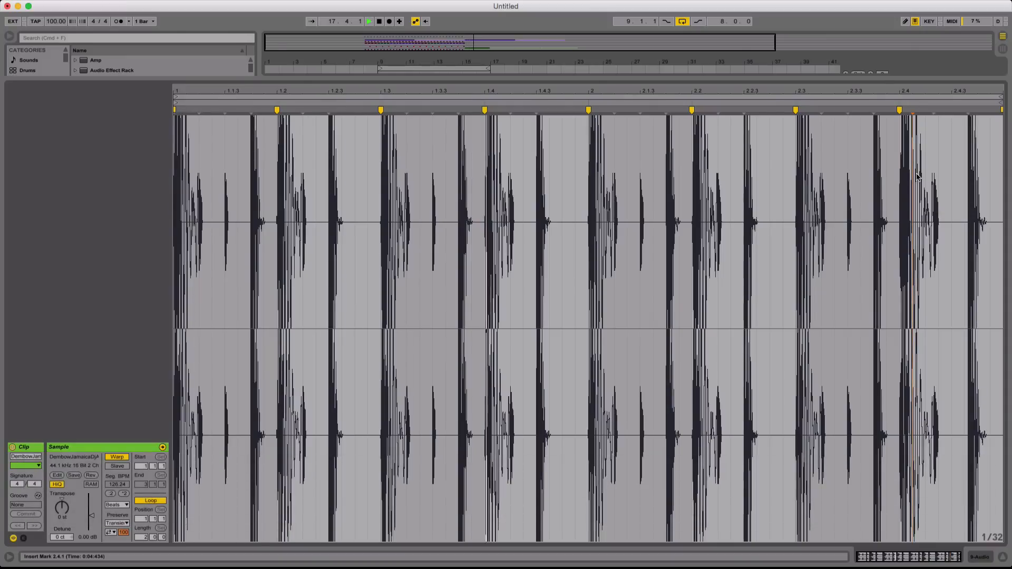
key("space")
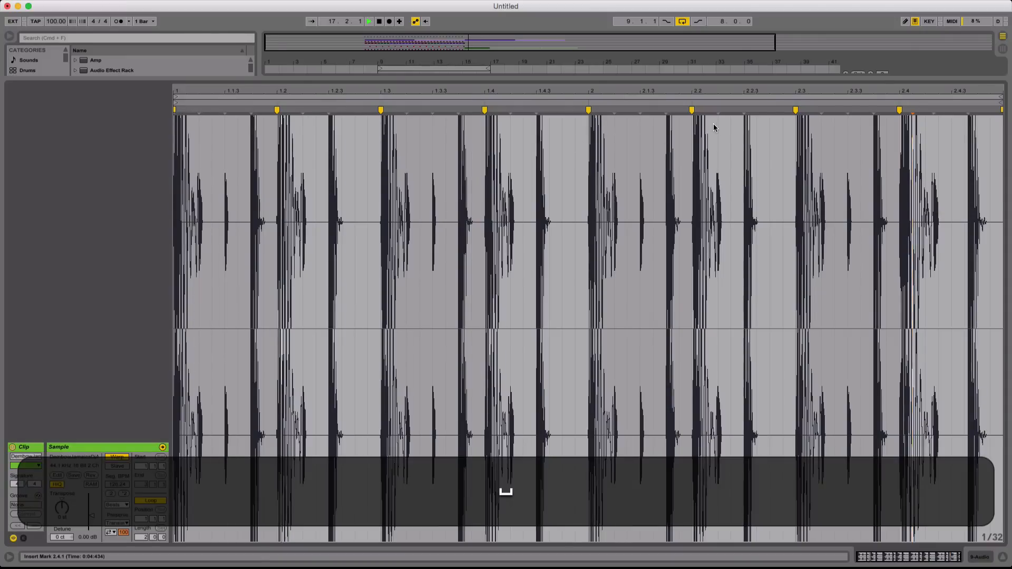
left_click(968, 112)
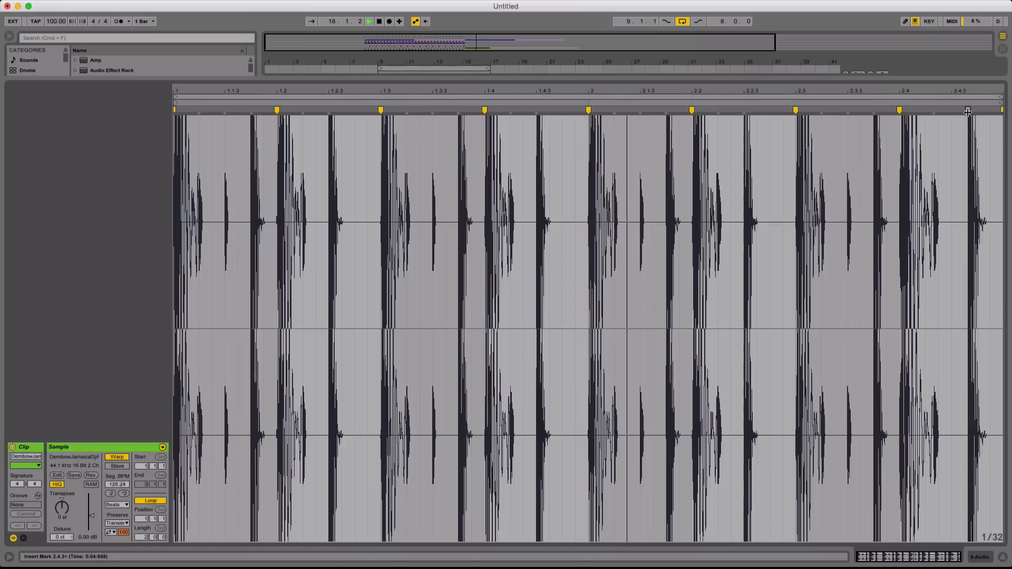
left_click_drag(968, 112, 952, 112)
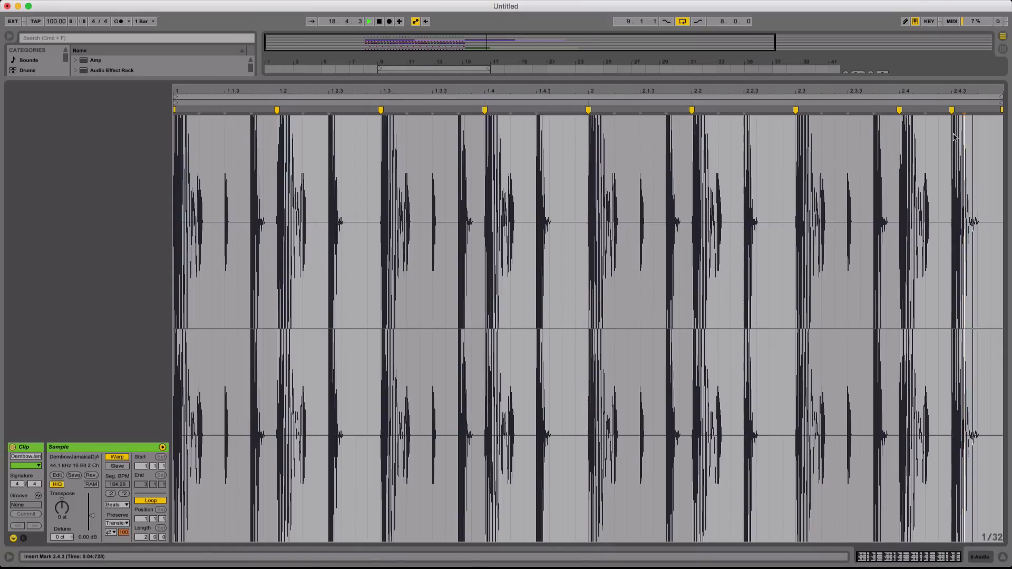
Return to the arrangement and shorten the dembow clip on 9 Audio to end at bar 25
left_click(923, 78)
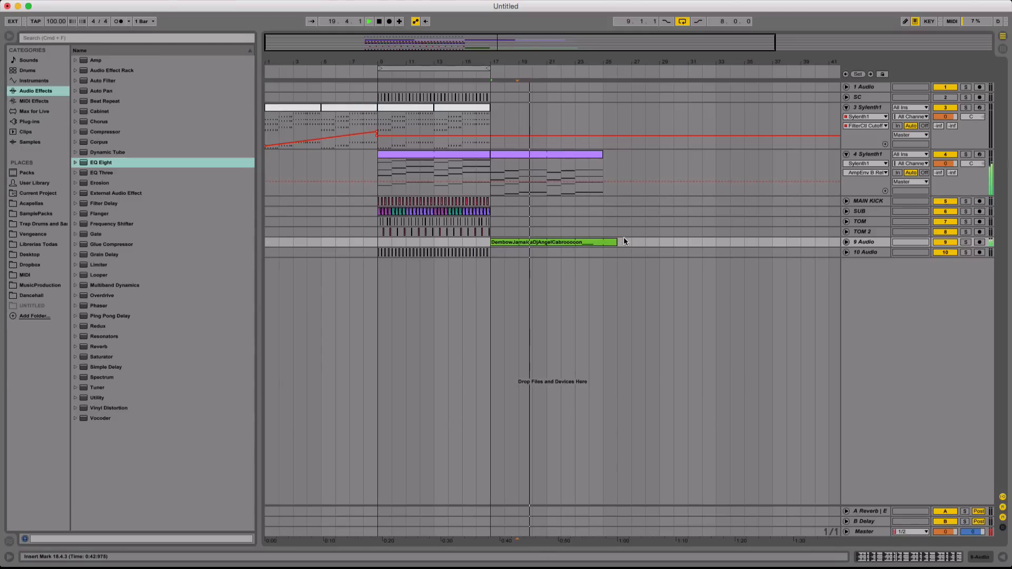
left_click_drag(616, 242, 603, 242)
left_click(618, 252)
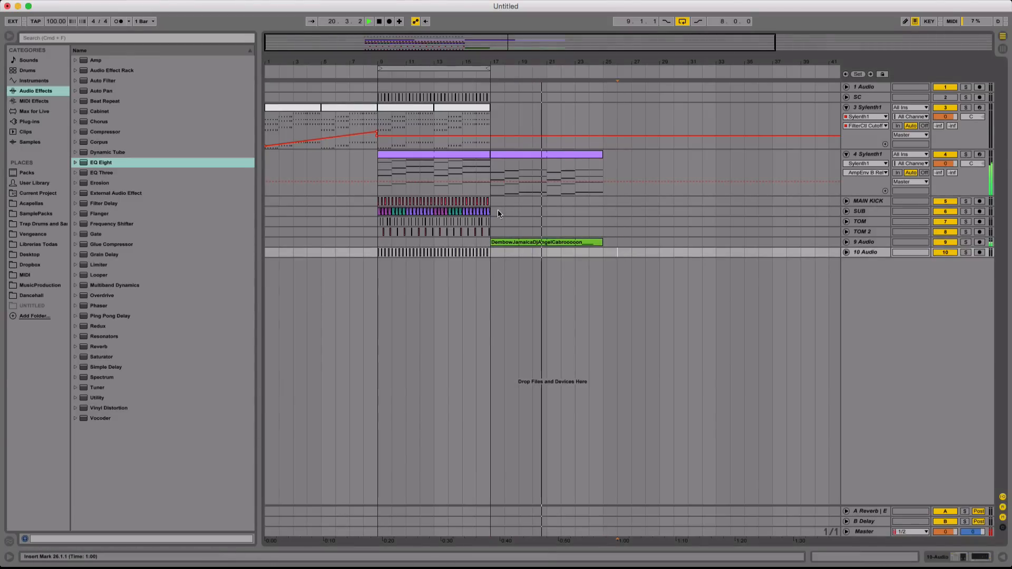
Copy the first two 3 Sylenth1 clips with their filter cutoff automation from bar 1 to bar 17
left_click(459, 111)
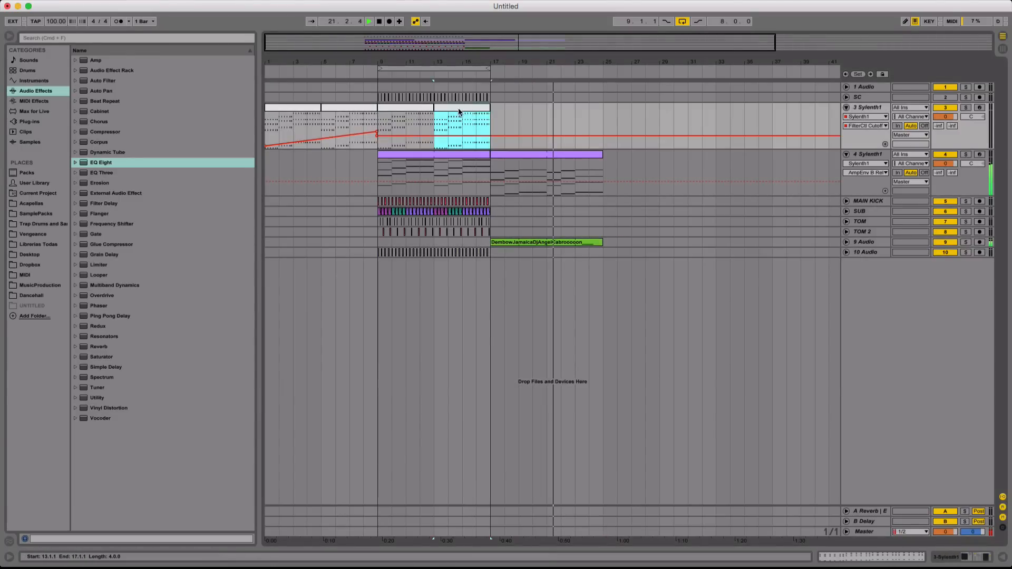
left_click(361, 109)
left_click(307, 110, "shift")
key("super+c")
left_click(493, 113)
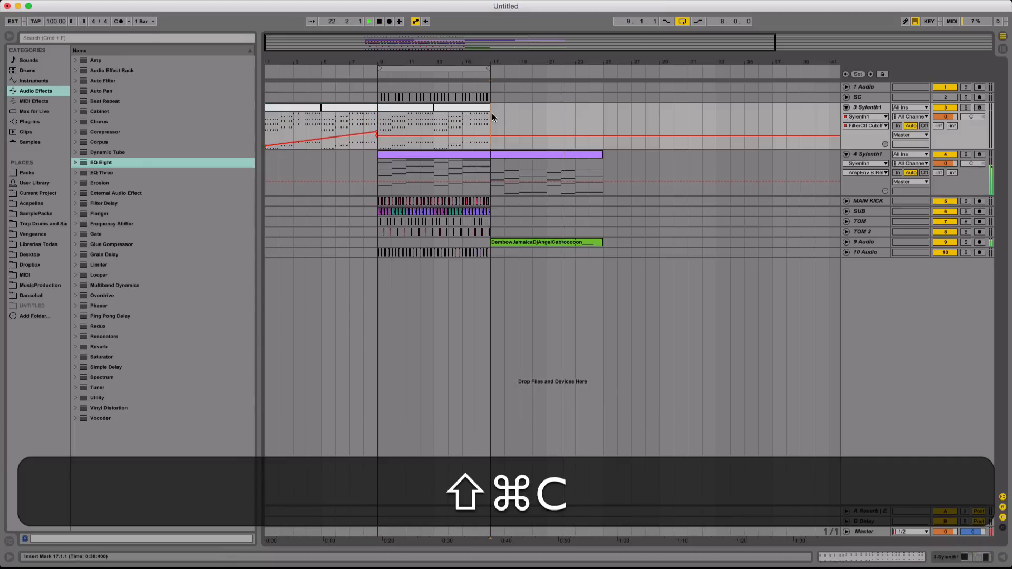
key("super+v")
left_click(654, 121)
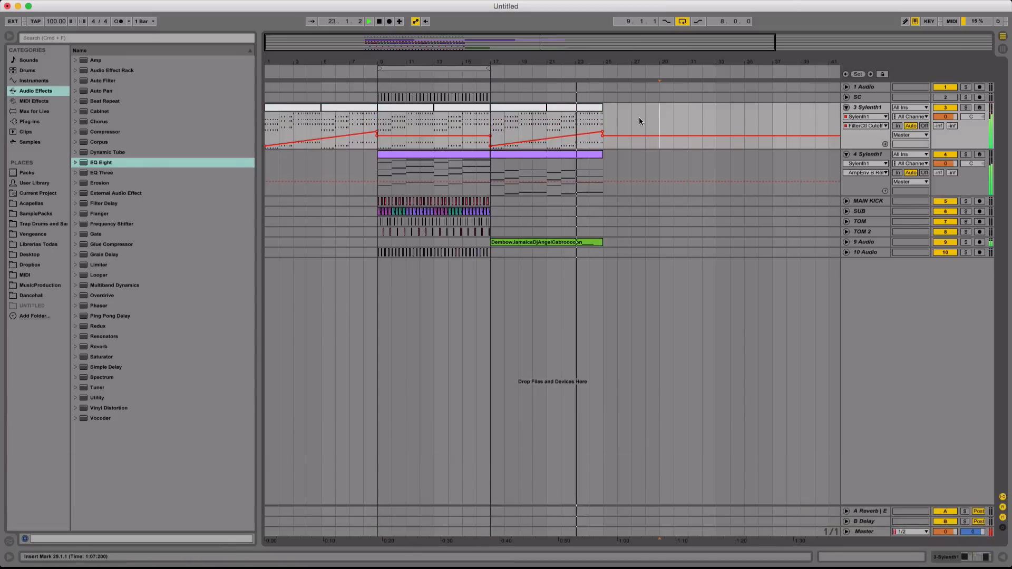
Stop playback and automate the EQ Eight band 6 frequency on 4 Sylenth1 to rise from bar 17 to bar 25
left_click(510, 161)
key("space")
double_click(871, 154)
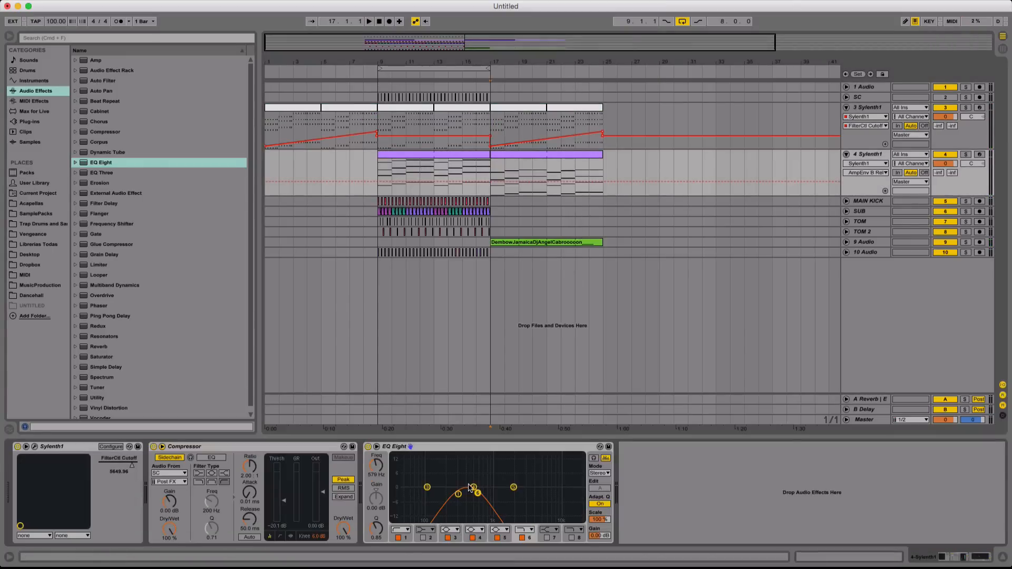
left_click(532, 168)
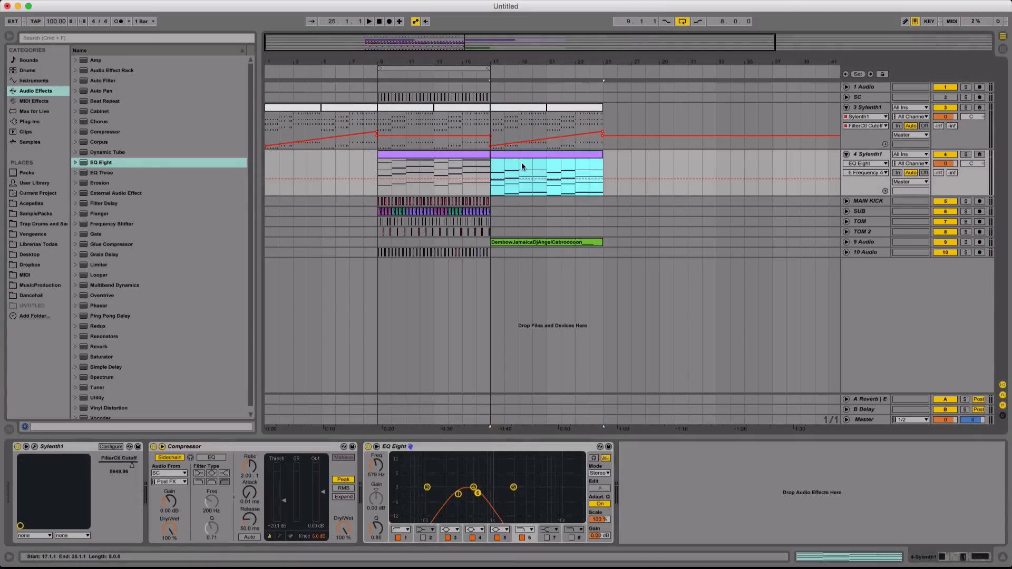
key("shift")
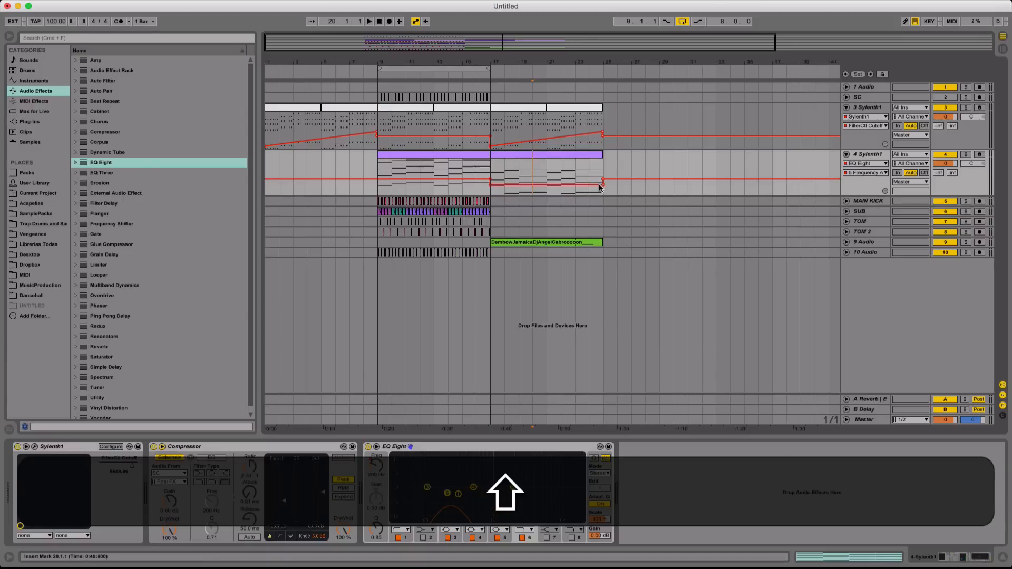
left_click(603, 185)
Extend the original 4 Sylenth1 clip to bar 25, replacing the octave-down copy
left_click(480, 157)
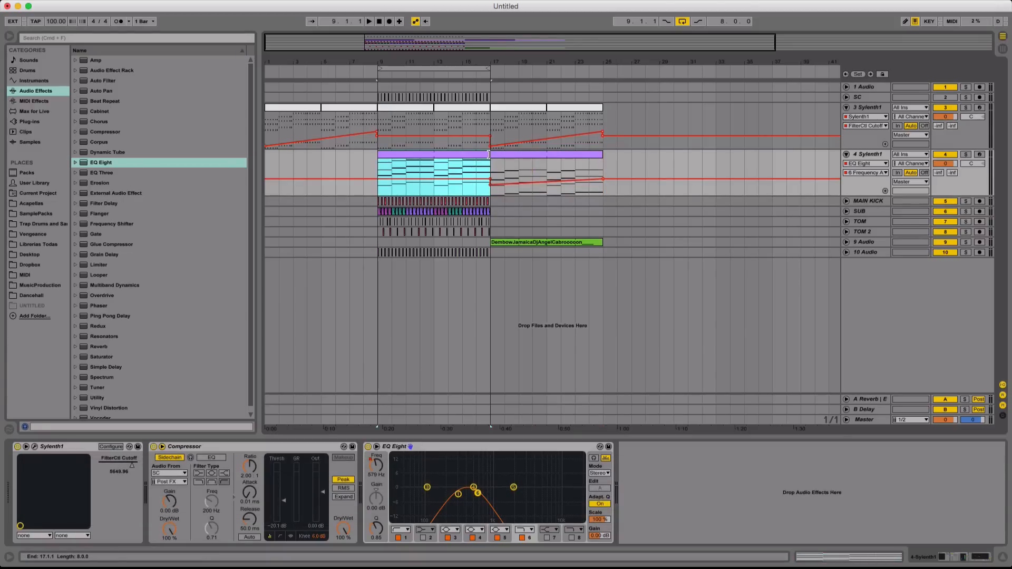
left_click_drag(488, 154, 603, 155)
left_click(476, 166)
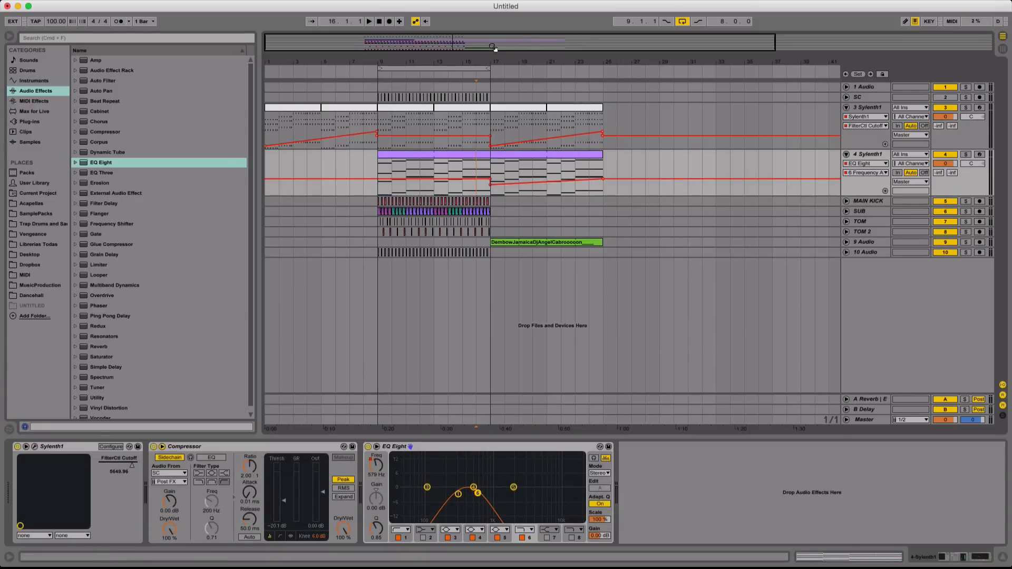
Delete the MAIN KICK and SUB clips between bars 16 and 17, and listen to the transition
left_click_drag(497, 58, 489, 201)
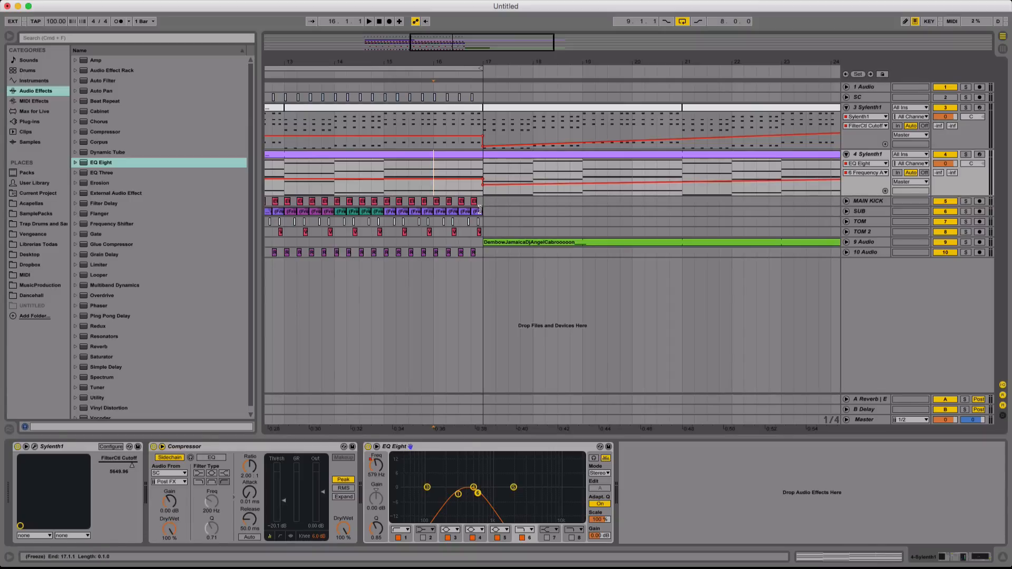
left_click(480, 210)
left_click(434, 202, "shift")
key("shift+BackSpace")
key("minus")
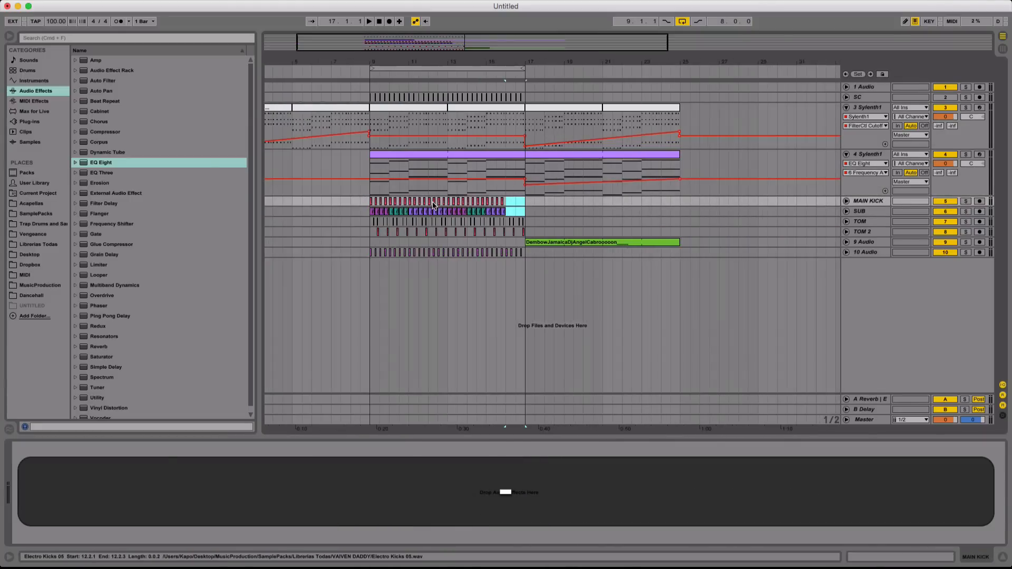
left_click(490, 253)
key("space")
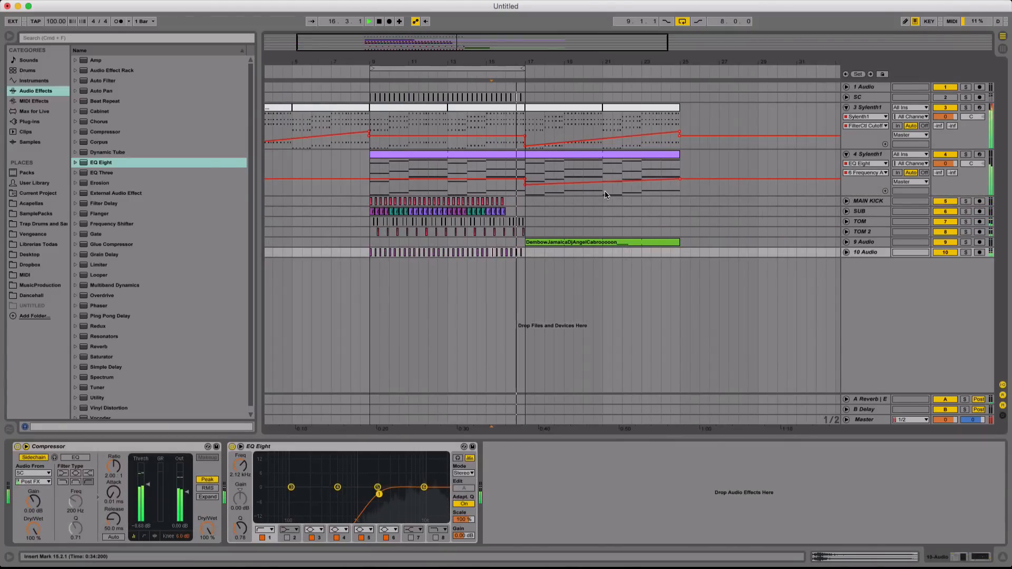
key("space")
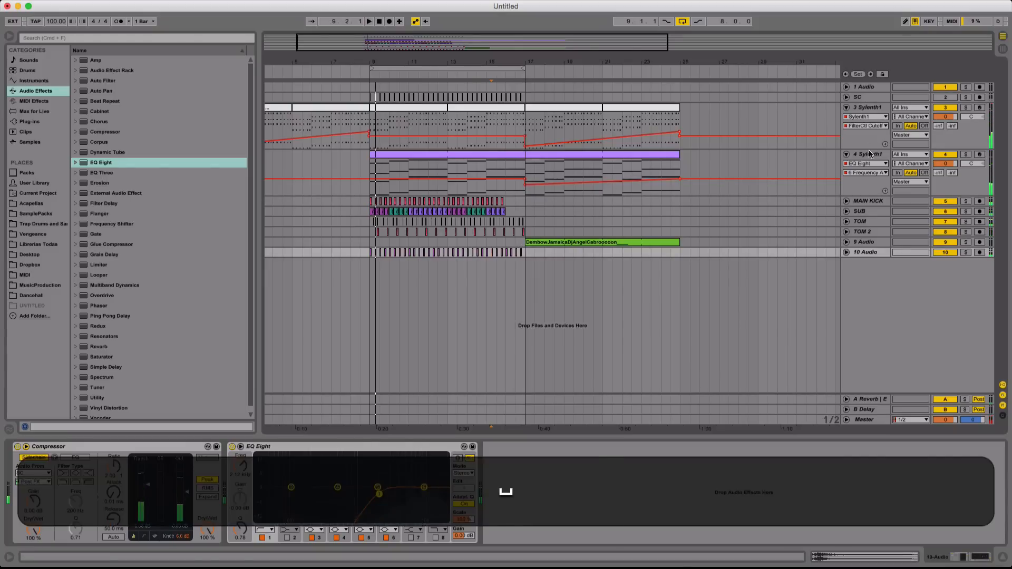
Lower the sidechain compressor's threshold on 4 Sylenth1 while listening to it soloed, stop playback and unsolo the track
left_click(870, 154)
left_click(979, 154)
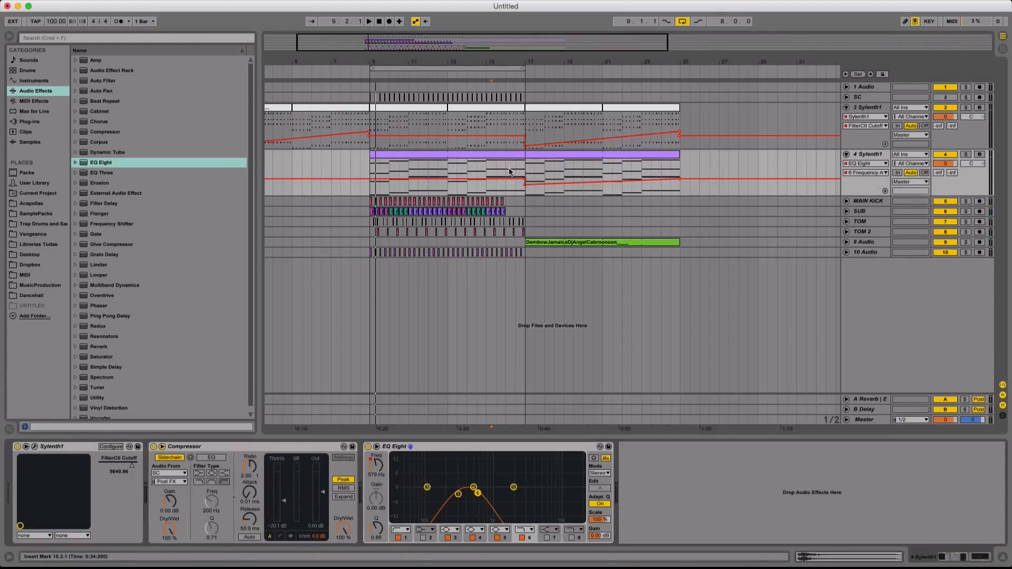
key("space")
left_click(966, 154)
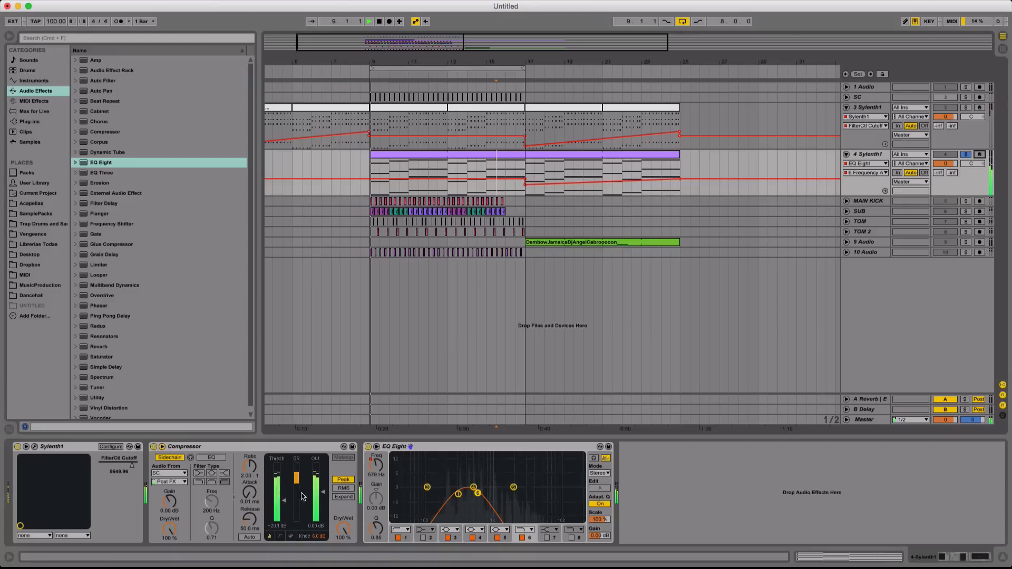
left_click_drag(284, 501, 283, 508)
double_click(429, 437)
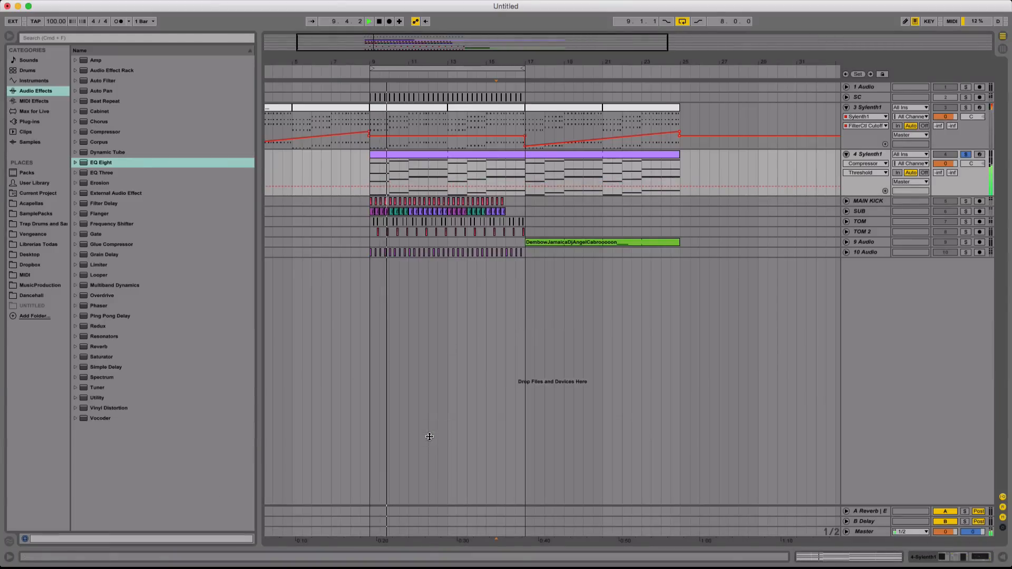
left_click(505, 166)
key("space")
key("space")
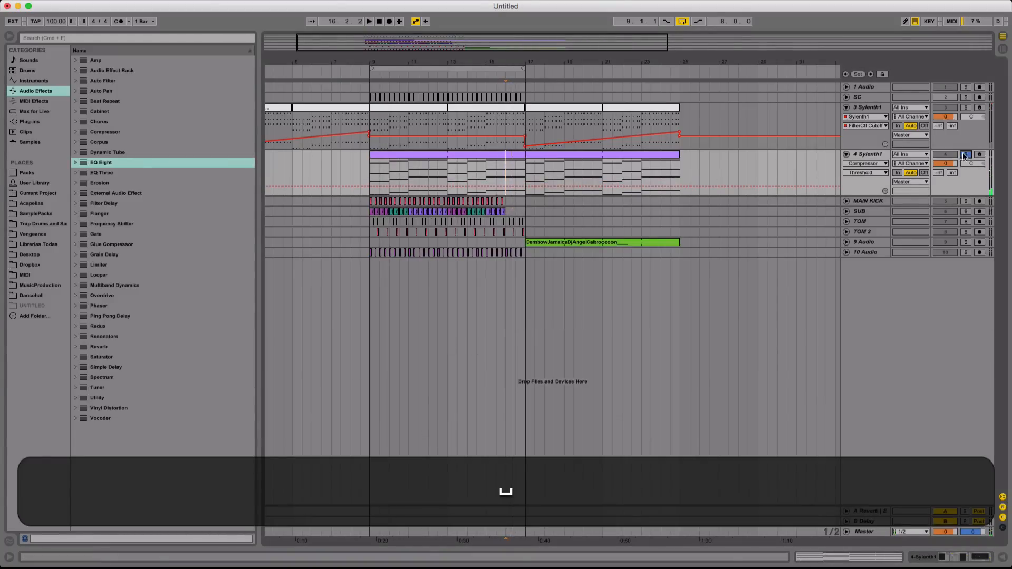
left_click(966, 155)
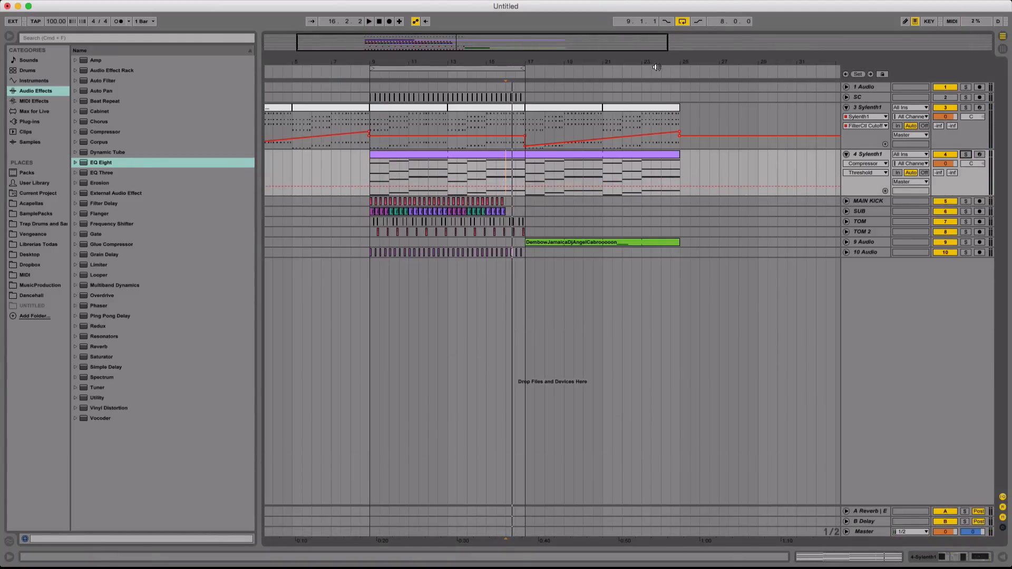
Add a locator named DROP at bar 25 of the arrangement
left_click_drag(657, 62, 656, 38)
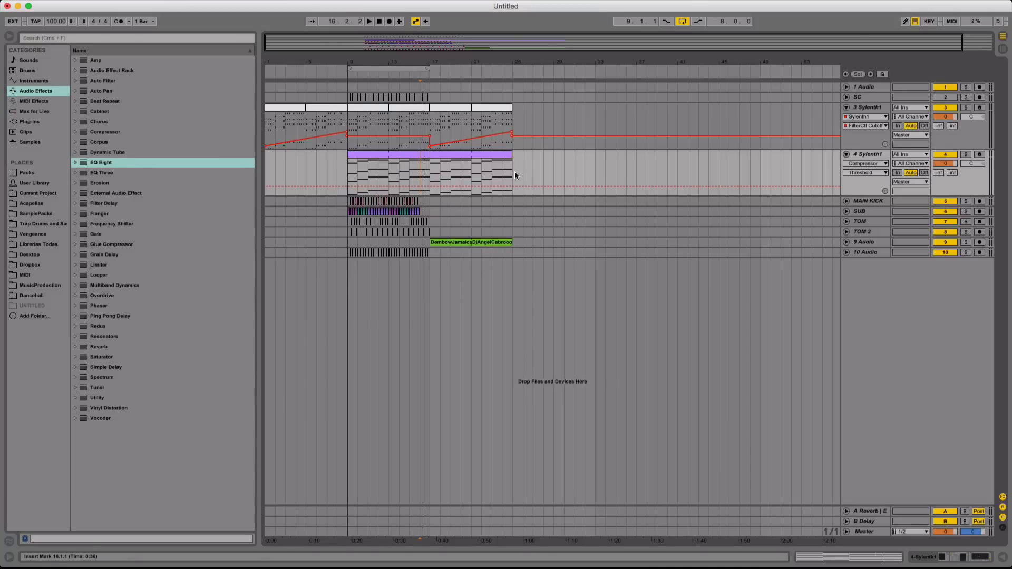
left_click_drag(512, 169, 583, 169)
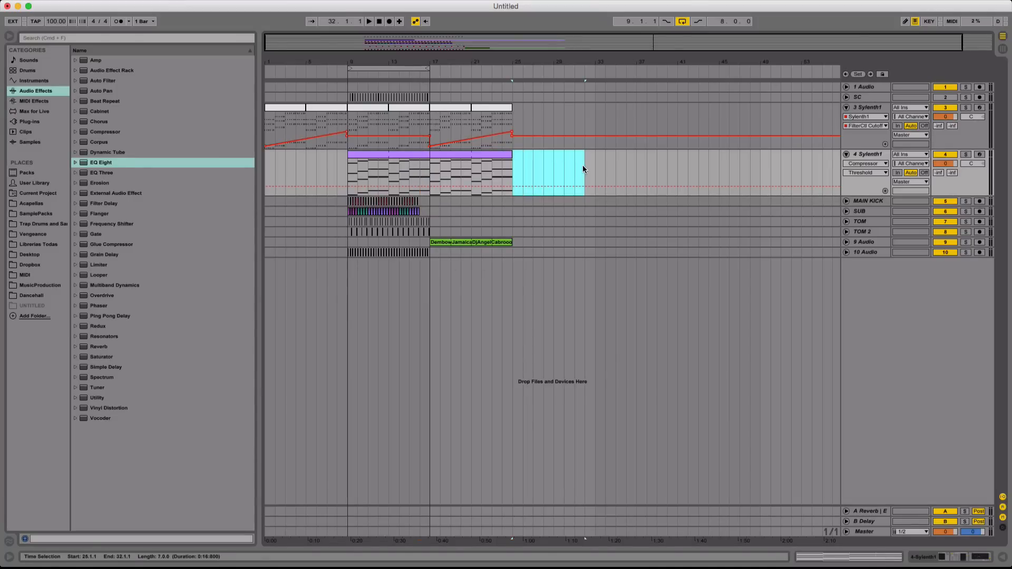
left_click(514, 73)
right_click(513, 72)
left_click(531, 100)
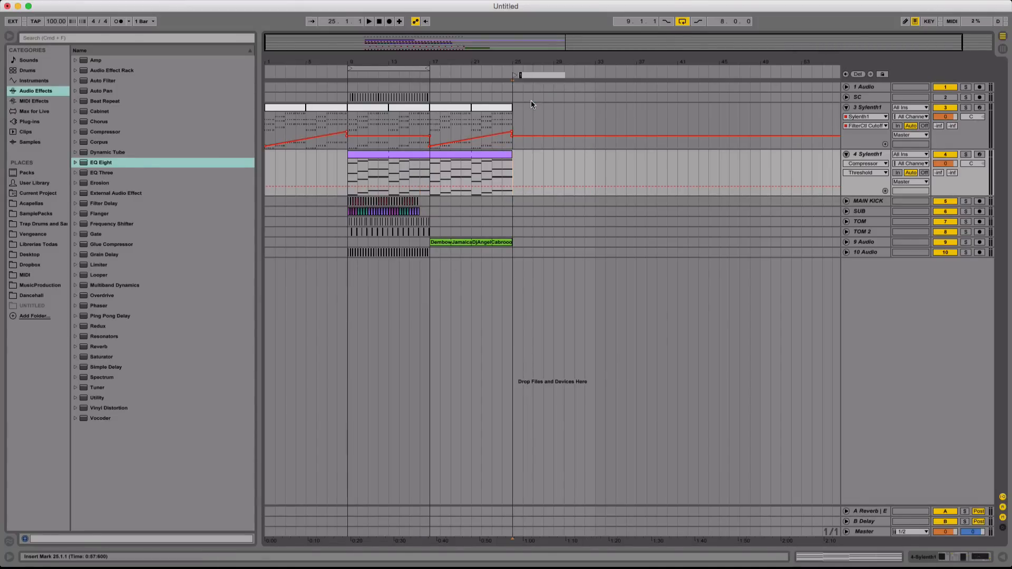
type("DROP")
key("shift+Return")
Insert a new MIDI track below 10 Audio
left_click_drag(488, 56, 574, 138)
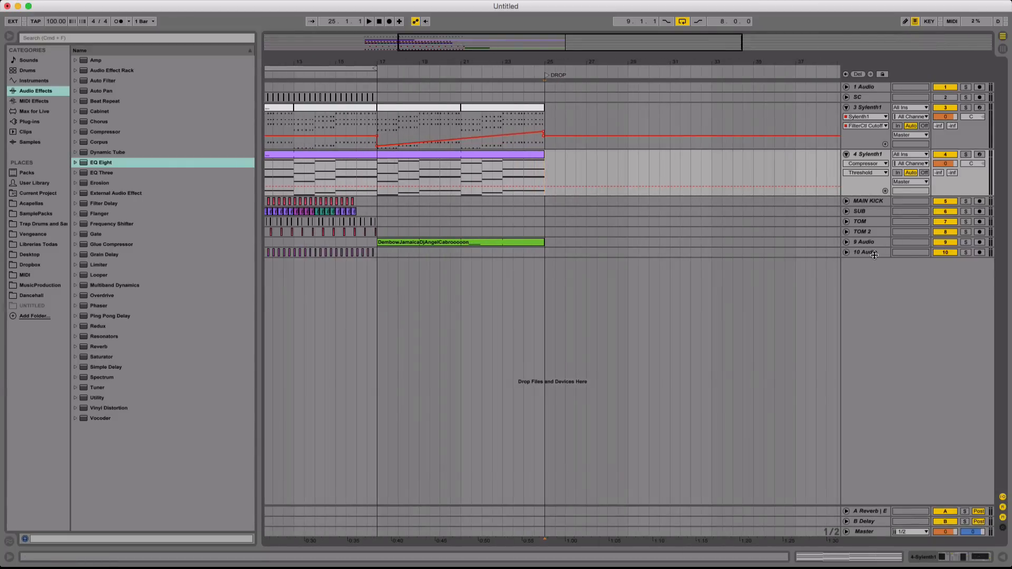
key("shift+super+t")
left_click(456, 294)
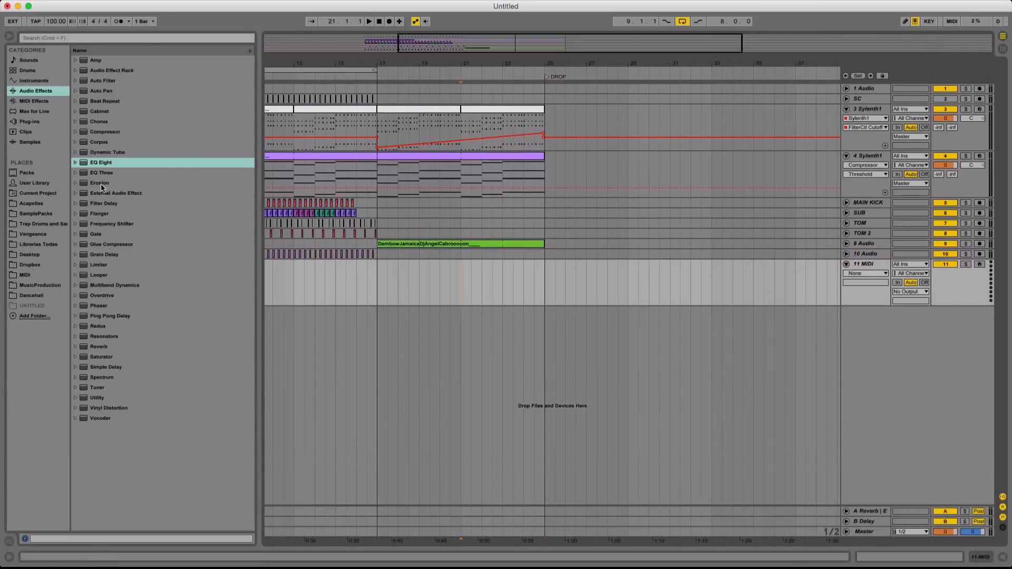
Audition the samples in the VAIVEN DADDY folder of Librerias Todas for the new MIDI track
left_click(40, 215)
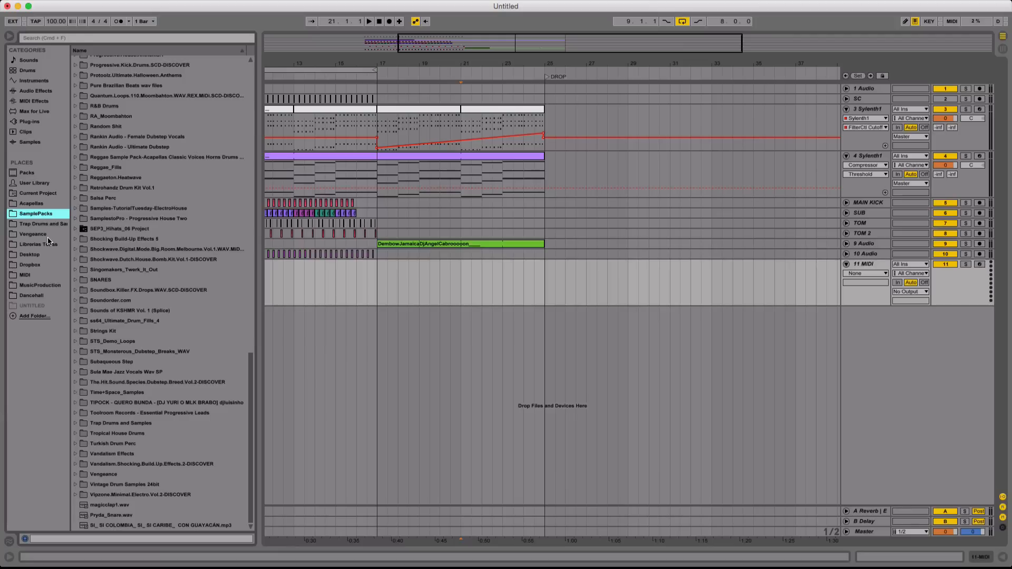
left_click(53, 243)
double_click(865, 264)
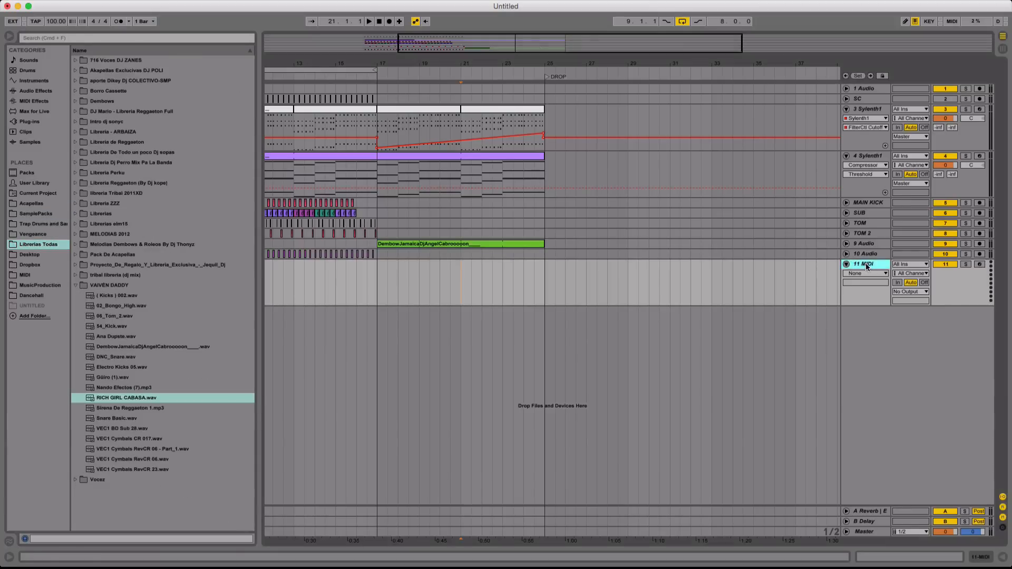
scroll(148, 271, "down", 3)
left_click(172, 342)
key("Down")
key("Down")
key("Down")
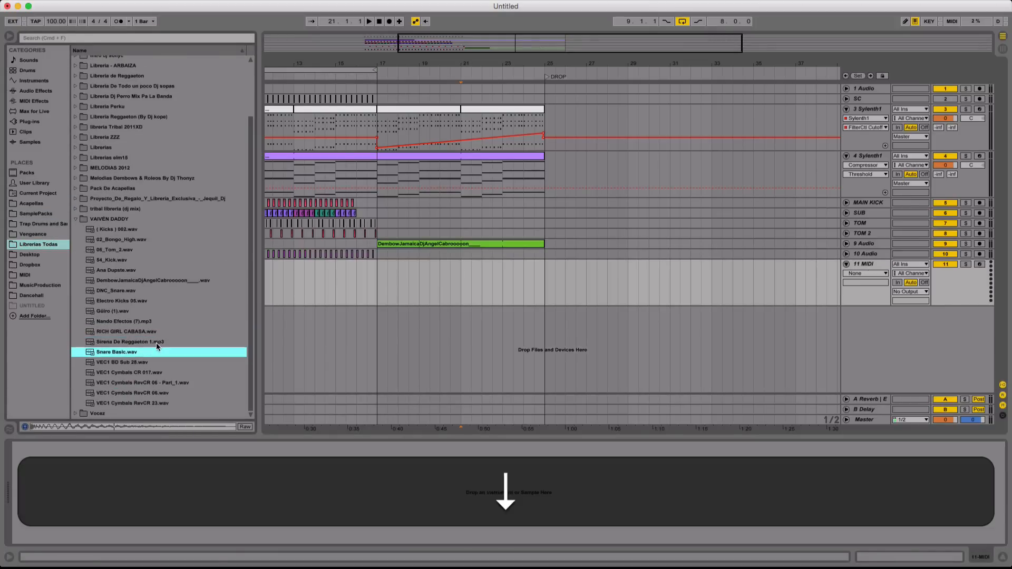
key("Down")
key("Down")
key("Down")
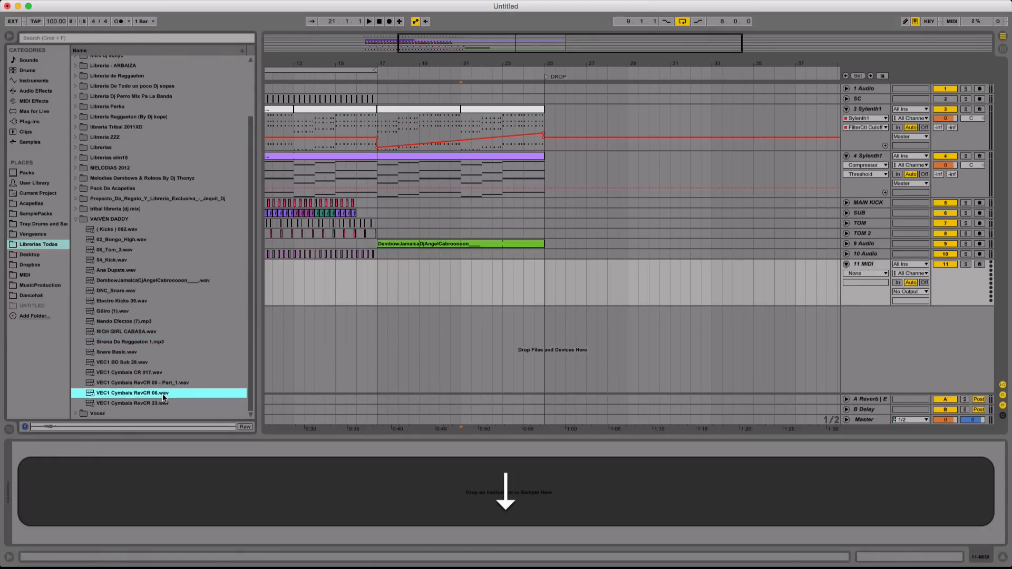
left_click(131, 290)
key("Up")
key("Up")
key("Up")
key("Up")
key("Up")
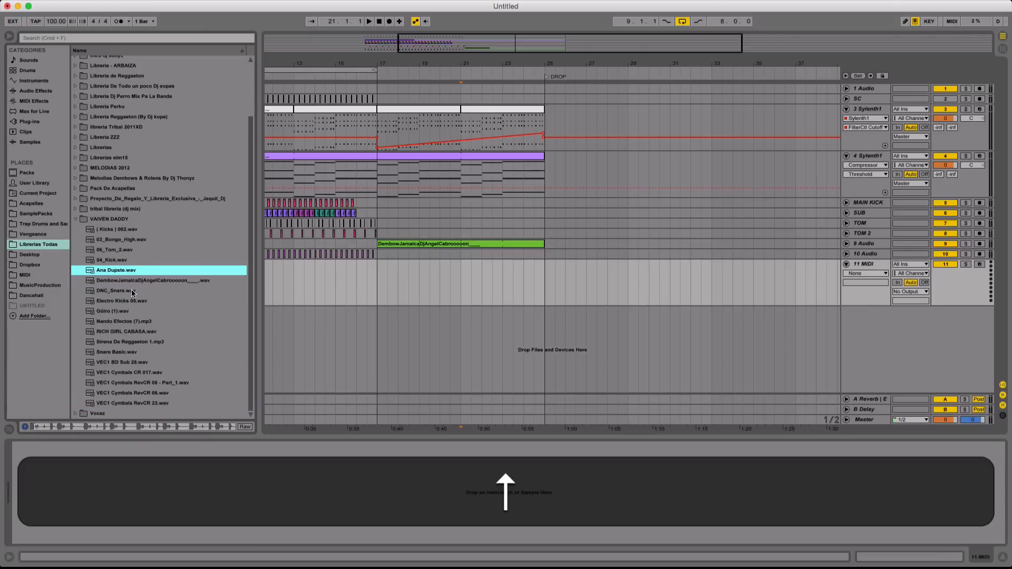
key("Up")
scroll(115, 129, "up", 3)
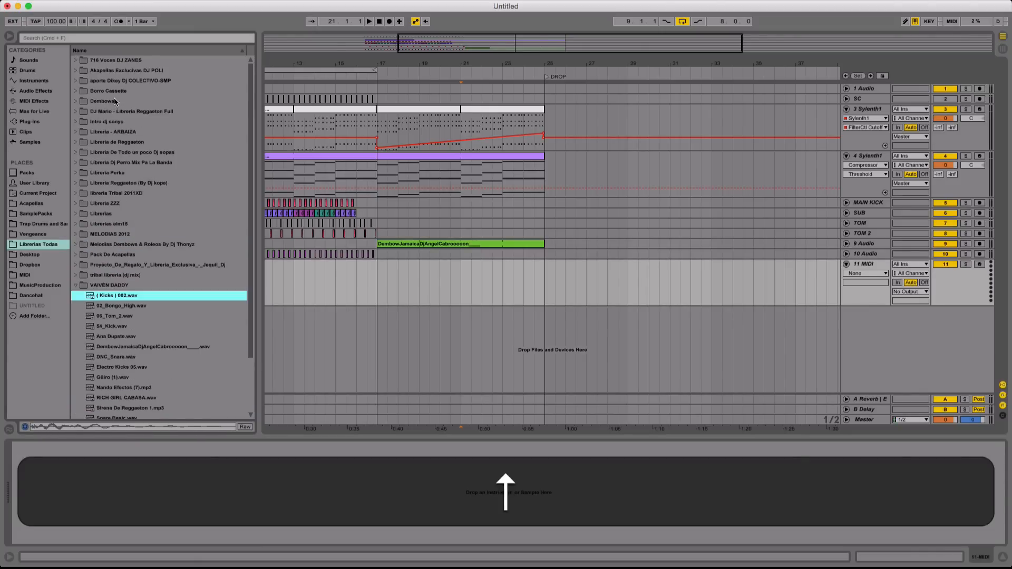
Audition the samples in the Borro Cassette folder and load Snare special.wav as an instrument on track 11
double_click(114, 93)
left_click(121, 113)
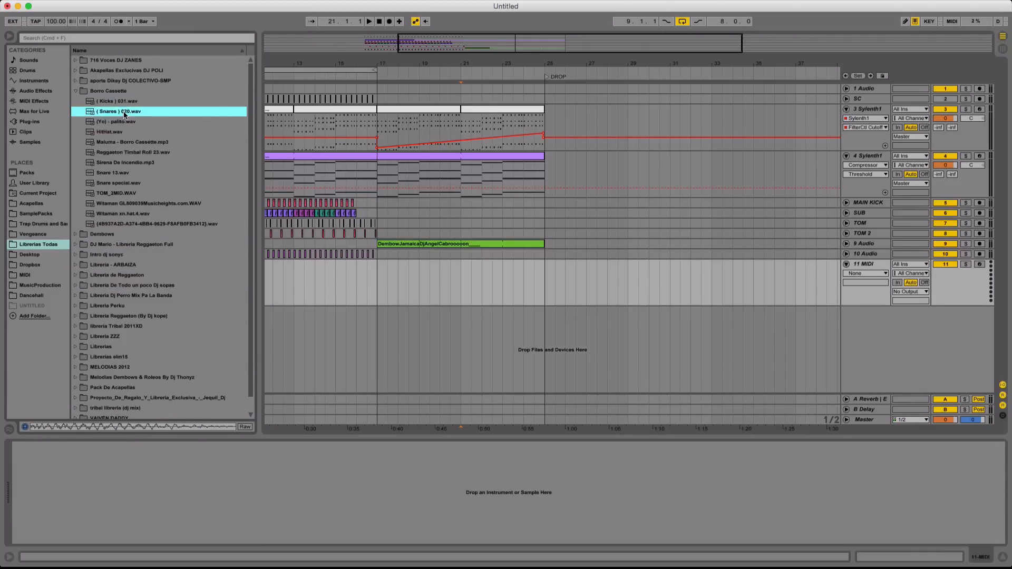
left_click(143, 219)
key("Up")
key("Up")
key("Up")
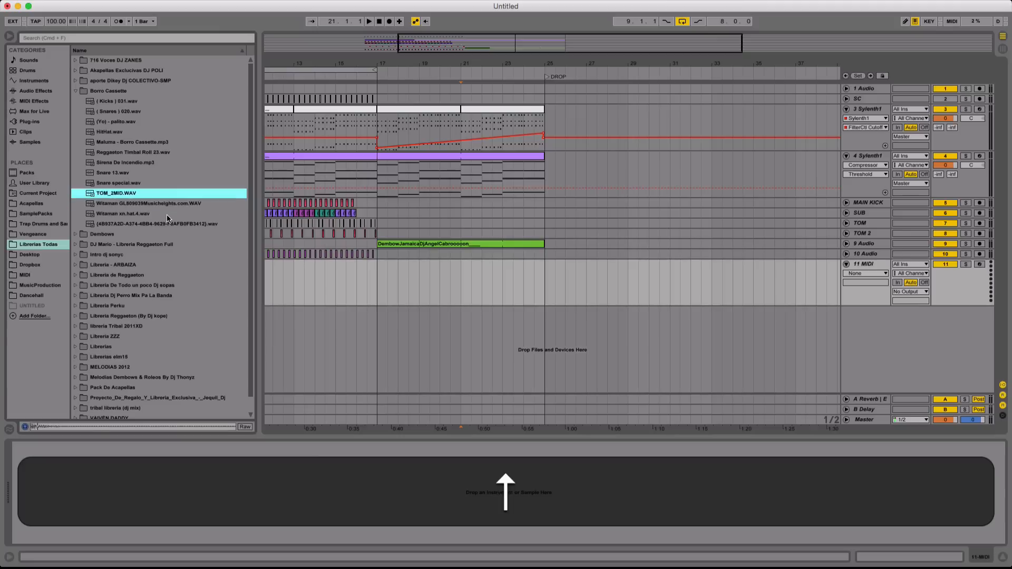
key("Up")
key("Up")
key("Down")
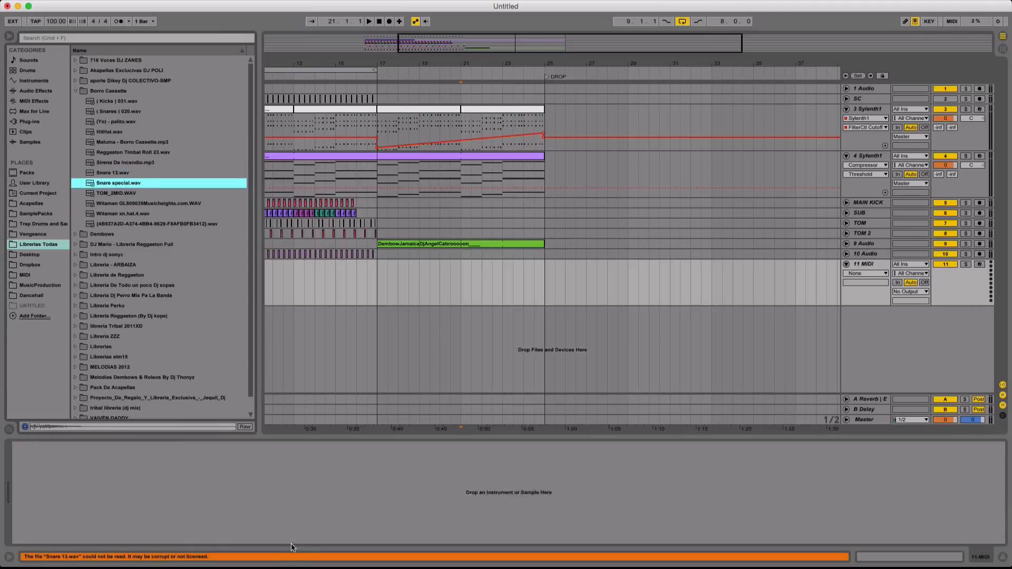
left_click_drag(130, 183, 227, 485)
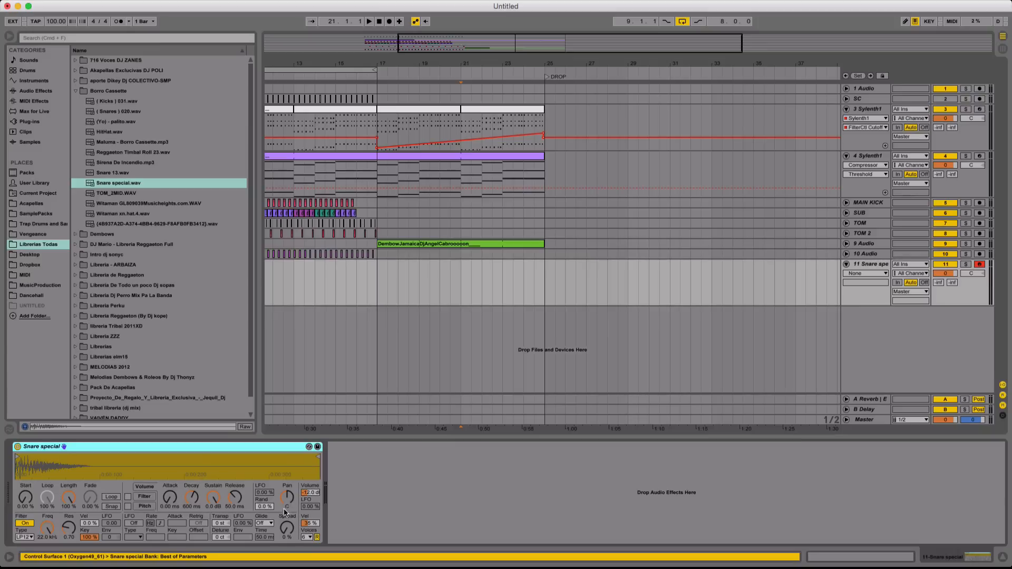
Raise the Snare special instrument's volume and lower its track volume to about -3.4 dB
left_click(316, 492)
key("Return")
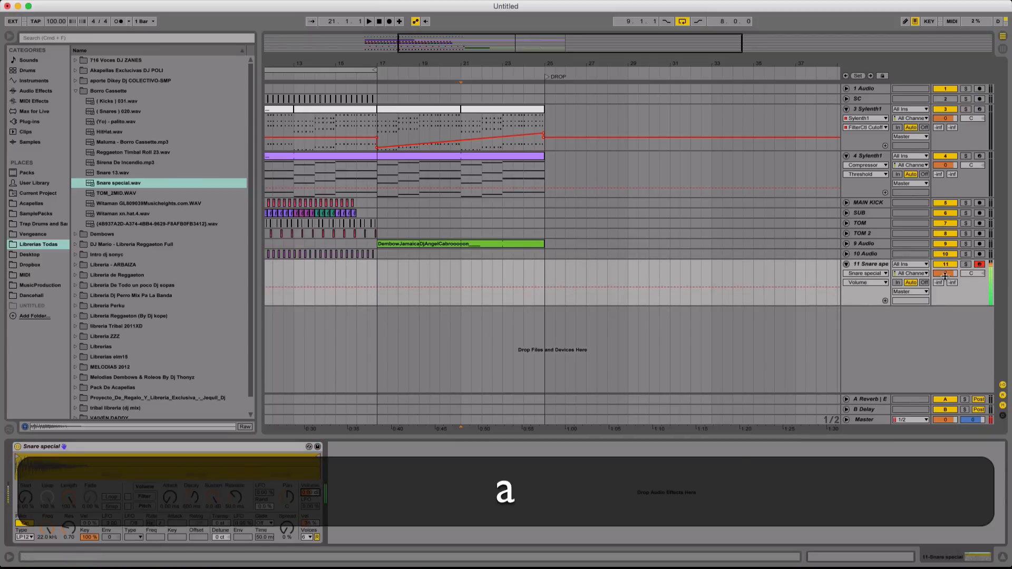
left_click_drag(945, 275, 944, 280)
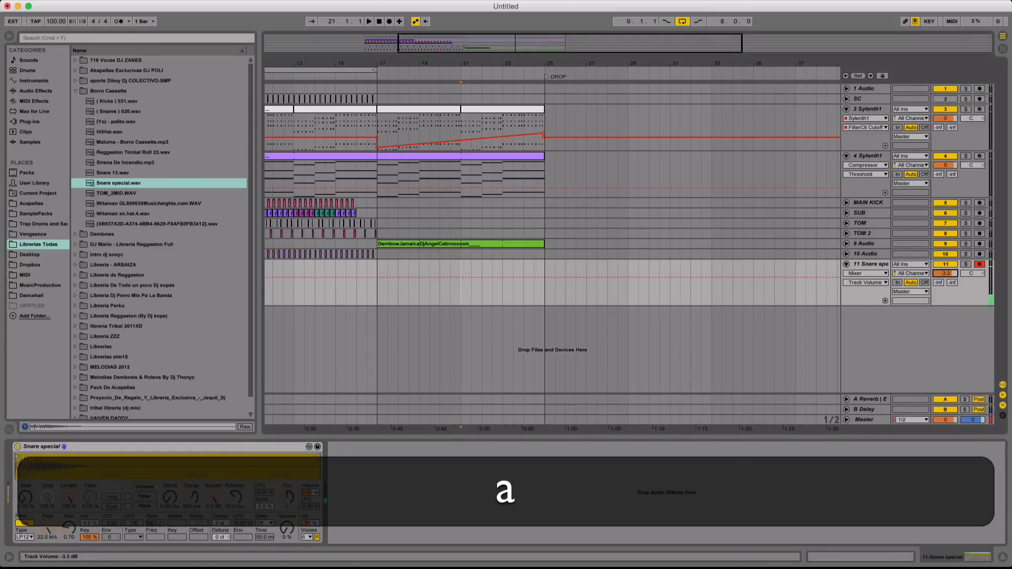
Delete the clip content between 24.3.1 and the DROP locator at bar 25 on all tracks from SC down
left_click_drag(461, 267, 549, 99)
key("BackSpace")
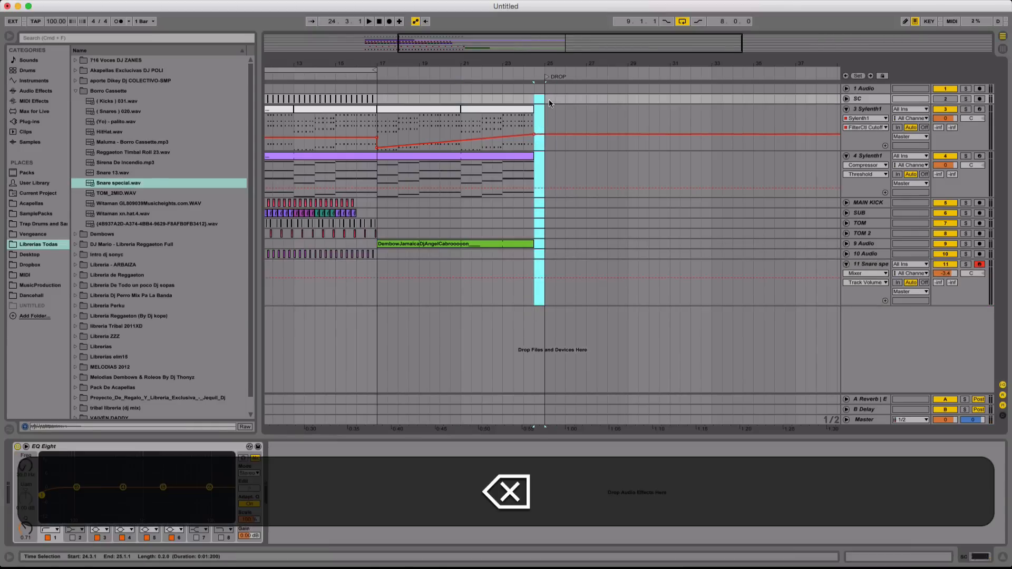
Insert a MIDI clip from 21.1.1 to 24.3.1 on the Snare special track and open it for note editing
left_click_drag(462, 267, 528, 265)
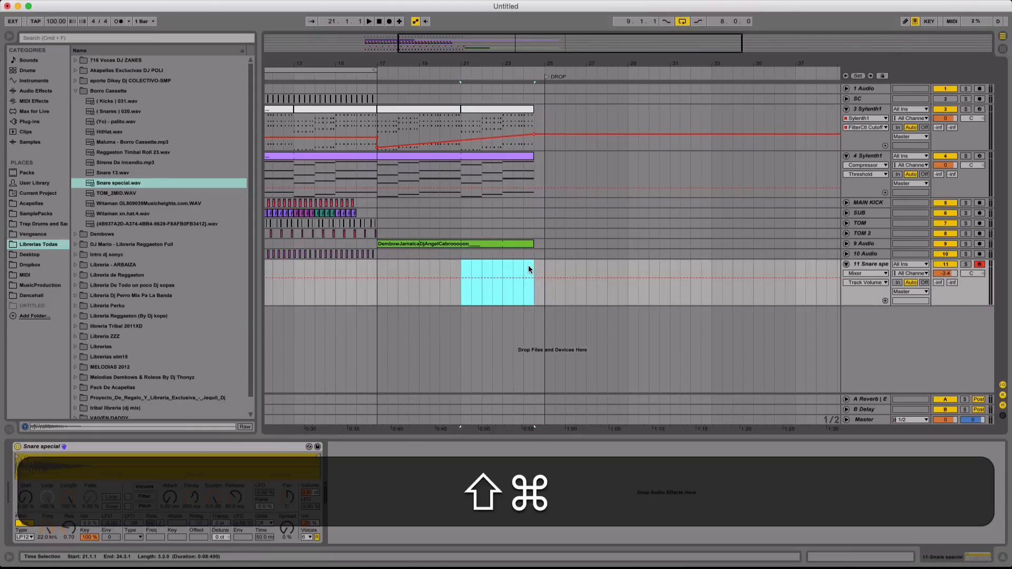
key("shift+super+m")
double_click(528, 267)
key("a")
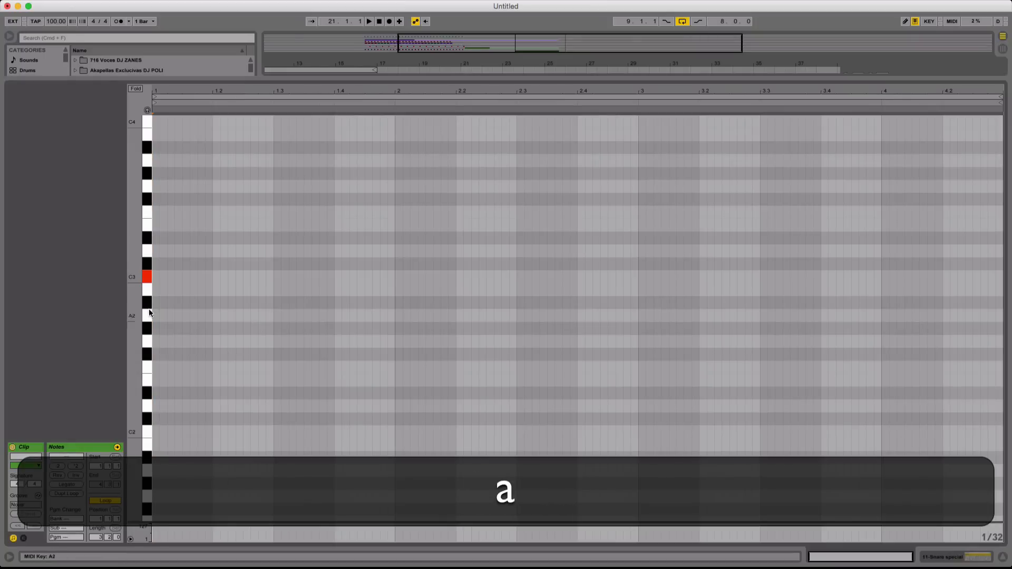
Enter four sixteenth-length C3 snare notes at 1.1.1, 1.1.4, 1.2.1 and 1.2.3
double_click(156, 277)
key("shift+super+Right")
key("super+d")
key("Right")
key("Right")
key("Right")
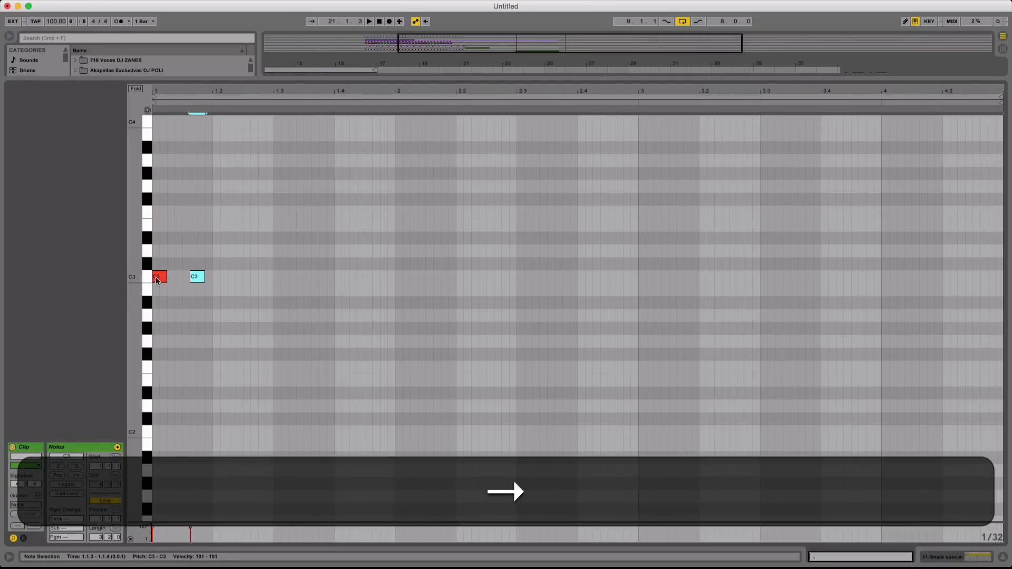
key("super+d")
key("Left")
key("super+d")
key("Right")
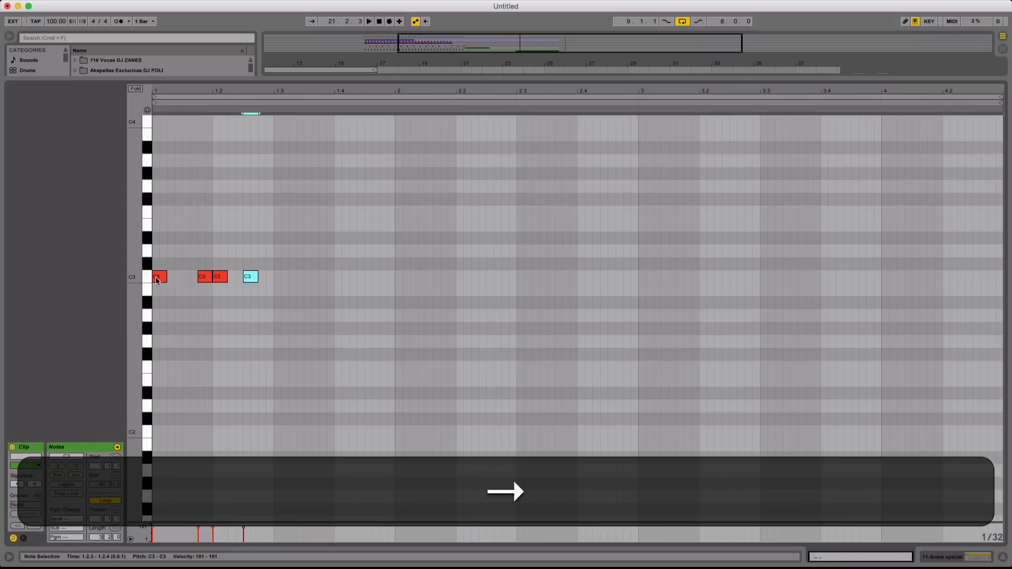
Duplicate the four-note snare pattern to start at beat 1.3 and listen to it in the arrangement
key("super+a")
key("super+d")
key("super+Right")
key("Right")
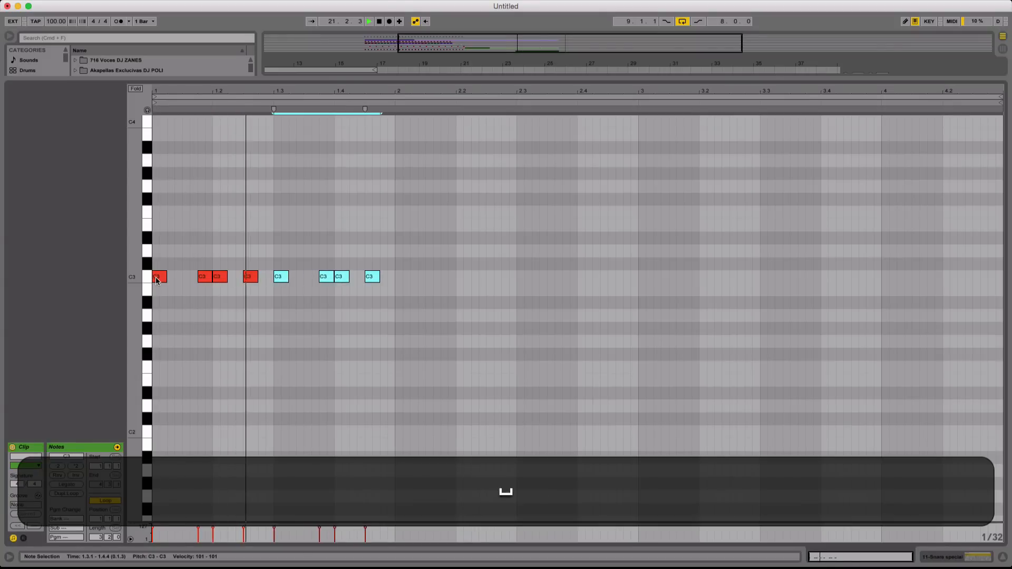
left_click(454, 76)
key("space")
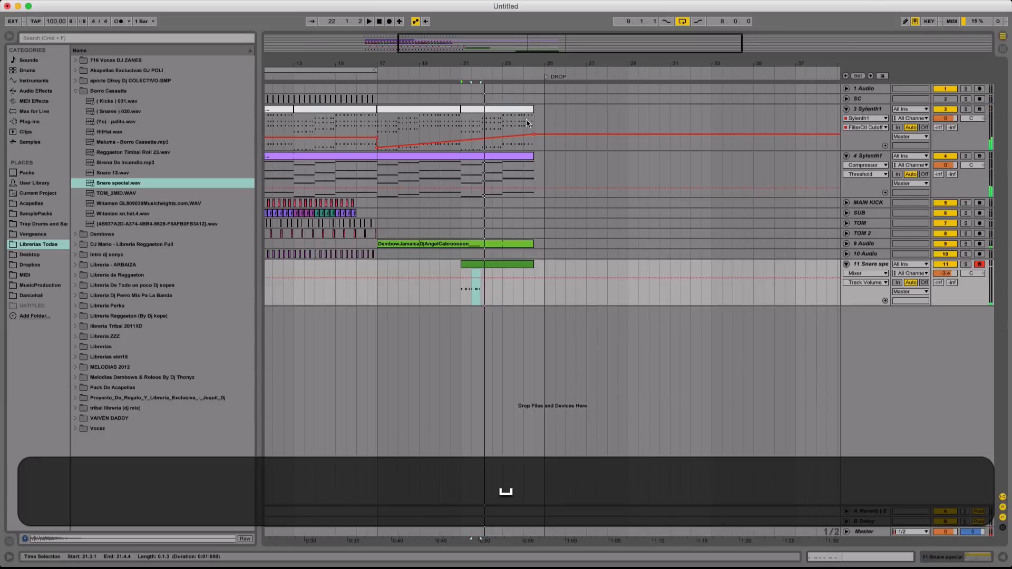
Shorten the dembow loop clip on 9 Audio to end at bar 21
left_click_drag(533, 246, 453, 256)
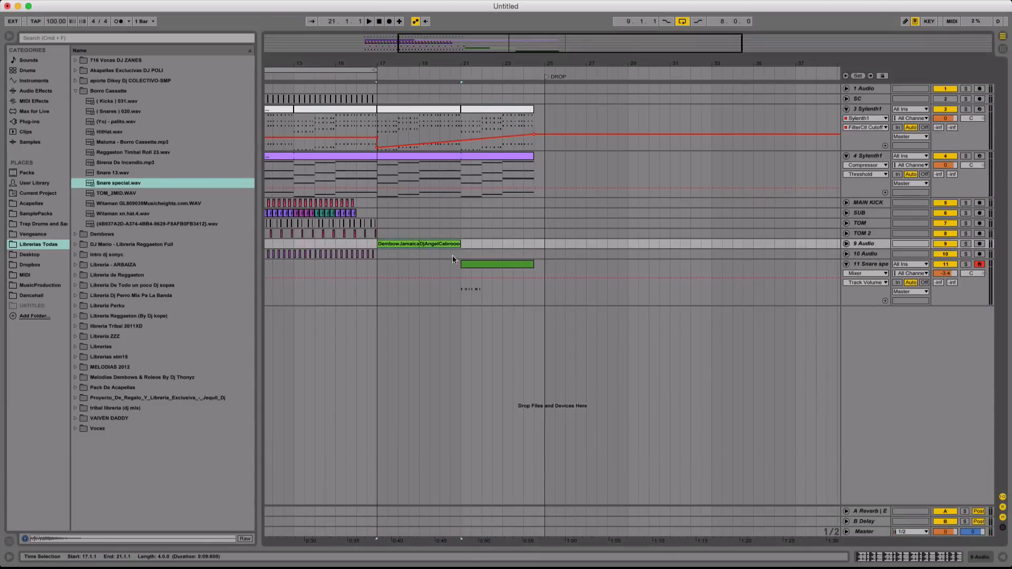
Play the build-up and set the Snare special track's volume to -0.2 dB
left_click(452, 255)
key("space")
left_click_drag(924, 305, 924, 296)
left_click_drag(945, 273, 945, 257)
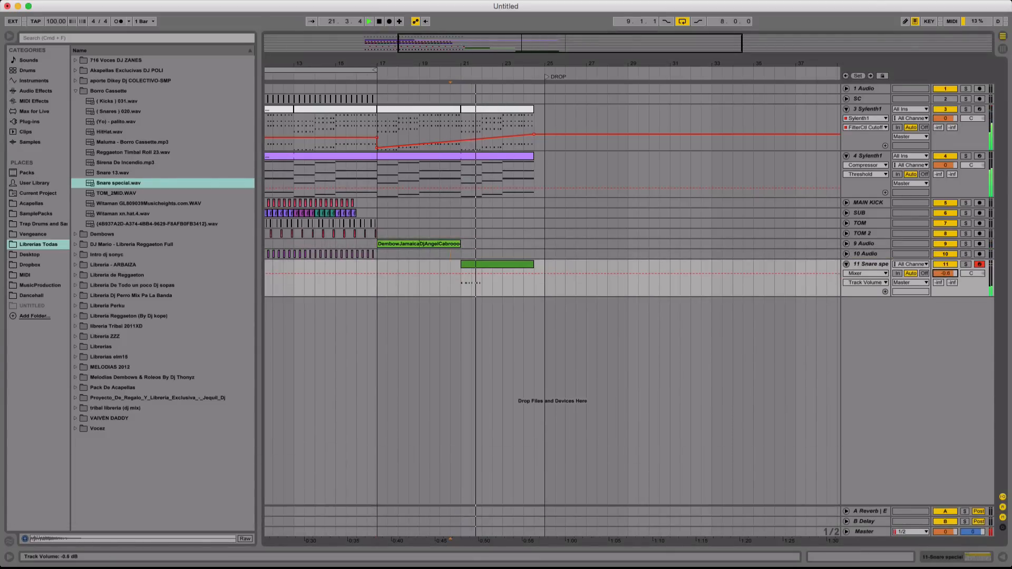
Open the Snare special clip and duplicate its C3 note pattern into the second bar
double_click(511, 264)
key("space")
key("super+a")
key("super+d")
key("super+Right")
key("Right")
key("space")
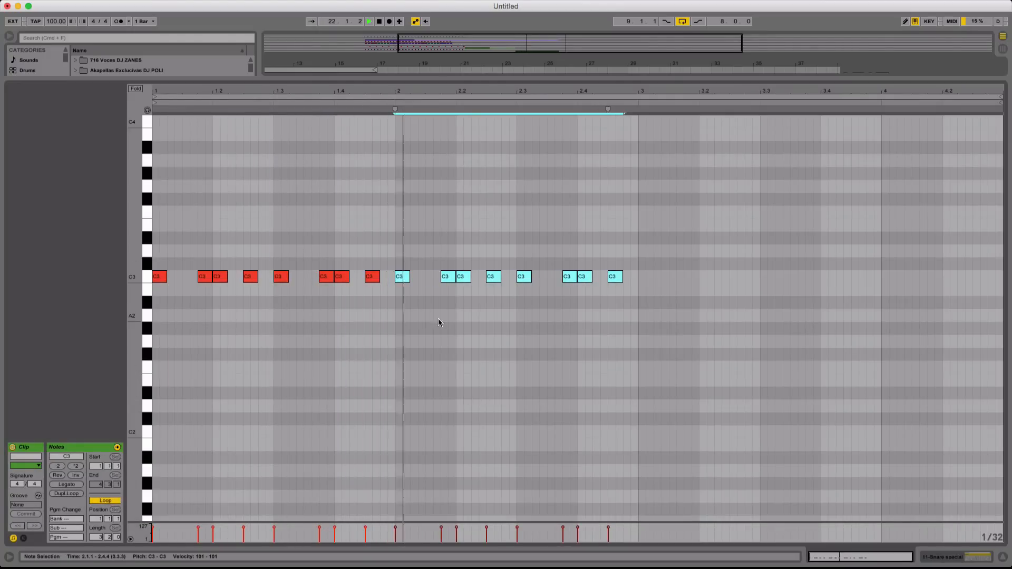
Duplicate the last C3 note to finish bar 2, and repeat the whole two-bar pattern to fill the snare clip
left_click(549, 306)
left_click(616, 276)
key("cmd+d")
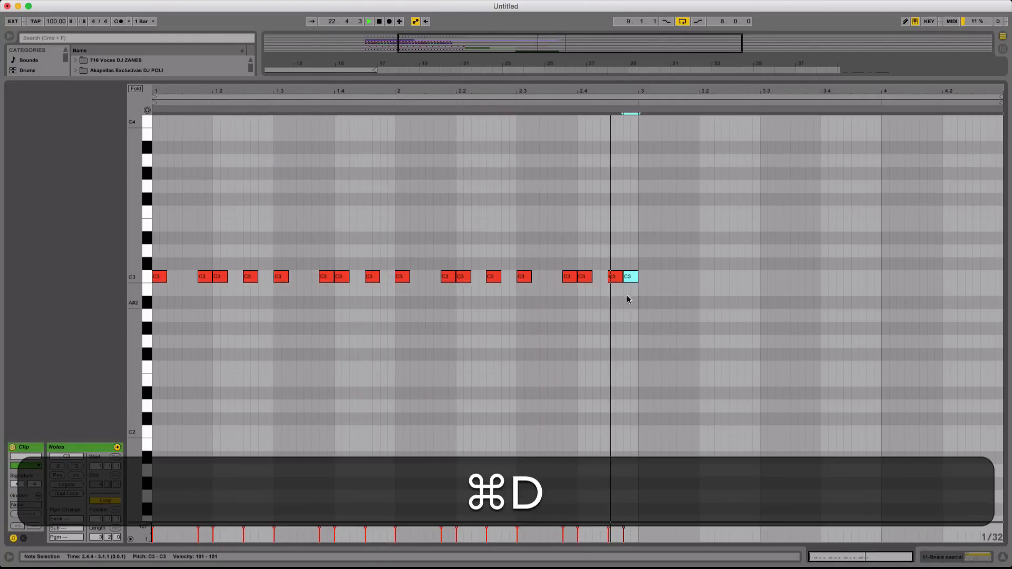
left_click_drag(633, 292, 137, 258)
key("super+d")
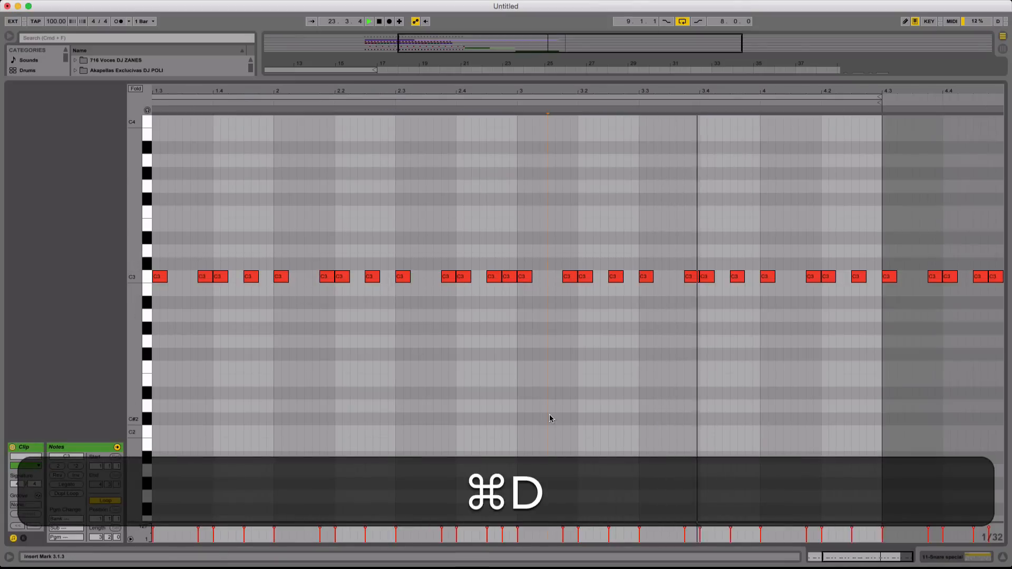
left_click_drag(741, 78, 741, 545)
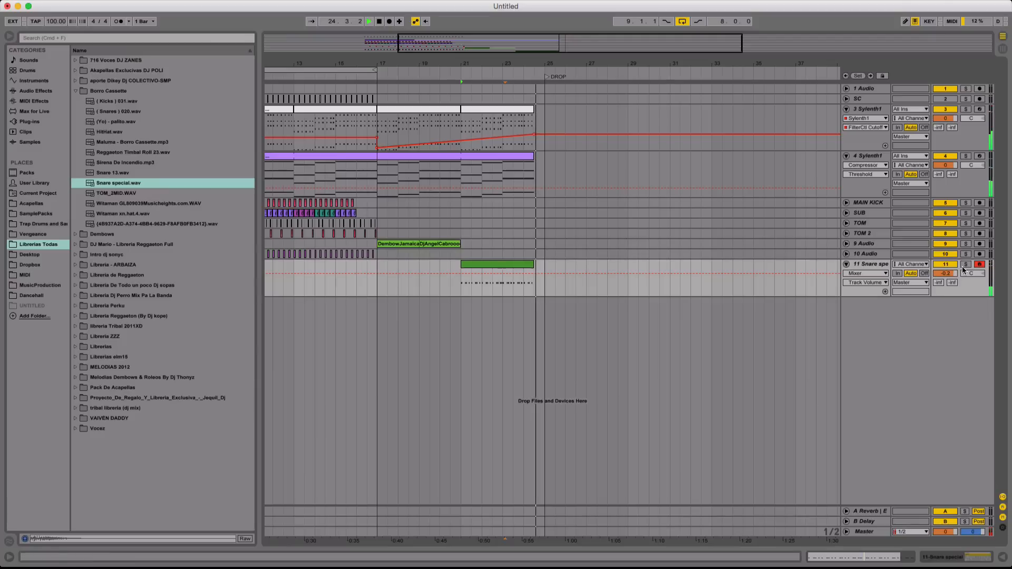
Solo the Snare special track and show its device chain, with its clip at bar 21 selected
key("space")
left_click(966, 264)
key("space")
double_click(862, 266)
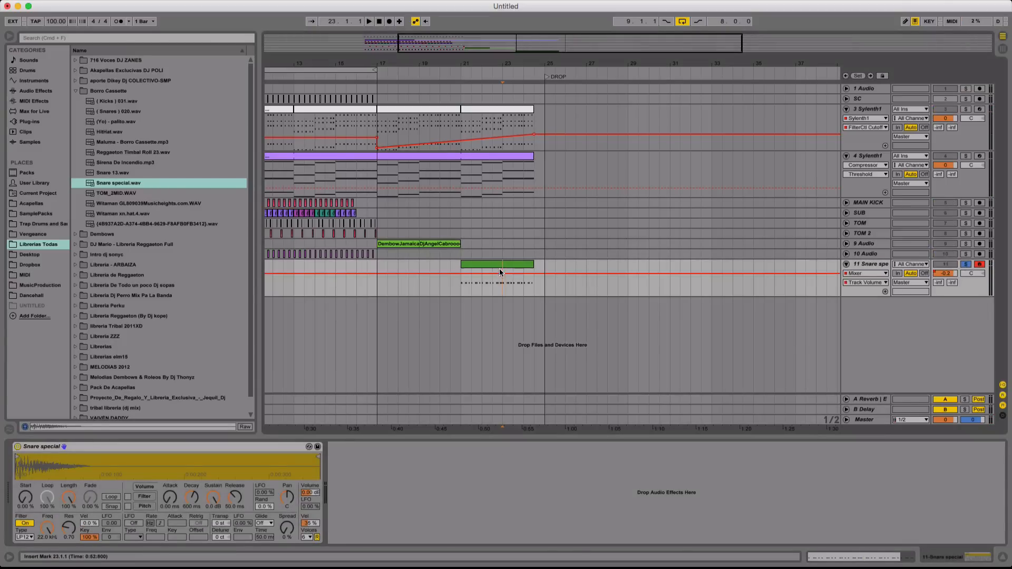
left_click(499, 277)
key("BackSpace")
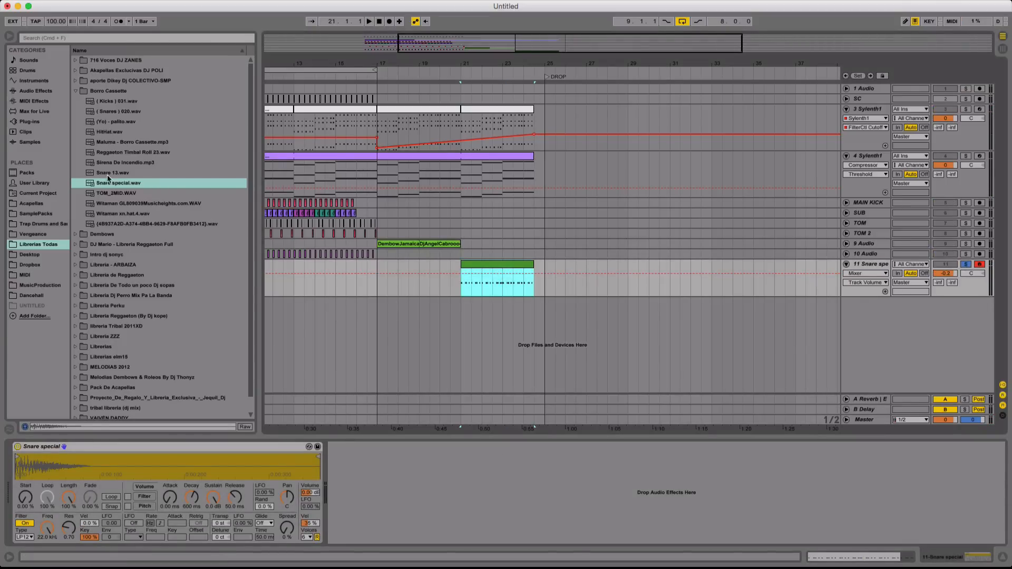
Insert the Waves CLA-2A (s) compressor on the Snare special track and set its analog mode to off
left_click(23, 125)
left_click(75, 377)
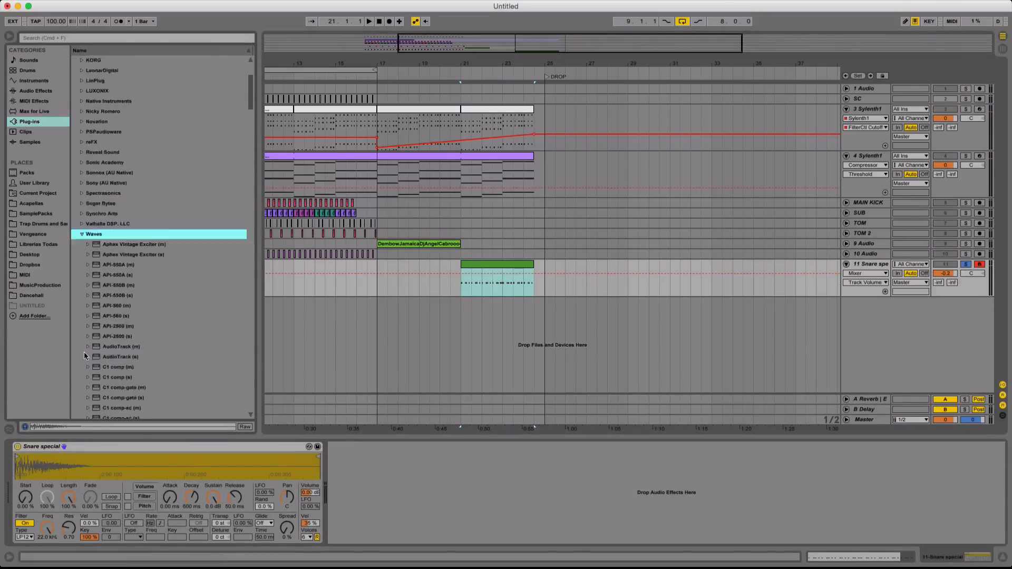
scroll(137, 265, "down", 10)
scroll(141, 288, "down", 5)
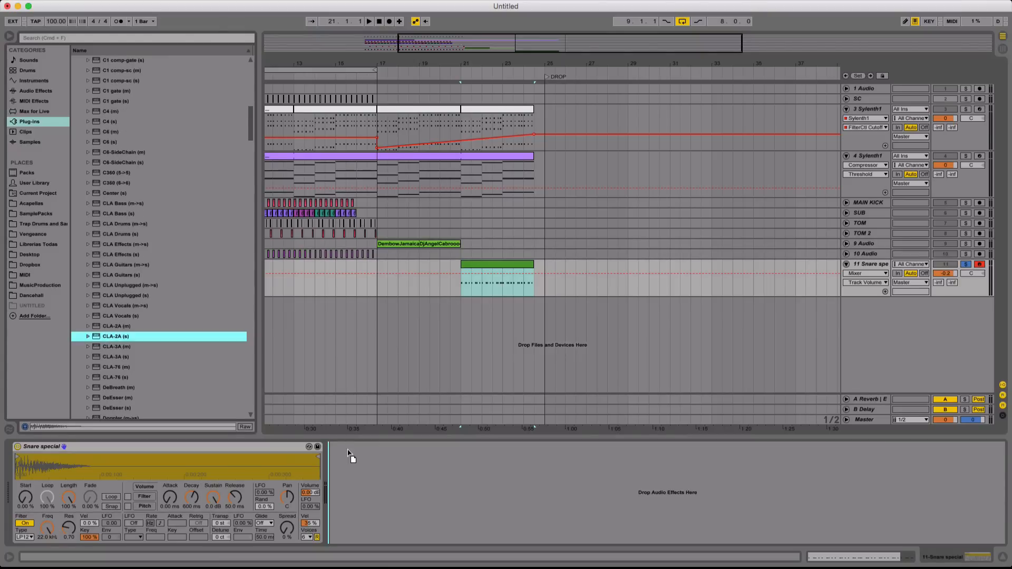
left_click_drag(368, 445, 368, 445)
left_click(491, 256)
Play the snare with the full mix, unsoloed, and set its track volume to -1.1 dB
key("space")
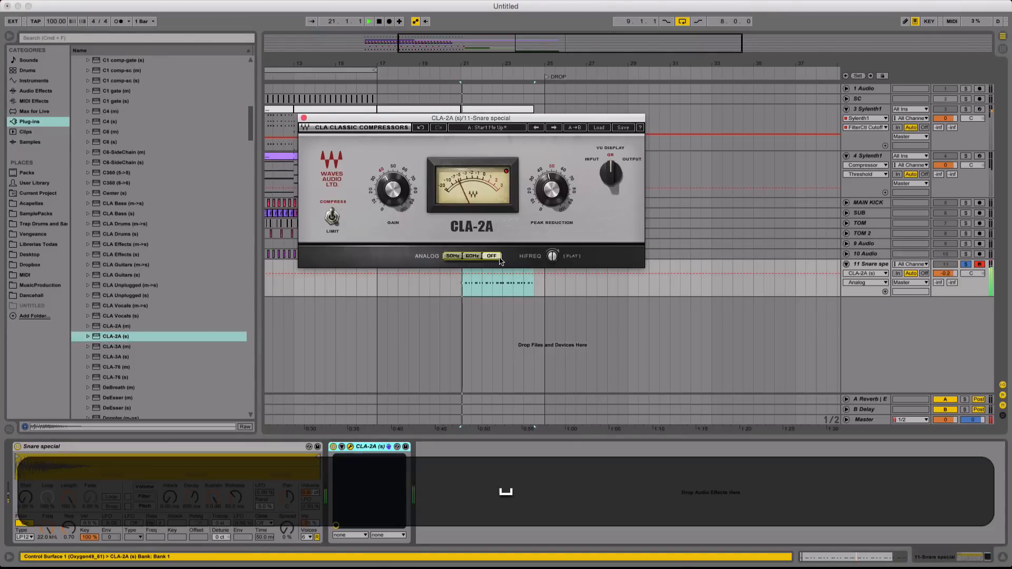
mouse_move(938, 283)
left_mouse_down()
mouse_move(938, 269)
mouse_move(948, 278)
left_mouse_up()
left_click(965, 265)
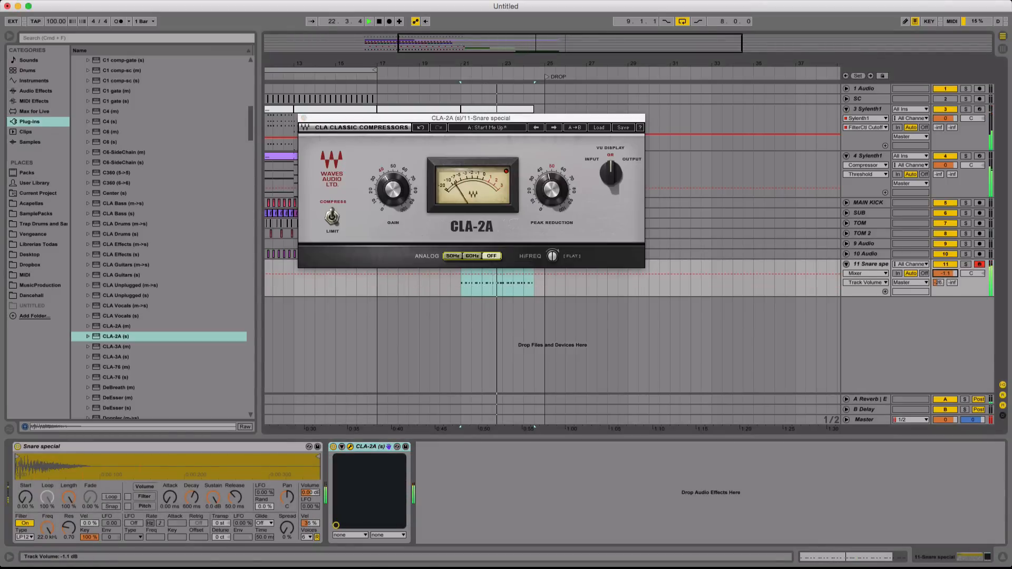
left_click(304, 118)
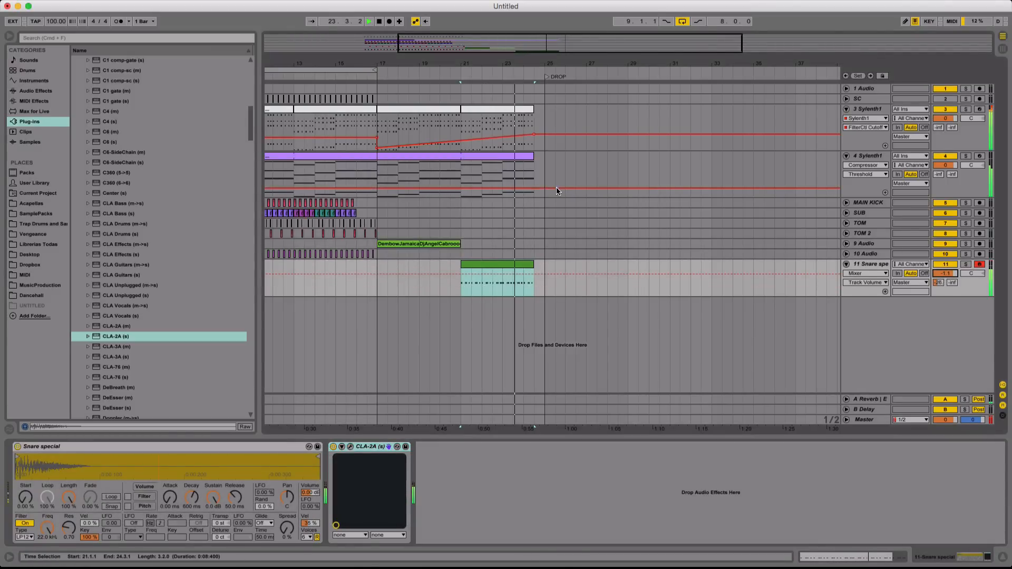
Collapse all tracks in the arrangement and stop playback
left_click_drag(370, 62, 384, 50)
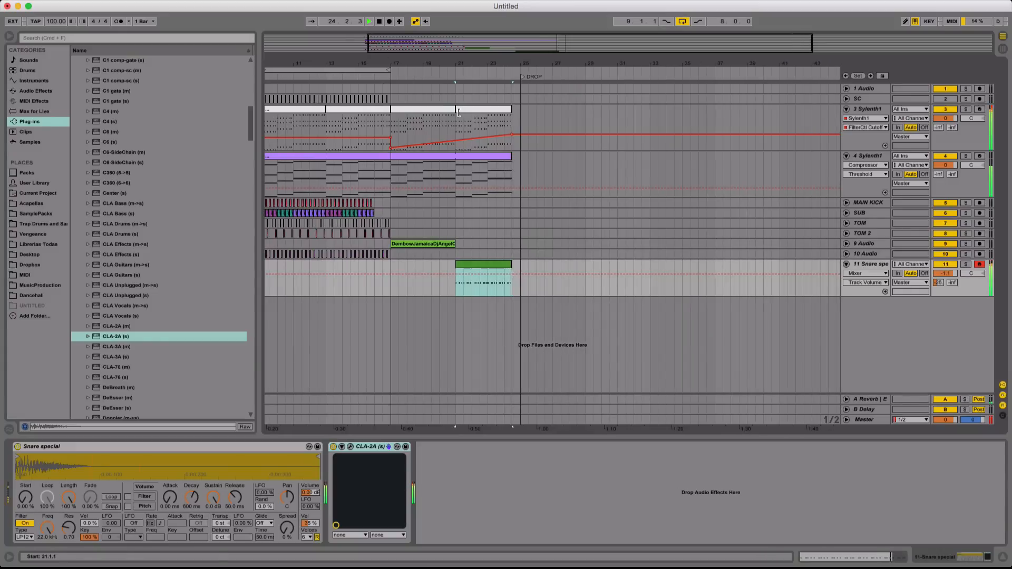
key("alt")
left_click(847, 265, "alt")
key("space")
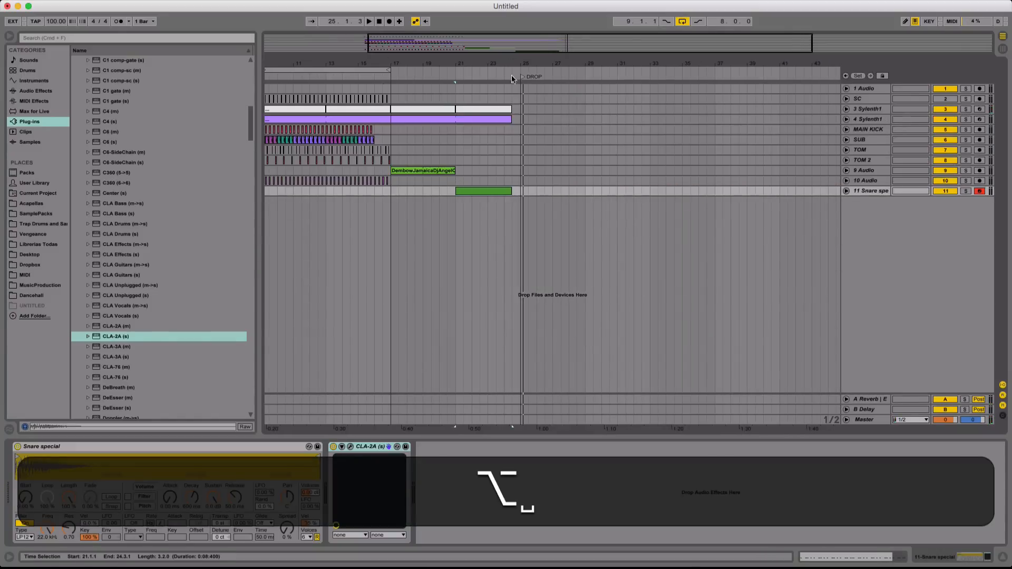
Copy the clips of all tracks from bar 9 to bar 17 and paste them at the DROP marker on bar 25
left_click_drag(510, 64, 511, 48)
left_click_drag(423, 192, 331, 98)
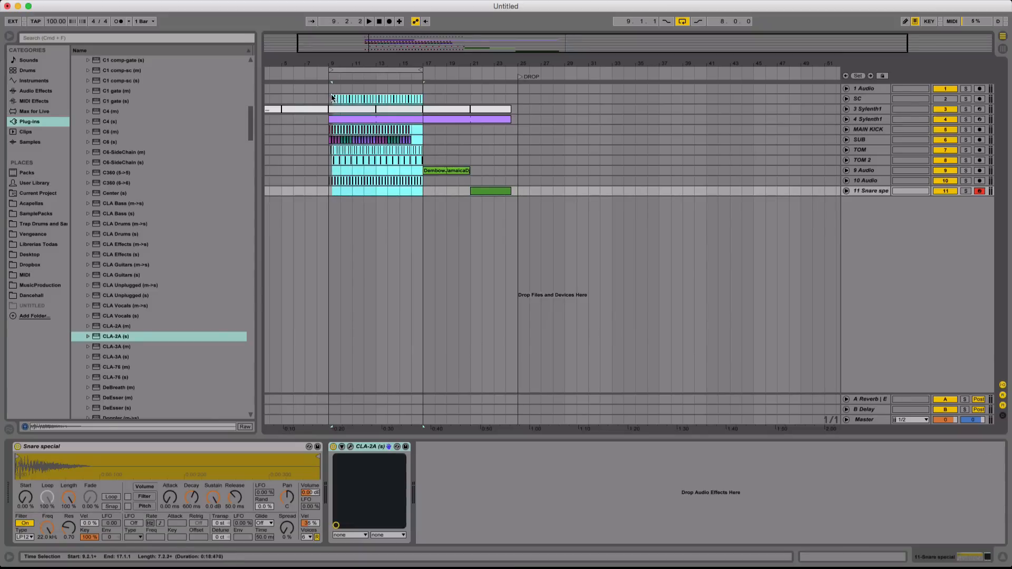
key("super+c")
left_click(518, 99)
key("super+v")
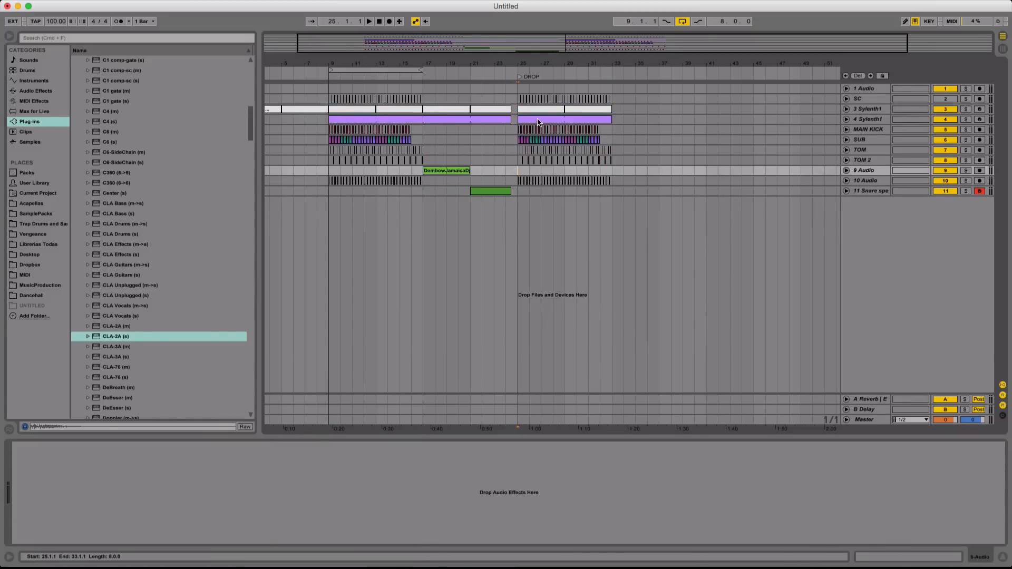
Unfold and solo track 3 Sylenth1, and display its FilterCtl Cutoff automation
left_click_drag(551, 48, 799, 134)
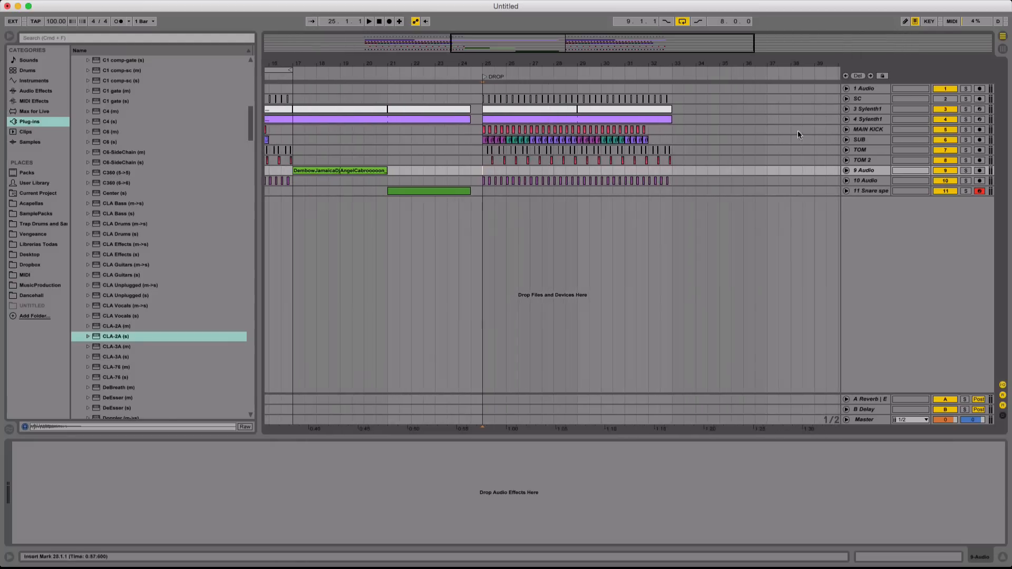
left_click(847, 109)
left_click(867, 113)
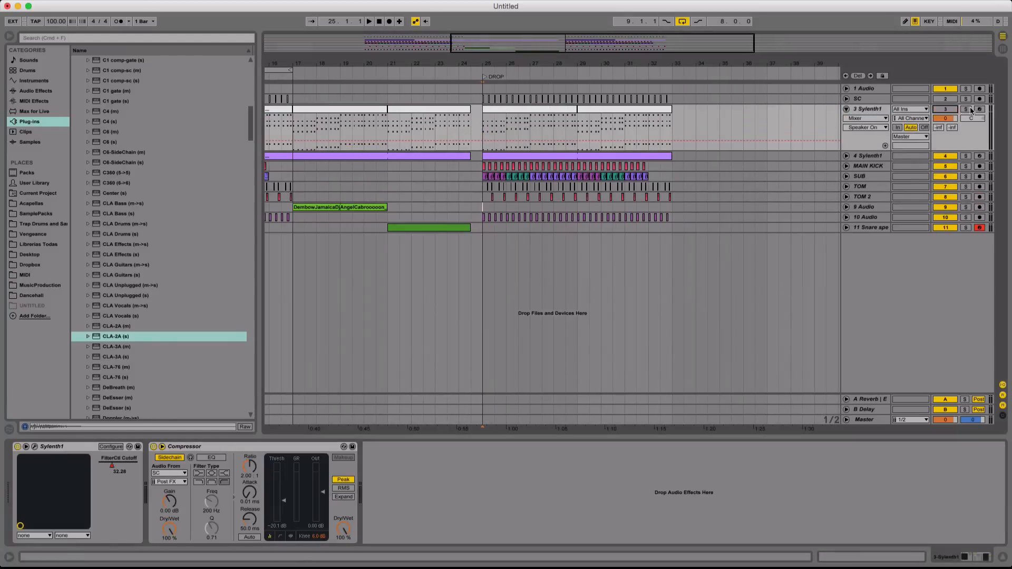
left_click(965, 109)
left_click(654, 109)
left_click(880, 100)
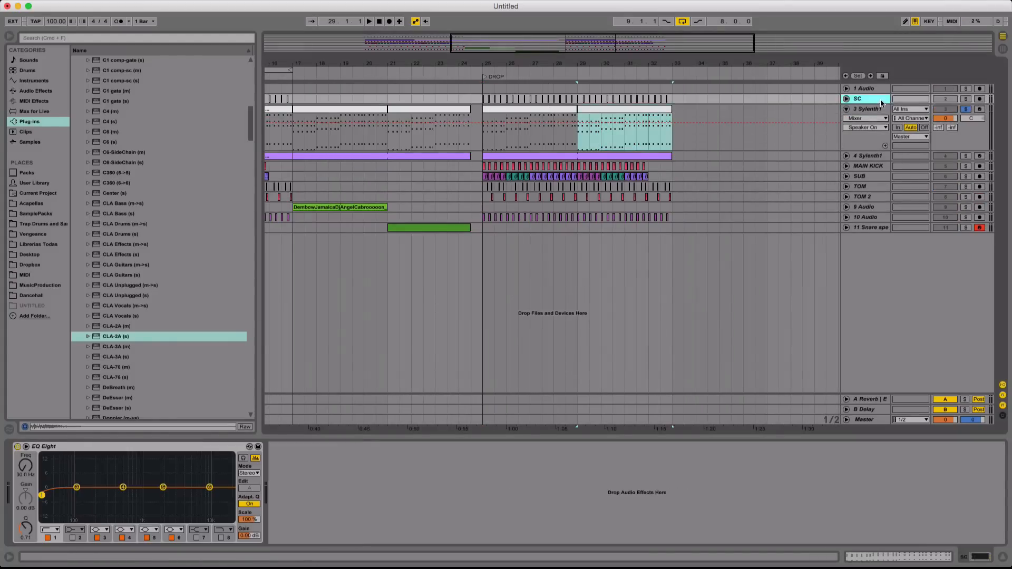
left_click(879, 109)
left_click(112, 468)
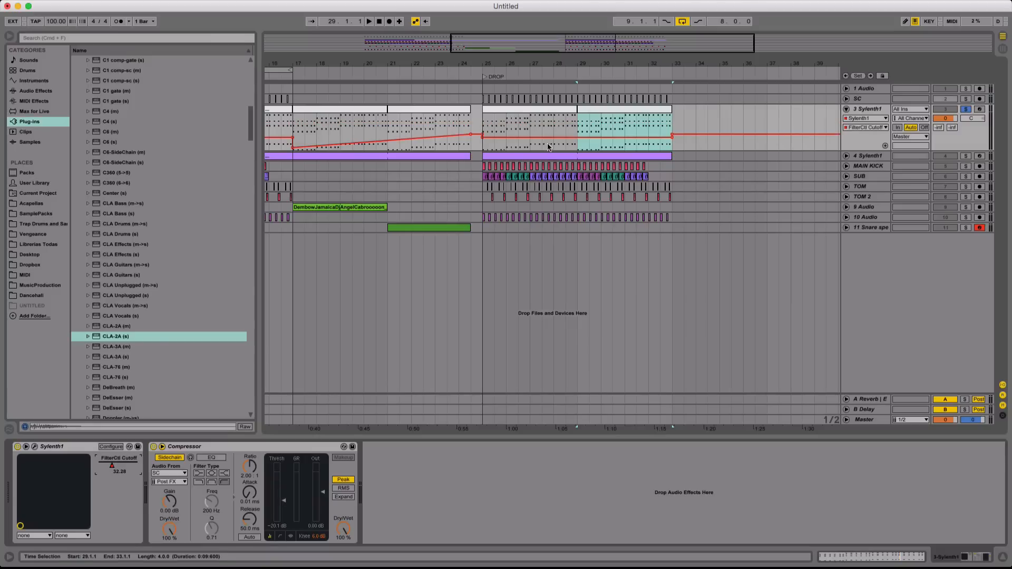
Lower the FilterCtl Cutoff automation across track 3's clips from bar 25 to 33, and play the drop unsoloed
left_click(548, 112, "shift")
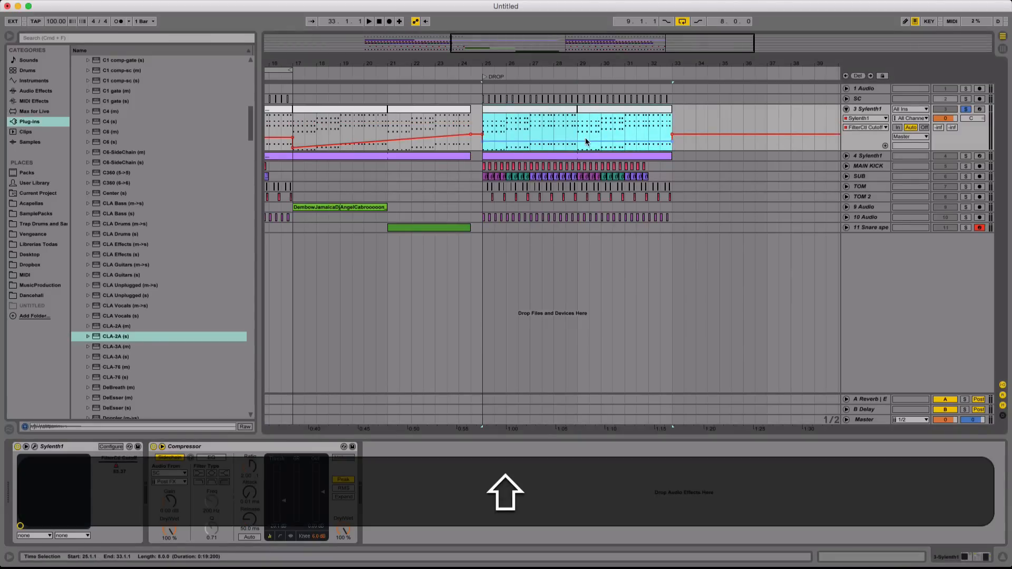
key("space")
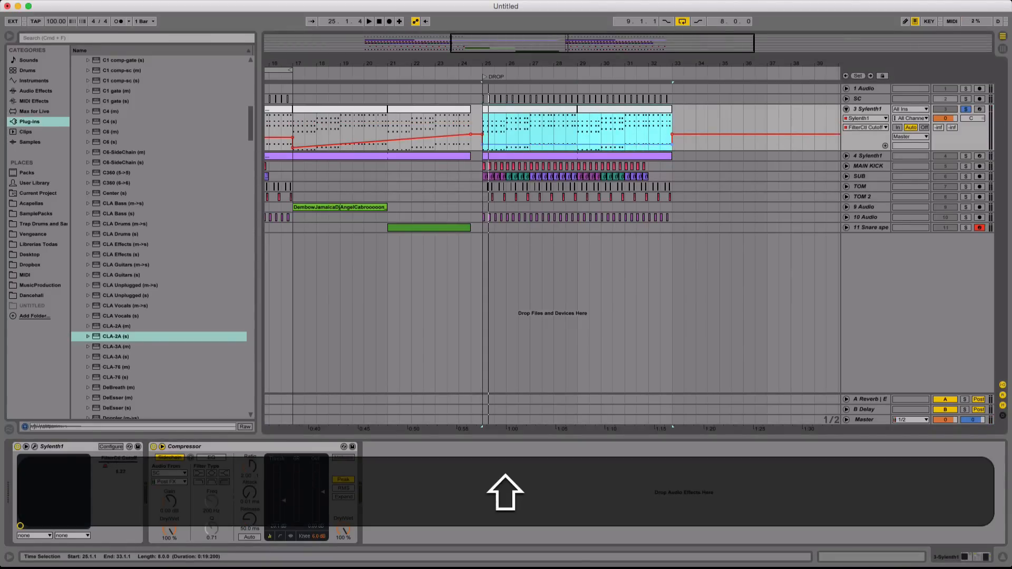
key("shift+space")
left_click(965, 108)
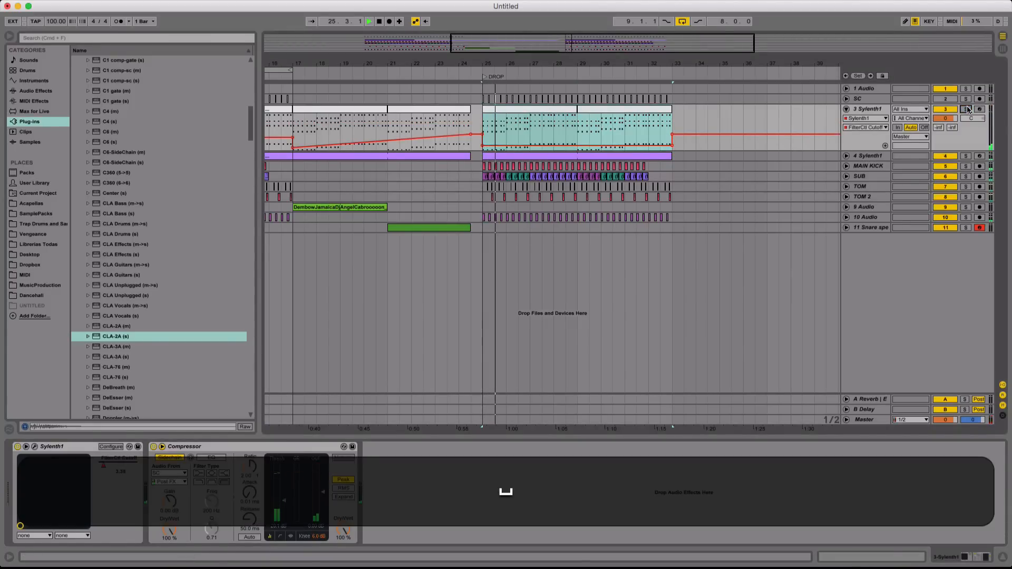
Unfold track 4 Sylenth1 and remove bars 25 to 29 of its drop clip so it starts at bar 29
left_click(847, 156)
left_click(497, 159)
key("Delete")
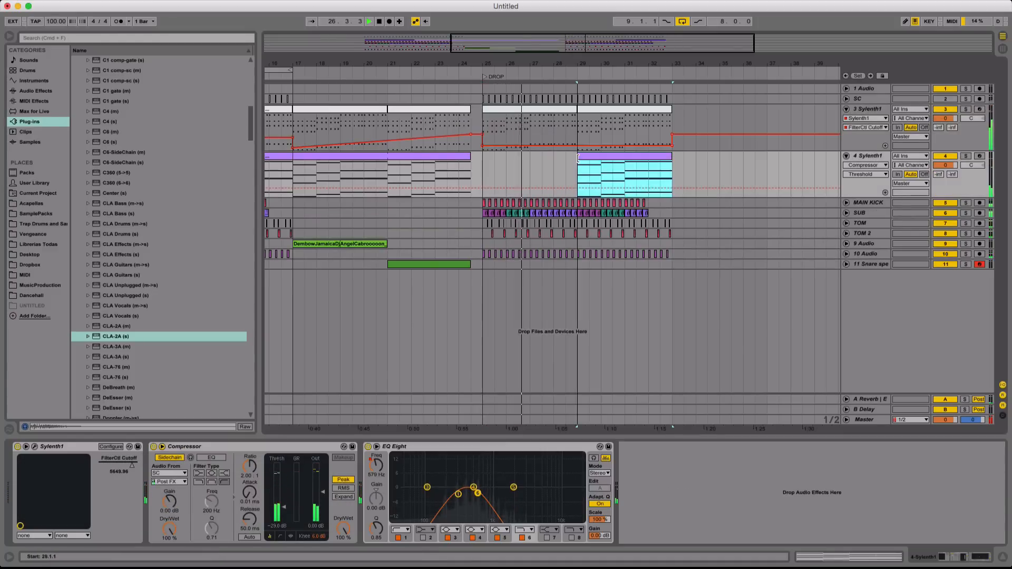
left_click(588, 169)
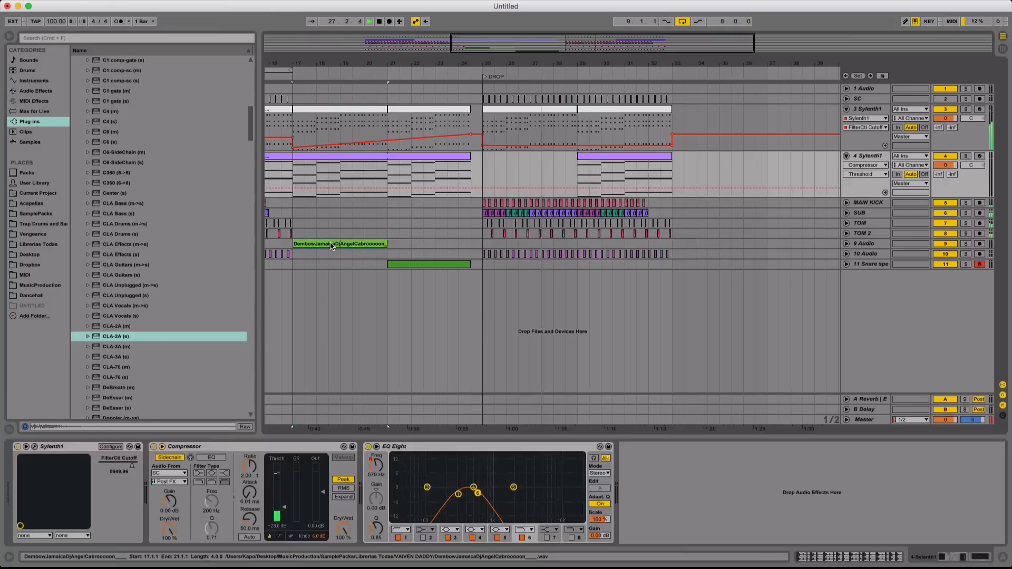
Copy the DembowJamaica loop from bar 17 to bar 29 on the 9 Audio track
left_click(578, 244)
key("super+c")
key("super+v")
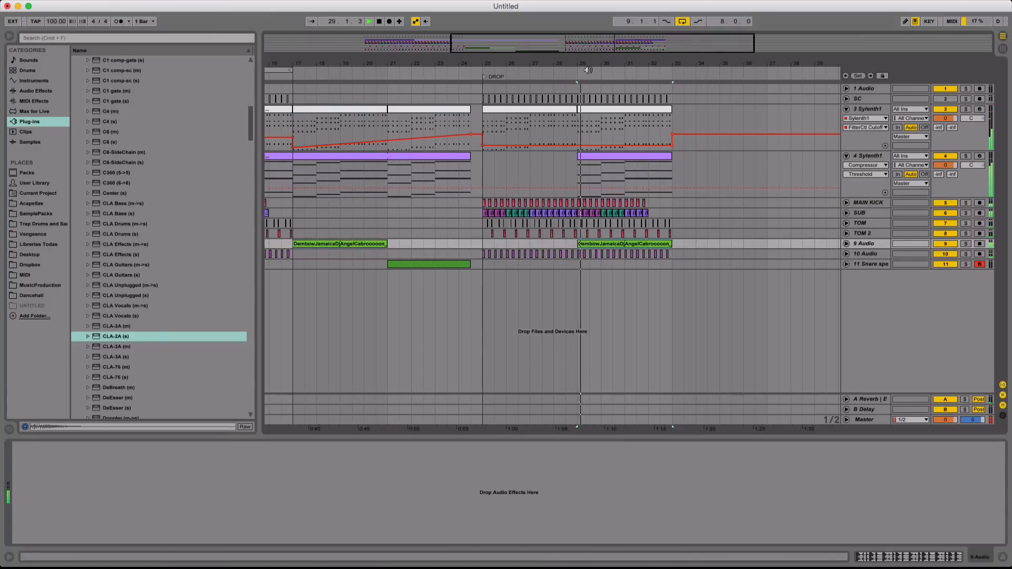
Delete the last two SUB clips and the last two MAIN KICK clips just before bar 29
key("z")
left_click_drag(475, 63, 610, 61)
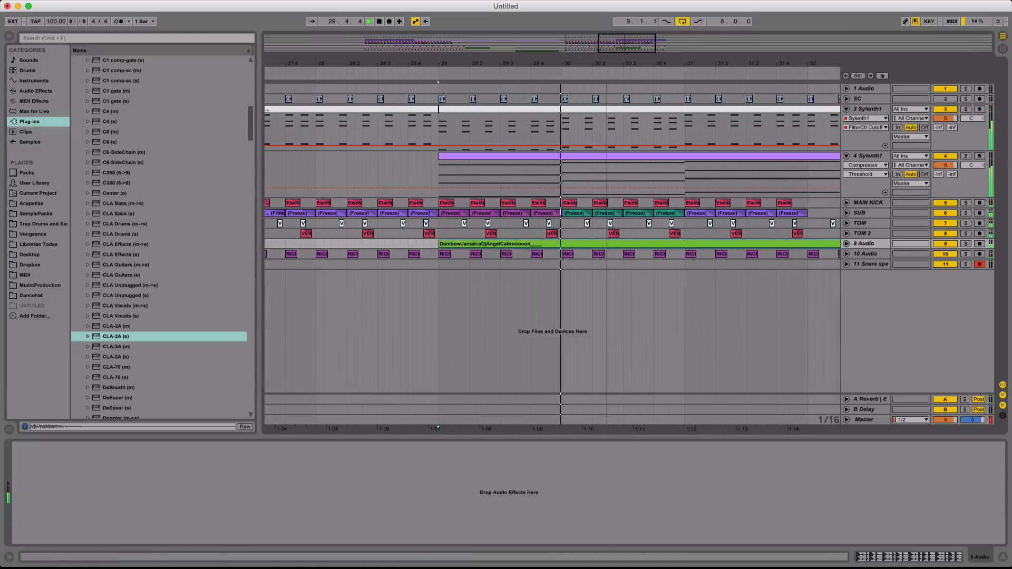
key("space")
key("space")
left_click(435, 233)
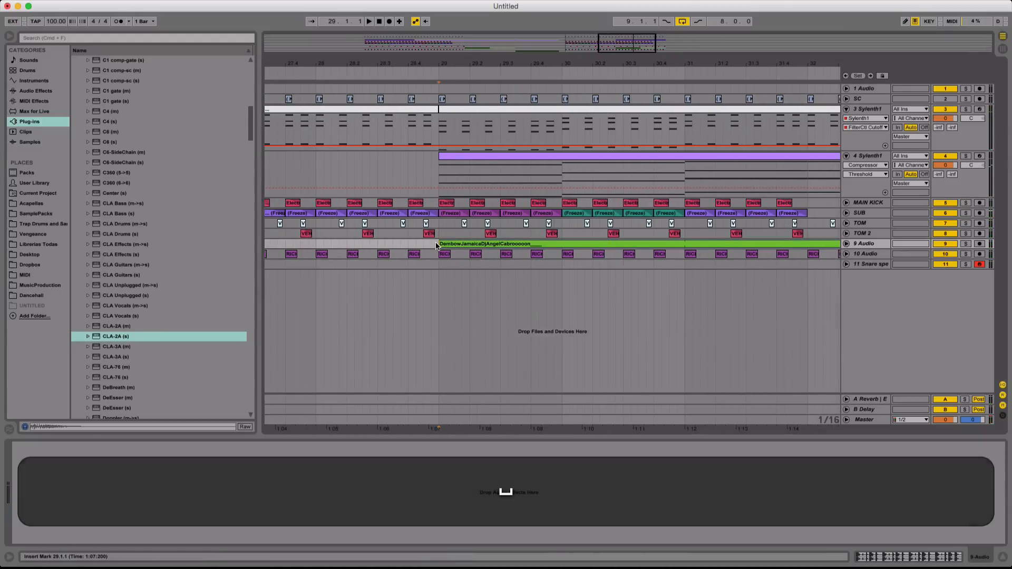
left_click(422, 214)
key("BackSpace")
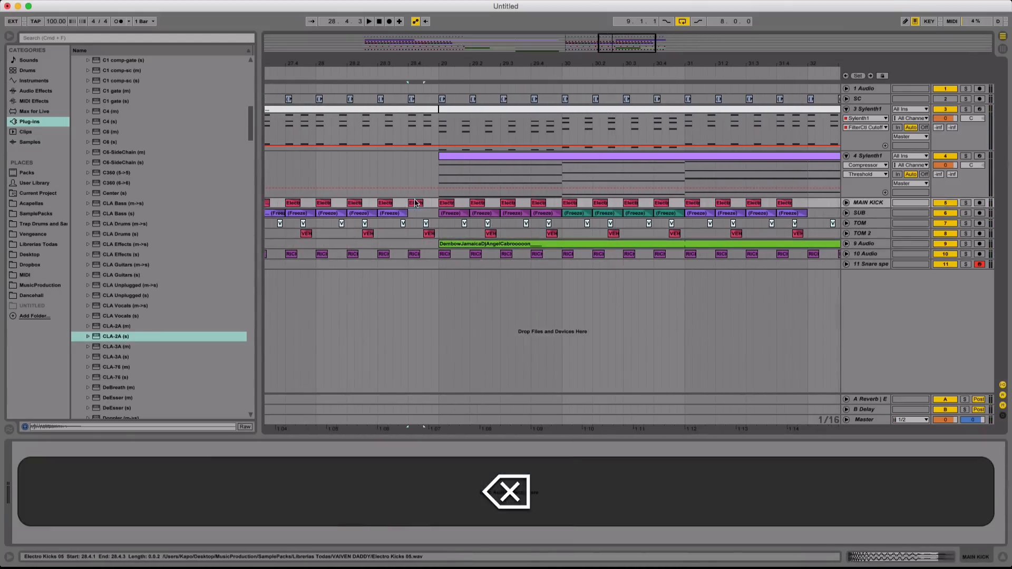
left_click(416, 203)
key("BackSpace")
left_click(390, 206)
key("BackSpace")
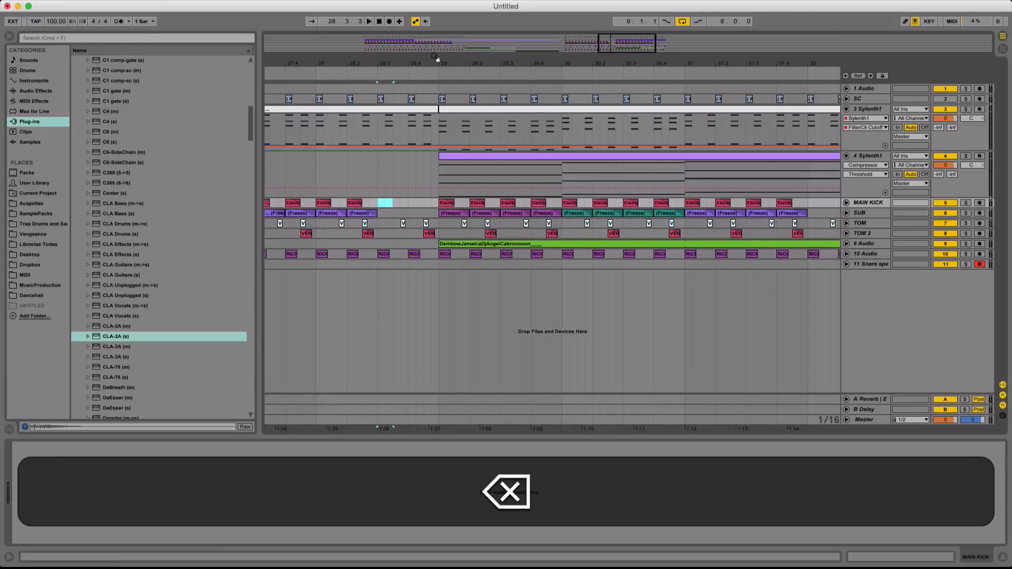
Listen to the transition into bar 29, starting playback from bar 28
left_click_drag(437, 58, 492, 64)
left_click(381, 174)
key("space")
left_click(463, 72)
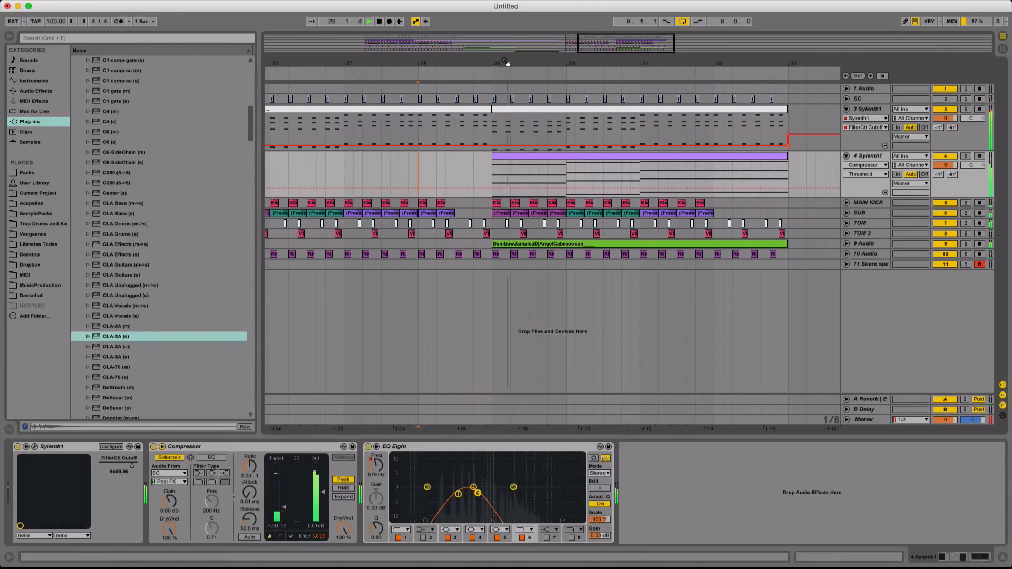
Unfold the 9 Audio track and insert a new audio track directly below it
left_click(846, 244)
key("space")
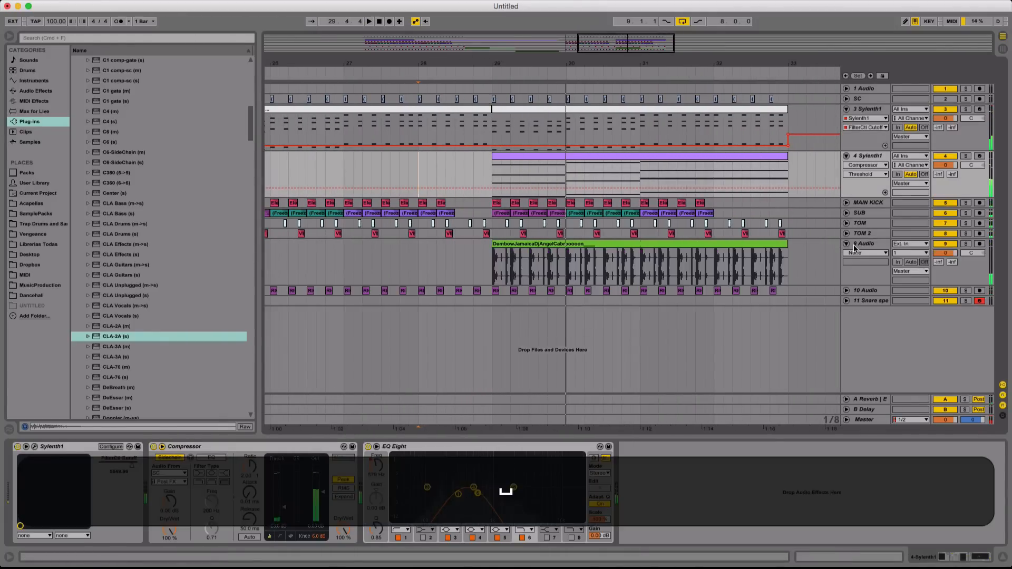
key("super+t")
left_click(535, 308)
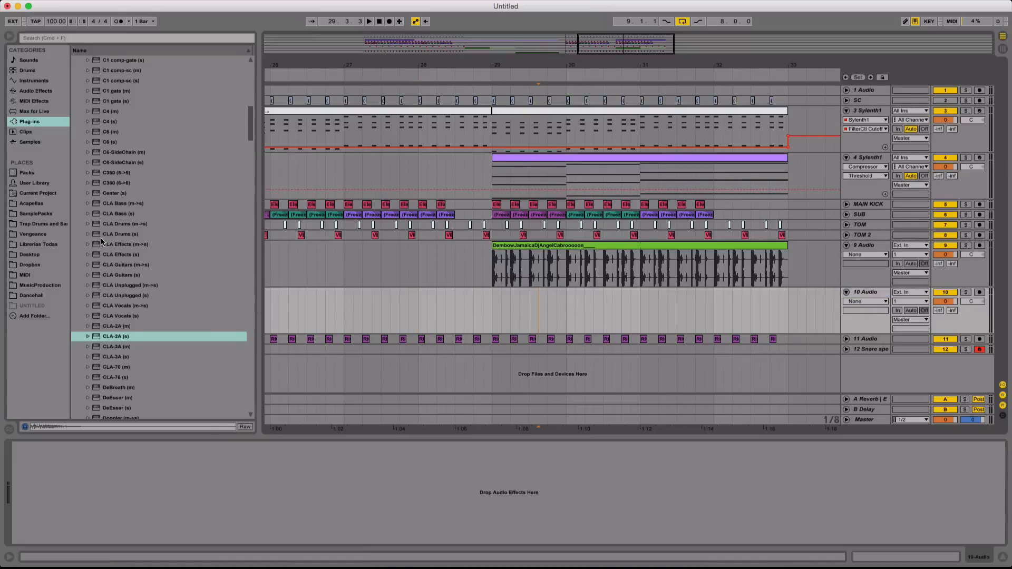
Open the X Drums Hi Hats folder within the trap drum sample library
left_click(44, 222)
scroll(121, 337, "down", 5)
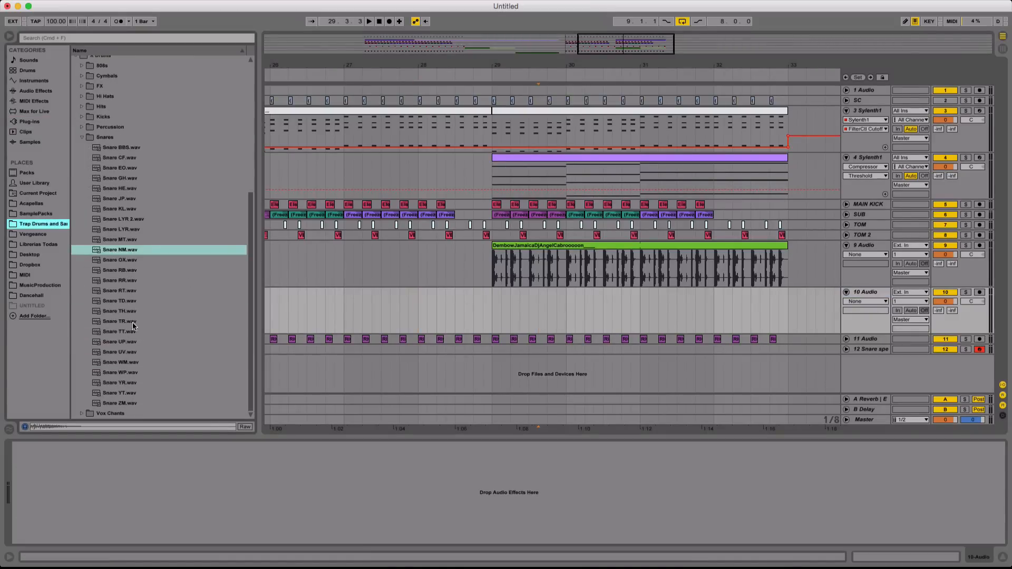
scroll(132, 327, "up", 3)
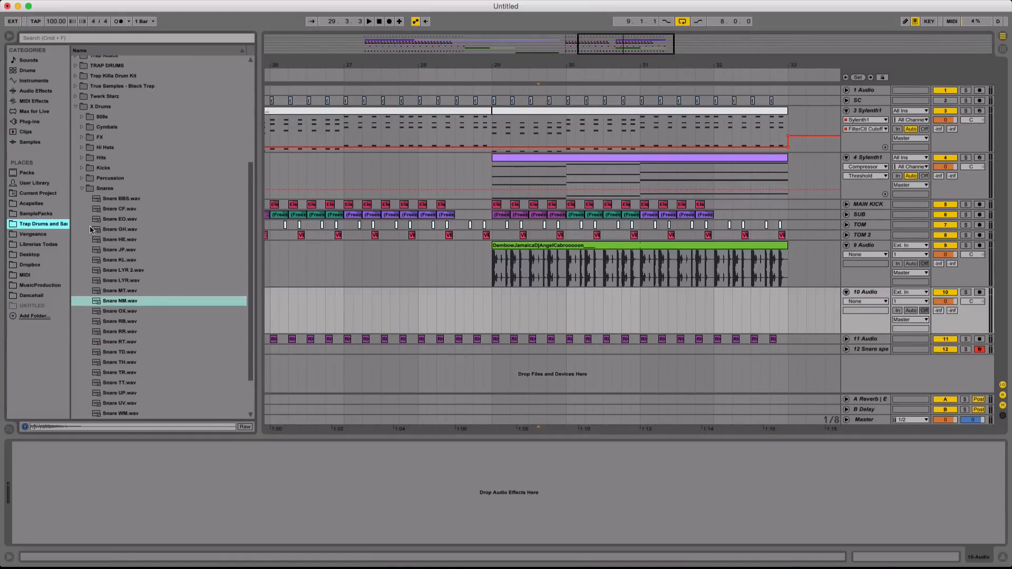
left_click(105, 164)
double_click(112, 145)
scroll(121, 211, "up", 7)
left_click(131, 196)
scroll(133, 211, "down", 5)
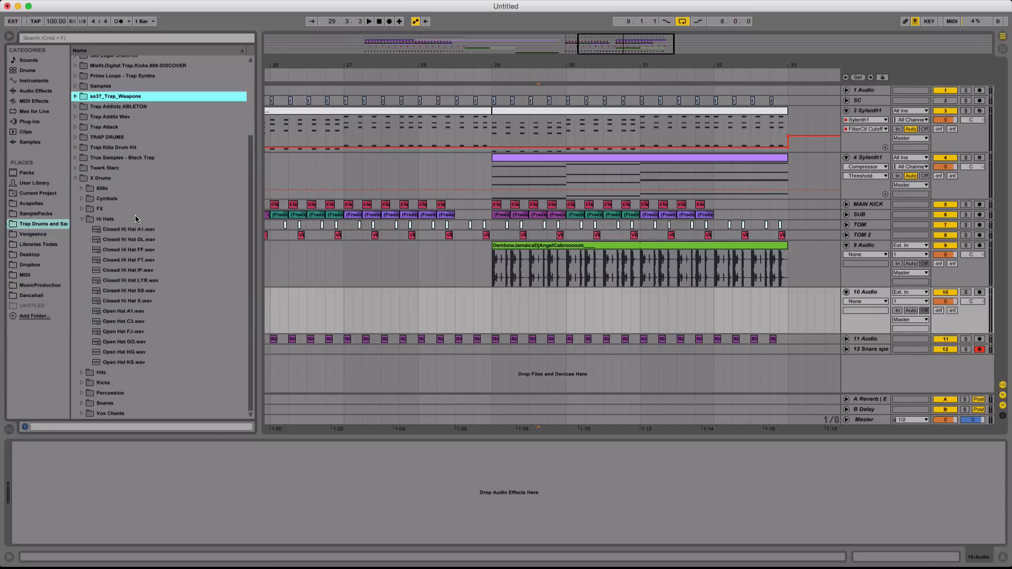
Audition several closed hi-hat samples and place Closed Hi Hat DL.wav on the 10 Audio track at 29.4
left_click(145, 249)
left_click(145, 240)
left_click(144, 291)
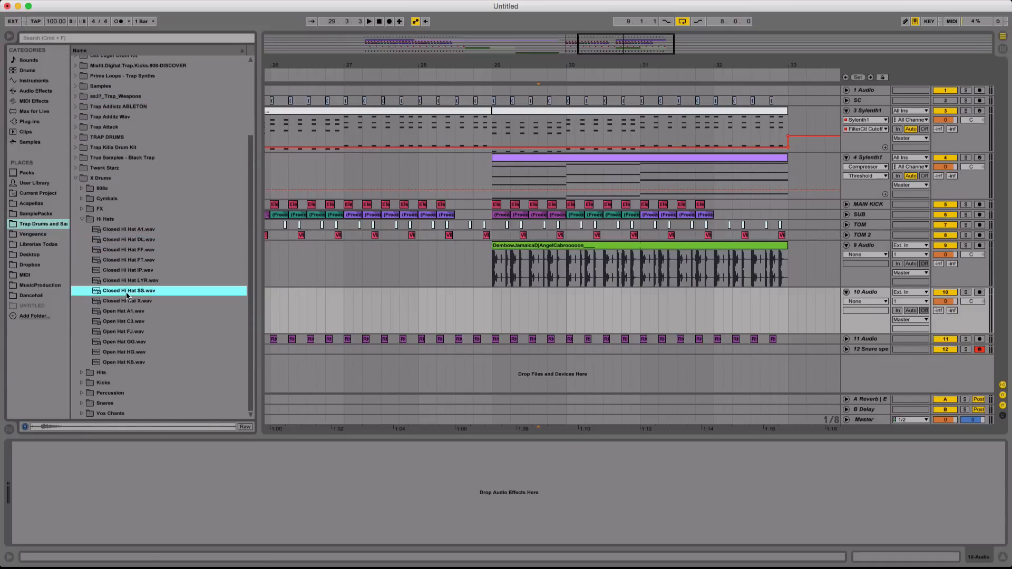
left_click(141, 229)
left_click(144, 240)
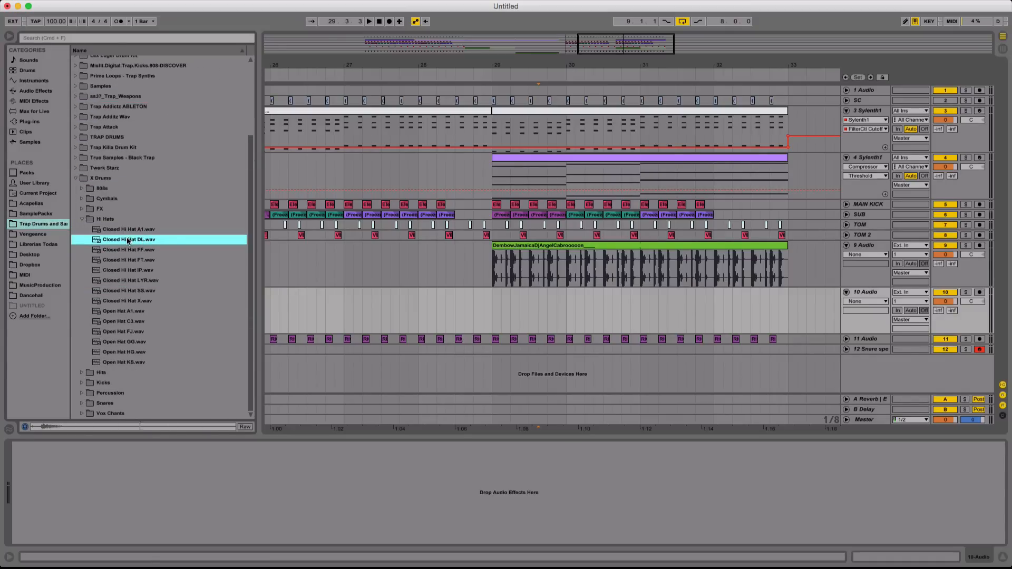
left_click_drag(128, 241, 551, 308)
left_click_drag(554, 56, 554, 68)
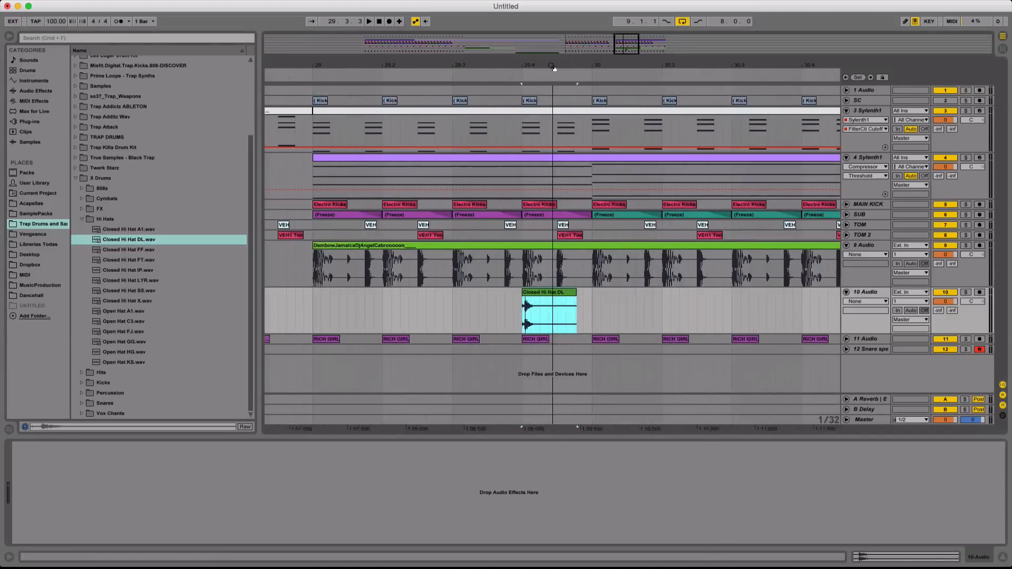
Listen to the arrangement from just before bar 29
left_click(306, 282)
key("space")
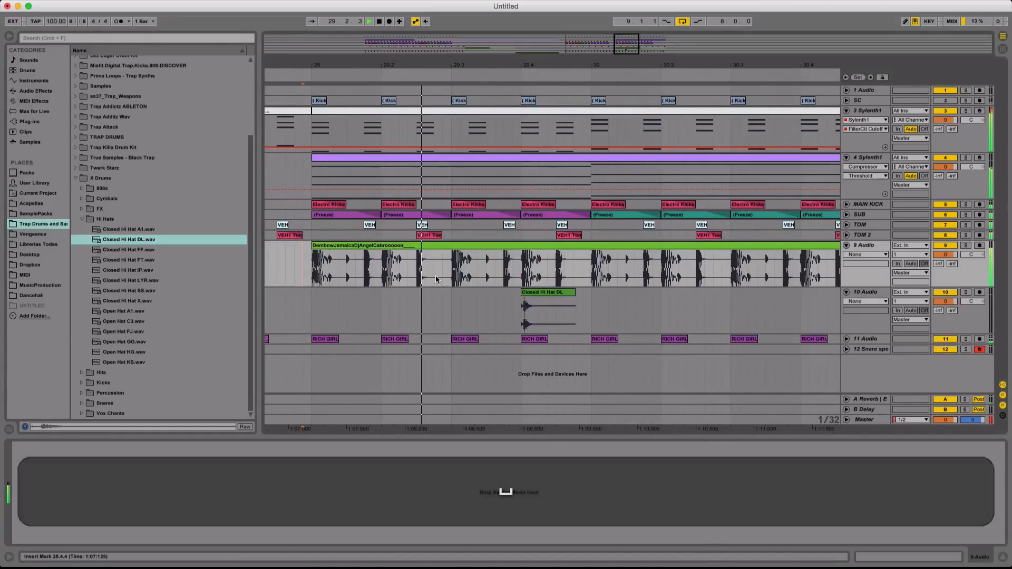
key("space")
Trim the quiet lead-in from the Closed Hi Hat DL clip and move the clip so its attack starts at 29.4
left_click(546, 294)
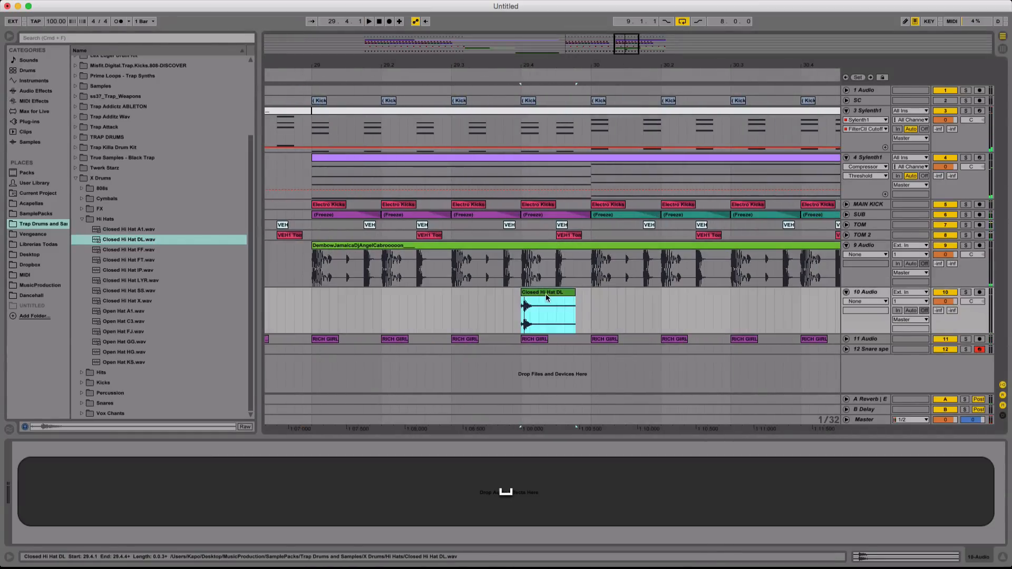
left_click(530, 308)
left_click_drag(527, 67, 522, 263)
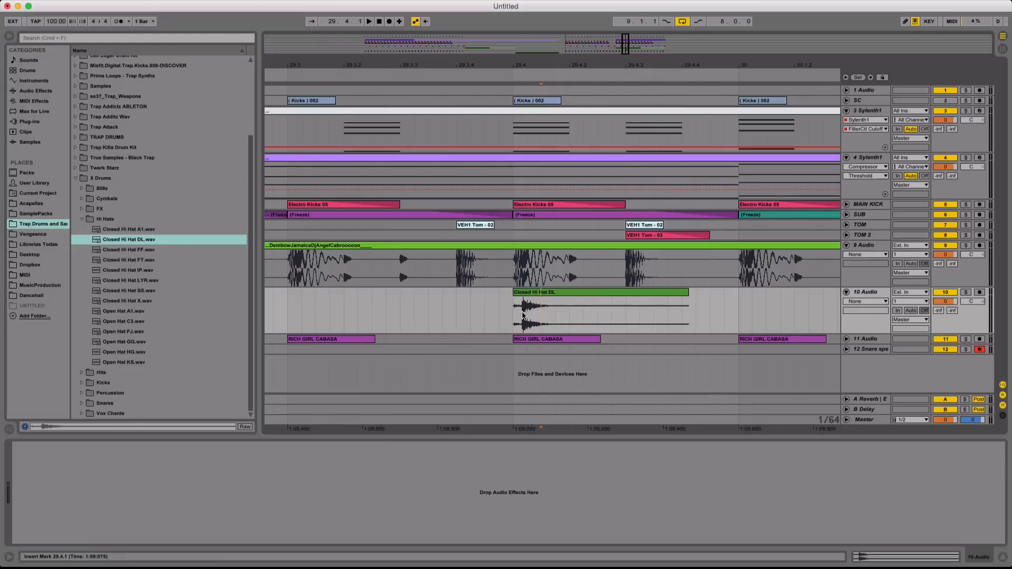
key("BackSpace")
mouse_move(523, 314)
left_mouse_down()
mouse_move(501, 317)
mouse_move(516, 296)
left_mouse_up()
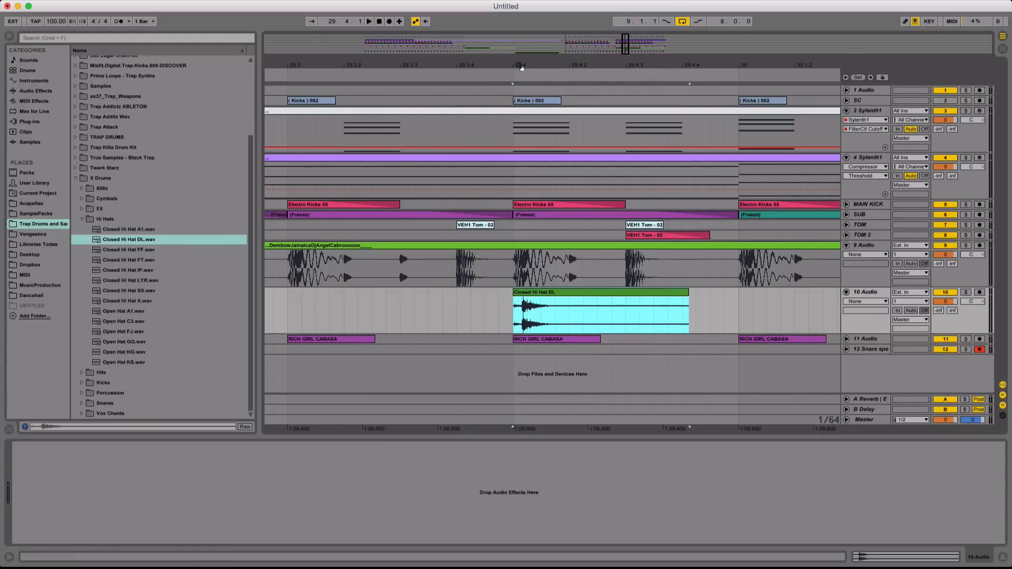
left_click_drag(522, 68, 530, 263)
left_click(532, 315)
left_click_drag(526, 315, 500, 313)
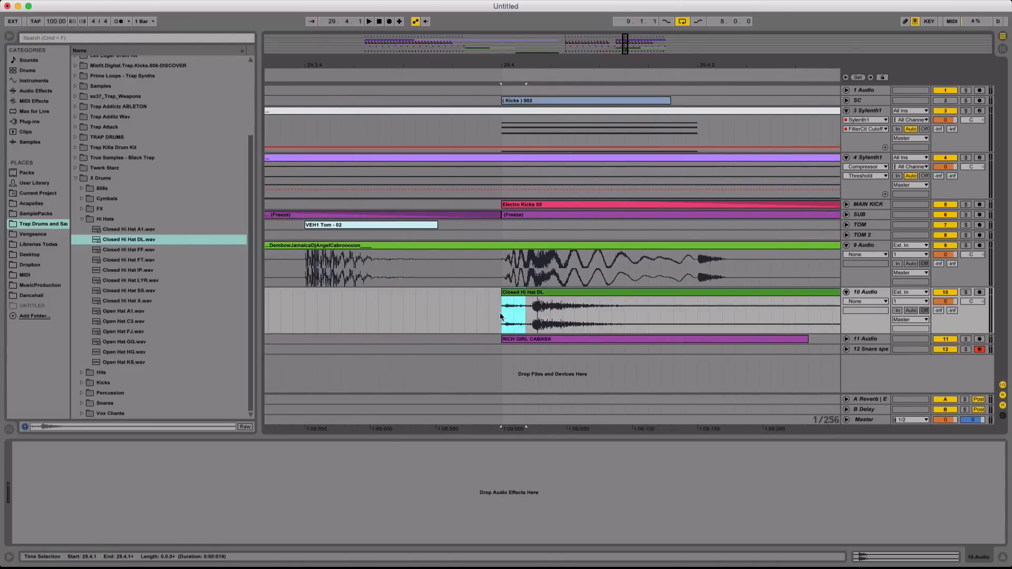
key("BackSpace")
left_click_drag(542, 65, 434, 313)
key("BackSpace")
left_click_drag(551, 293, 420, 302)
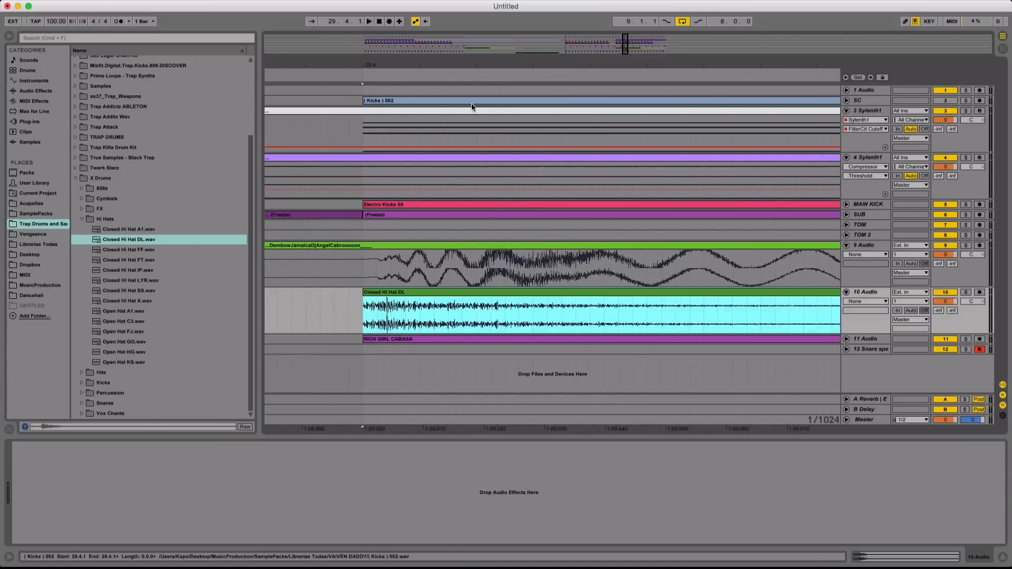
left_click_drag(491, 61, 416, 13)
Duplicate the first 1/32 note of the hi-hat clip three times from 29.4 and delete the leftover tail after the fourth hit
left_click(446, 320)
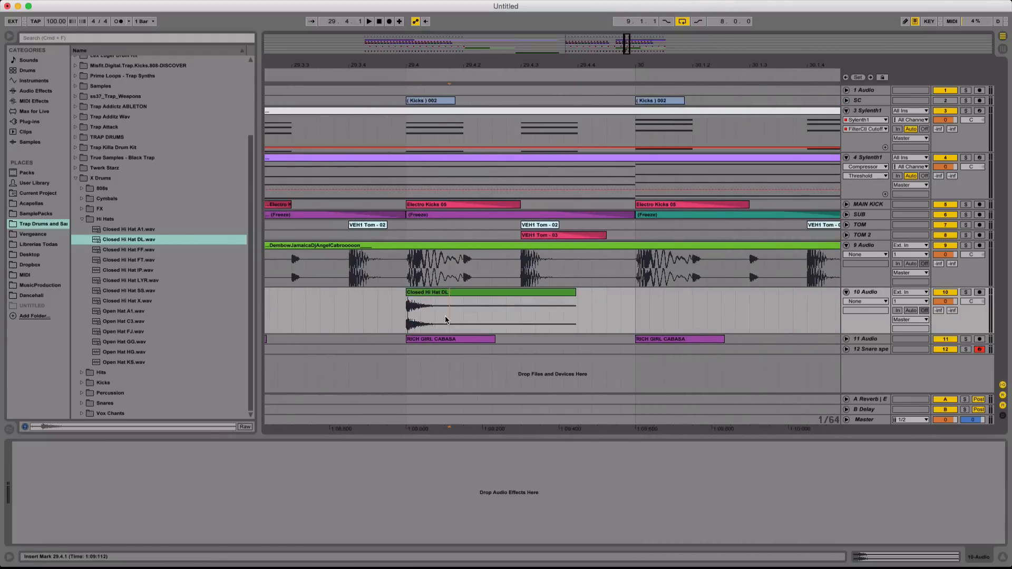
left_click_drag(436, 320, 405, 319)
key("super+d")
key("super+d")
key("super+d")
left_click(379, 316)
key("space")
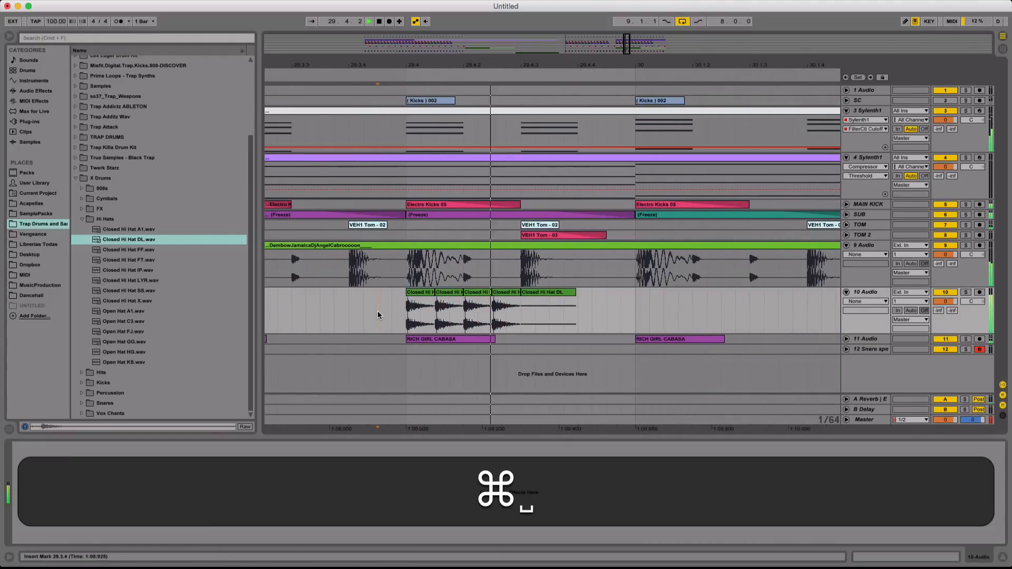
key("space")
left_click_drag(521, 311, 621, 311)
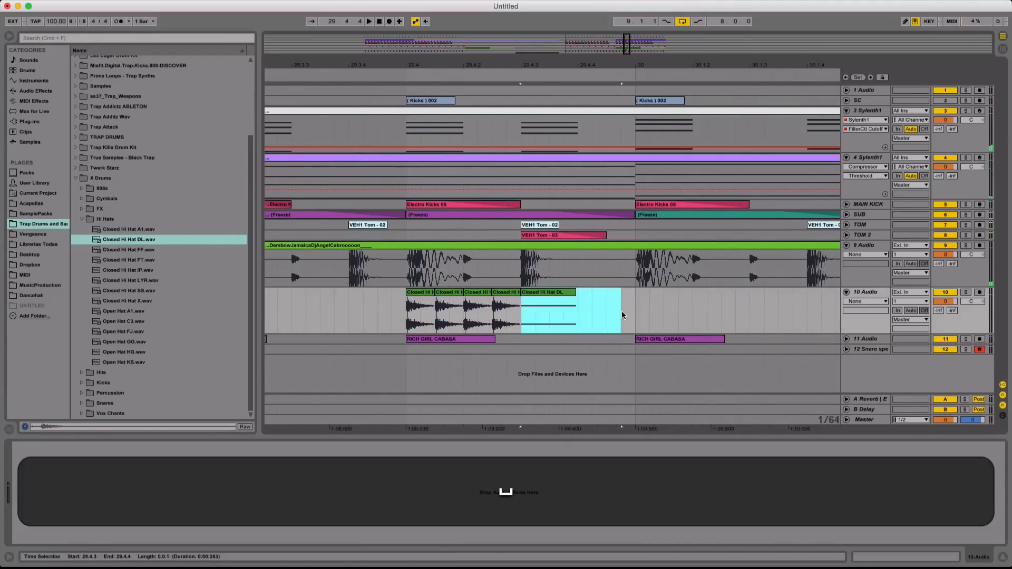
key("BackSpace")
Move the four-hit hi-hat roll from 29.4 to 29.4.3 and listen to it leading into bar 30
left_click_drag(521, 311, 406, 312)
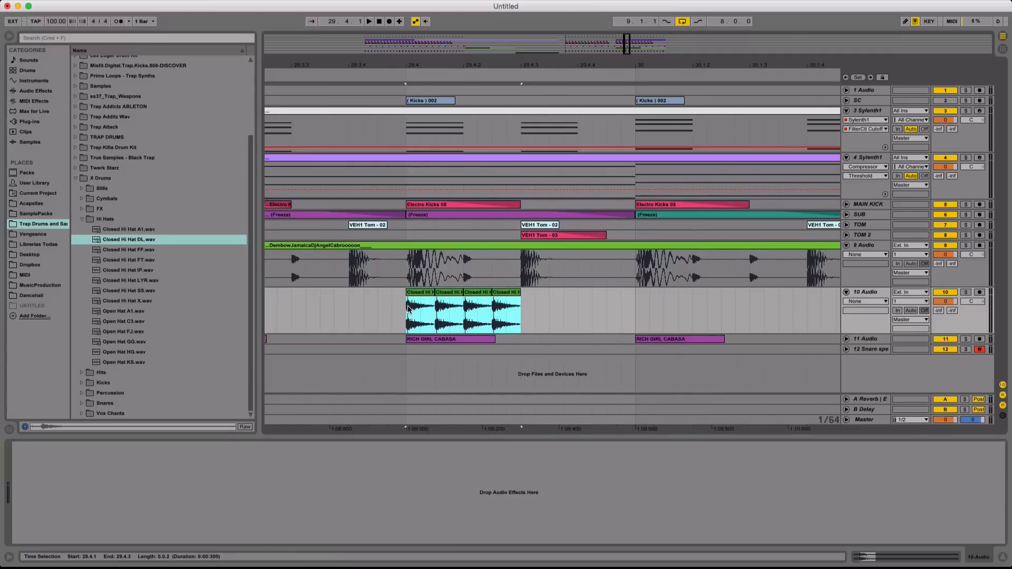
key("super+x")
left_click(518, 309)
key("super+v")
scroll(530, 230, "down", 3)
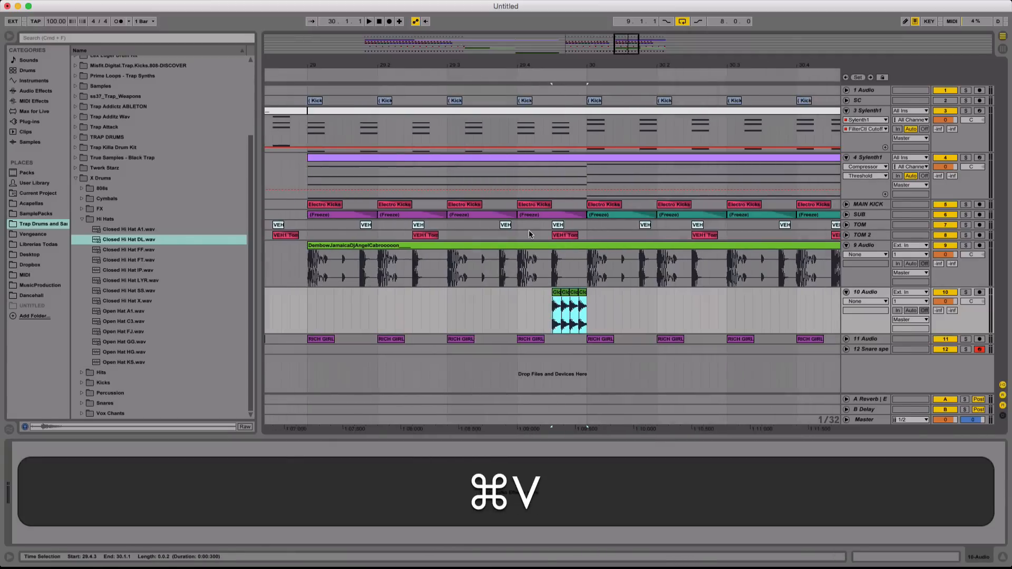
left_click(451, 309)
key("space")
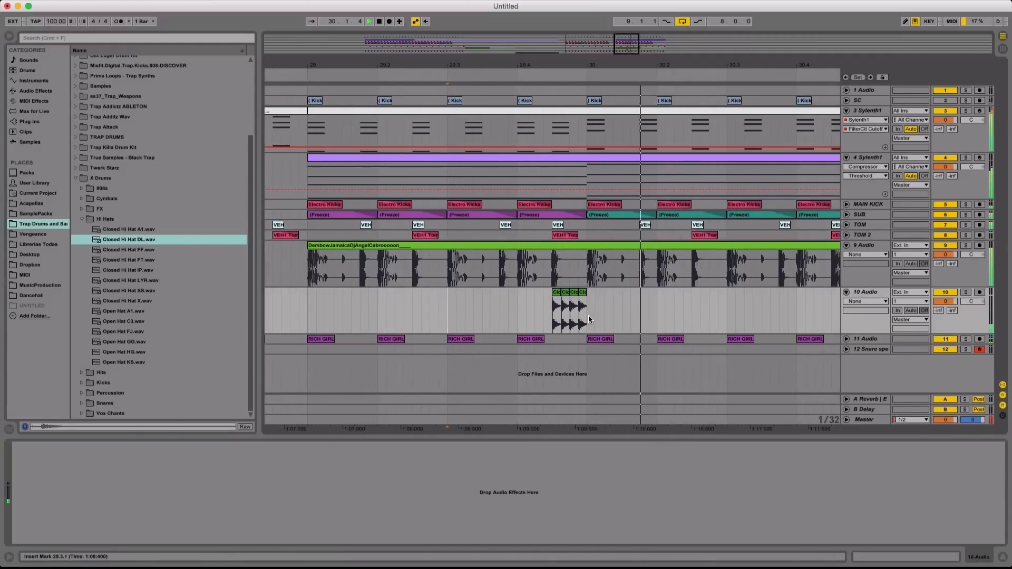
key("space")
Duplicate the one-bar hi-hat section so the roll ends each bar from 29 to 32, and play it from 28.4
left_click_drag(588, 319, 309, 314)
key("super+d")
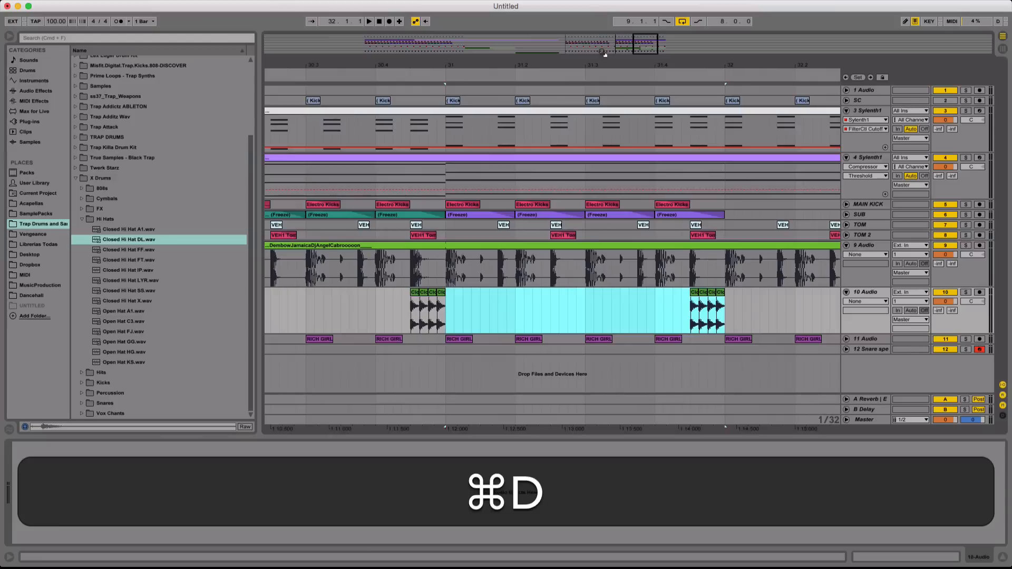
left_click_drag(598, 62, 548, 35)
key("super+d")
left_click(446, 299)
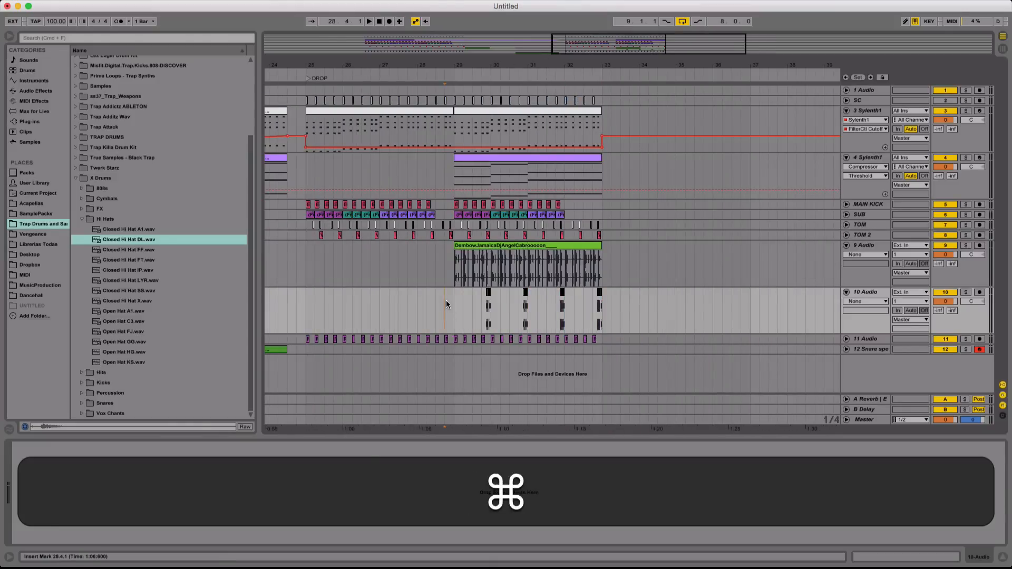
key("space")
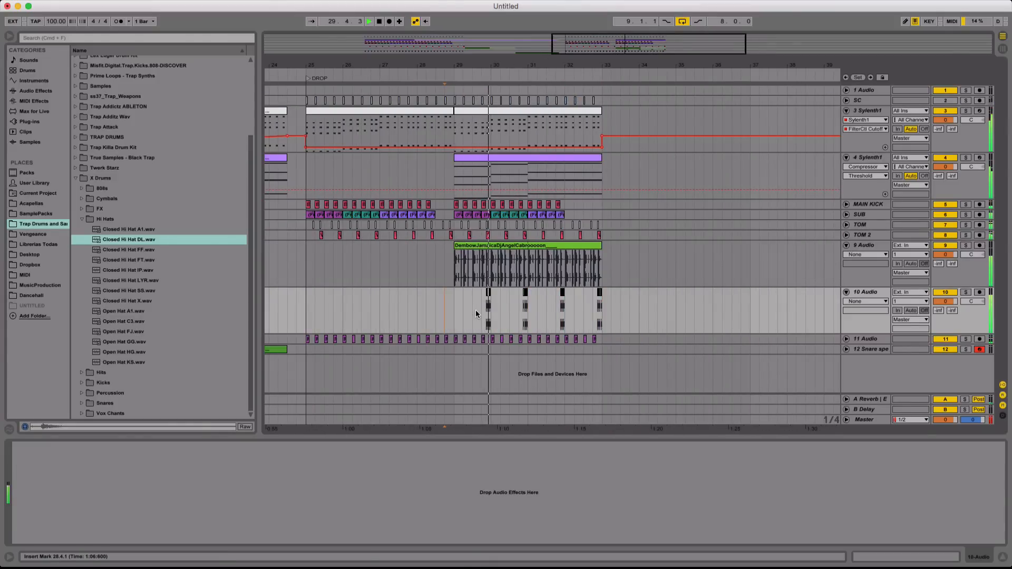
key("space")
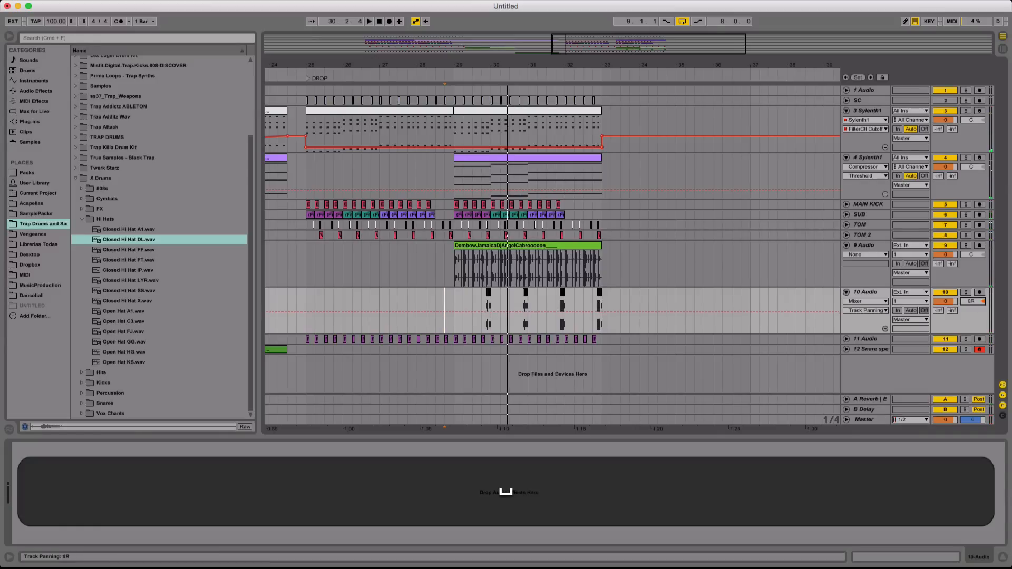
Set the 10 Audio track's panning to 11L, volume to -2.4 dB and A-Reverb send to about -19.7 dB
left_click_drag(972, 301, 937, 312)
key("alt+minus")
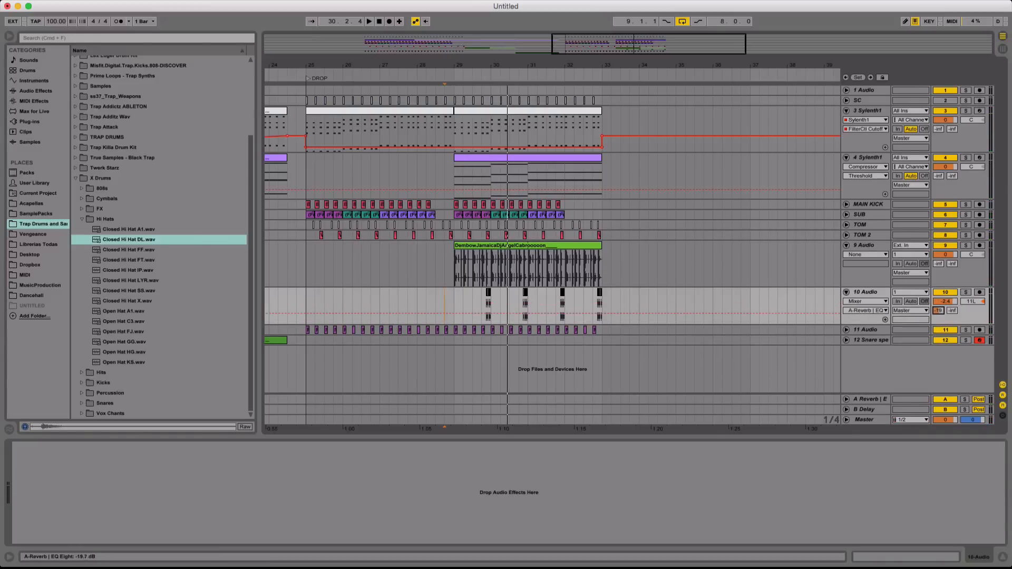
Add EQ Eight to the soloed 10 Audio track, raise its low cut to about 5.29 kHz, and unsolo the track
left_click(967, 292)
left_click(36, 91)
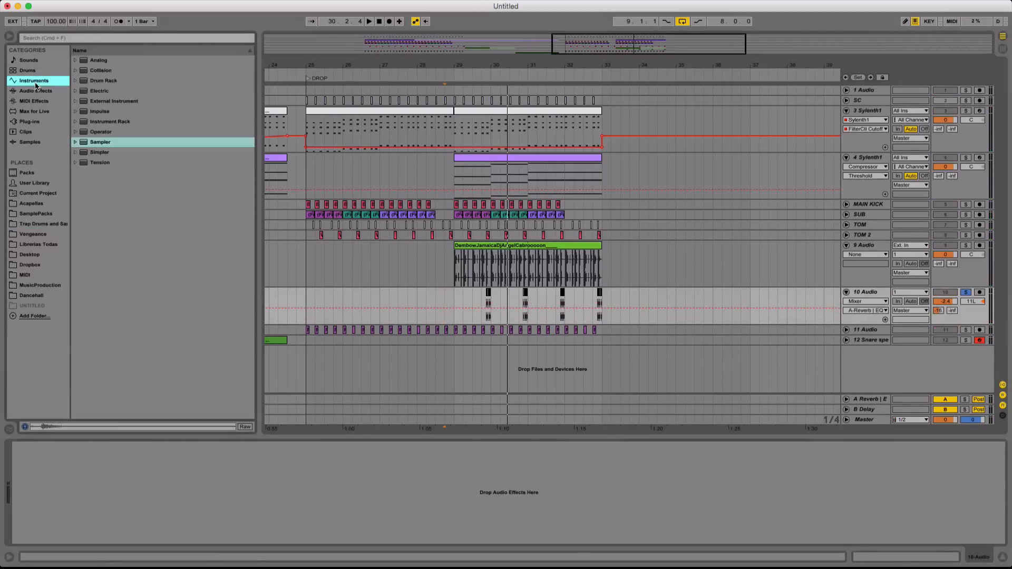
double_click(101, 162)
key("space")
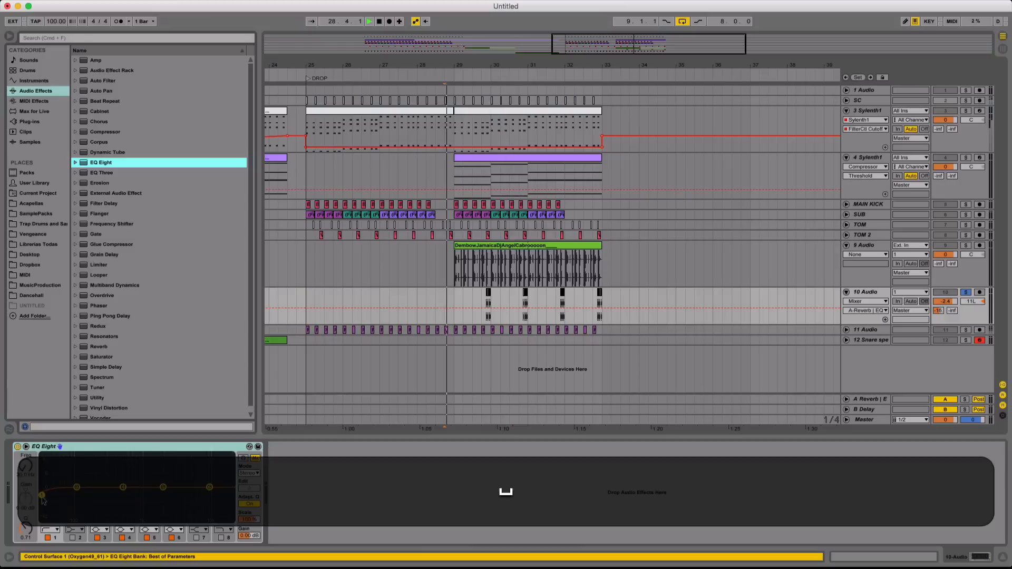
left_click_drag(152, 493, 200, 491)
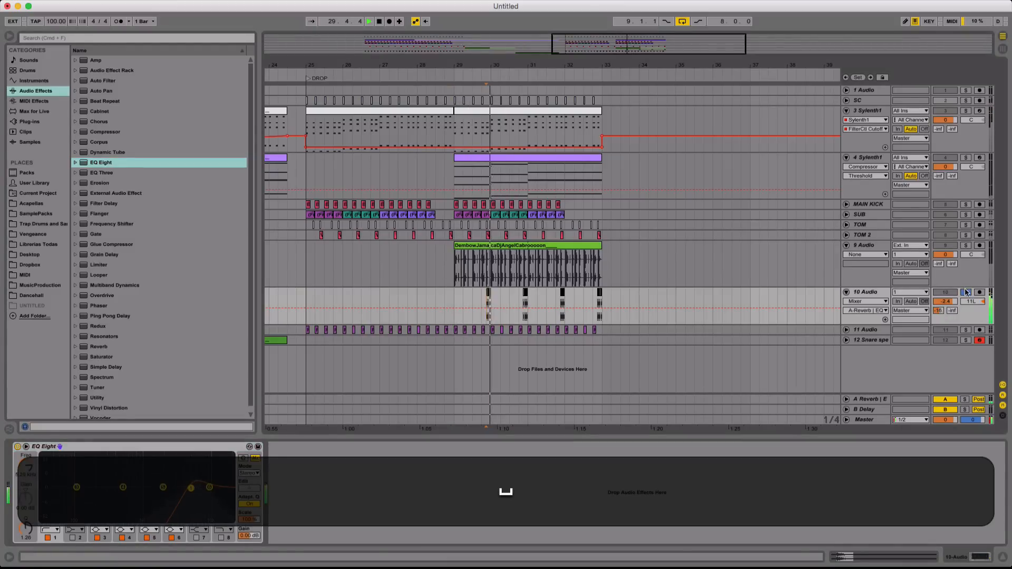
left_click(967, 293)
Fold all tracks and listen to the second half of the drop up to bar 33
key("space")
left_click_drag(952, 311, 946, 306)
left_click(847, 292, "alt")
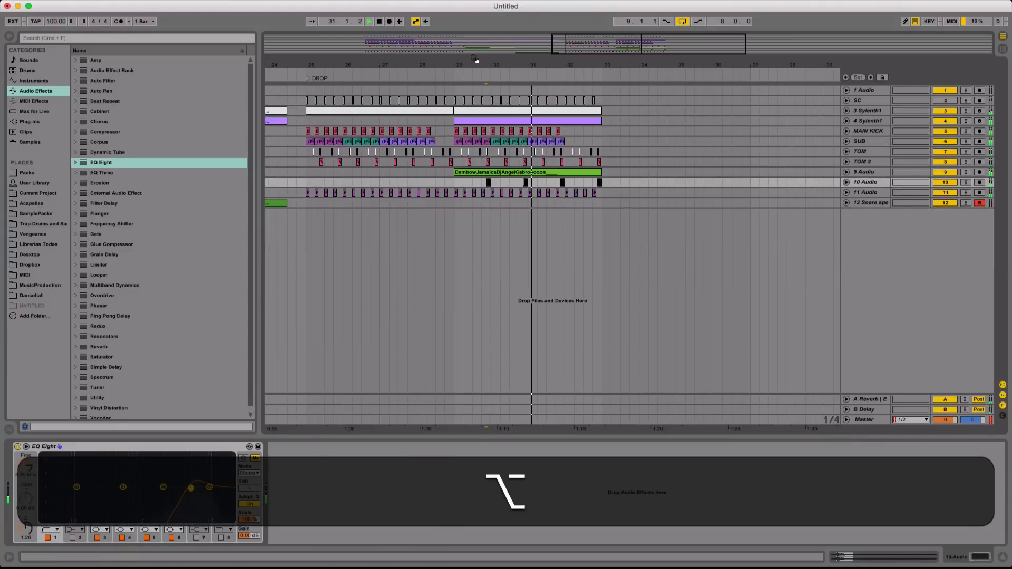
left_click_drag(476, 62, 507, 41)
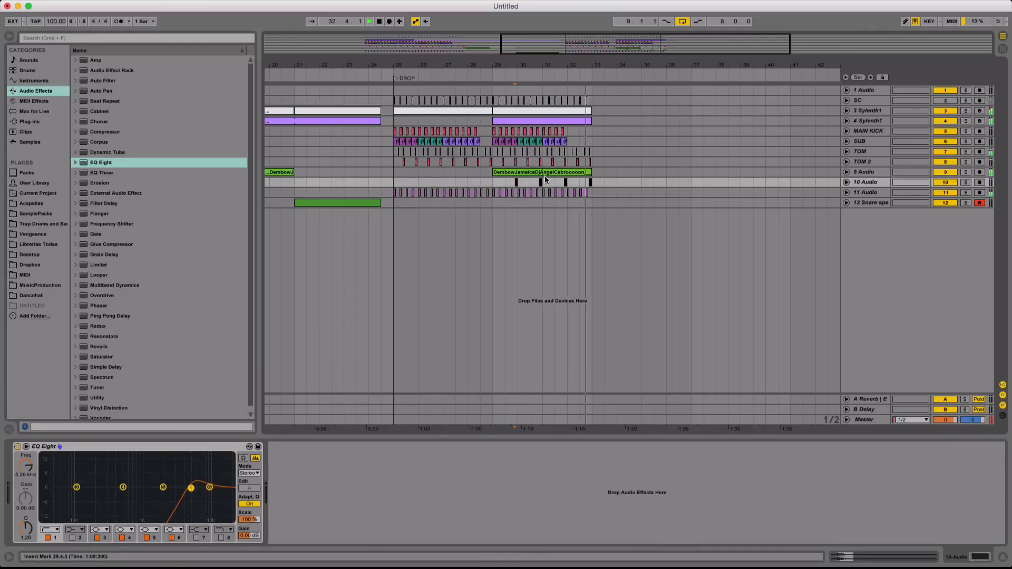
key("space")
Copy the last MAIN KICK clip to the start of bar 33
left_click_drag(590, 66, 586, 35)
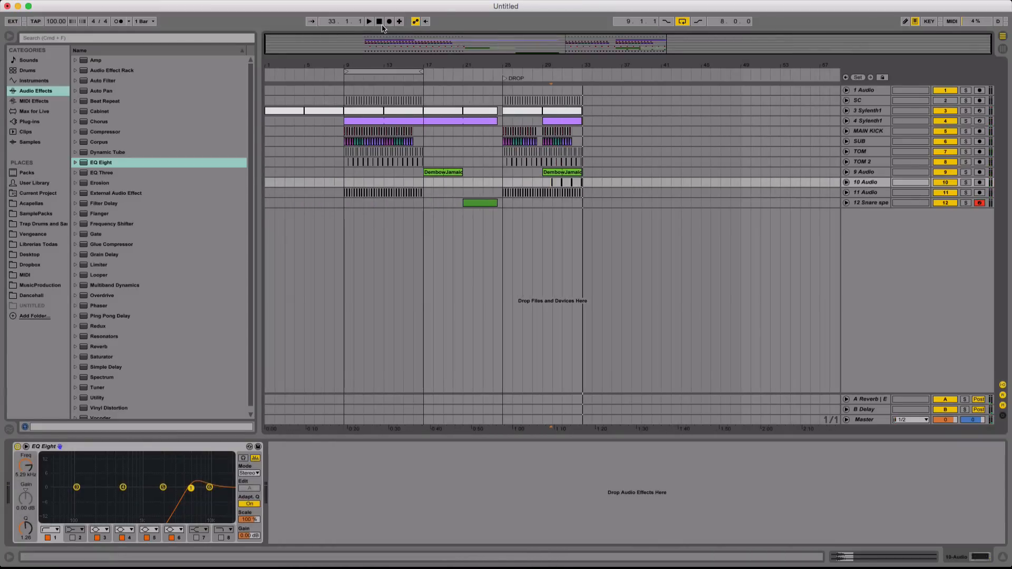
left_click_drag(593, 70, 533, 172)
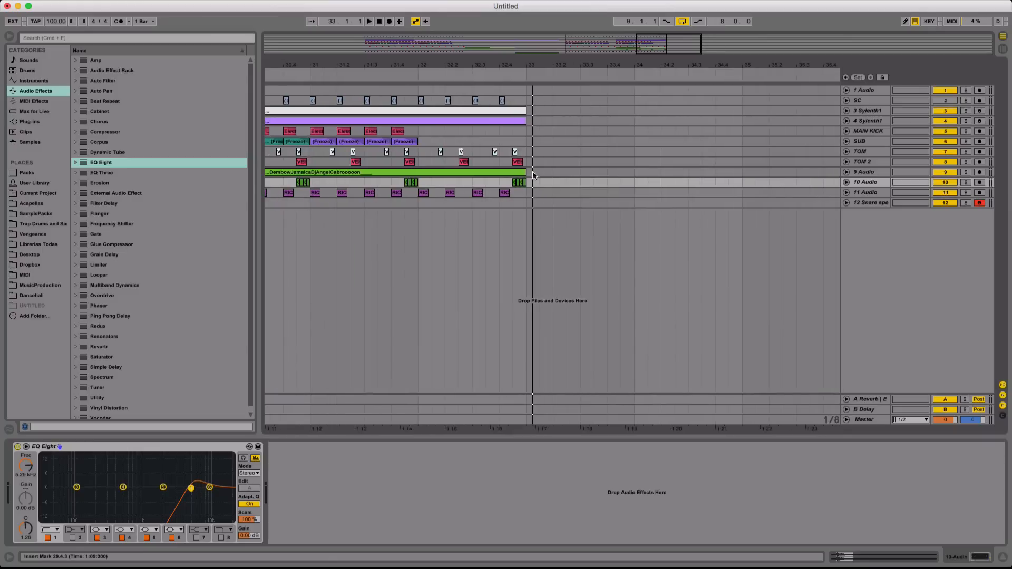
left_click(399, 131)
key("super+c")
left_click(521, 130)
key("super+v")
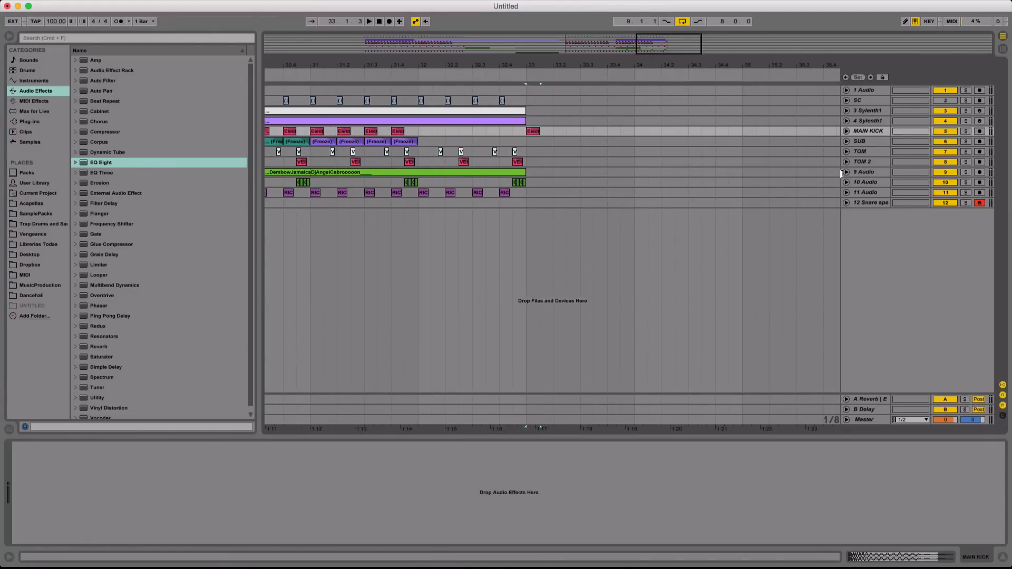
Copy the DembowJamaica loop's last hit at 32.4.3 to 33.2 and 33.4 on the 9 Audio track, and play bar 33
left_click(846, 171)
left_click(516, 195)
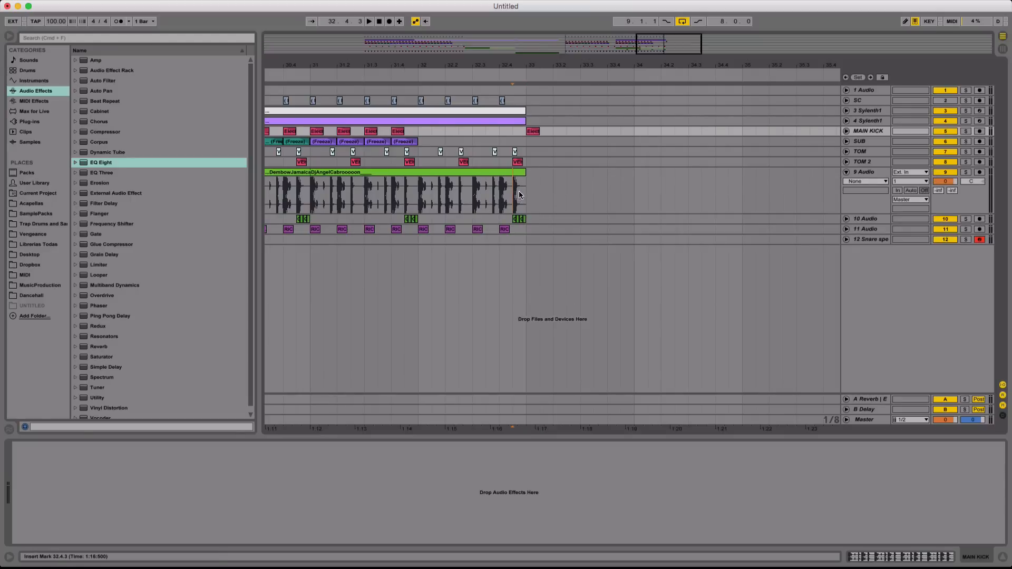
left_click_drag(520, 191, 530, 193)
key("super+c")
left_click(555, 189)
key("super+v")
left_click(611, 189)
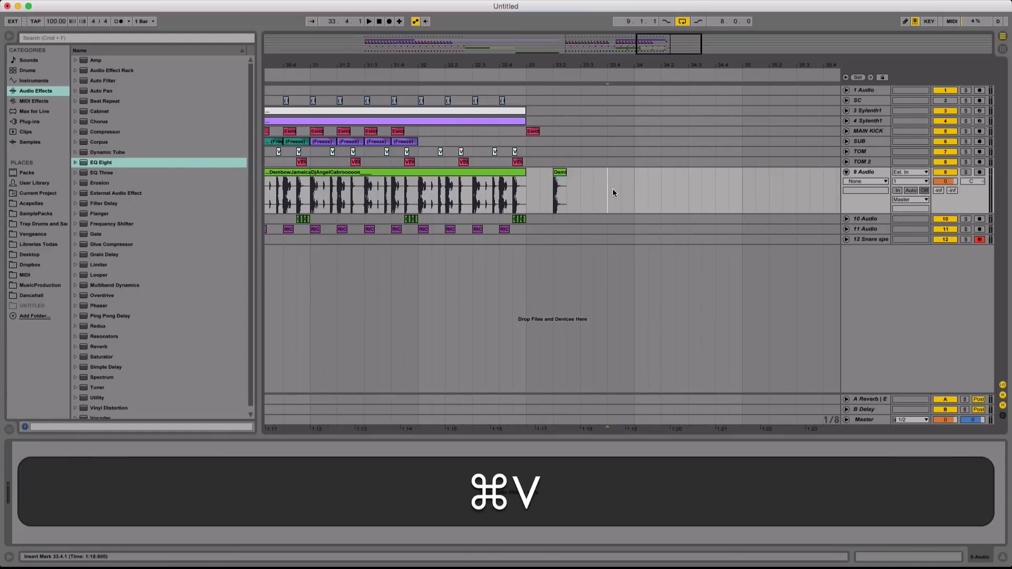
key("super+v")
key("space")
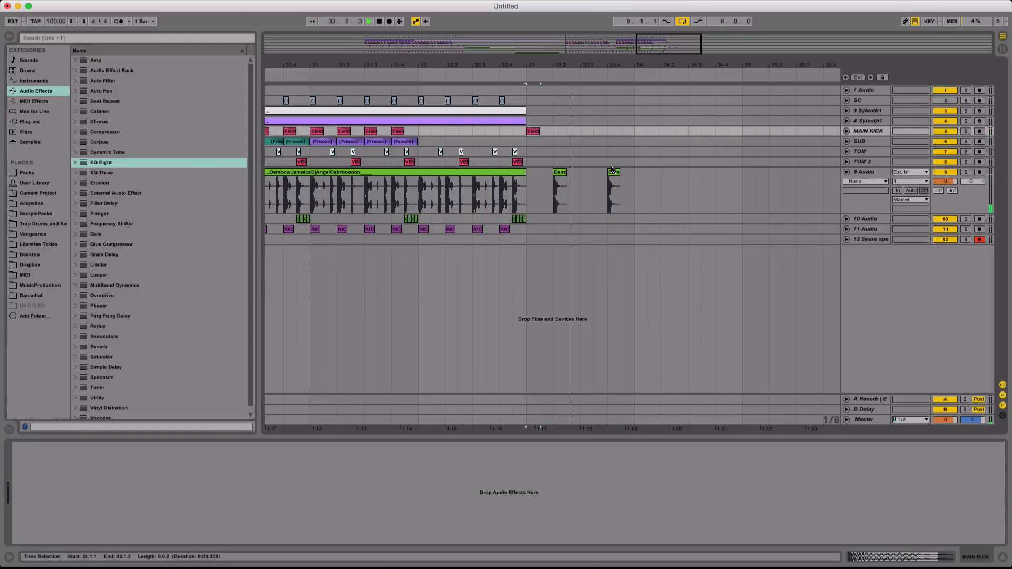
key("space")
Show the fades on the 9 Audio track and add long fade-outs to the Dembow hits at 33.2 and 33.4
left_click(849, 181)
left_click(860, 191)
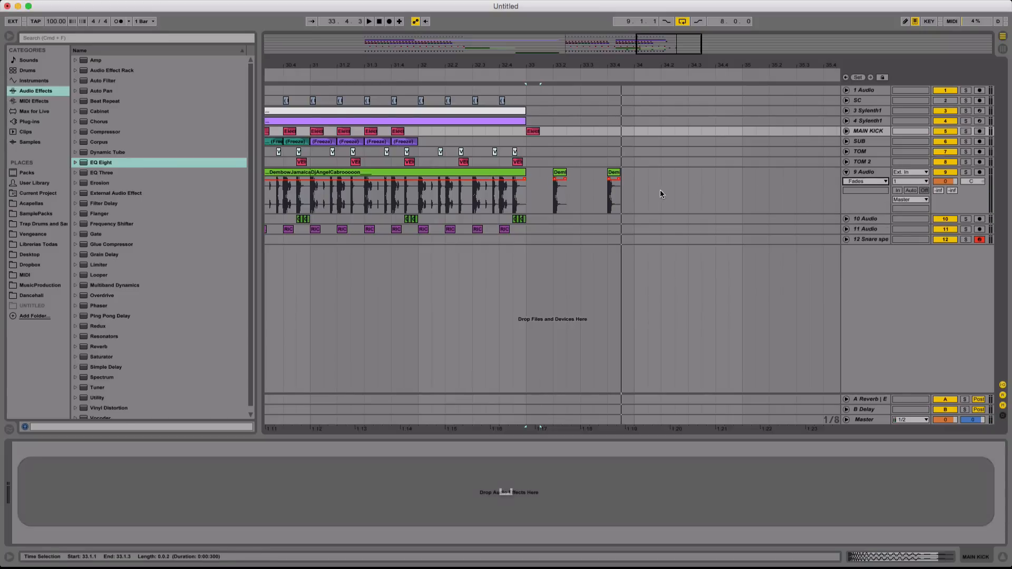
left_click_drag(565, 179, 557, 180)
left_click_drag(620, 181, 610, 180)
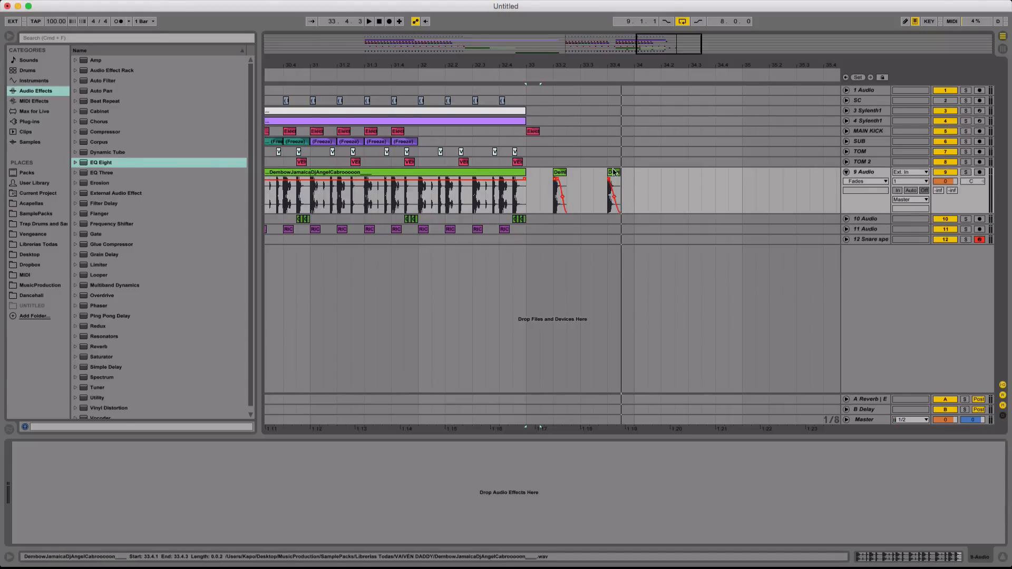
Insert an audio track below 9 Audio and find Snap_01.wav in the Snaps folder of the Lex Luger Drum Kit
left_click(614, 195)
key("super+t")
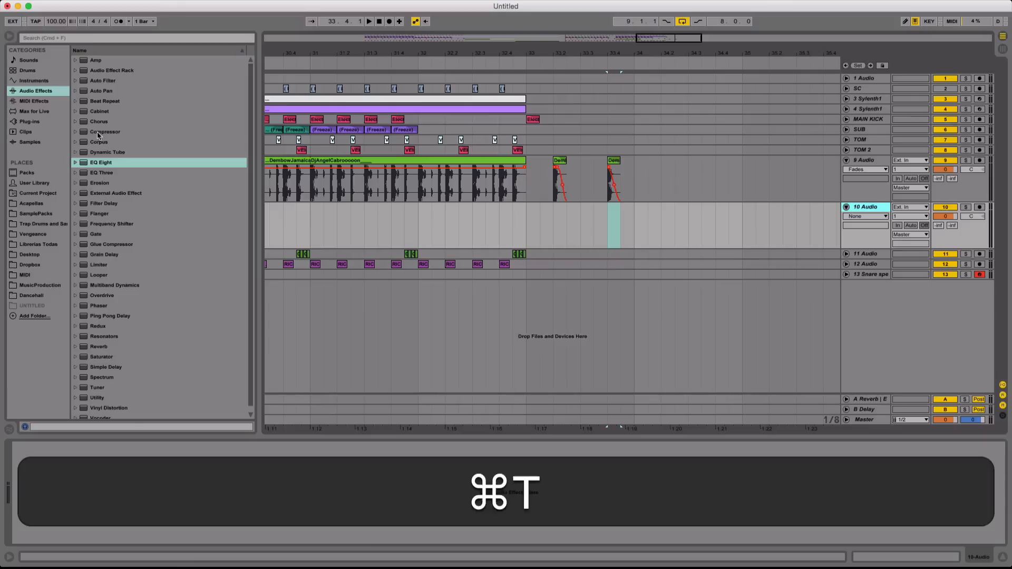
left_click(41, 214)
left_click(44, 243)
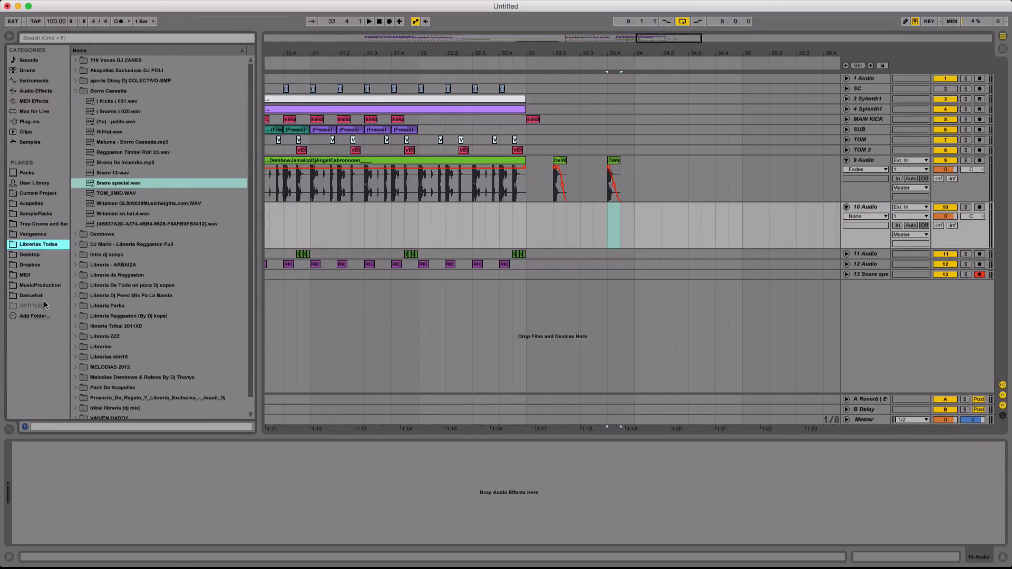
left_click(43, 224)
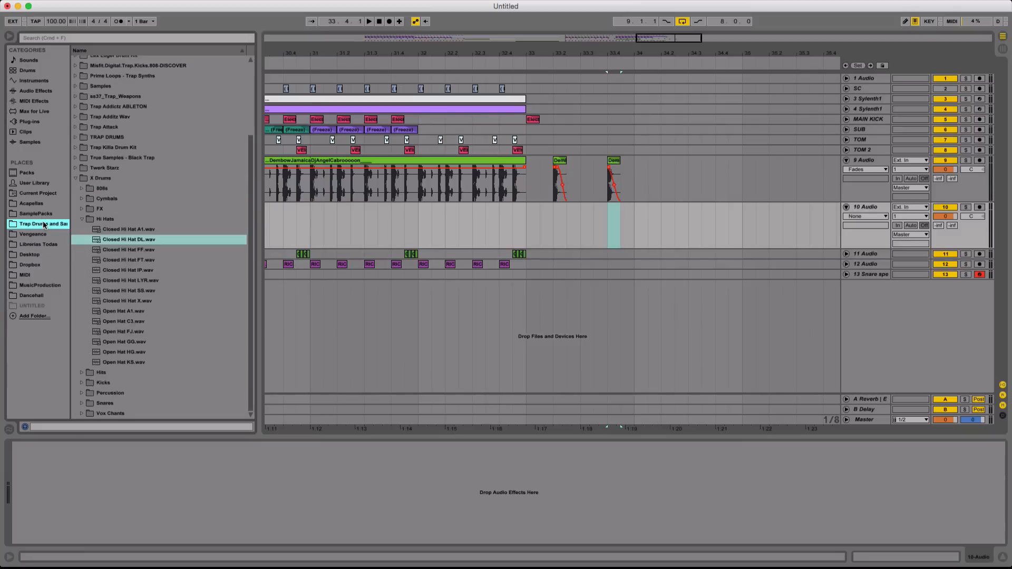
left_click(82, 221)
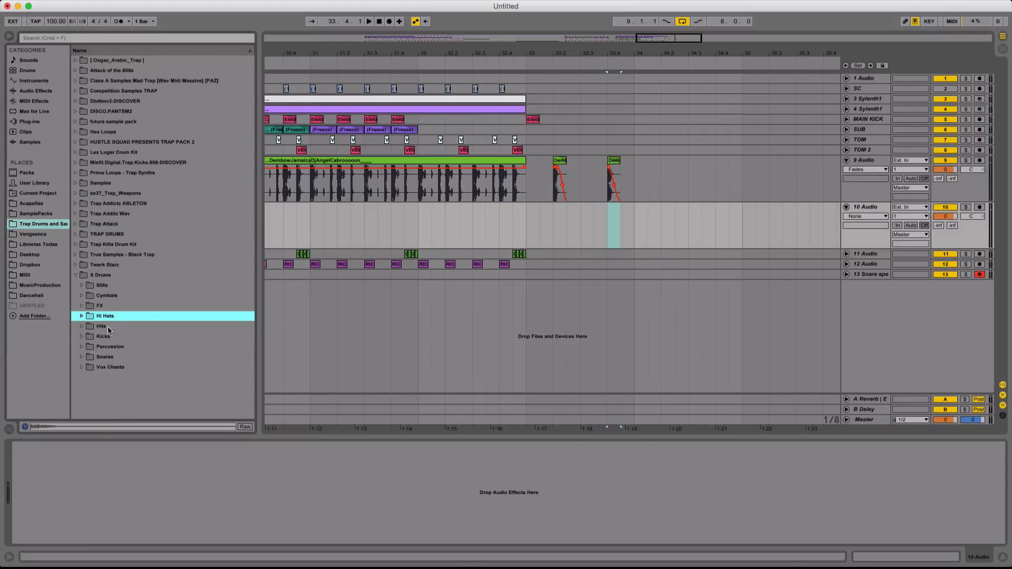
double_click(110, 152)
double_click(109, 244)
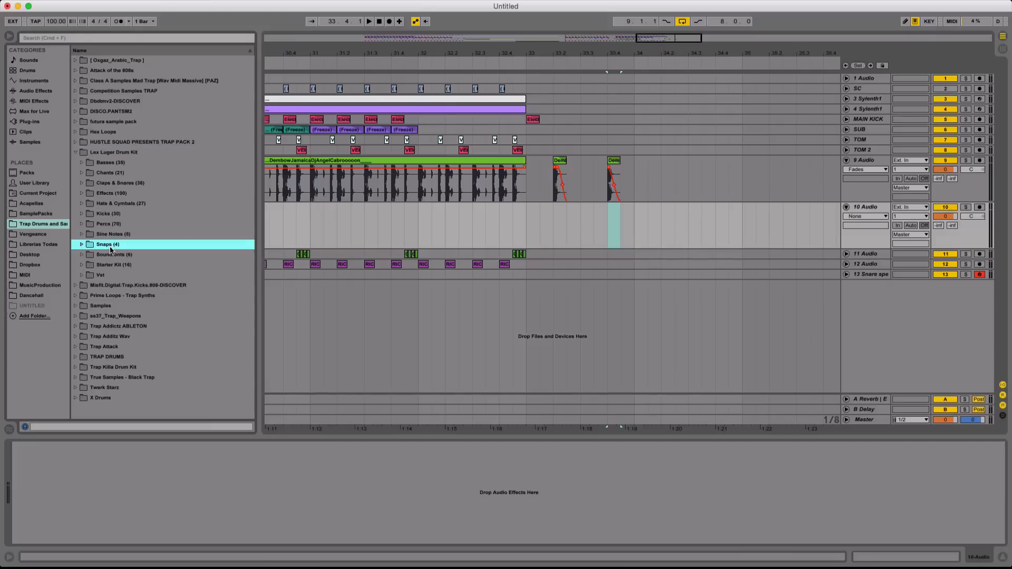
left_click(115, 254)
Place Snap_01 at 33.4 and 33.2 on the new 10 Audio track, removing the Dembow clip pasted there
left_click_drag(116, 257, 557, 228)
key("super+z")
left_click(554, 220)
key("super+v")
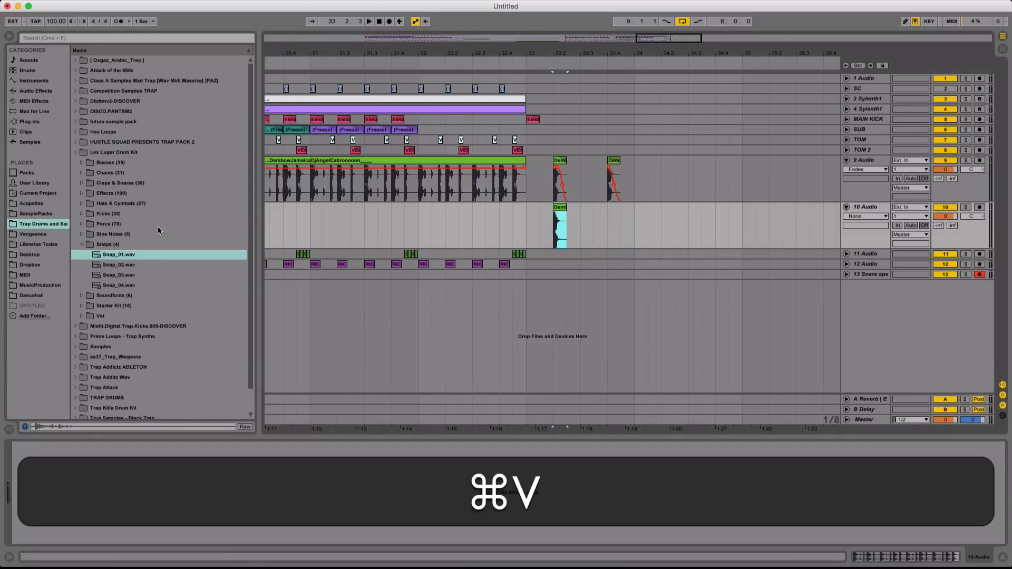
left_click_drag(118, 254, 610, 227)
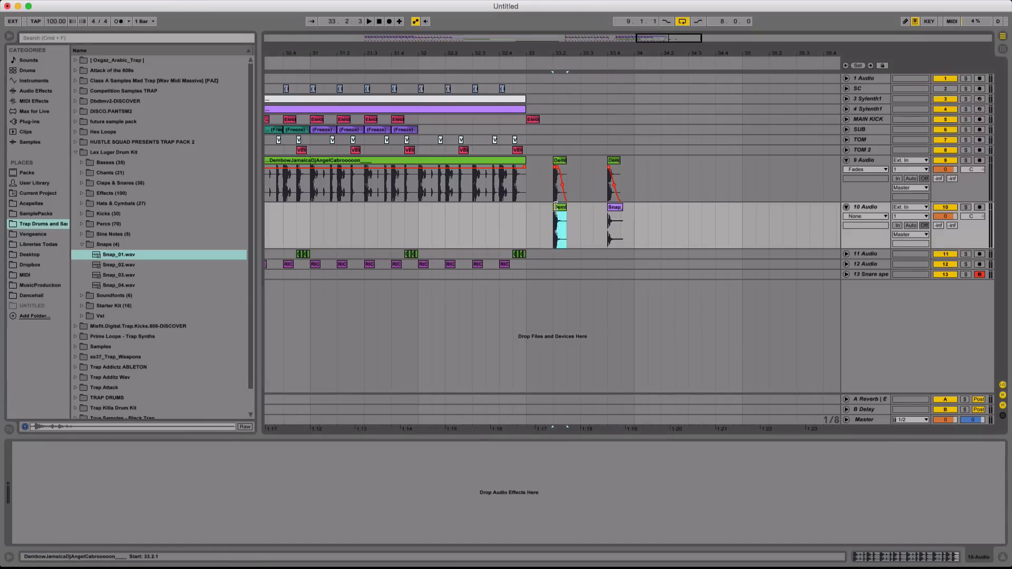
key("BackSpace")
key("super+BackSpace")
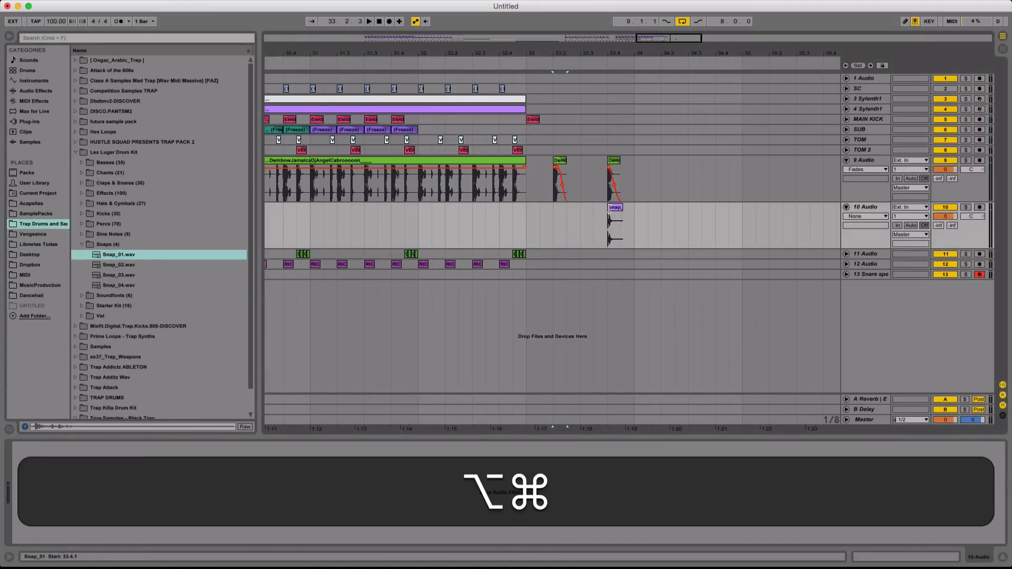
left_click_drag(610, 209, 555, 209)
Copy the MAIN KICK clip at bar 33 so that the copy ends at 33.4
left_click(536, 119)
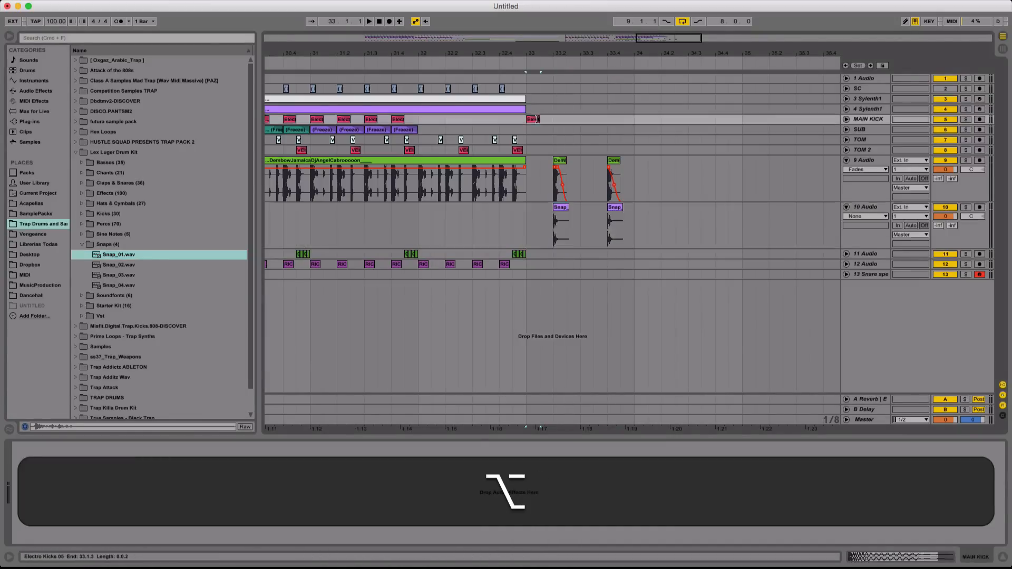
key("super+c")
scroll(606, 118, "up", 3)
left_click(595, 119)
key("super+v")
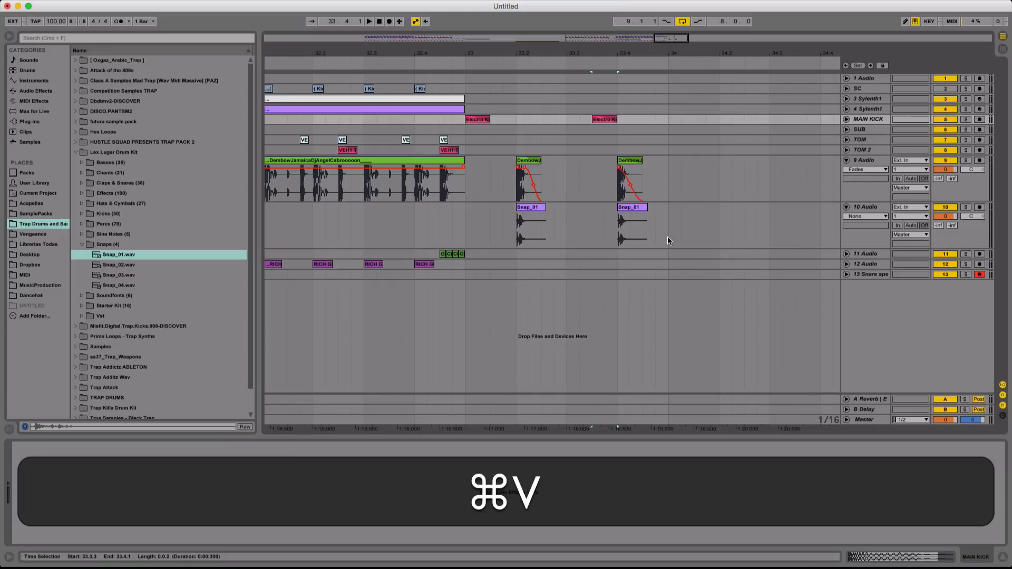
Duplicate the bar 33 pattern of kick, Dembow hits and snaps bar by bar up to bar 41
left_click_drag(668, 241, 467, 119)
key("super+d")
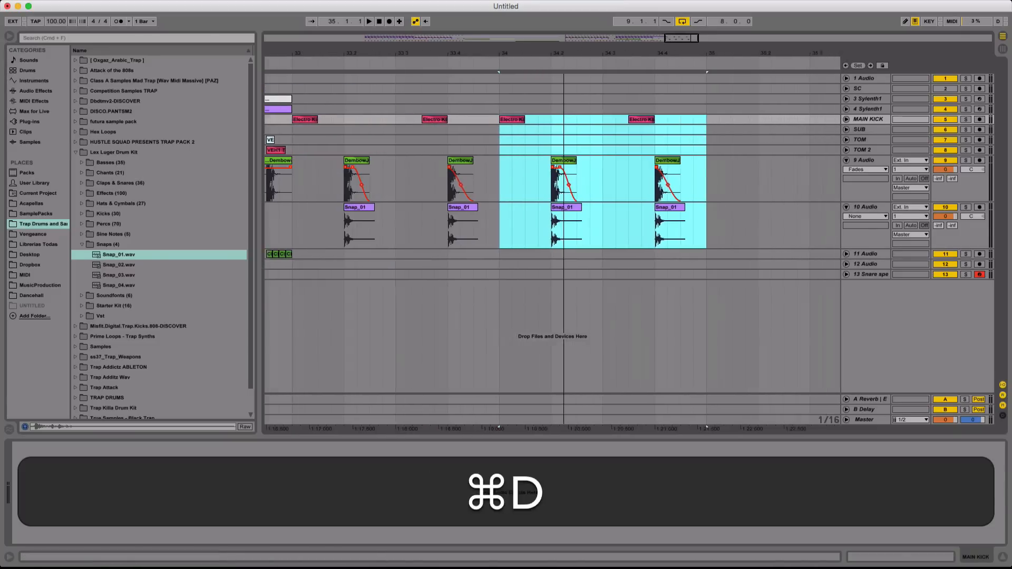
key("super+d")
key("super+d")
key("super+d")
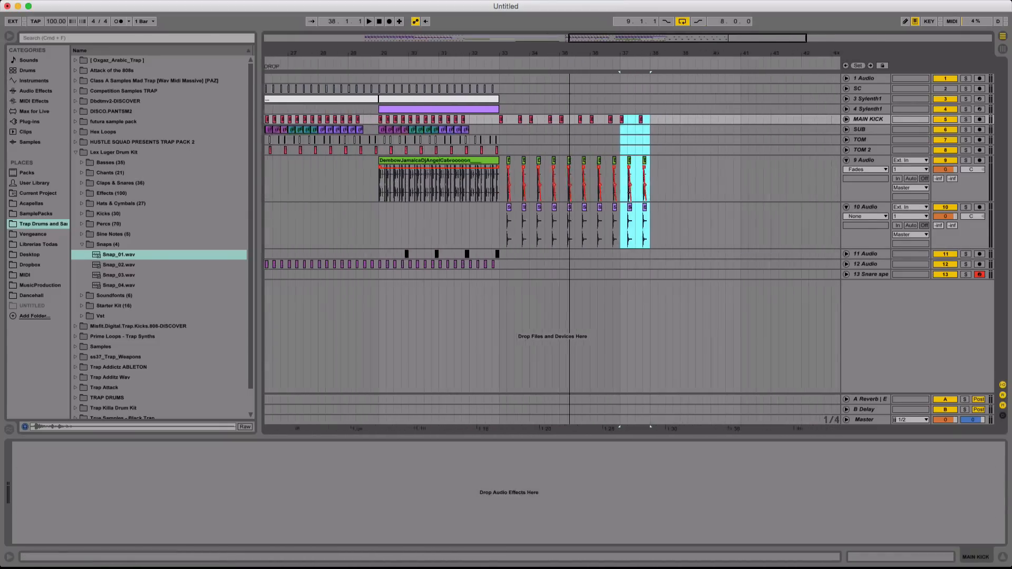
key("super+d")
key("super+d")
key("super+d")
Play from bar 33 and raise the A-Reverb send of the 10 Audio snap track to about -14 dB
left_click(527, 238)
key("space")
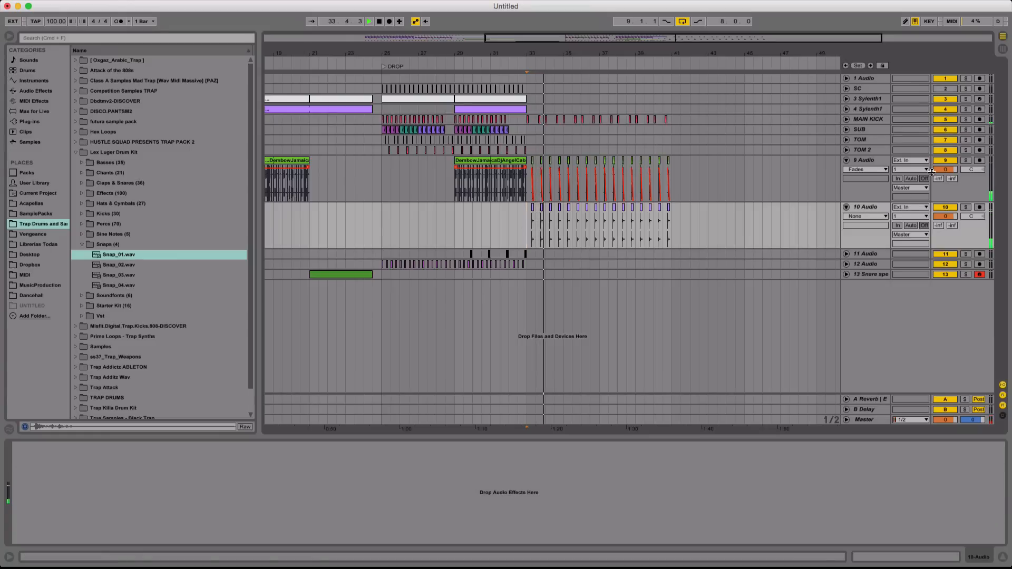
left_click_drag(938, 226, 938, 198)
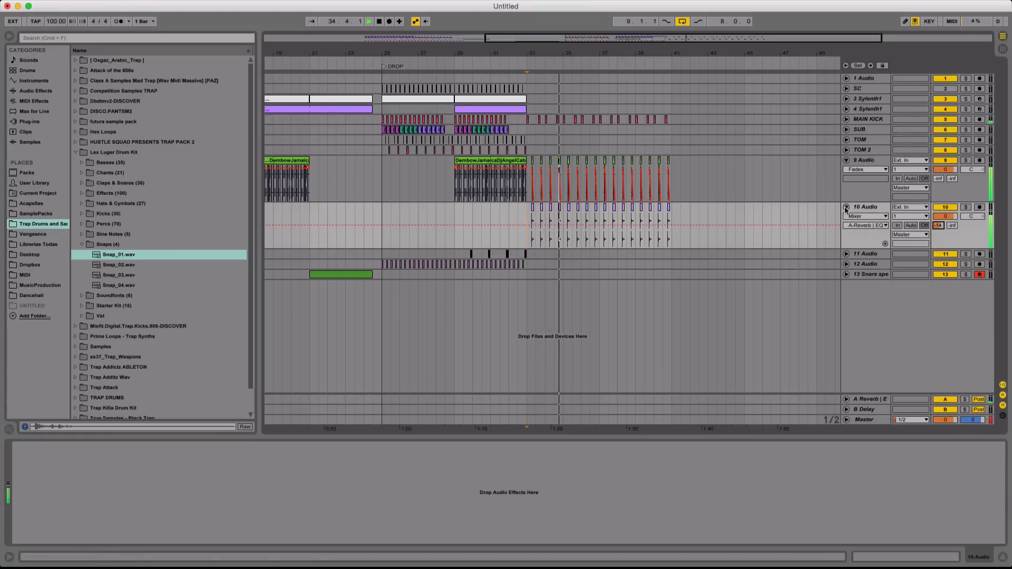
Stop playback and delete all Dembow hits on 9 Audio from 33.4 onward, keeping the one at 33.2
left_click_drag(586, 55, 554, 101)
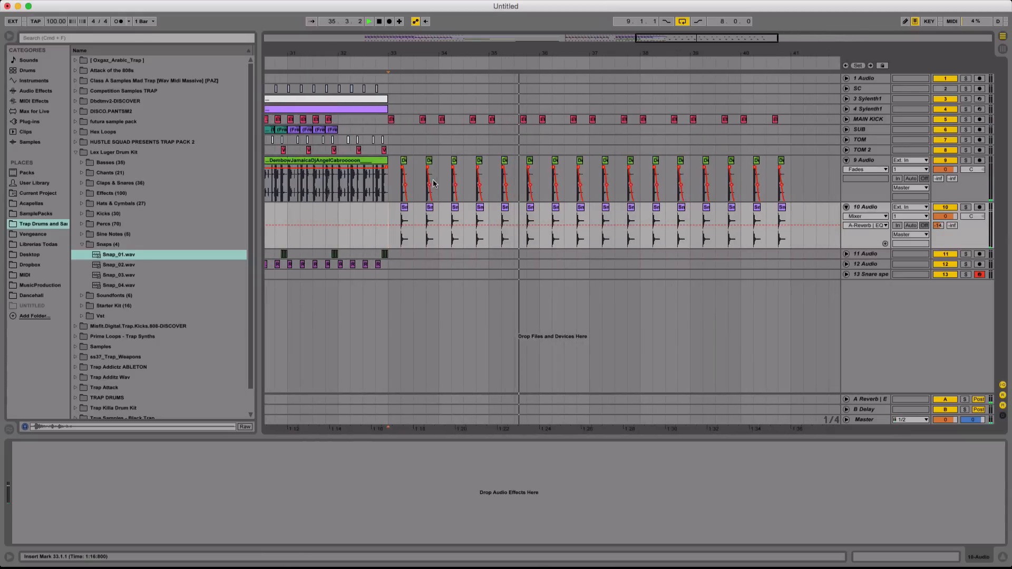
key("space")
left_click_drag(427, 180, 827, 176)
key("BackSpace")
Shorten the end of the Dembow hit at 33.2 and listen to it
left_click_drag(402, 53, 401, 127)
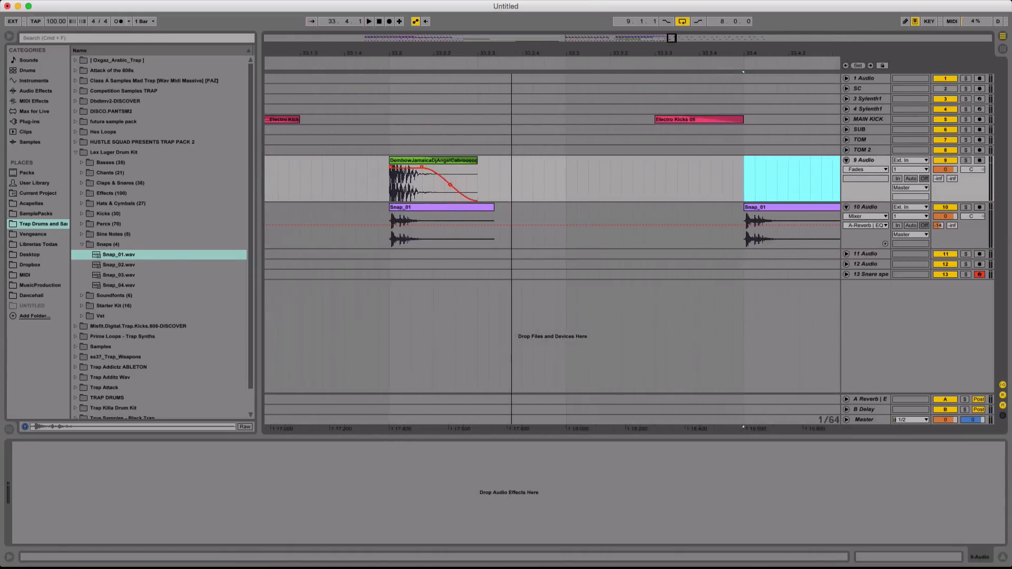
left_click_drag(474, 160, 456, 161)
left_click(369, 170)
key("space")
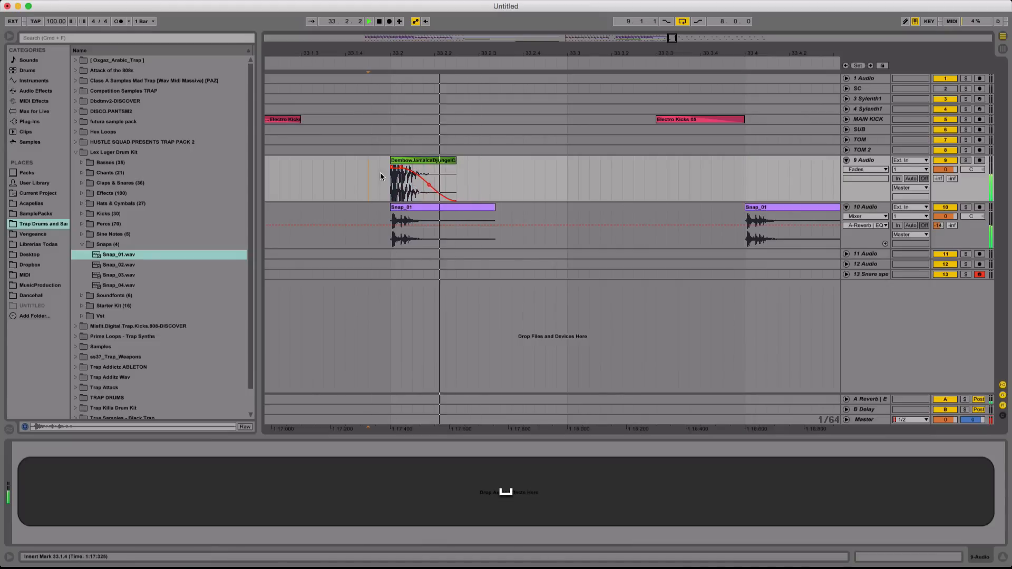
Duplicate the half bar from 33.1 to 33.3 on 9 Audio repeatedly until the shortened hits reach bar 41
left_click_drag(511, 54, 511, 21)
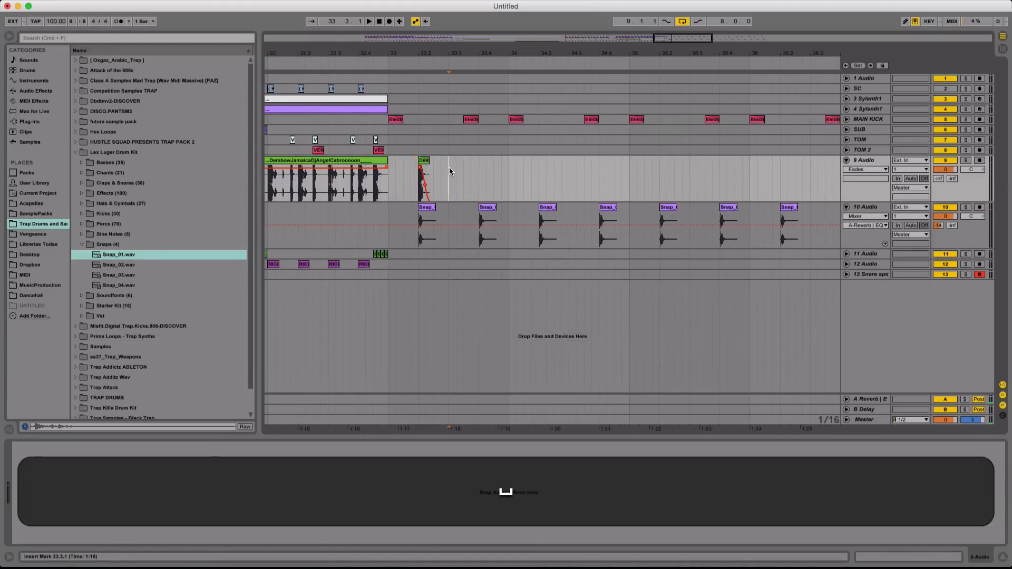
left_click_drag(450, 167, 388, 166)
key("super+d")
key("super+d")
key("super+d")
key("super+d")
scroll(452, 106, "down", 4)
key("super+d")
key("super+d")
key("super+d")
key("super+d")
key("super+d")
key("super+d")
key("super+d")
key("super+d")
key("super+d")
key("super+d")
key("super+d")
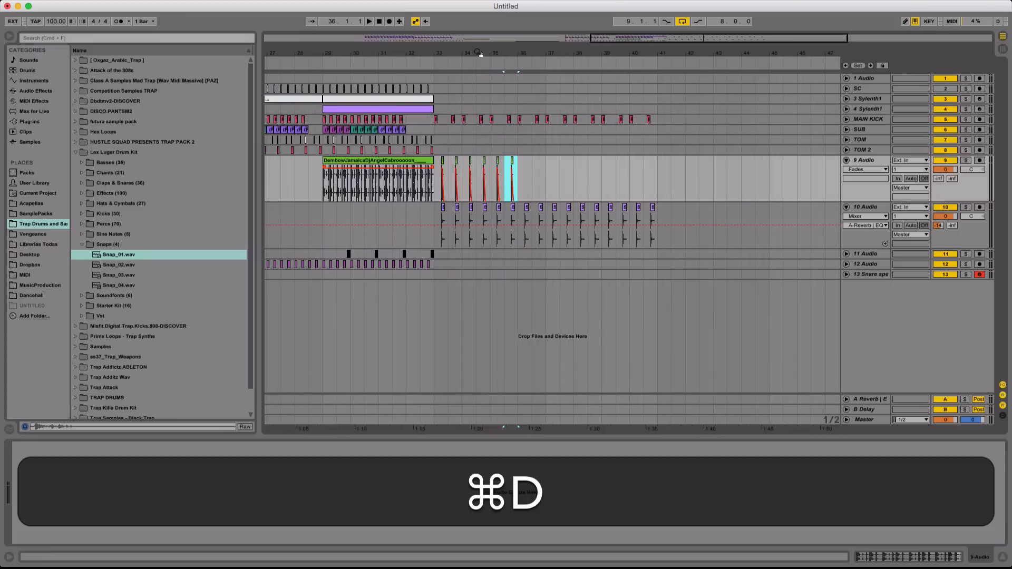
left_click(727, 174)
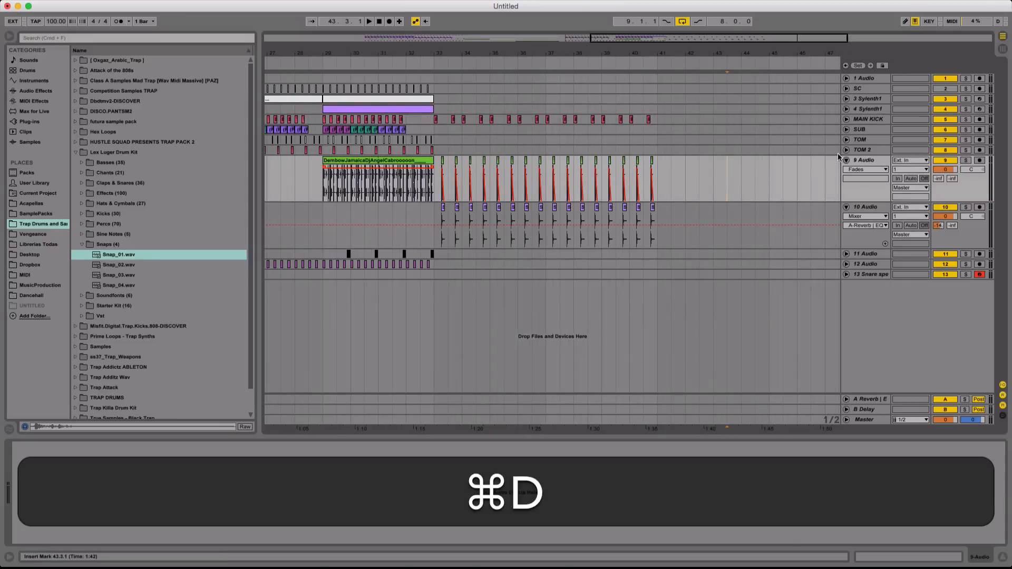
Insert a MIDI track directly below the SUB track
left_click_drag(434, 55, 434, 42)
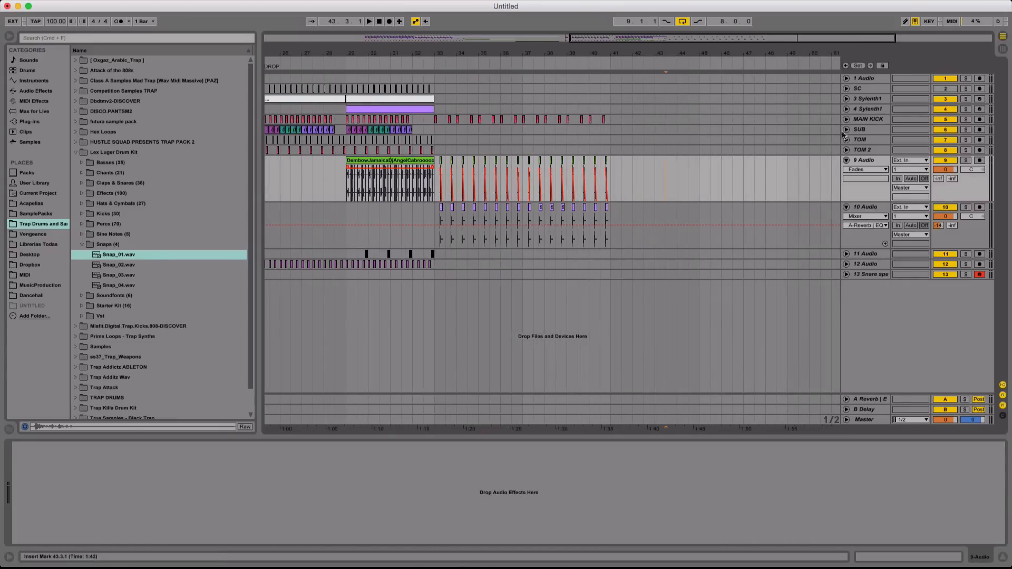
left_click(870, 129)
key("super+shift+t")
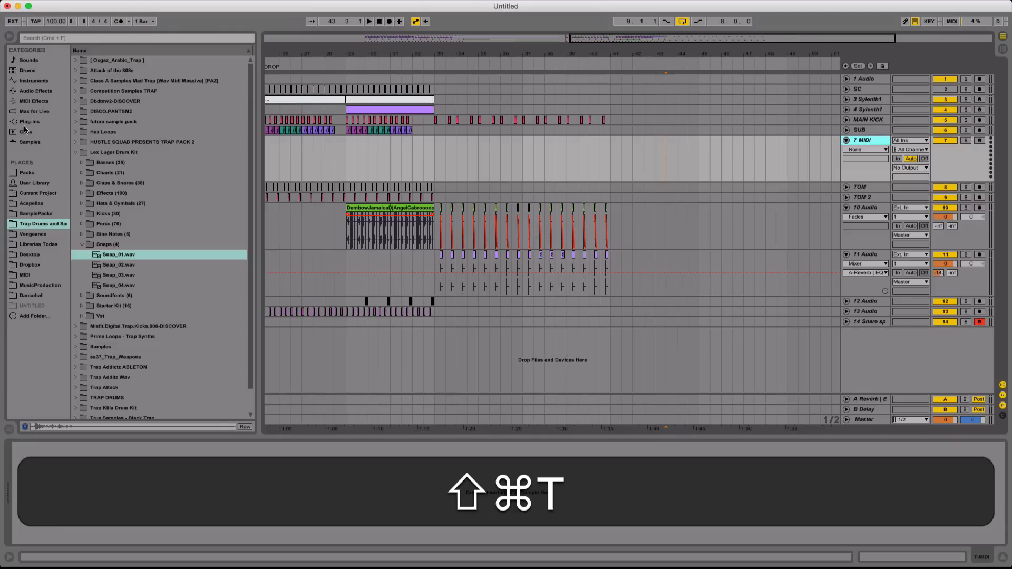
Load the Kapo Massive Sub Sylenth.adg instrument rack onto the new MIDI track and close its plug-in windows
left_click(29, 121)
left_click(35, 83)
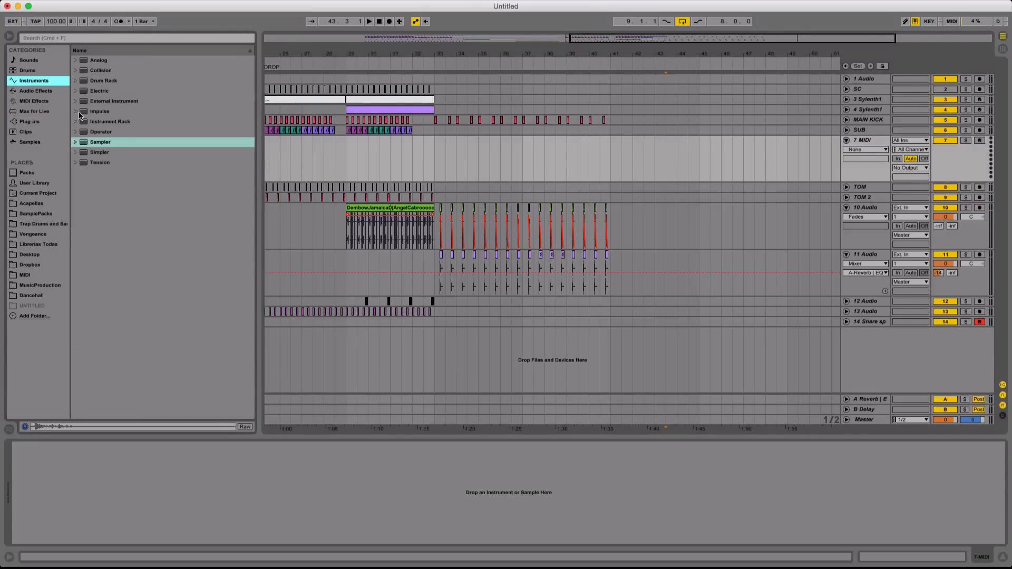
left_click(47, 123)
left_click(40, 83)
left_click(82, 123)
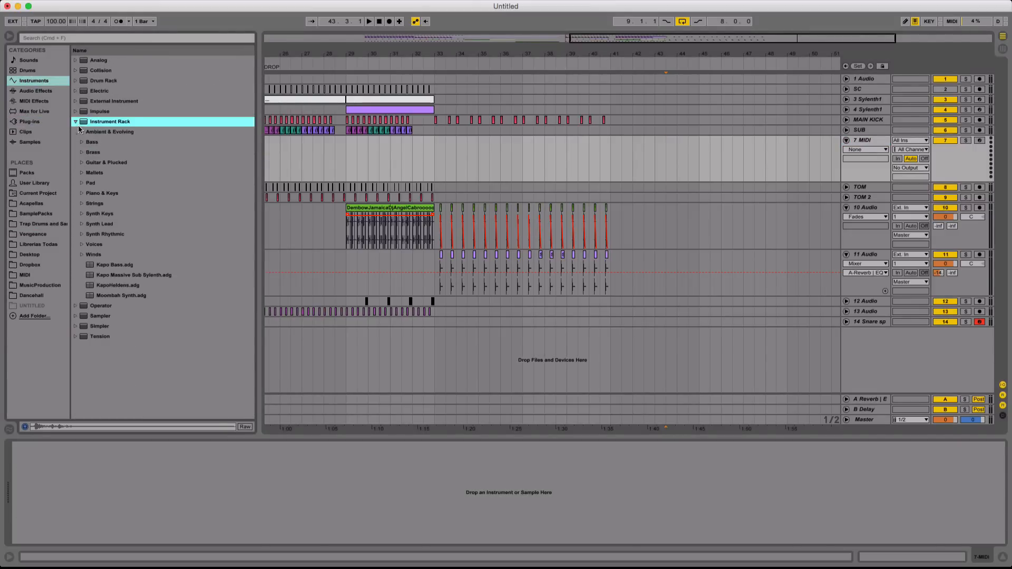
left_click(132, 275)
left_click_drag(461, 158, 461, 159)
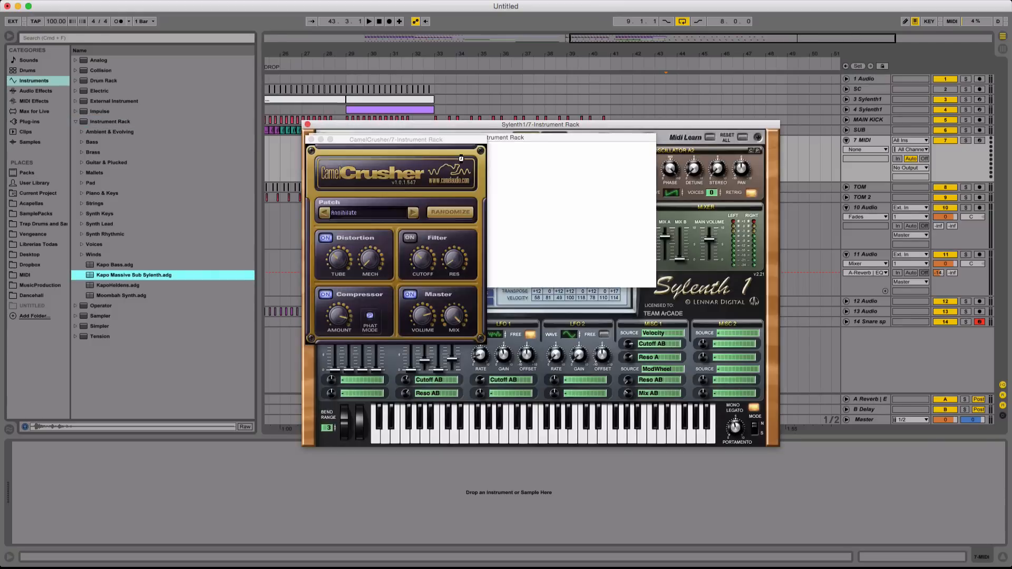
left_click(311, 139)
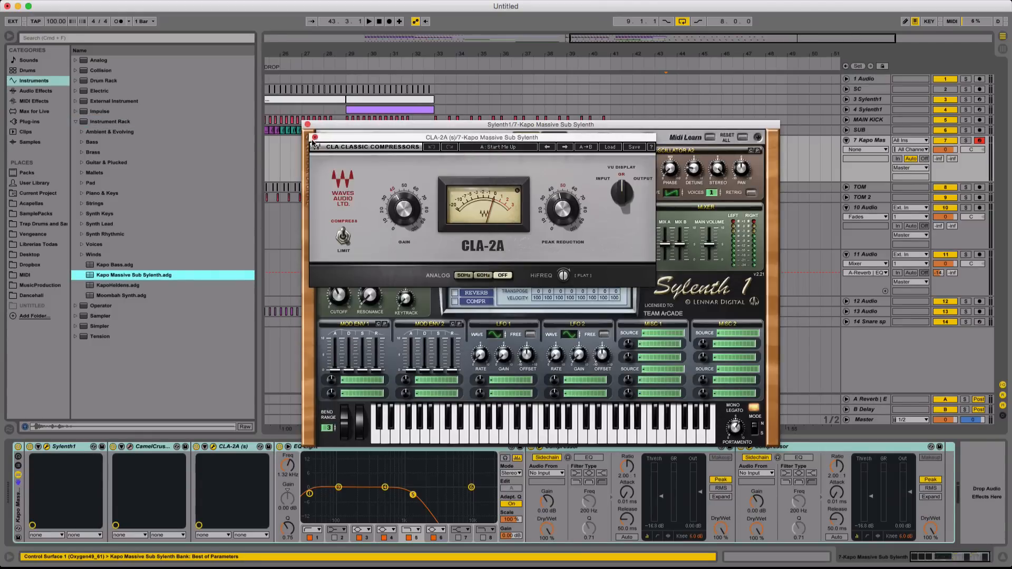
left_click(315, 138)
left_click(307, 125)
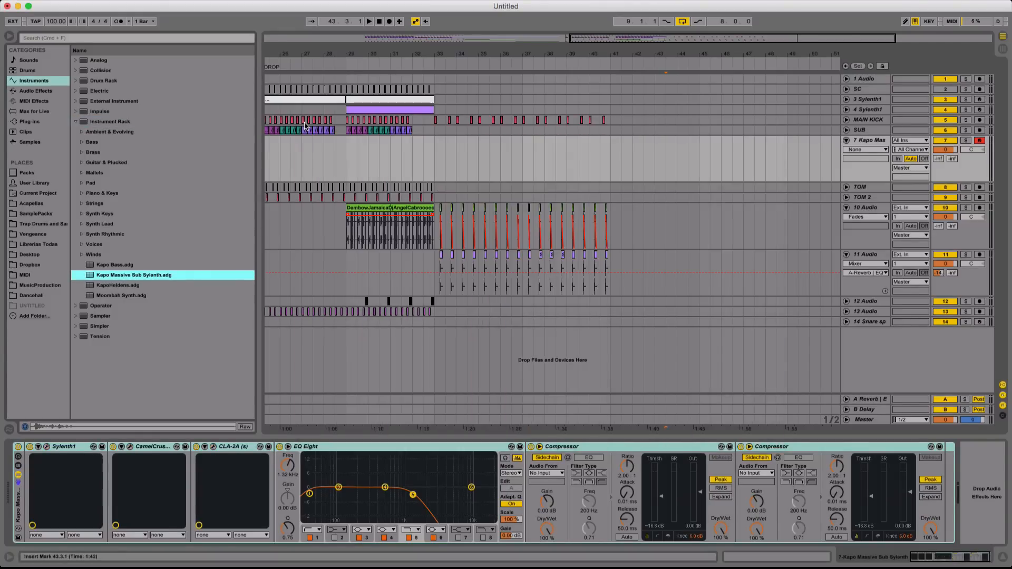
Copy the 3 Sylenth1 clip from bar 29 to bar 33 on the Kapo Massive Sub track and clear out its chord and repeated notes
left_click(434, 155)
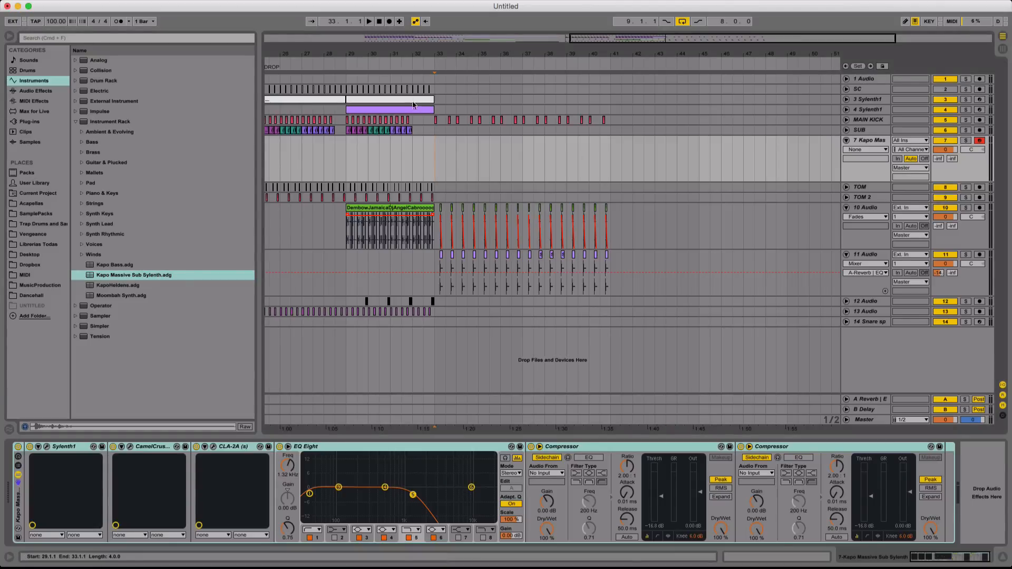
left_click_drag(413, 100, 500, 153, "alt")
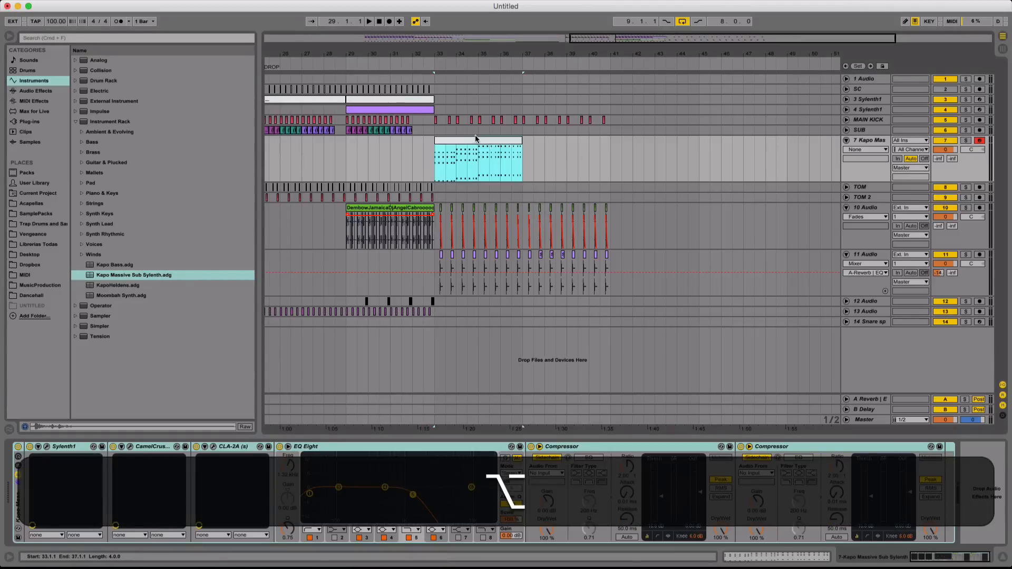
double_click(477, 139)
left_click_drag(168, 374, 1010, 76)
key("BackSpace")
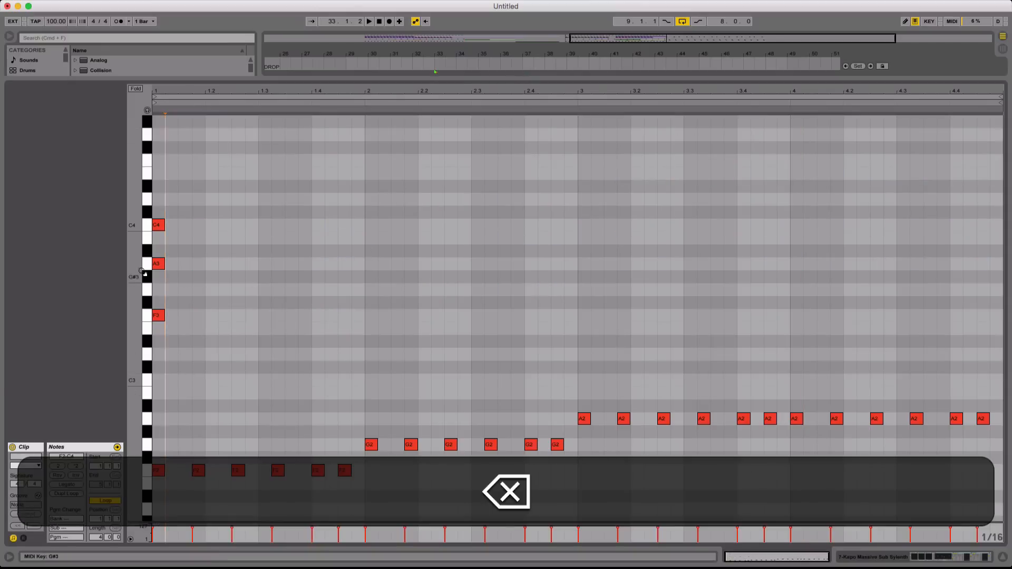
key("BackSpace")
Stretch the first F2 note to a full bar and build one-bar G2, A2 and A2 notes from duplicates of it
left_click_drag(163, 473, 365, 473)
key("super+d")
key("Up")
key("Up")
key("super+d")
key("Up")
key("Up")
key("super+d")
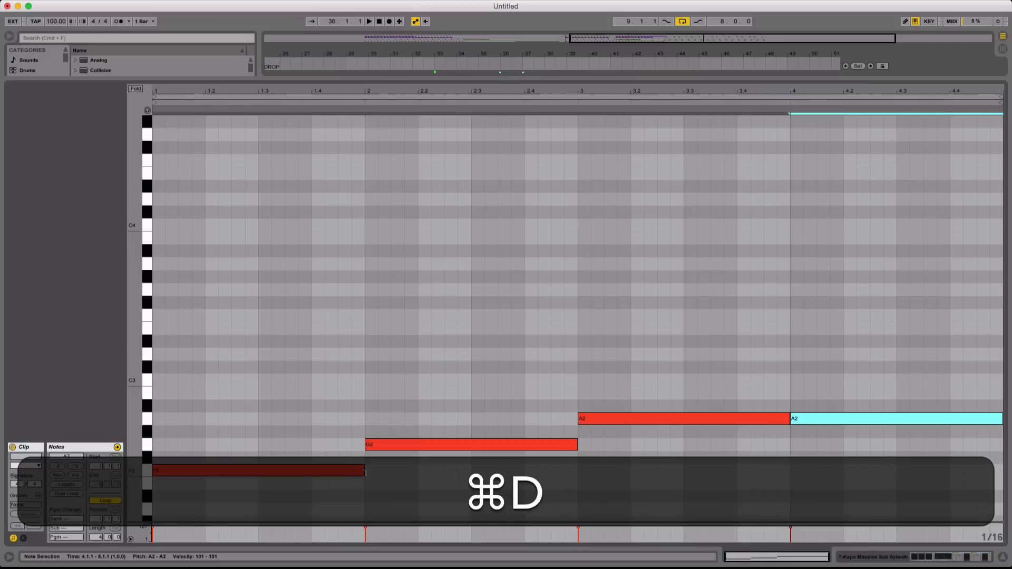
Play the bass clip, transpose all its notes down an octave, and collapse the note editor
key("space")
key("super+a")
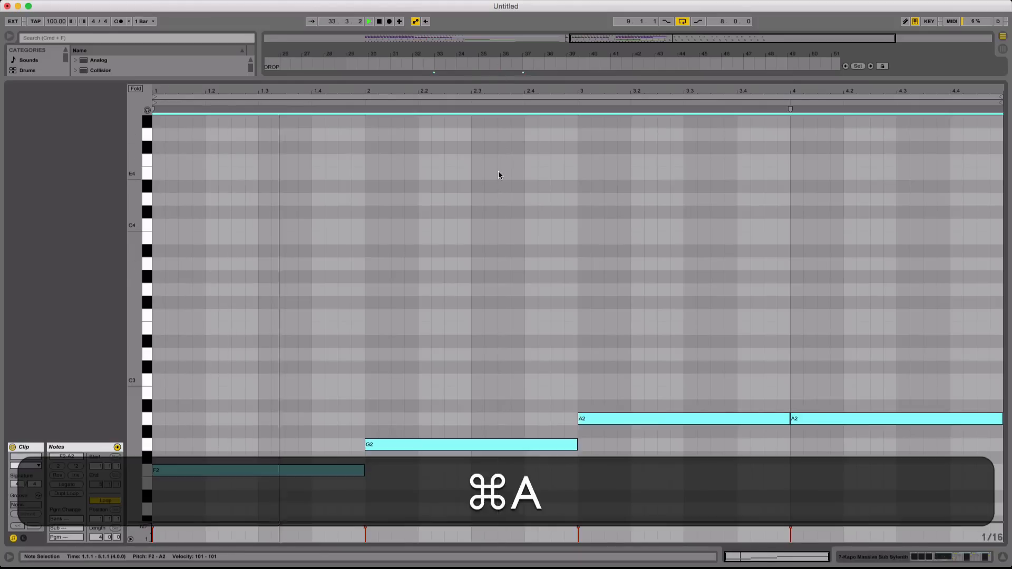
key("shift+Down")
left_click_drag(489, 74, 489, 548)
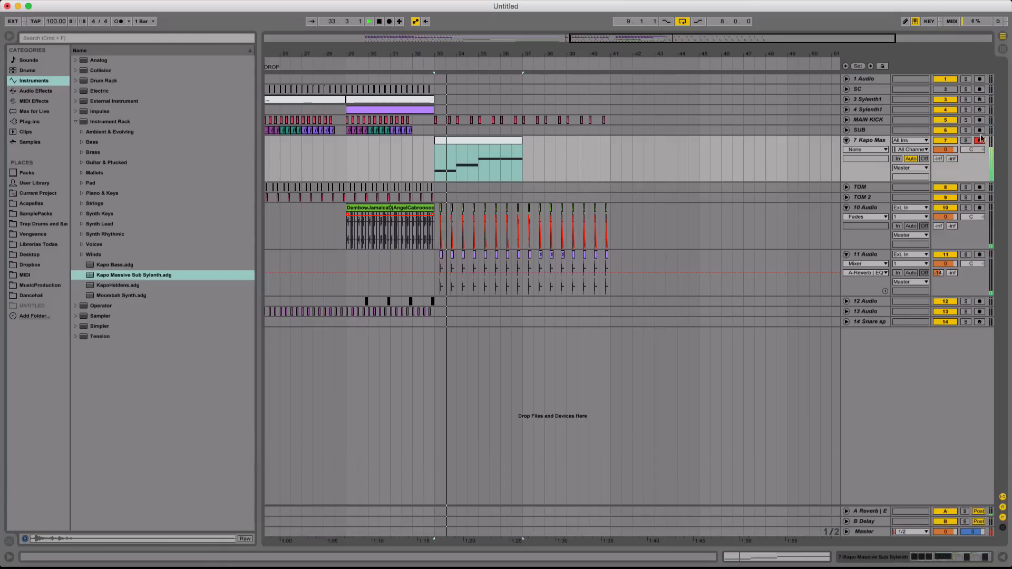
Lower the Kapo Massive Sub track's volume to about -5.9 dB and extend its bass clip to bar 41
left_click_drag(952, 149, 952, 164)
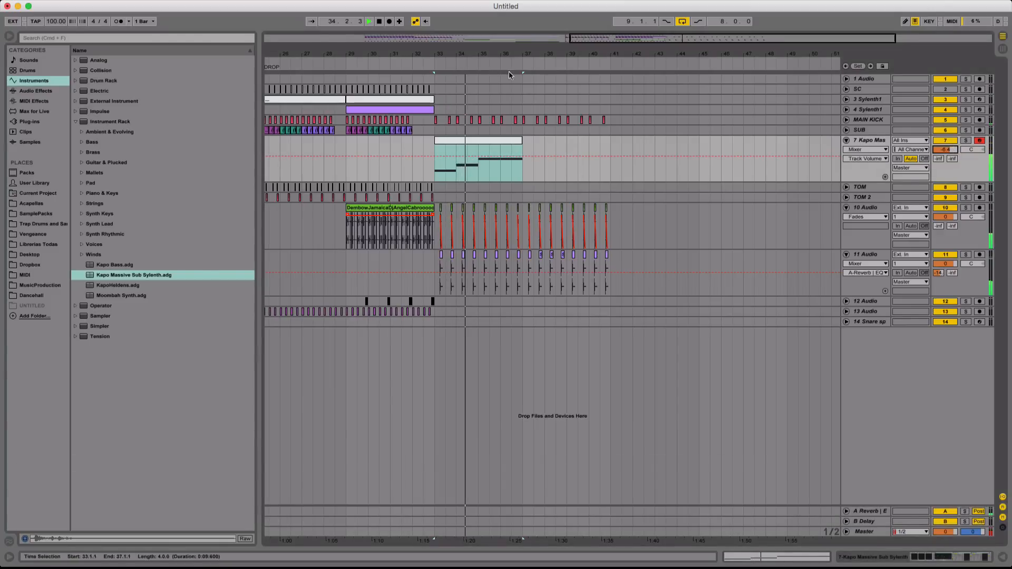
left_click_drag(454, 51, 457, 128)
left_click(425, 172)
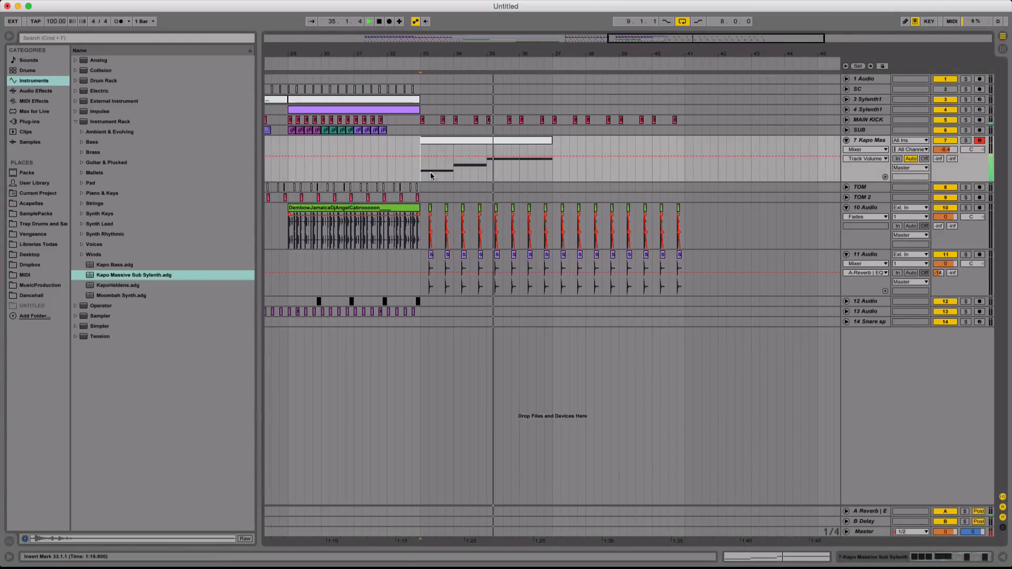
left_click_drag(954, 148, 953, 146)
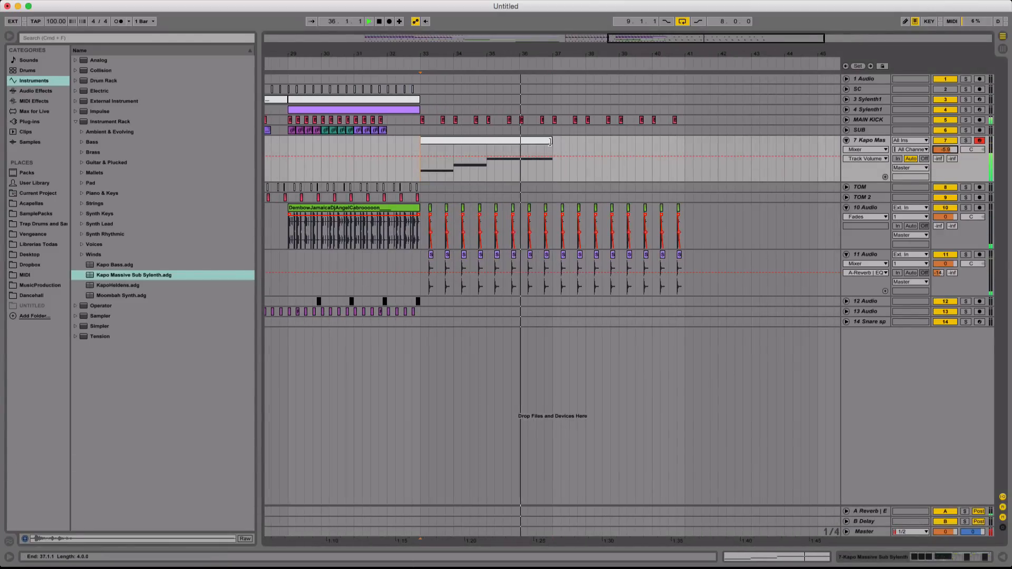
left_click_drag(553, 142, 683, 147)
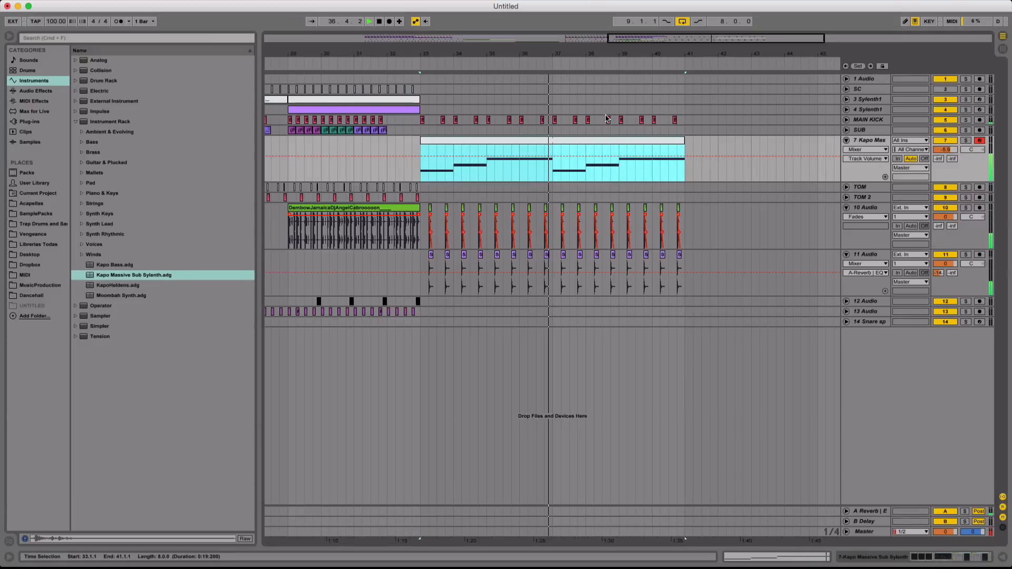
left_click_drag(593, 54, 537, 54)
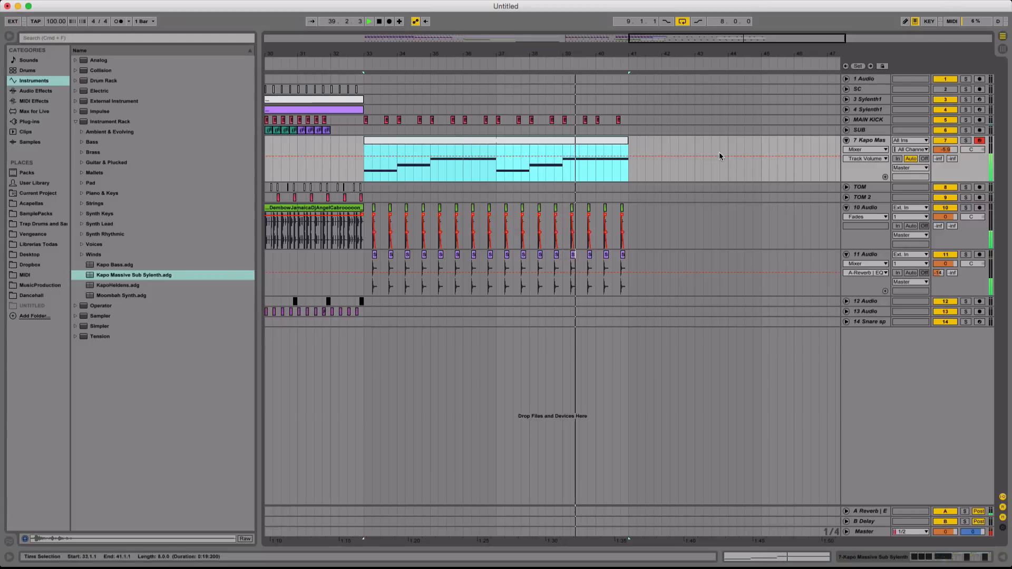
Solo the Kapo Massive Sub track and set its first Compressor's sidechain source to MAIN KICK
key("s")
left_click(882, 143)
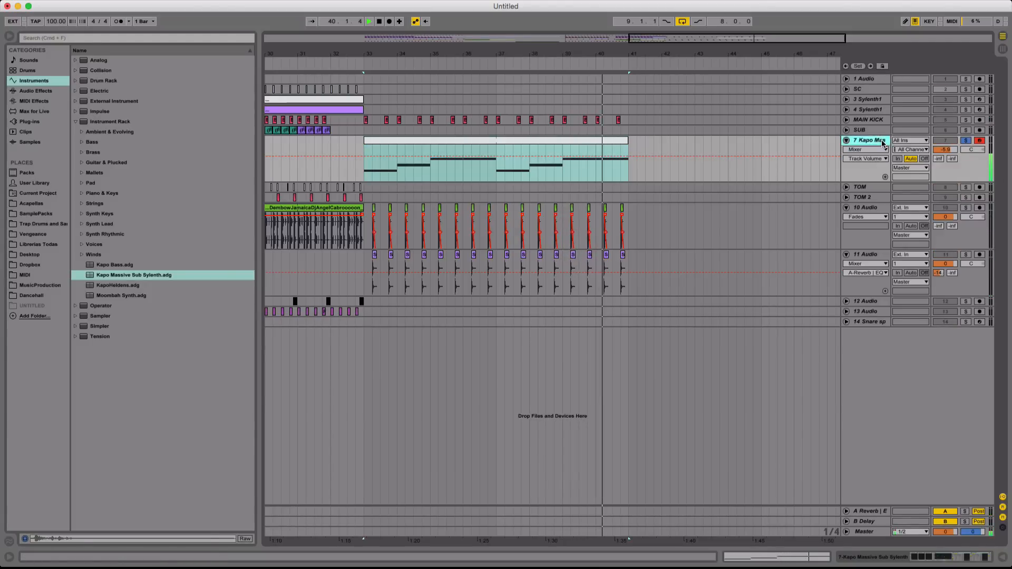
double_click(884, 143)
left_click(546, 473)
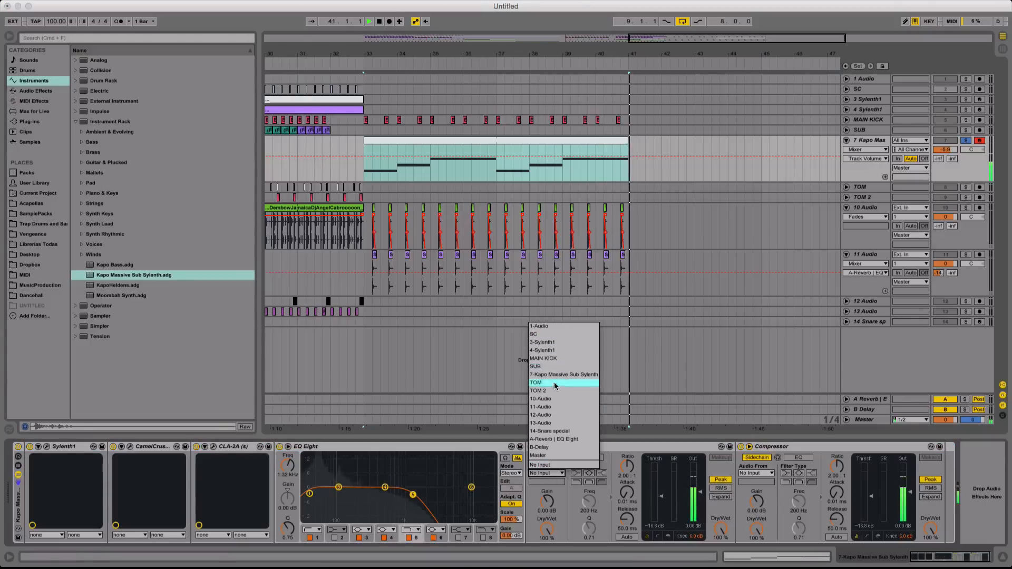
left_click(544, 359)
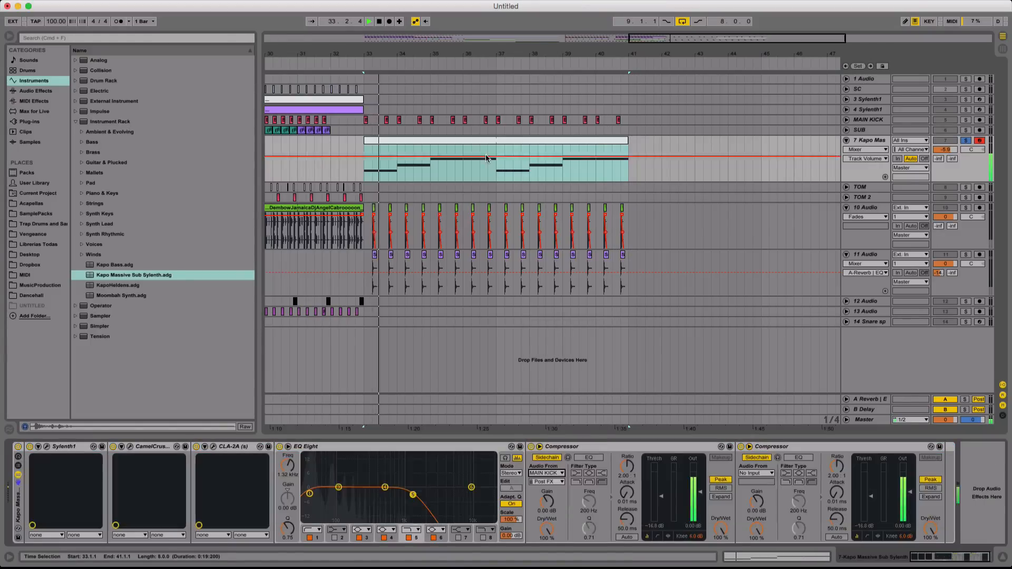
Try all notes of the bass clip an octave higher during playback and lower them an octave again
key("space")
double_click(482, 140)
left_click(479, 288)
key("shift+super+a")
key("shift+Up")
key("shift+space")
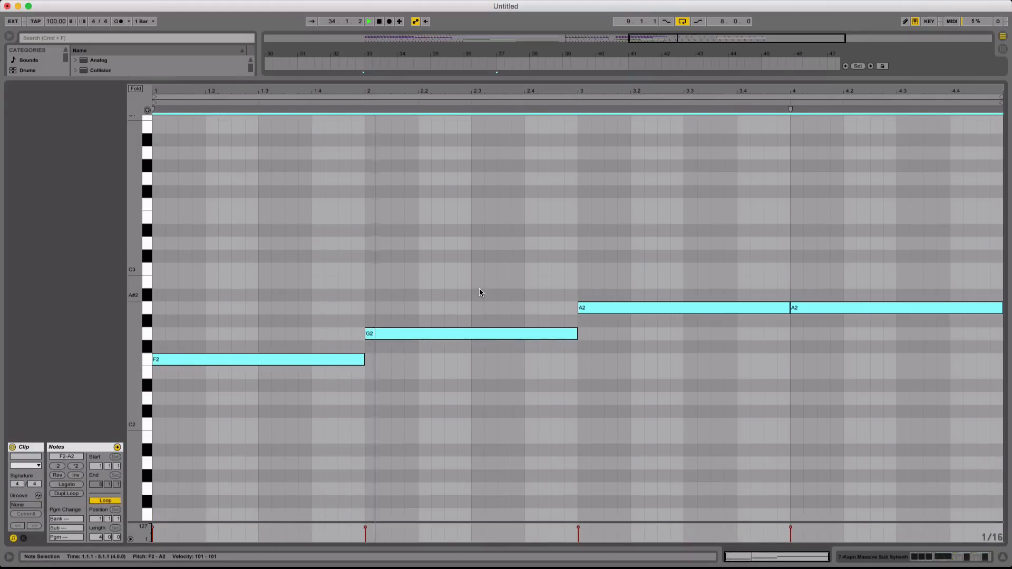
key("shift+Down")
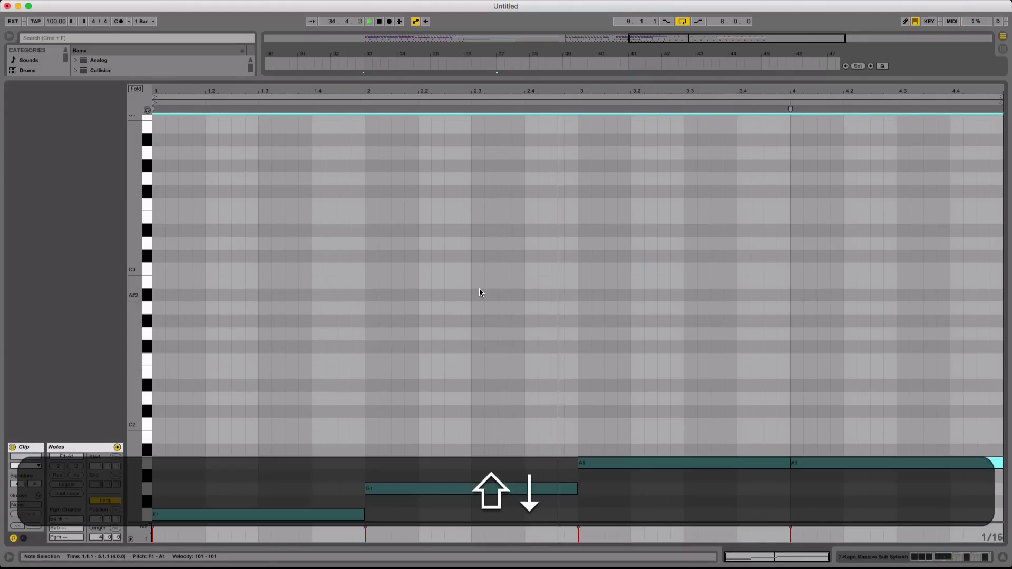
key("space")
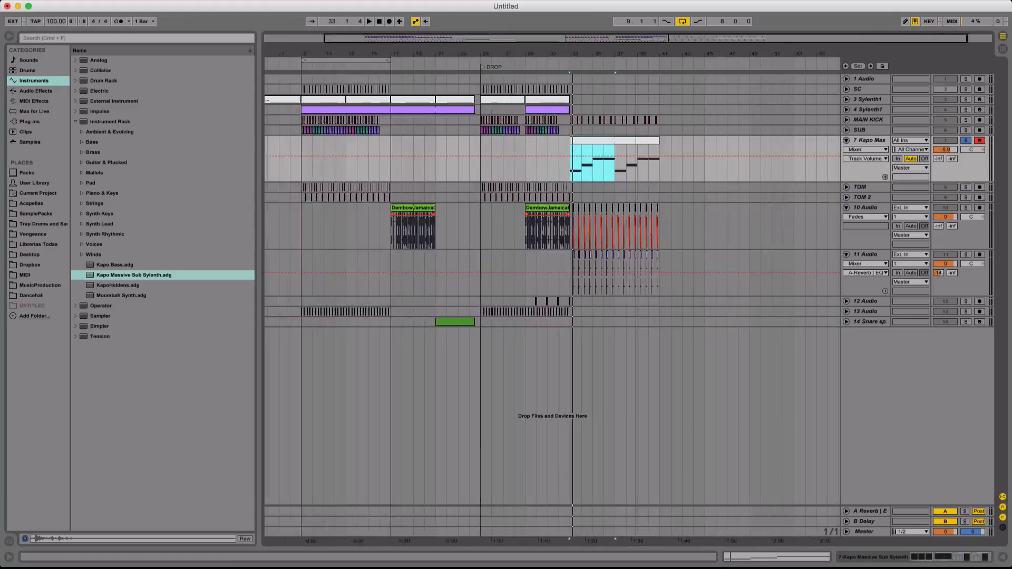
Copy the first two 3 Sylenth1 clips from the start of the arrangement and paste them at bar 33
key("minus")
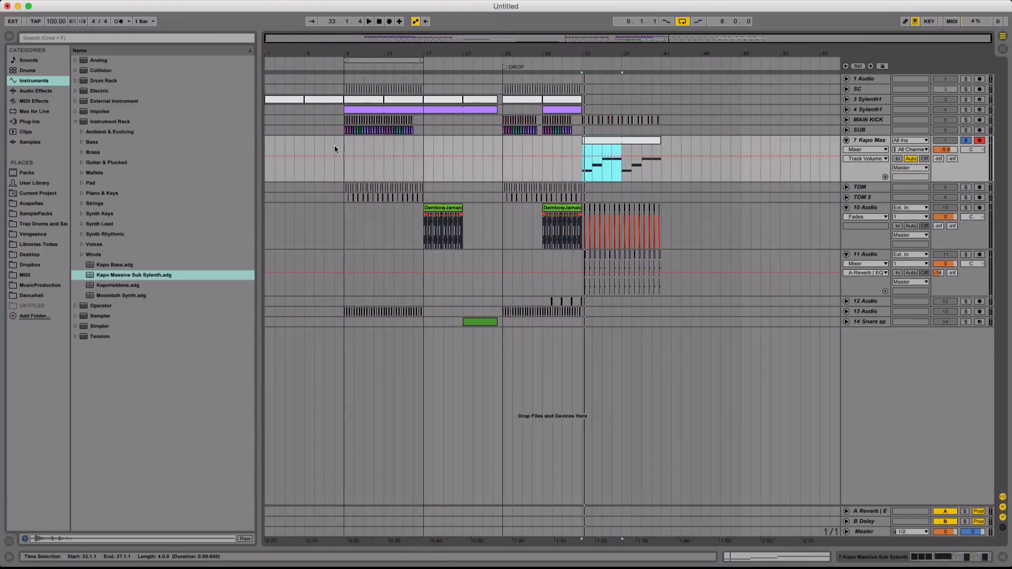
left_click(332, 99)
left_click(285, 99, "shift")
key("shift+super+c")
left_click(584, 99)
key("super+v")
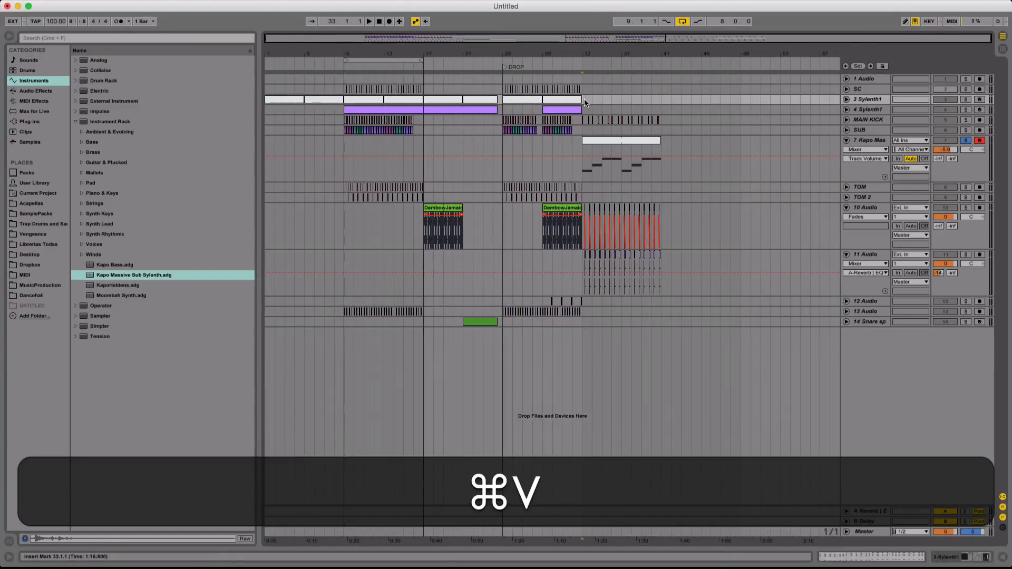
Solo the 3 Sylenth1 and 11 Audio tracks together with the Kapo Massive Sub and play from bar 33
key("super+space")
key("super+space")
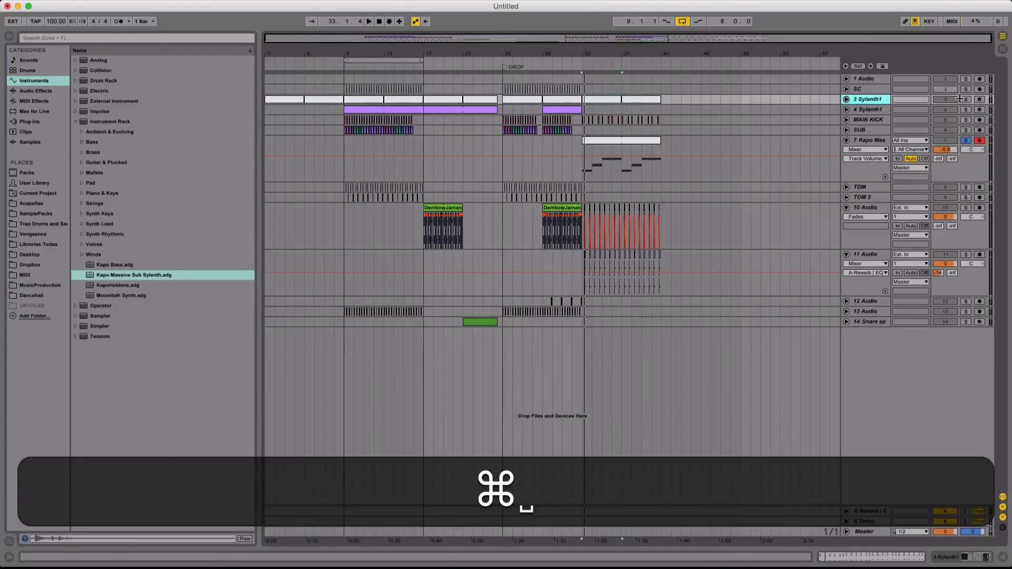
left_click(962, 99, "super")
key("super+space")
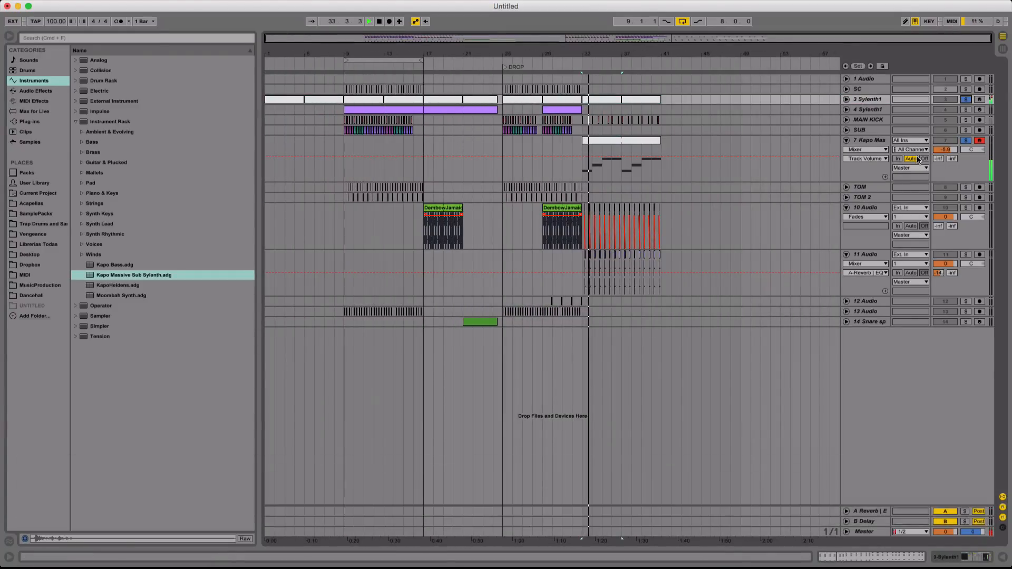
left_click(963, 256, "super")
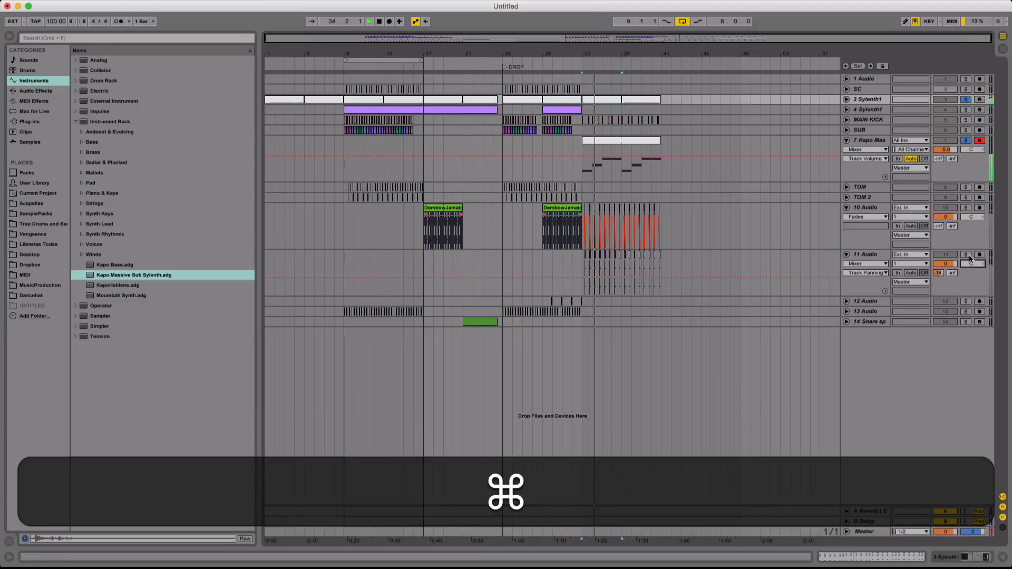
Rename the 11 Audio track to Snap and the 10 Audio track to Dembow
left_click(878, 255)
key("super+r")
type("Snap")
key("Return")
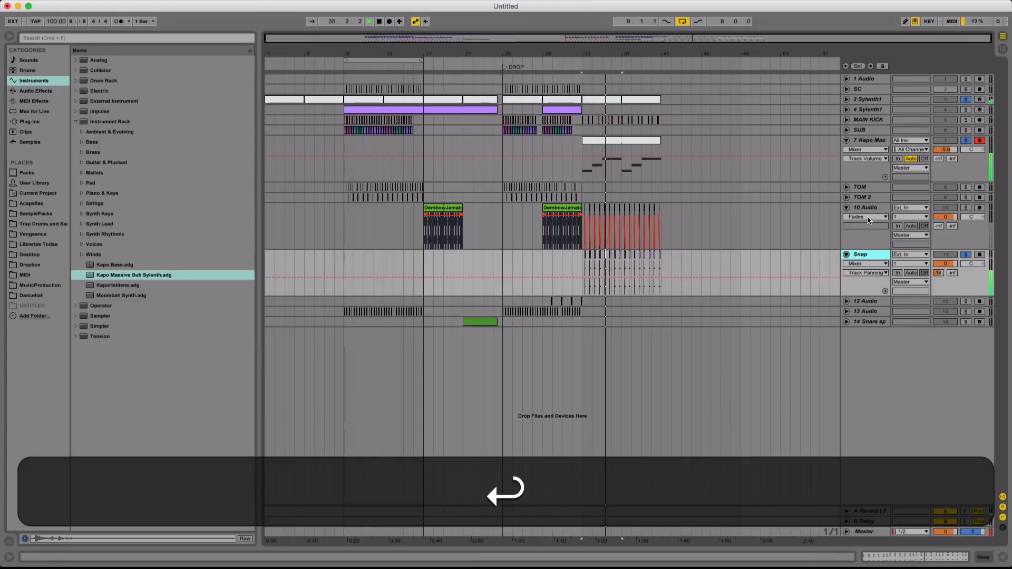
left_click(874, 204)
key("super+r")
type("Dembow")
key("Return")
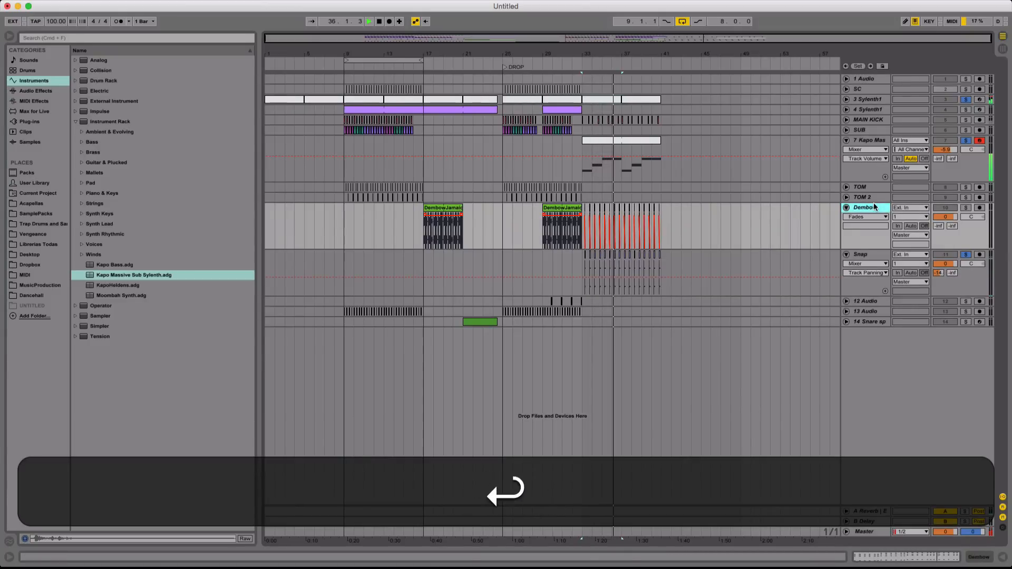
left_click(874, 255)
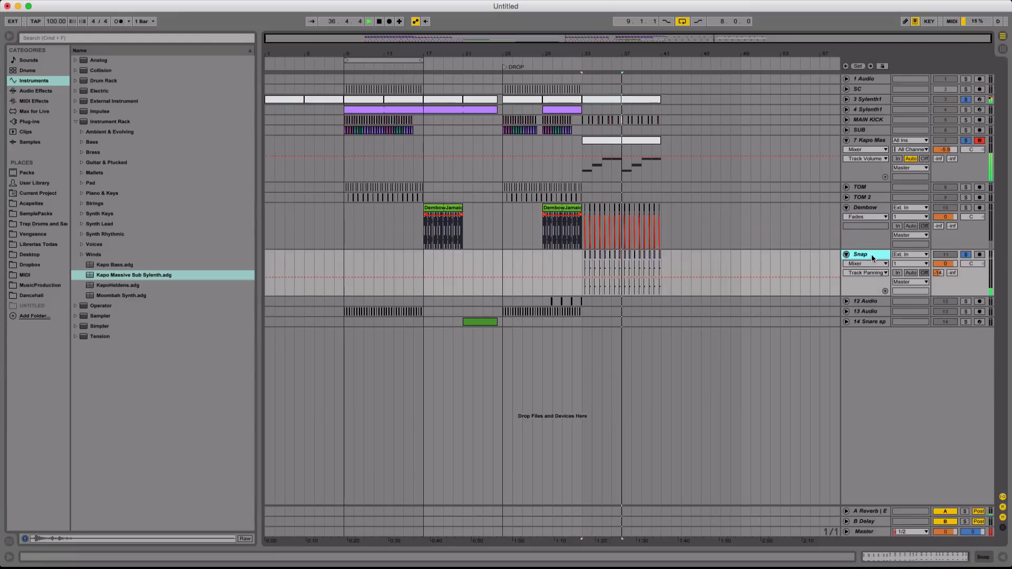
Lower the 3 Sylenth1 volume to about -6.4 dB, clear all solos and fold every track
left_click(846, 99)
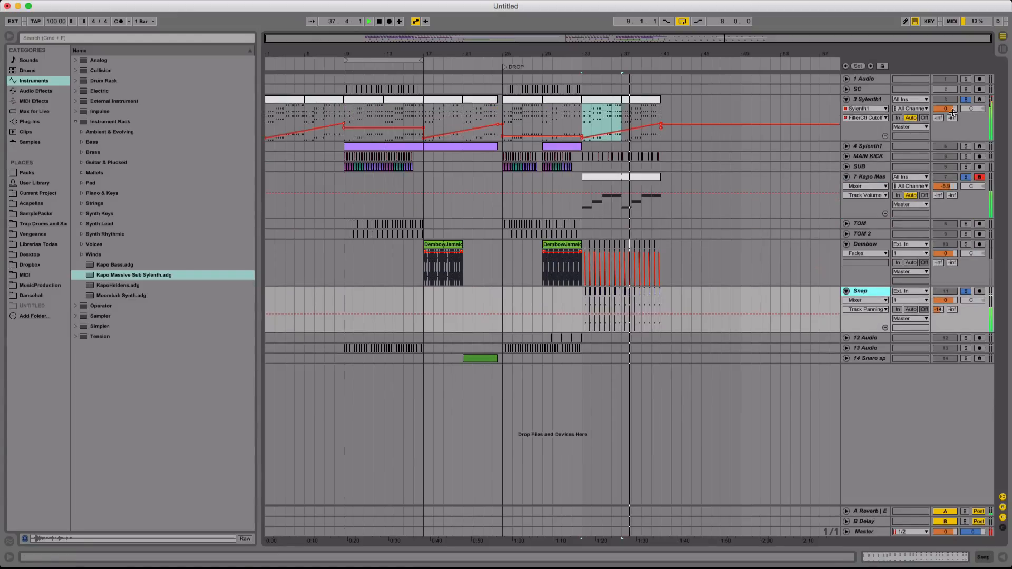
left_click_drag(948, 109, 948, 125)
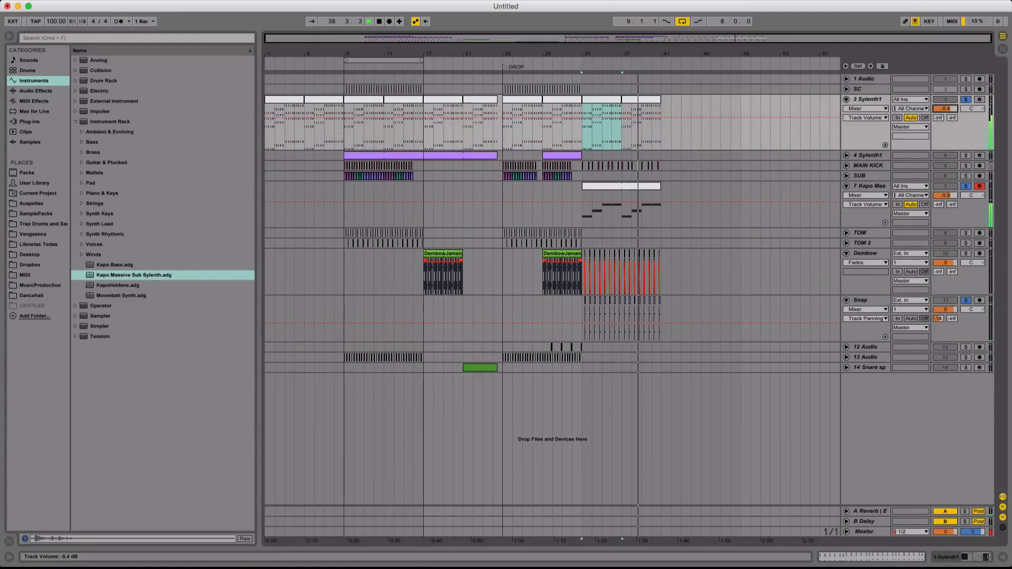
left_click(962, 100)
left_click(846, 99, "alt")
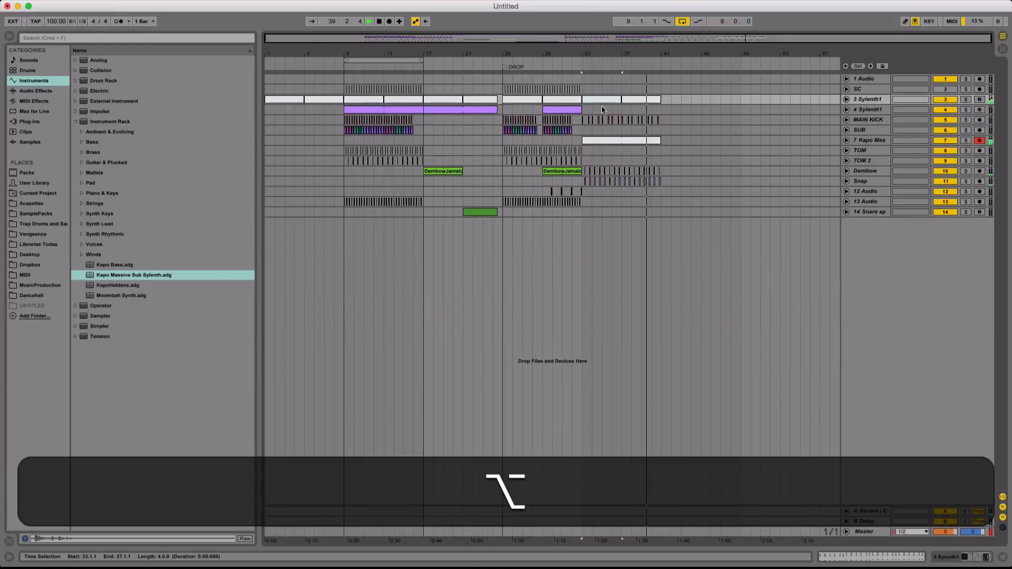
Delete the short hits on the Dembow track from bar 33 onward and stop playback
left_click(583, 171, "shift")
key("BackSpace")
key("space")
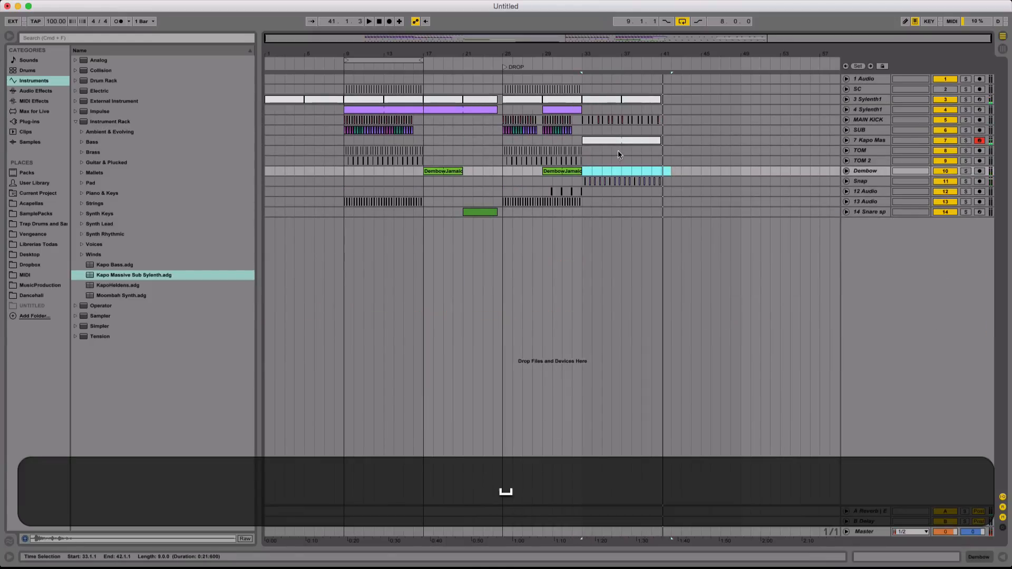
Insert a new audio track directly below the Snap track
left_click(618, 150)
left_click(598, 181)
key("super+t")
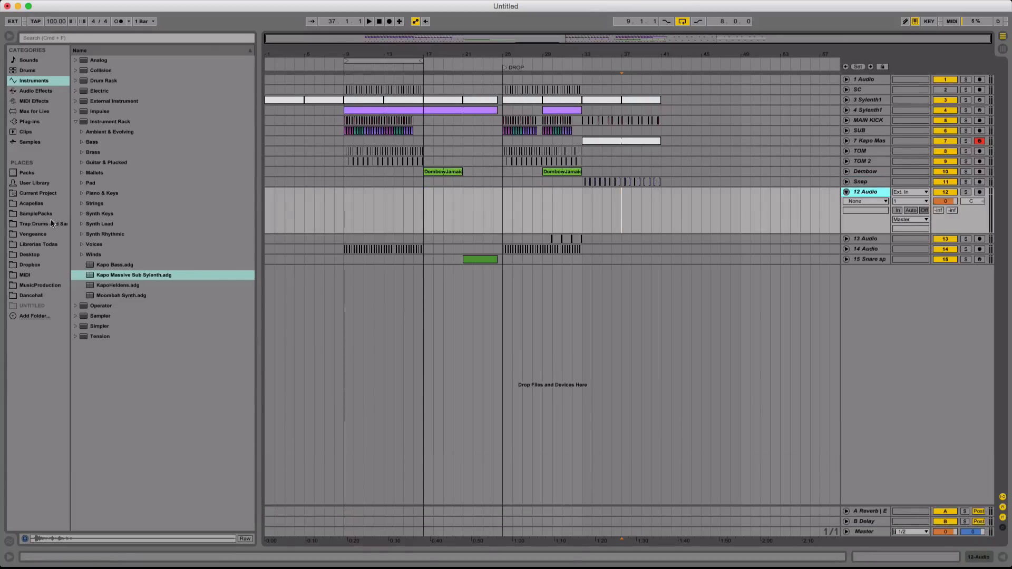
Audition the drum kit's snap samples and try Snap_03.wav at bar 33 on the new audio track
left_click(49, 225)
left_click(132, 262)
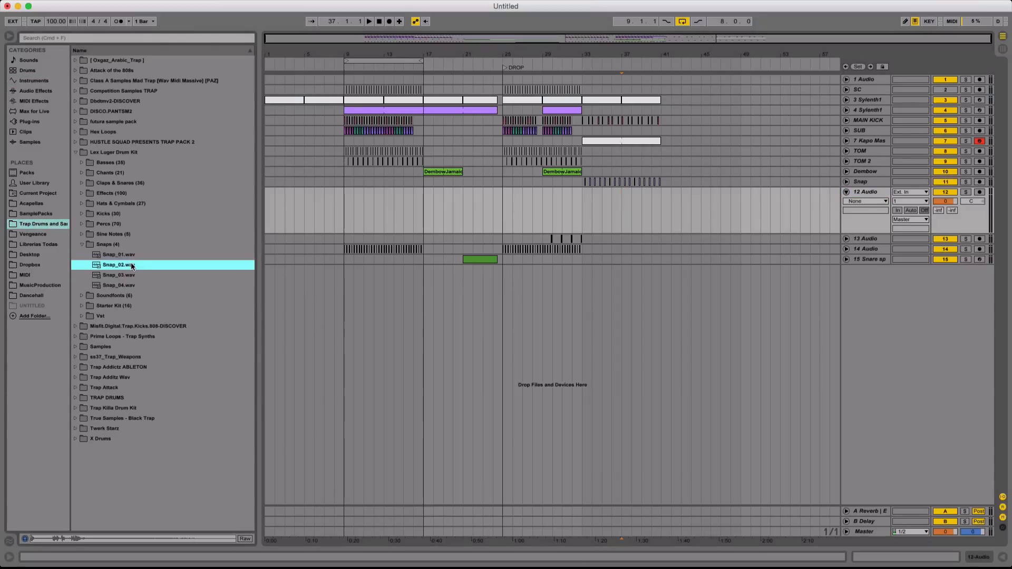
left_click(133, 282)
left_click(125, 277)
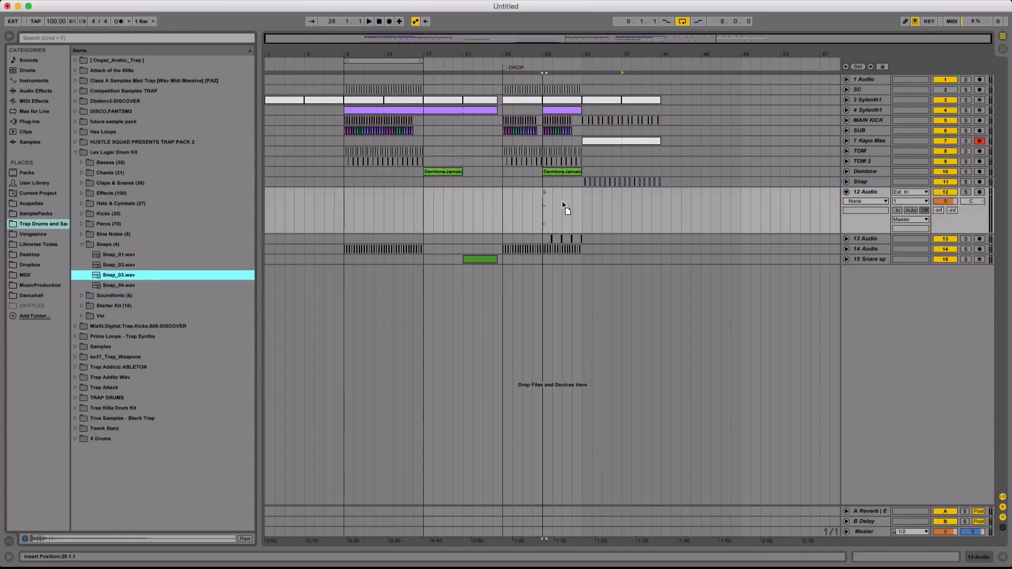
left_click_drag(562, 202, 584, 206)
left_click_drag(584, 59, 555, 64)
key("super+x")
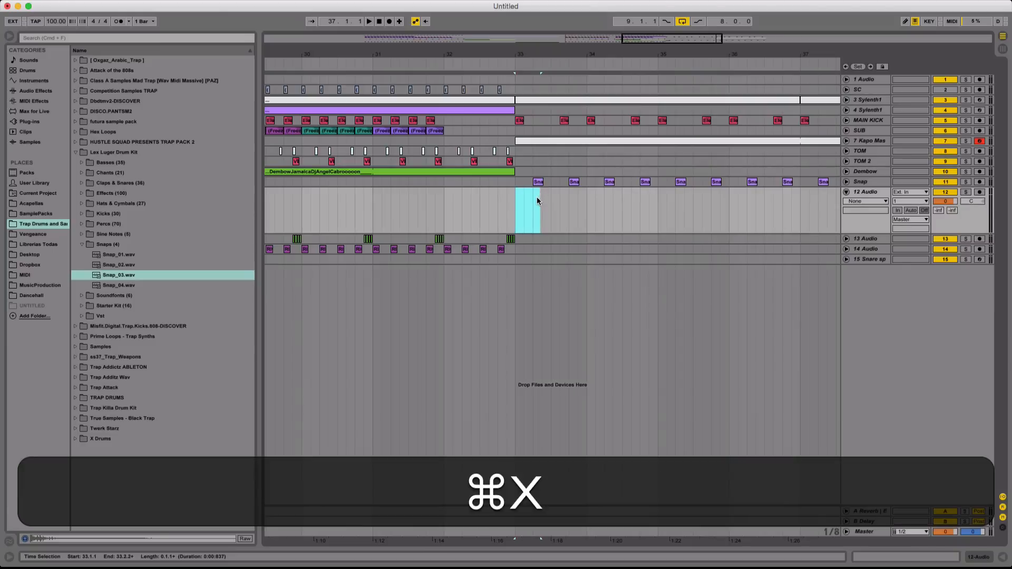
Audition samples in the Claps & Snares folder and place Clap_07.wav on beat 2 of bar 33 on 12 Audio
left_click(534, 199)
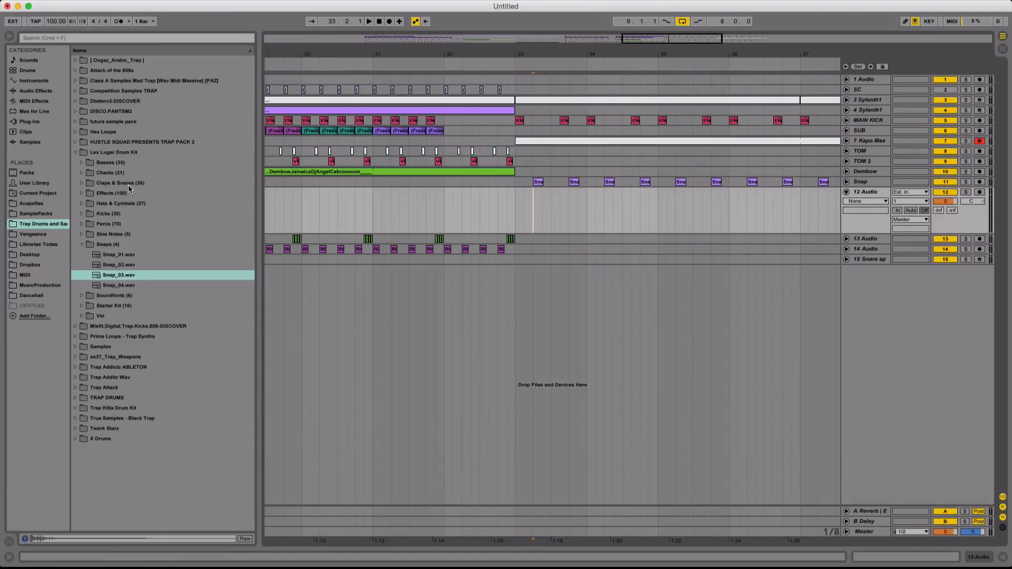
left_click(128, 184)
left_click(132, 265)
left_click(124, 257)
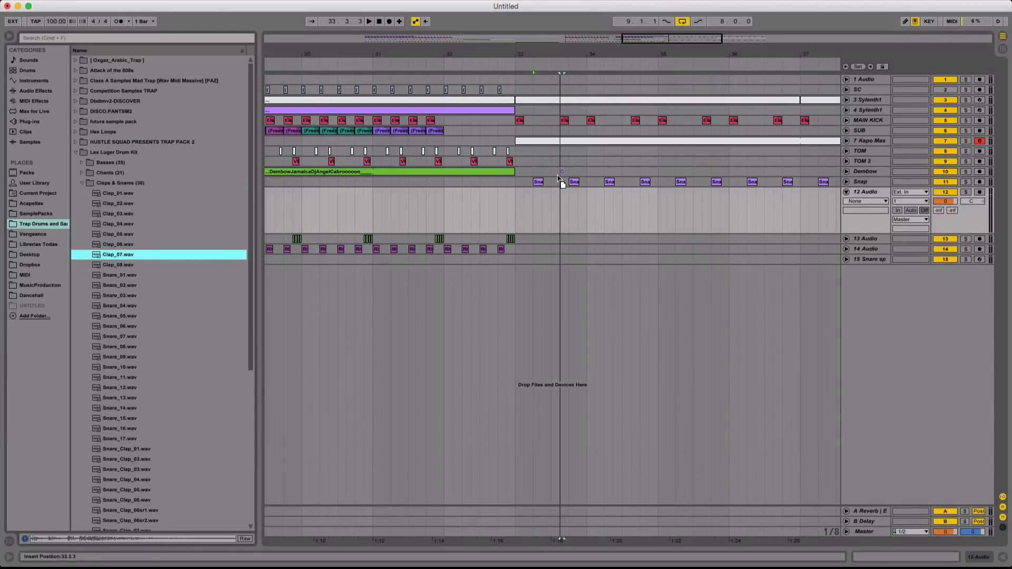
left_click_drag(558, 175, 650, 204)
Duplicate the clap on beats 2 and 4 of every bar from bar 33 up to bar 41
key("super+d")
key("super+d")
key("super+d")
key("super+d")
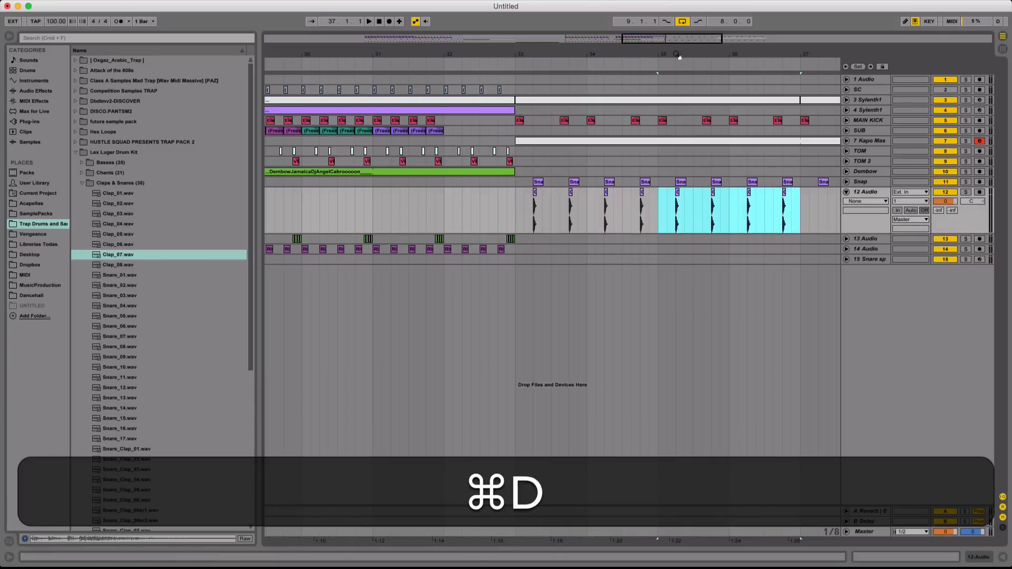
key("super+d")
key("super+d")
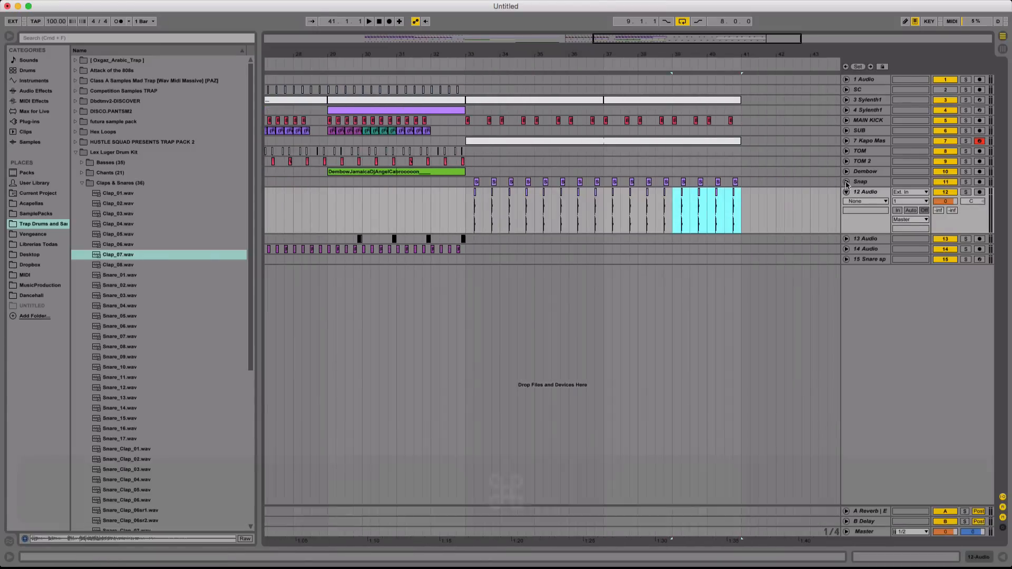
Pan the Snap track to 6L and 12 Audio to 8R, and set the clap track's reverb and delay sends
left_click(846, 181)
left_click_drag(972, 192, 973, 190)
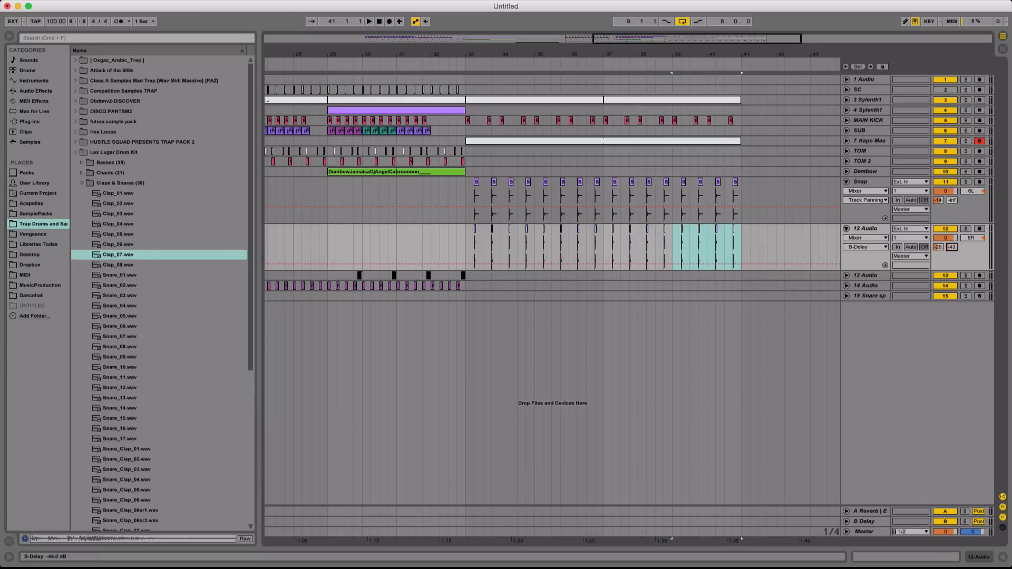
Play the section and add an EQ Eight to the Snap track's device chain
double_click(879, 176)
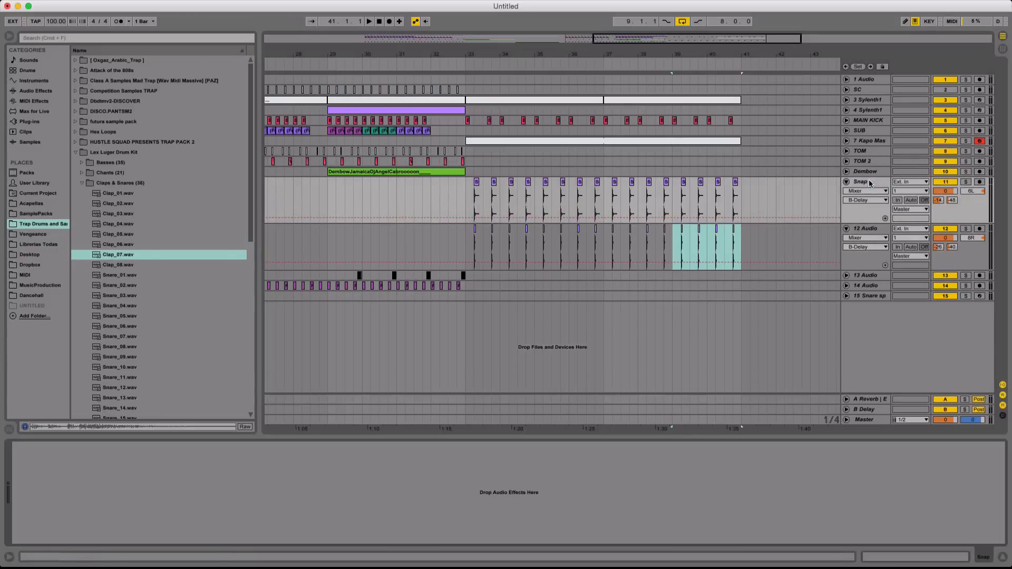
key("space")
left_click(29, 91)
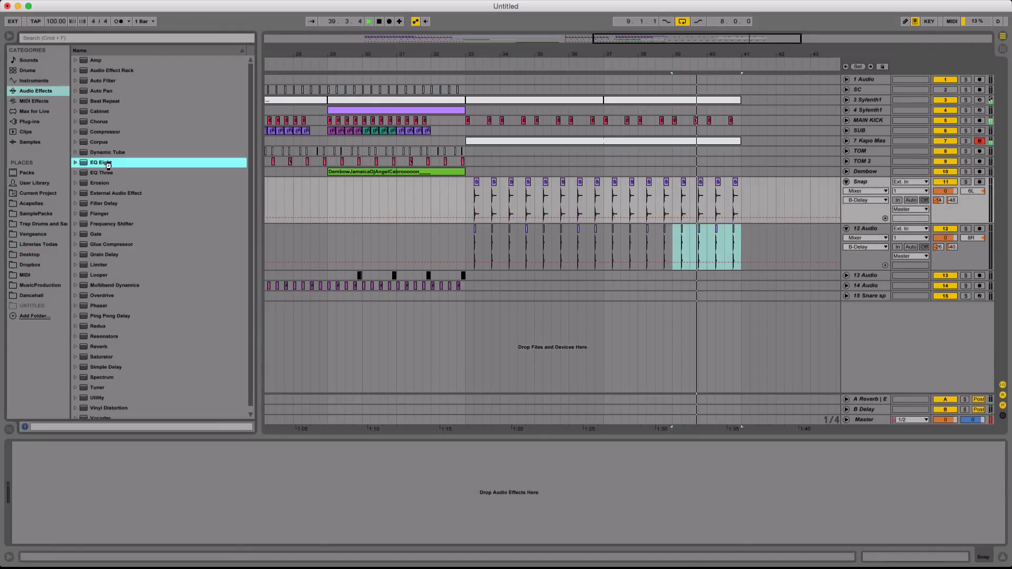
left_click_drag(100, 163, 123, 483)
key("space")
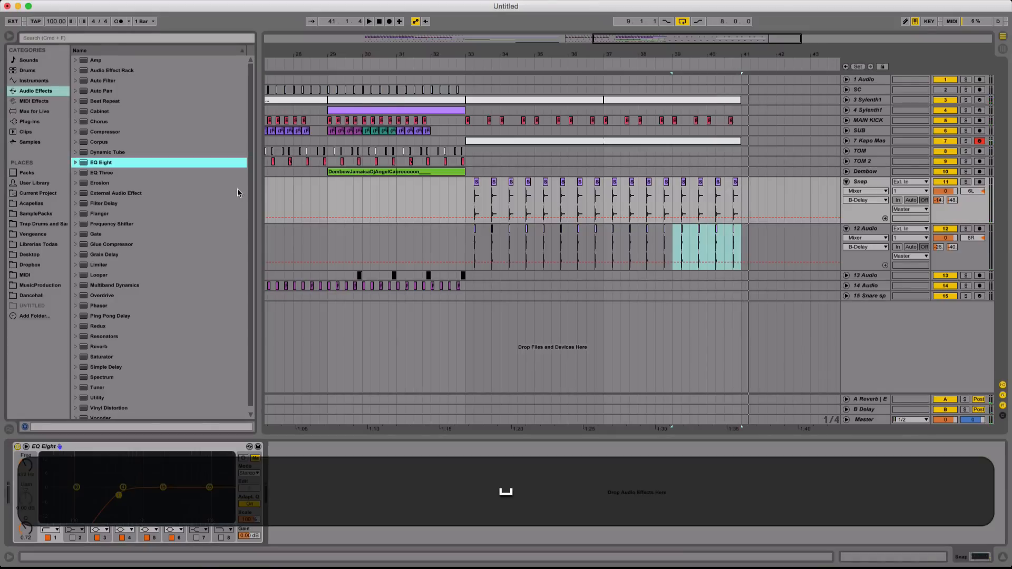
Add an EQ Eight with a low cut to 12 Audio and play the section from bar 35
left_click(543, 245)
key("space")
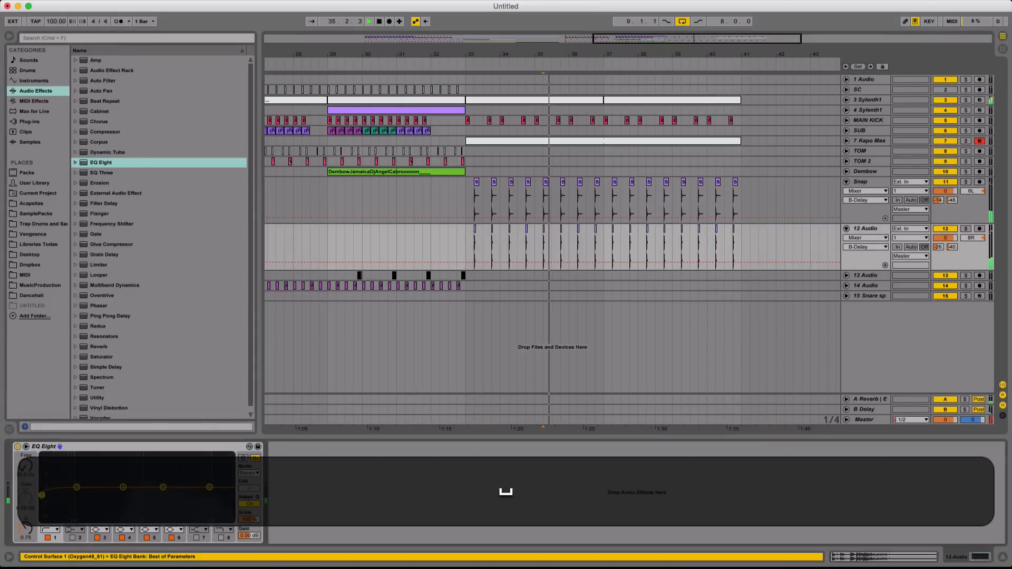
key("space")
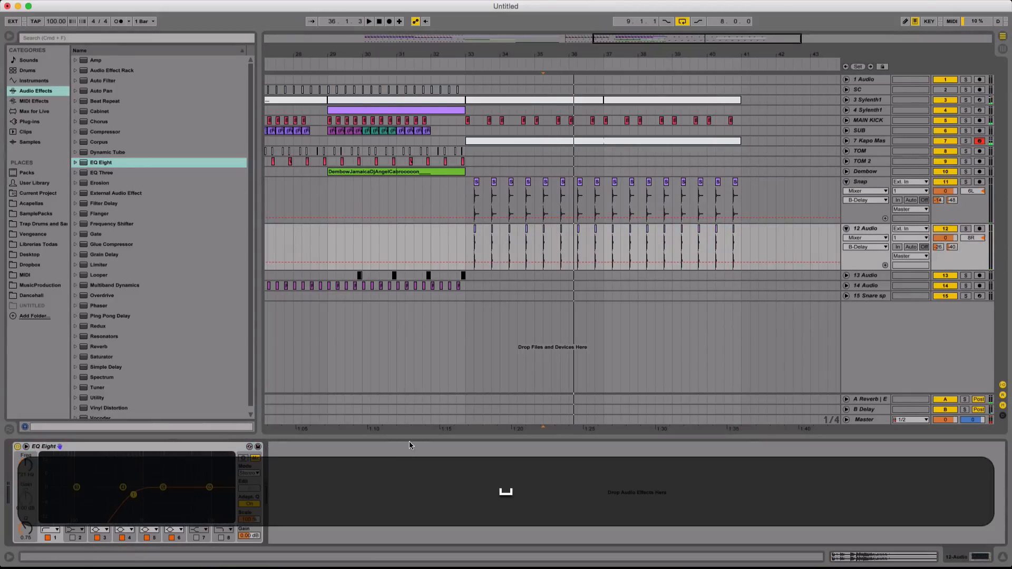
left_click(410, 441)
Search the Acapellas folder for "Am" and open the SRR_FHV4_Am_124bpm subfolder of SRR_Future_House_Vocals_4
left_click(44, 203)
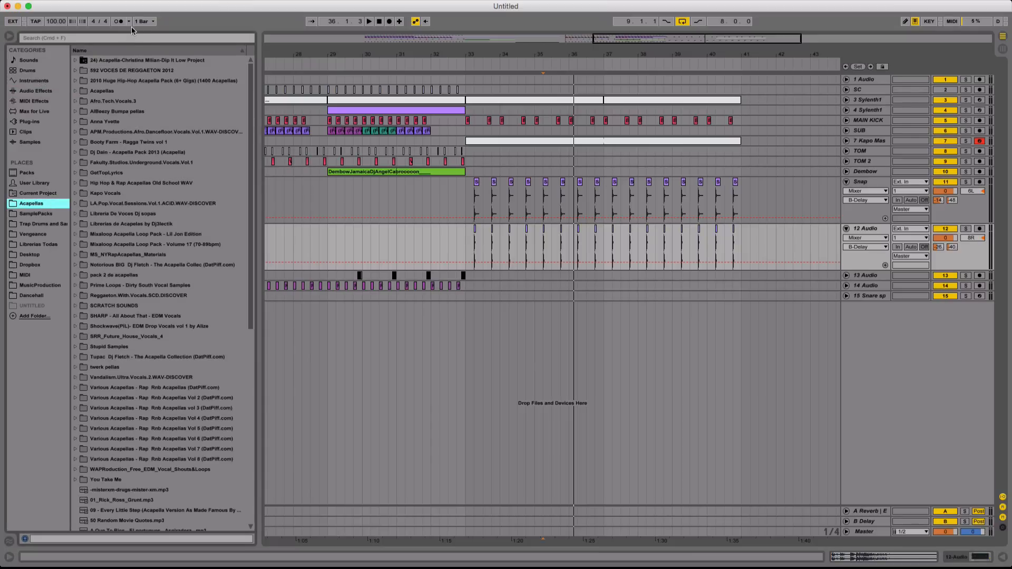
left_click(132, 39)
type("Am")
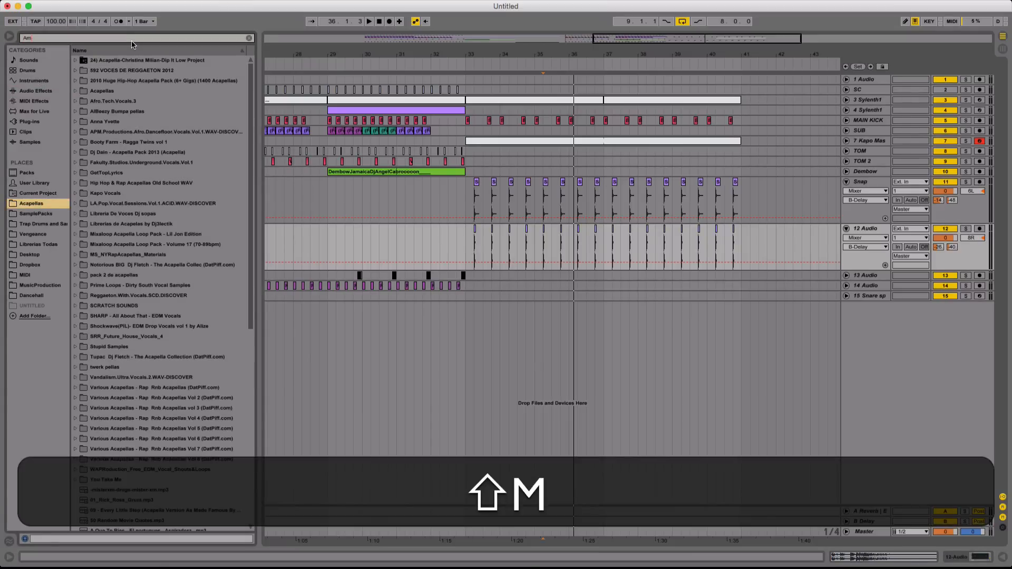
left_click(141, 92)
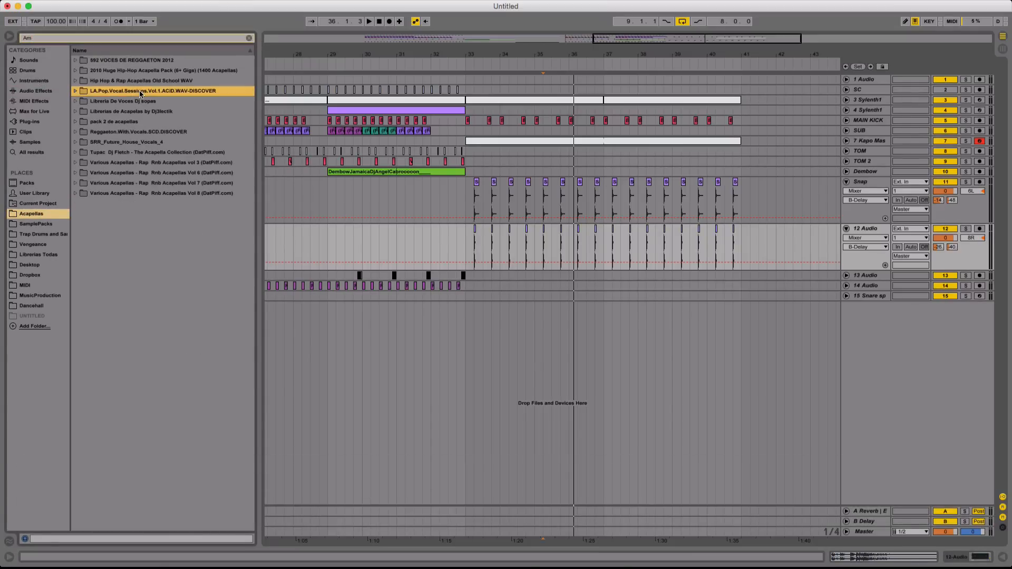
double_click(156, 142)
left_click(145, 159)
double_click(146, 154)
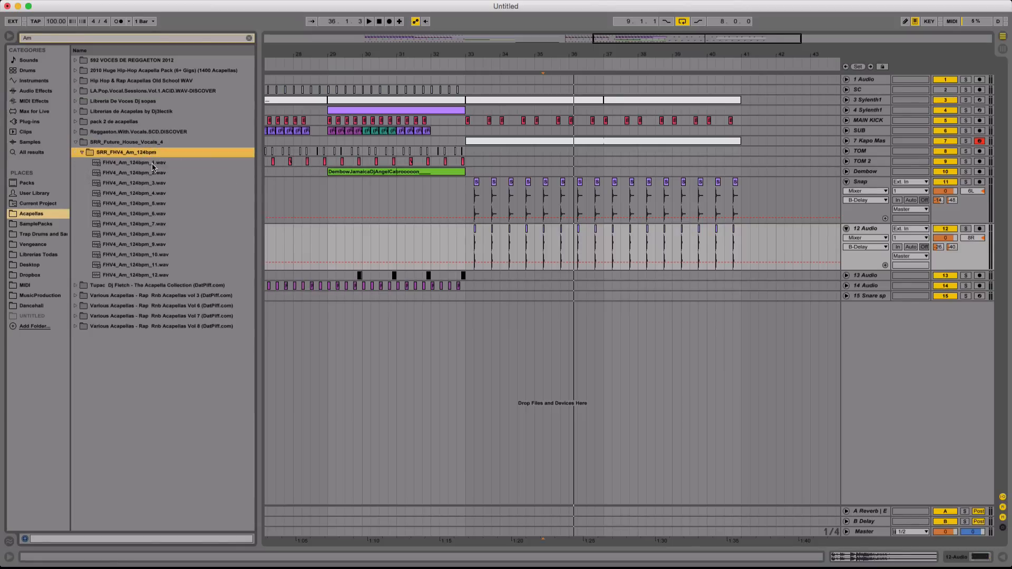
Audition the SRR_FHV4_Am_124bpm vocals and place FHV4_Am_124bpm_12.wav on a new audio track at bar 3
left_click(158, 164)
key("Down")
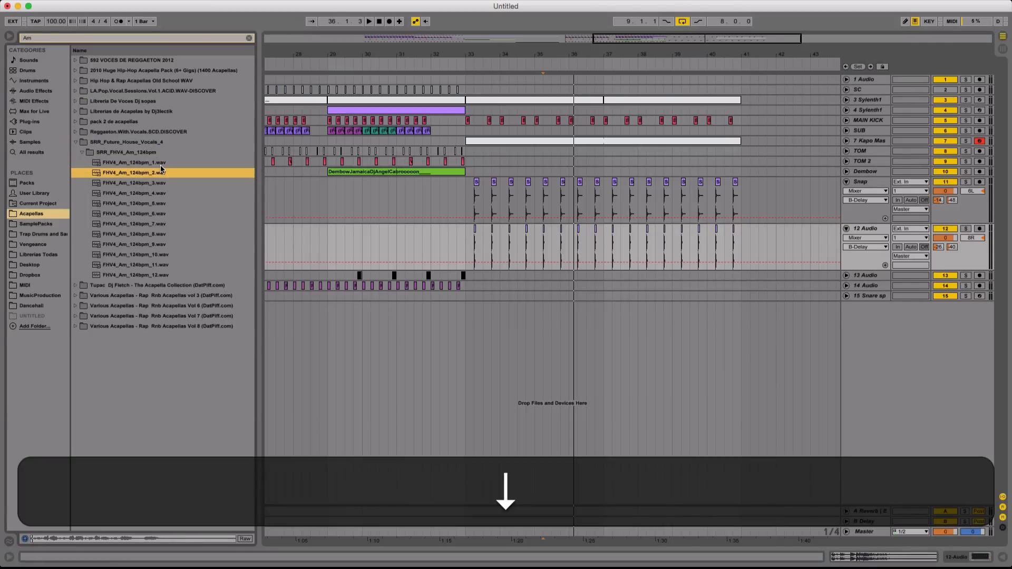
left_click(166, 276)
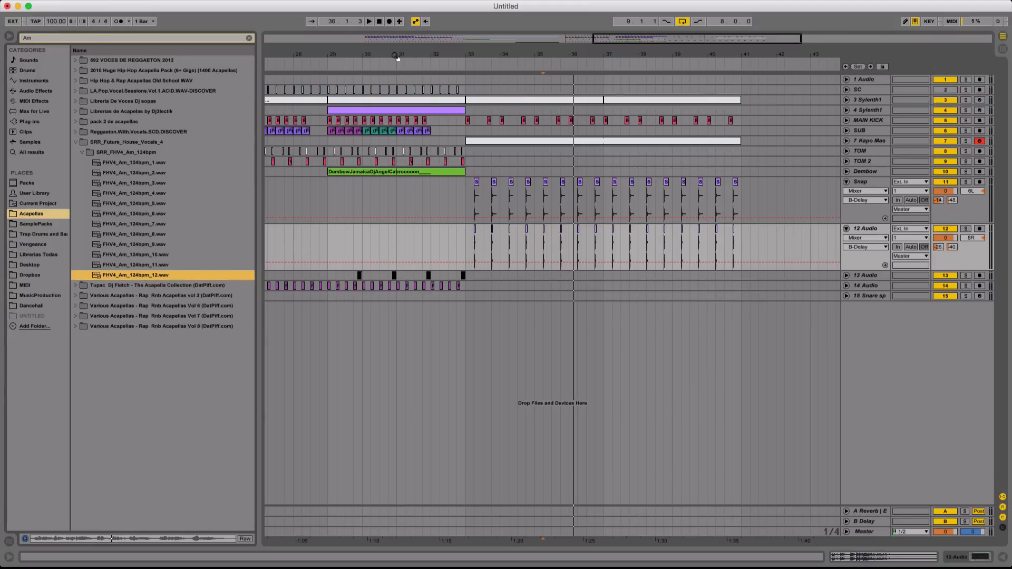
left_click_drag(396, 56, 628, 8)
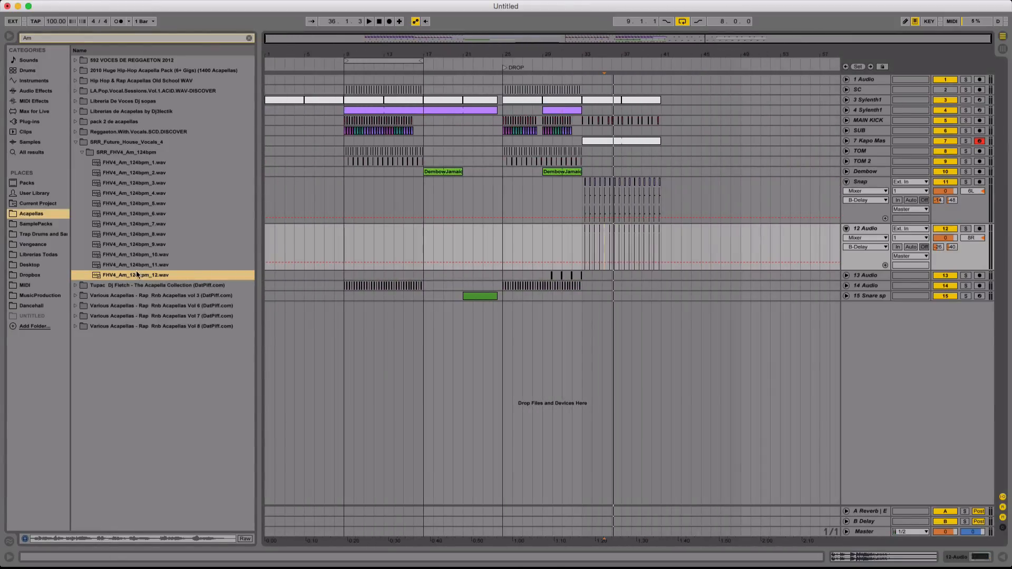
left_click_drag(136, 273, 283, 314)
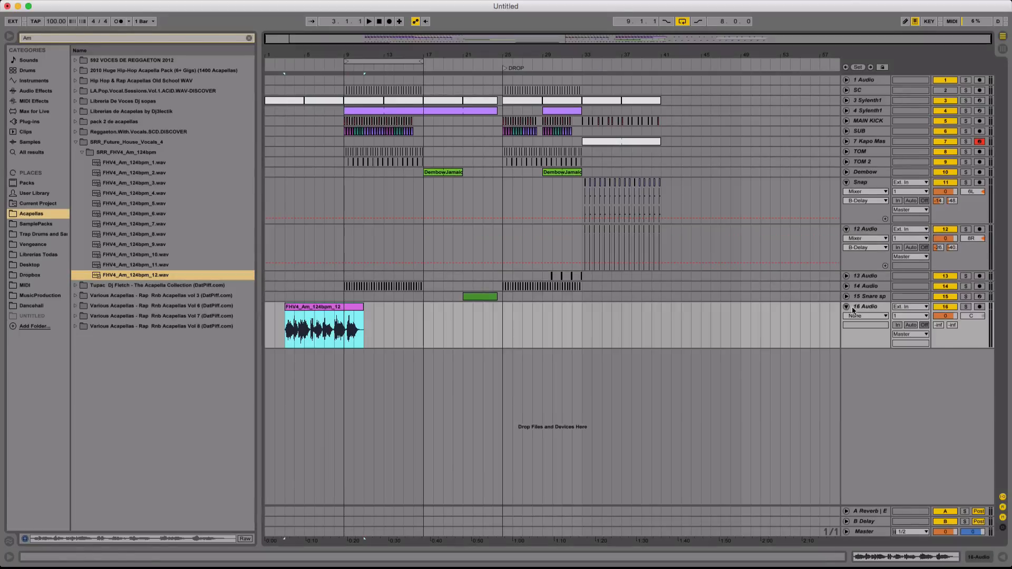
Try the vocal clip at bar 5, and then move it to start at bar 2
left_click_drag(283, 59, 283, 84)
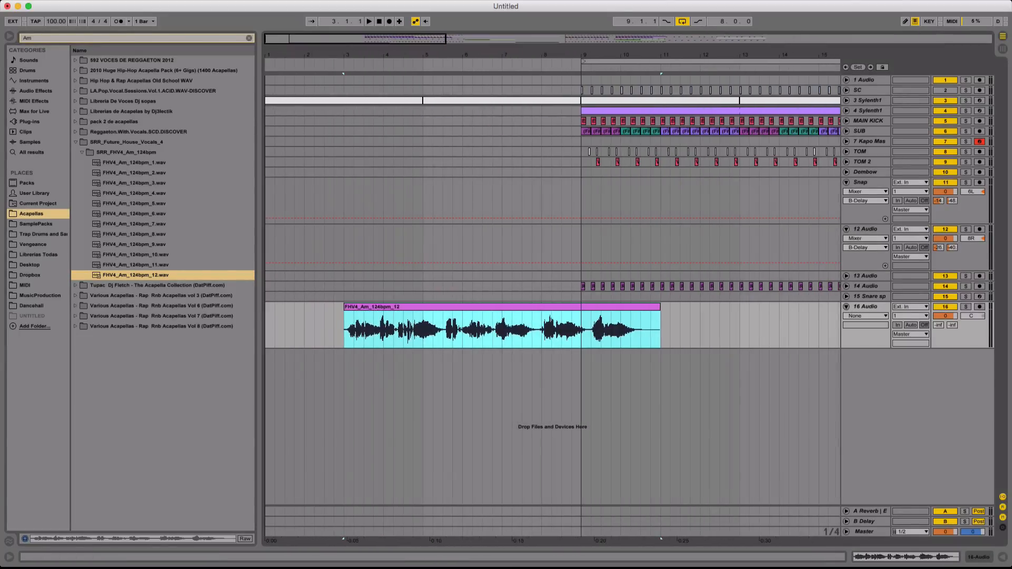
left_click_drag(415, 307, 493, 307)
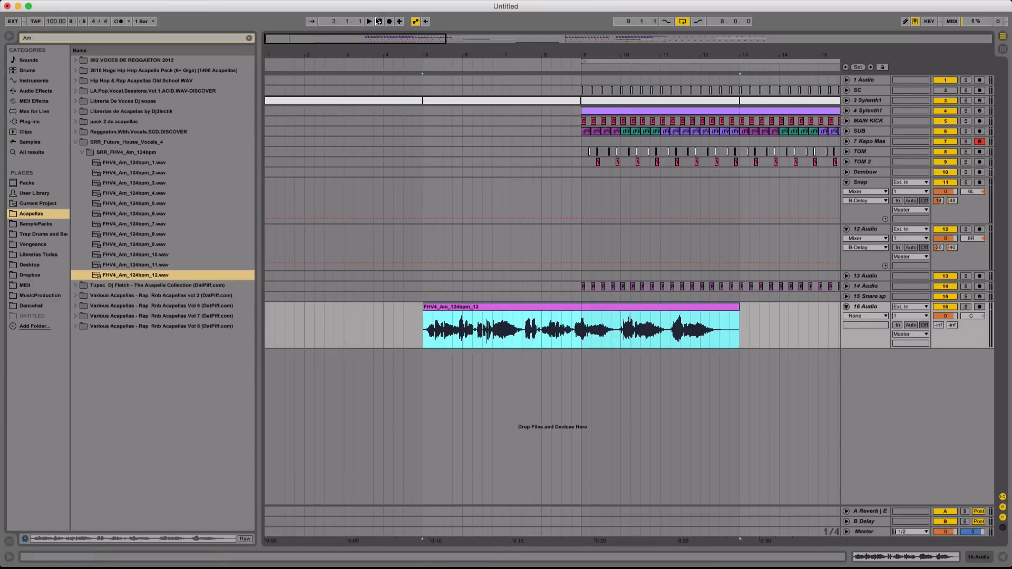
left_click(498, 306)
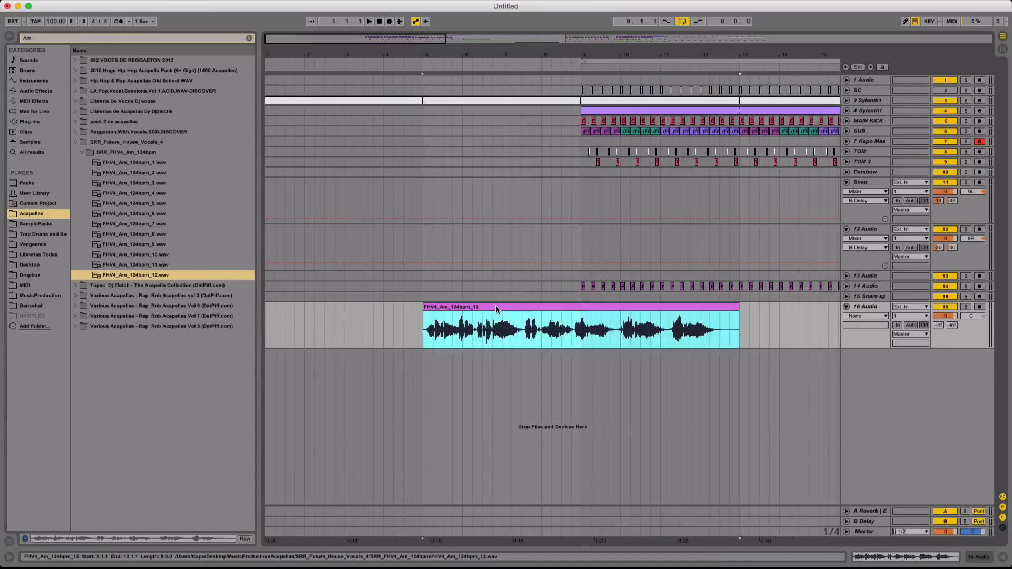
left_click_drag(496, 309, 382, 315)
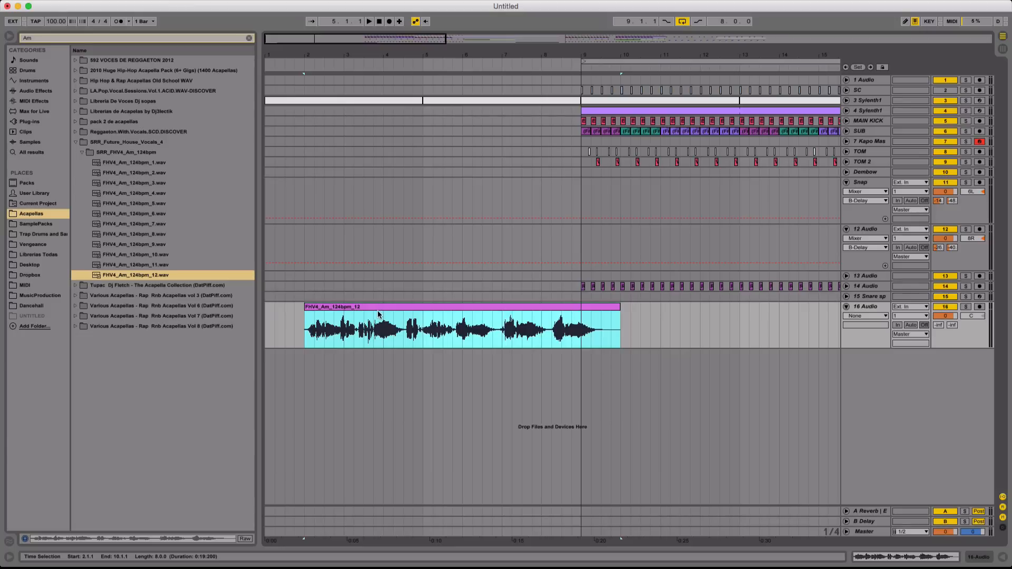
Play the arrangement from bar 1 and lower 16 Audio's track volume to -3.1 dB
left_click(377, 23)
key("space")
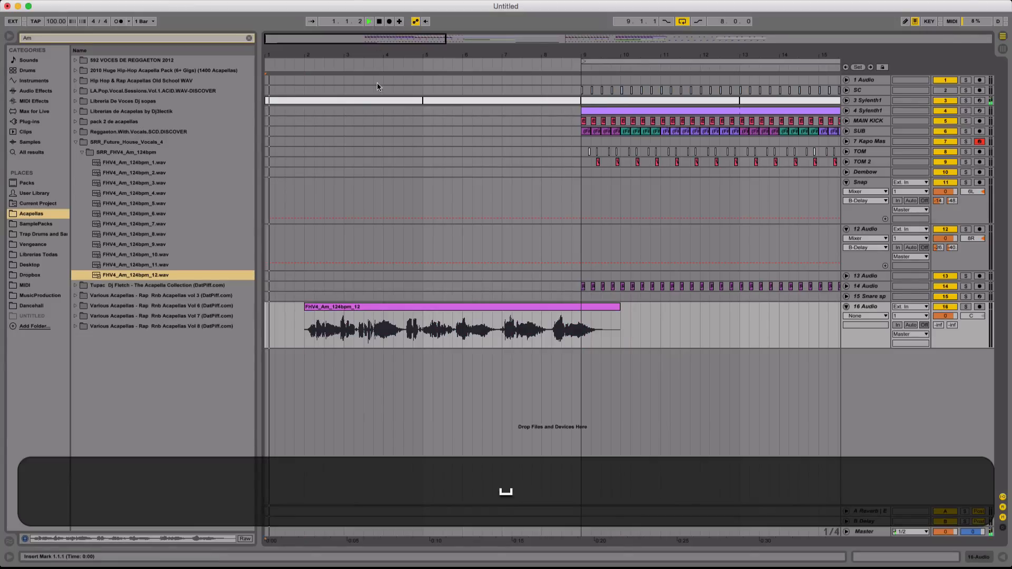
left_click(944, 316)
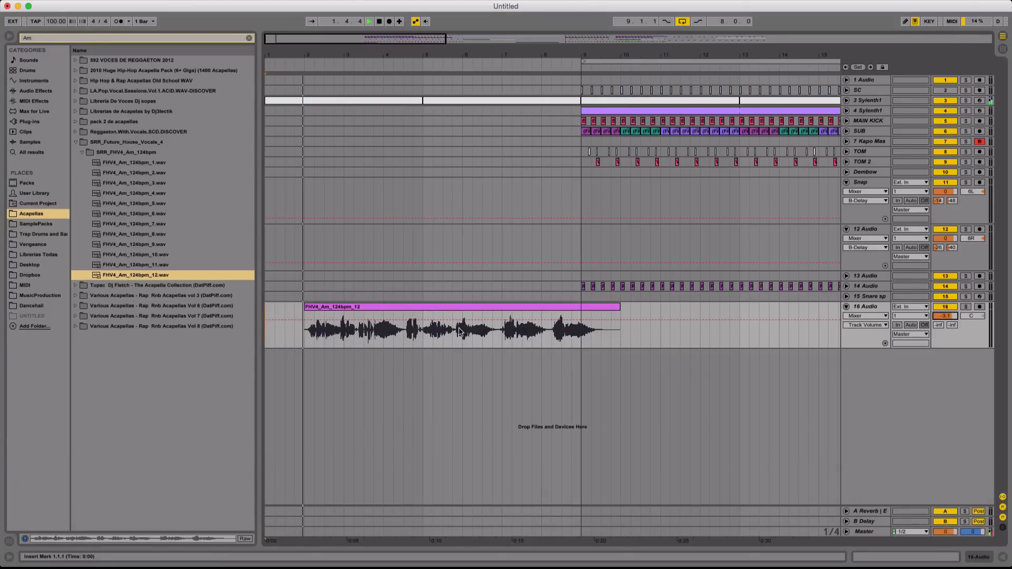
Set the FHV4_Am_124bpm_12 clip's warp mode to Complex Pro
double_click(352, 307)
left_click(110, 505)
left_click(112, 512)
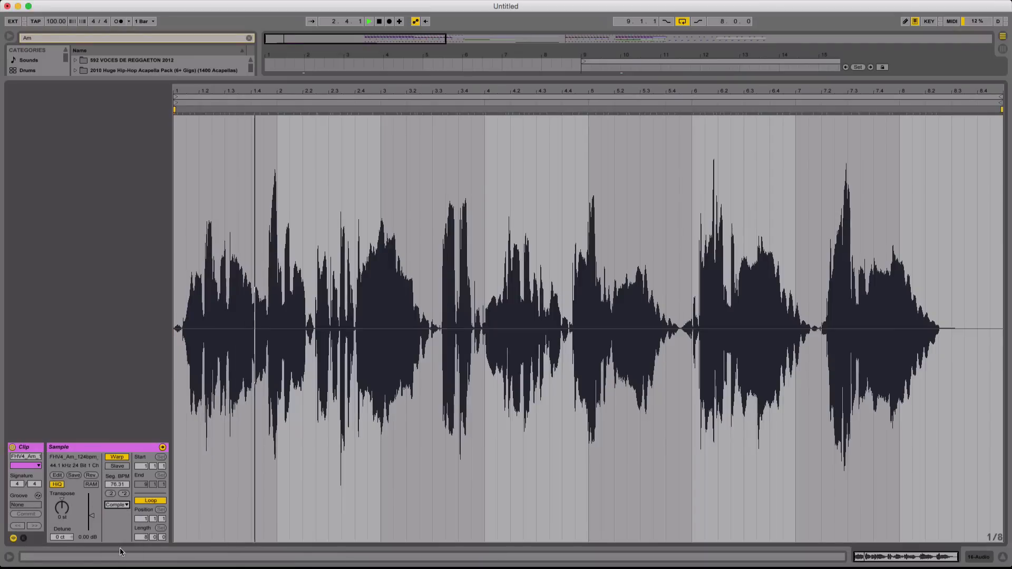
left_click(113, 505)
left_click(121, 553)
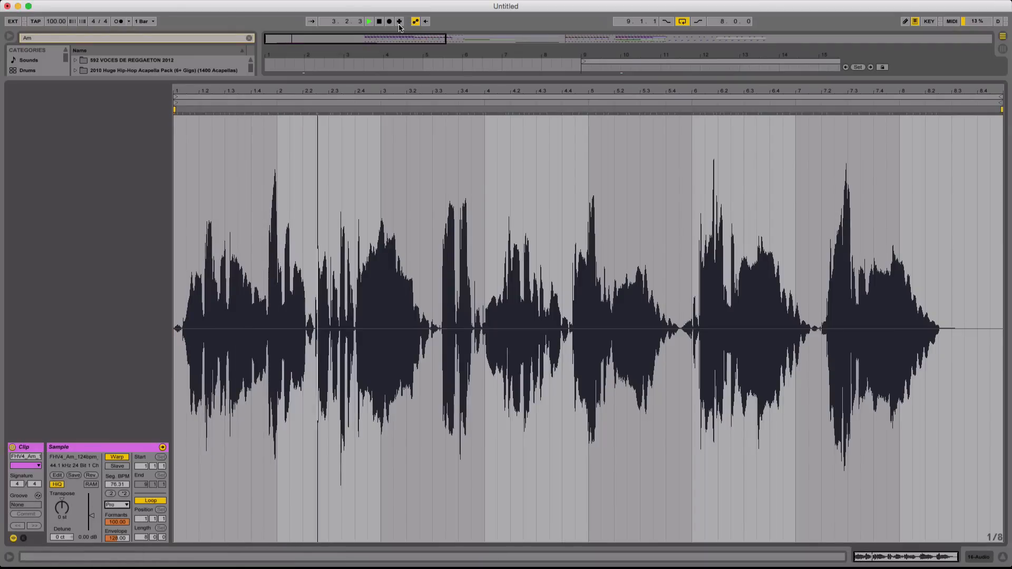
Stop playback, move the vocal clip to start at bar 1 and duplicate it directly behind itself at bar 9
double_click(388, 81)
left_click(423, 298)
key("space")
left_click_drag(423, 305, 384, 305)
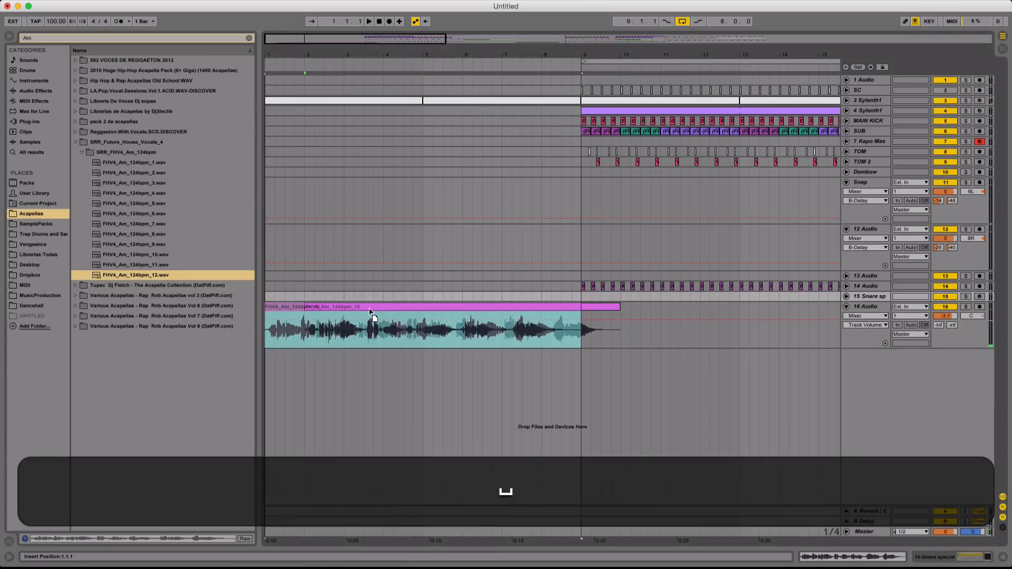
key("super+d")
Loop the first vocal clip's range from bar 1 to bar 9
left_click_drag(639, 48, 639, 24)
left_click(363, 309)
key("super+l")
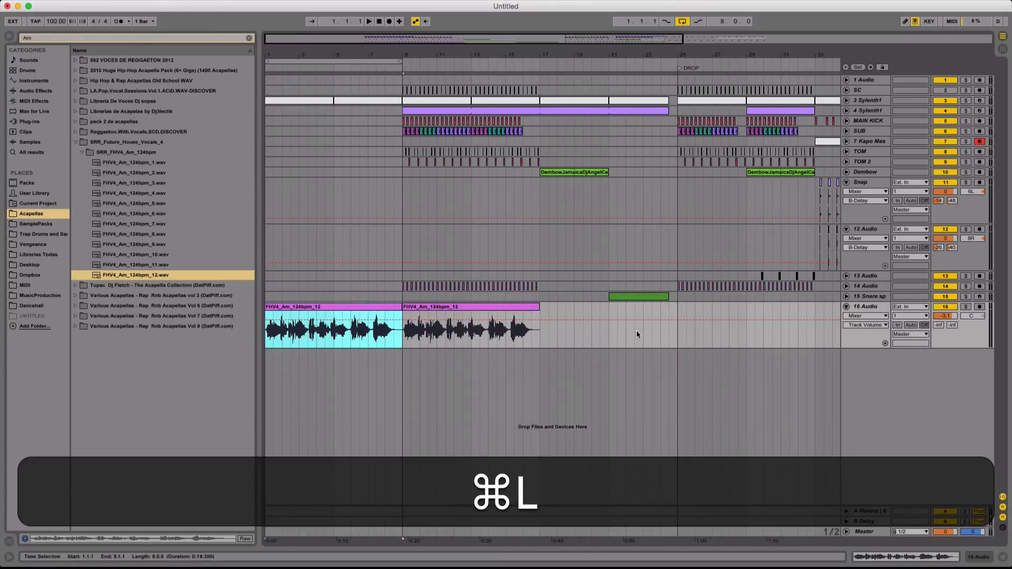
Put the vocal track 16 Audio into a group track and solo the group
left_click(966, 307)
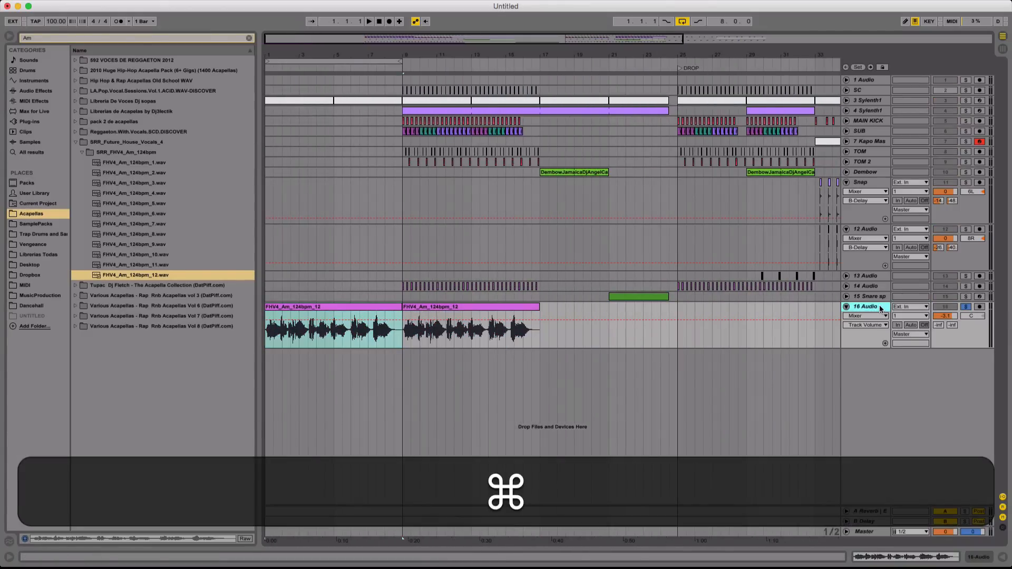
key("super+g")
left_click(968, 306)
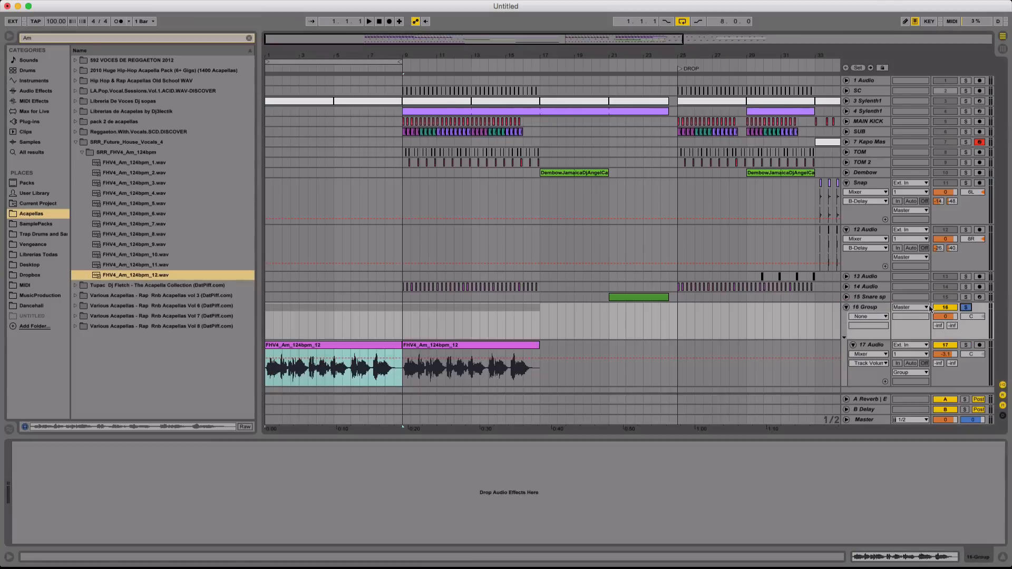
Clear the browser search and add an audio-effect Reverb with 14% dry/wet to 16 Group
left_click(36, 91)
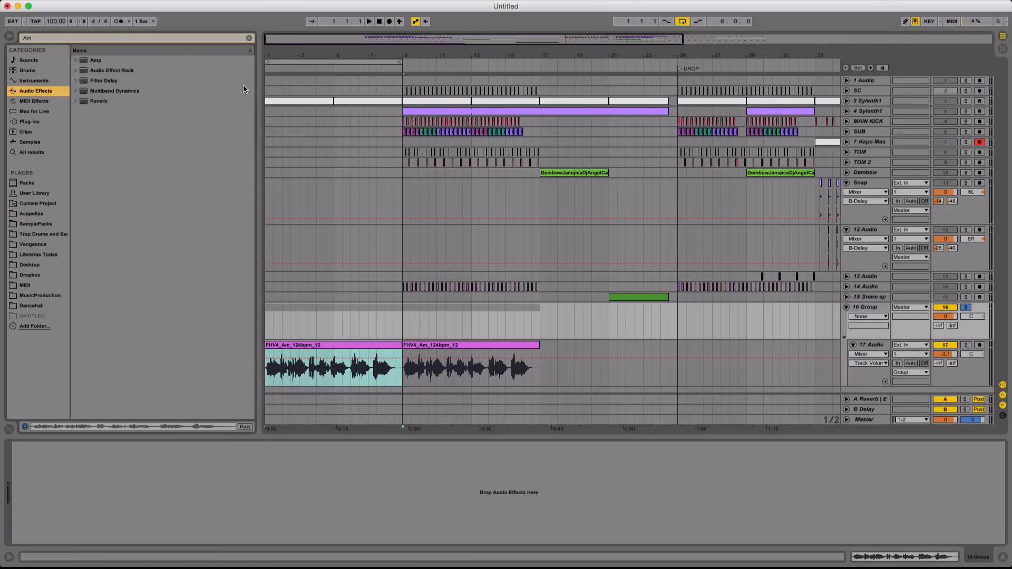
left_click(249, 40)
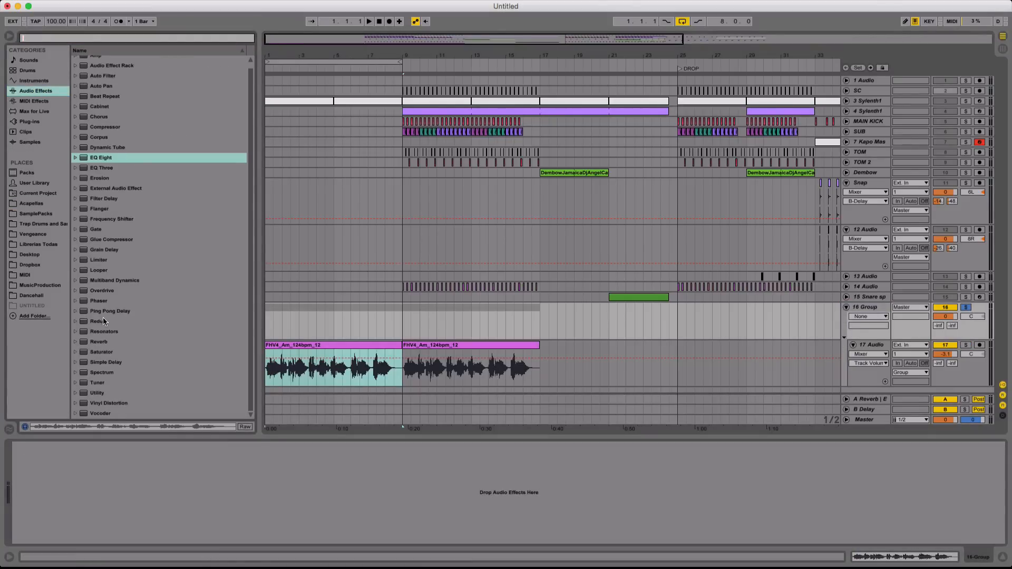
double_click(103, 343)
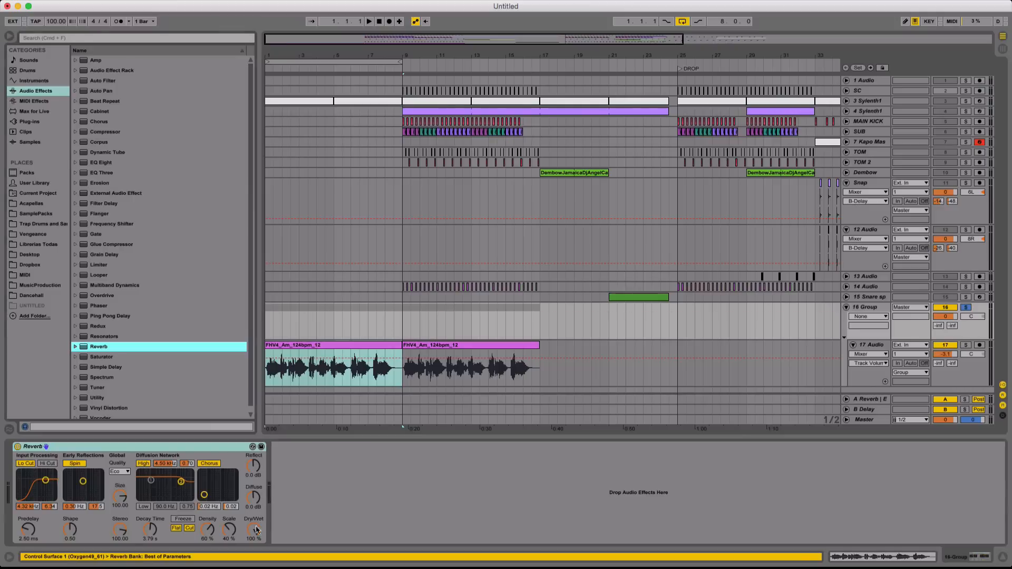
left_click_drag(257, 531, 257, 559)
Play the vocal and set the Reverb's decay time to 5.21 s, with the low shelf enabled and lowered to 0.37
key("space")
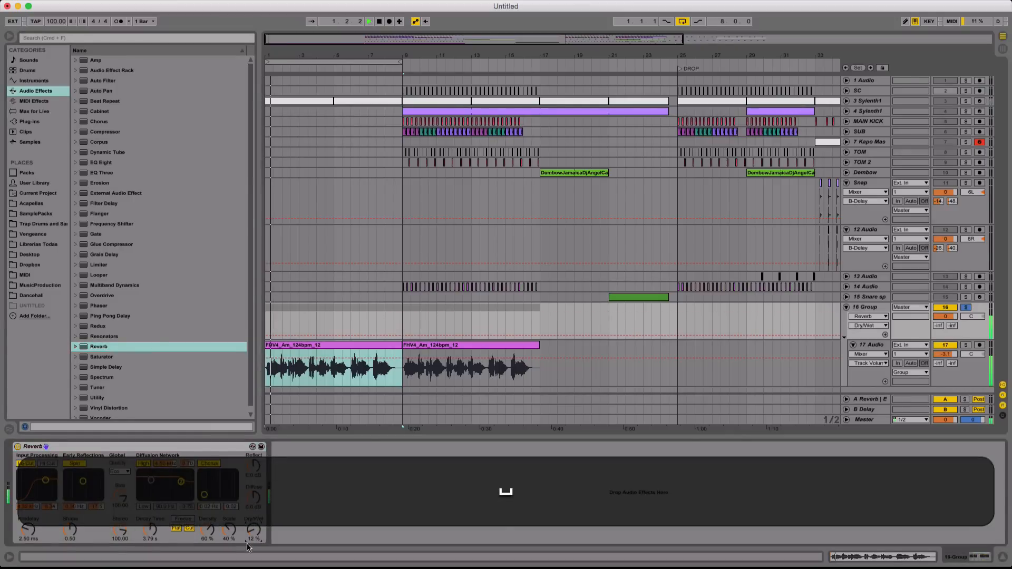
left_click_drag(151, 534, 151, 524)
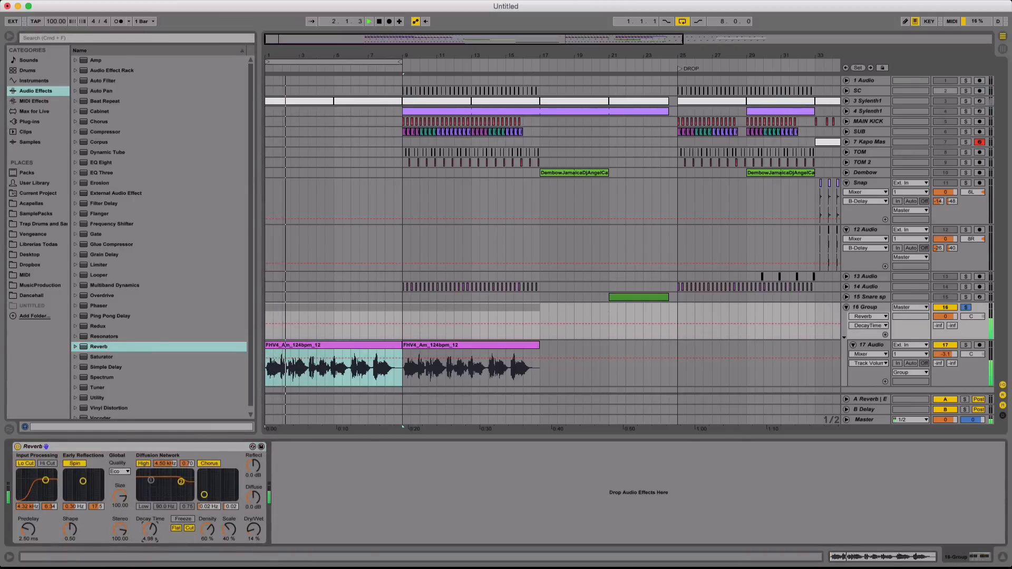
left_click_drag(145, 486, 151, 490)
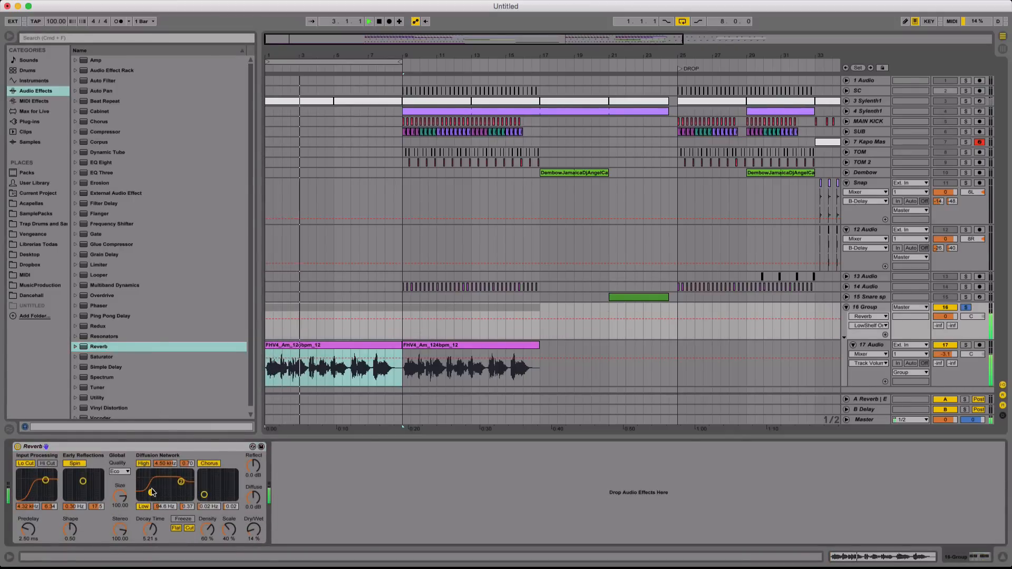
Add an EQ Eight to 17 Audio with a low cut and a 1.88 dB boost at 6.59 kHz on band 5
left_click_drag(101, 162, 414, 363)
left_click(893, 346)
left_click(886, 344)
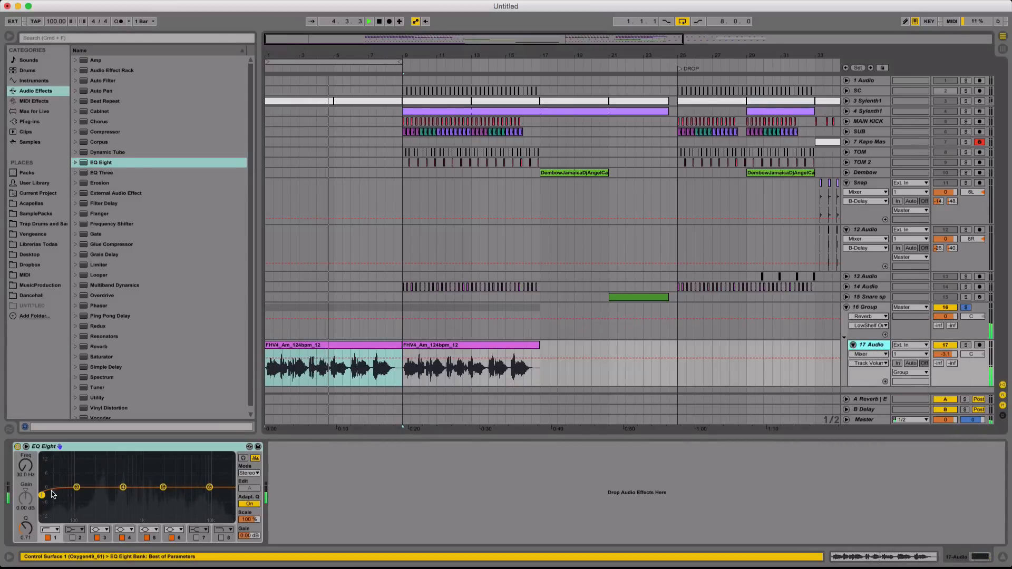
left_click_drag(42, 495, 96, 493)
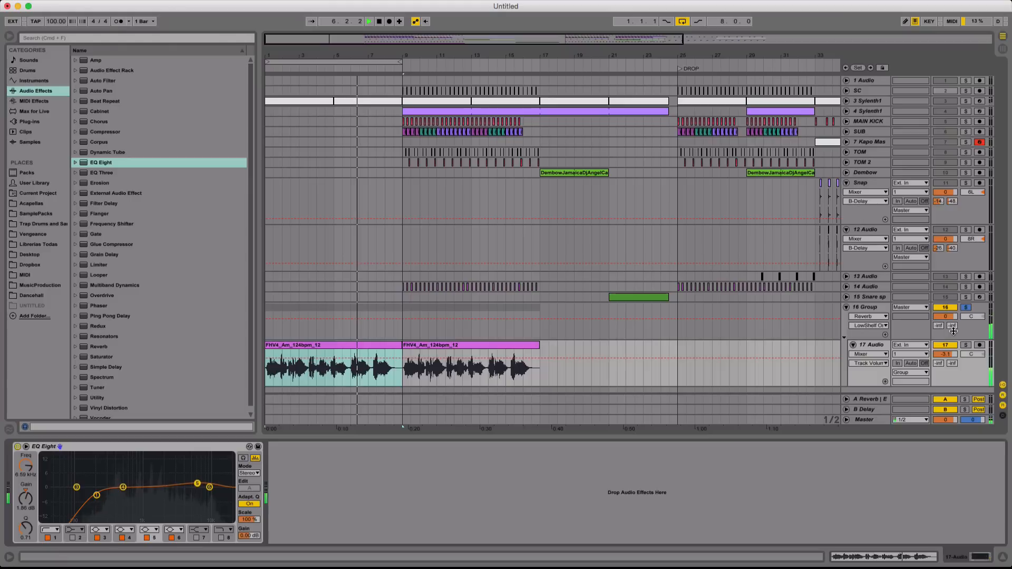
Insert a new return track after B Delay
left_click(915, 319)
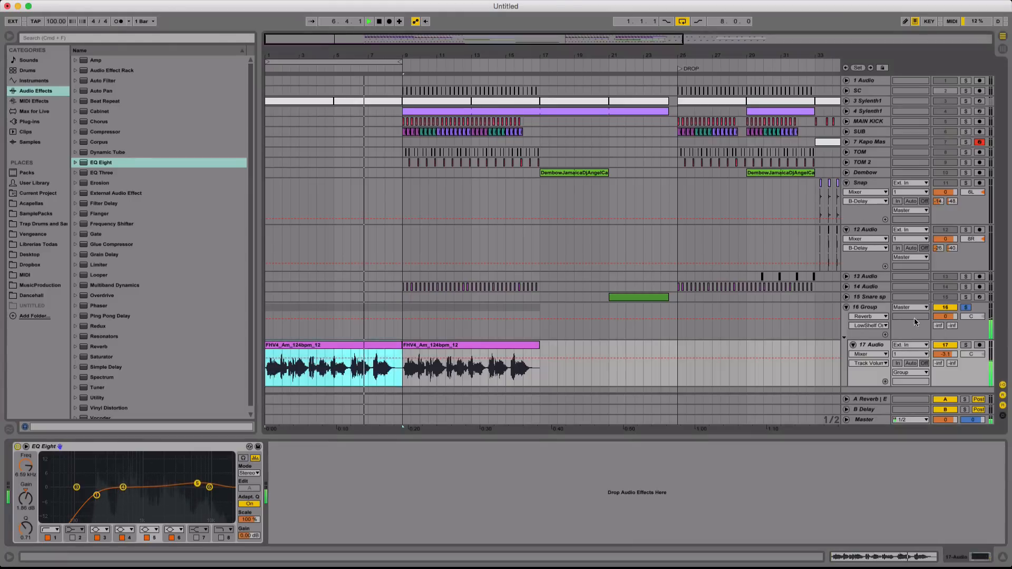
right_click(868, 411)
left_click(901, 281)
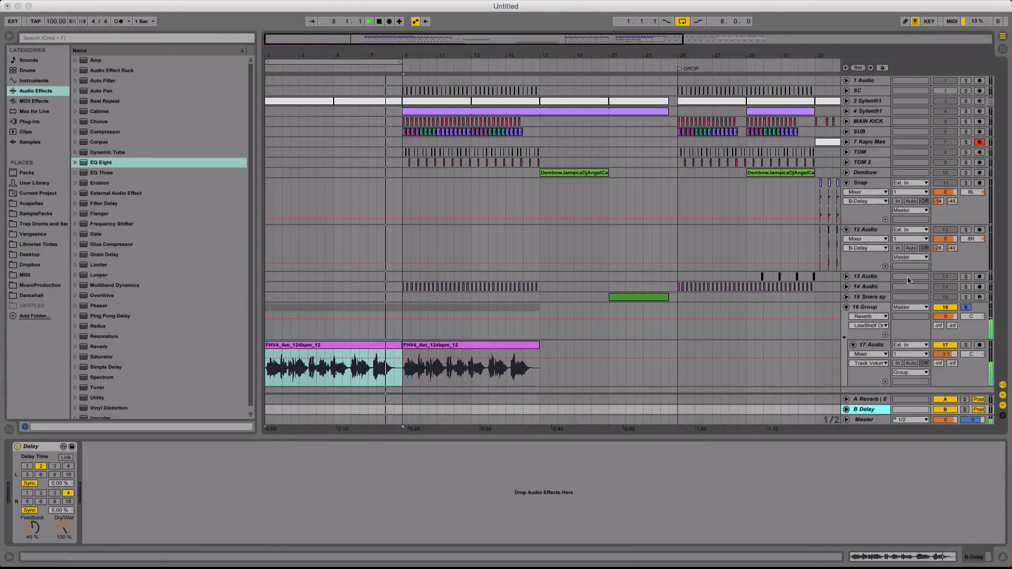
Search the plug-ins for "h-de" and add H-Delay (s) to the C return track
left_click(30, 122)
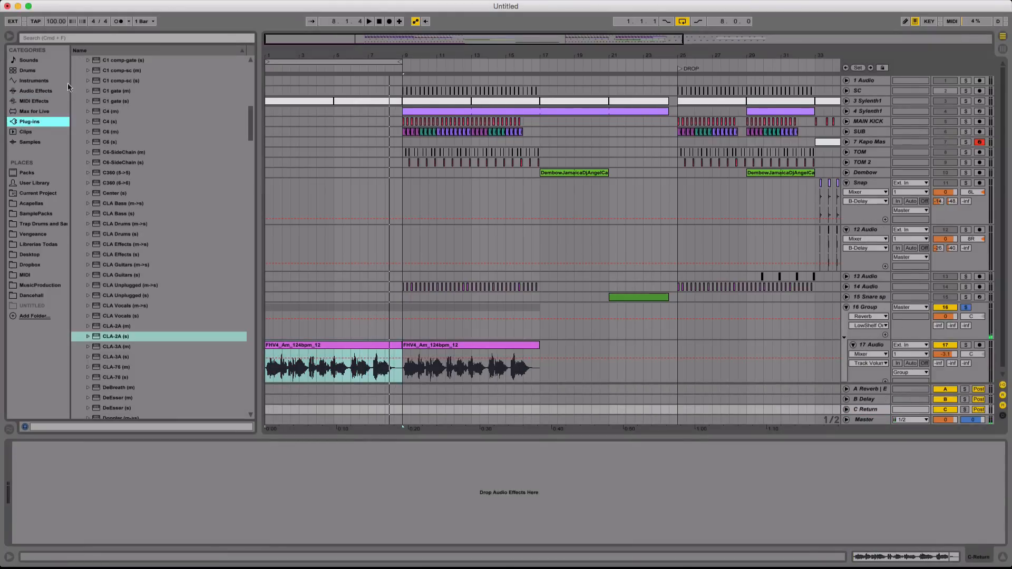
left_click(108, 40)
type("h-de")
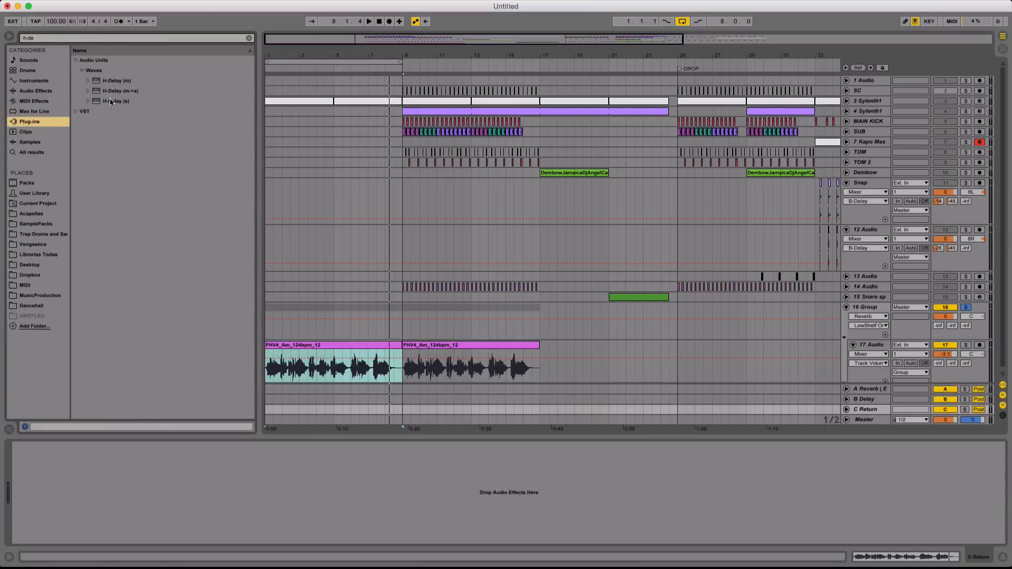
left_click_drag(111, 102, 516, 346)
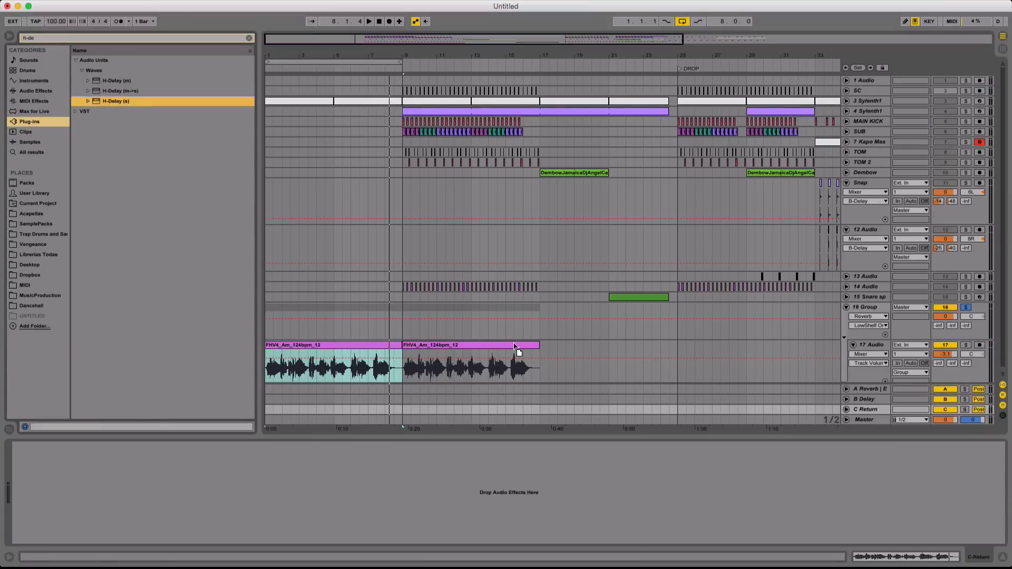
left_click_drag(859, 410, 860, 410)
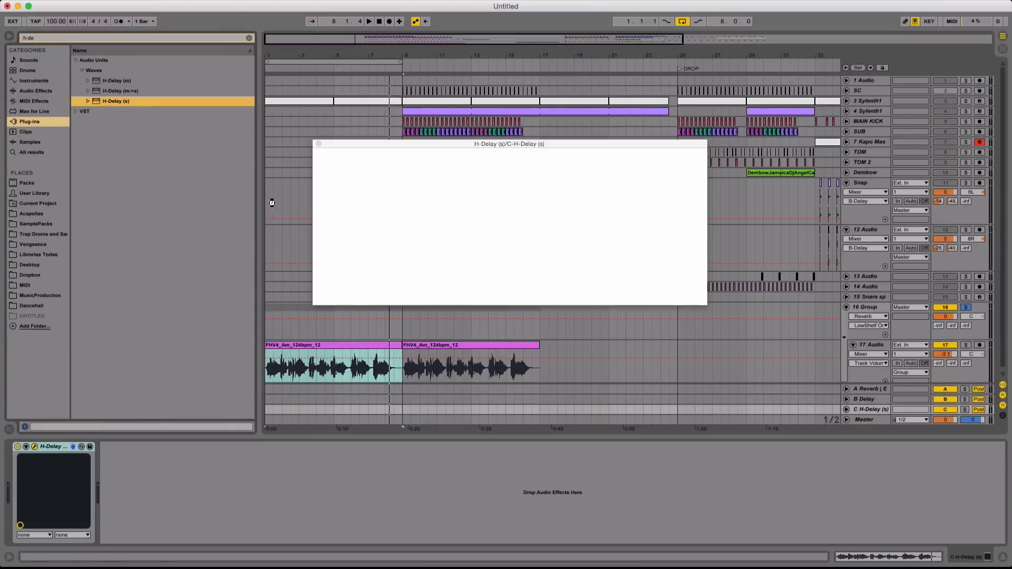
Load the factory preset Dark Dub 1/8D from the Classics group into H-Delay
left_click(660, 154)
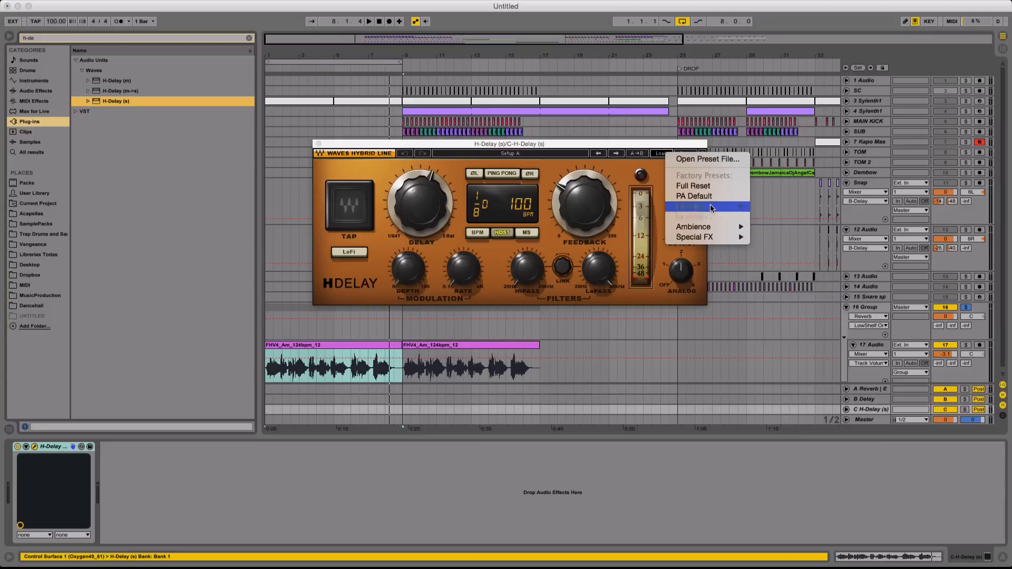
mouse_move(707, 206)
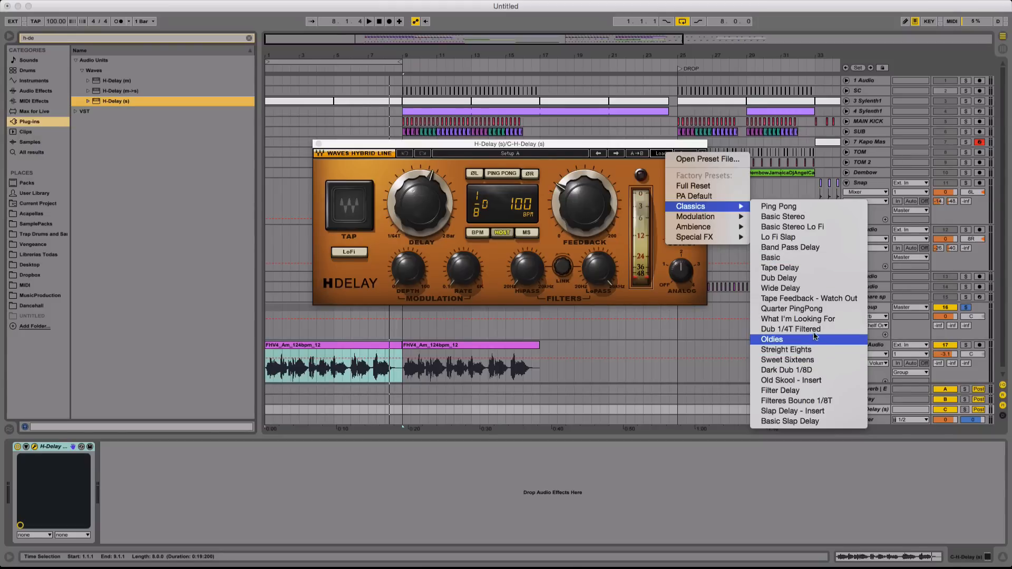
left_click(818, 370)
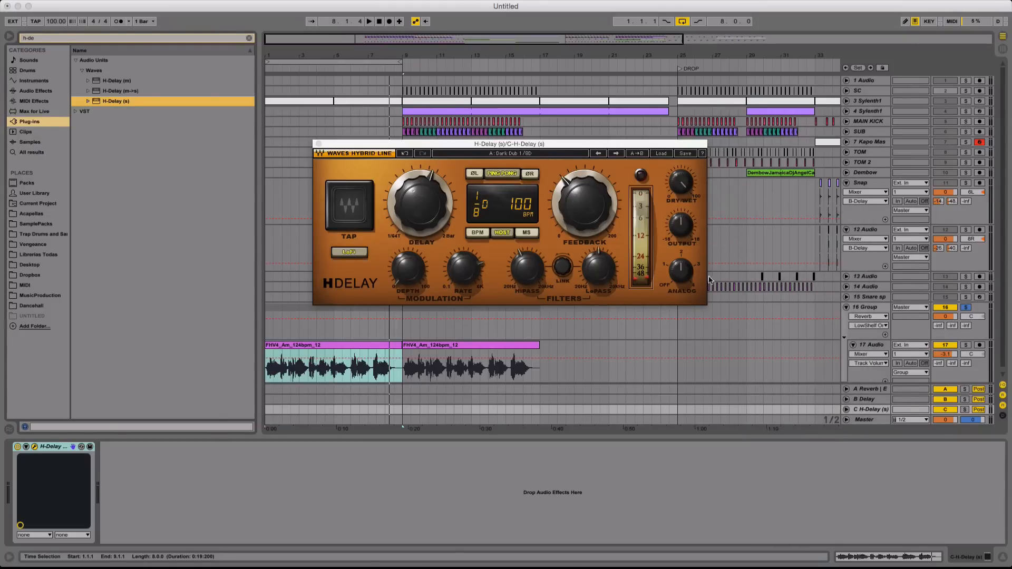
Audition the vocal and raise 17 Audio's send to C H-Delay (s) to about -20 dB
key("space")
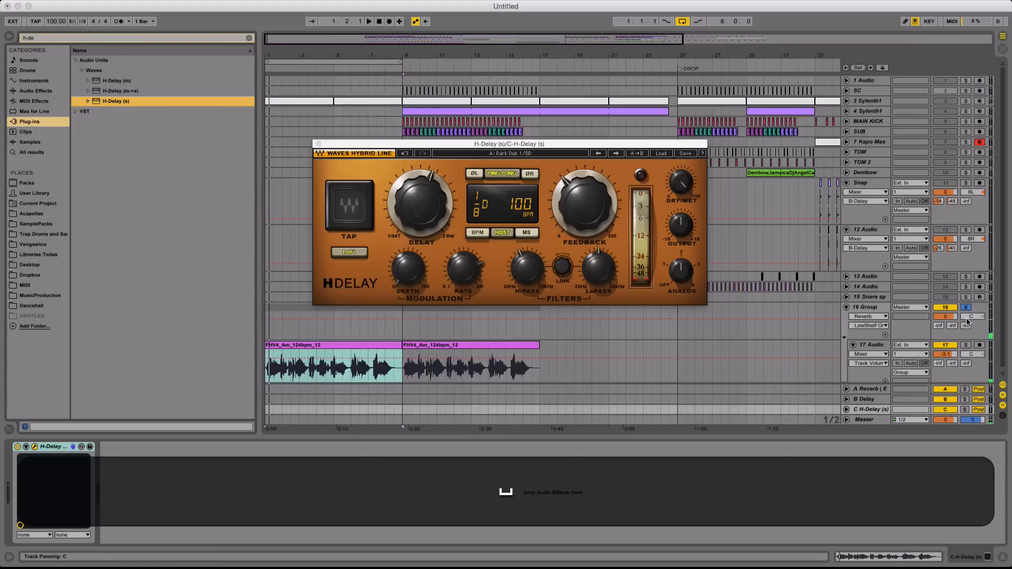
key("space")
left_click_drag(966, 363, 966, 340)
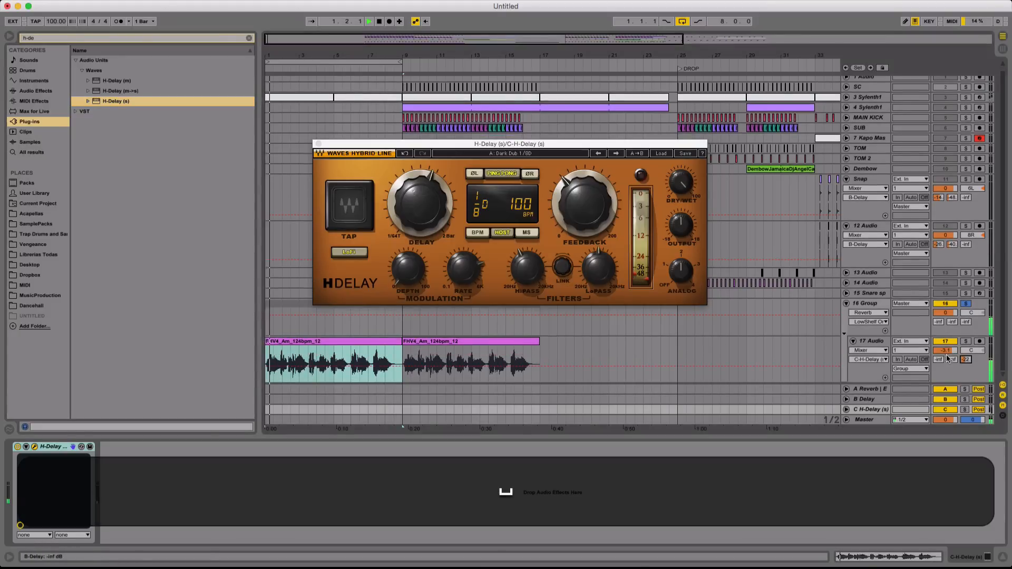
key("space")
key("space")
left_click(384, 376)
key("space")
key("space")
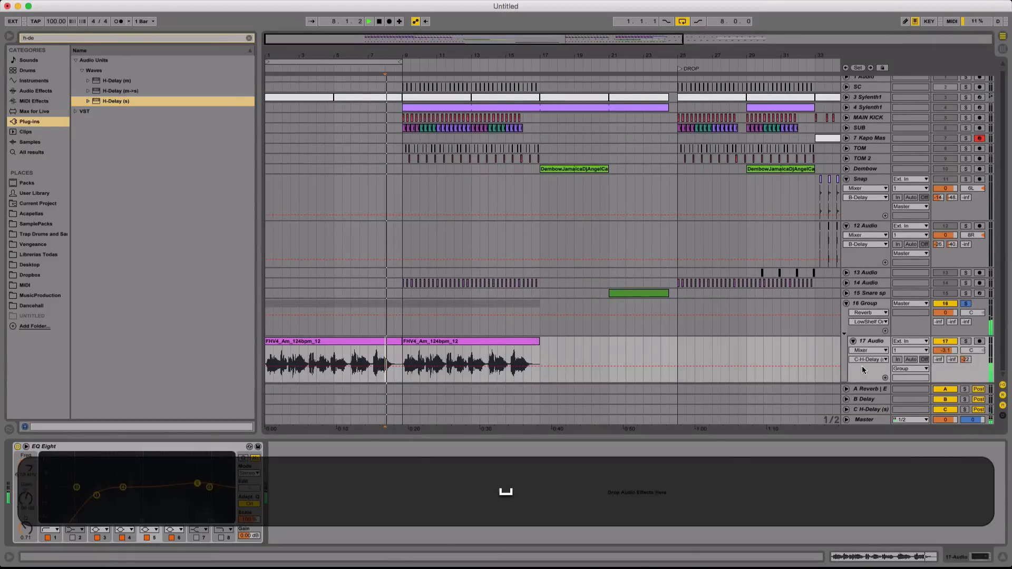
left_click_drag(973, 355, 972, 364)
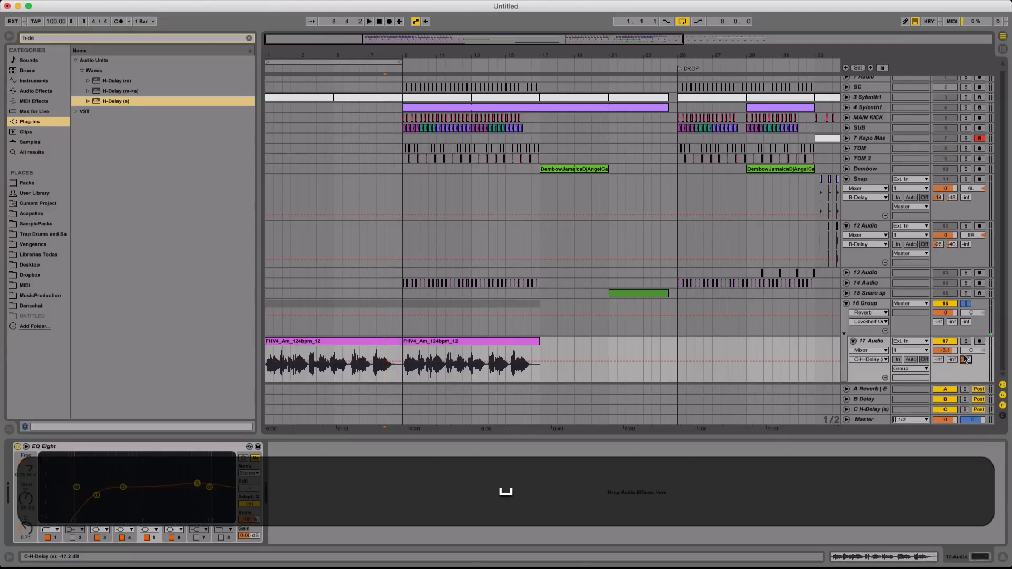
Unsolo 16 Group, restart playback and raise 17 Audio's B Delay send to about -33 dB
left_click(966, 304)
key("space")
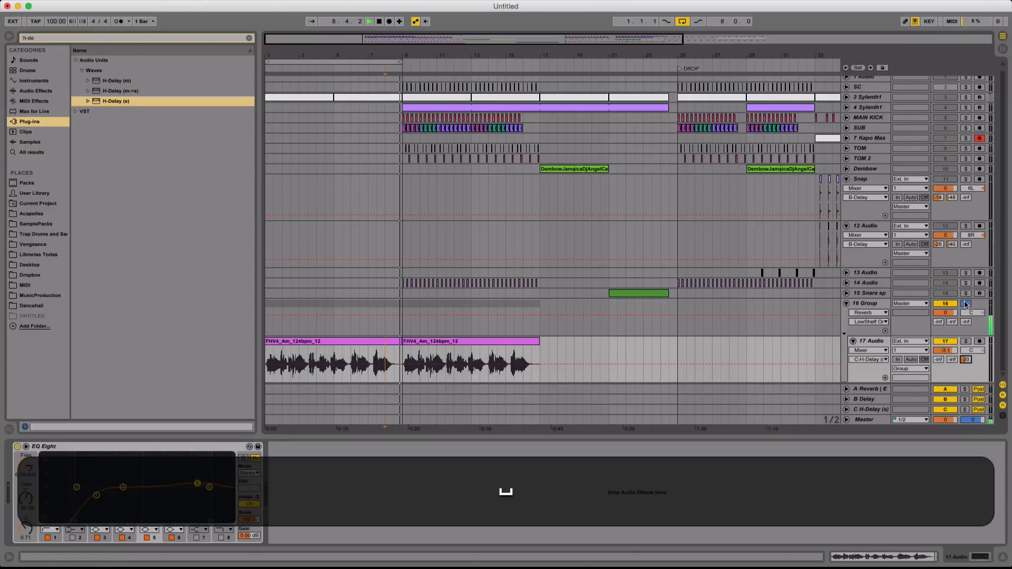
left_click_drag(952, 360, 953, 358)
Solo the B Delay return, set its delay times to 4 for L and 8 for R, and unsolo it
left_click(965, 400)
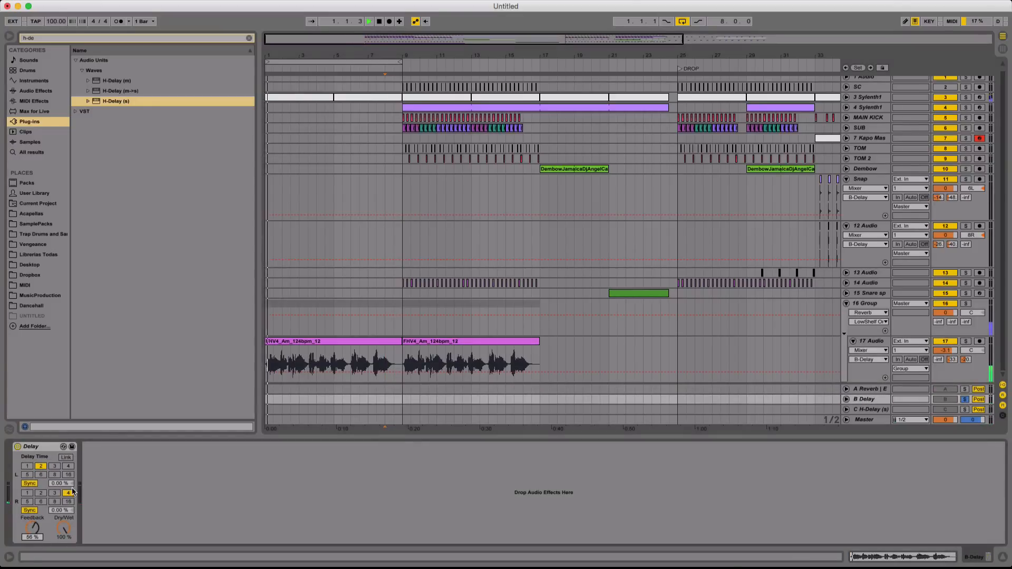
left_click(68, 466)
left_click(40, 502)
left_click(52, 503)
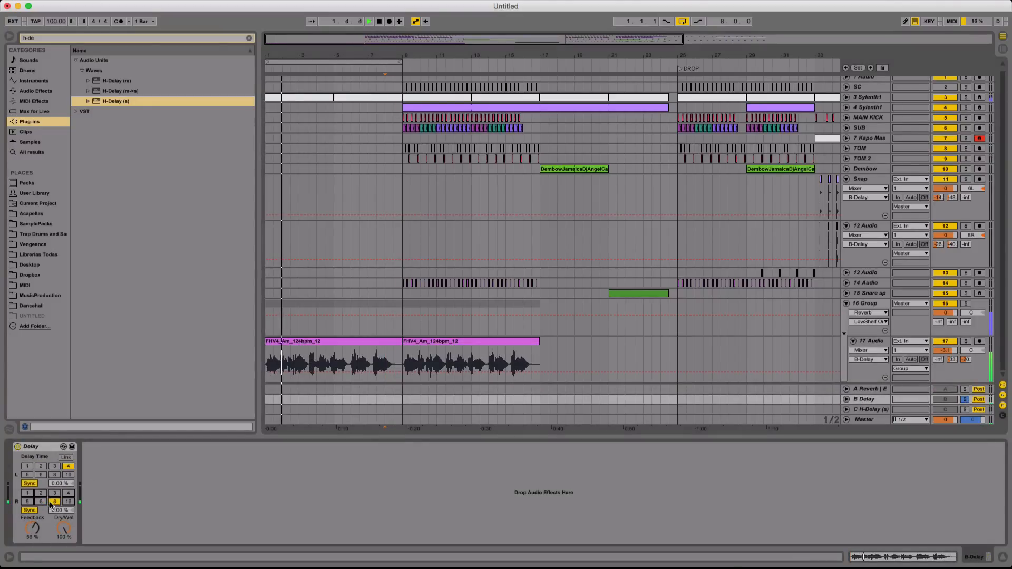
left_click(965, 399)
Stop playback, solo 17 Audio and show its device chain
left_click_drag(770, 437, 775, 527)
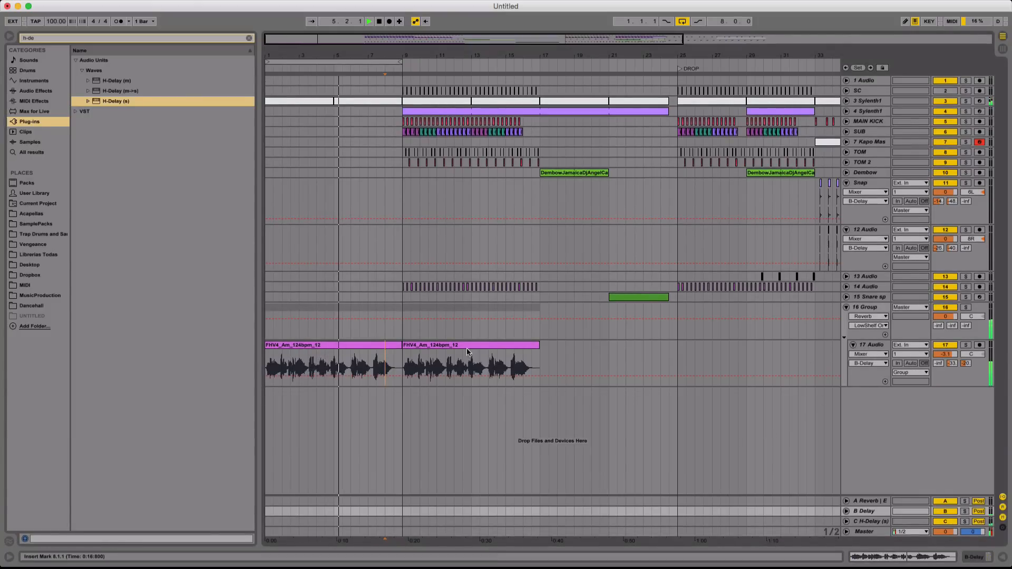
key("plus")
key("space")
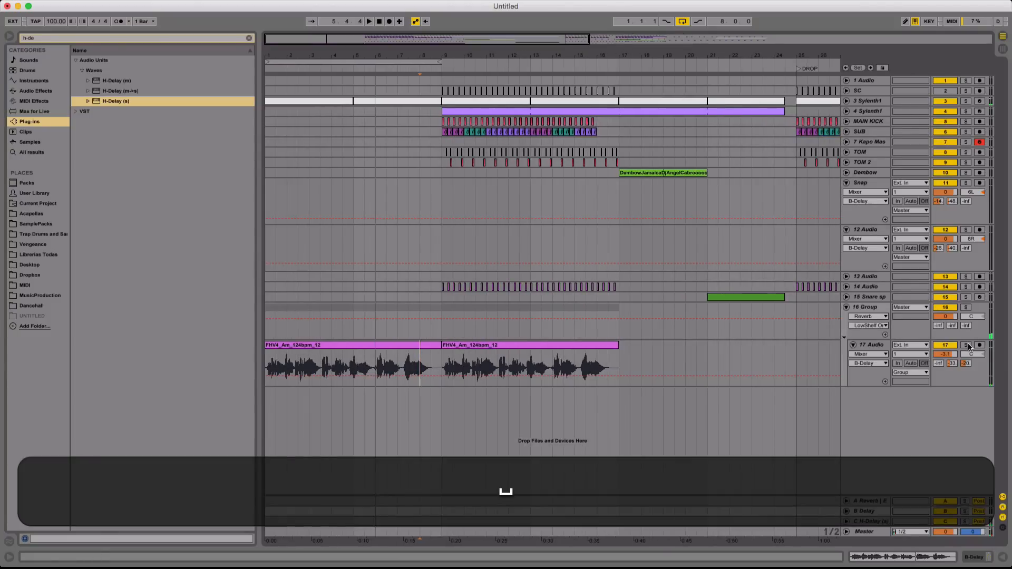
left_click(965, 345)
double_click(871, 345)
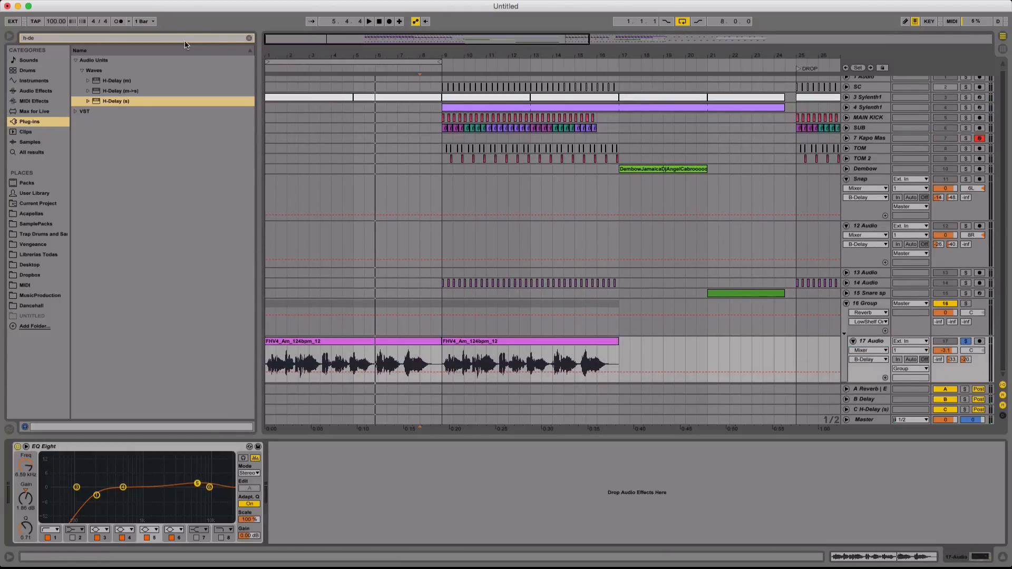
Clear the browser search and insert the RVox (s) plug-in before EQ Eight on 17 Audio
left_click(249, 38)
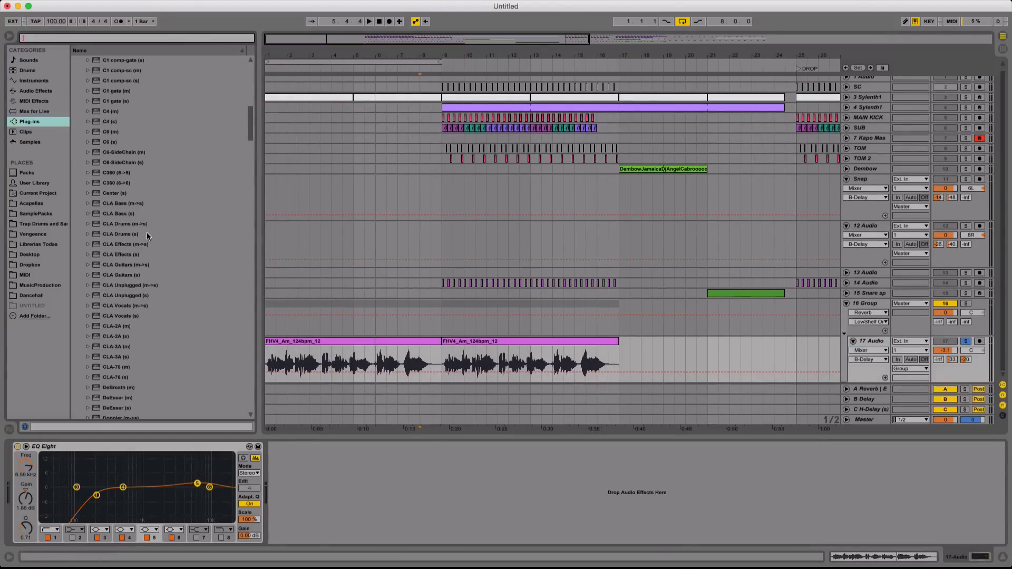
scroll(147, 236, "down", 10)
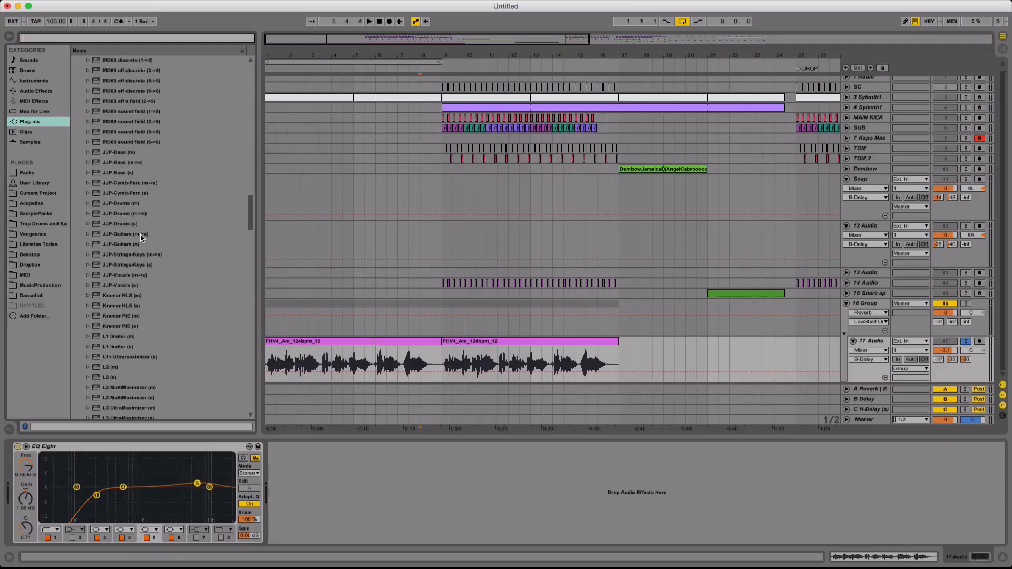
scroll(140, 233, "down", 15)
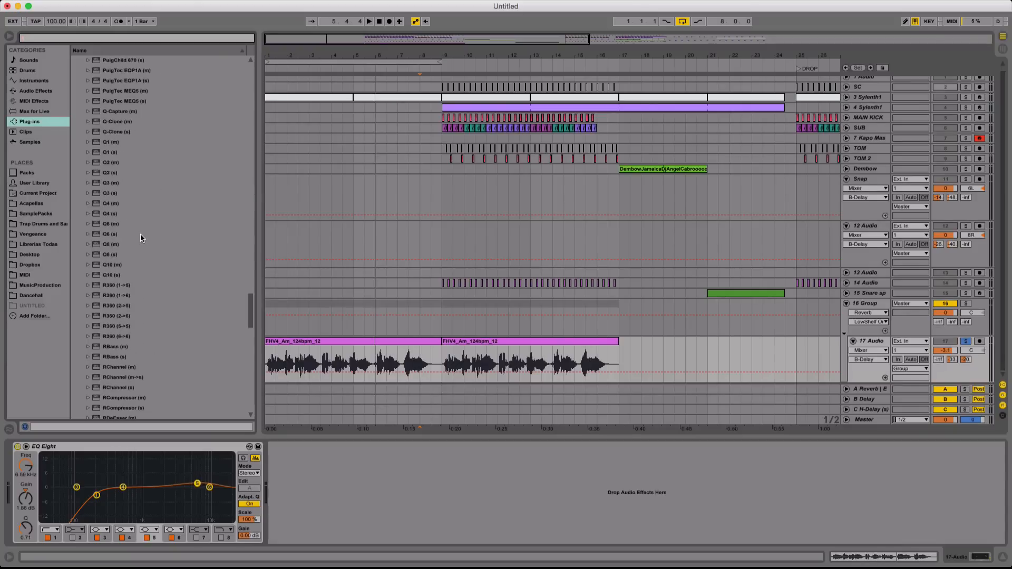
scroll(140, 237, "down", 10)
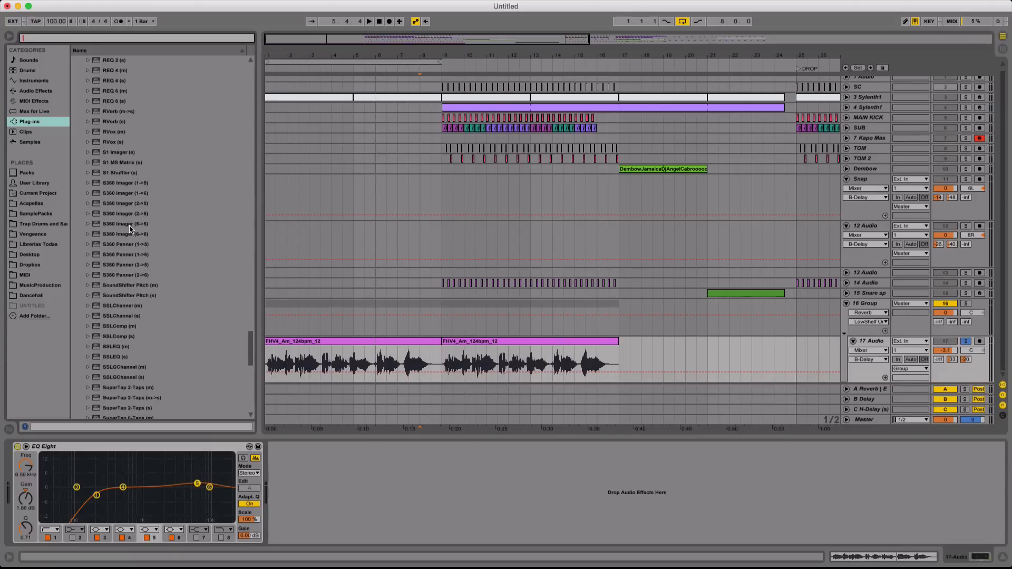
scroll(130, 228, "up", 3)
left_click_drag(117, 193, 50, 466)
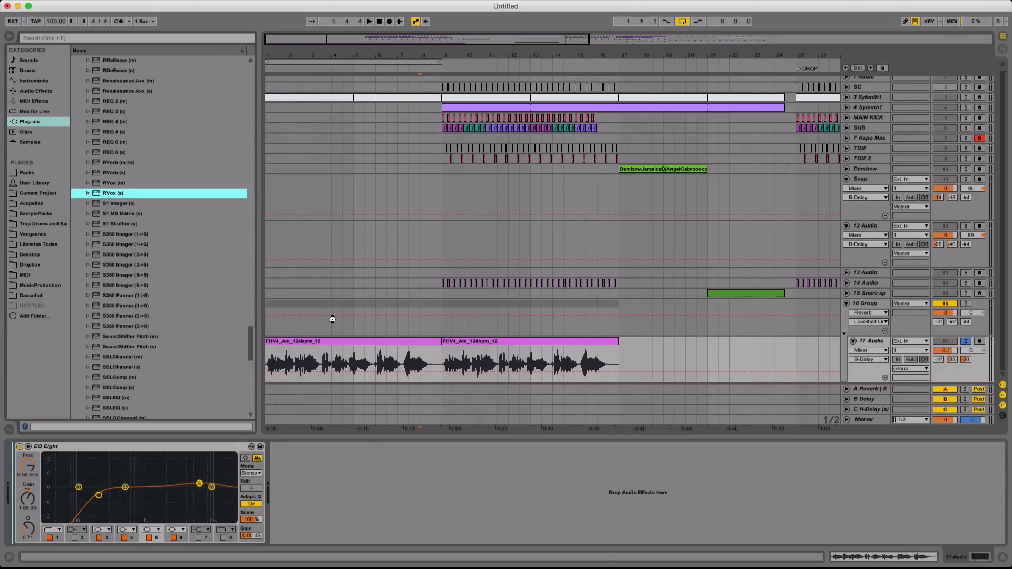
Play the vocal, set RVox's Comp to about -9.4, compare it with the plug-in bypassed and close its window
left_click_drag(463, 178, 464, 208)
key("space")
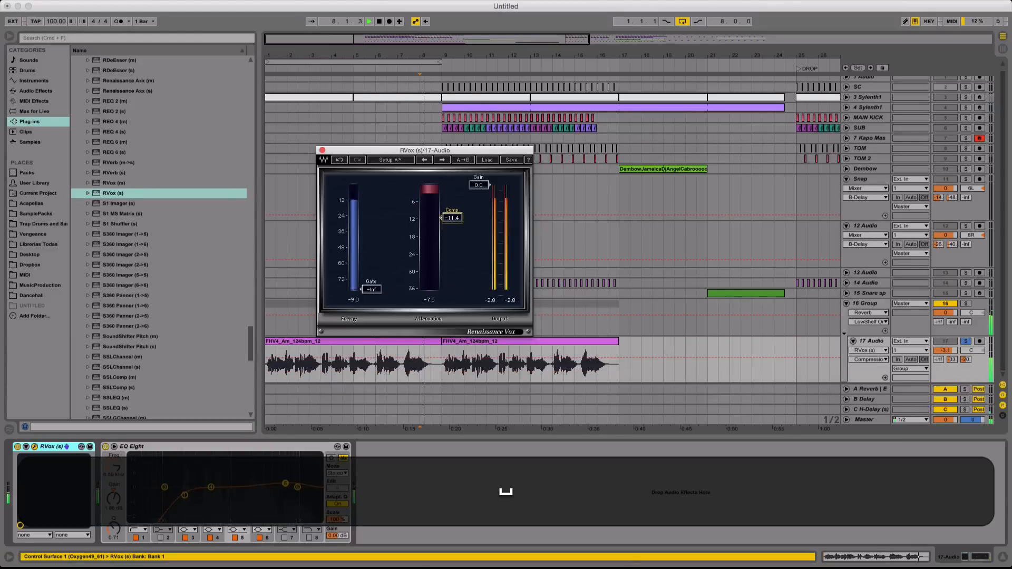
key("space")
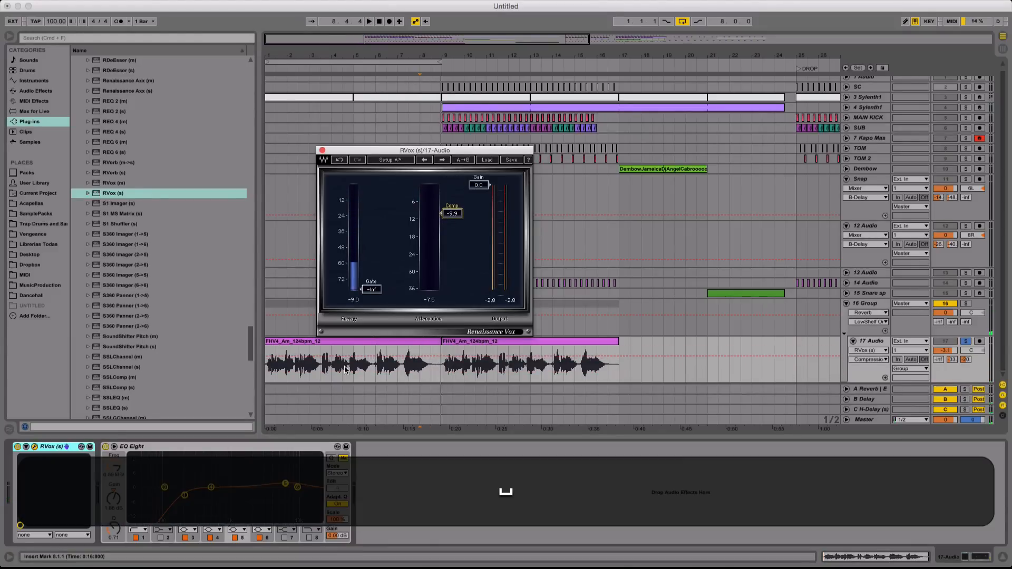
key("space")
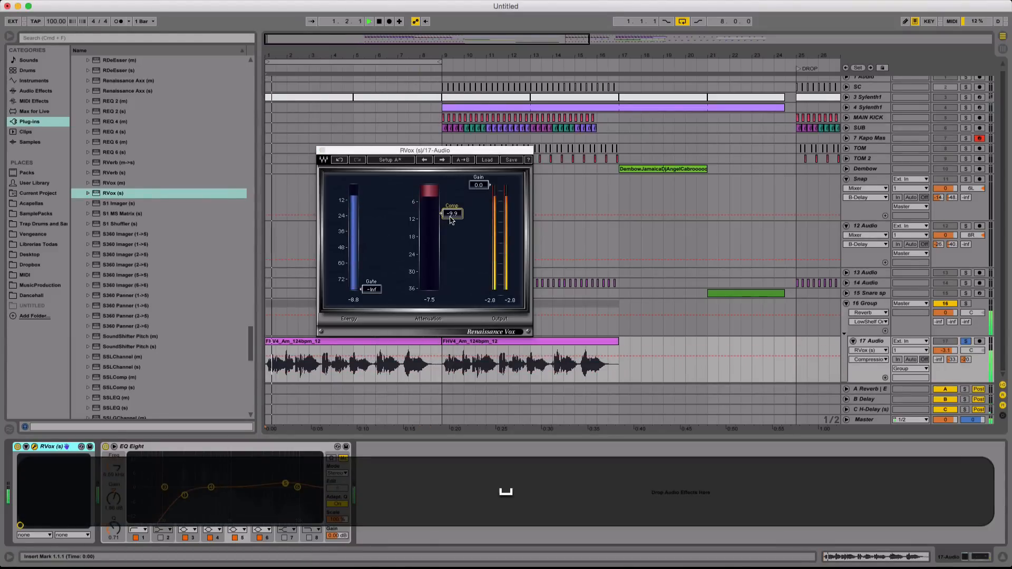
left_click_drag(451, 215, 451, 213)
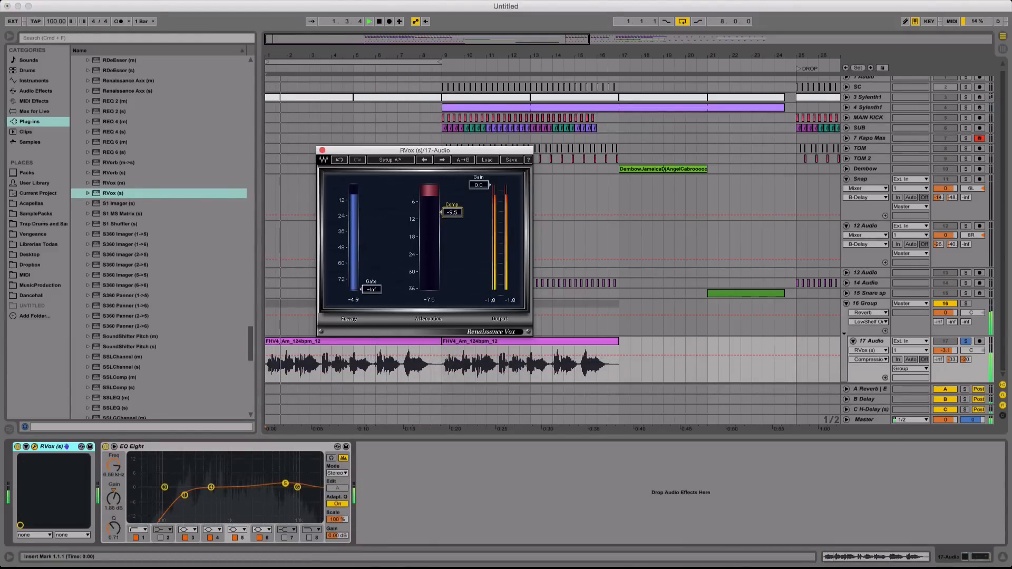
left_click(18, 447)
left_click(18, 446)
left_click(388, 194)
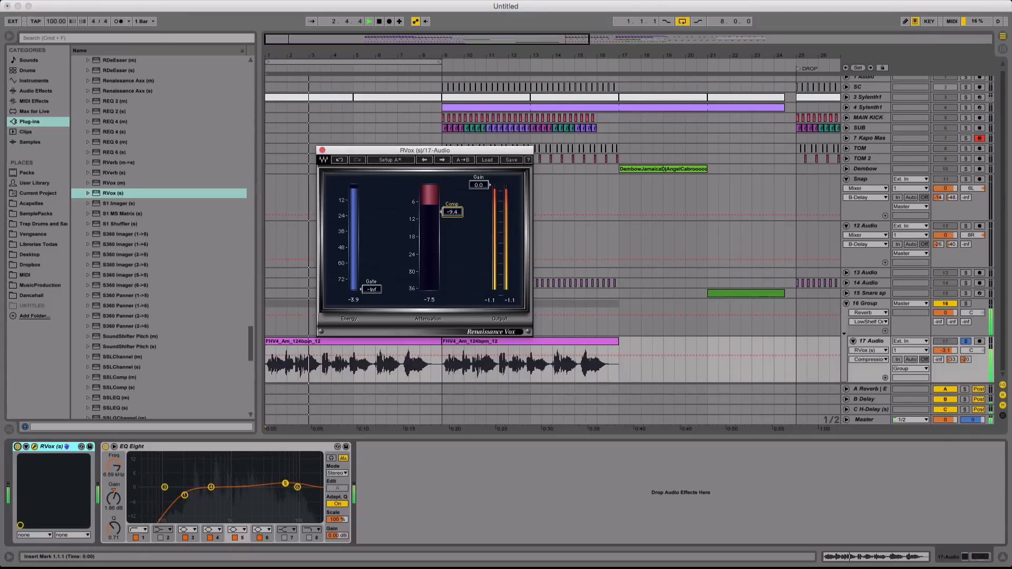
left_click(322, 151)
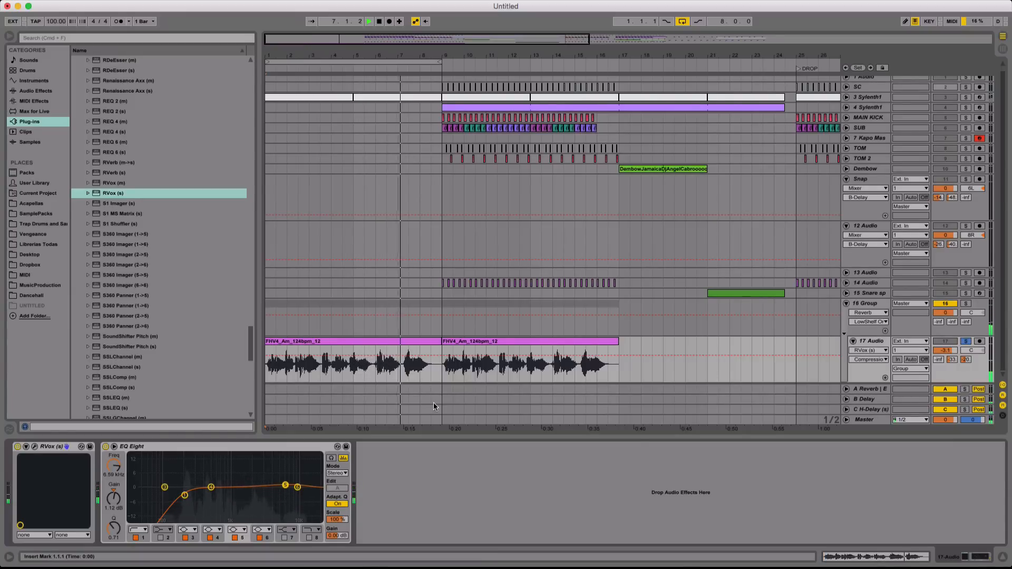
Hide the device view, stop playback and duplicate the 17 Audio track
key("super+alt+l")
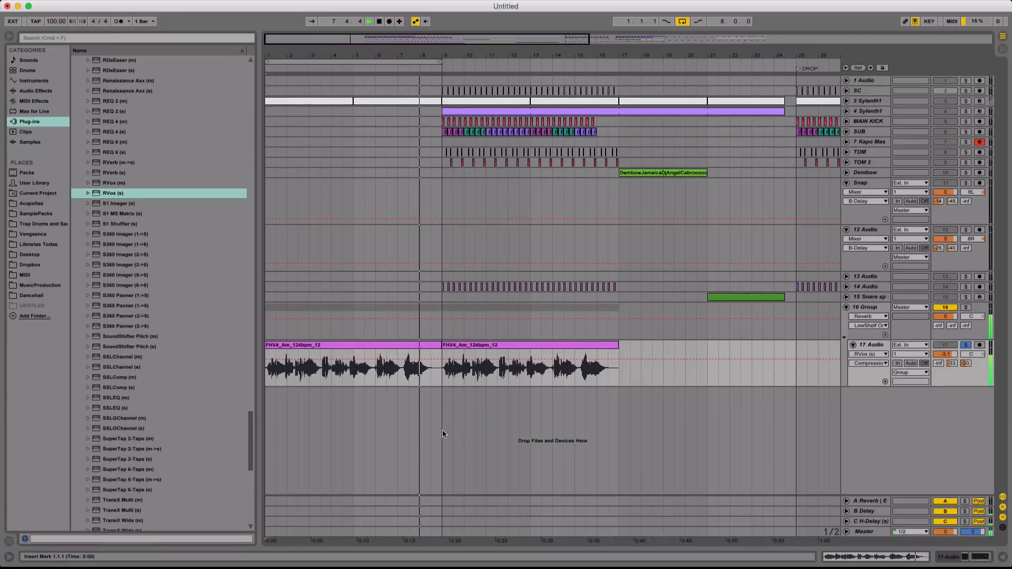
key("space")
left_click(419, 385)
key("super+d")
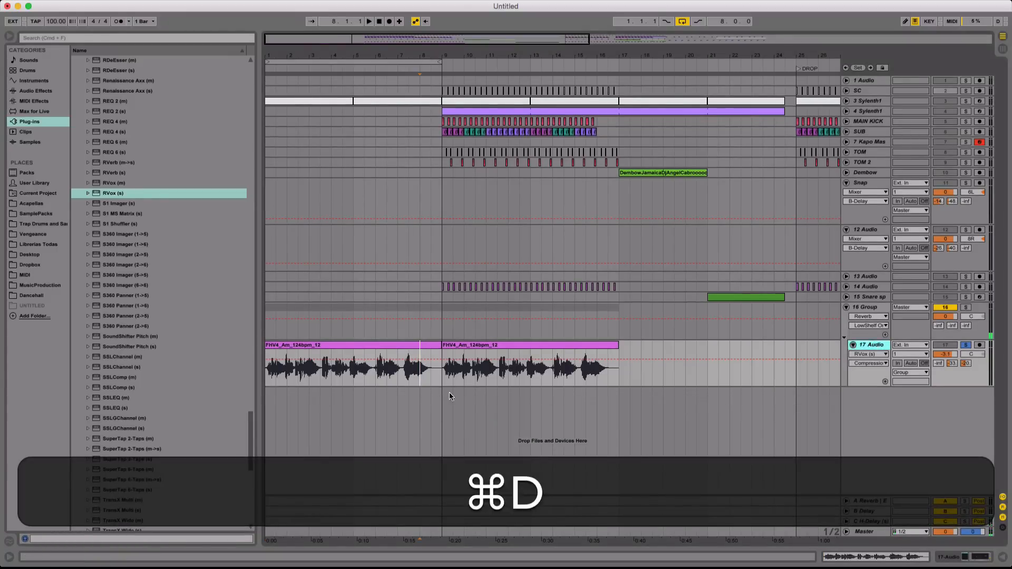
On 18 Audio, delete the vocal from bar 1 to bar 7 and the second clip starting at bar 9
left_click(404, 392)
left_click(409, 429)
left_click_drag(398, 423, 210, 425)
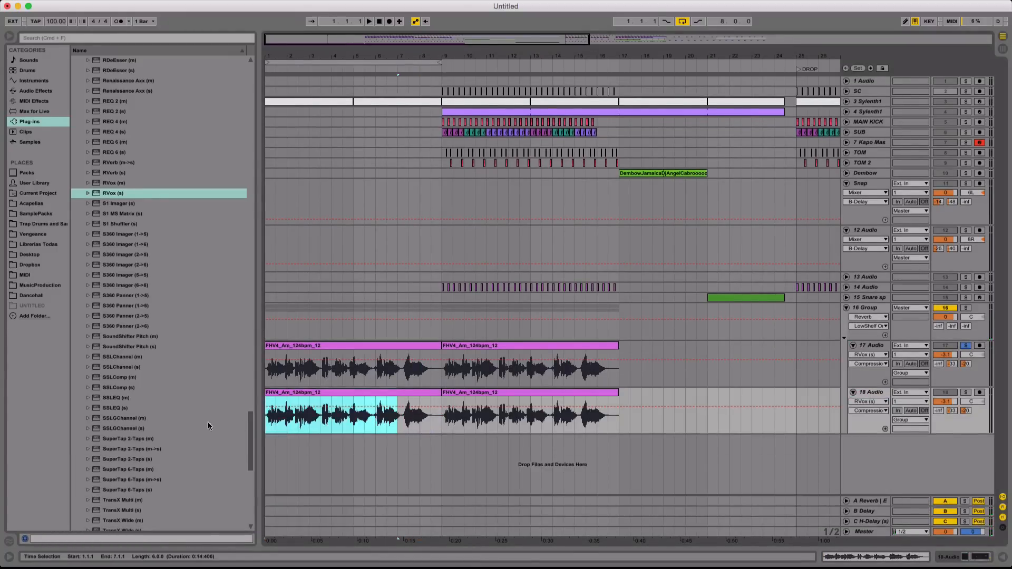
key("BackSpace")
left_click(539, 390)
key("BackSpace")
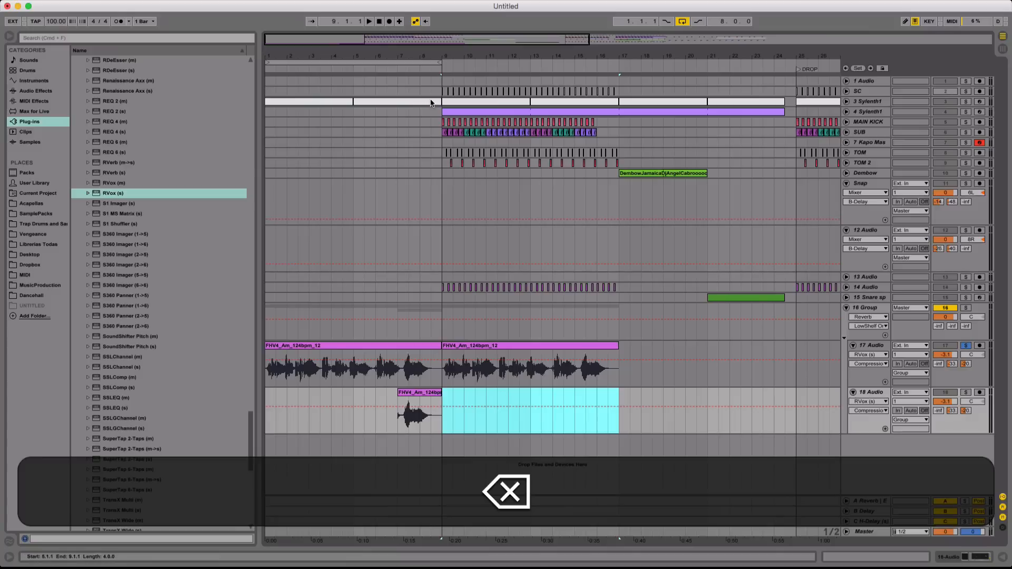
Trim the start of 18 Audio's remaining clip to 7.2.1 and move the clip to start at 7.4
left_click_drag(409, 59, 401, 116)
left_click_drag(415, 421, 371, 420)
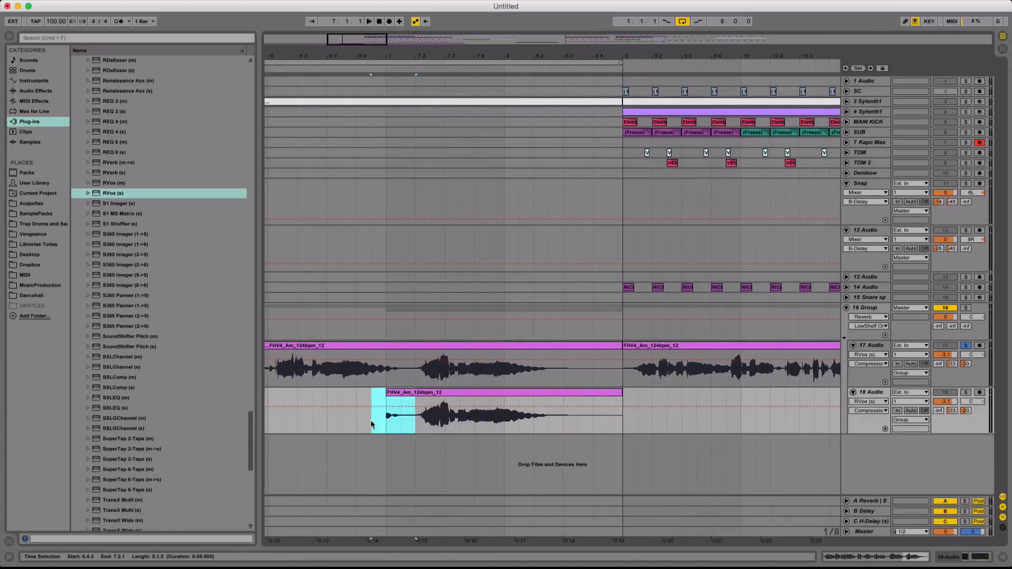
key("BackSpace")
left_click(474, 403)
left_click_drag(474, 403, 520, 408)
Solo 16 Group and play both vocal tracks together from bar 7
left_click(378, 422)
key("space")
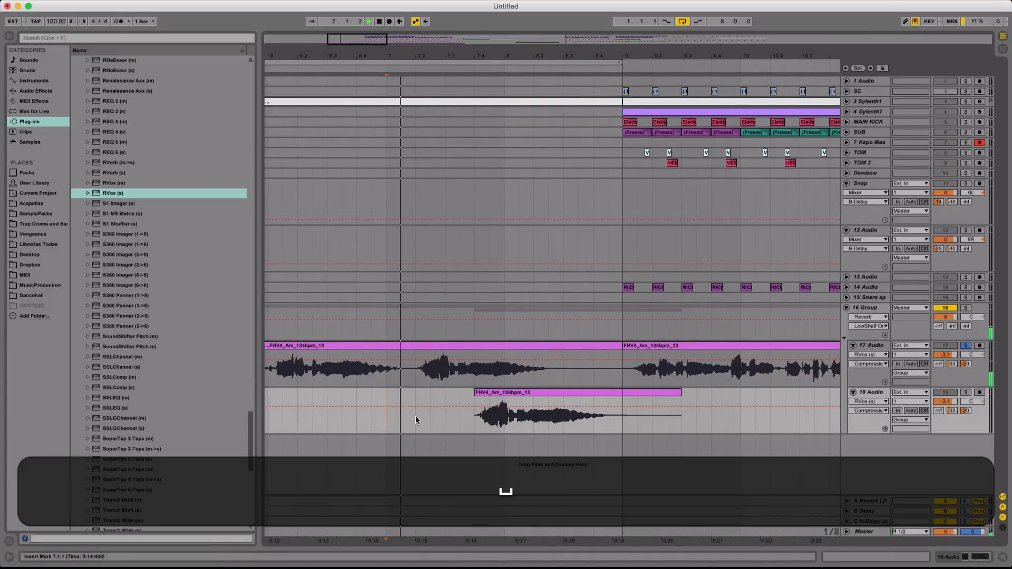
key("space")
left_click(966, 308)
key("space")
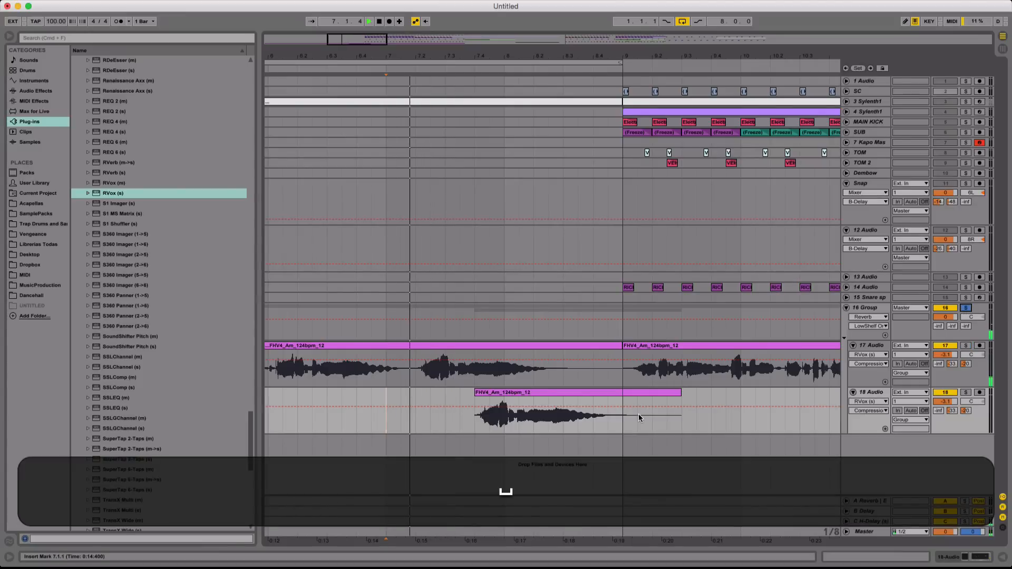
Move 18 Audio's vocal clip to start at bar 8 and play both vocal tracks from bar 7
key("space")
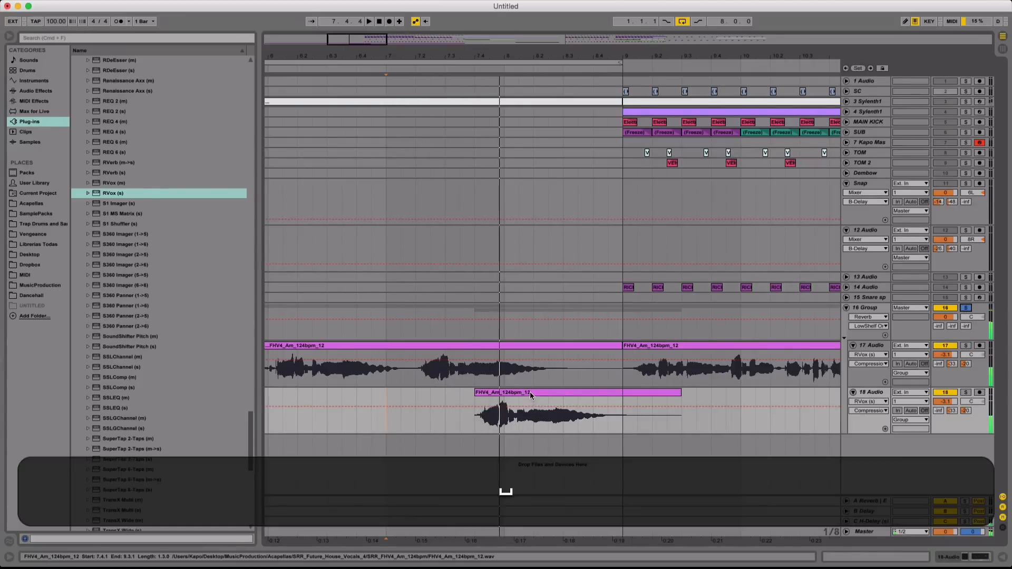
left_click_drag(530, 393, 567, 395)
left_click(387, 378)
key("space")
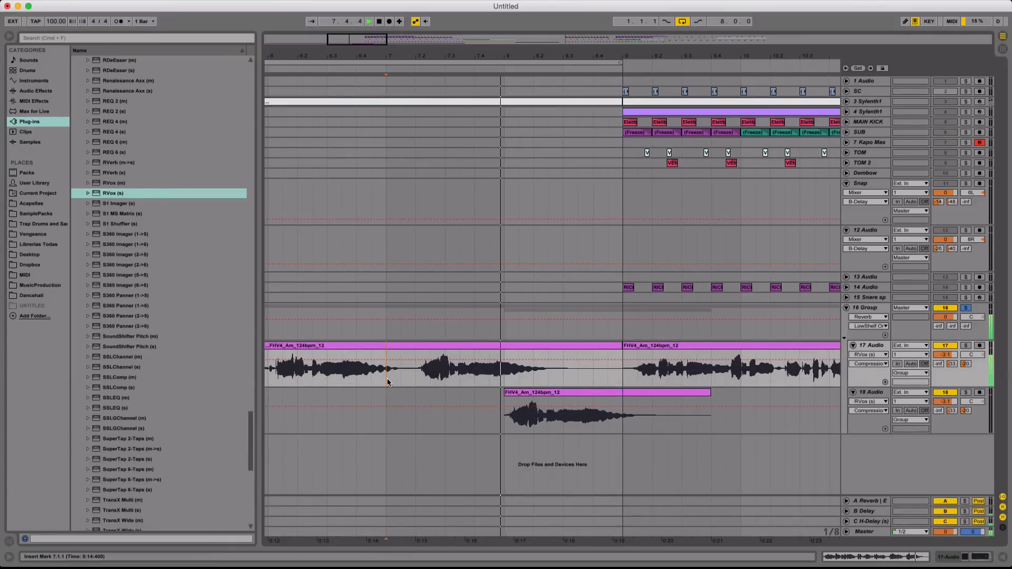
key("space")
Transpose the 18 Audio clip up 12 semitones and delete its tail from 9.2 to bar 10
left_click(558, 393)
double_click(558, 393)
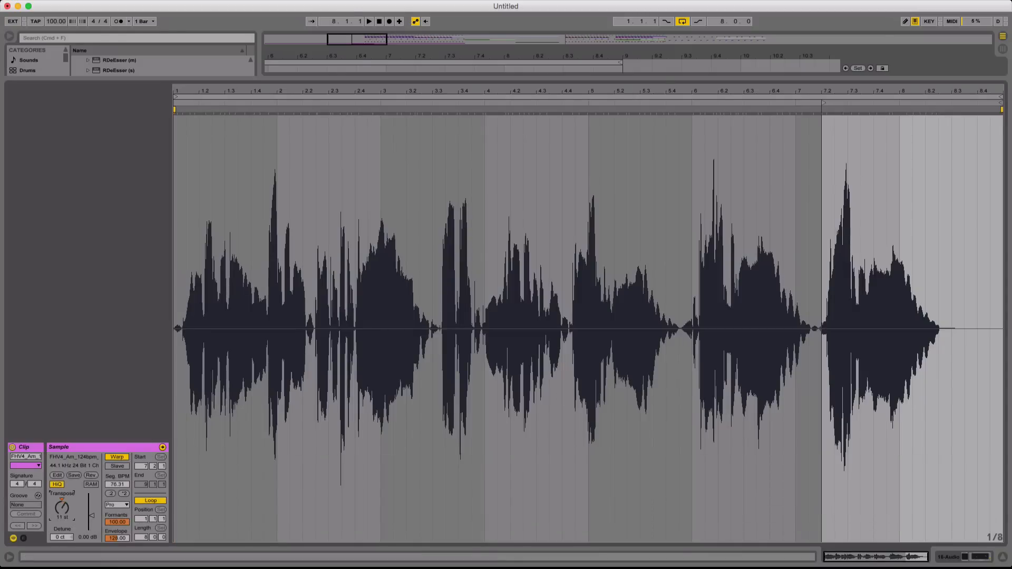
key("space")
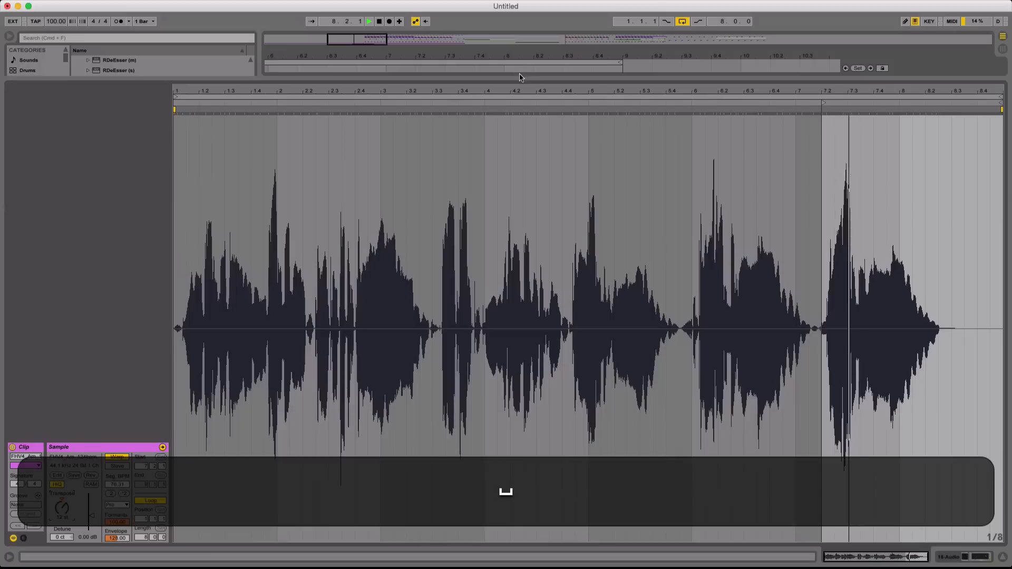
left_click_drag(520, 77, 736, 419)
key("space")
key("BackSpace")
Set 18 Audio's volume to -6.4 dB, pan to 8R and C H-Delay send to -13.4 dB during playback
left_click_drag(946, 401, 946, 416)
left_click_drag(972, 401, 971, 398)
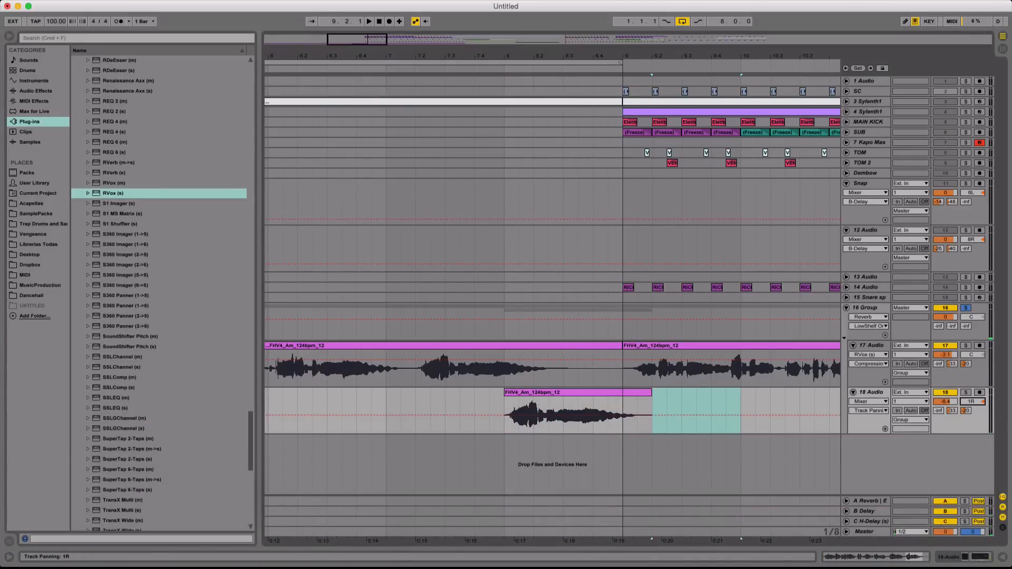
left_click(372, 391)
key("space")
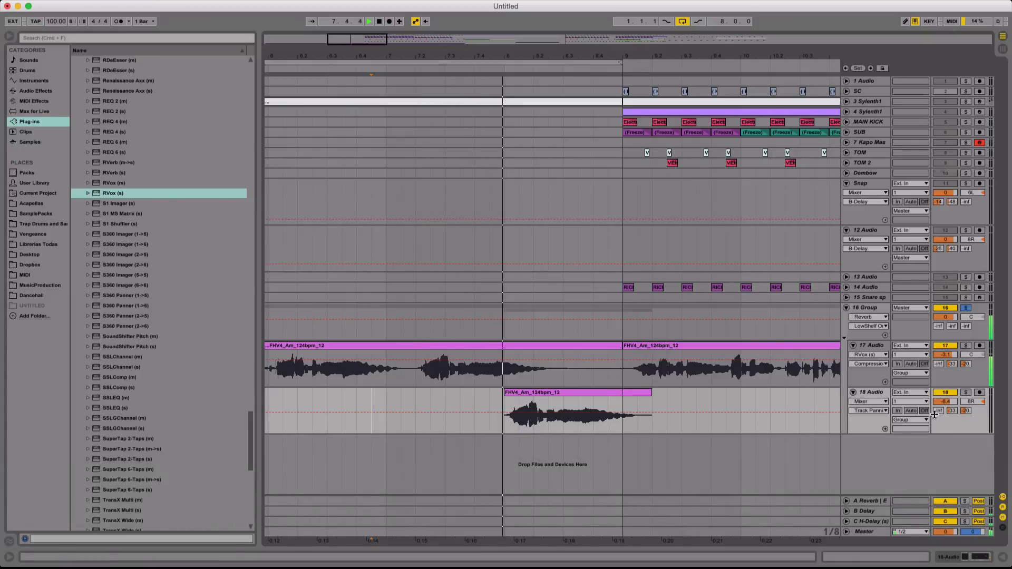
left_click_drag(966, 411, 966, 401)
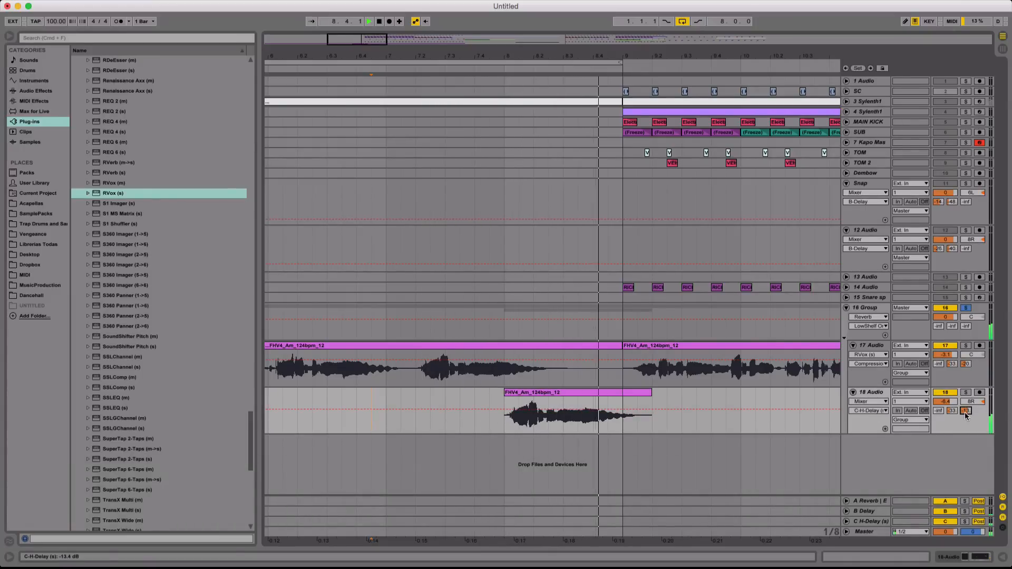
Unsolo 16 Group and stop playback
key("space")
left_click(966, 308)
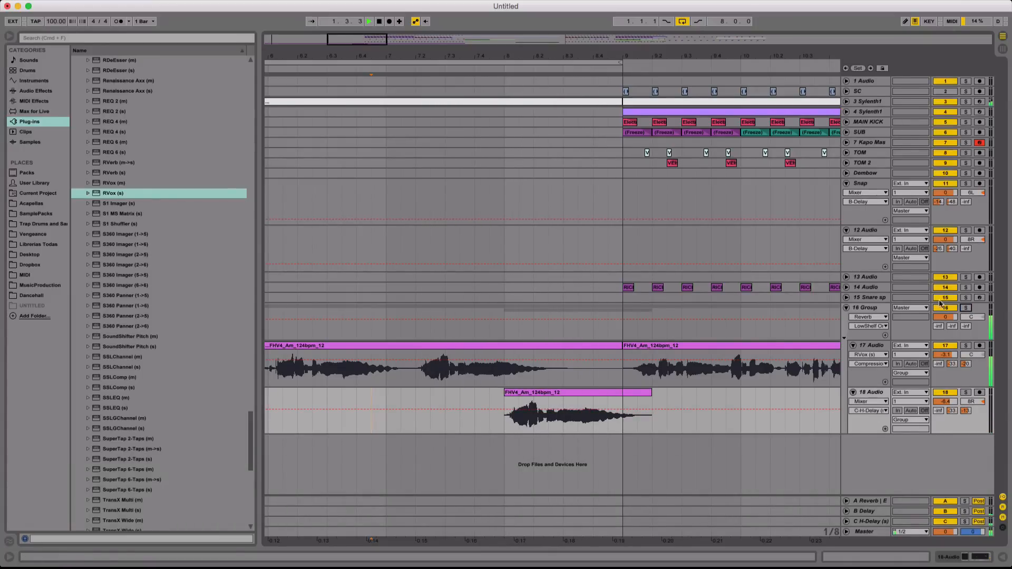
key("space")
Duplicate bars 1 to 9 of 18 Audio to bar 9 and extend the copied echo clip's end past bar 17
left_click_drag(582, 55, 416, 55)
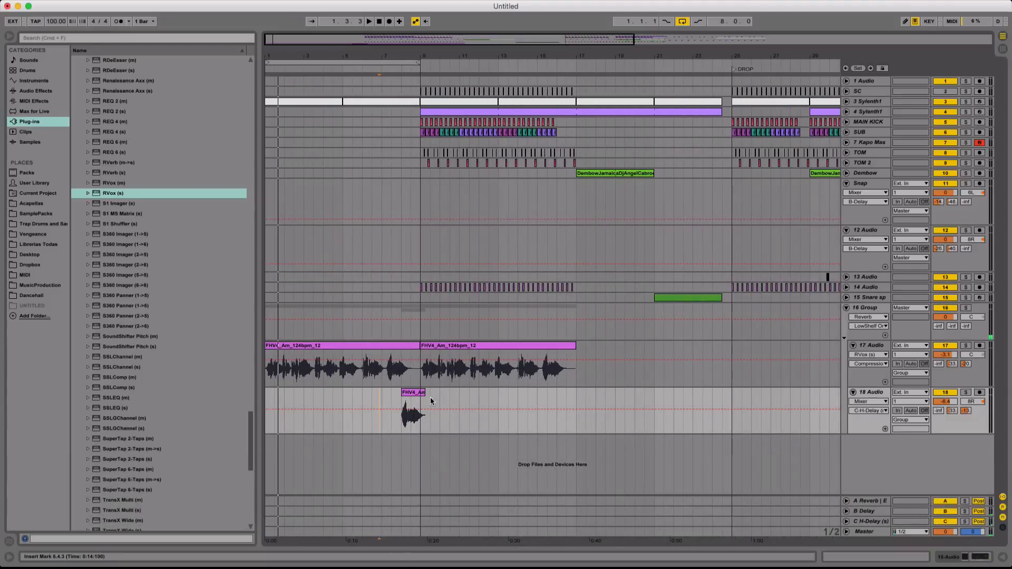
left_click_drag(421, 429, 266, 429)
key("super+d")
left_click(573, 393)
mouse_move(575, 394)
left_mouse_down()
mouse_move(606, 394)
mouse_move(586, 394)
left_mouse_up()
left_click(598, 397)
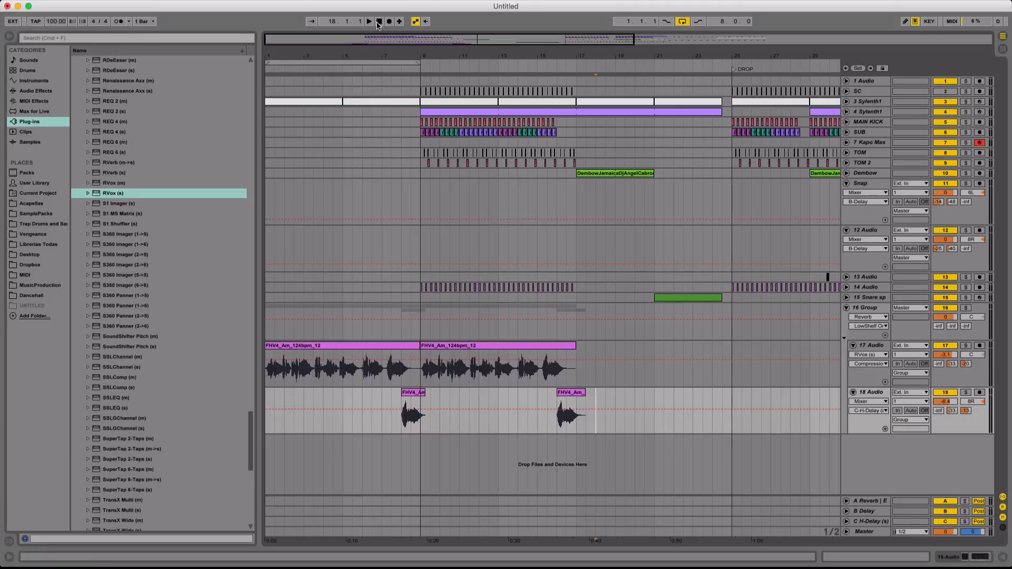
Play the intro from bar 1 and check the sample settings of 17 Audio's first vocal clip
key("space")
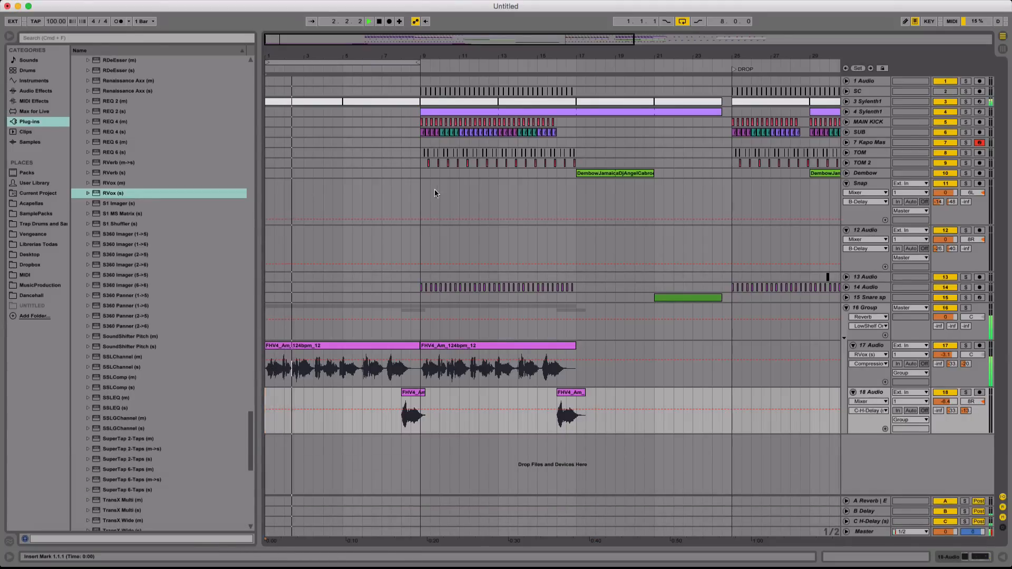
key("space")
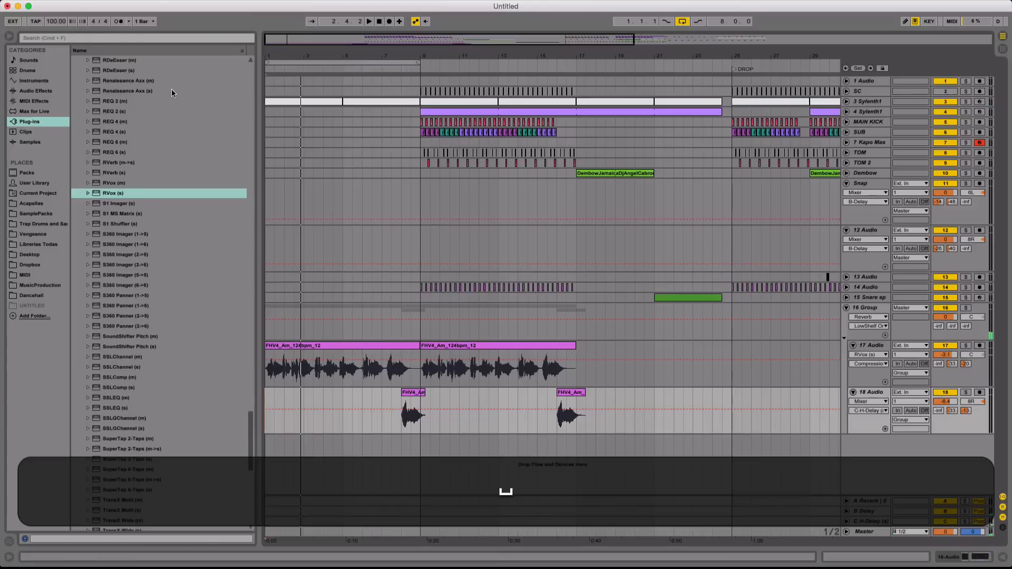
left_click_drag(272, 55, 273, 80)
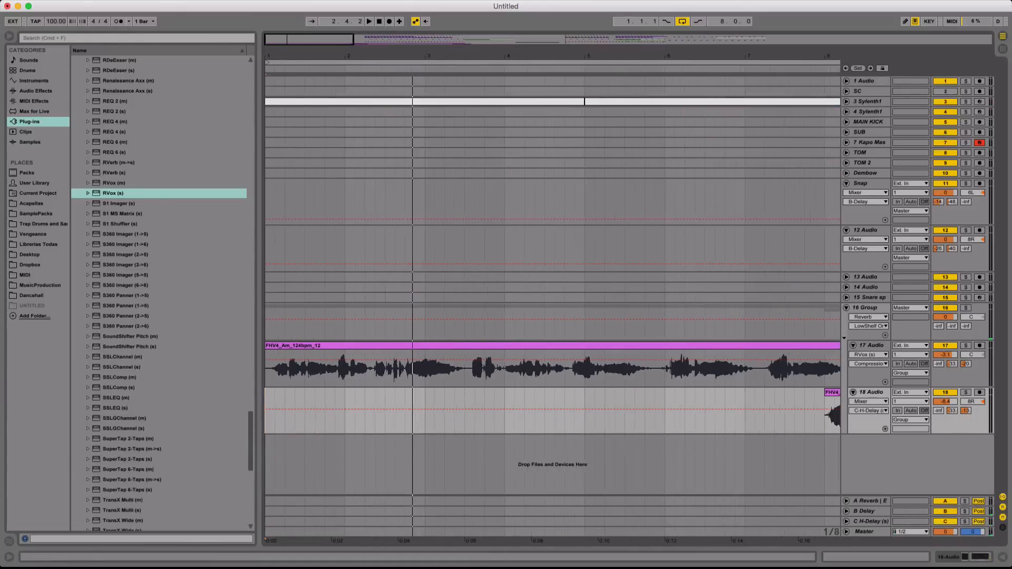
double_click(330, 347)
left_click_drag(372, 78, 134, 493)
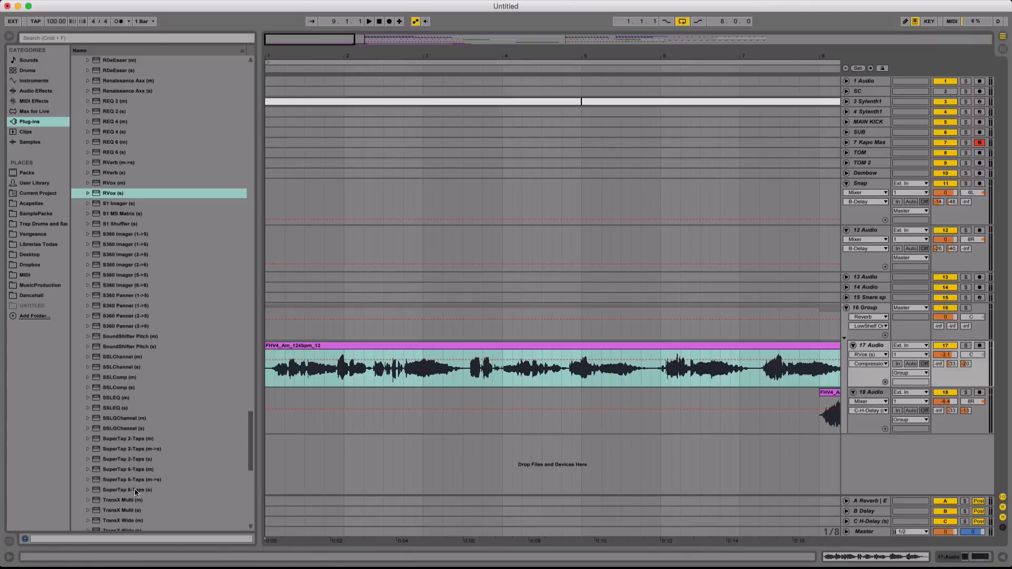
left_click_drag(387, 52, 387, 37)
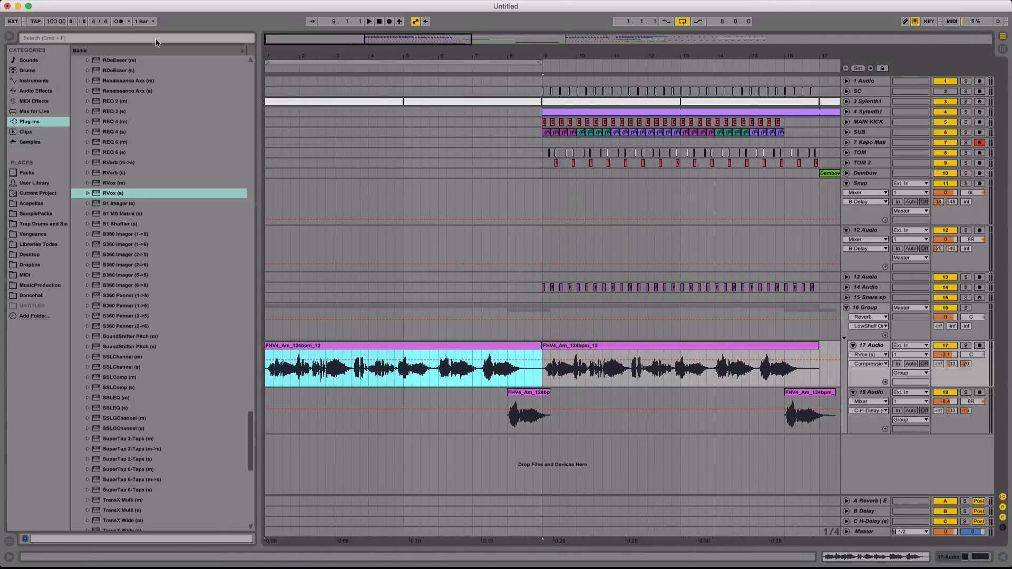
Set the tempo to 124 BPM and turn Warp off and back on for 17 Audio's first clip
left_click(58, 23)
type("124")
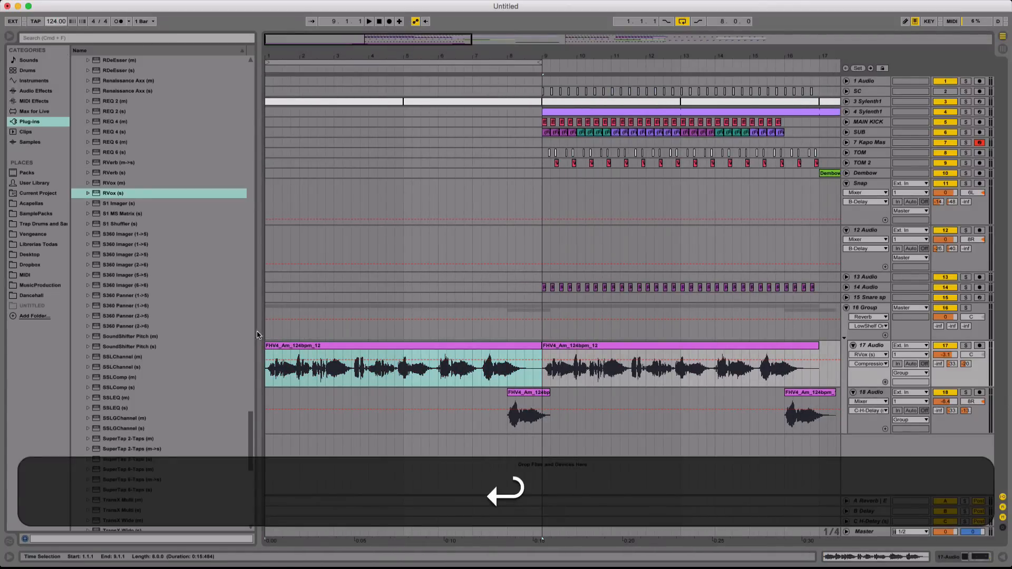
double_click(296, 345)
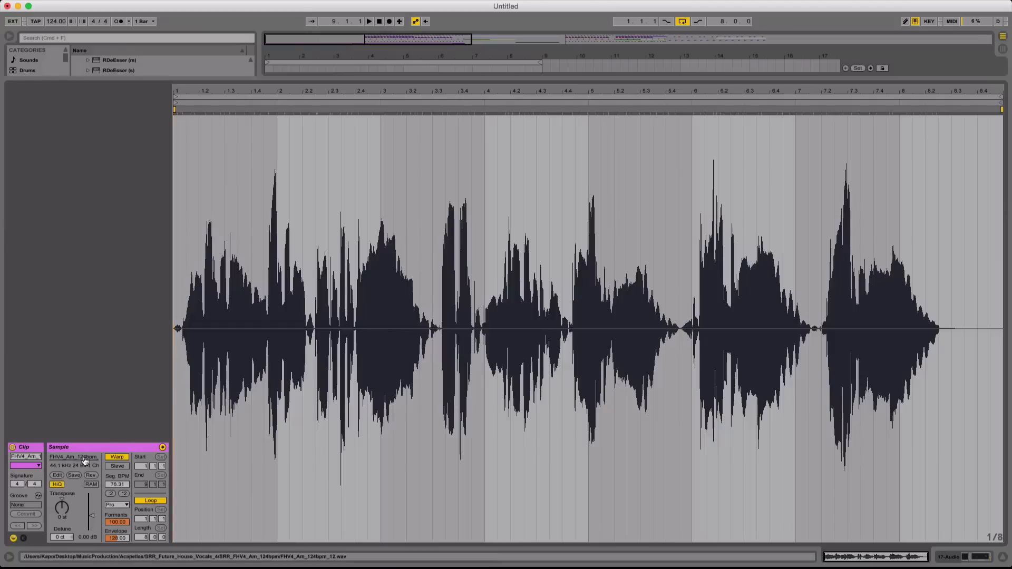
left_click(117, 457)
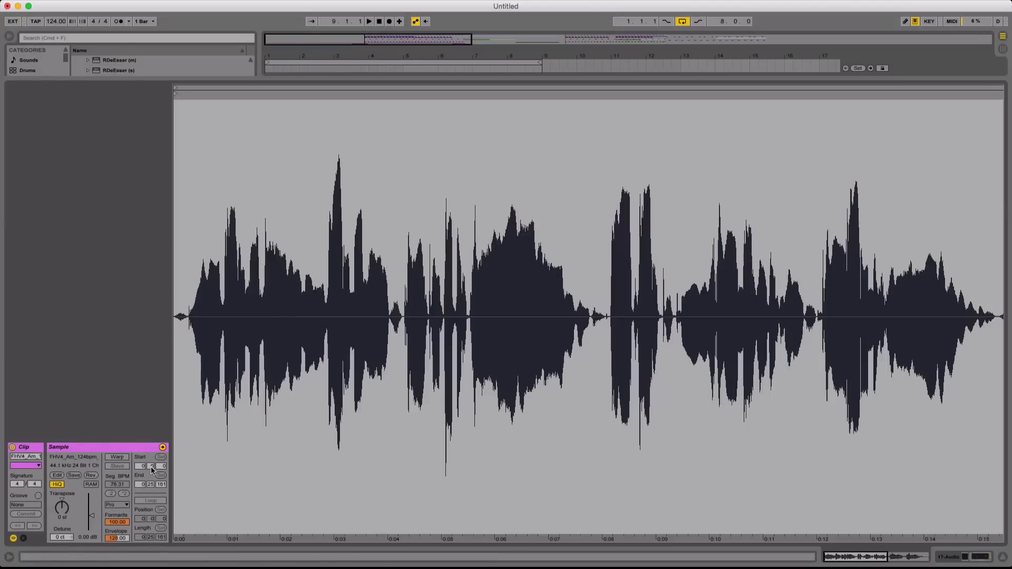
left_click(117, 457)
double_click(373, 76)
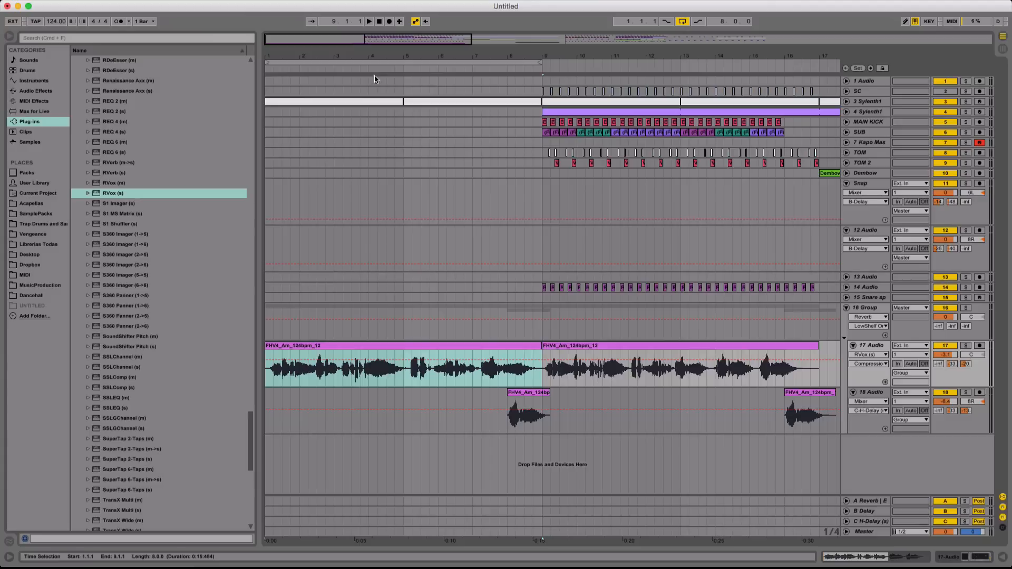
Set the project tempo back to 100 BPM
left_click(55, 21)
type("100")
key("Return")
Insert an audio track below 17 Audio and recolor the first vocal clip turquoise
left_click_drag(384, 42, 384, 17)
key("super+t")
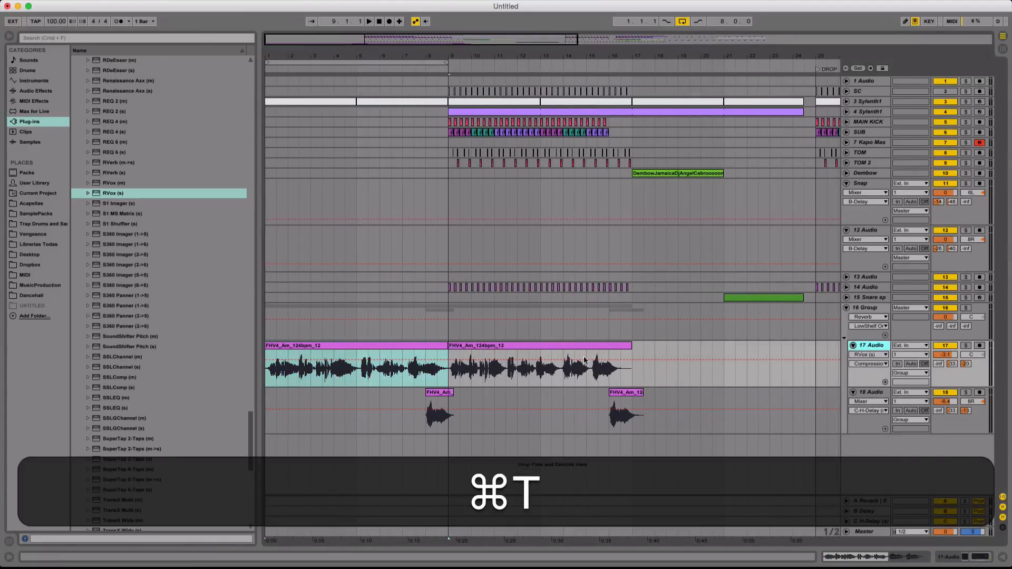
right_click(427, 346)
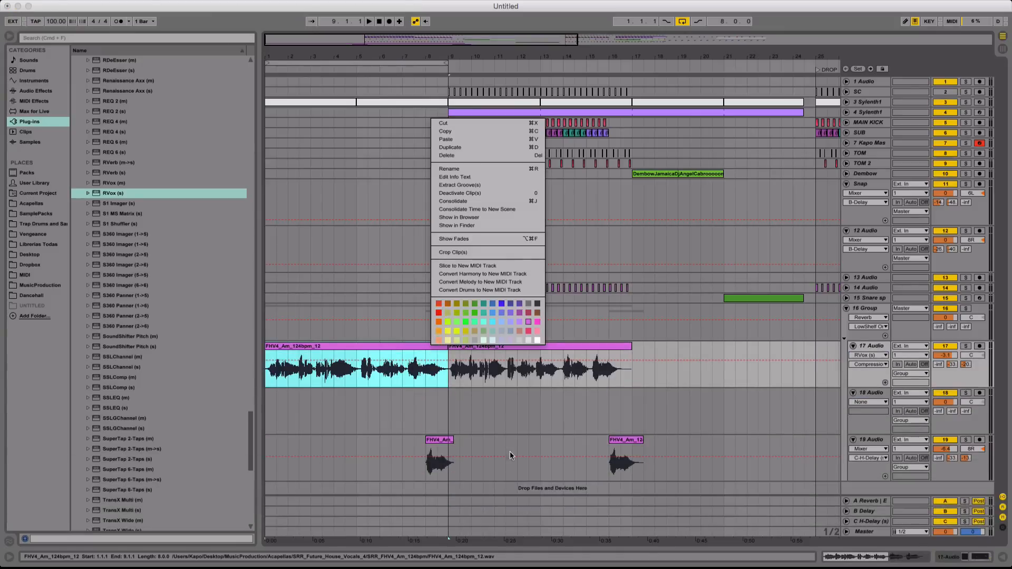
left_click(484, 320)
Copy the turquoise vocal clip to 18 Audio at bar 9 and delete 17 Audio's old clip starting there
left_click_drag(423, 346, 601, 402)
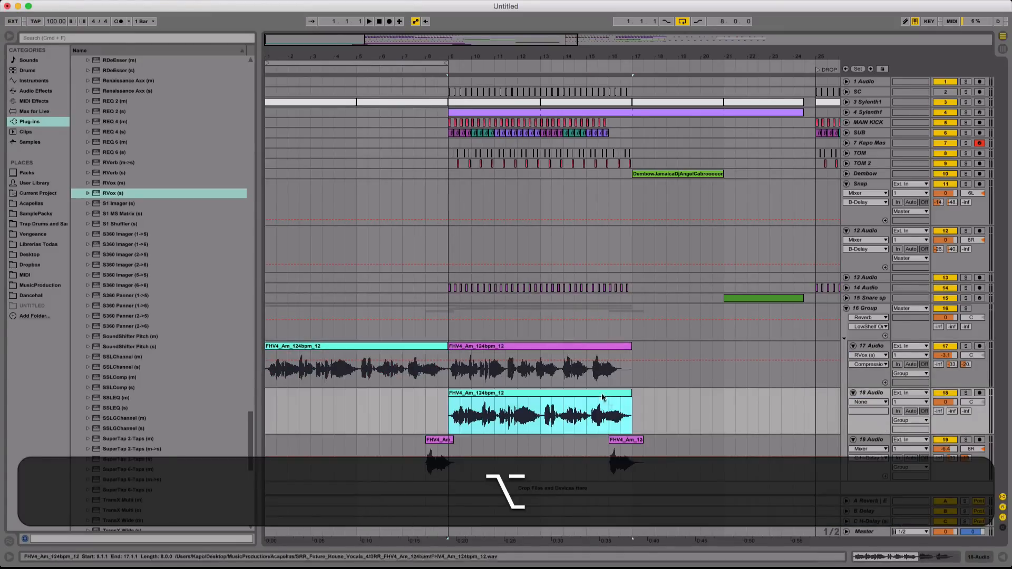
mouse_move(559, 54)
left_mouse_down()
mouse_move(559, 95)
mouse_move(550, 56)
left_mouse_up()
left_click(498, 347)
key("BackSpace")
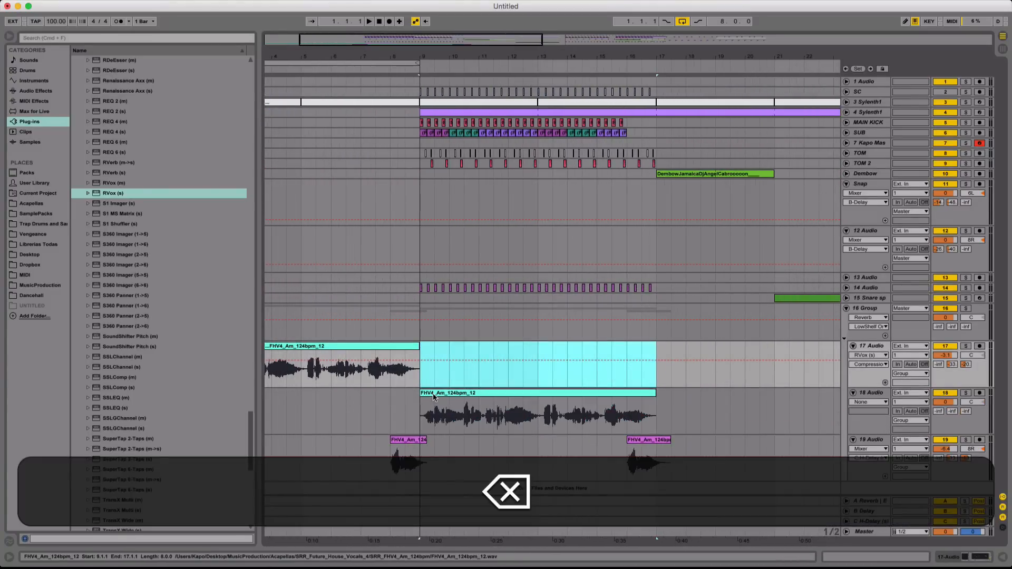
Duplicate the turquoise clip to bar 9 on 17 Audio and remove the 18 Audio copy with its empty track
left_click(439, 394)
key("BackSpace")
left_click(390, 349)
key("super+d")
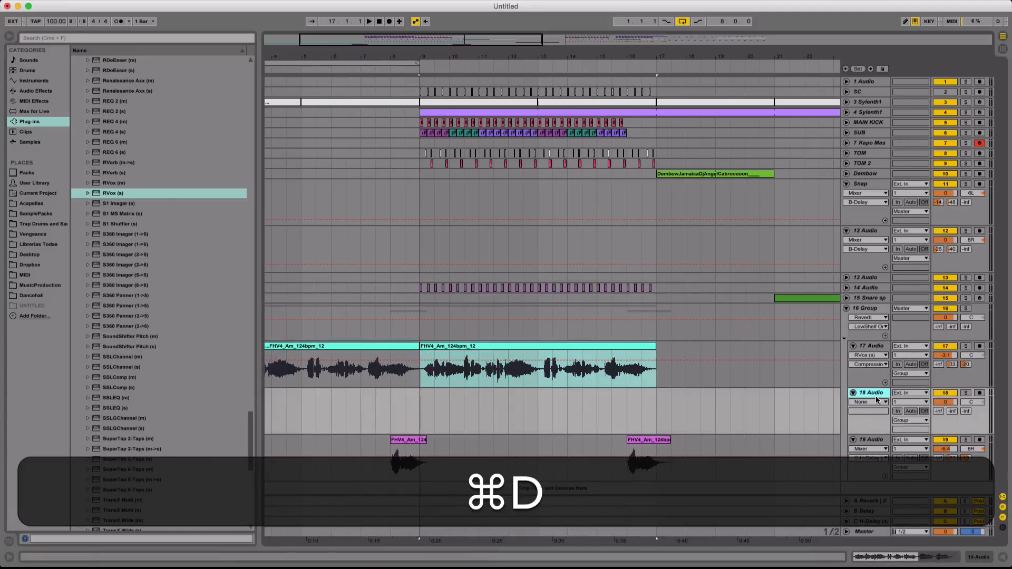
key("super+BackSpace")
Play the arrangement from bar 1 and view the first turquoise vocal clip's waveform and sample settings
left_click(379, 21)
key("space")
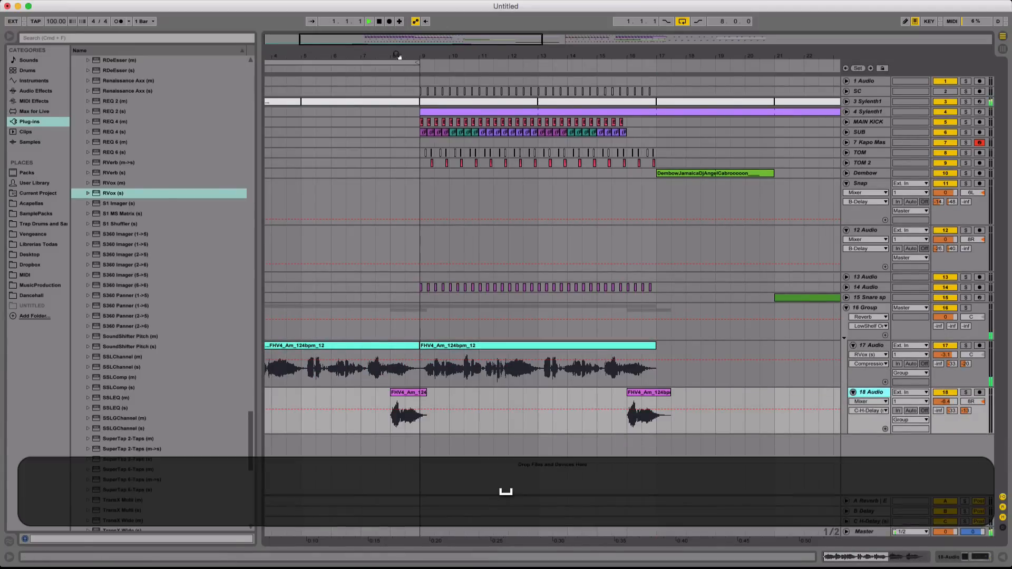
left_click_drag(398, 56, 371, 60)
double_click(318, 347)
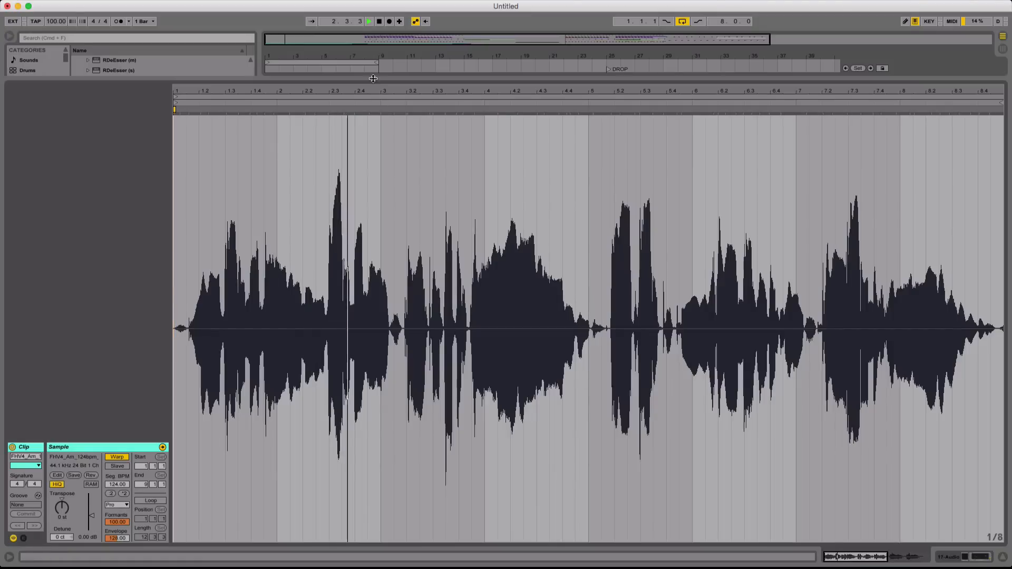
left_click(1003, 557)
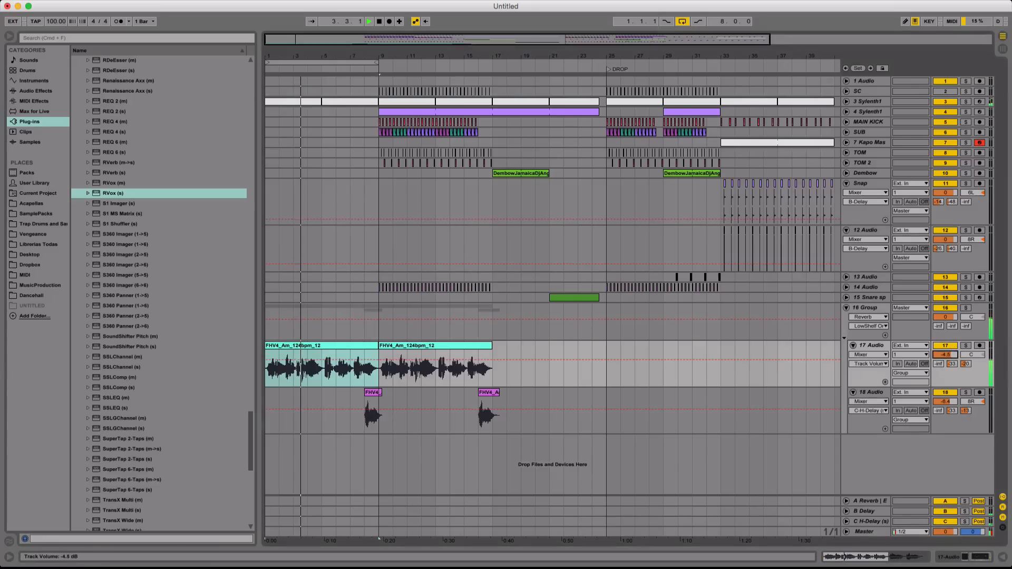
Set 17 Audio's volume to -5.5 dB and replay the intro
left_click_drag(947, 355, 949, 360)
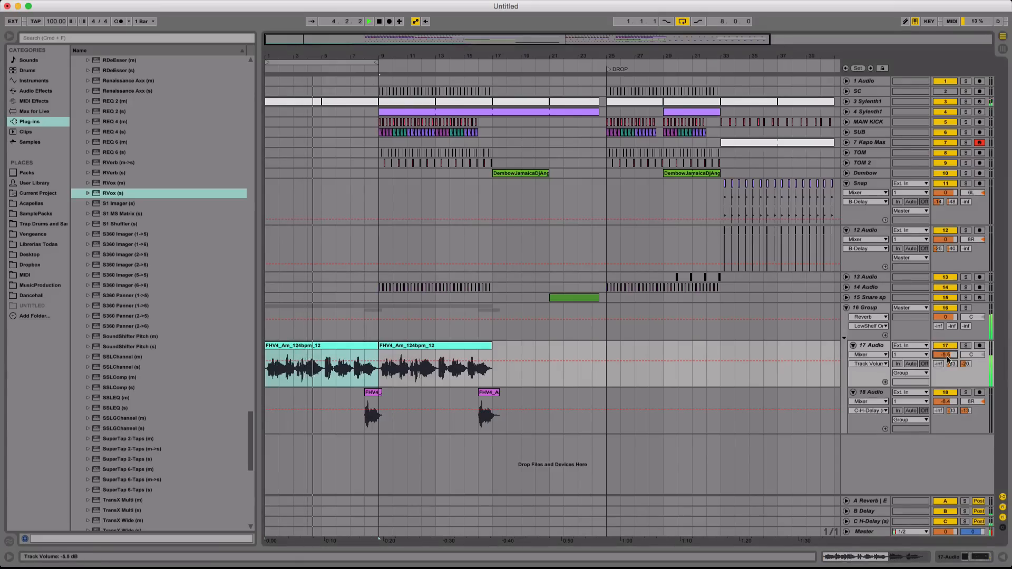
key("space")
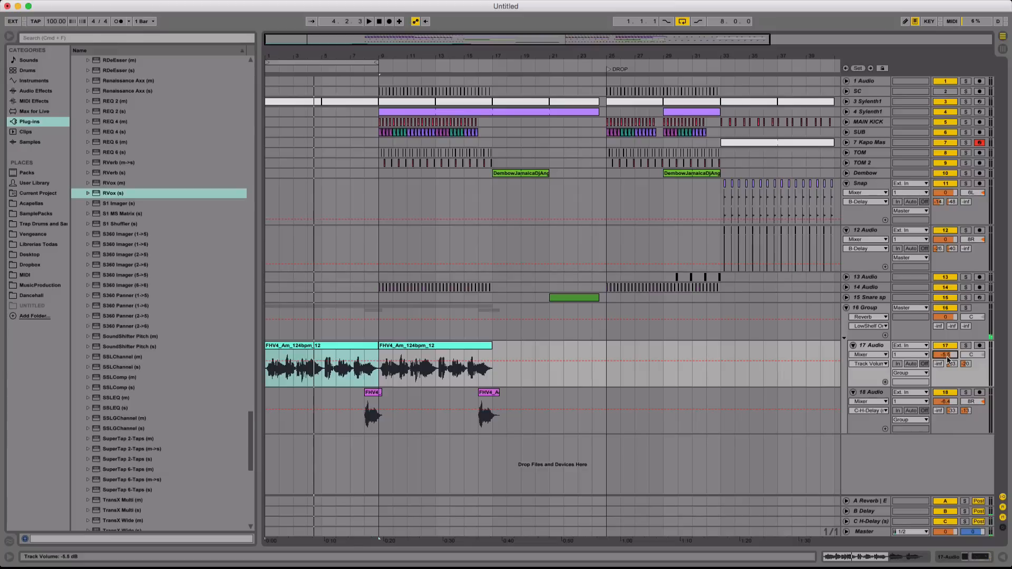
left_click_drag(276, 58, 276, 74)
key("space")
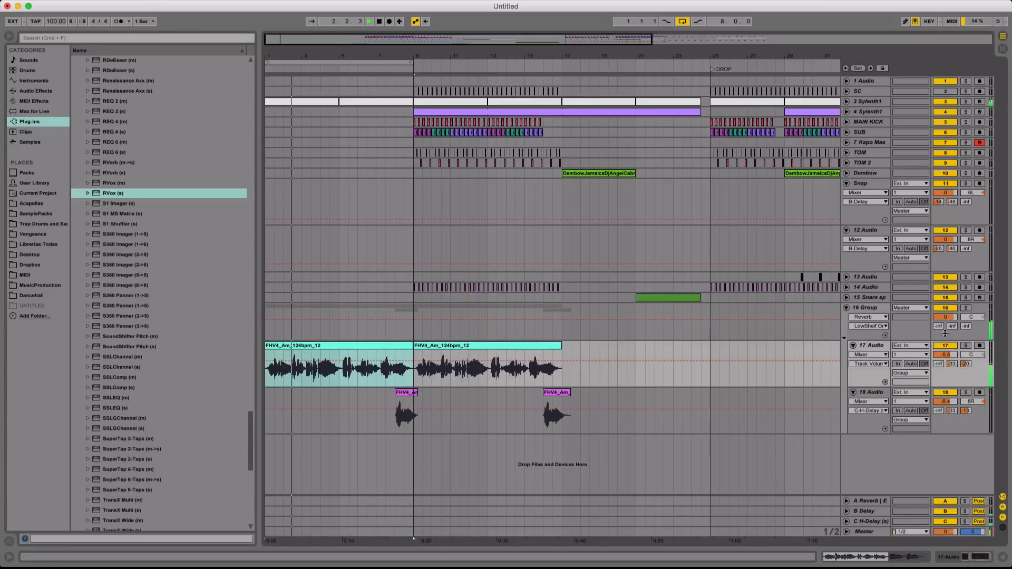
key("space")
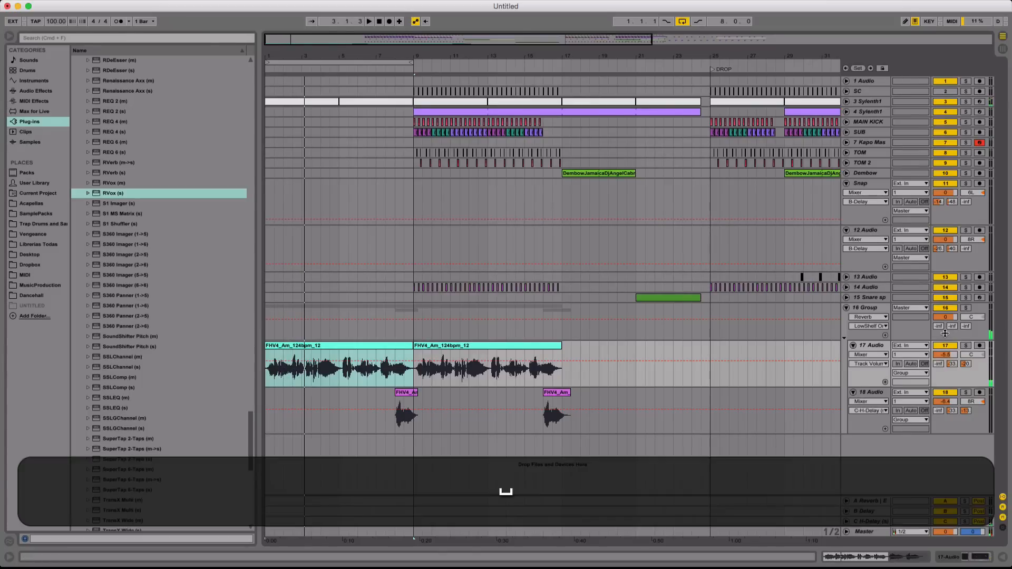
Duplicate the 3 Sylenth1 track and solo the copy, 4 Sylenth1
left_click(876, 102)
key("super+d")
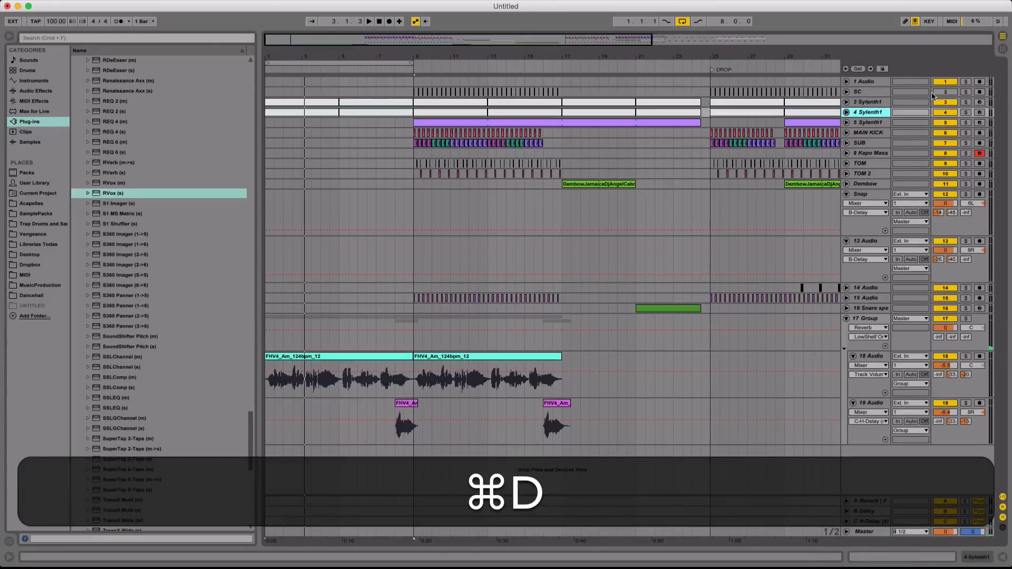
left_click(966, 112)
Unfold the 4 Sylenth1 track, show its devices and recolour its first clip magenta
left_click(847, 112)
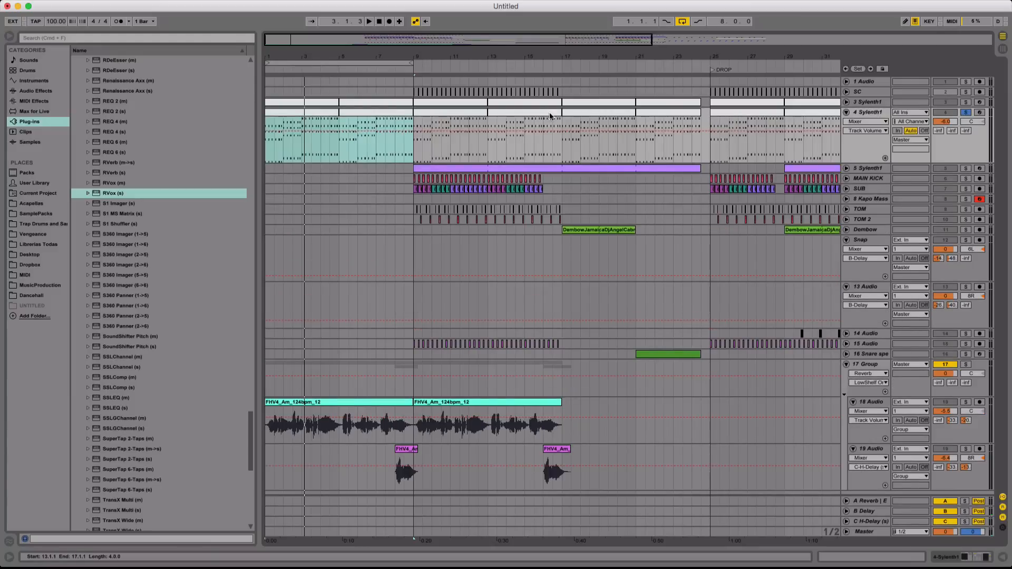
double_click(880, 112)
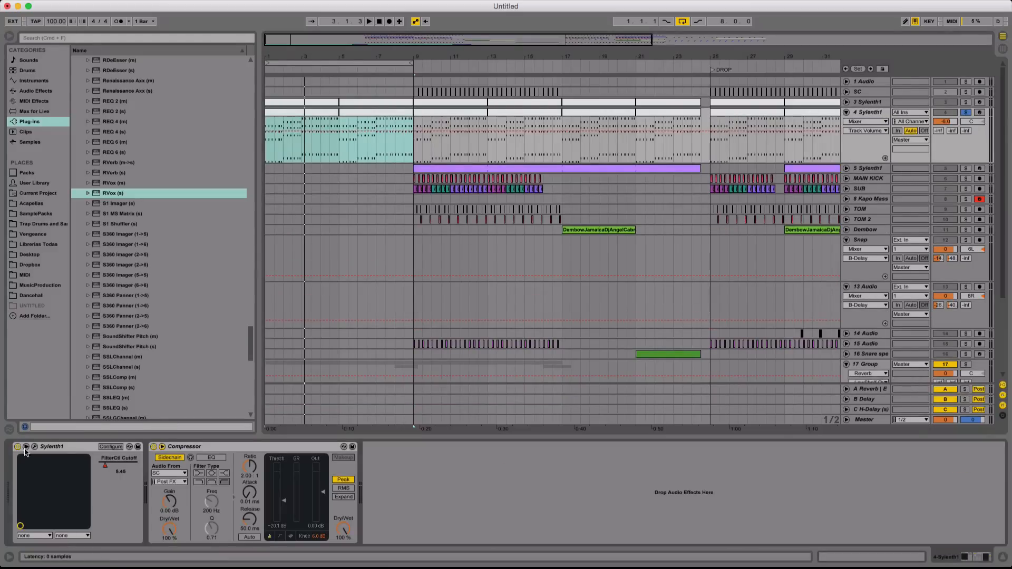
right_click(322, 112)
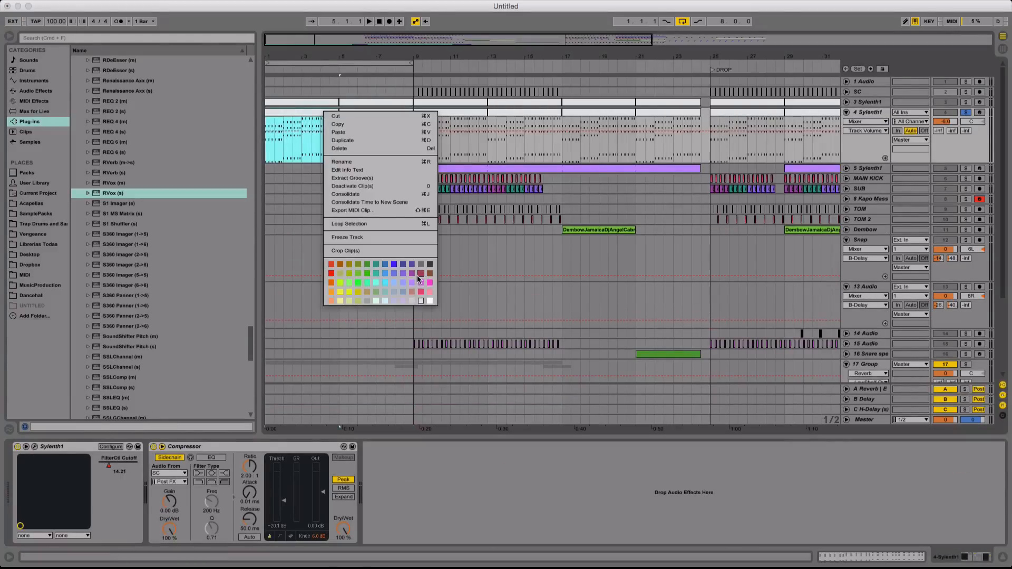
left_click(419, 274)
Transpose all notes of the magenta clip on 4 Sylenth1 down one octave and play it from bar 1
double_click(289, 113)
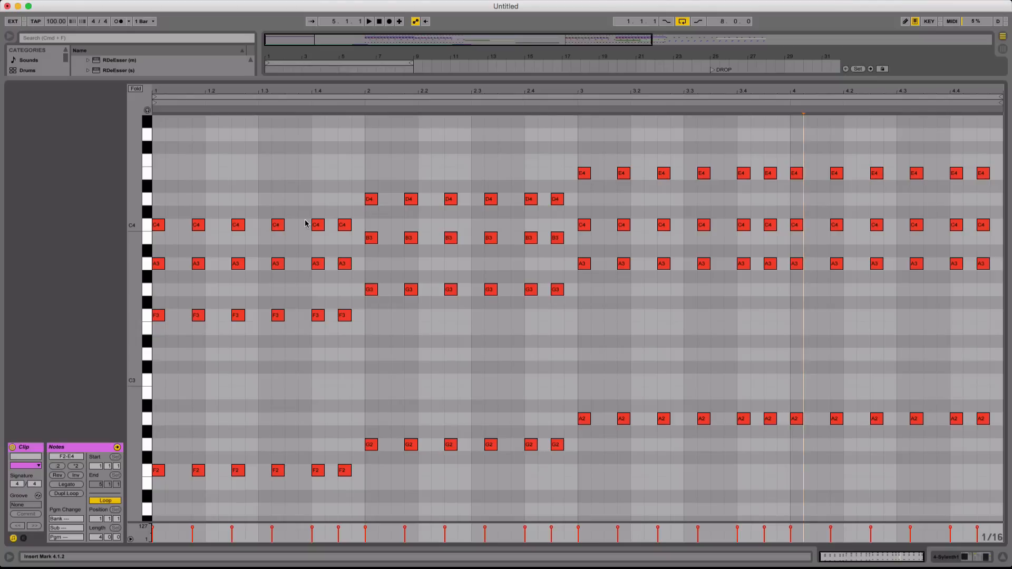
key("super+a")
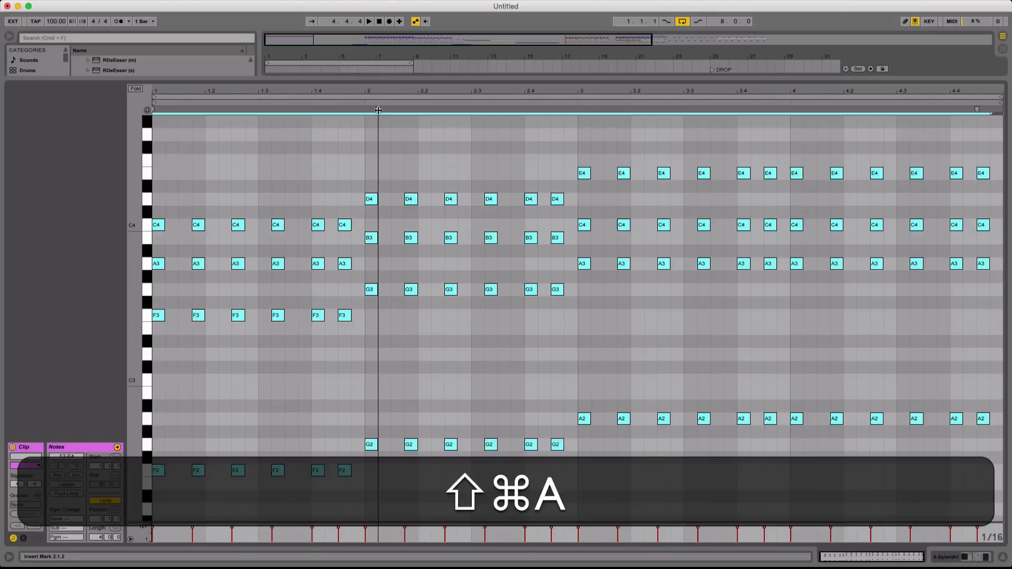
key("shift+Down")
key("space")
double_click(386, 78)
left_click(386, 79)
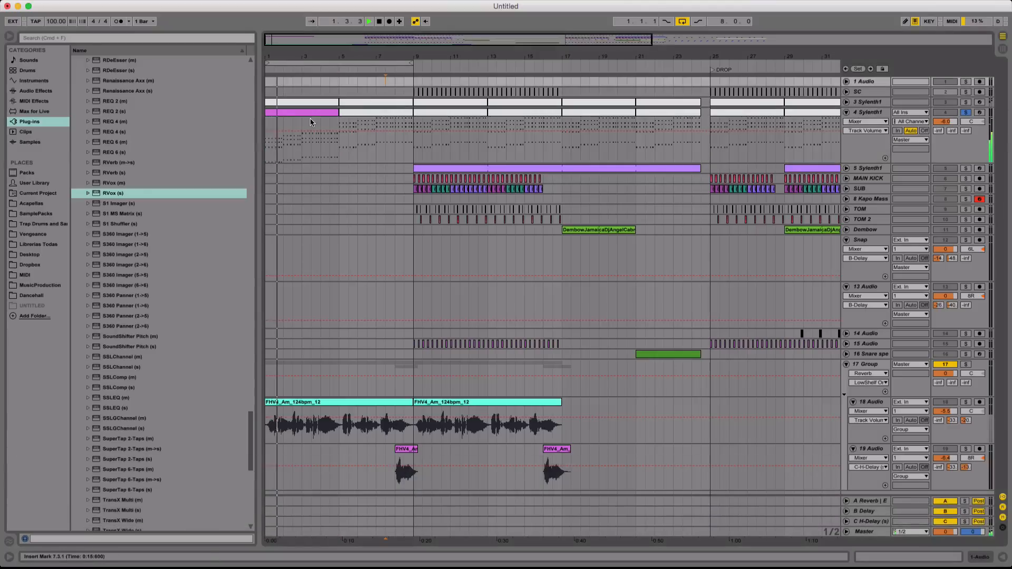
Browse the Sylenth1 presets on 4 Sylenth1 during playback and load 060: VANDALISM_Pluck_Generation
left_click(311, 113)
double_click(887, 112)
key("space")
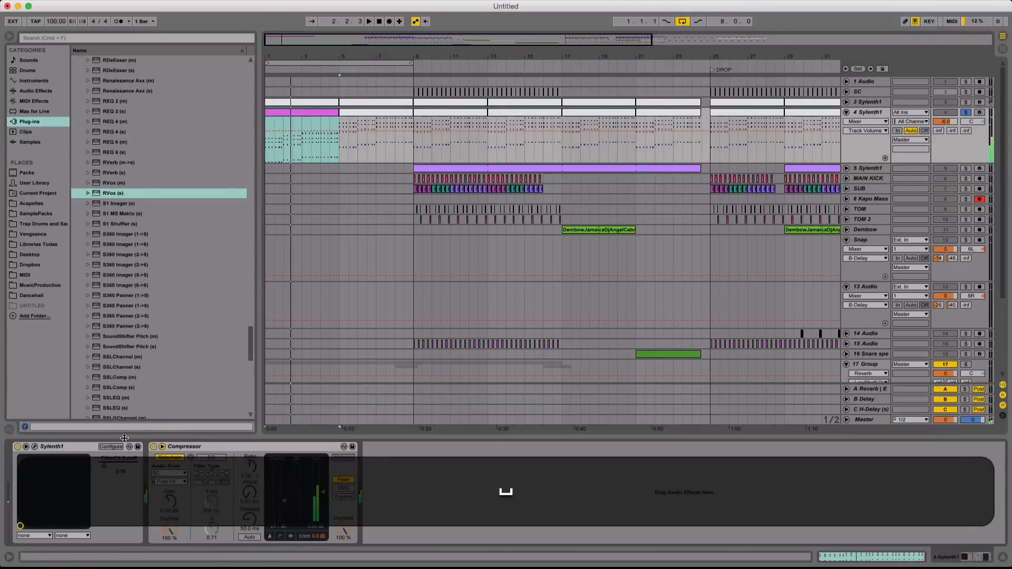
left_click(34, 446)
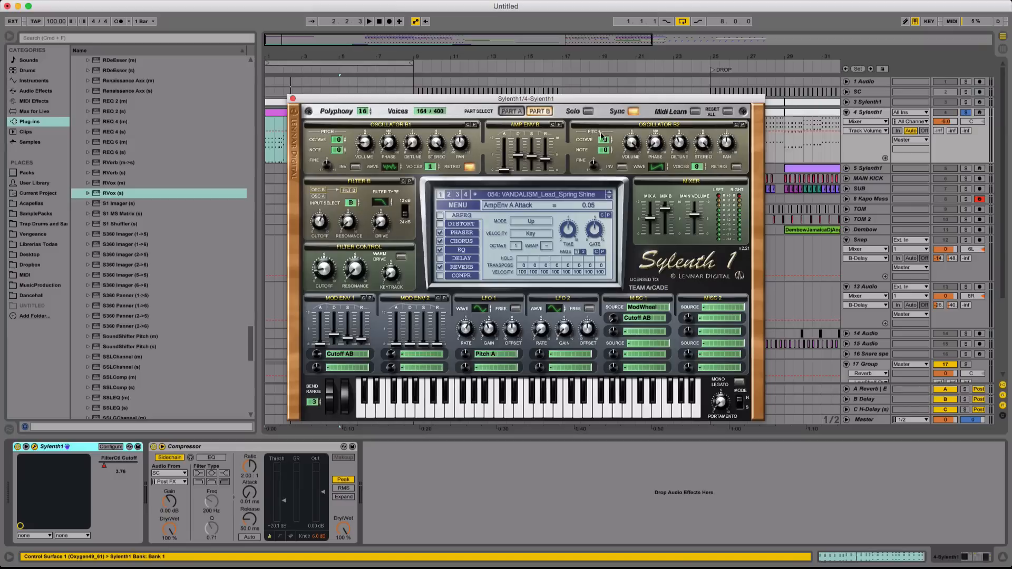
left_click(609, 198)
key("space")
left_click(609, 198)
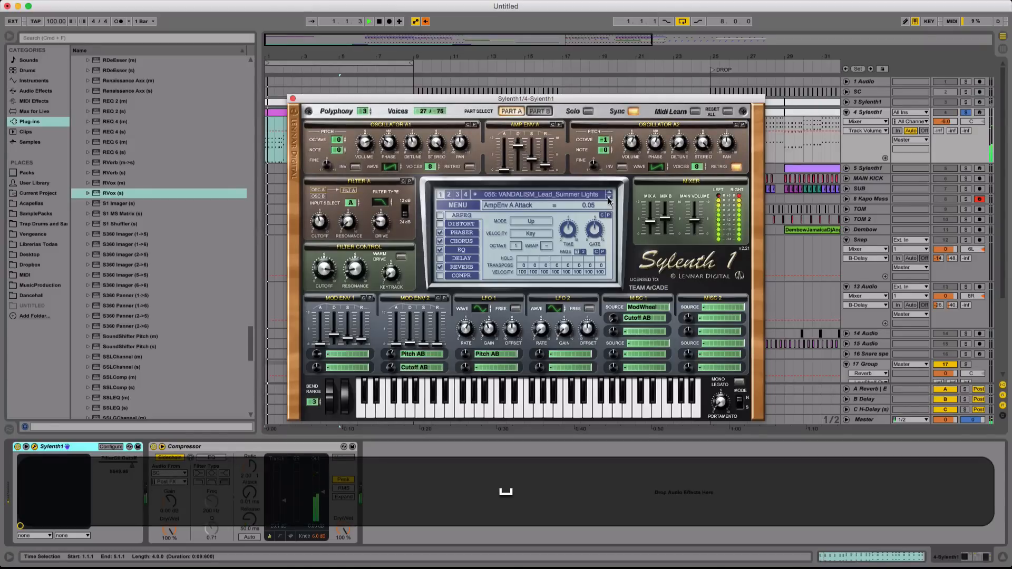
left_click(609, 199)
left_click(610, 198)
left_click(609, 198)
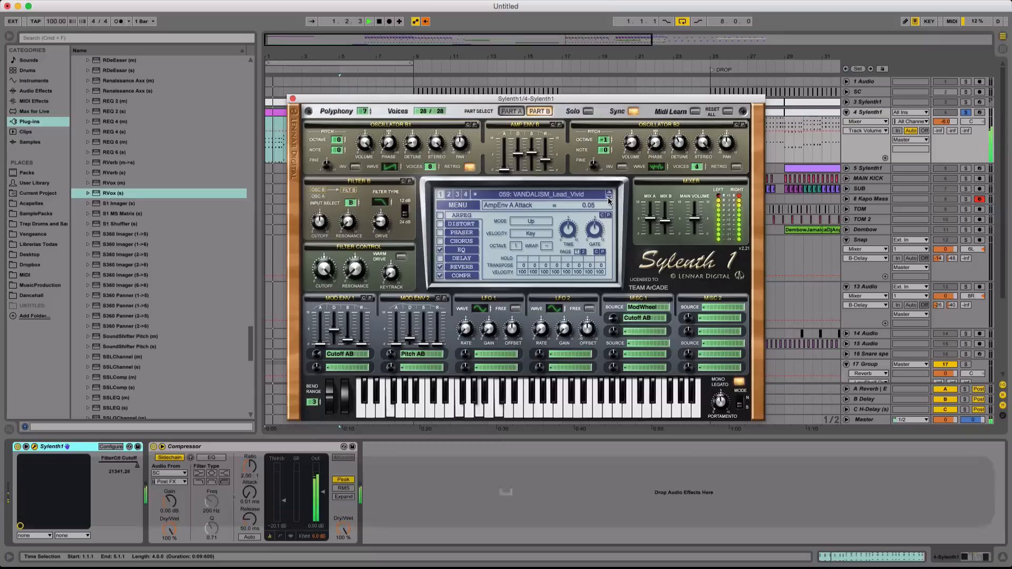
left_click(609, 198)
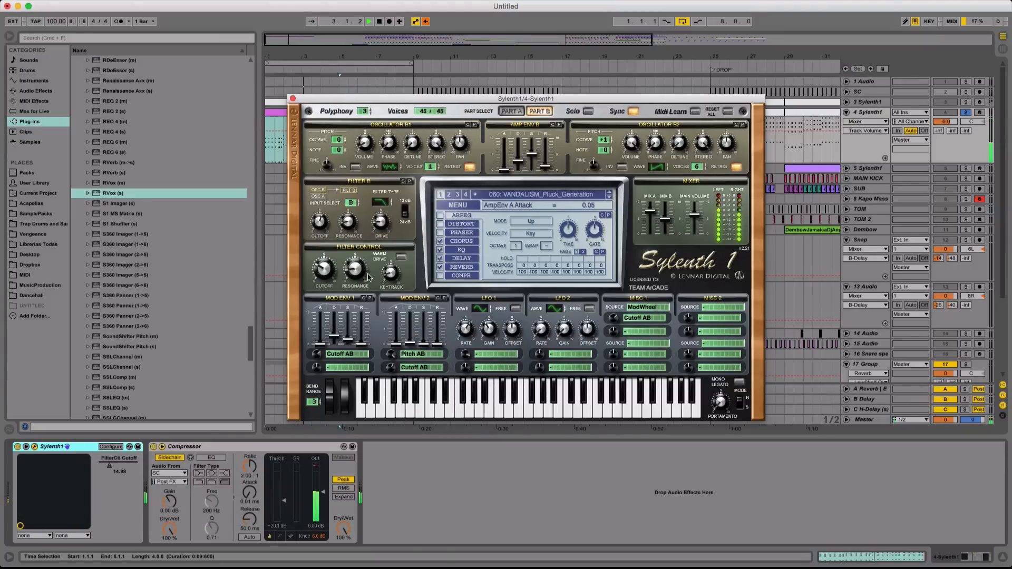
Set Sylenth1's filter cutoff to 29.10 Hz, the Mod Env 1 cutoff amount to 1.81 and the Amp Env B decay to 10.00
left_click_drag(338, 273, 330, 264)
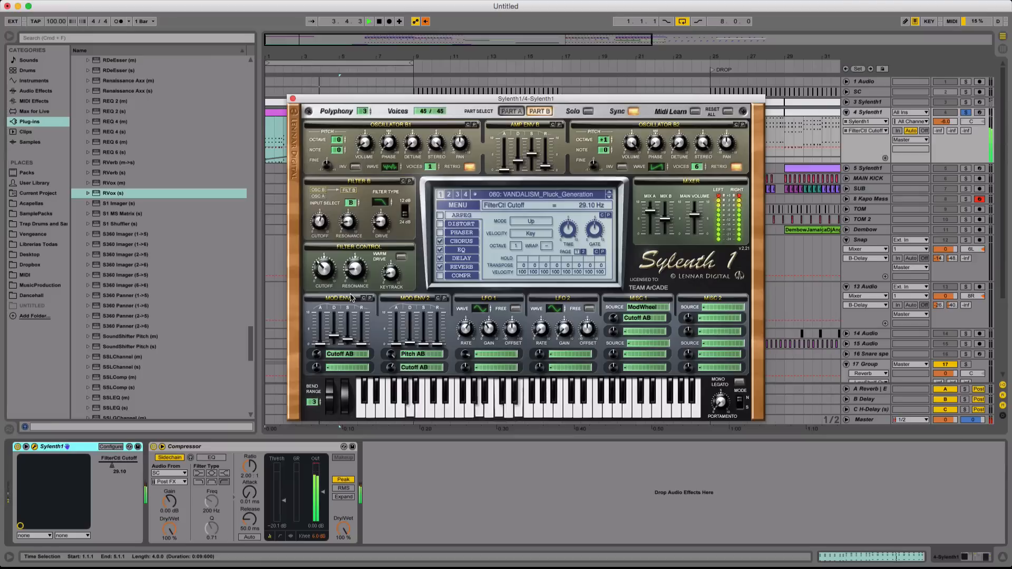
key("space")
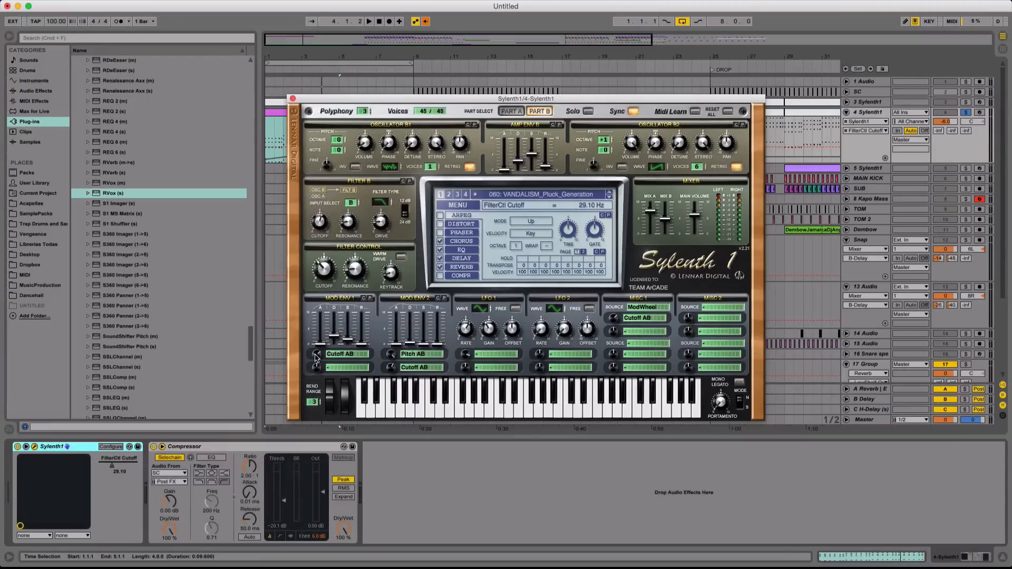
key("space")
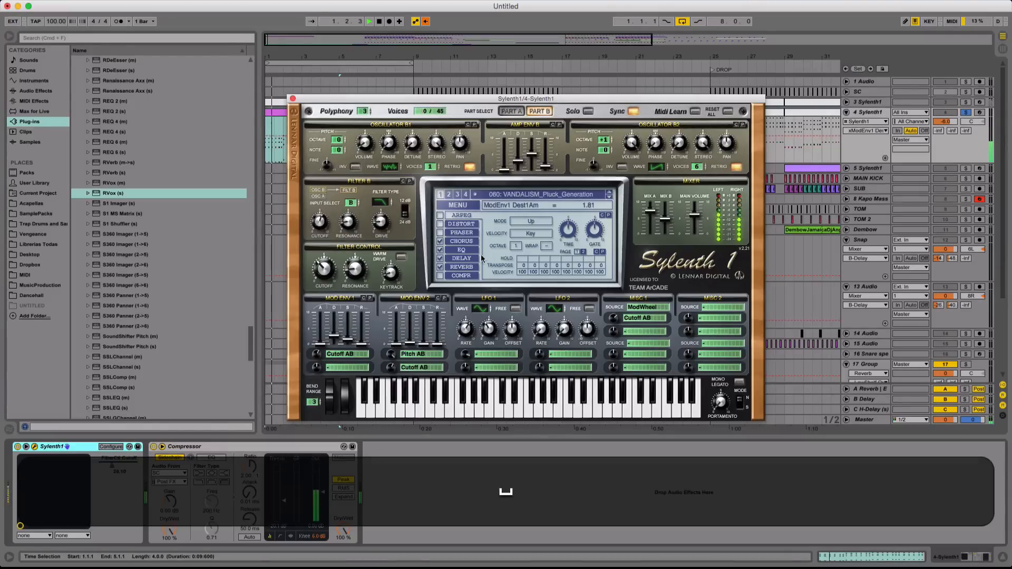
left_click(531, 156)
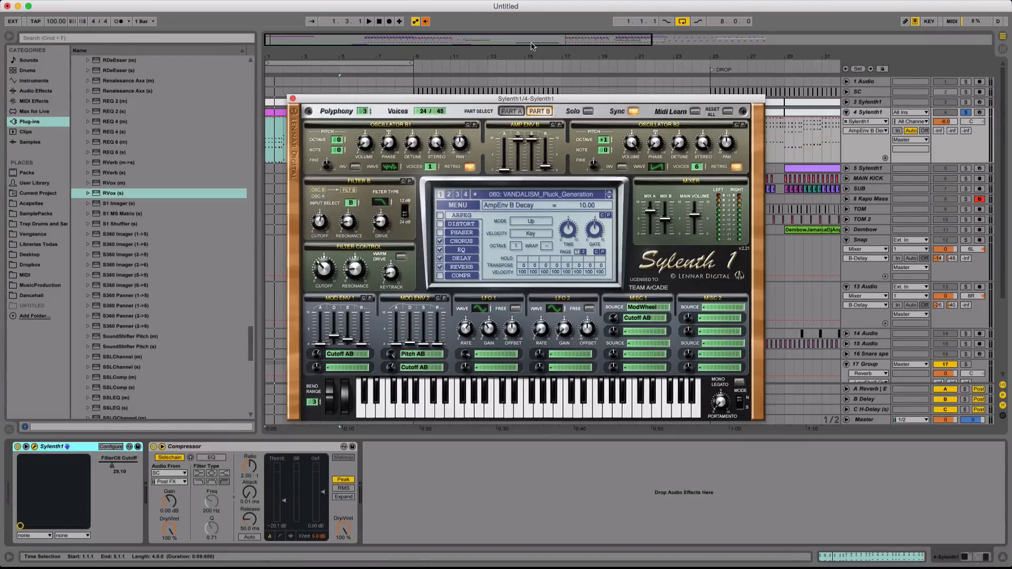
key("space")
Lower the Sylenth1 delay's dry/wet to 18.57 % and replay the sound
left_click(462, 258)
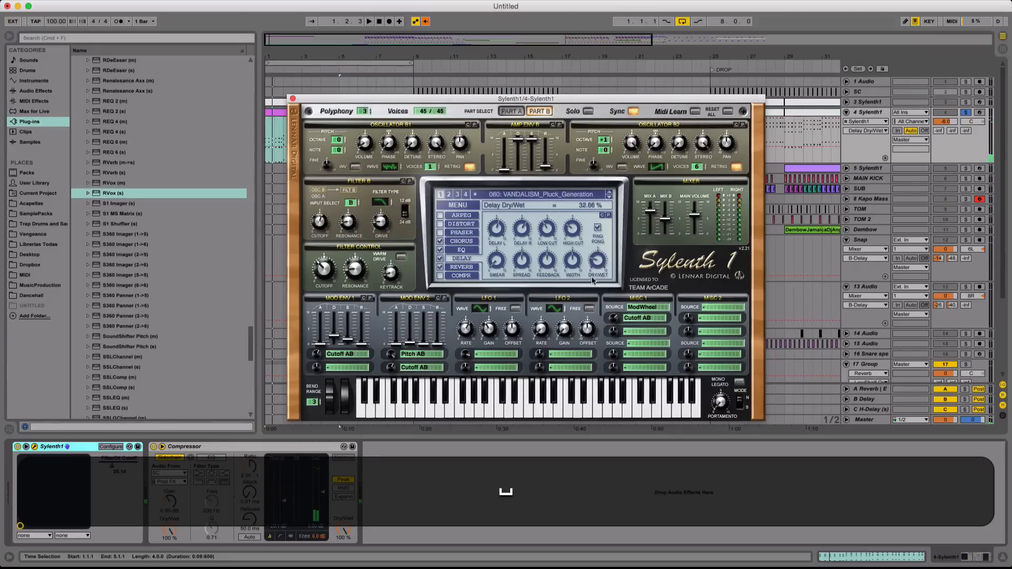
left_click_drag(592, 278, 592, 283)
key("space")
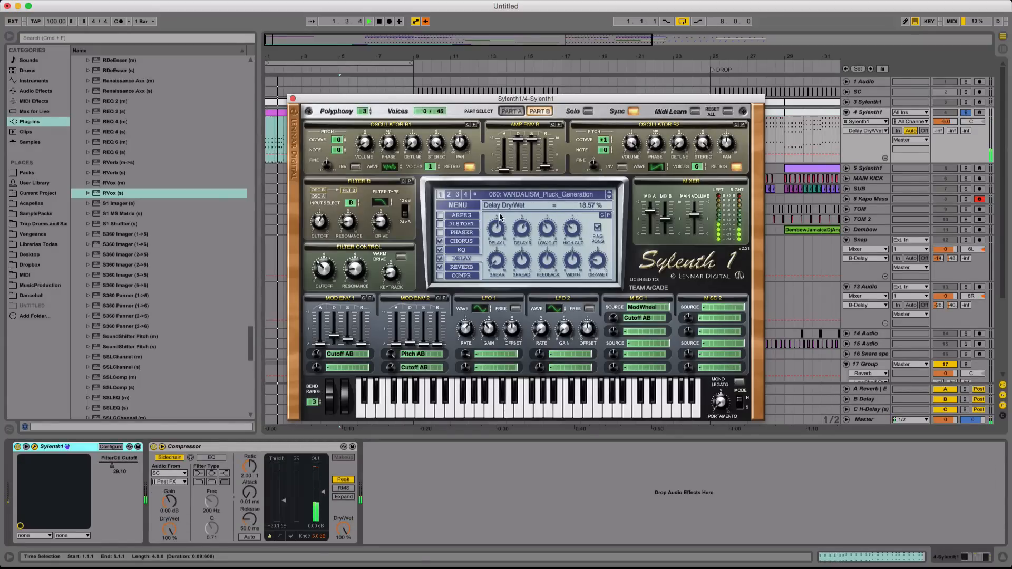
key("space")
Set Sylenth1's Mod Env 2 pitch amount to 1.52, switch off its EQ effect and close the plug-in window
left_click(391, 353)
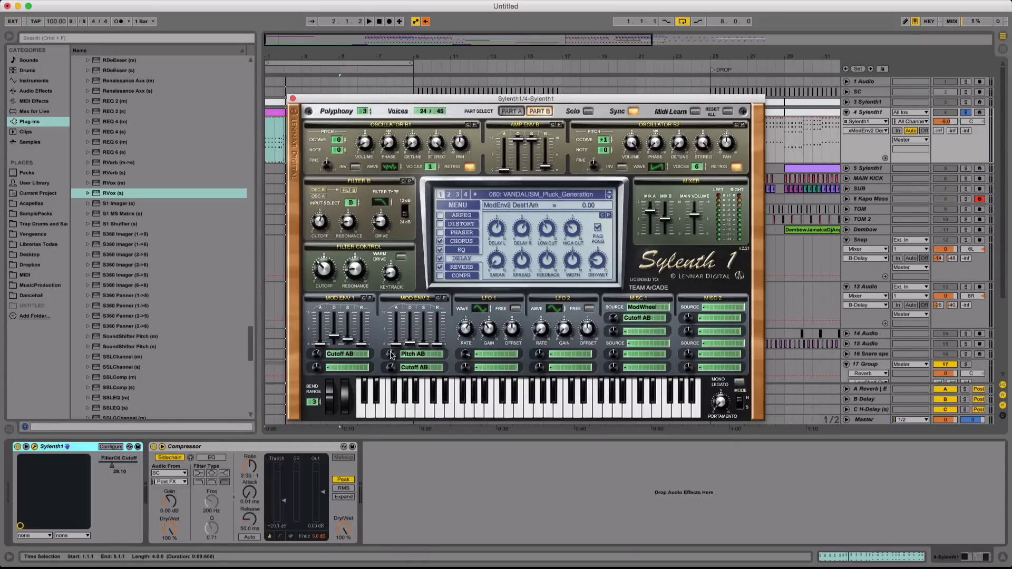
key("space")
mouse_move(391, 354)
left_mouse_down()
mouse_move(394, 336)
mouse_move(393, 358)
left_mouse_up()
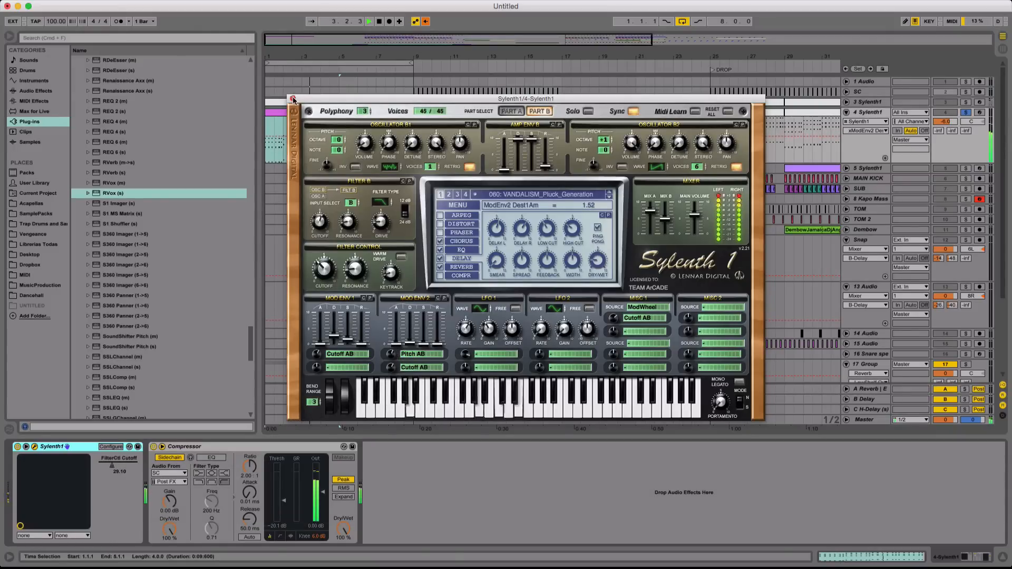
left_click(440, 250)
left_click(293, 99)
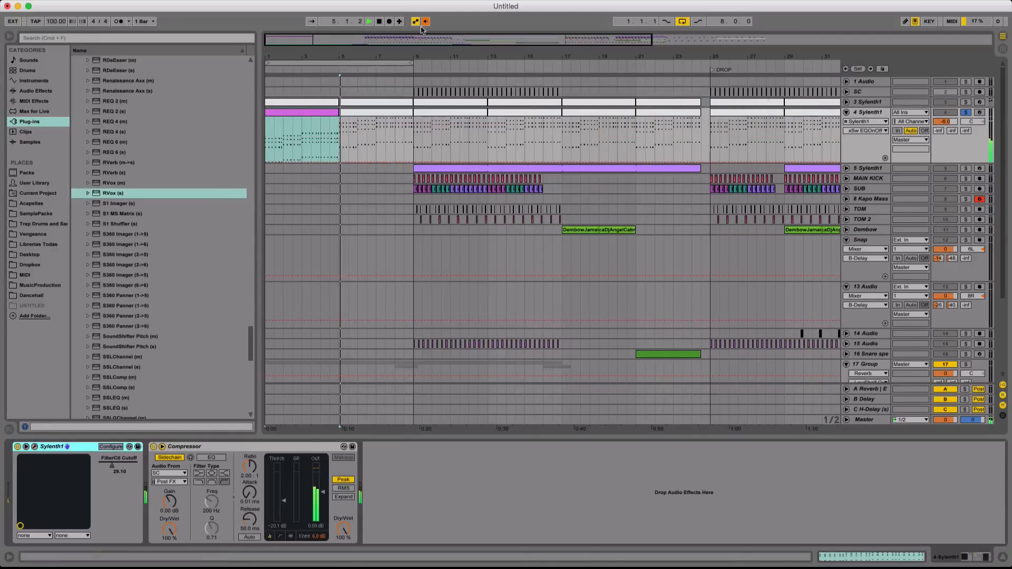
Replay 4 Sylenth1 from bar 1 with automation restored and show its FilterCtl Cutoff automation
key("space")
key("space")
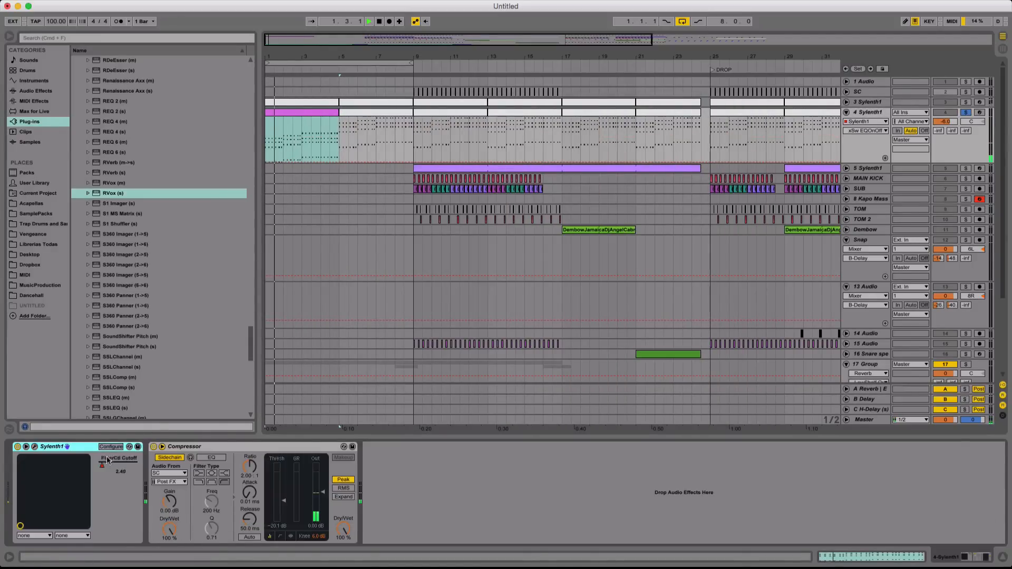
left_click(119, 465)
left_click_drag(296, 156, 296, 151)
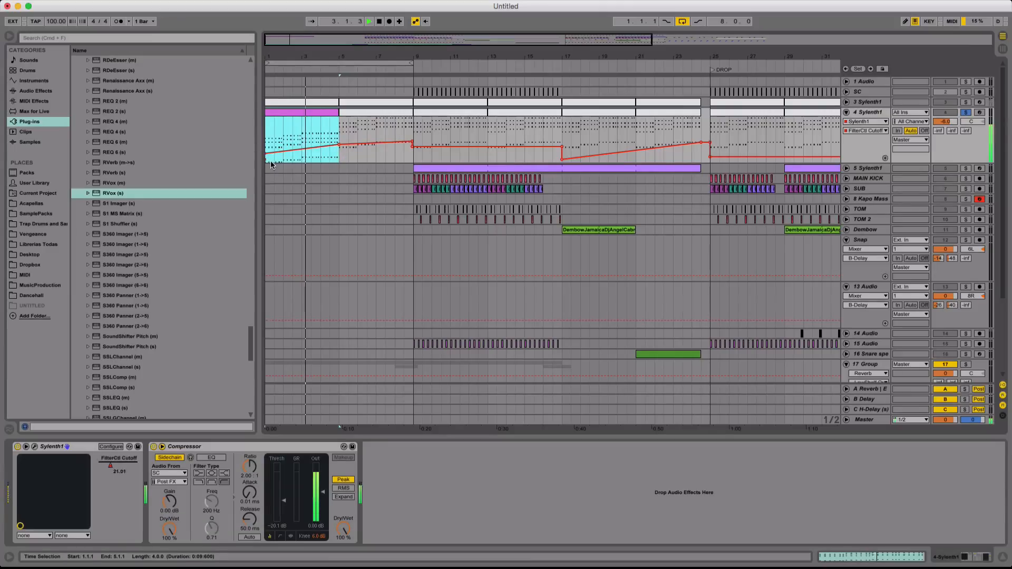
Transpose all notes of the magenta clip down another octave and replay it from bar 1
double_click(279, 147)
key("super+a")
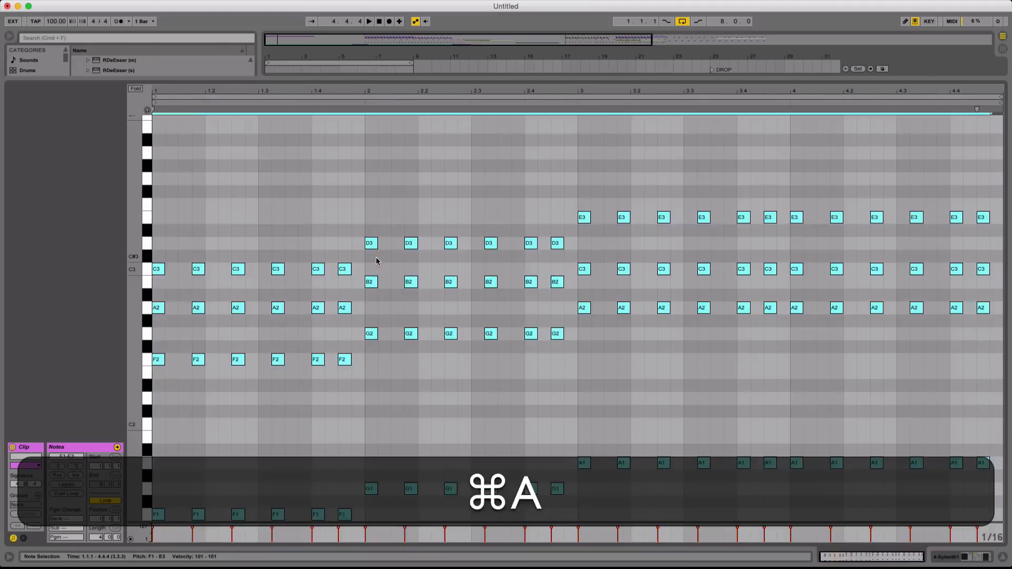
key("shift+super+Down")
key("shift+space")
key("space")
left_click(432, 78)
key("space")
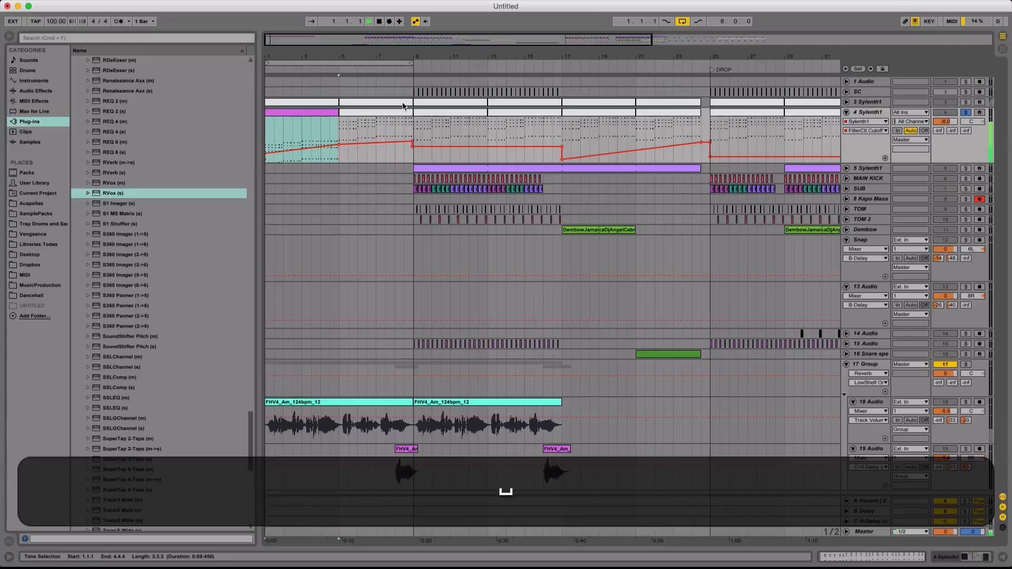
key("space")
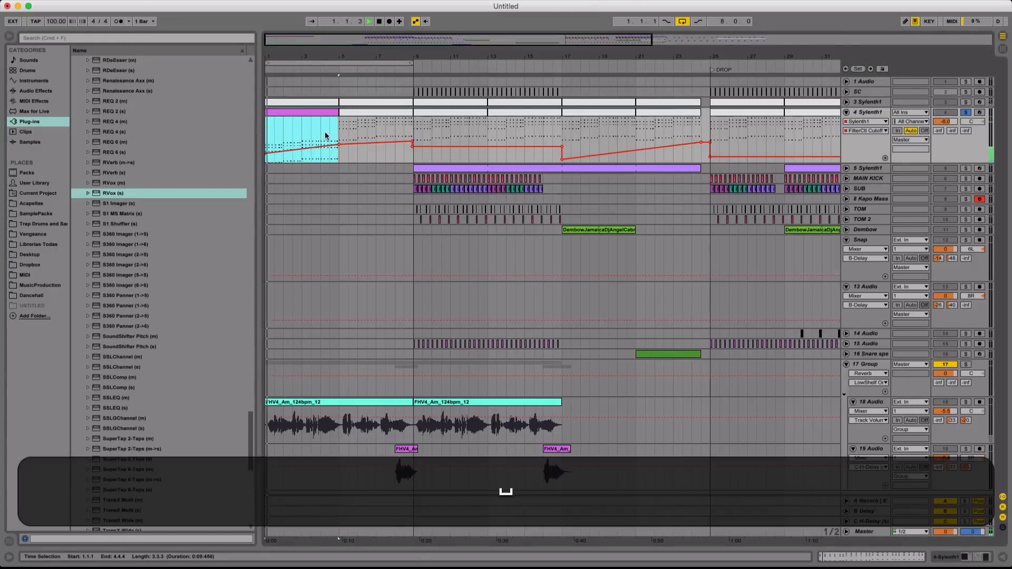
Extend the magenta clip on 4 Sylenth1 over the track's white clips up to bar 41
left_click_drag(338, 112, 701, 121)
left_click_drag(699, 50, 699, 37)
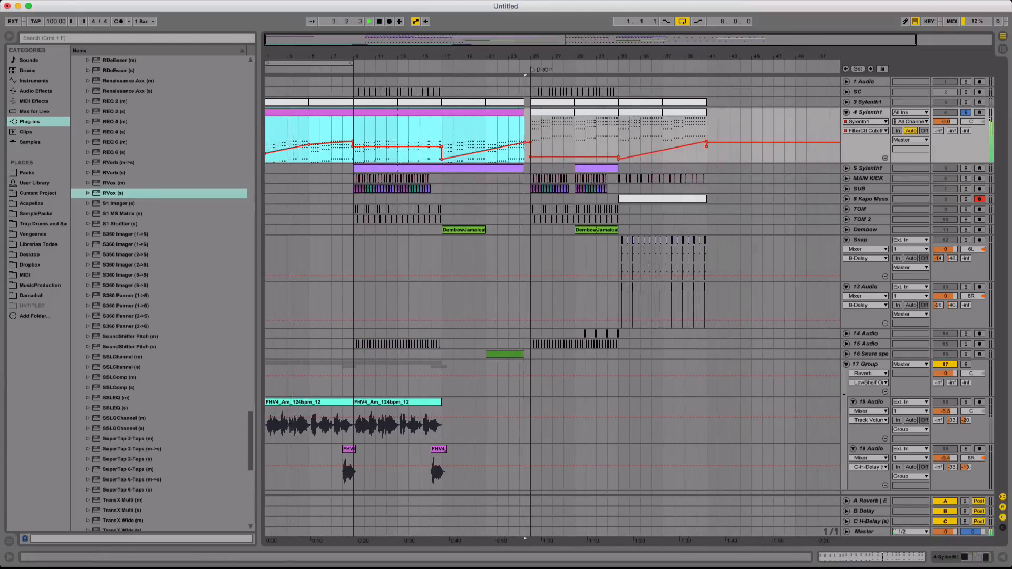
left_click(524, 103)
left_click(522, 112)
left_click_drag(522, 112, 707, 113)
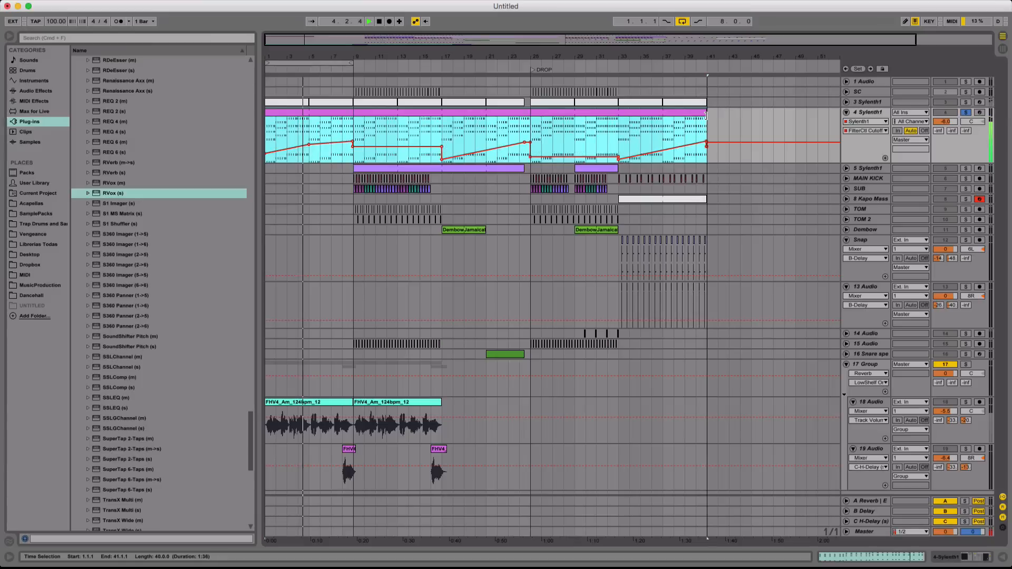
Delete the part of the magenta clip in the short gap just before the DROP marker
left_click(570, 141)
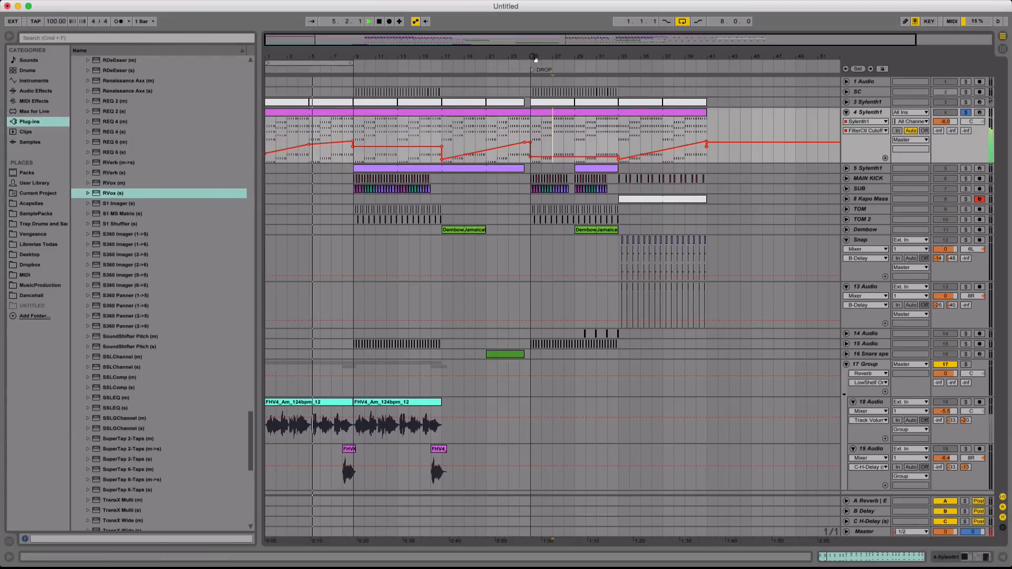
left_click_drag(531, 57, 531, 85)
left_click_drag(519, 126, 530, 128)
key("BackSpace")
left_click_drag(537, 57, 536, 37)
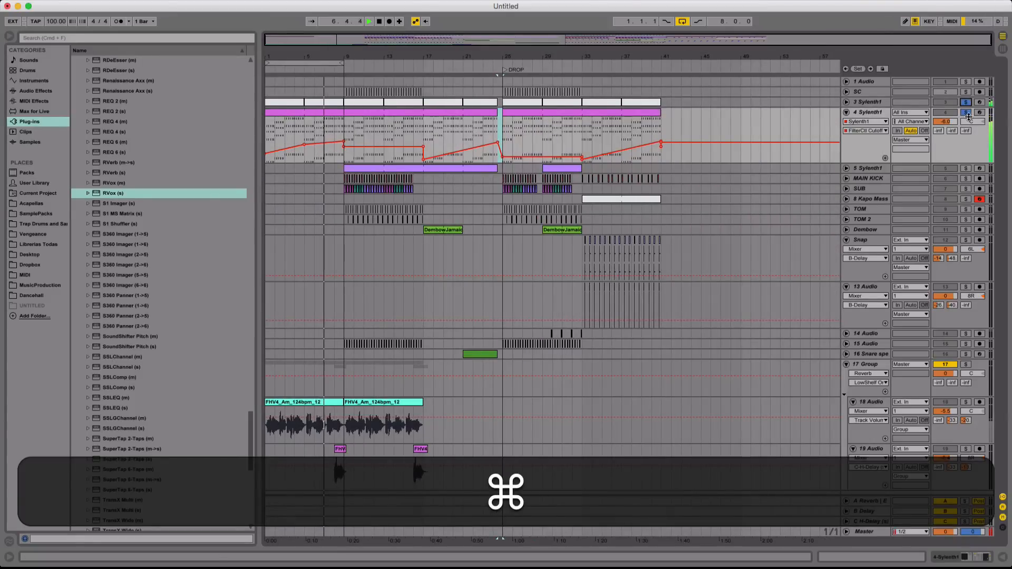
Clear the solo on the synth tracks, stop playback and return to the start of the arrangement
left_click(966, 112)
left_click(380, 21)
left_click(380, 22)
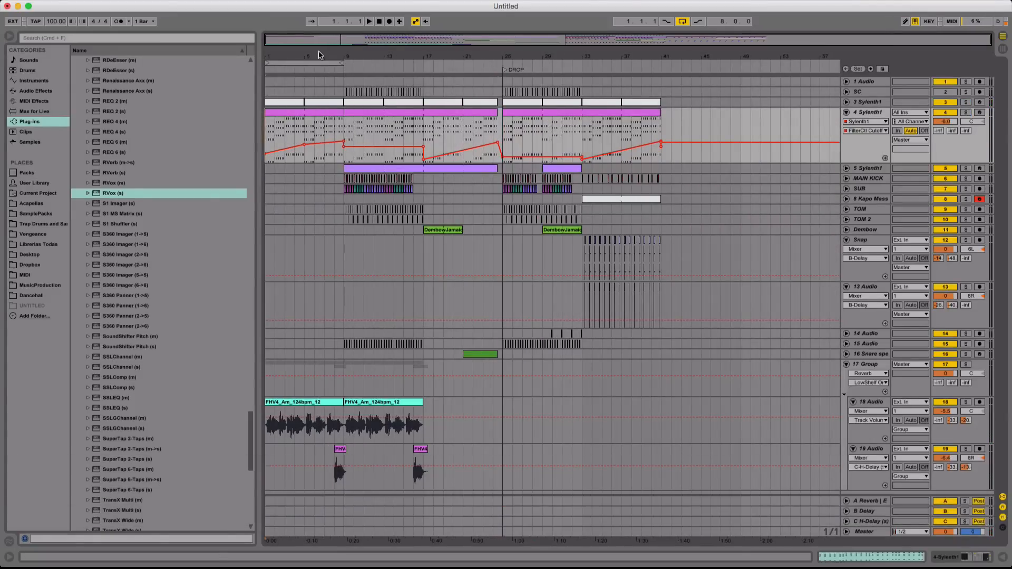
left_click_drag(270, 61, 413, 124)
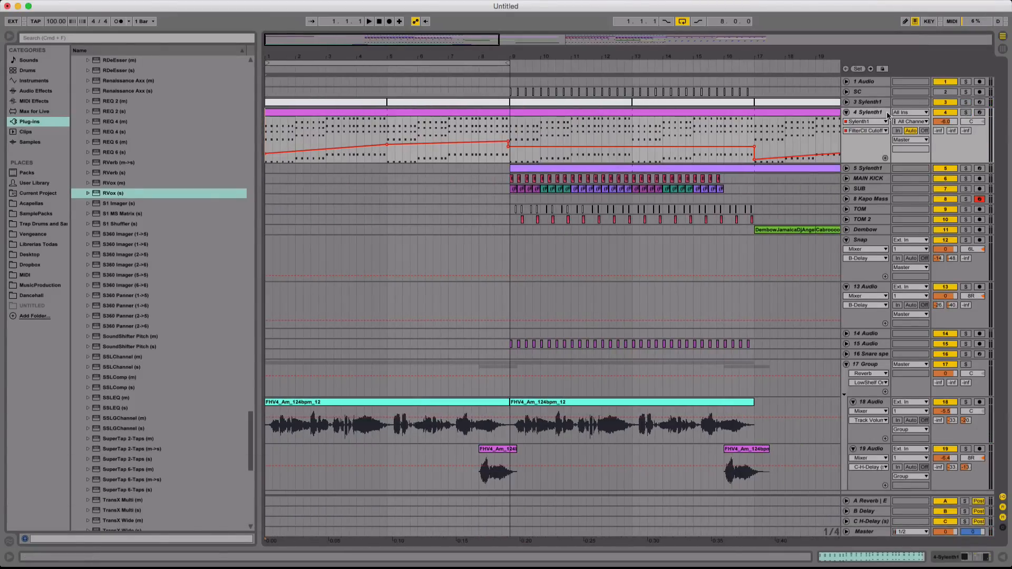
Unfold 3 Sylenth1, play it soloed together with 4 Sylenth1 from bar 1, and select 4 Sylenth1
left_click(847, 102)
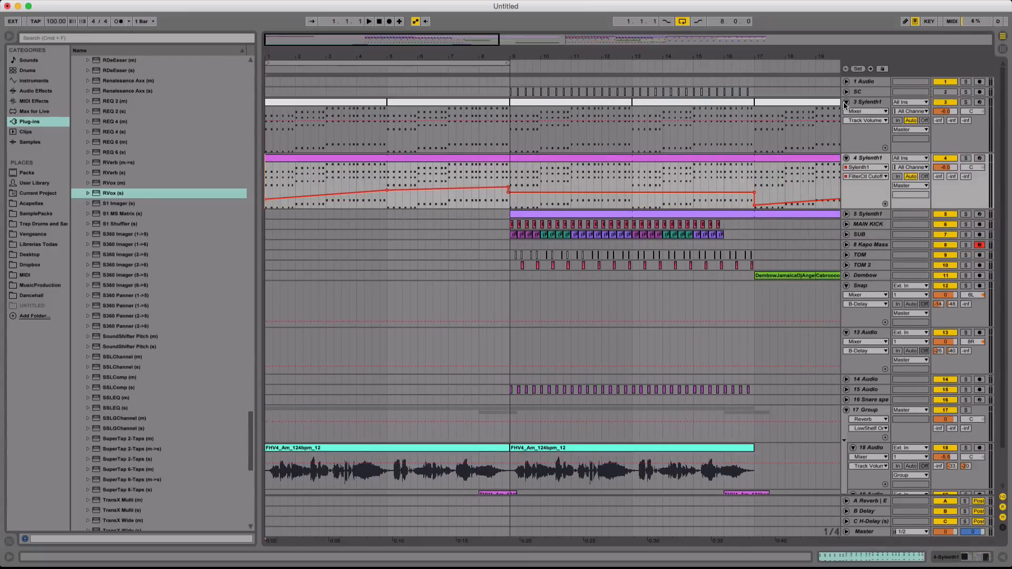
left_click(964, 159)
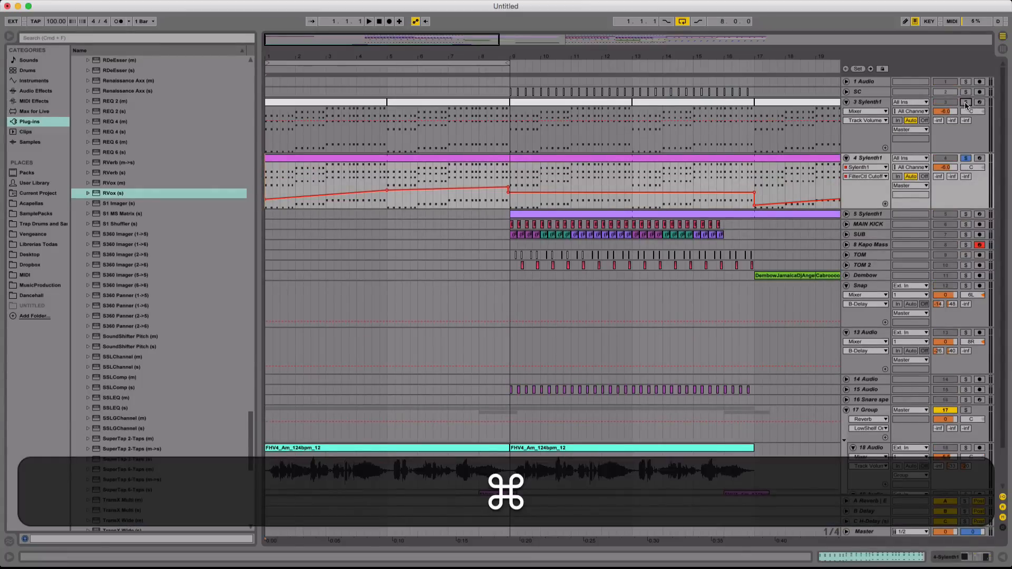
key("space")
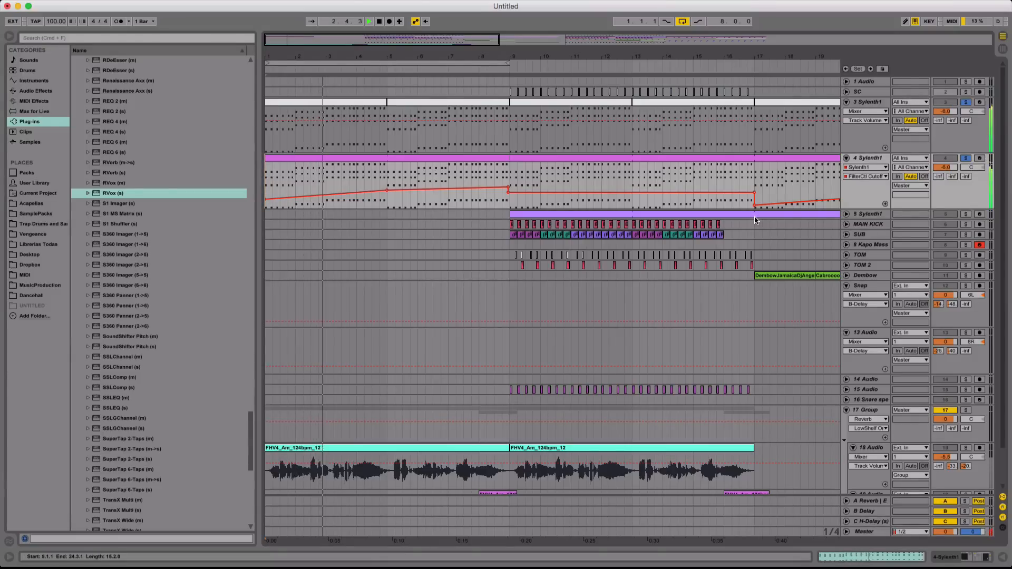
left_click(859, 163)
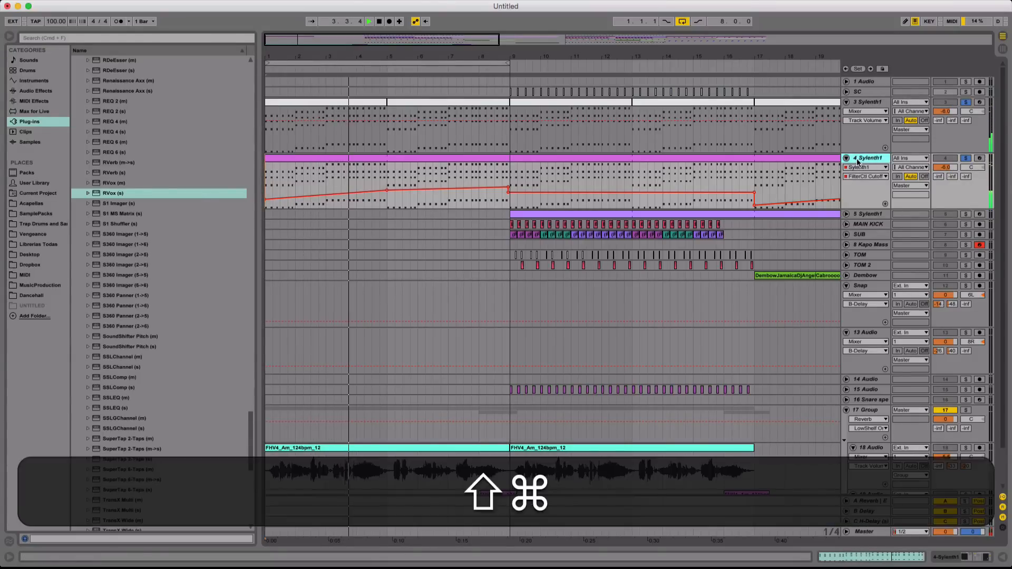
Add a MIDI track below 4 Sylenth1 and insert an empty clip on it from bar 5 to bar 9
key("shift+super+t")
left_click_drag(606, 58, 605, 37)
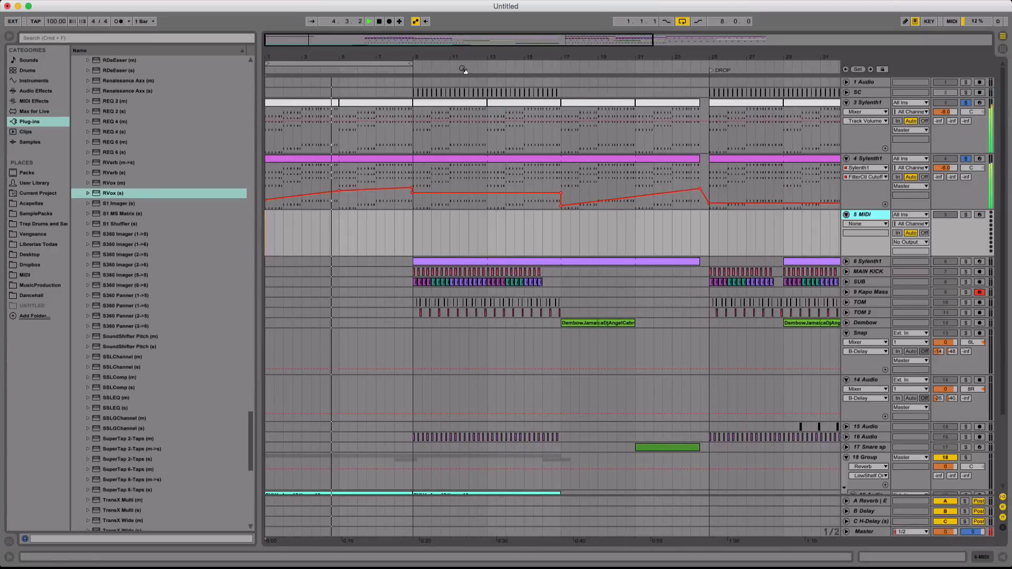
left_click_drag(339, 243, 390, 240)
key("space")
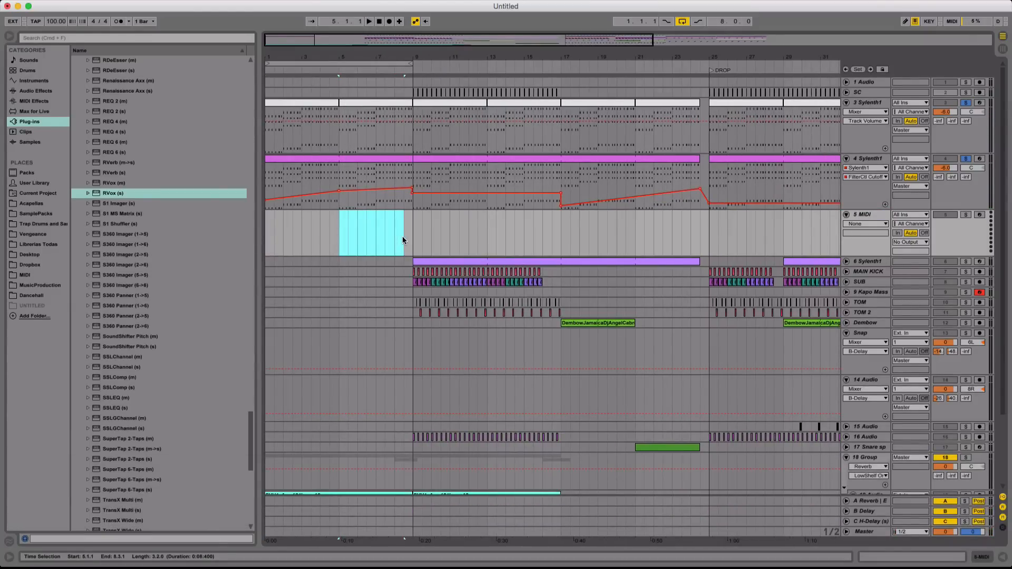
key("shift")
key("shift+super+m")
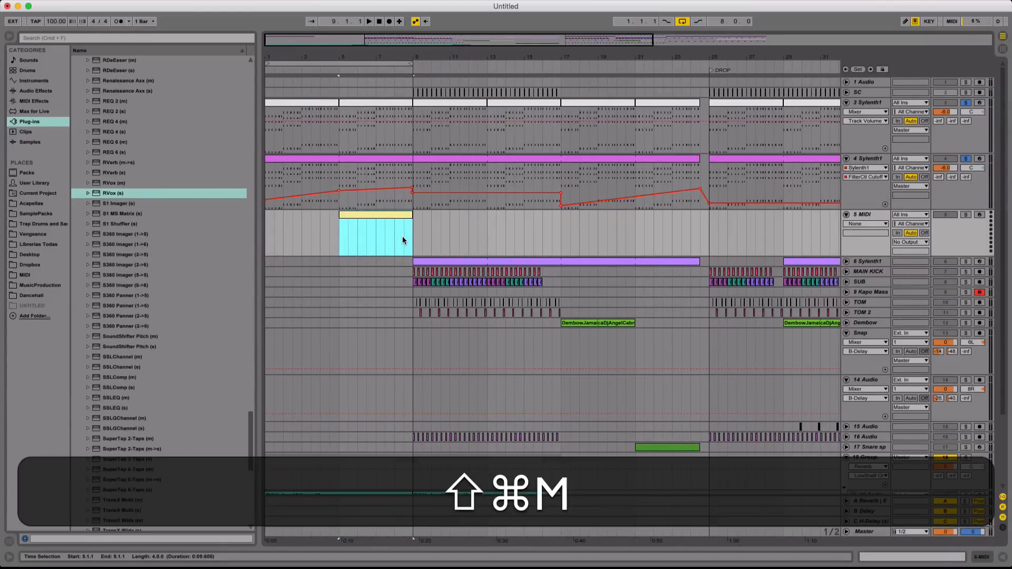
left_click_drag(729, 58, 730, 32)
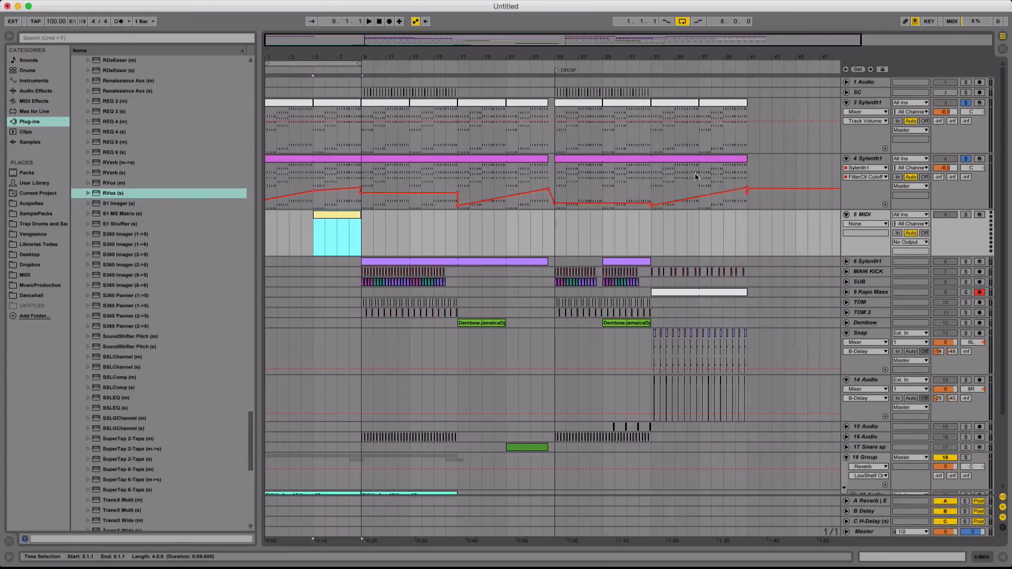
Load the reFX Nexus Audio Unit onto the new MIDI track
double_click(874, 212)
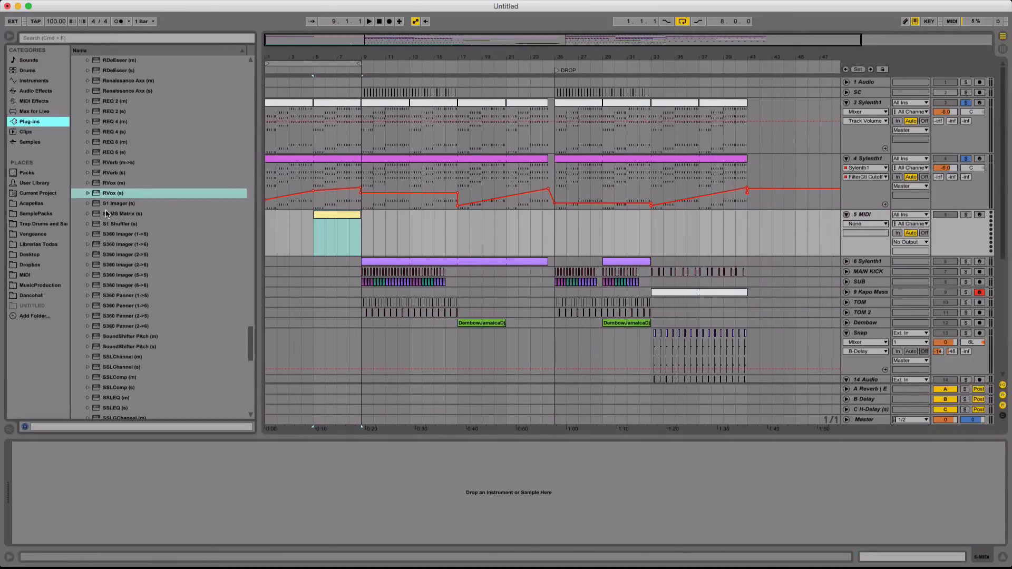
left_click(49, 123)
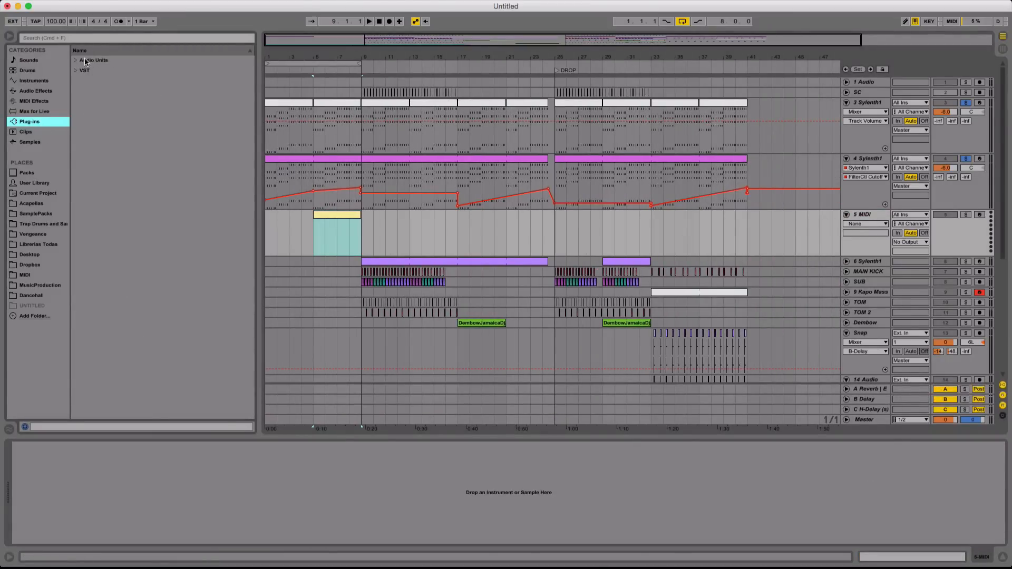
left_click(85, 61)
left_click(83, 264)
left_click(145, 275)
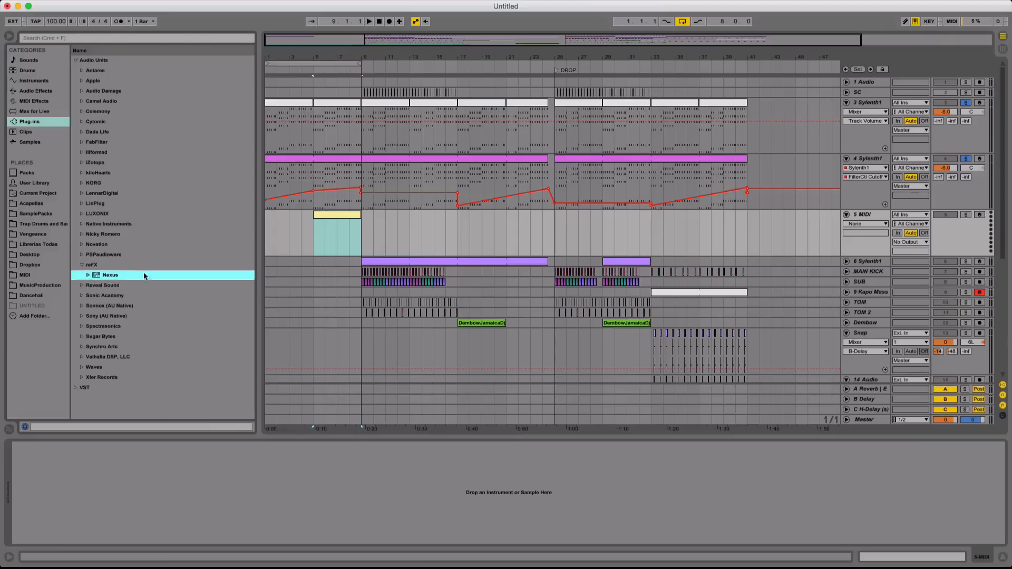
left_click_drag(374, 241, 375, 241)
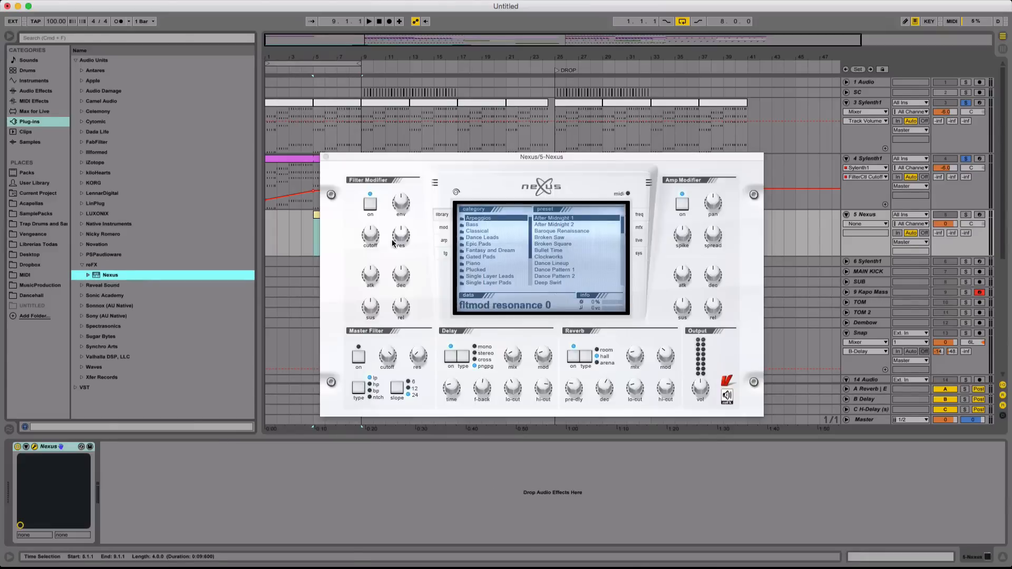
Try the Juno Bass preset in Nexus, with the track armed and soloed and its volume set to -3.3
left_click(501, 225)
left_click(570, 251)
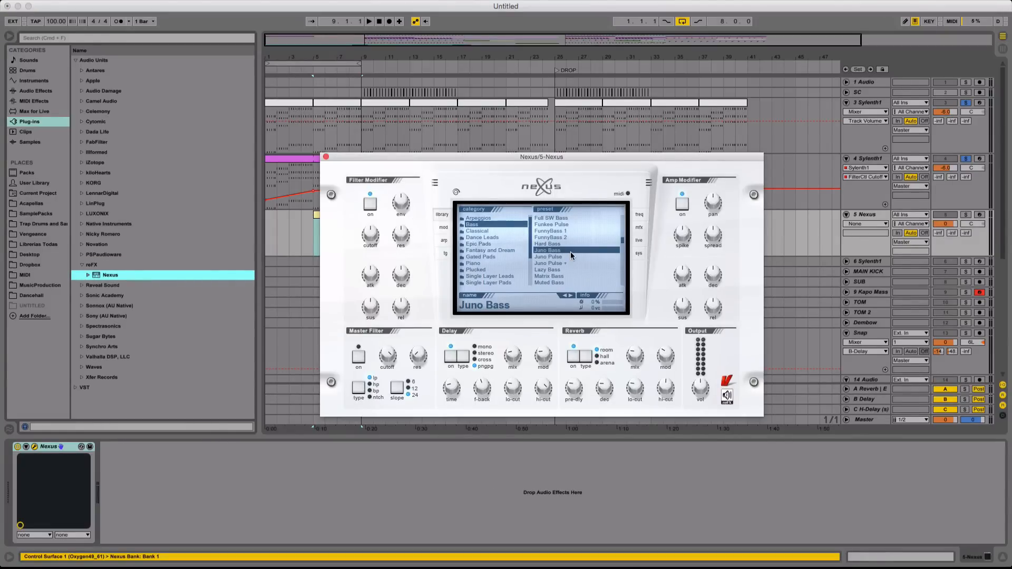
left_click(979, 215)
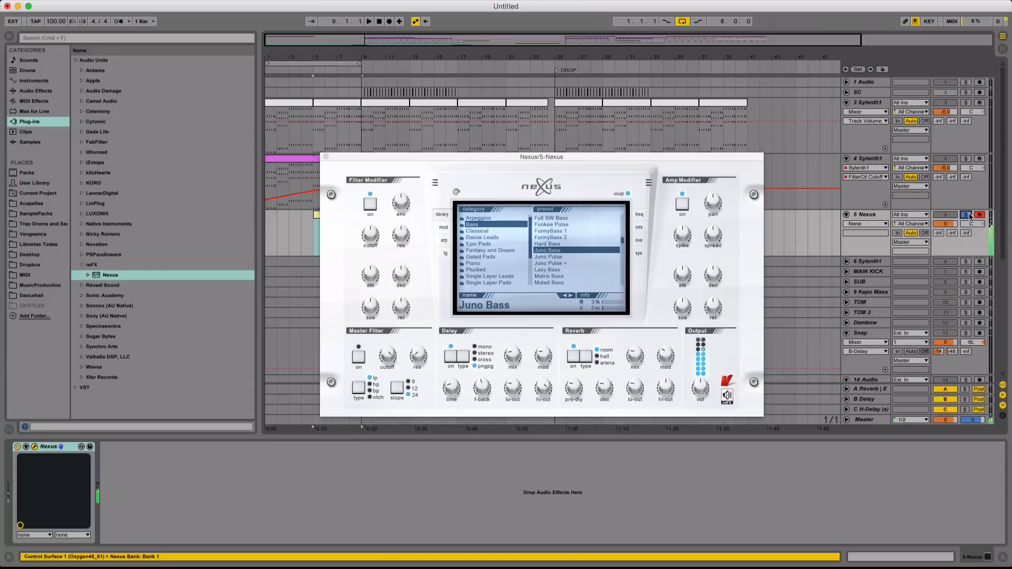
left_click_drag(947, 223, 946, 235)
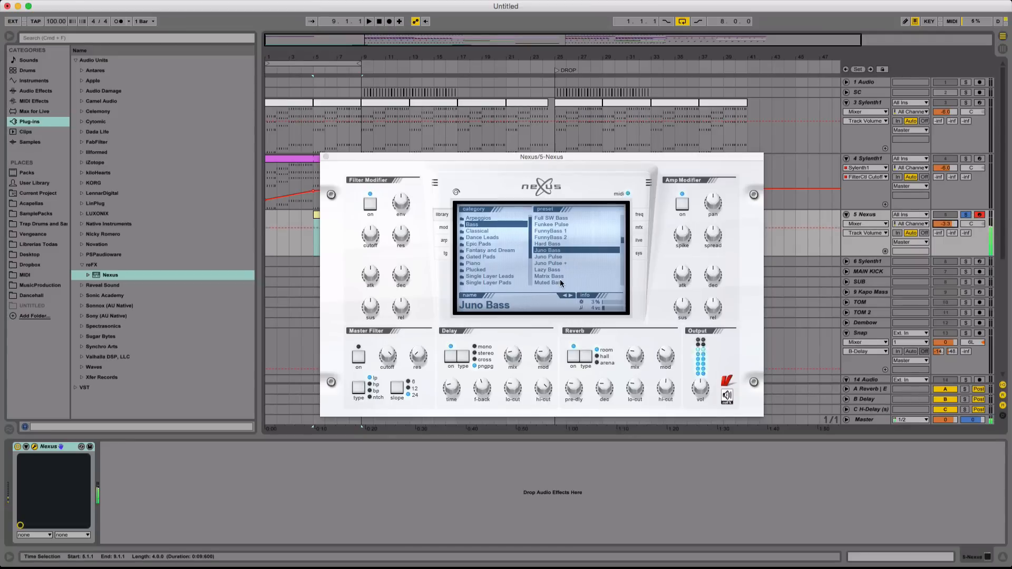
Audition Juno Pulse, switch Nexus to the Basic Sine bass preset, and close the plug-in window
left_click(561, 257)
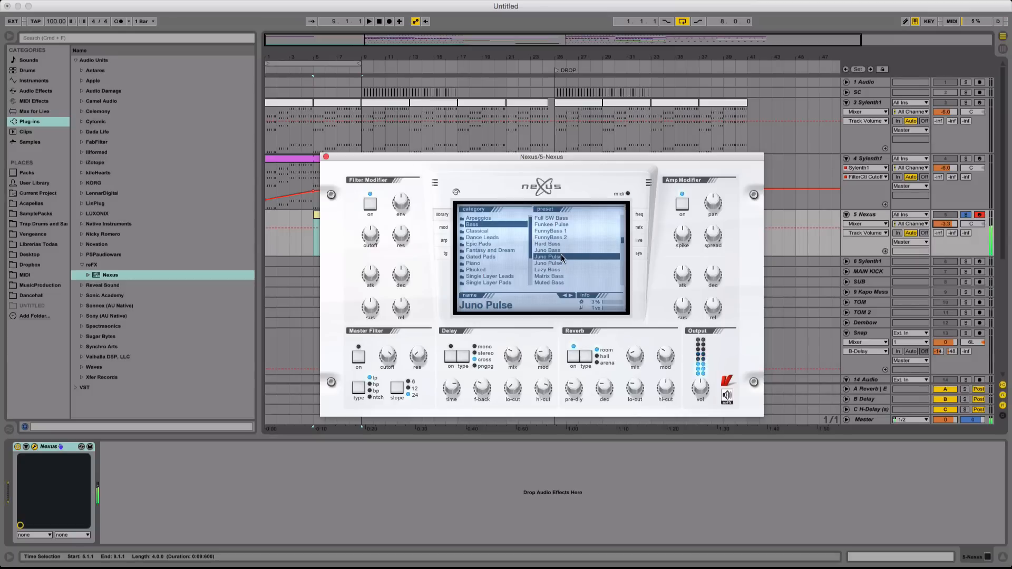
scroll(554, 252, "up", 10)
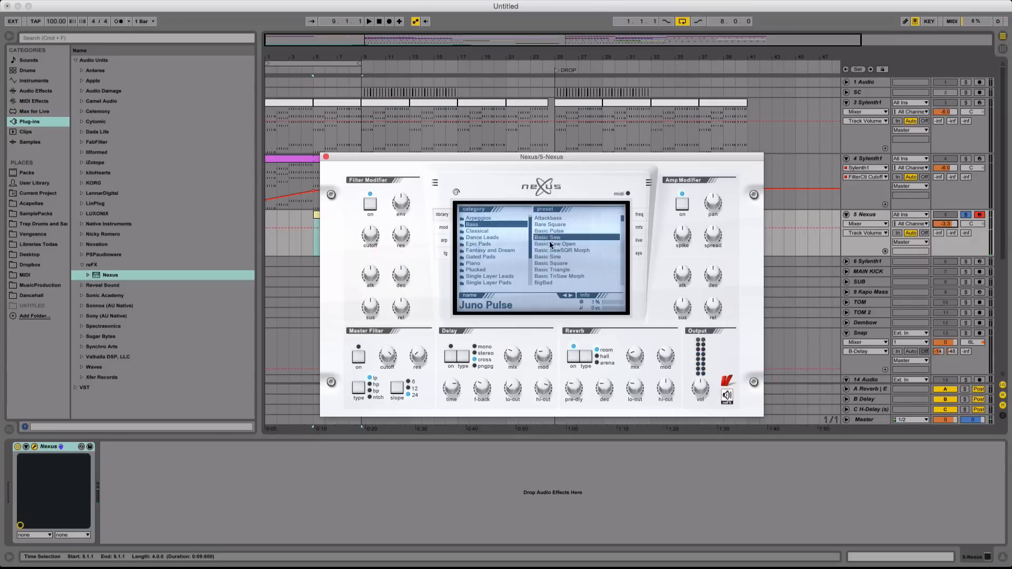
left_click(550, 257)
left_click(326, 156)
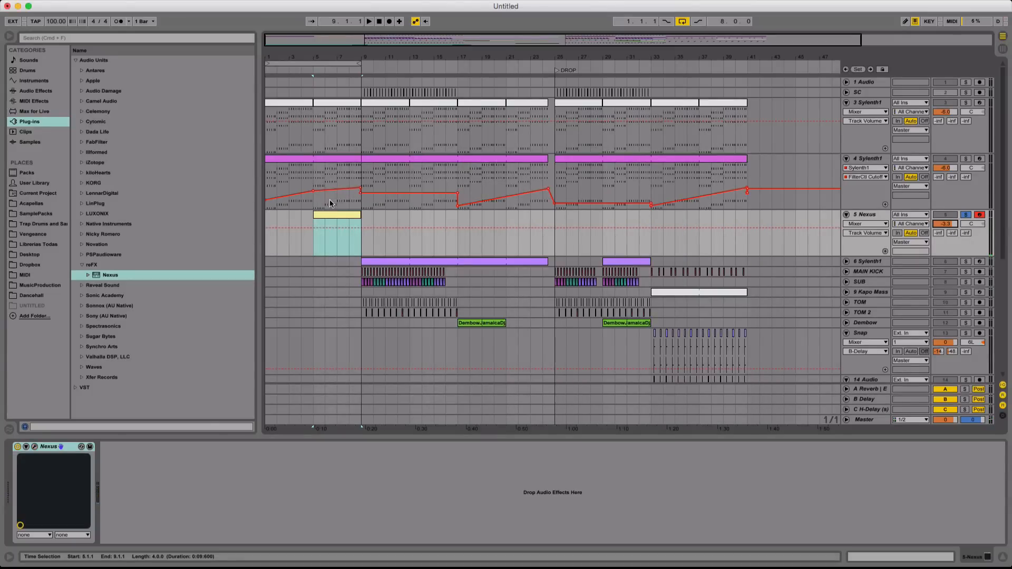
Open the new Nexus clip and add two eighth-note F1 notes at 1.1 and 1.3
double_click(334, 221)
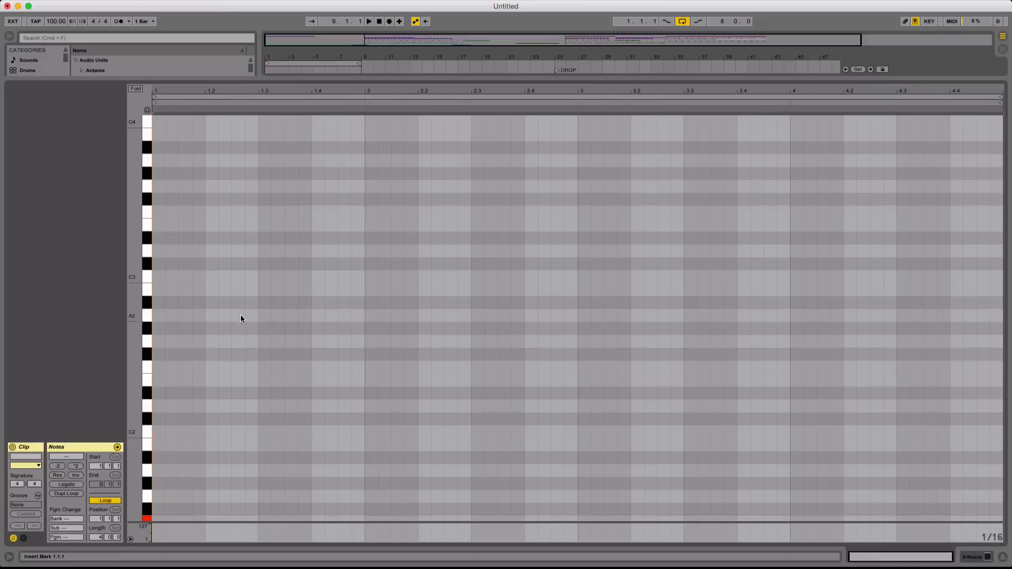
scroll(211, 364, "down", 3)
double_click(158, 407)
key("shift+Right")
key("shift+super+d")
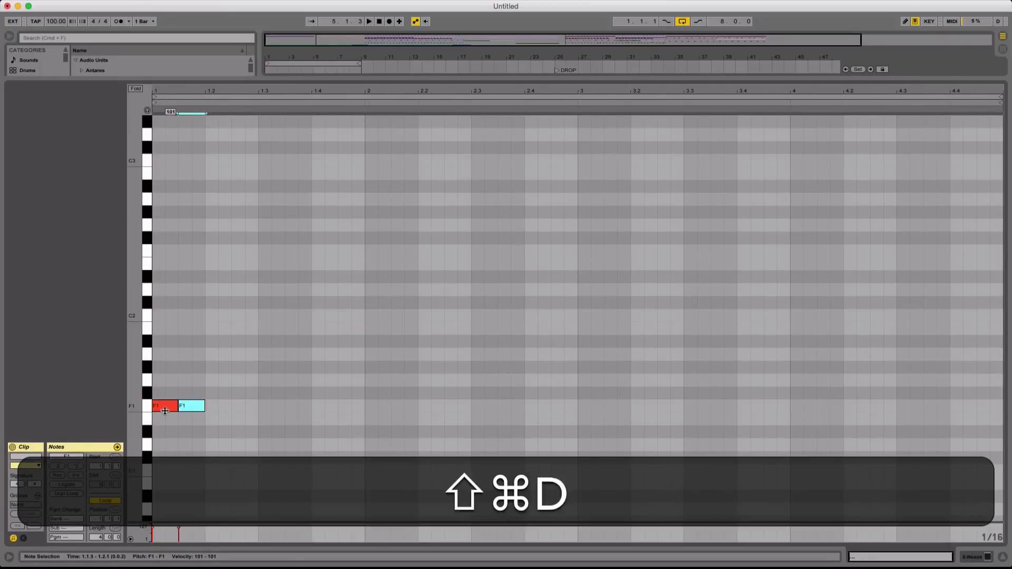
key("Right")
key("Right")
key("Right")
key("Right")
key("Right")
key("Right")
Duplicate the two F1 notes into the clip's second bar and transpose the copies to G1
left_click(164, 410, "shift")
key("super+d")
key("Right")
key("Right")
key("Right")
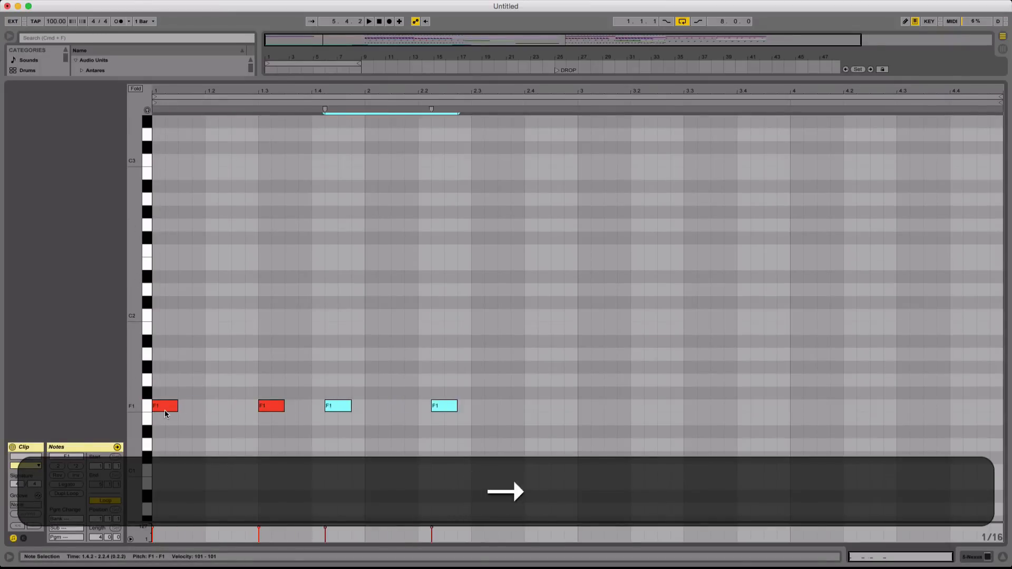
key("Right")
key("Right")
key("Right")
key("super+Up")
key("super+Up")
Duplicate the G1 pair into the clip's third bar and transpose the copies to A1
key("super+d")
key("Up")
key("Right")
key("Right")
key("Right")
key("Right")
key("Right")
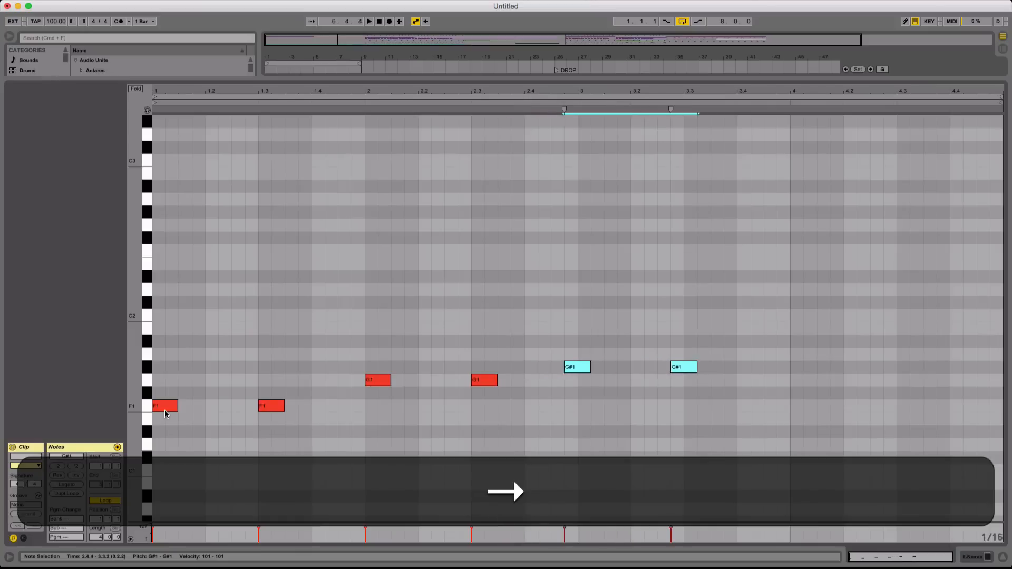
key("Right")
key("Up")
key("Up")
key("Down")
Duplicate the A1 pair into the clip's fourth bar
key("super+d")
key("Right")
key("Right")
key("Right")
key("Right")
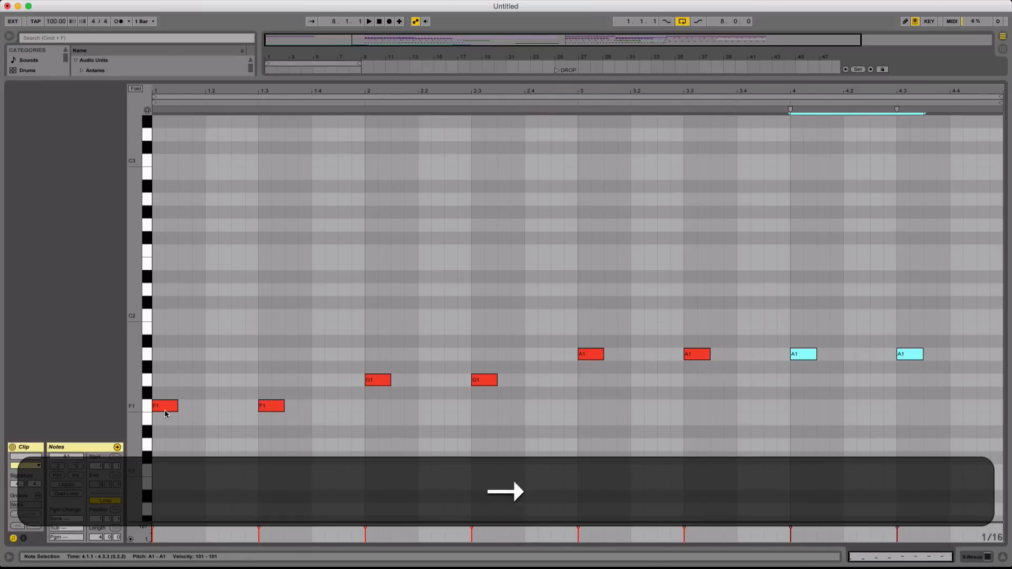
Add eighth-note A1 notes at 1.2.3 and 1.4.3, just before the second F1 and the first G1
left_click(233, 386)
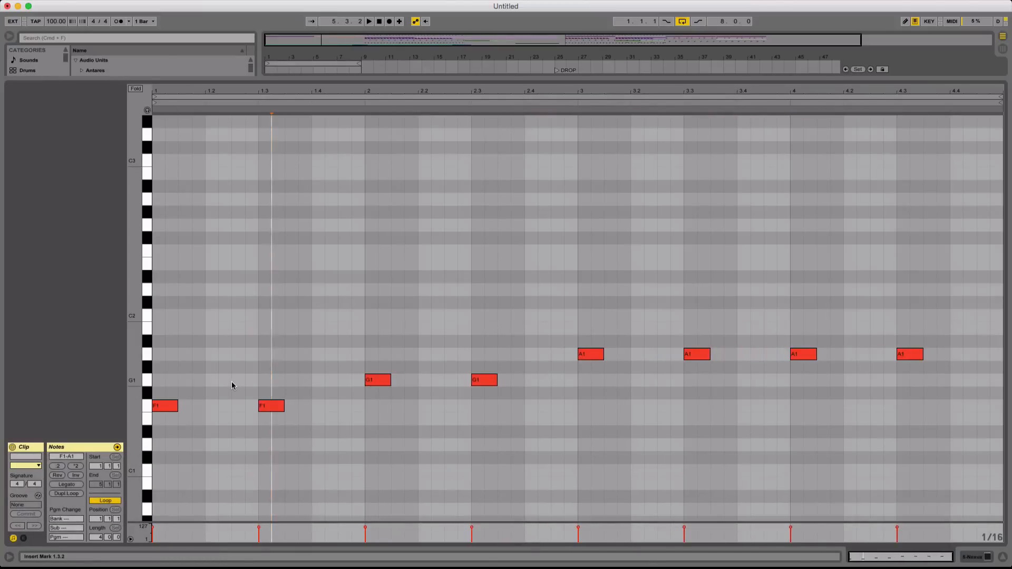
double_click(233, 329)
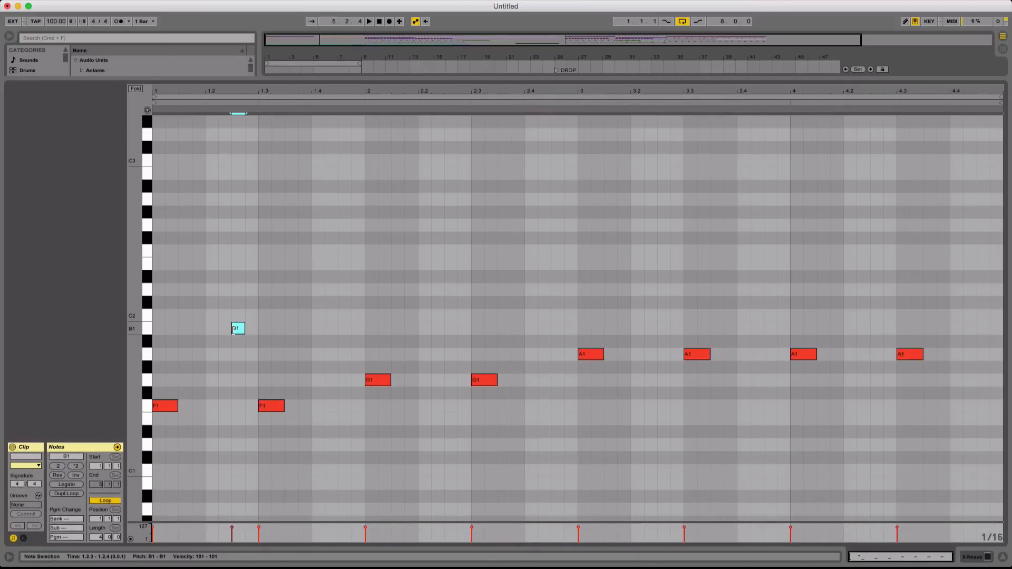
key("shift+Right")
key("Down")
key("Down")
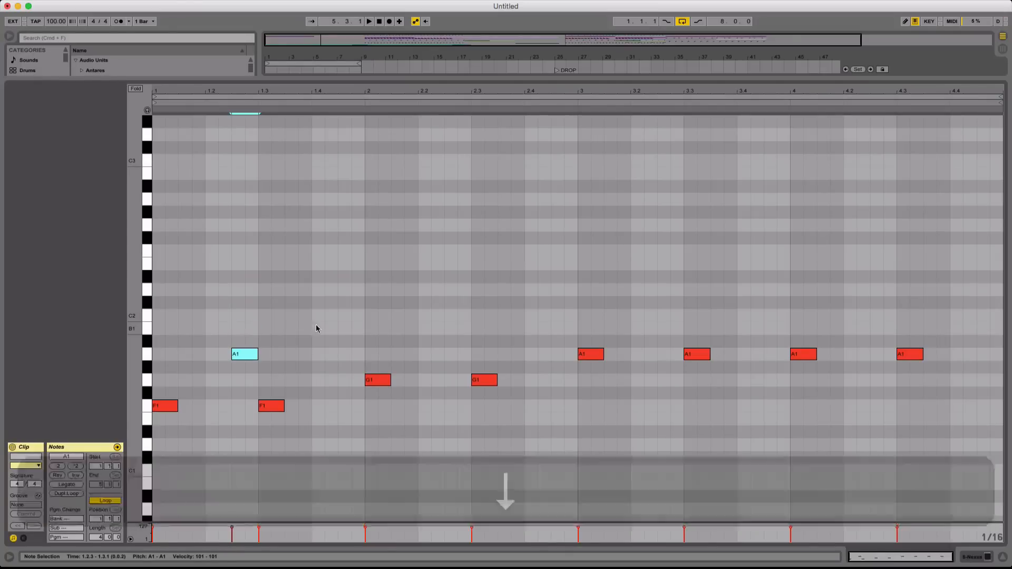
double_click(344, 355)
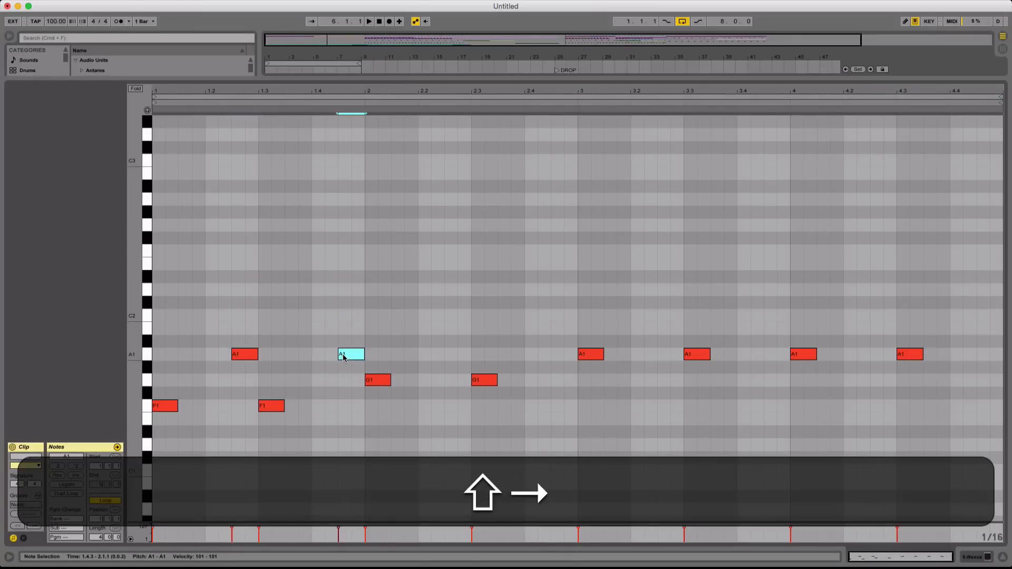
Duplicate the upper A1 note to 2.2.3, transpose it to B1, and add a matching B1 note at 2.4.3
key("Right")
key("Right")
key("Left")
key("Left")
key("Left")
key("super+d")
key("super+Right")
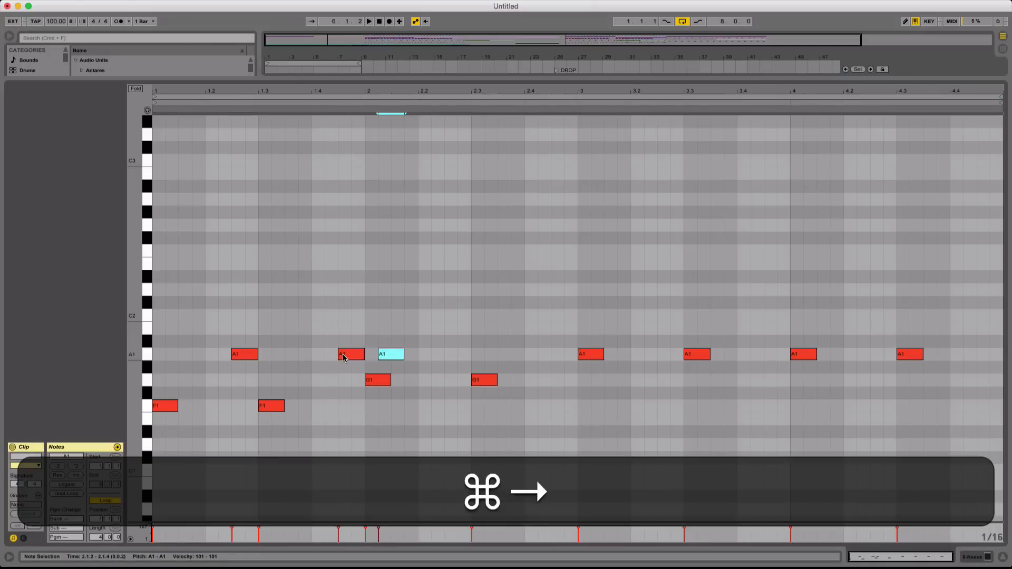
key("Right")
key("Right")
key("Right")
key("Right")
key("Right")
key("Up")
key("Up")
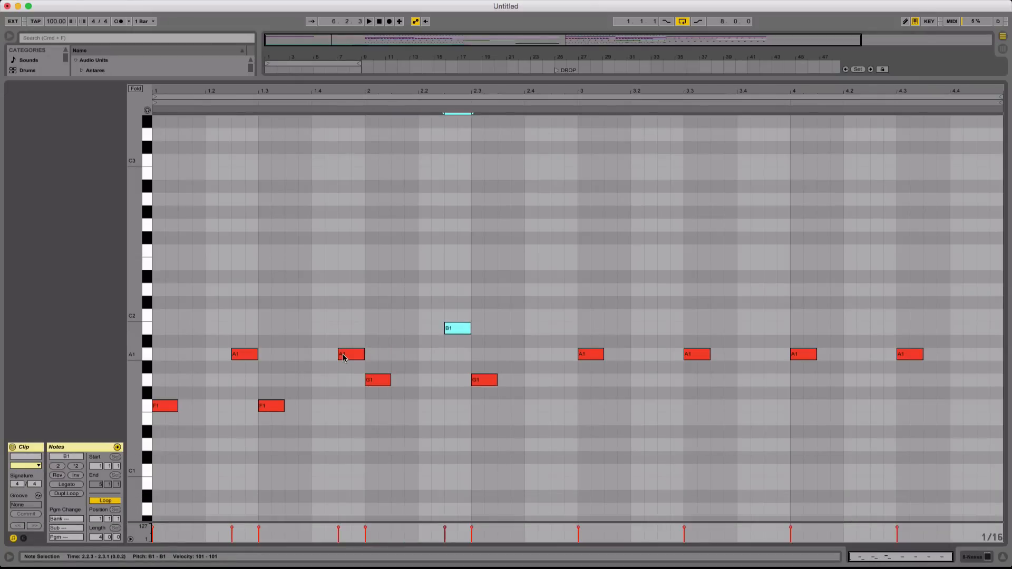
key("Up")
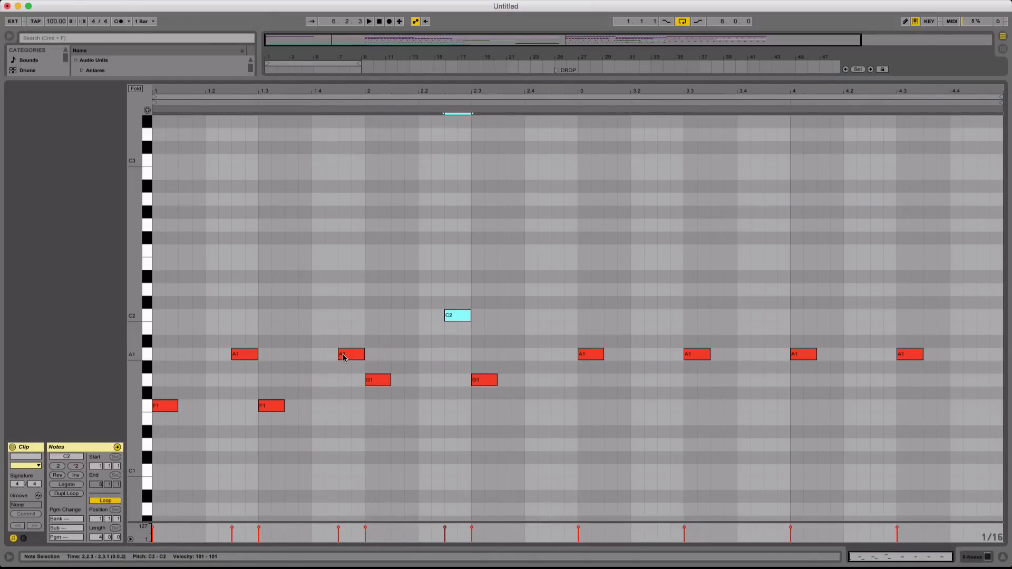
key("Down")
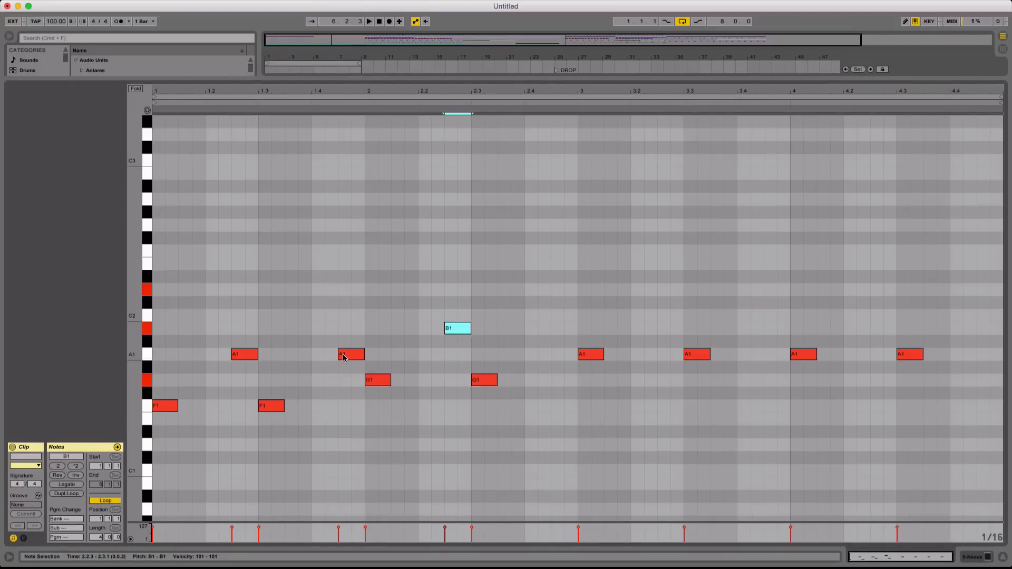
left_click(482, 366)
key("shift+Right")
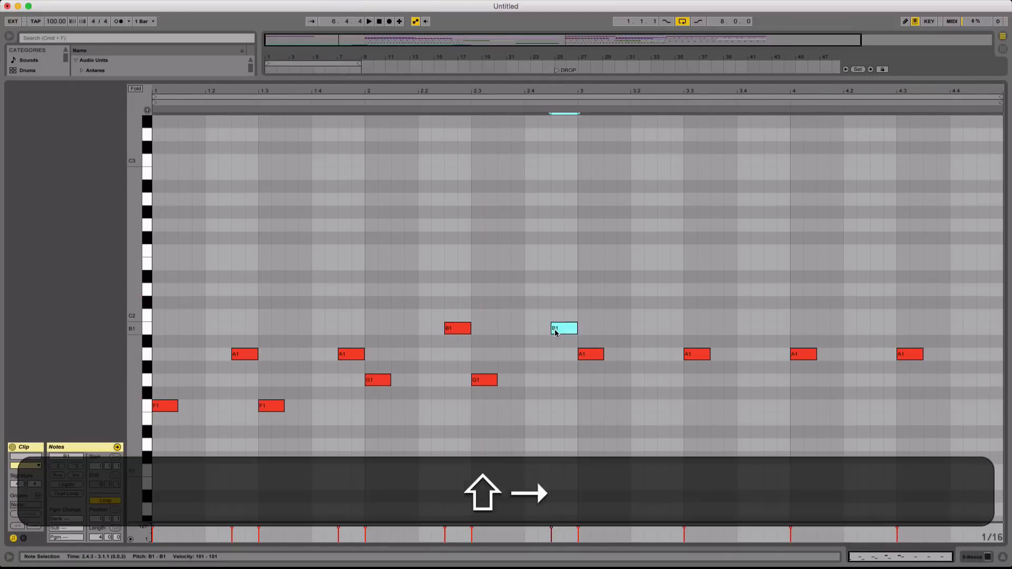
Duplicate the last B1 note to 3.2.3 and raise the copy to C2
key("super+shift+d")
key("Right")
key("Right")
key("Right")
key("Right")
key("Right")
key("Up")
key("Right")
Play the clip and copy the C2 note to 3.4.3, 4.2.3 and 4.4.3
key("space")
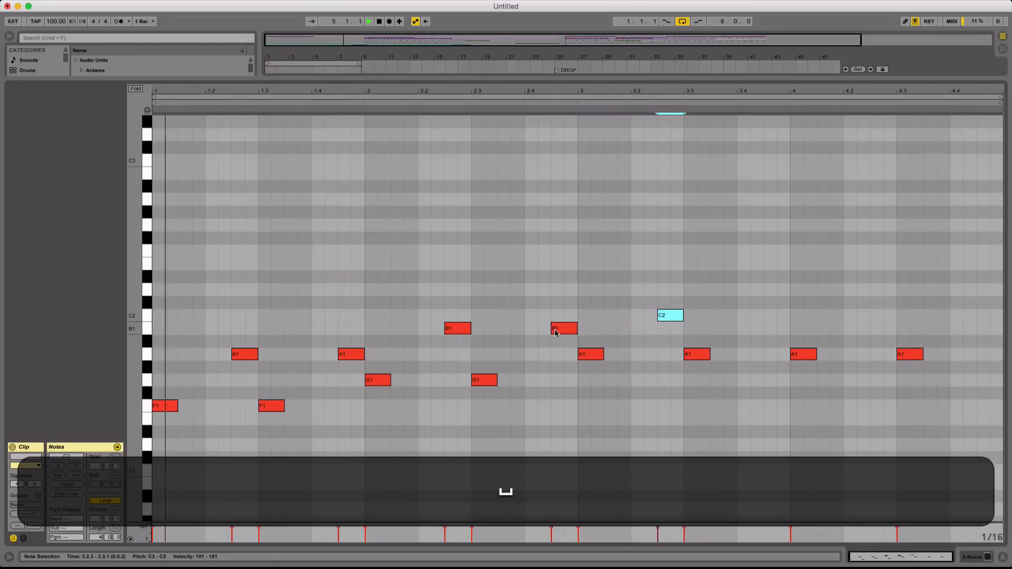
left_click_drag(670, 316, 780, 320)
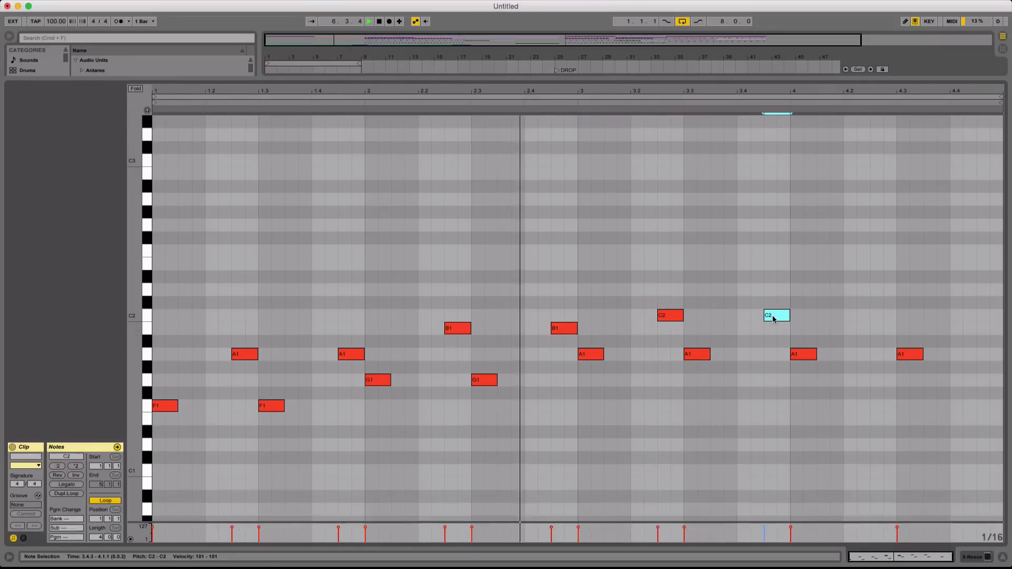
left_click_drag(779, 320, 992, 318)
left_click(908, 289)
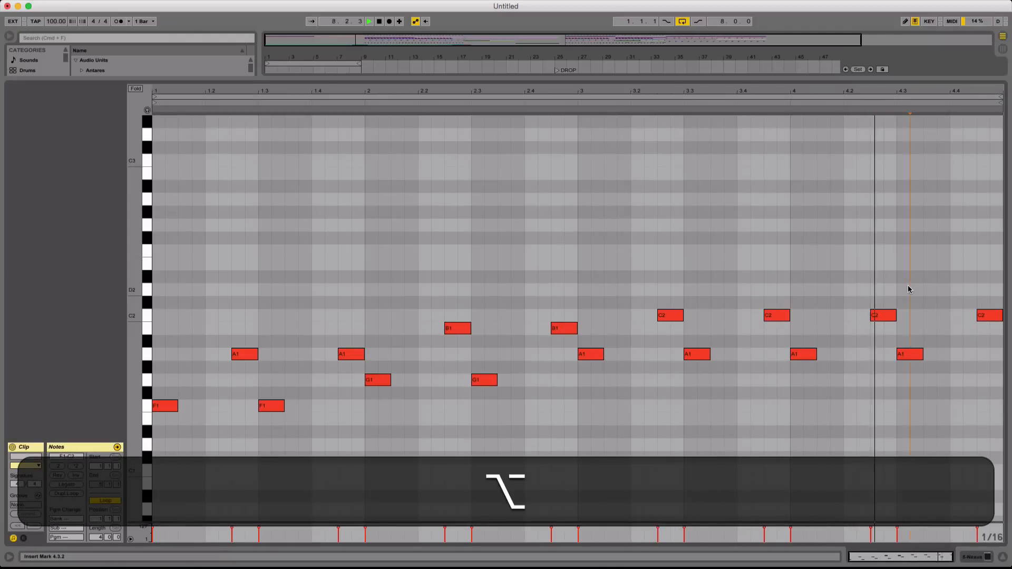
Transpose all notes in the Nexus clip up one octave and return to the arrangement
key("super+a")
key("shift+super+Up")
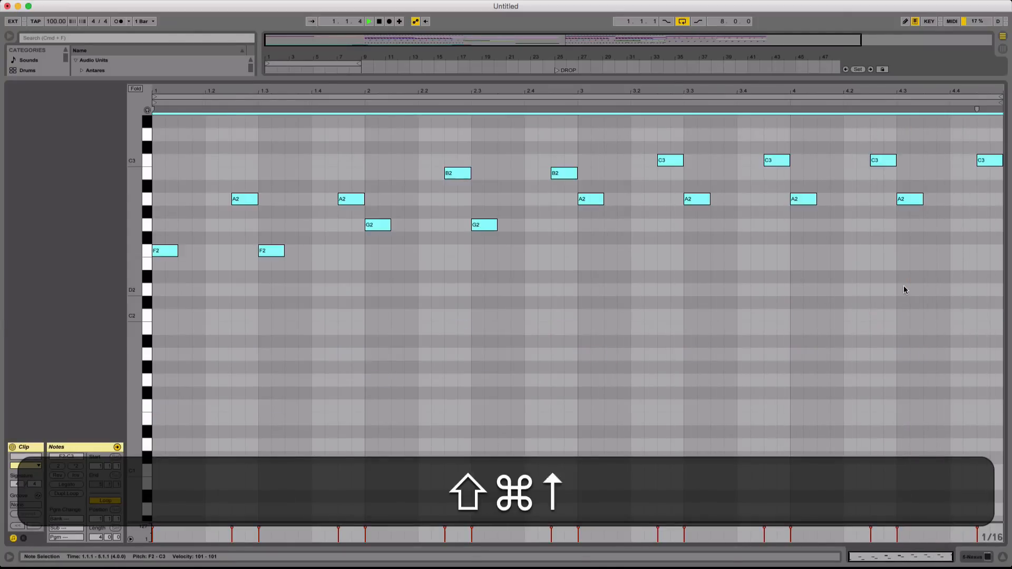
key("space")
double_click(577, 78)
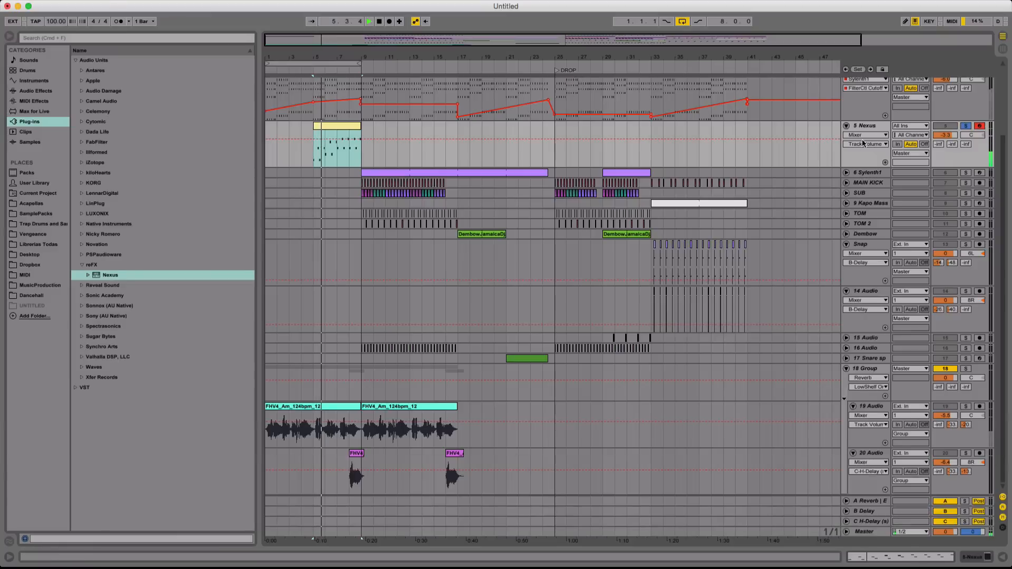
Reopen the Nexus clip, stop playback, and delete the two A2 notes in its first bar
left_click(333, 153)
double_click(334, 127)
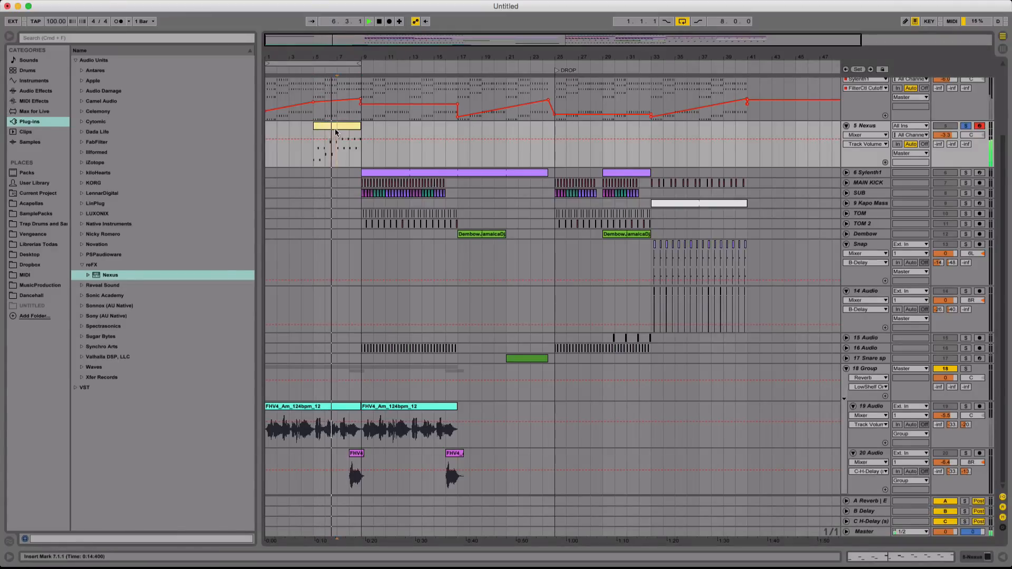
key("space")
double_click(245, 200)
double_click(341, 204)
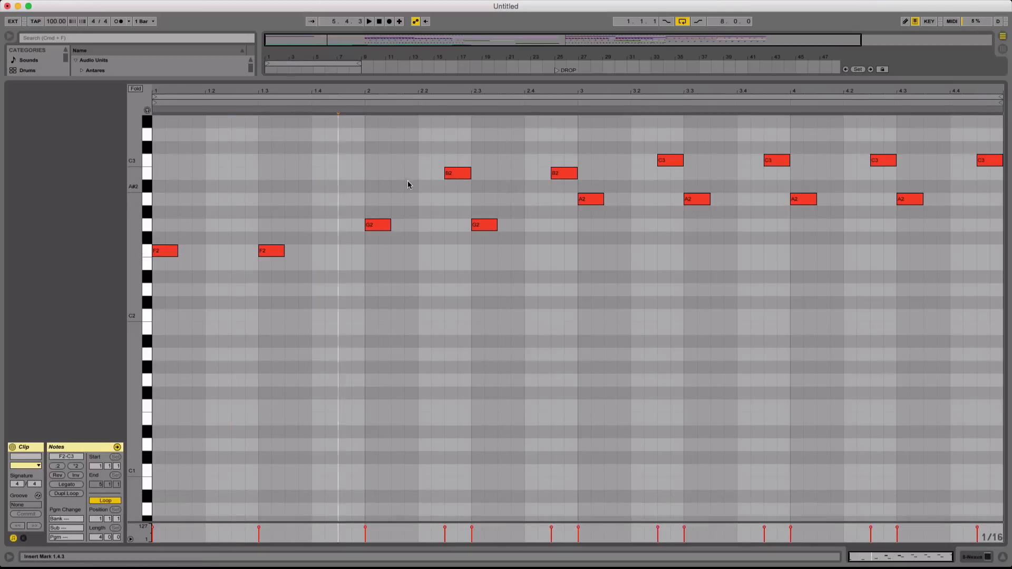
Delete all the B2 and C3 notes in bars 2 to 4 of the Nexus clip
left_click_drag(394, 184, 587, 156)
key("equal")
left_click_drag(653, 172, 894, 143)
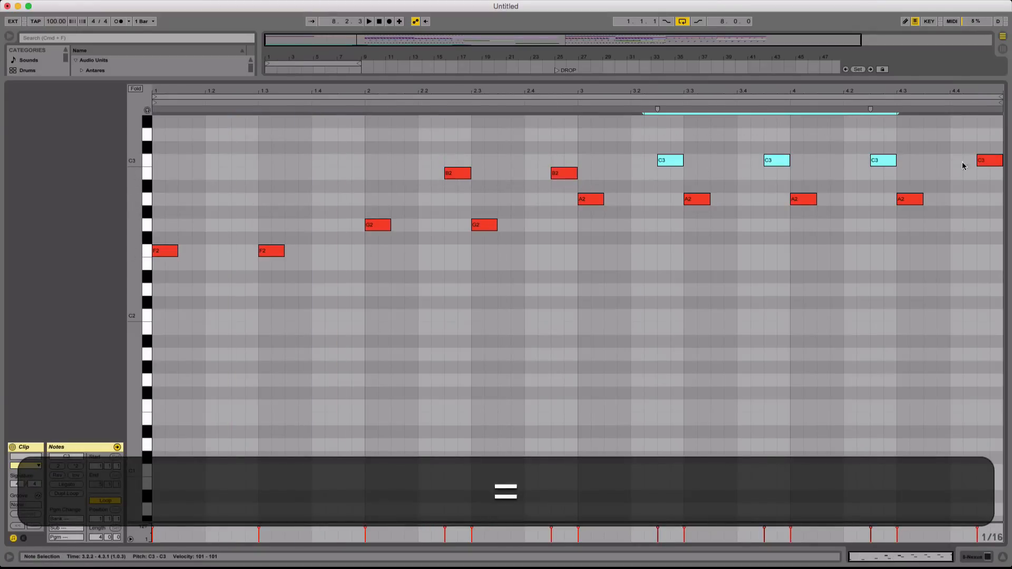
key("BackSpace")
double_click(993, 162)
left_click_drag(597, 181, 434, 165)
key("BackSpace")
Play the clip and add two short A2 notes at 1.4.3 and 1.4.4
key("space")
left_click(435, 165)
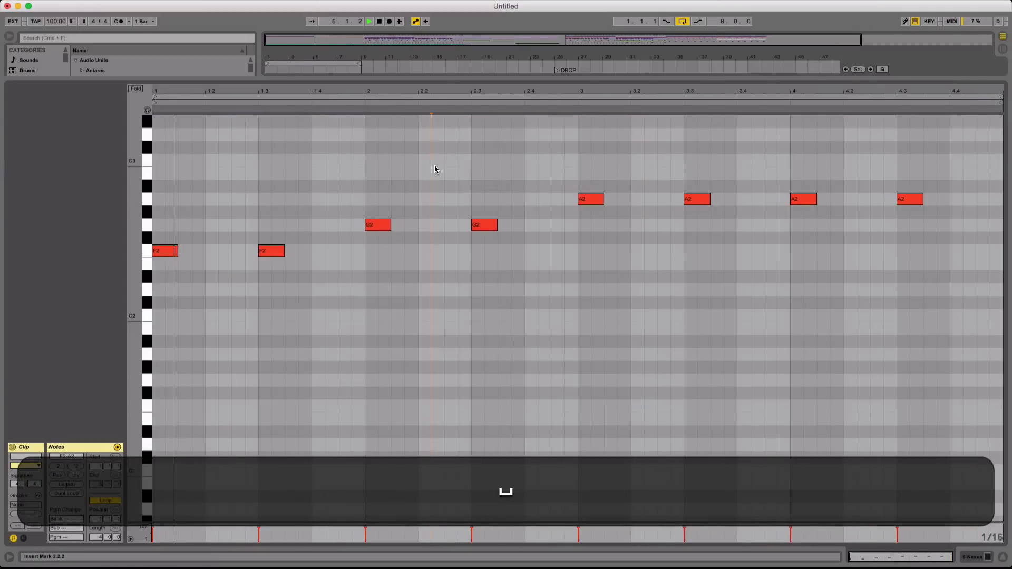
scroll(321, 209, "up", 3)
key("space")
key("space")
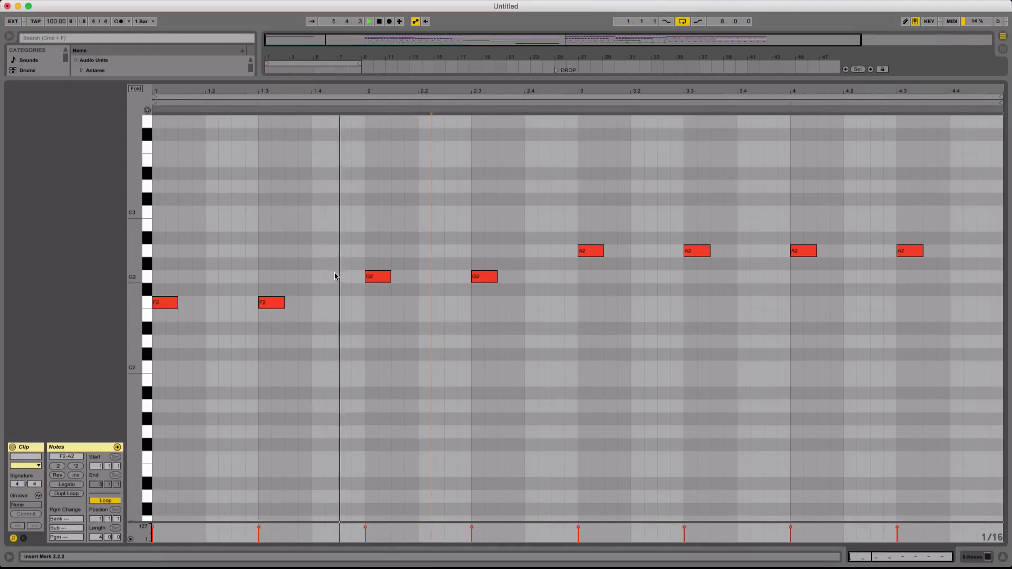
key("space")
double_click(344, 252)
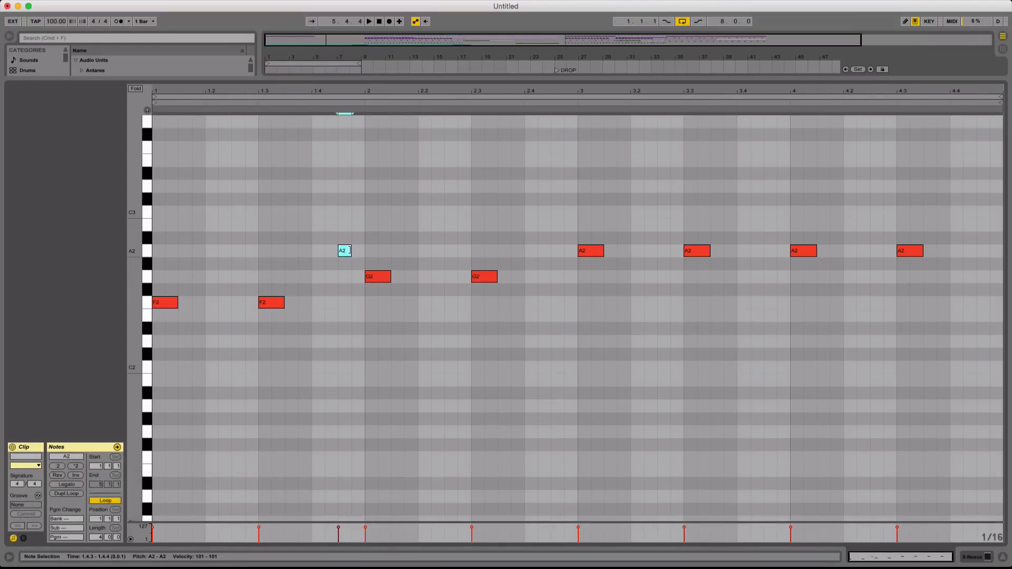
key("super+d")
key("space")
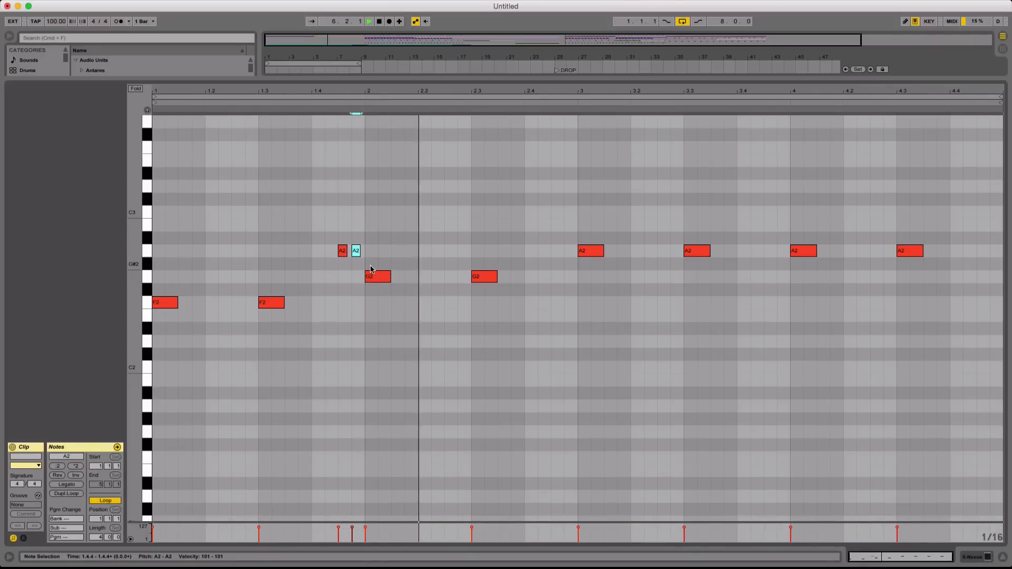
key("space")
Add short A2 notes at 1.4.1 and 1.4.2 and copy an F2 note to 2.2.1
left_click_drag(346, 260, 430, 304)
key("super+c")
left_click(313, 252)
key("super+v")
key("space")
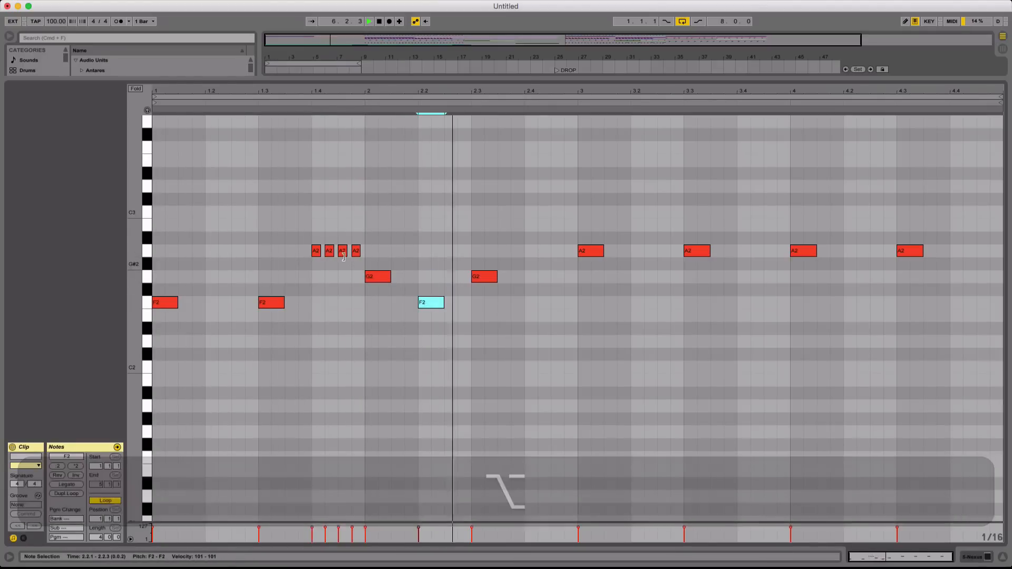
Delete the short A2 note at 1.4.4 and play the clip again
left_click(356, 252)
key("space")
key("Delete")
key("space")
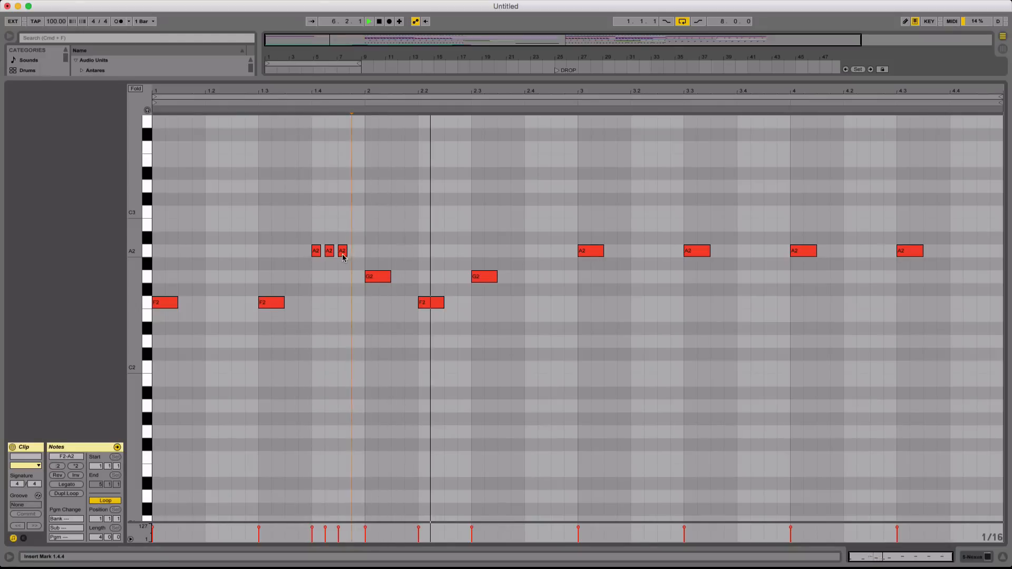
key("space")
Delete the Nexus clip from the arrangement and collapse all the tracks
left_click(427, 296)
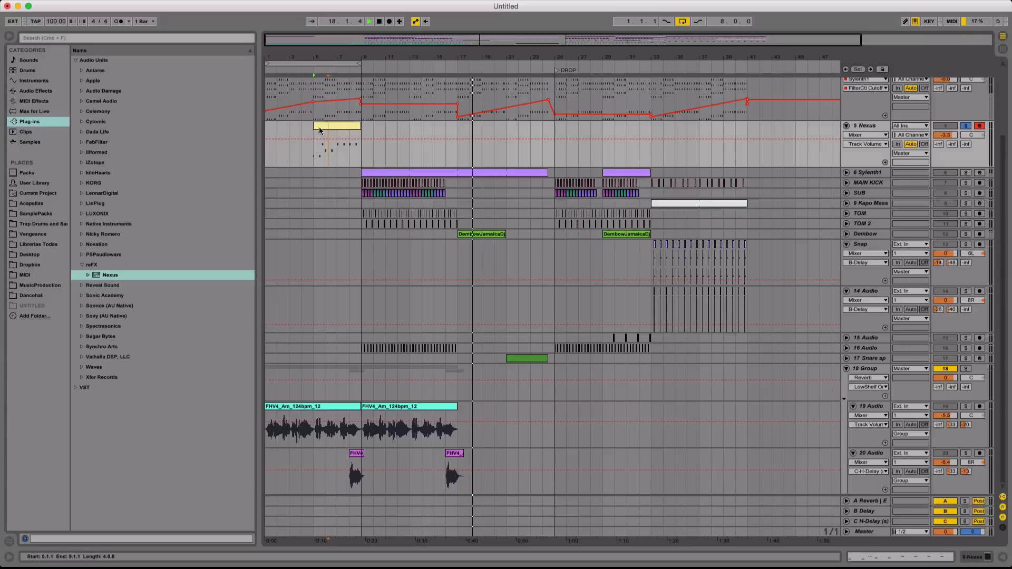
key("BackSpace")
key("space")
left_click(965, 127)
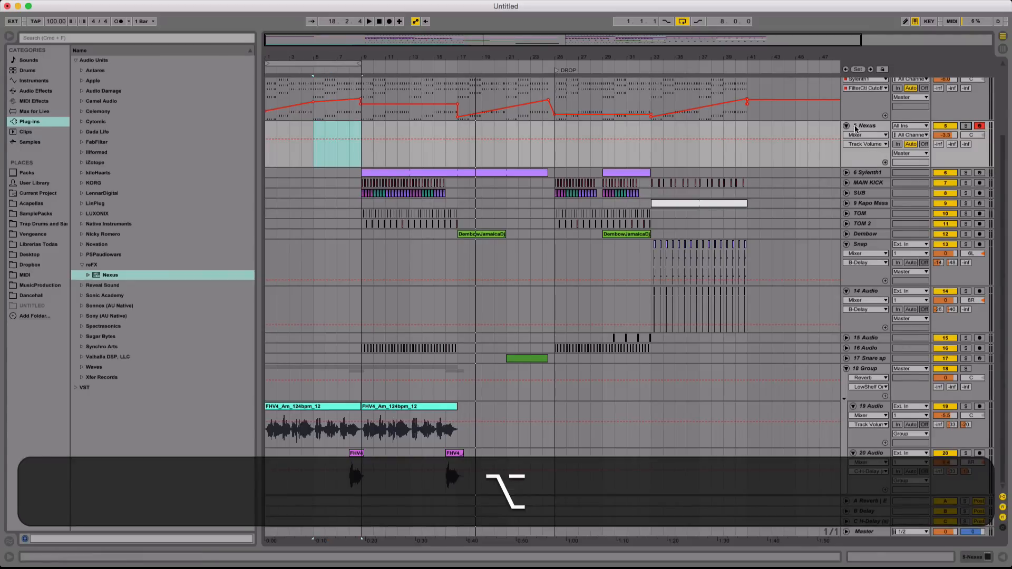
left_click(846, 127, "alt")
Play the arrangement from the start with the vocal group unfolded and examine its vocal clips around bar 8
left_click(380, 21)
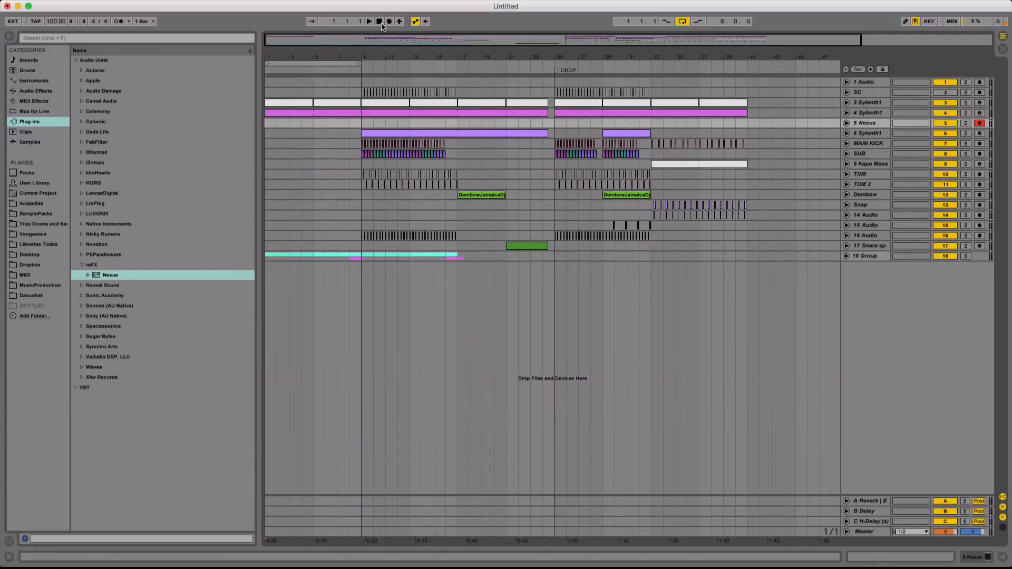
key("space")
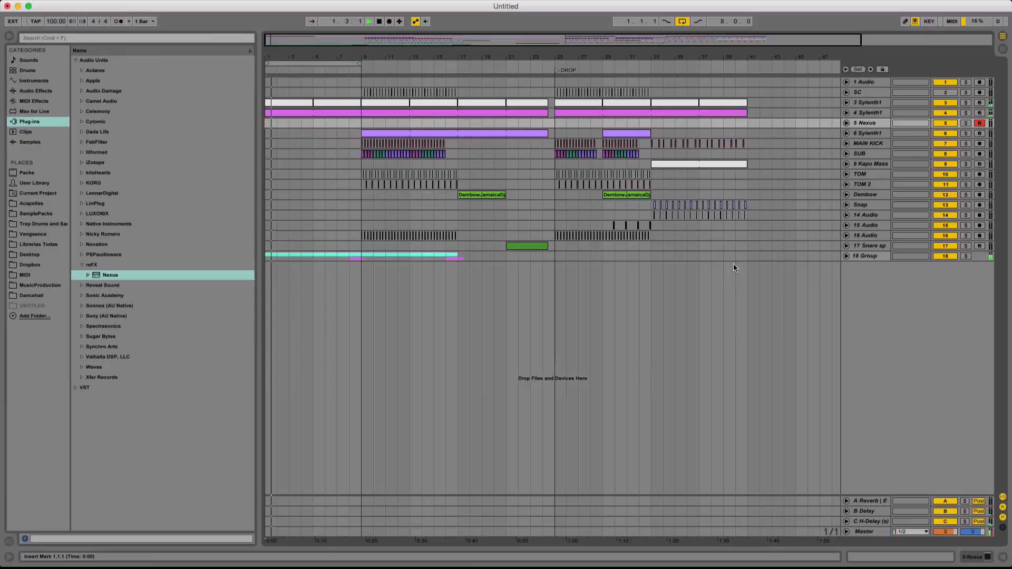
left_click(847, 256)
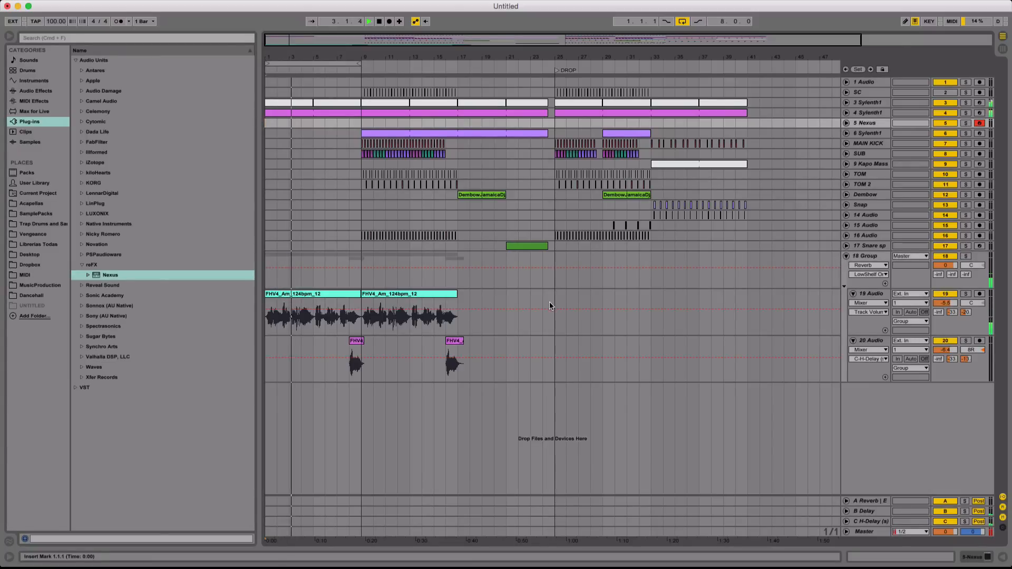
left_click_drag(346, 57, 429, 315)
left_click(446, 339)
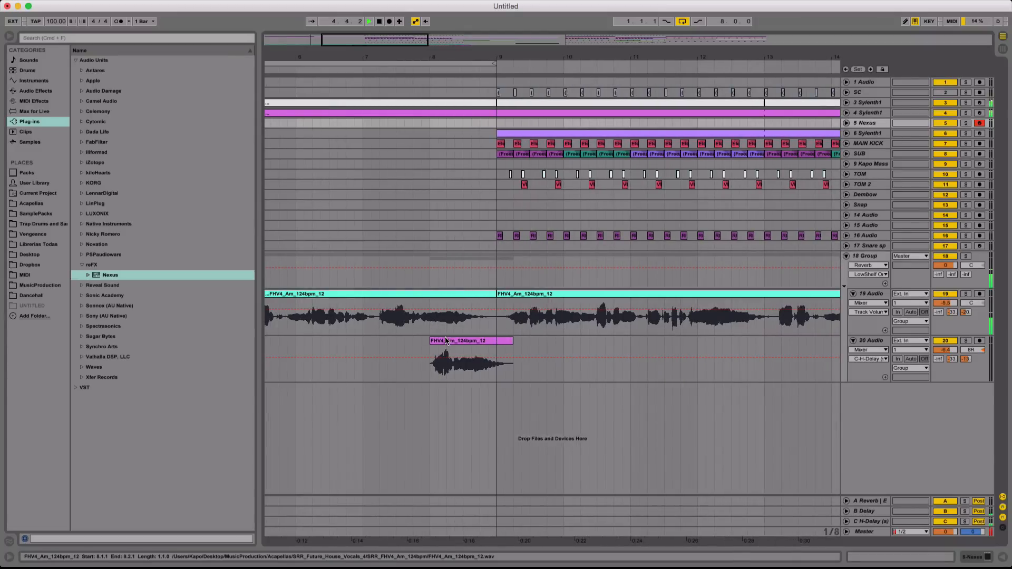
left_click_drag(529, 47, 529, 6)
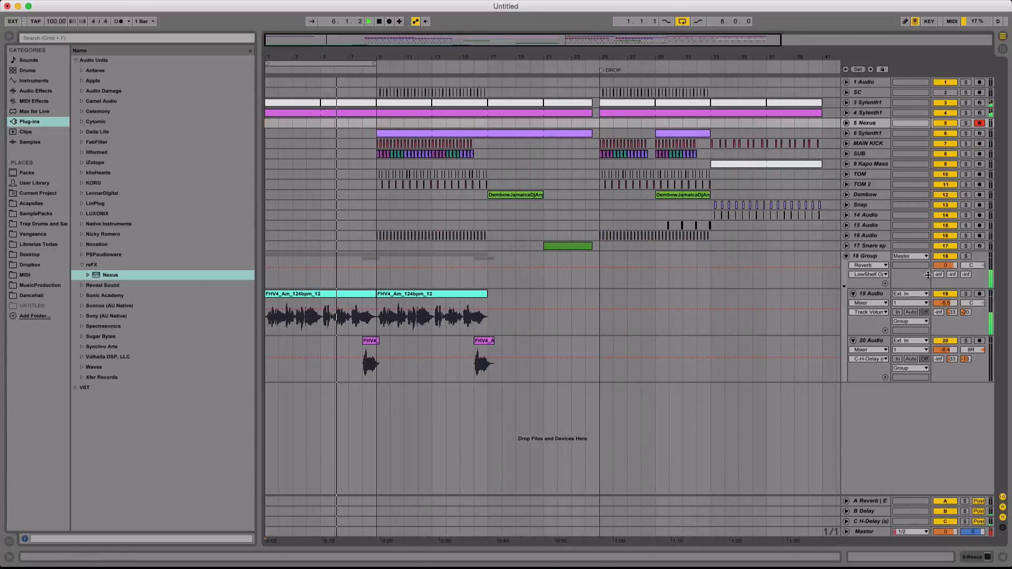
Group the two upper Sylenth1 tracks and lower the group's volume to -5.7 dB
left_click(868, 113)
left_click(867, 103, "shift")
key("shift+super+g")
key("super+g")
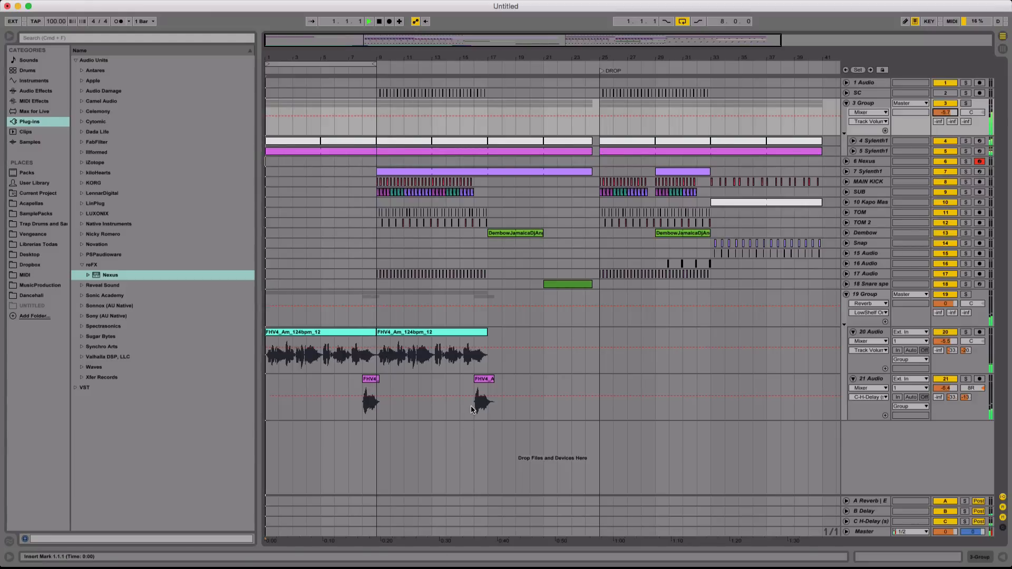
Play from just before bar 9 and raise the main vocal track's volume to -1.1 dB
key("space")
left_click(363, 359)
key("space")
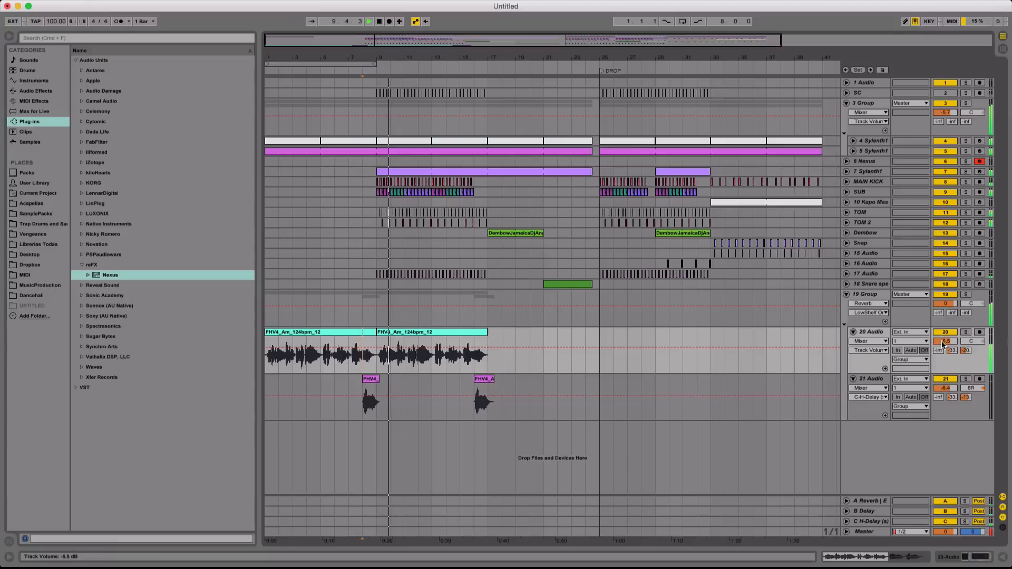
mouse_move(943, 343)
left_mouse_down()
mouse_move(943, 333)
mouse_move(943, 344)
left_mouse_up()
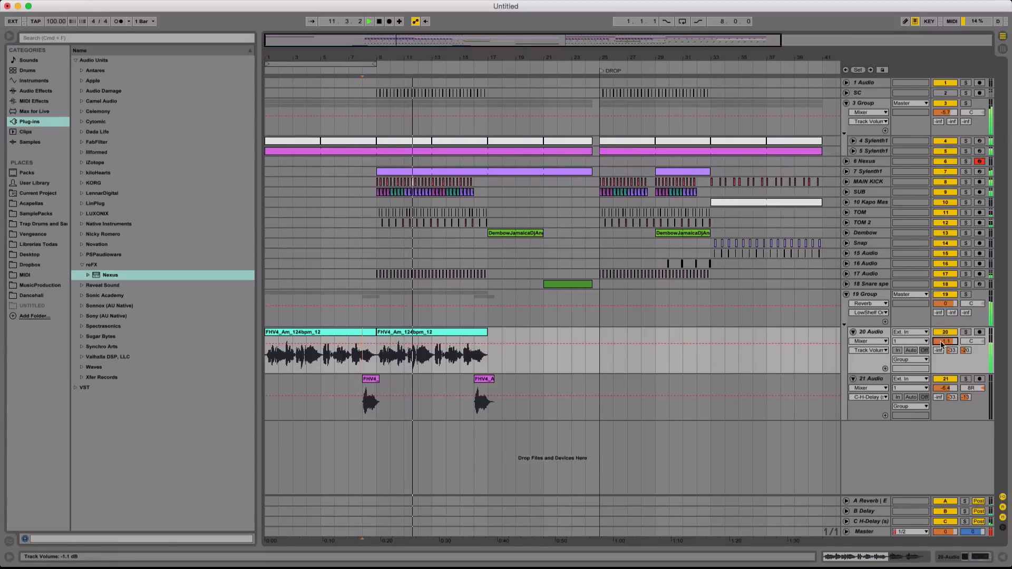
left_click(571, 401)
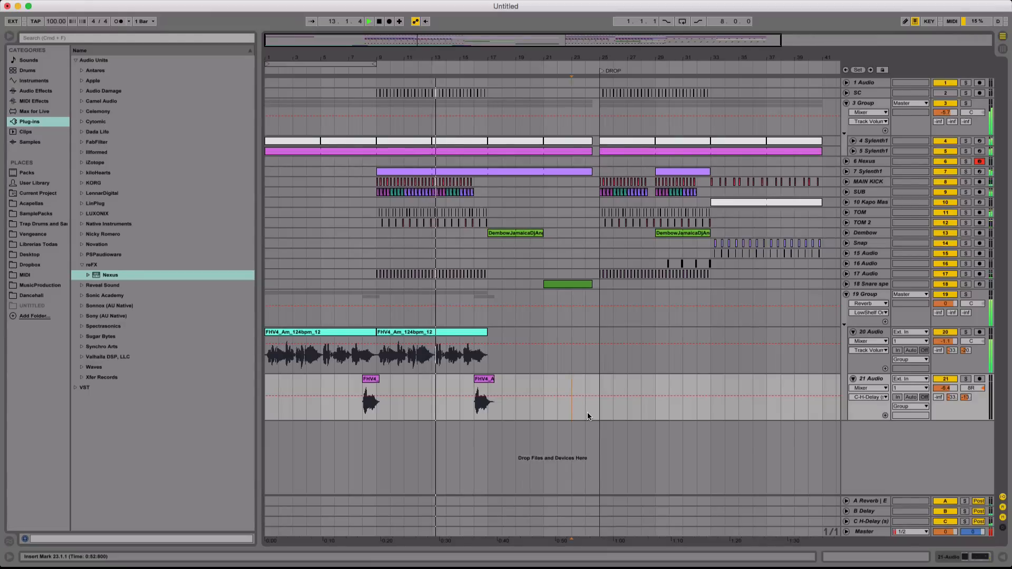
Collapse the vocal group and add the Vox Lead track from the MusicProduction folder below it
left_click(847, 294)
left_click(867, 293)
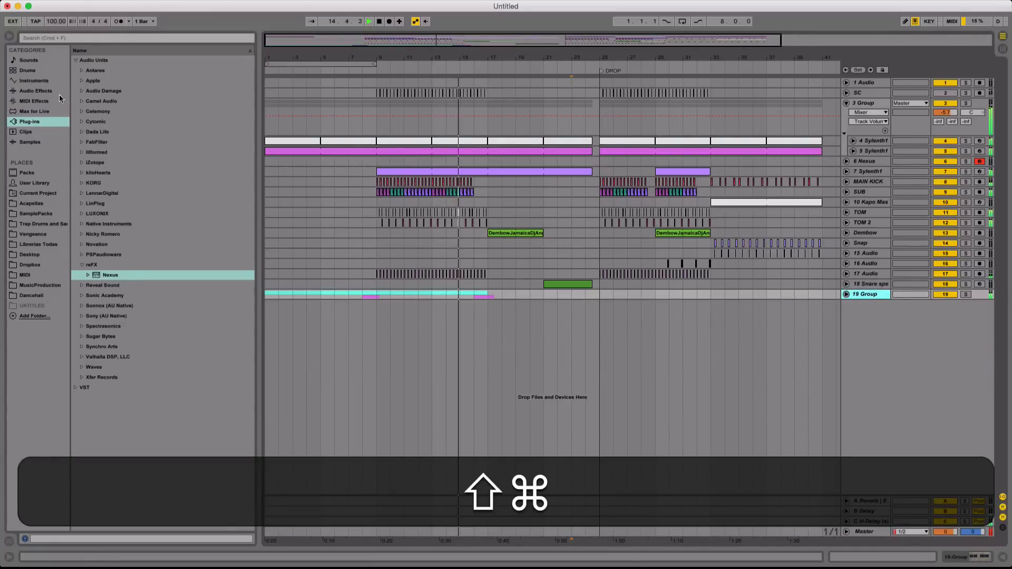
left_click(37, 89)
left_click(42, 285)
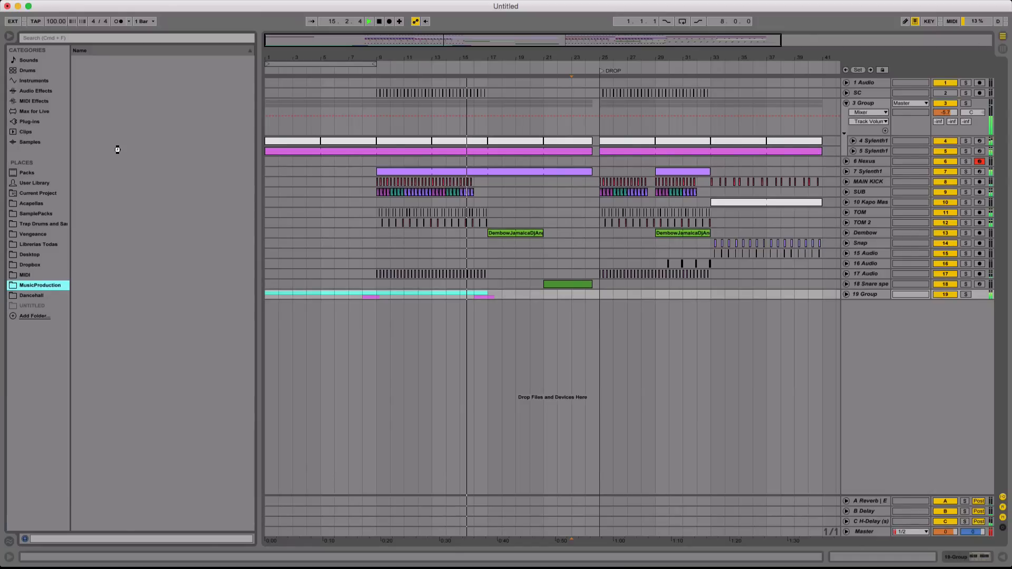
left_click(121, 265)
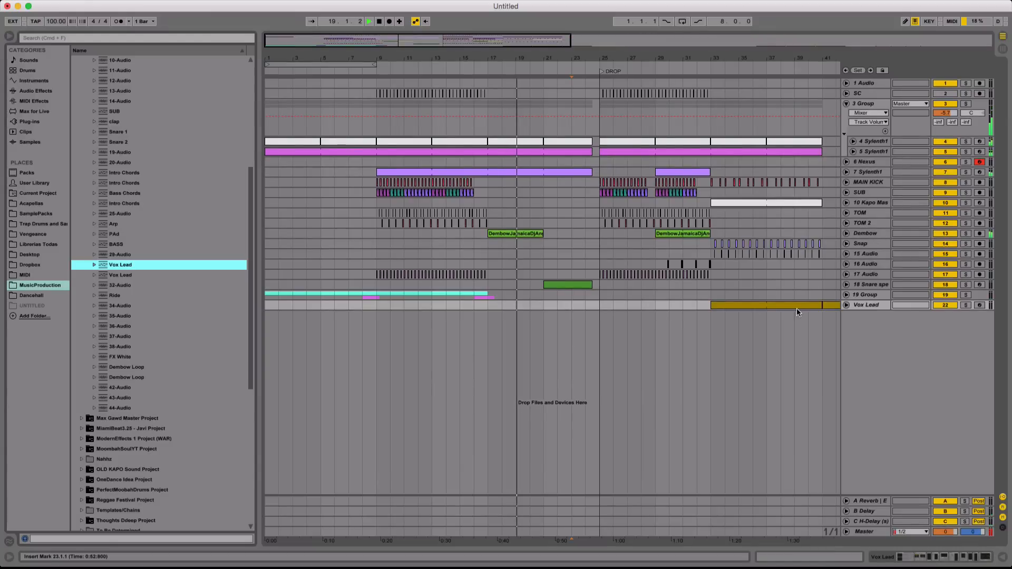
Unfold the Vox Lead track and delete all of its imported clips
left_click(846, 305)
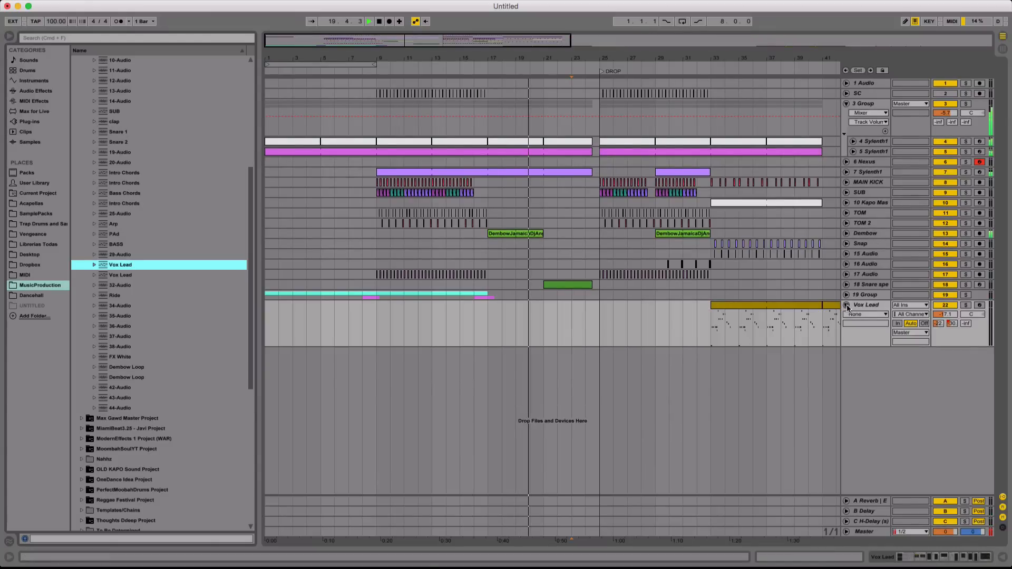
left_click(760, 306)
left_click_drag(743, 62, 744, 26)
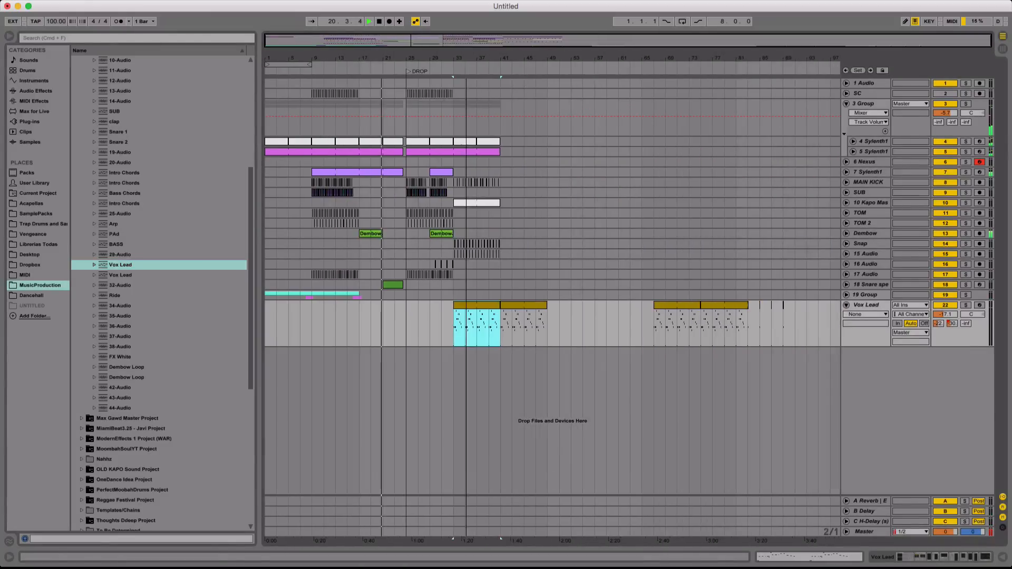
key("BackSpace")
left_click_drag(477, 342, 801, 331)
key("BackSpace")
left_click(512, 323)
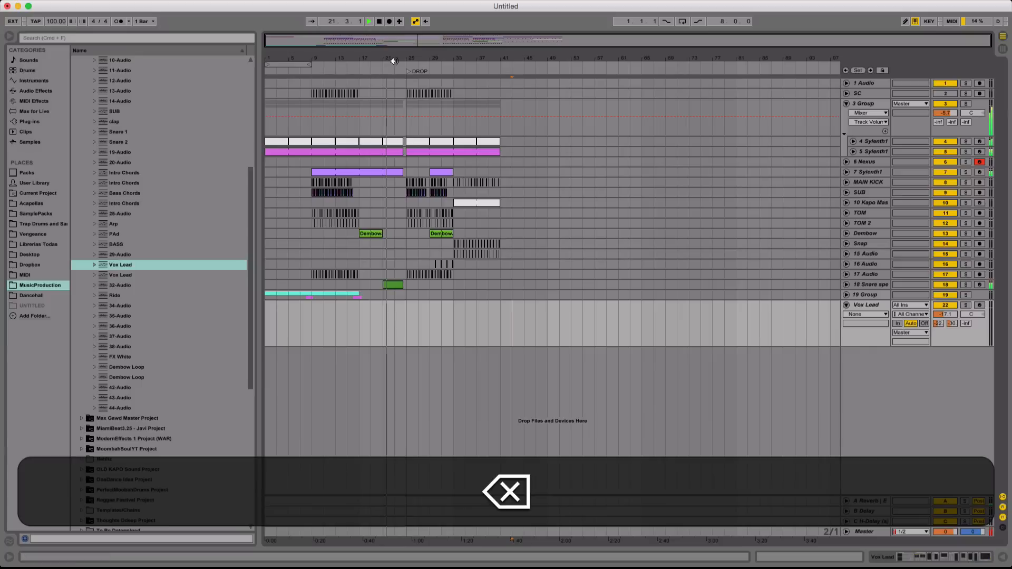
Stop playback and open the sample view of the TOUCH Vocal Main sampler on the Vox Lead track
key("space")
left_click_drag(404, 60, 403, 100)
double_click(859, 306)
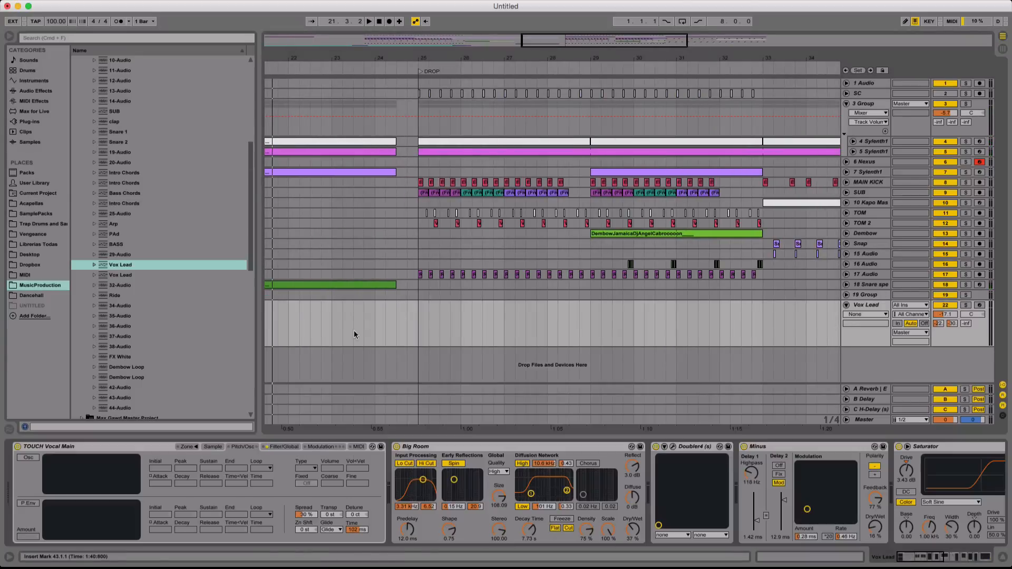
left_click_drag(935, 556, 899, 561)
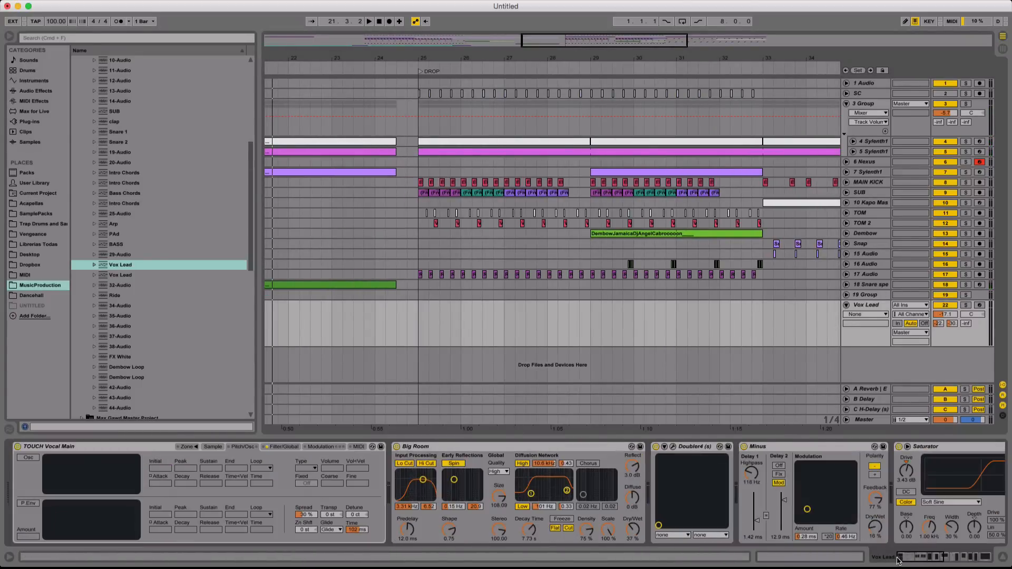
left_click(219, 449)
Try to group the Vox Lead effects from Big Room through EQ Eight, and undo the grouping
left_click(539, 448)
left_click_drag(924, 560, 974, 560)
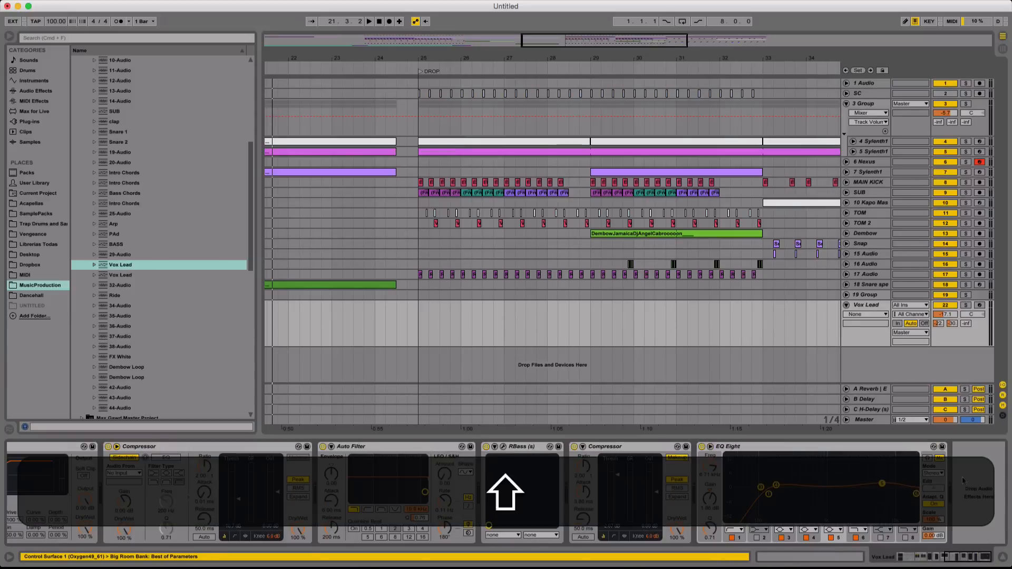
left_click(888, 449, "shift")
key("shift+super+g")
key("super+g")
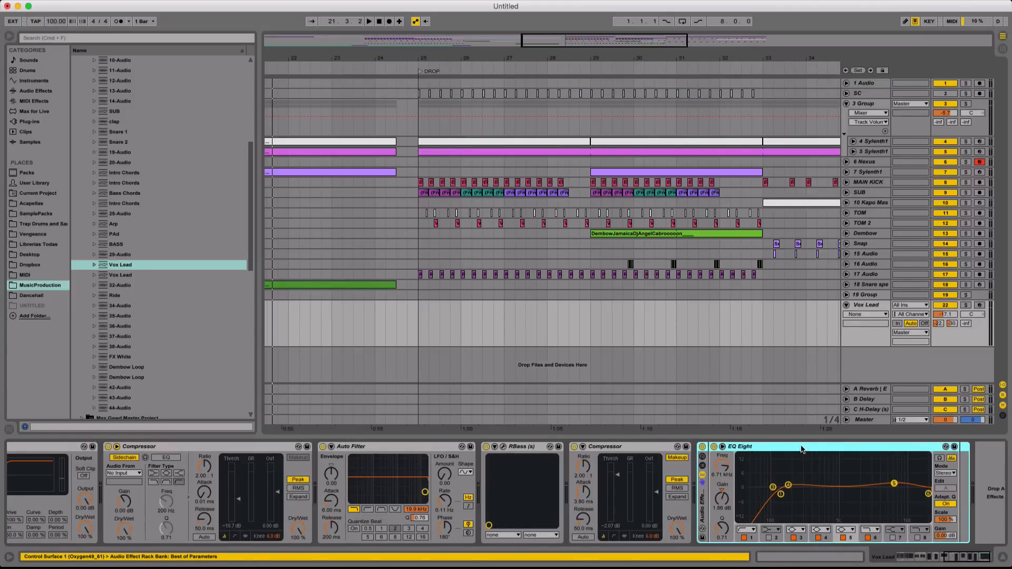
key("super+z")
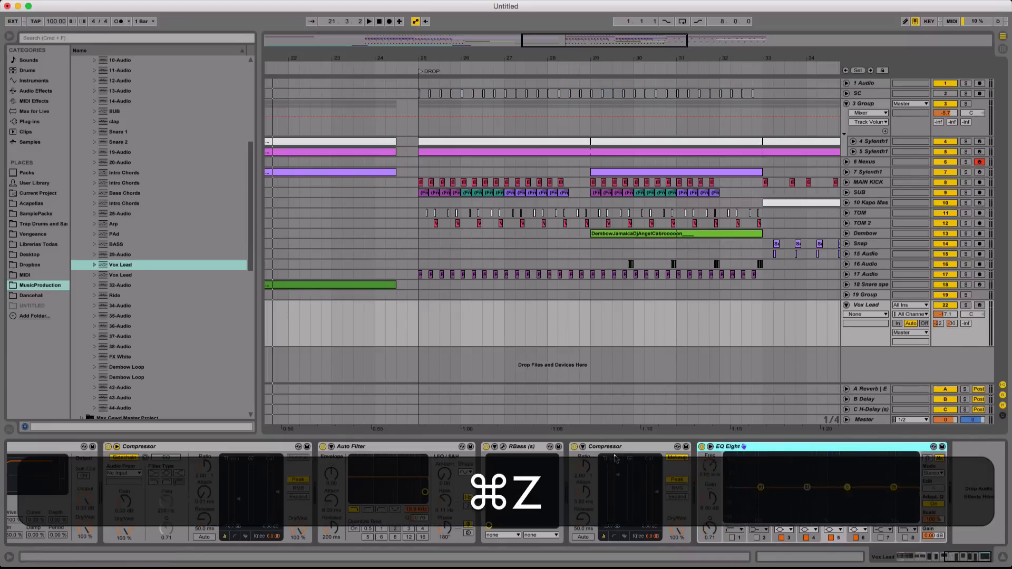
Group the Vox Lead effects from Big Room through EQ Eight into one audio effect rack and fold it
left_click_drag(971, 558, 888, 561)
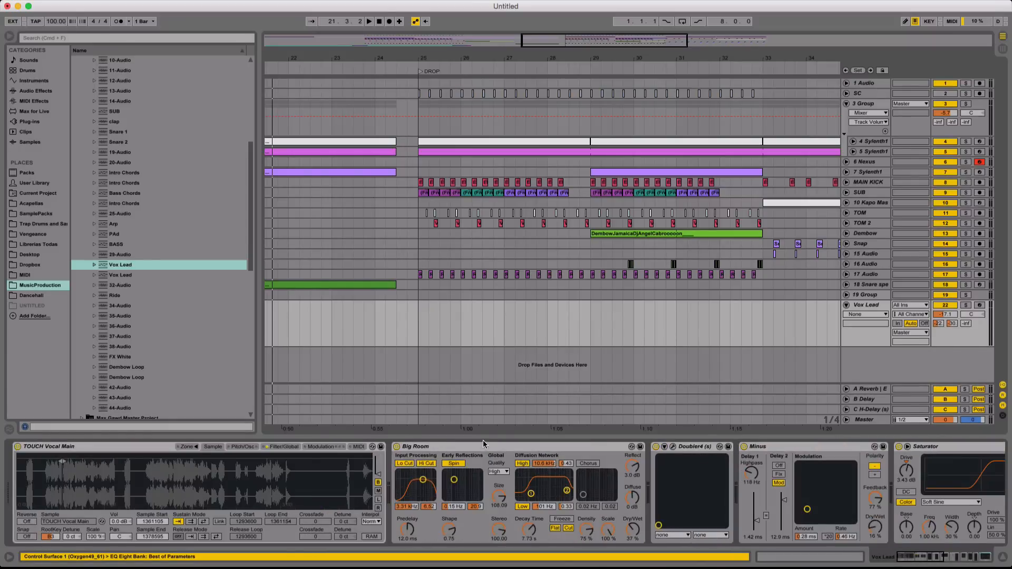
left_click(516, 447)
left_click(936, 558)
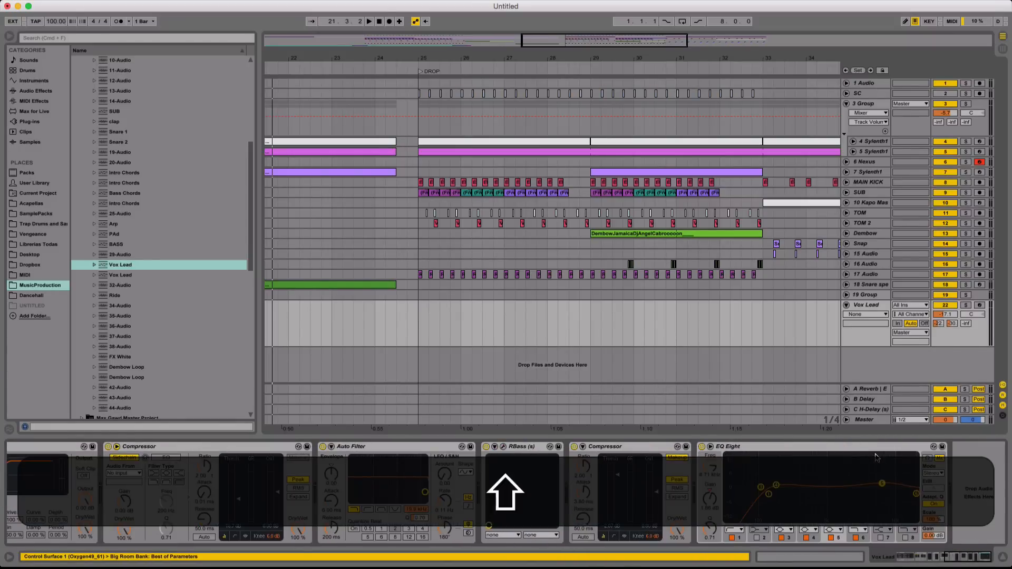
left_click(871, 448, "shift+super")
key("super+g")
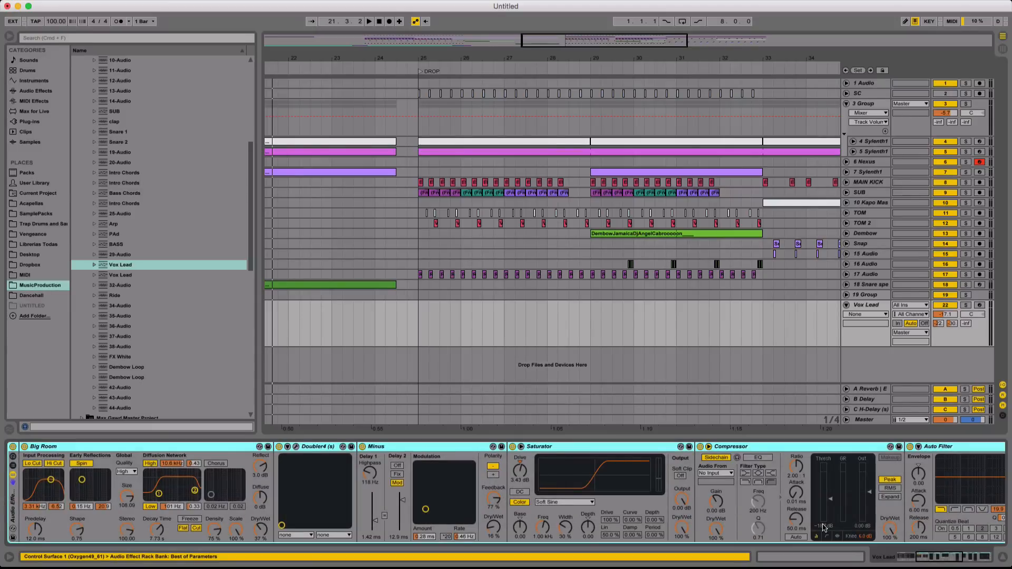
double_click(10, 510)
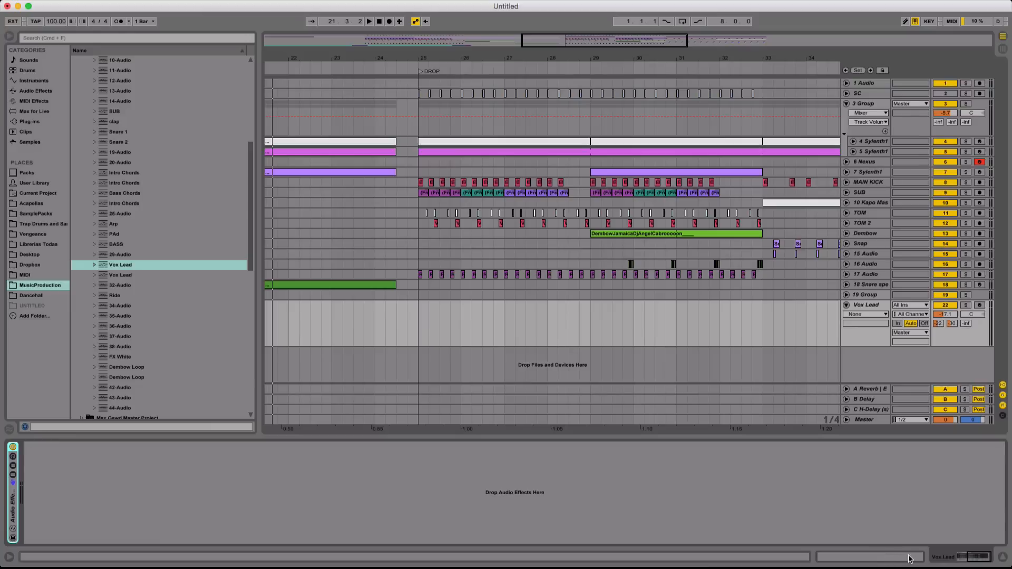
left_click_drag(998, 559, 935, 560)
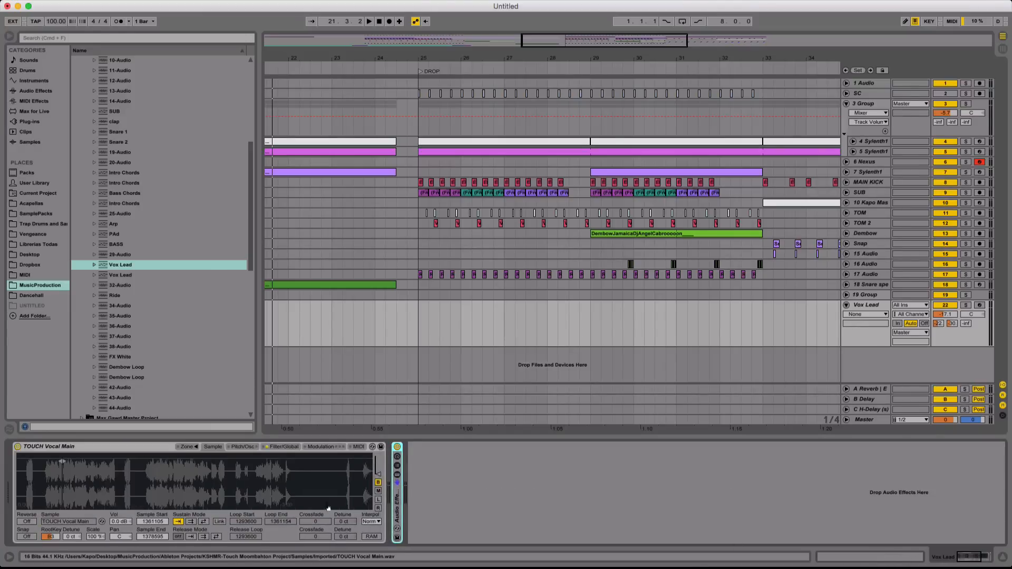
Arm the Vox Lead track and audition its sampler notes with the effect rack switched off
left_click(980, 306)
key("d")
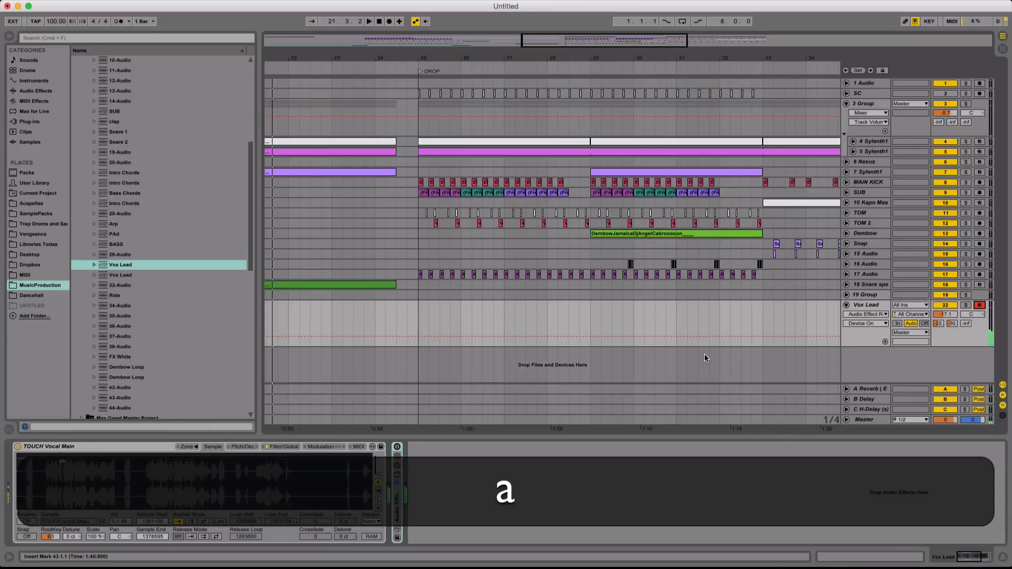
Unfold the 18 Snare special track and the 19 Group, and play the vocal on 20 Audio from bar 16
left_click(847, 284)
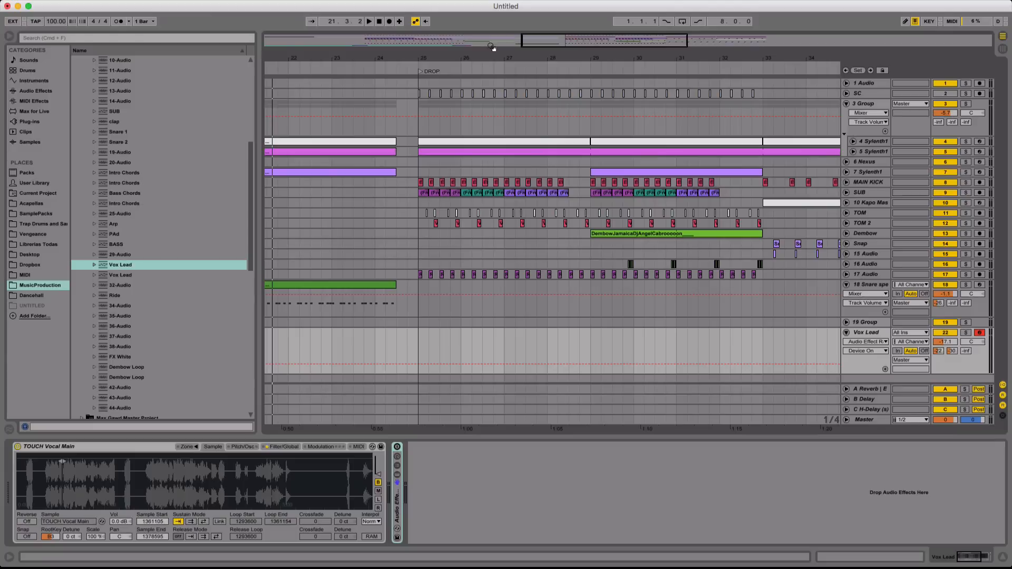
left_click_drag(492, 47, 463, 64)
left_click_drag(506, 57, 506, 132)
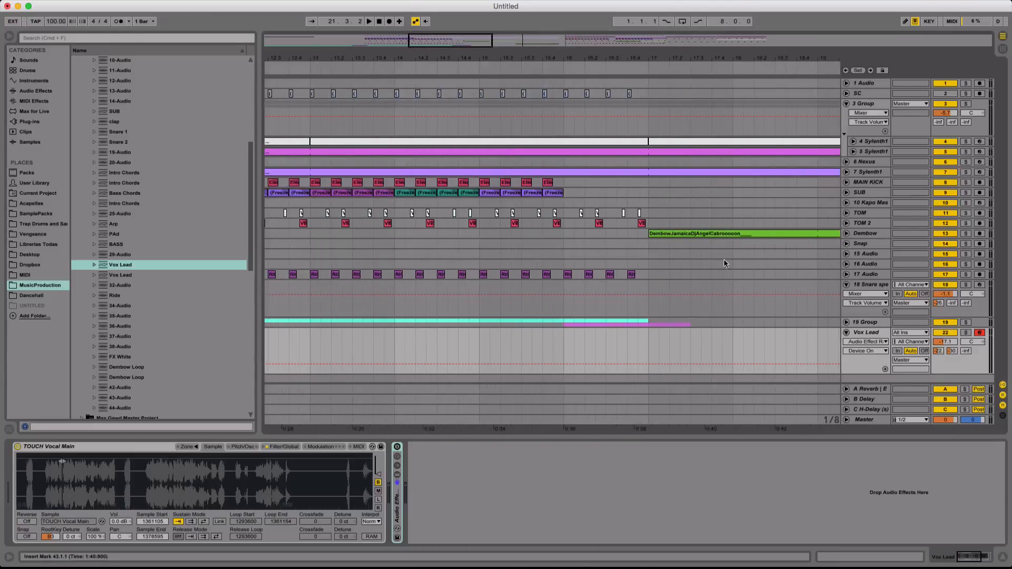
left_click(847, 322)
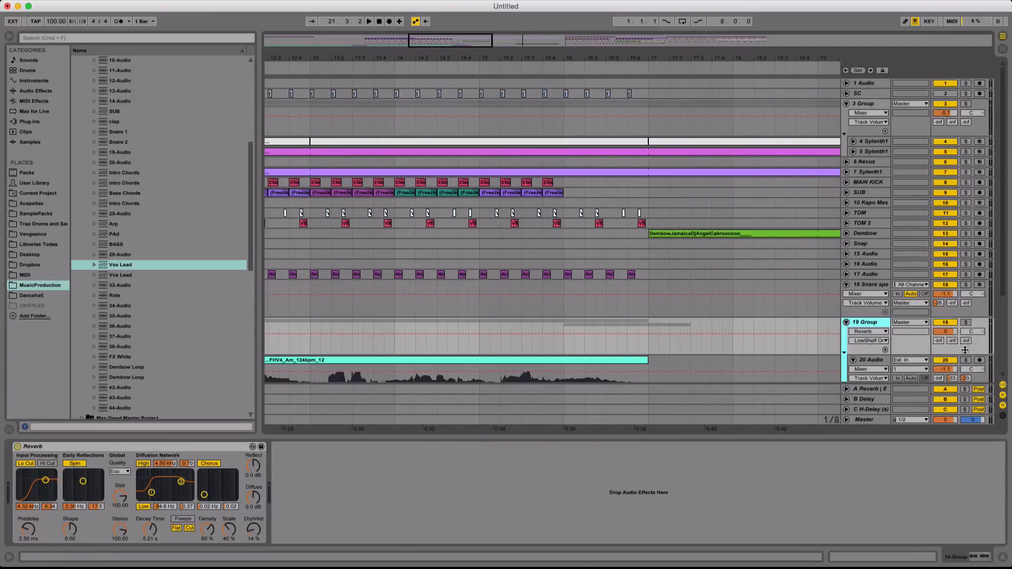
scroll(584, 275, "down", 4)
left_click(569, 277)
key("space")
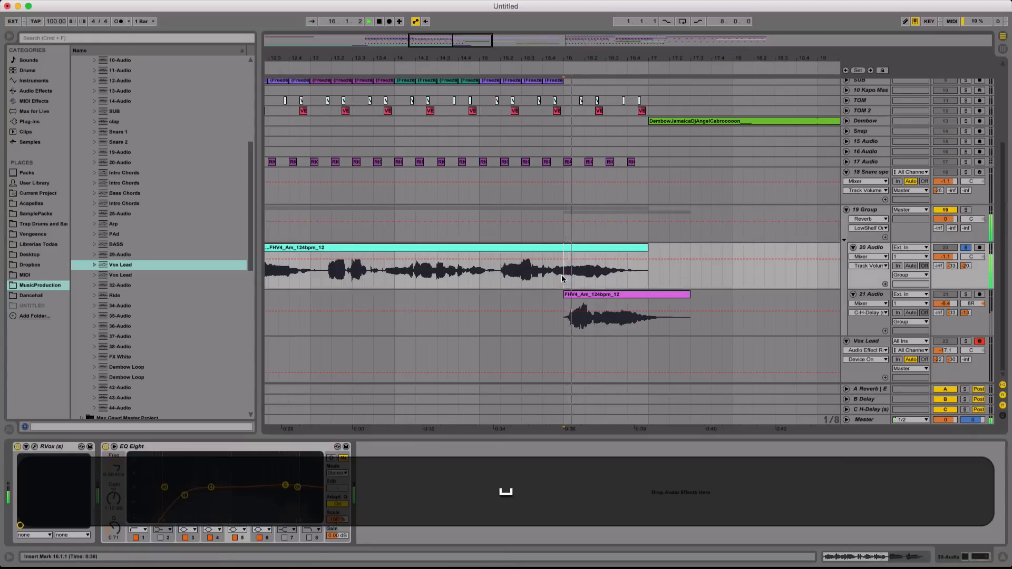
key("space")
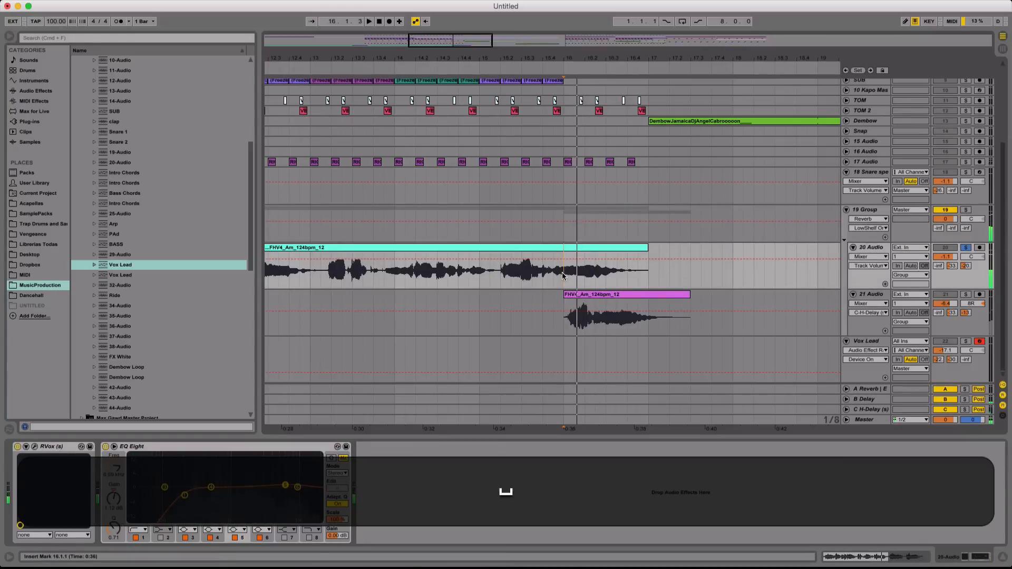
Load the FHV4_Am_124bpm_12 vocal from bar 16 of 20 Audio into the Vox Lead sampler, solo the track and audition a note
left_click(855, 346)
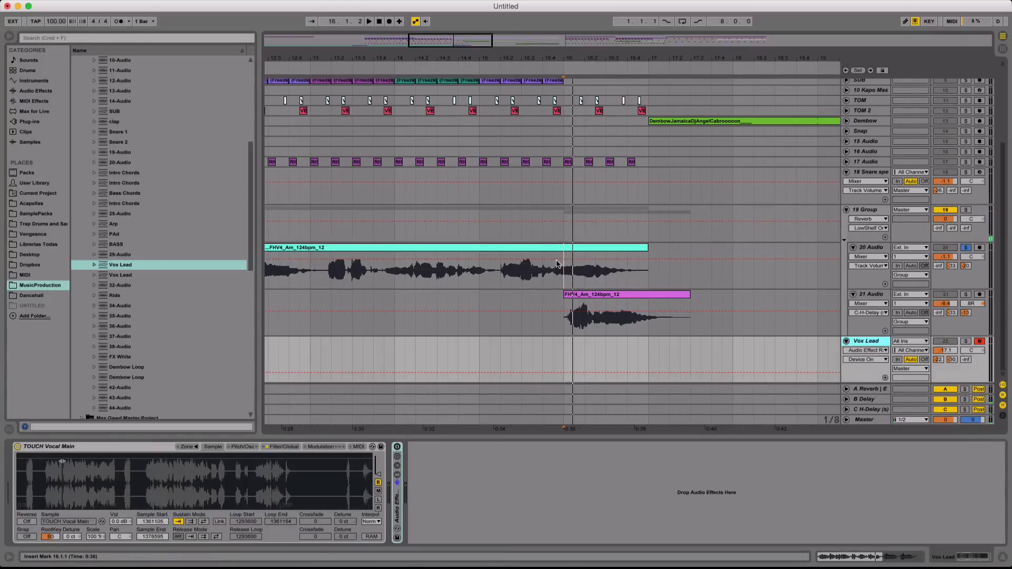
left_click_drag(565, 272, 346, 460)
left_click(578, 248)
left_click(863, 353)
key("a")
left_click(964, 341)
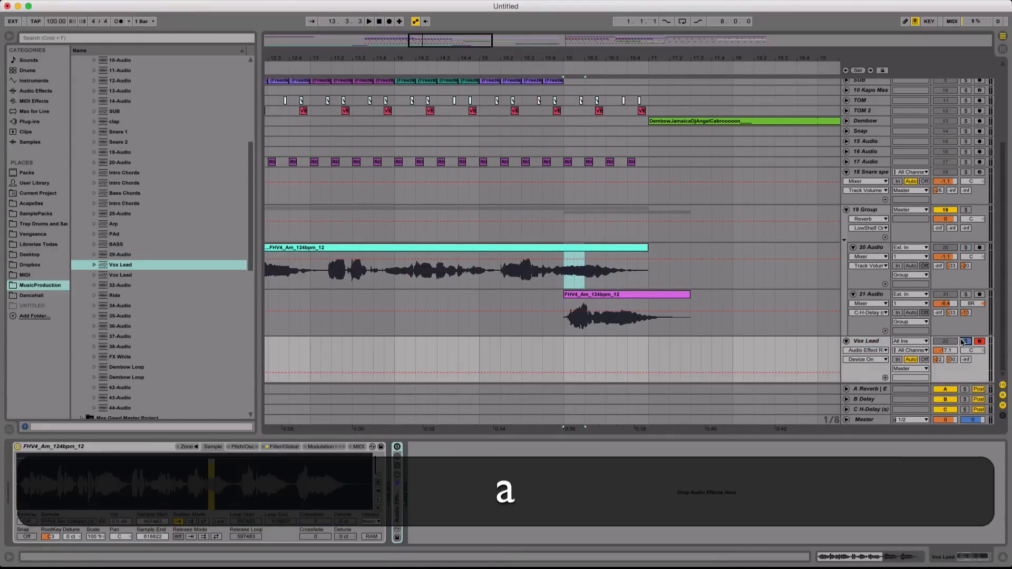
Set the Vox Lead track volume to 0 dB while auditioning, and shorten the sampler's sample end to 612167
left_click_drag(212, 468, 196, 483)
key("a")
key("a")
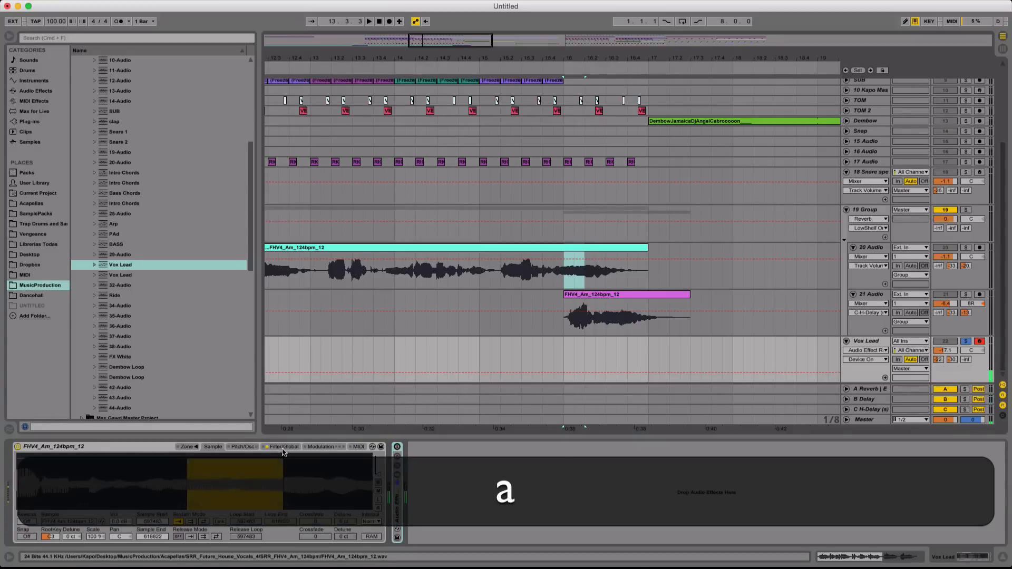
mouse_move(945, 350)
left_mouse_down()
mouse_move(945, 332)
mouse_move(949, 341)
left_mouse_up()
type("a0")
key("Return")
key("a")
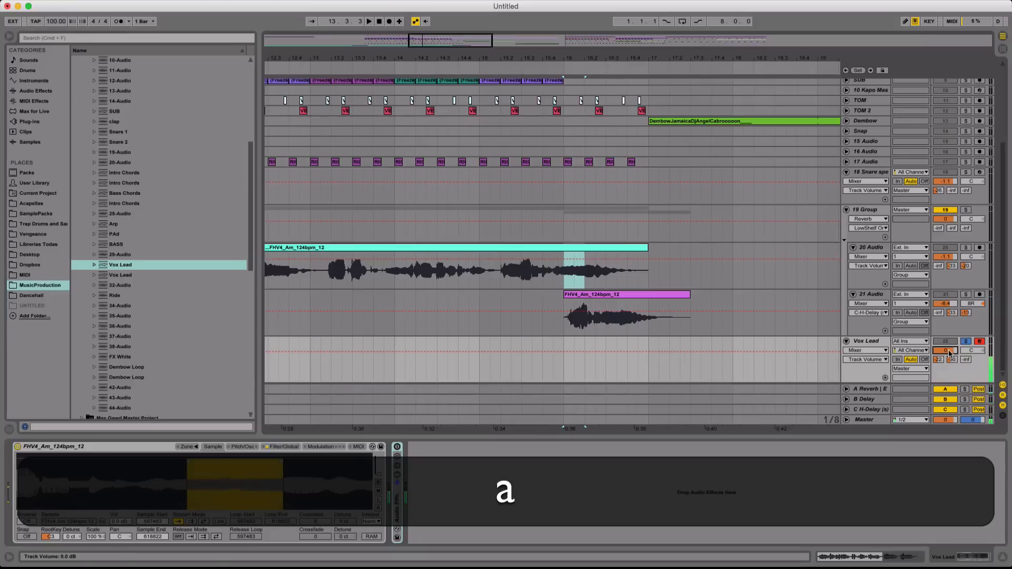
left_click_drag(282, 467, 255, 471)
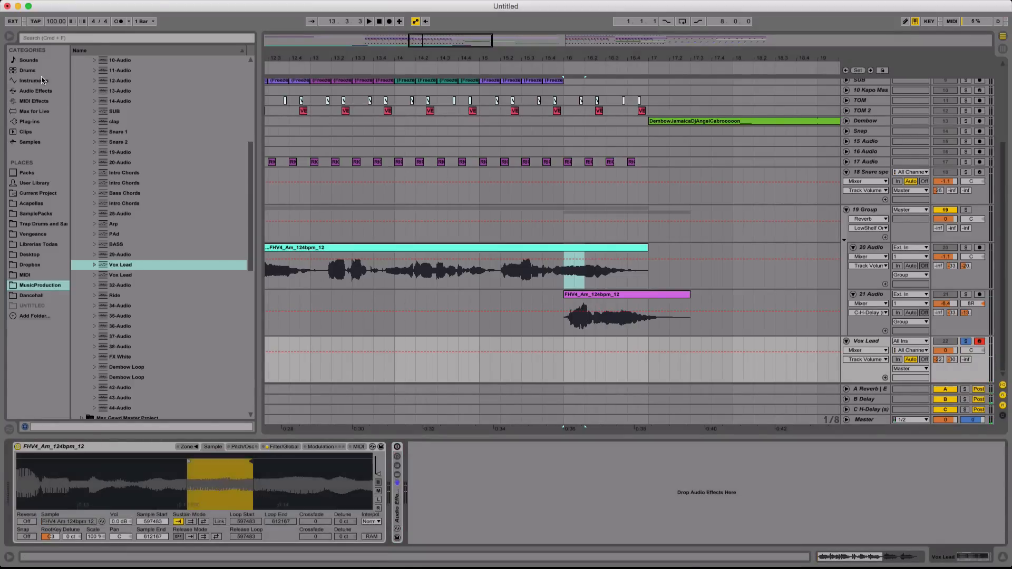
left_click(45, 92)
double_click(101, 161)
key("a")
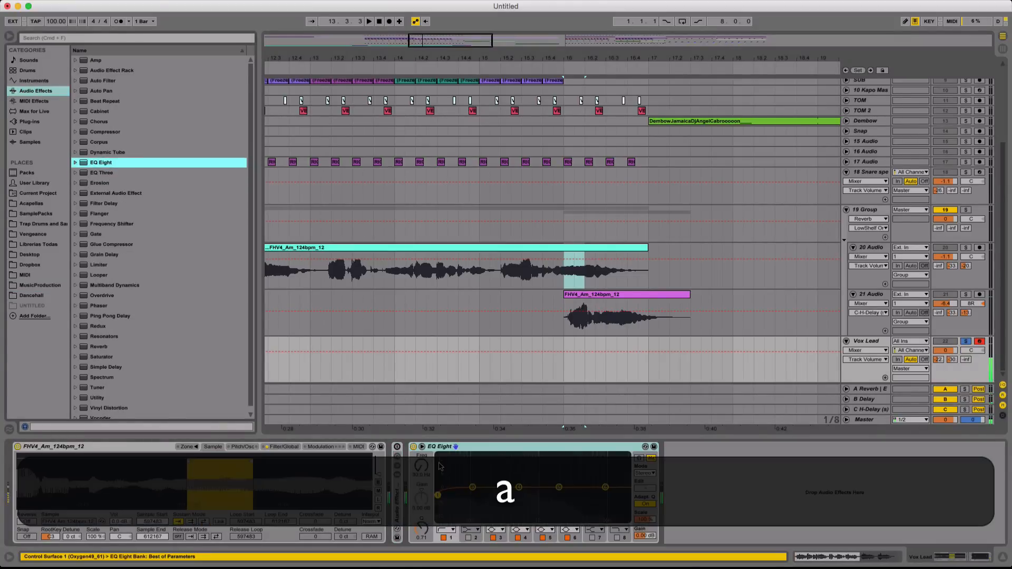
key("BackSpace")
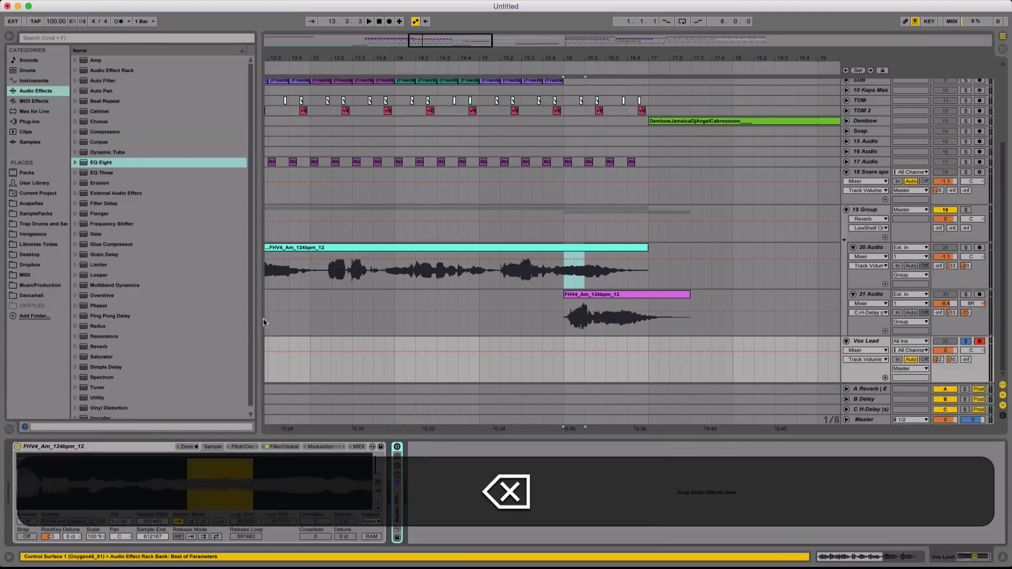
Add a Spectrum and a Tuner after the Vox Lead sampler and play a note through them
scroll(105, 379, "down", 1)
left_click_drag(101, 373, 397, 473)
left_click_drag(79, 388, 423, 479)
key("a")
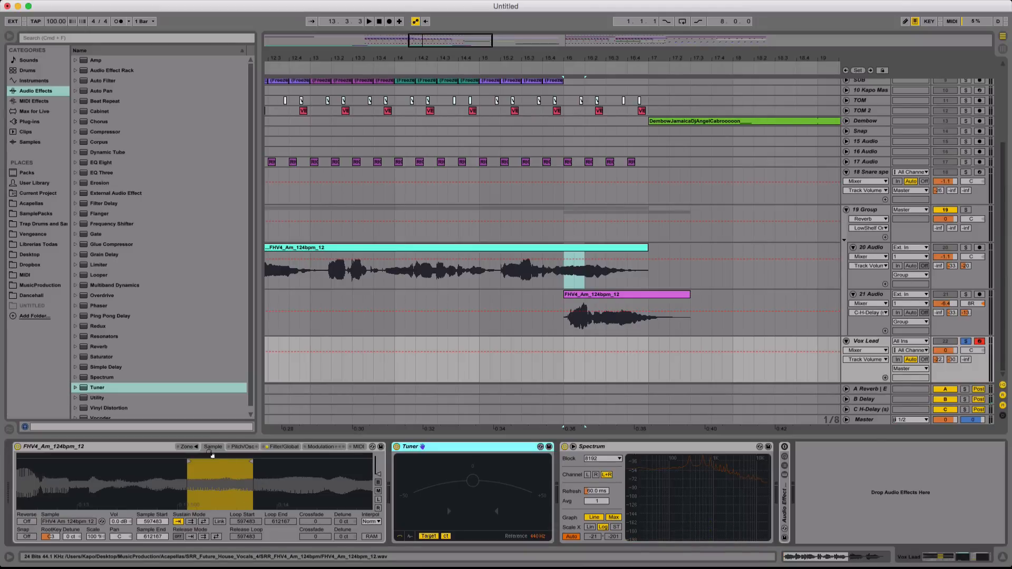
Tune the Vox Lead sampler against the played note with root key D#3 and a detune of +49 ct
left_click(50, 537)
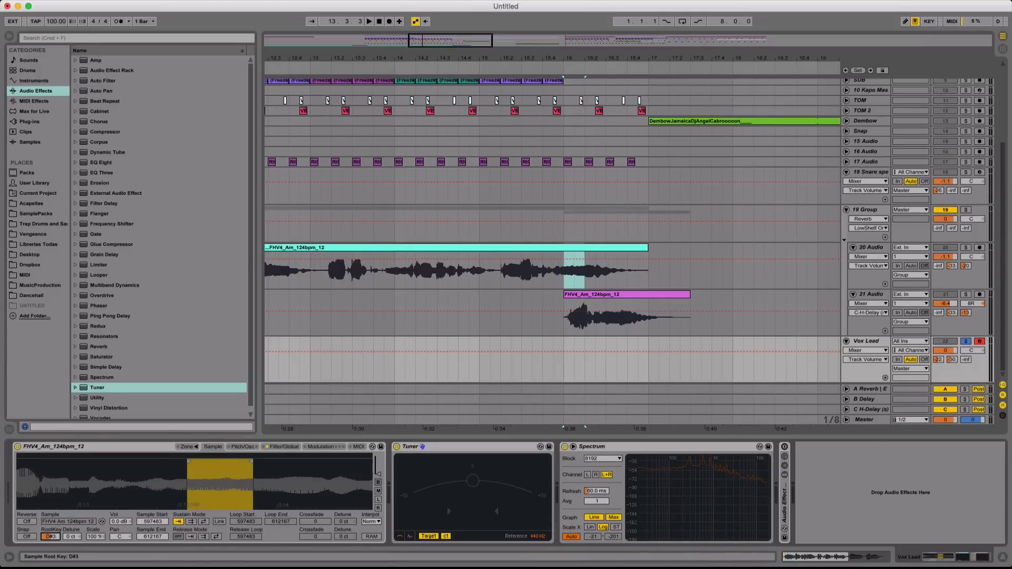
key("a")
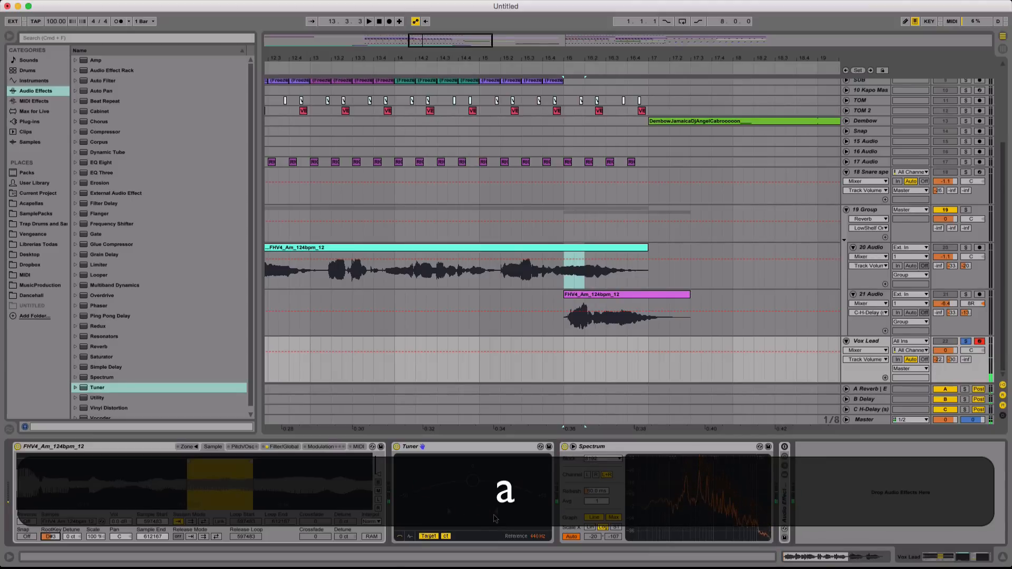
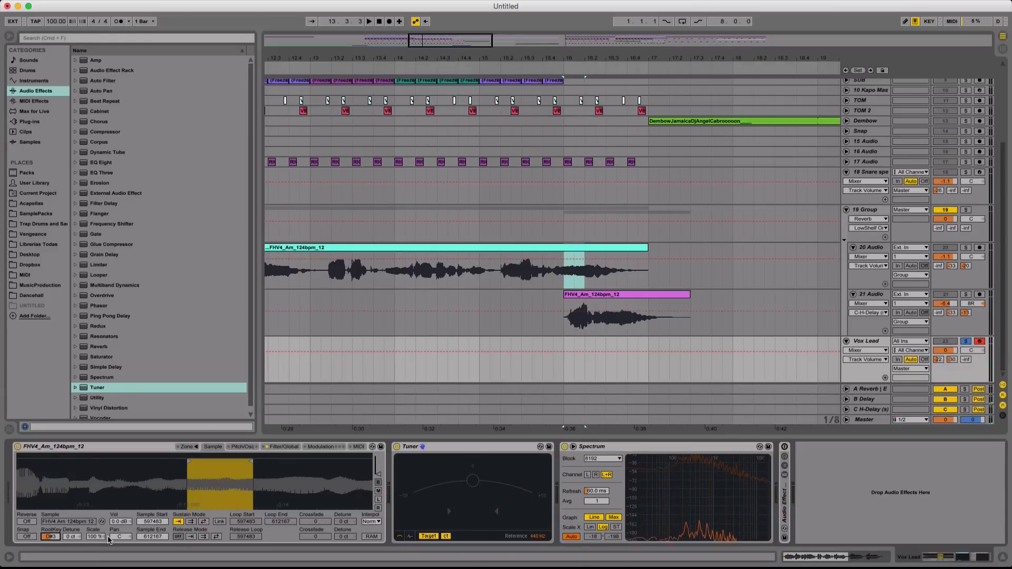
mouse_move(72, 537)
left_mouse_down()
mouse_move(72, 528)
mouse_move(75, 536)
left_mouse_up()
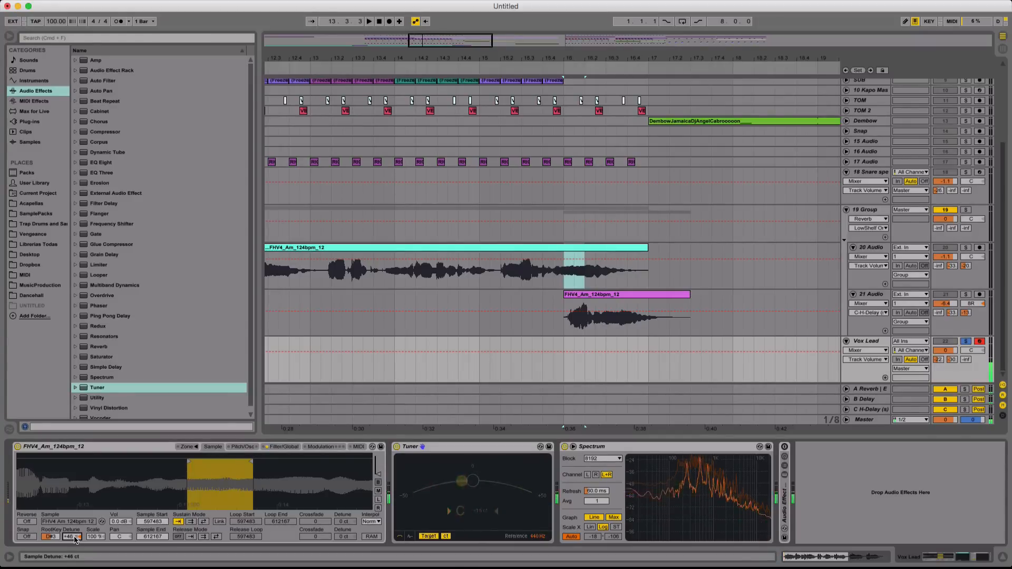
left_click_drag(77, 537, 77, 536)
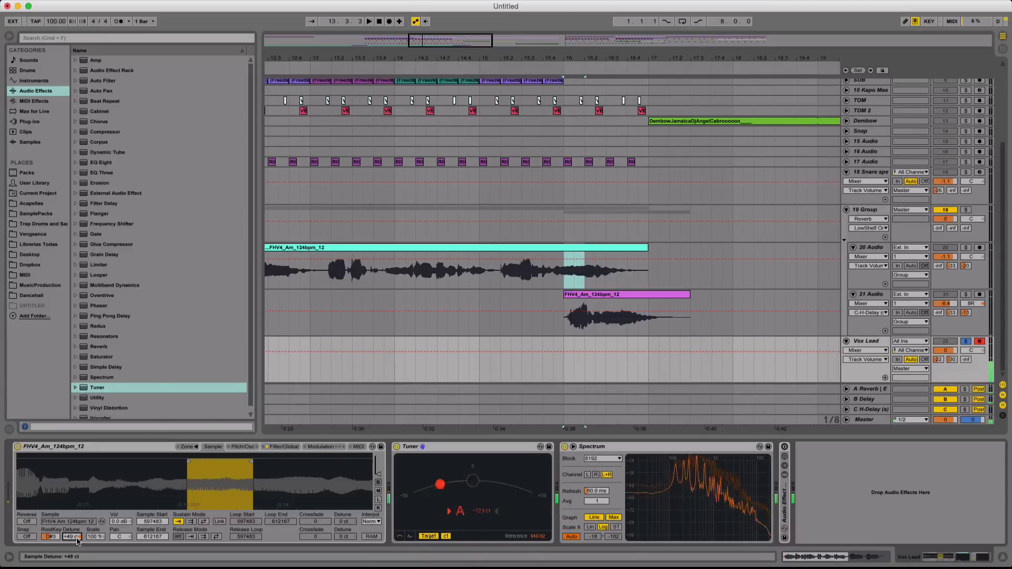
Remove the Tuner and Spectrum from the Vox Lead track, and shorten the sampler's sample end to 609022
left_click(485, 447)
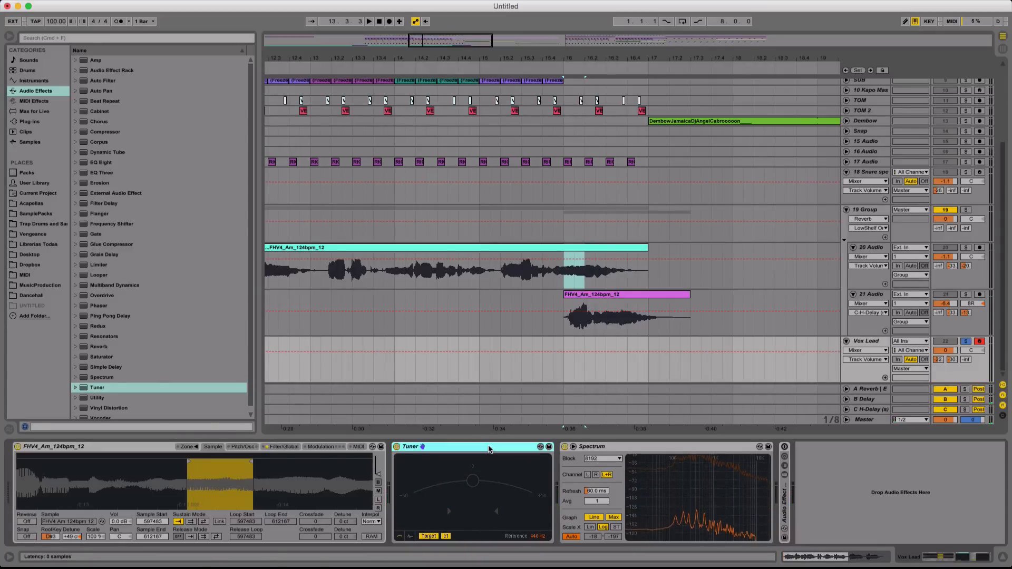
key("BackSpace")
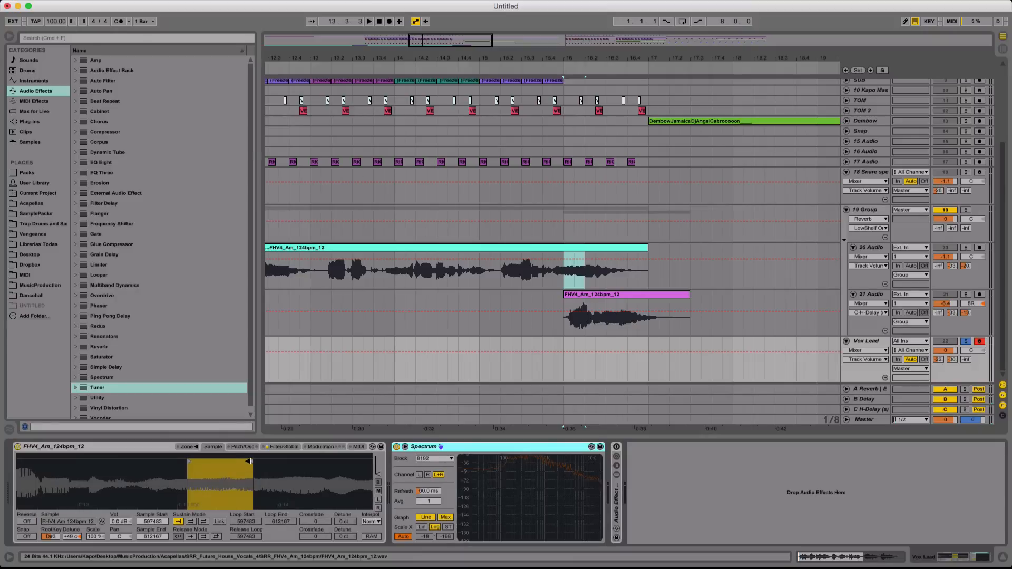
left_click_drag(248, 462, 239, 461)
left_click(479, 444)
key("BackSpace")
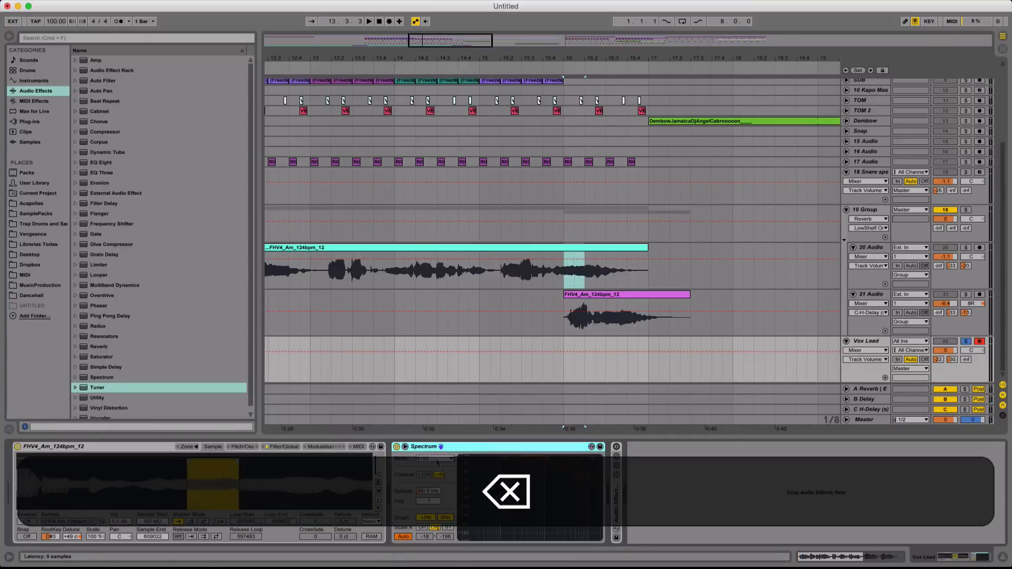
Review the sampler's filter and pitch settings, and unfold and switch on the Vox Lead effect rack
left_click(279, 447)
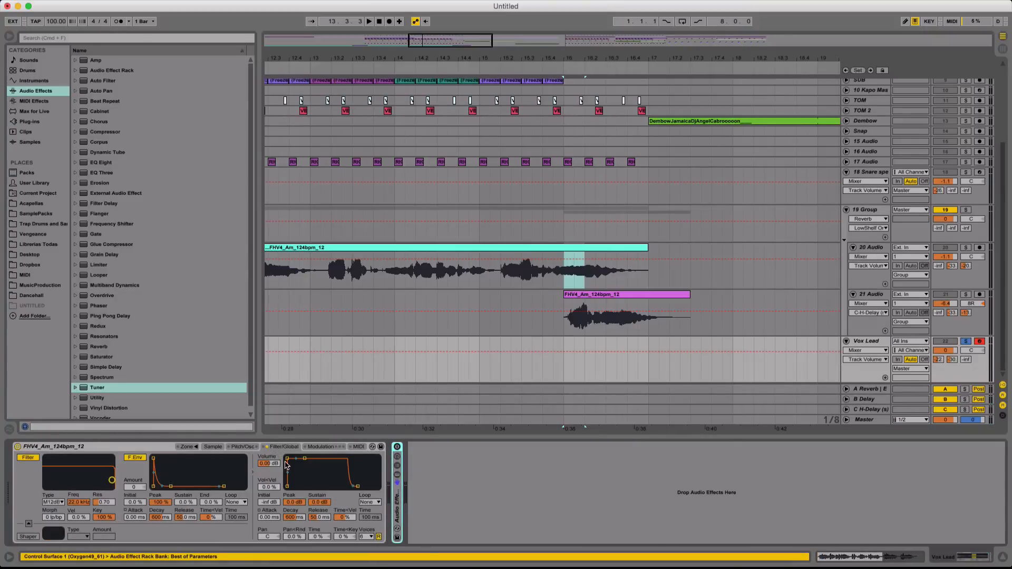
left_click(247, 447)
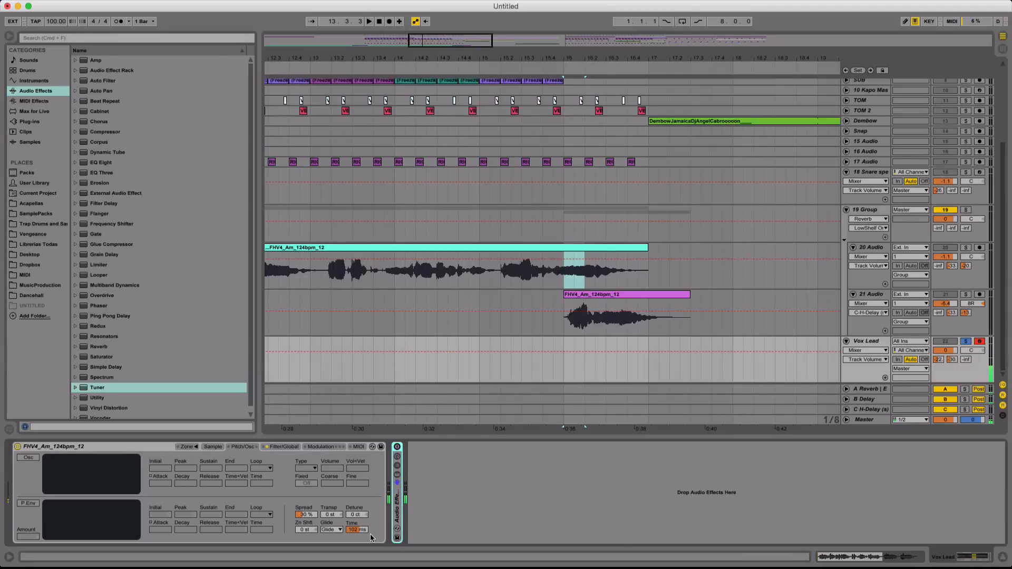
double_click(401, 504)
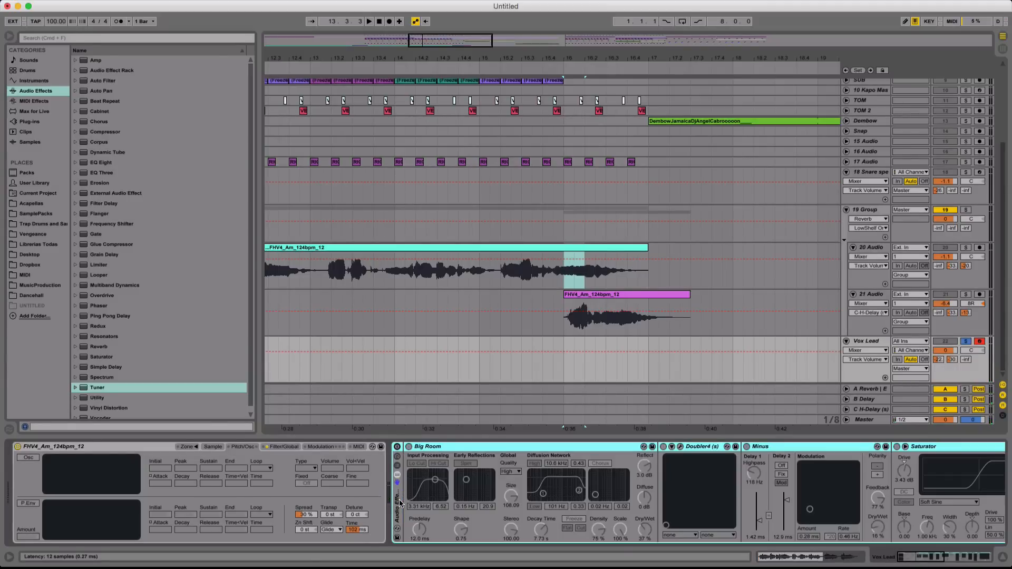
left_click(397, 447)
left_click(932, 563)
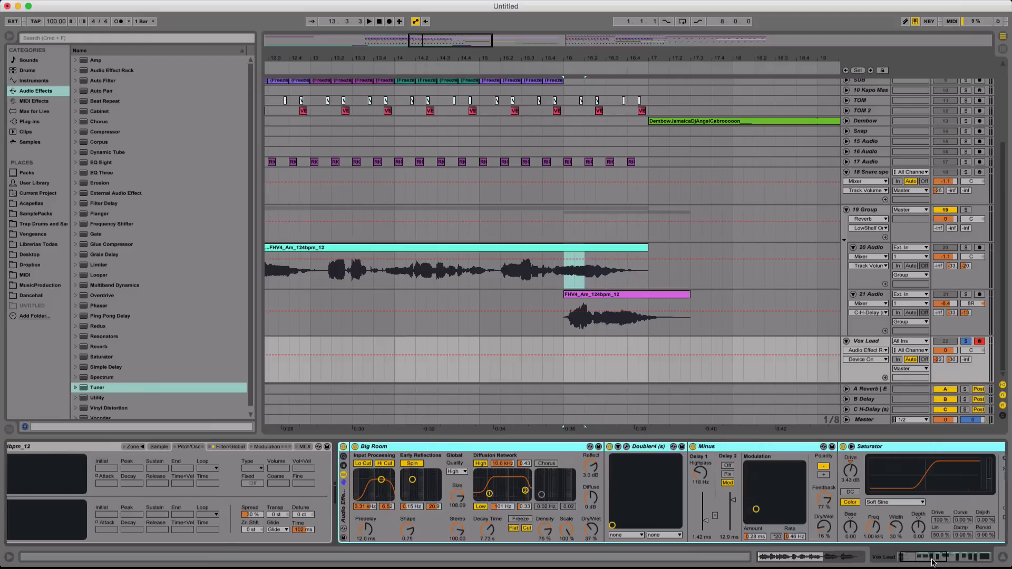
Examine the rack's Big Room reverb, the stock Reverb preset folders, and the Doubler4, Minus and Saturator settings
left_click(371, 452)
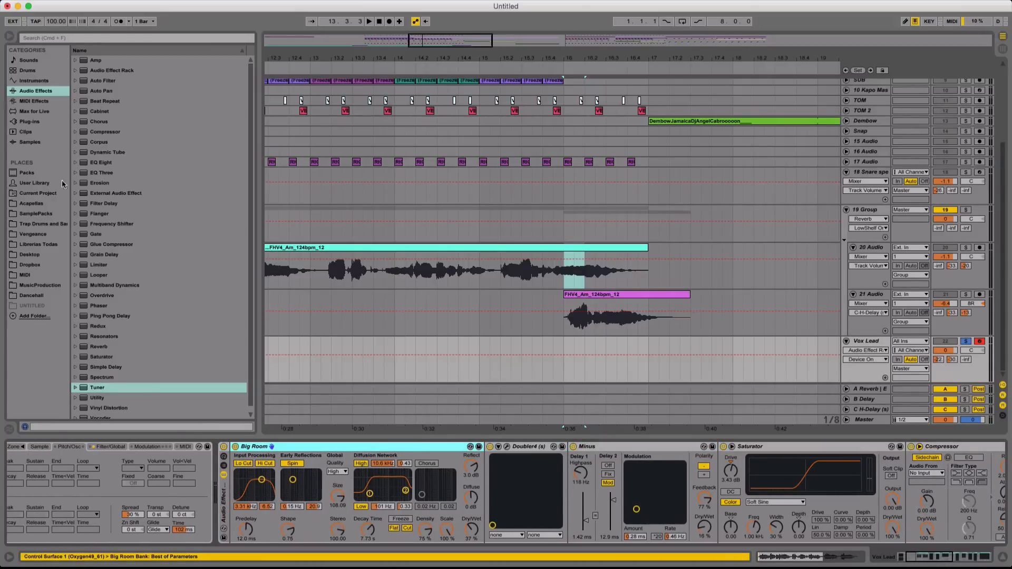
left_click(75, 347)
left_click(77, 331)
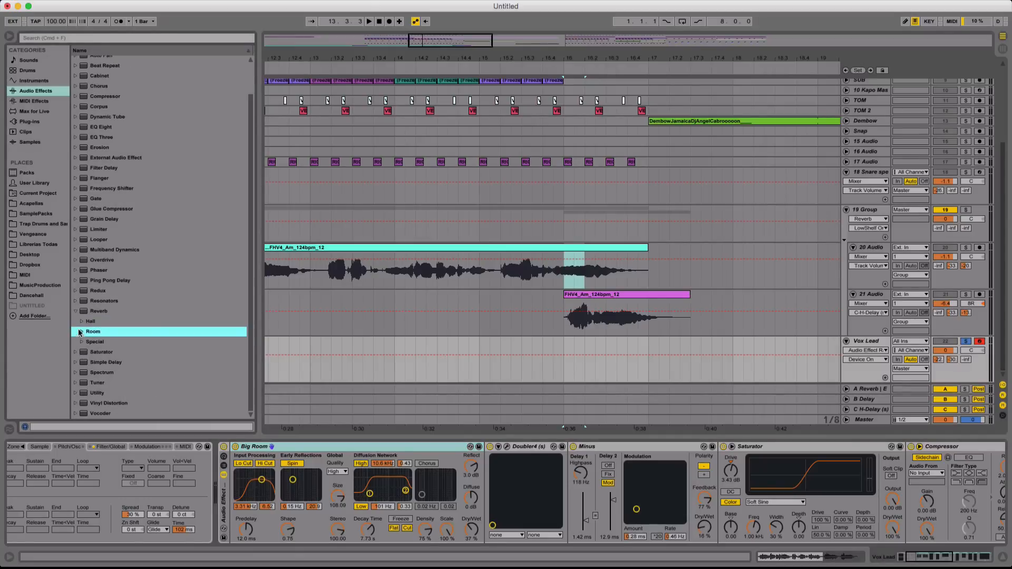
left_click(76, 311)
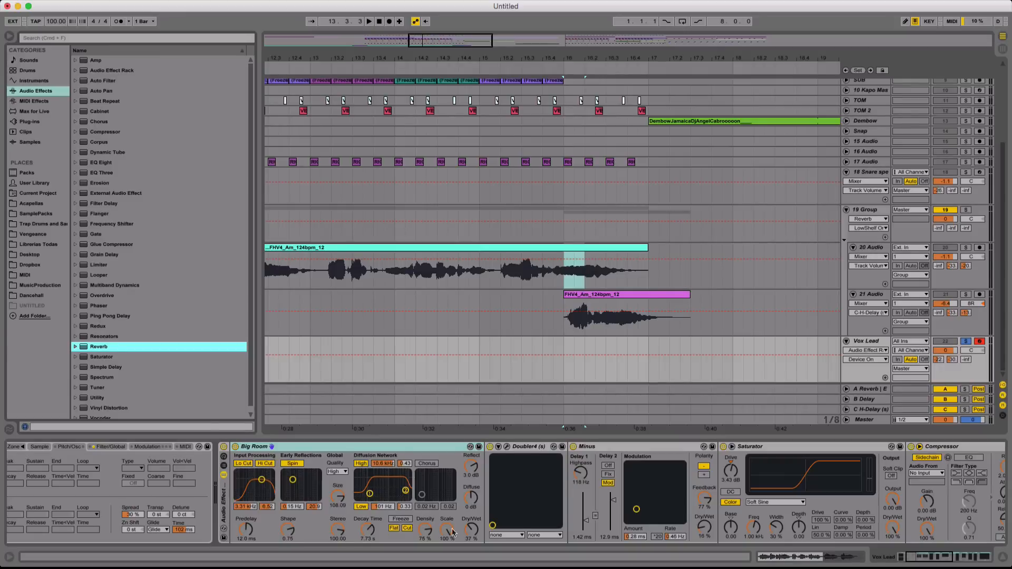
left_click(526, 449)
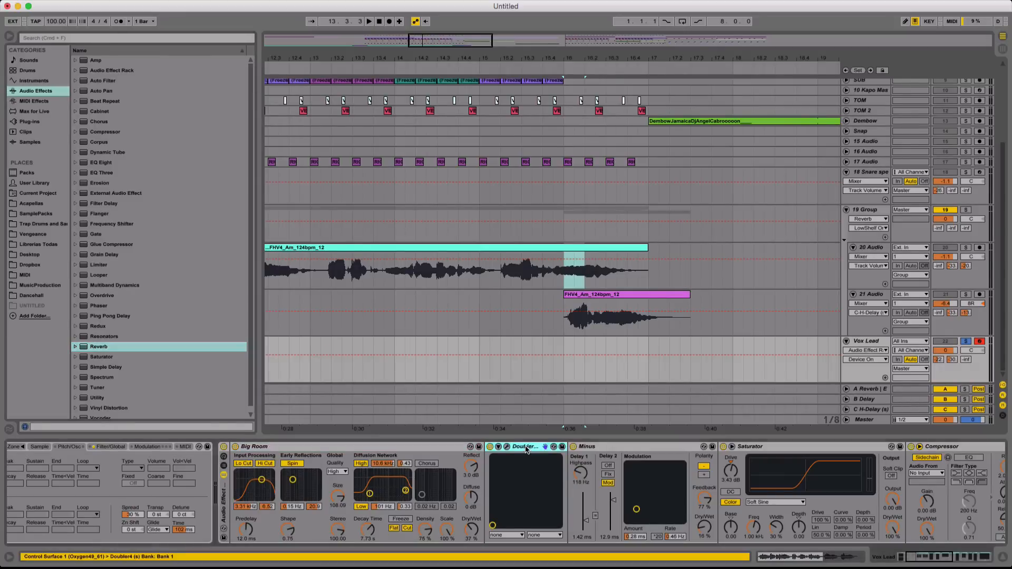
left_click(939, 560)
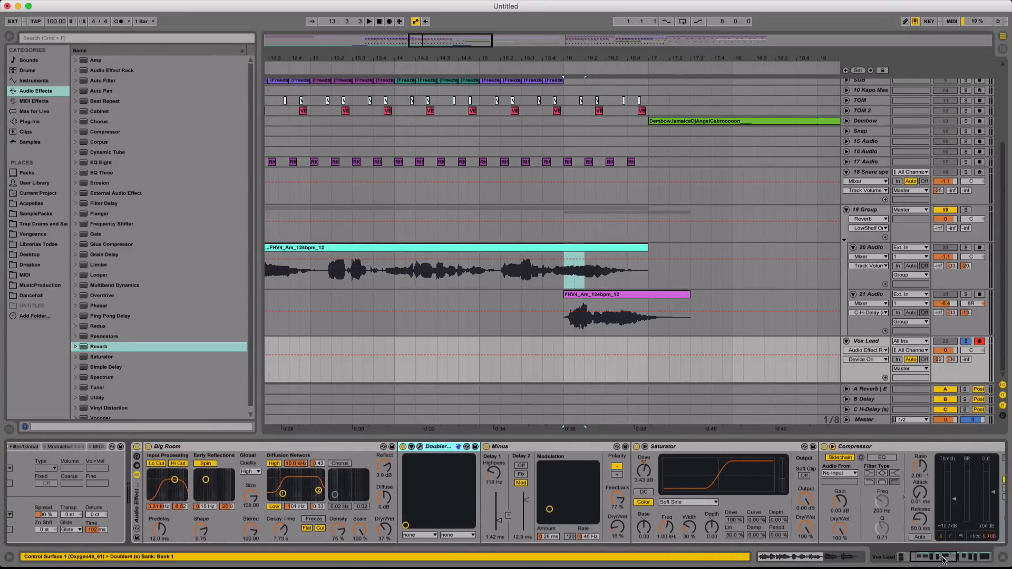
left_click(463, 446)
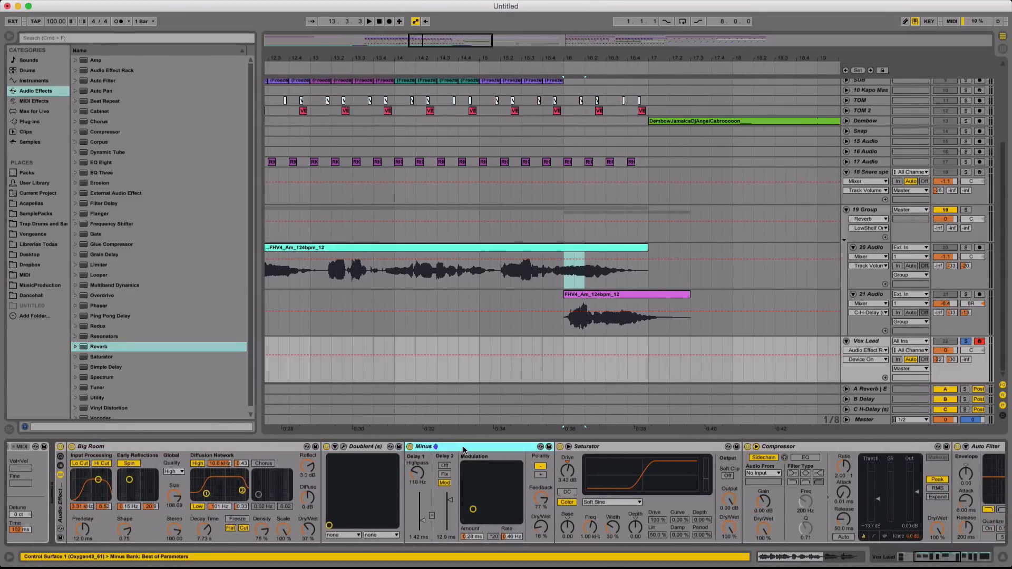
left_click(941, 558)
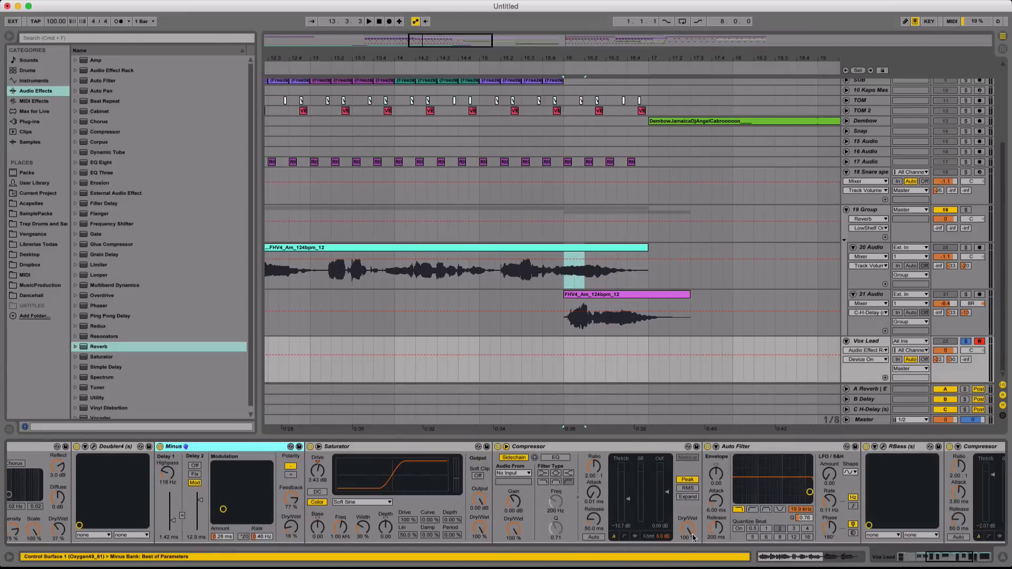
left_click(413, 447)
Set the sidechain input of the rack's Compressor after the Saturator to the SC track
left_click(588, 447)
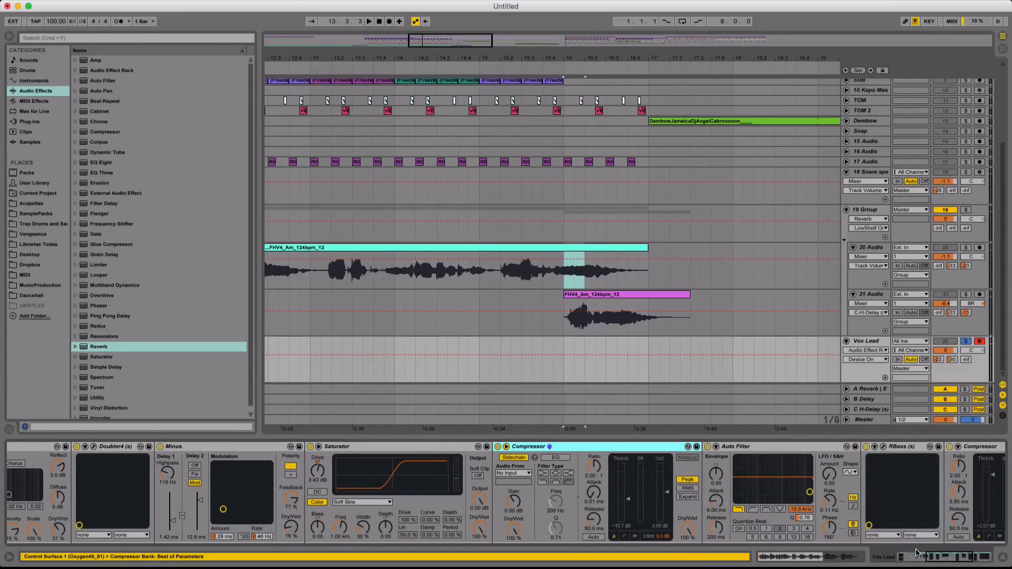
left_click(518, 475)
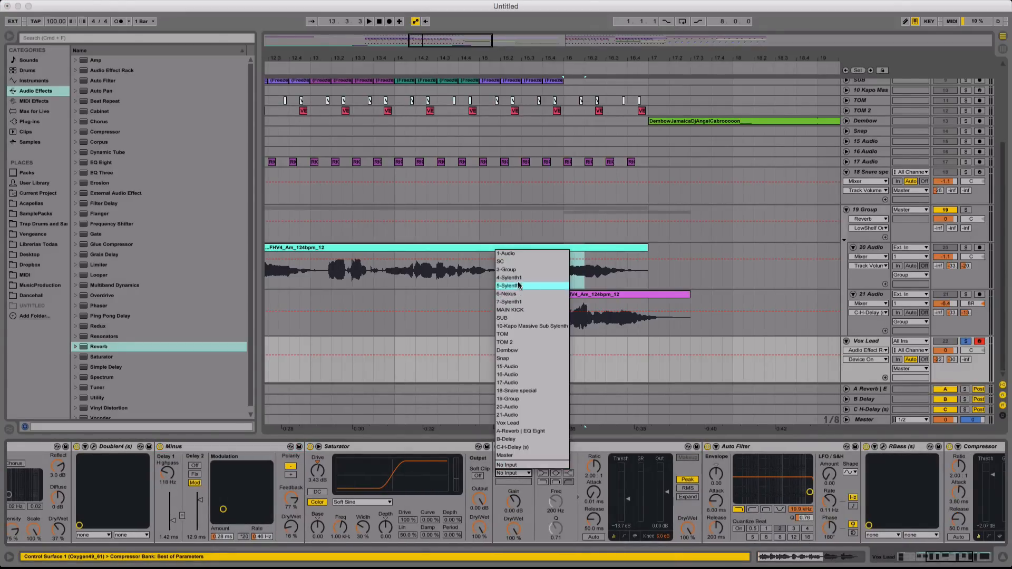
left_click(515, 262)
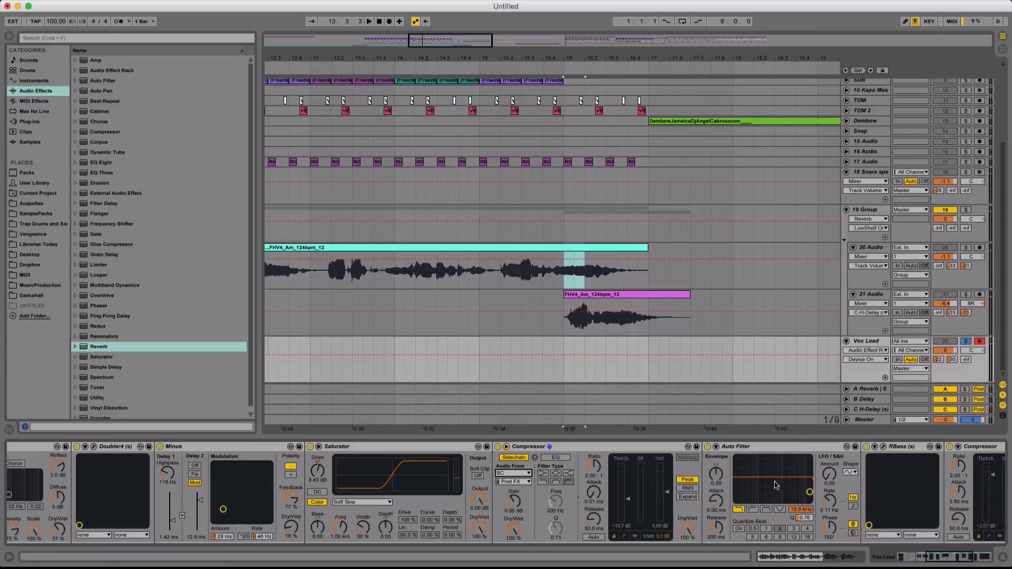
Examine the Vox Lead rack's Auto Filter, RBass, second Compressor and EQ Eight, and hide the device view
left_click_drag(952, 558, 961, 558)
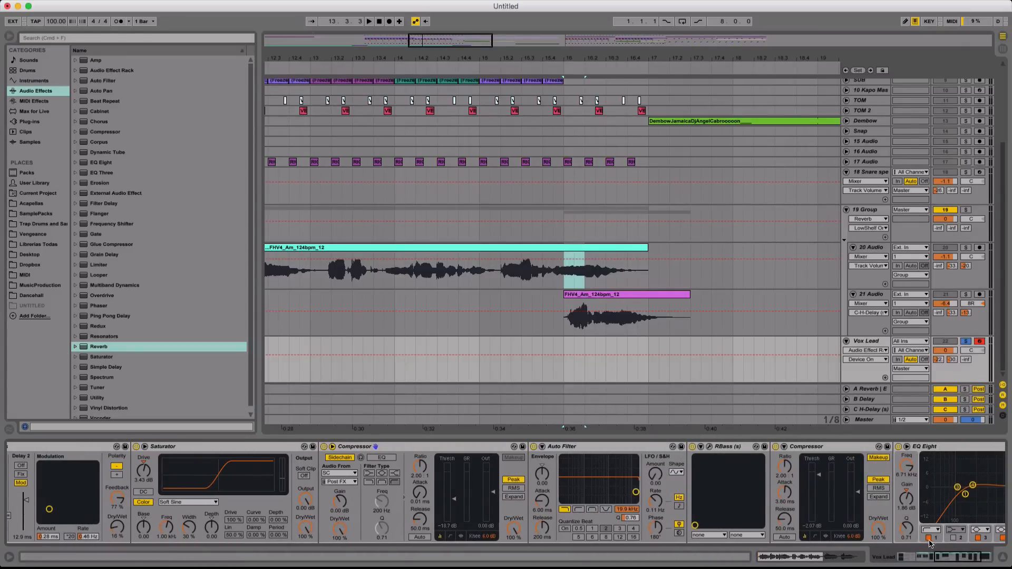
left_click_drag(944, 558, 957, 559)
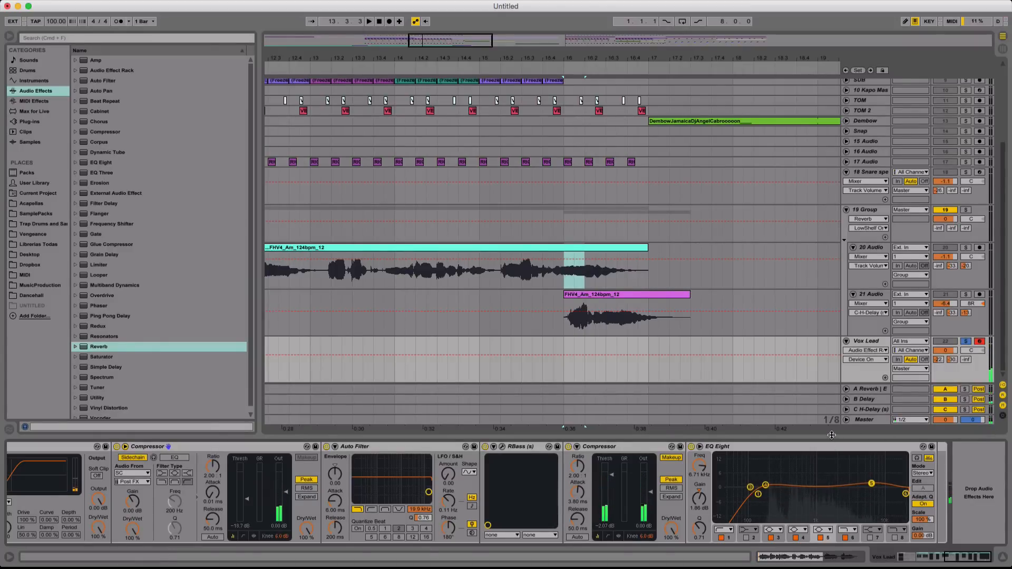
left_click(1003, 557)
Insert an empty four-bar MIDI clip on the Vox Lead track from bar 9 to bar 13 and loop that range
left_click_drag(518, 55, 518, 16)
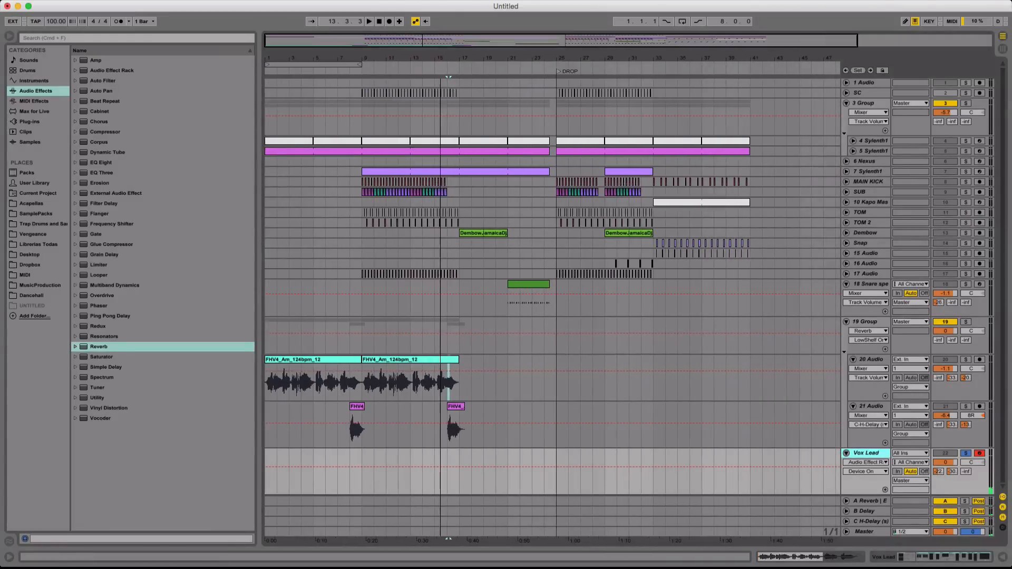
left_click_drag(361, 479, 401, 479)
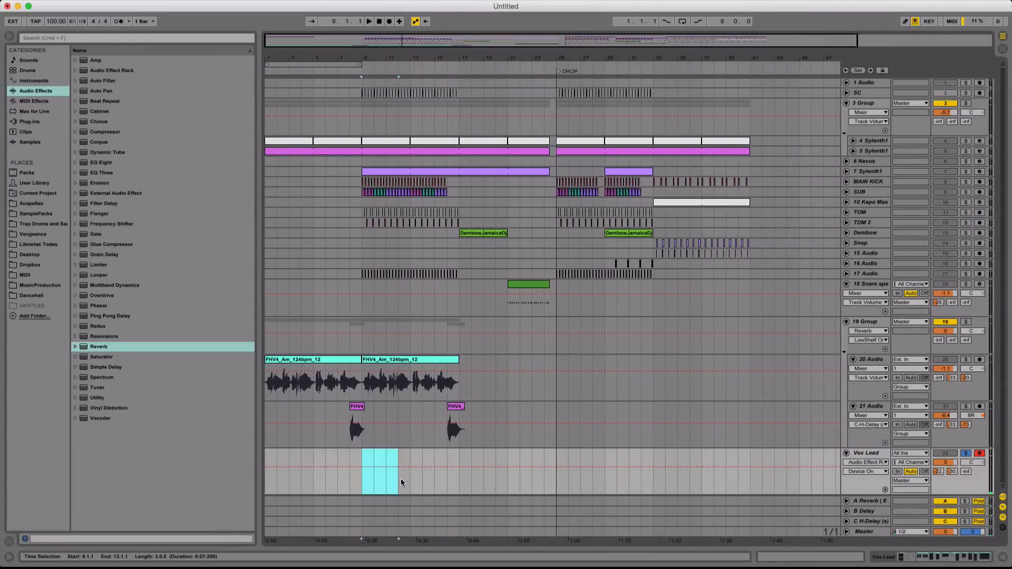
key("shift+super+Right")
key("shift+super+l")
key("shift+equal")
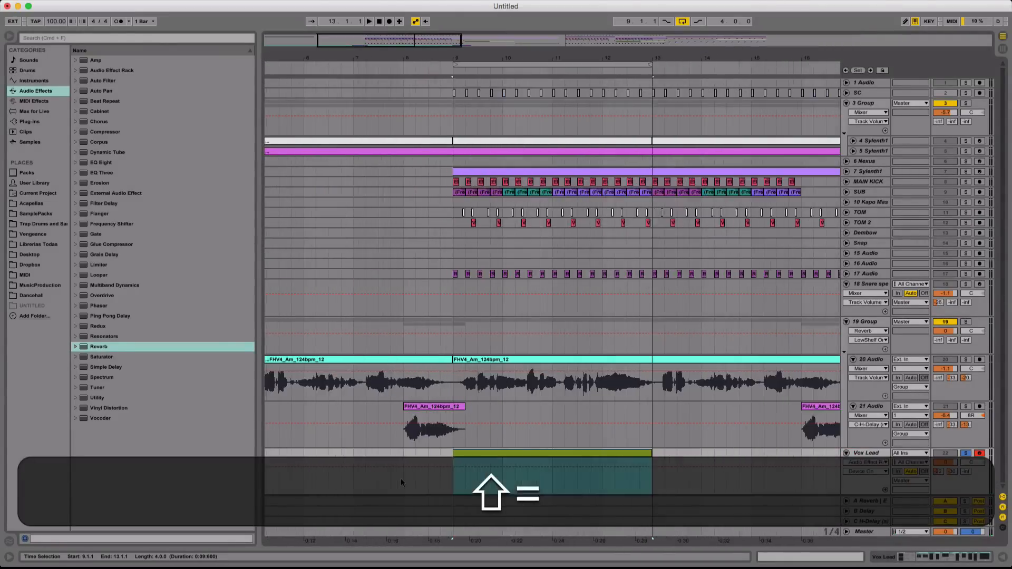
Unsolo the Vox Lead track and play the looped section from bar 9 with all tracks sounding
key("shift+space")
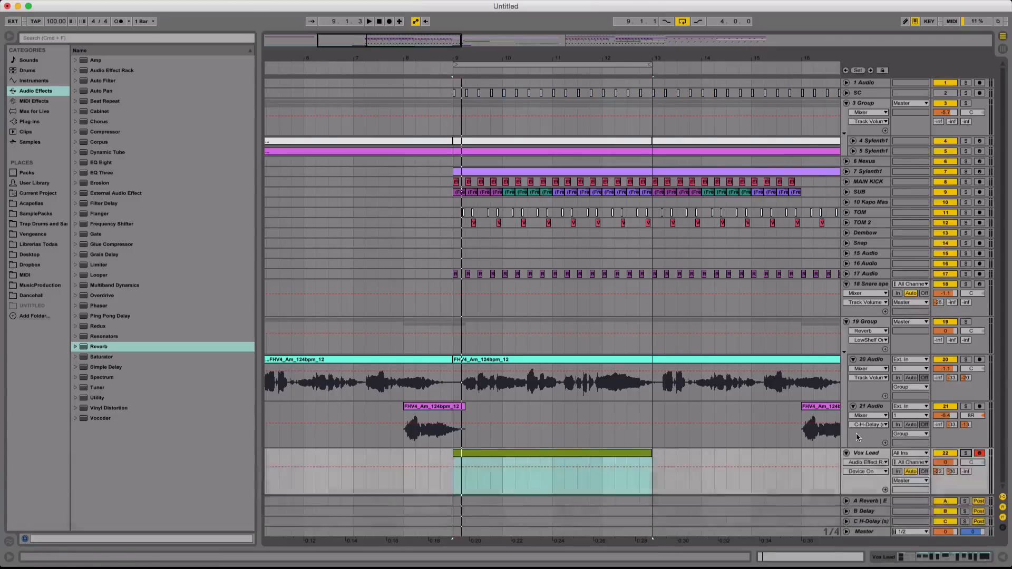
key("space")
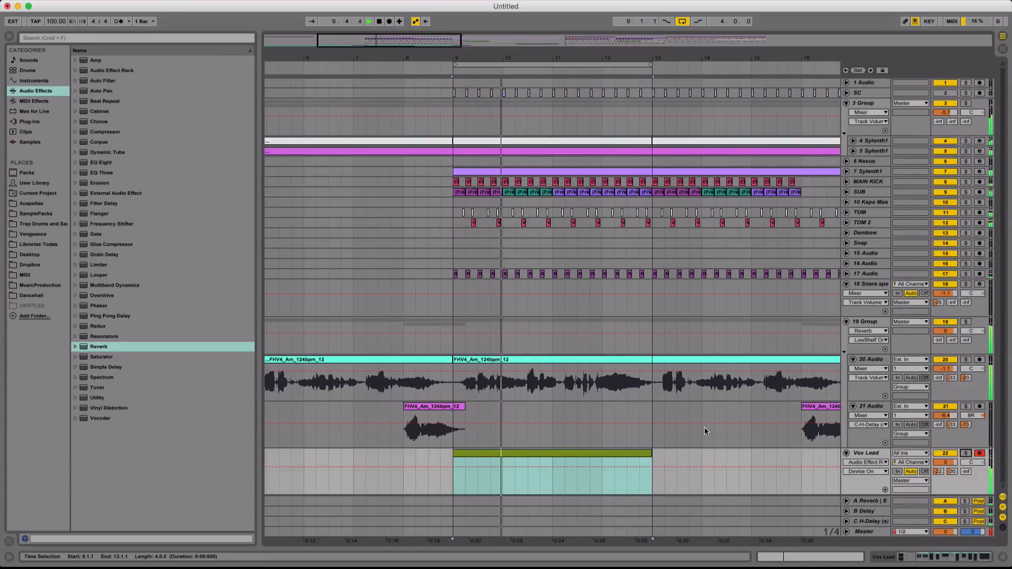
key("m")
key("space")
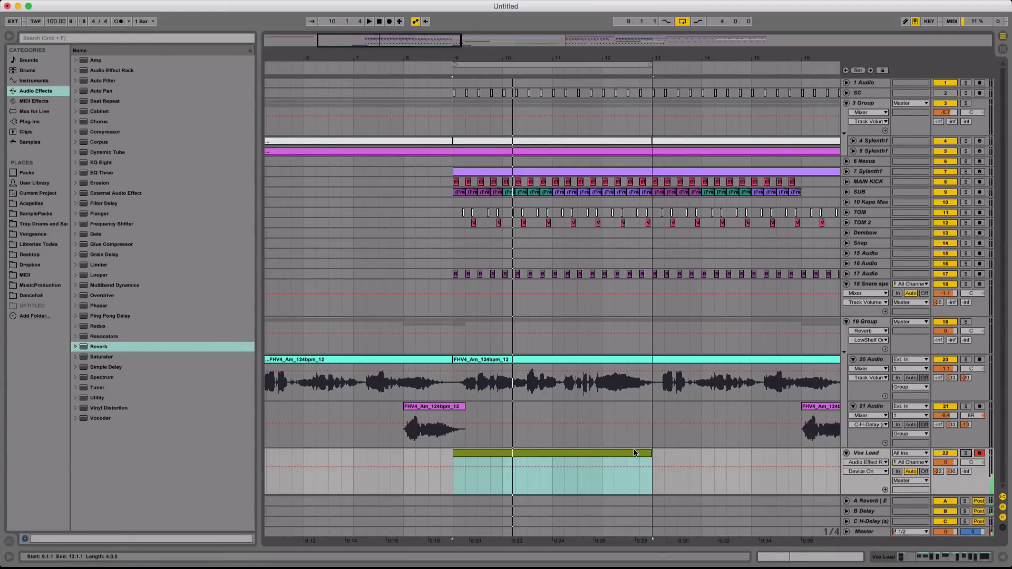
Enter sixteenth notes in the Vox Lead clip: A2 at 1, E3 at 1.1.4, D3 at 1.2.3, E3 at 1.3, D3 at 1.3.3, E3 at 1.4
key("super+shift+m")
double_click(162, 314)
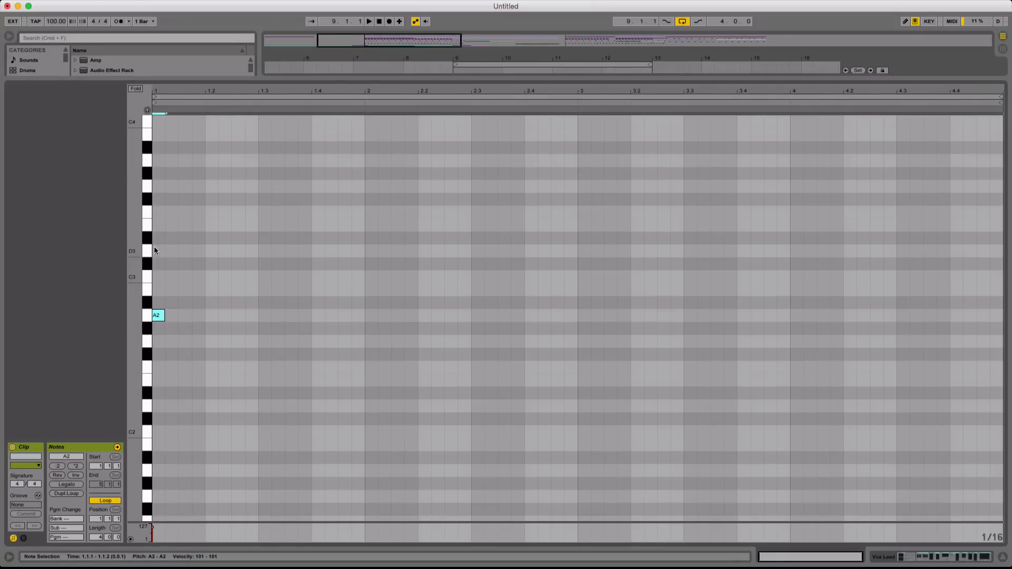
left_click(201, 226)
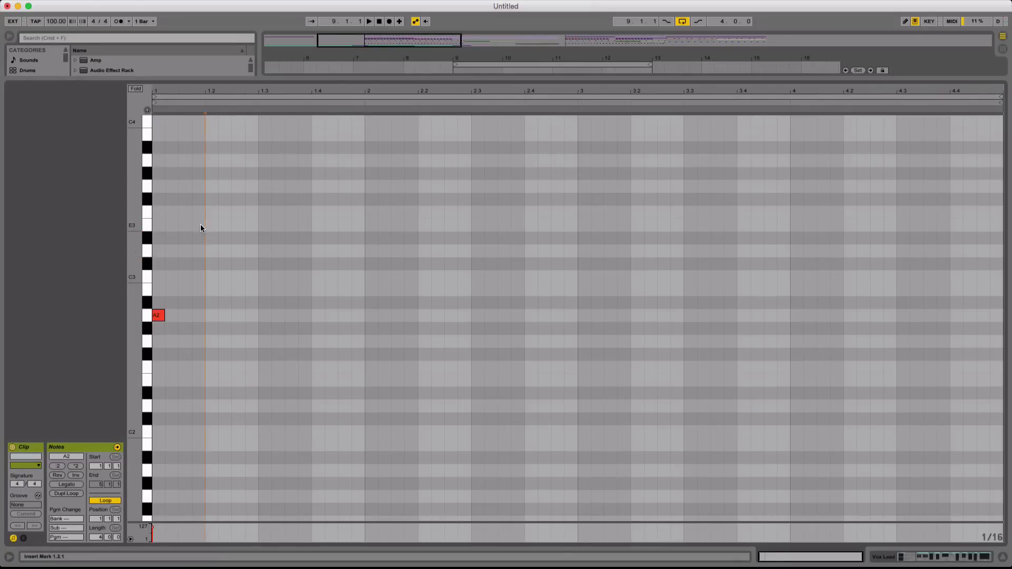
left_click(241, 252)
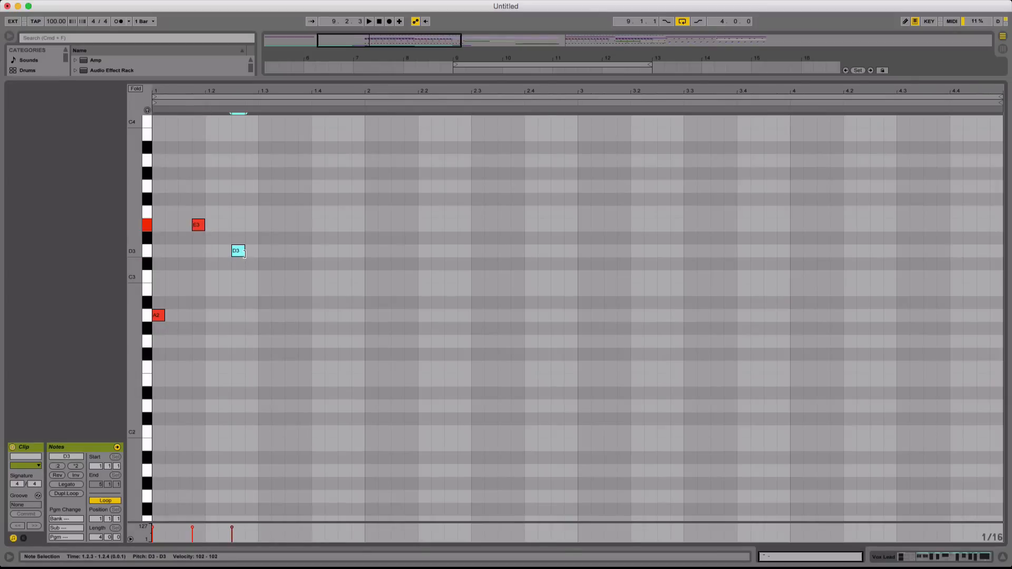
left_click(270, 226)
left_click(291, 251)
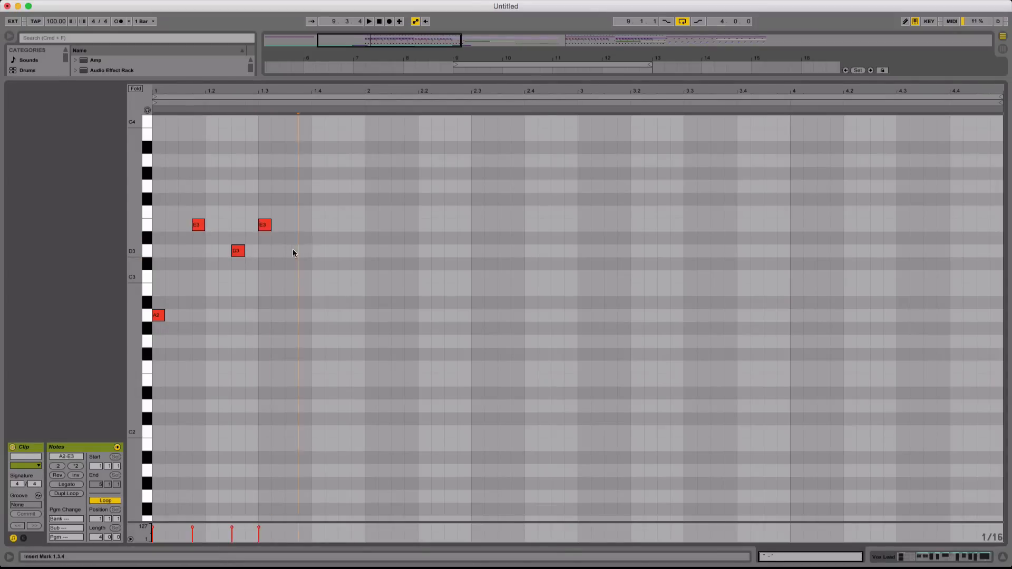
double_click(319, 226)
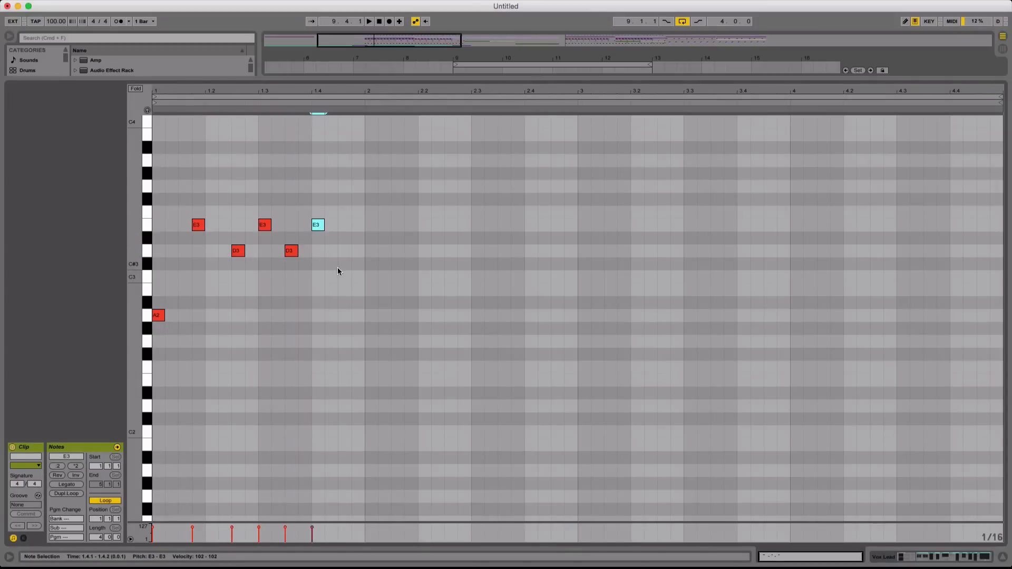
Play back the entered notes briefly and lengthen the opening A2 note to an eighth note
key("space")
key("b")
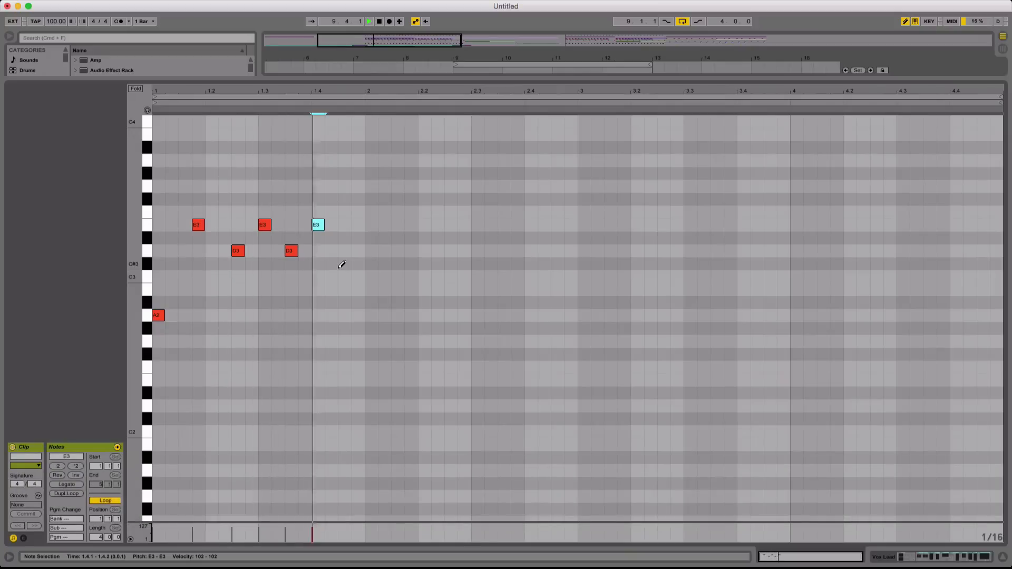
key("space")
left_click(289, 292)
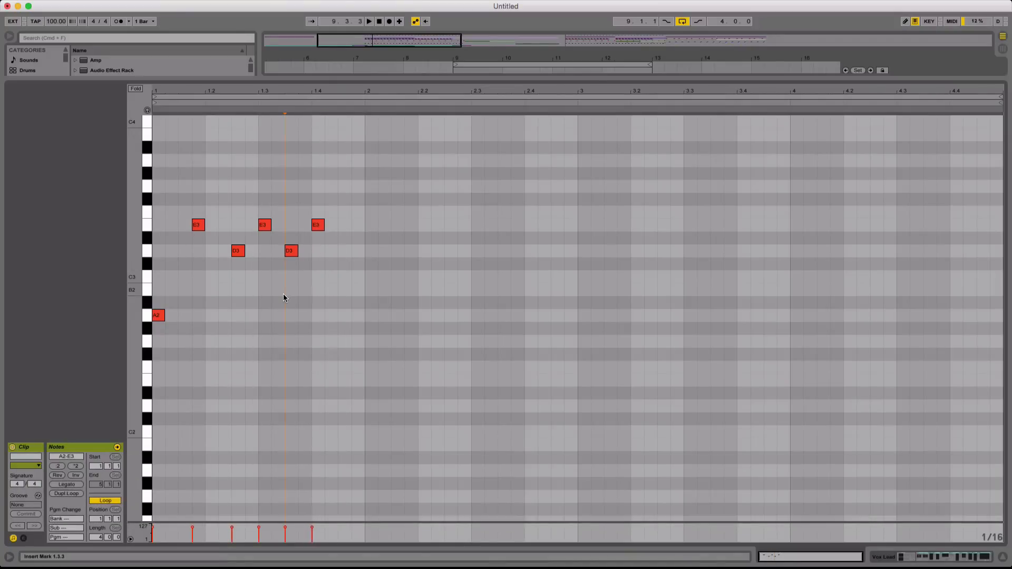
left_click(162, 315, "shift")
key("shift+Right")
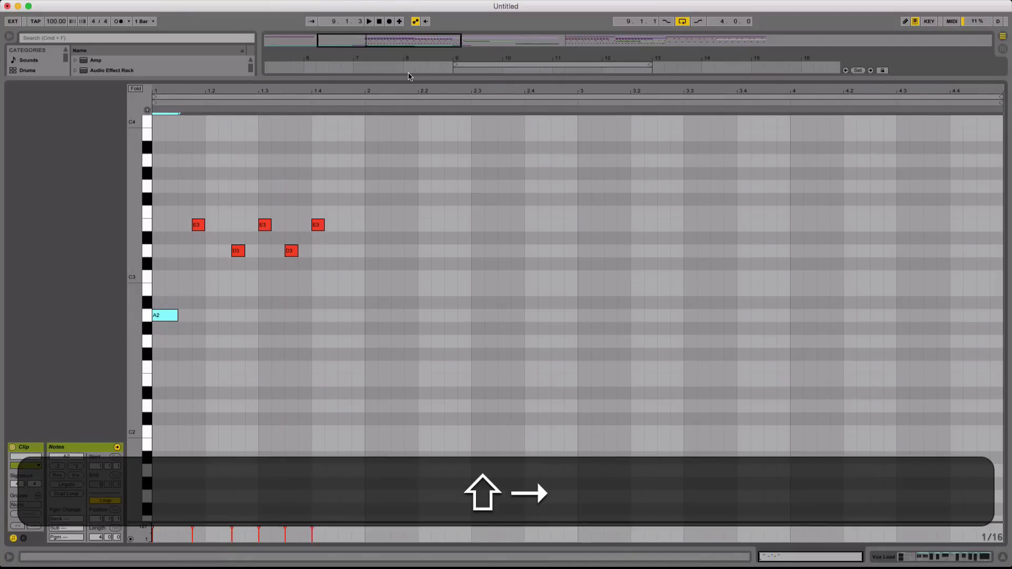
Cut the four-bar MIDI clip out of bars 9 to 13 on the Vox Lead track for placement further along the arrangement
left_click_drag(409, 77, 464, 538)
left_click(515, 453)
key("super+x")
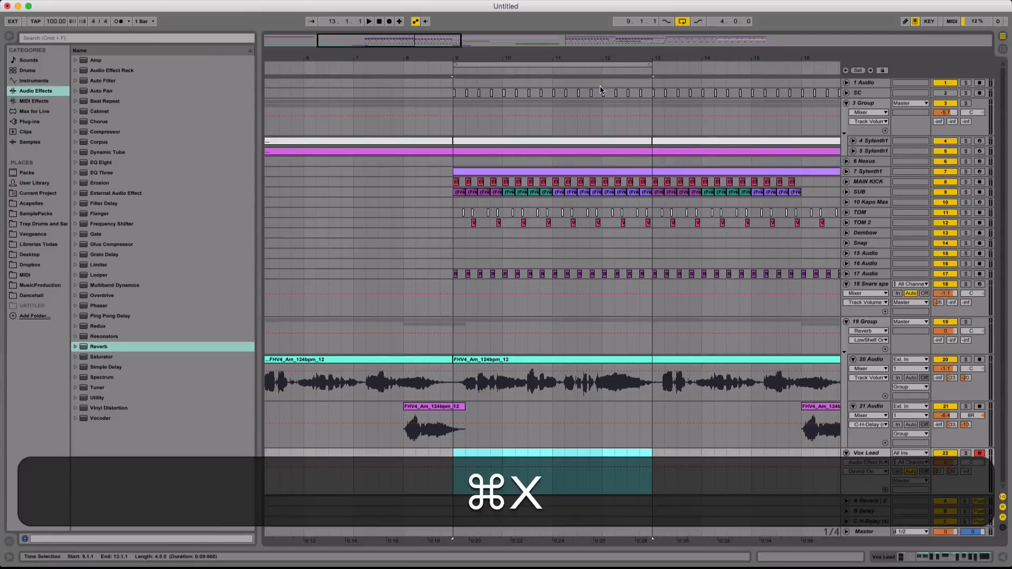
left_click_drag(601, 58, 310, 21)
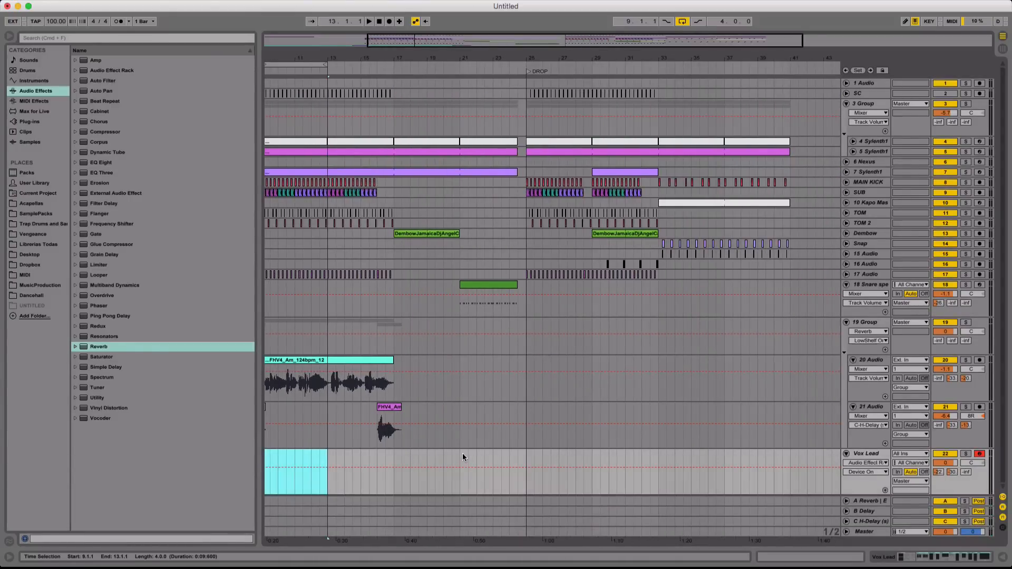
Paste the copied clip onto the Vox Lead track at bar 25, the DROP marker, and play it
left_click(528, 483)
key("super+v")
key("super+space")
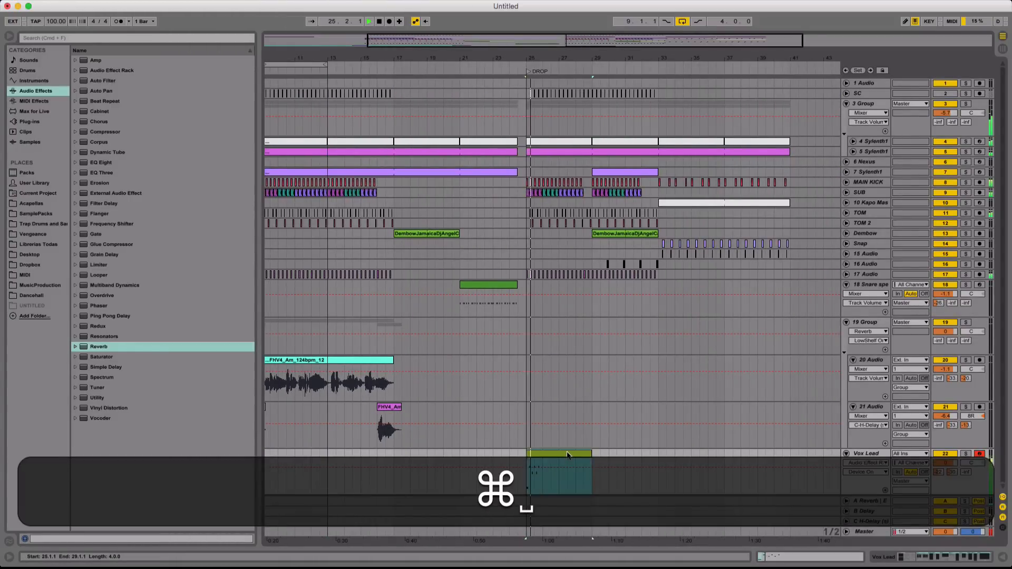
Open the pasted Vox Lead clip, delete its last two notes (D3 and E3), and audition the phrase
double_click(568, 452)
left_click(445, 365)
key("space")
left_click_drag(328, 266, 287, 218)
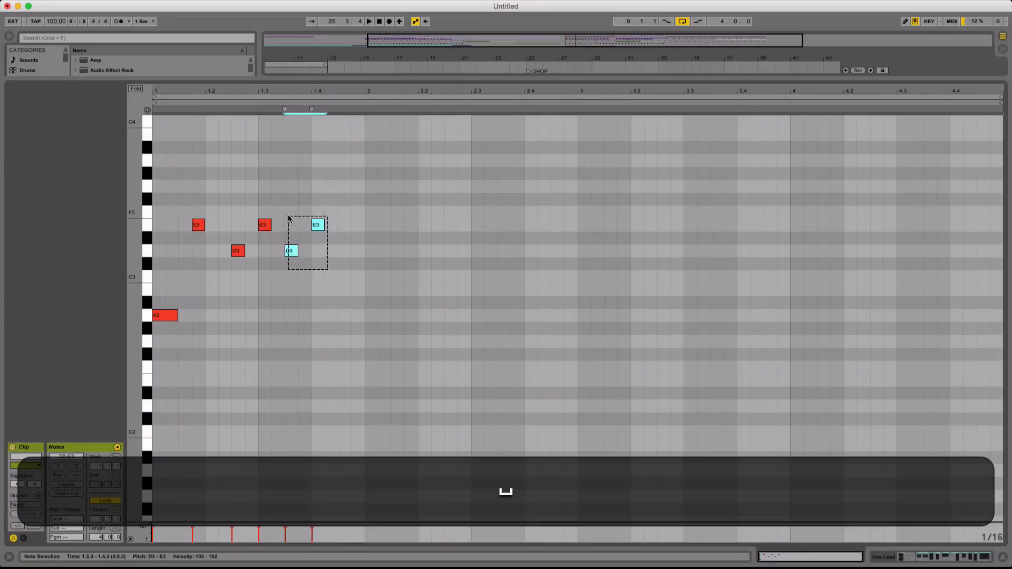
key("BackSpace")
left_click_drag(163, 93, 166, 127)
key("space")
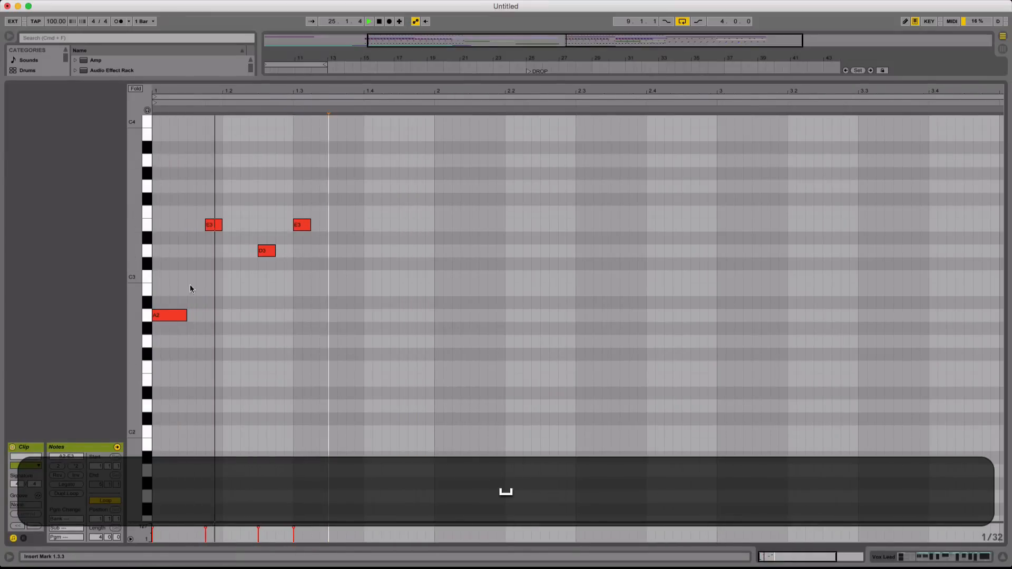
key("space")
Lengthen the opening A2 note by three 1/32 grid steps and audition the phrase
left_click(180, 316)
key("shift+Right")
key("shift+Right")
key("shift+Right")
key("shift+space")
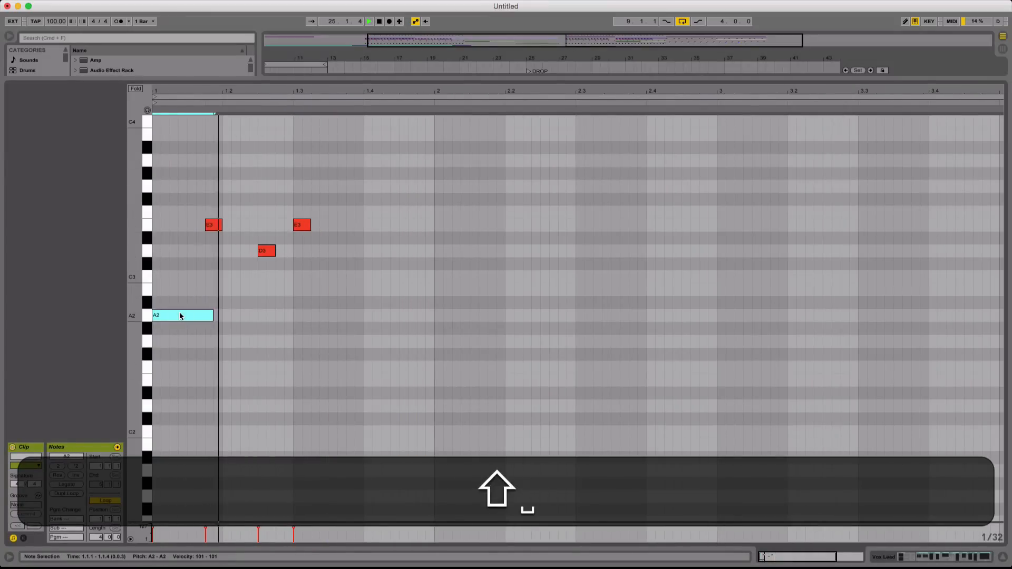
left_click(337, 255)
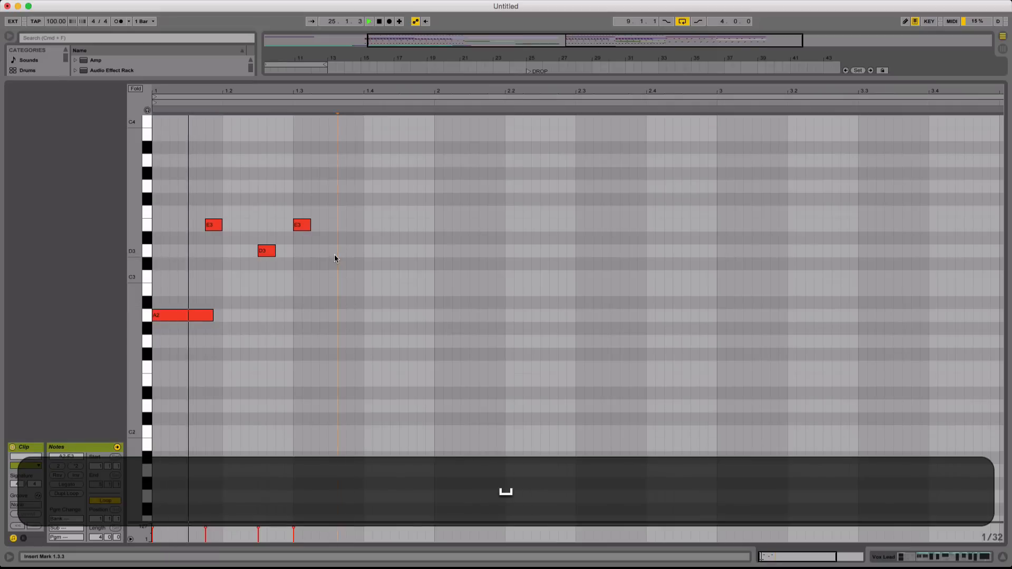
key("space")
Set the clip's note grid to fixed 1/16 with the triplet grid on
left_click(304, 226)
right_click(338, 271)
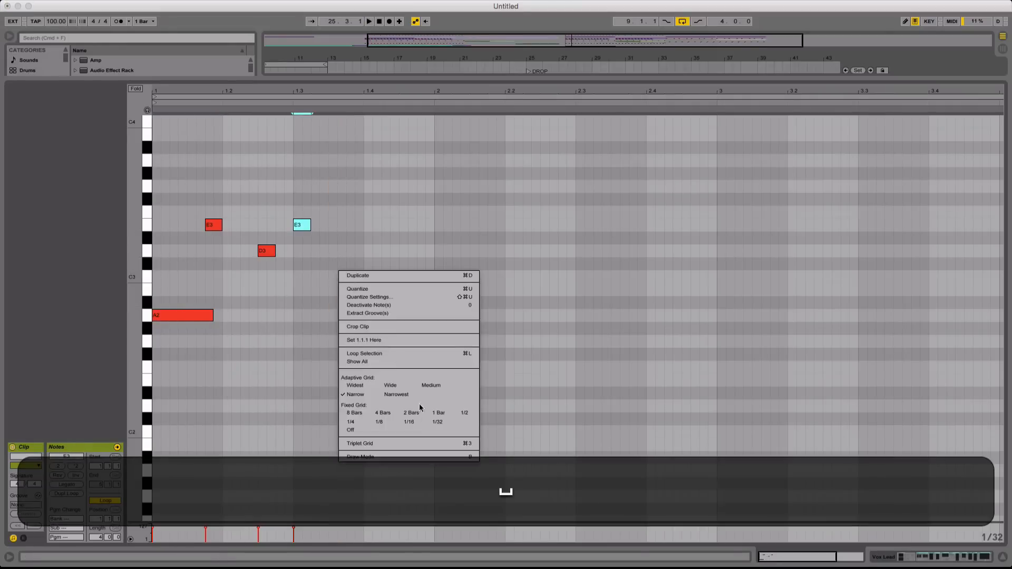
left_click(371, 450)
right_click(329, 324)
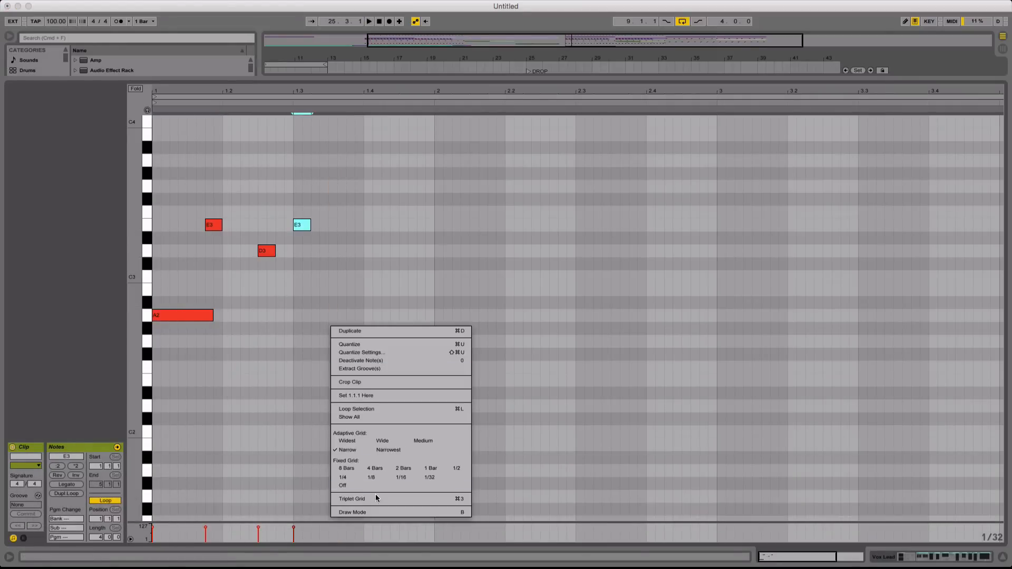
left_click(376, 496)
right_click(329, 268)
left_click(436, 416)
right_click(392, 422)
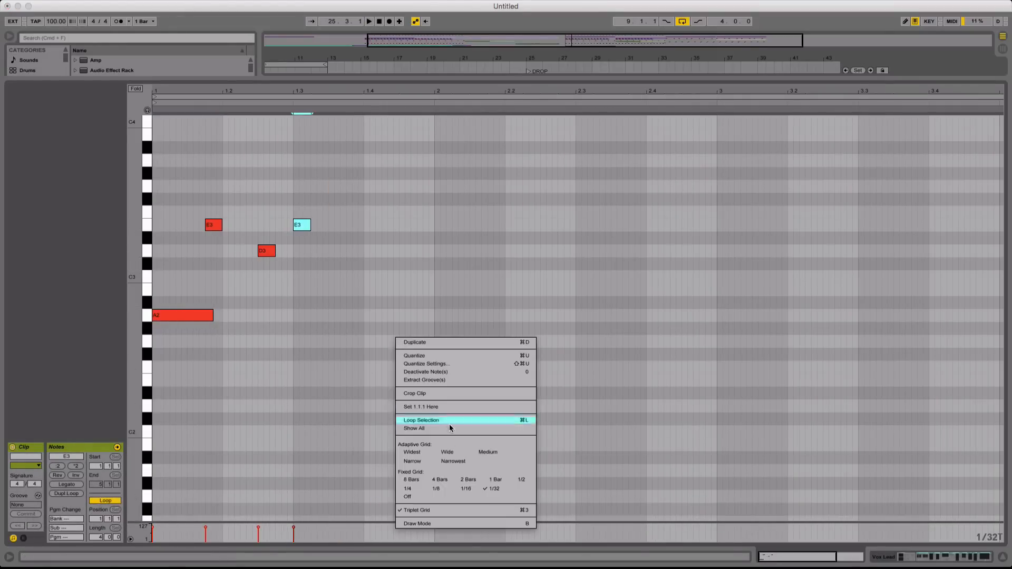
left_click(466, 489)
Duplicate the E3 note at beat 1.3 down to D3, duplicate that back up to E3, and audition the phrase
key("super+d")
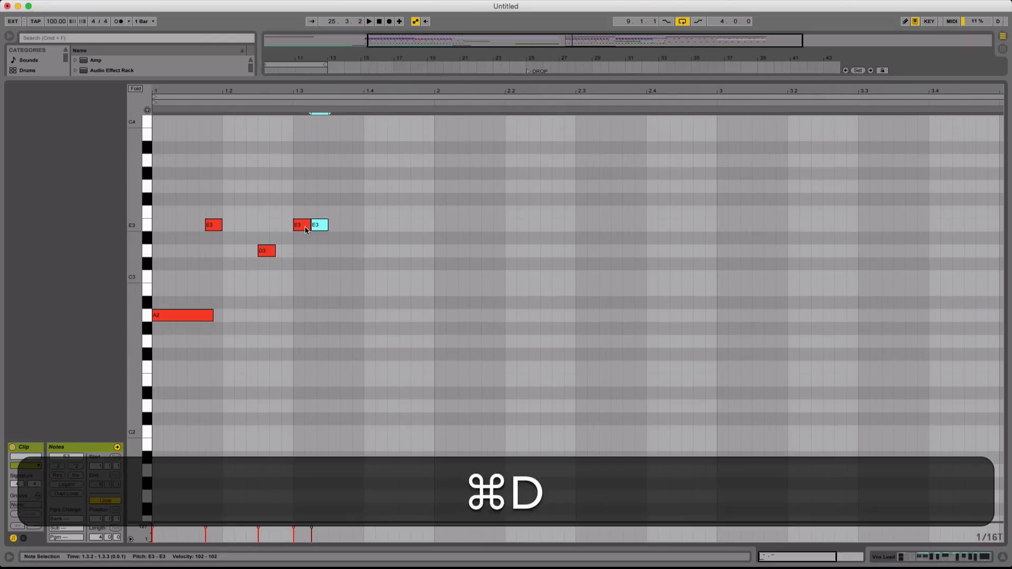
key("Down")
key("Down")
key("super+d")
key("Up")
key("Up")
key("space")
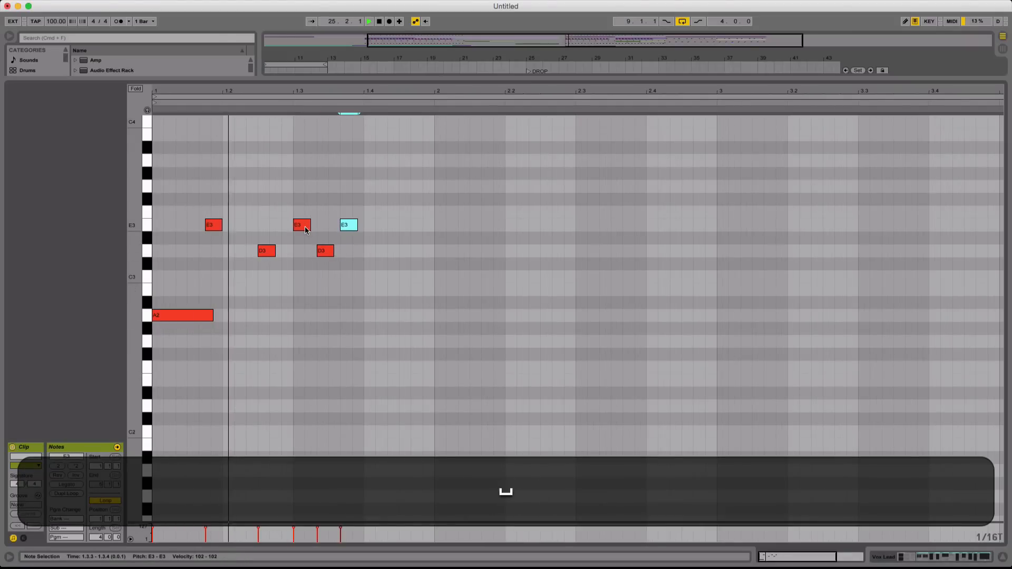
key("space")
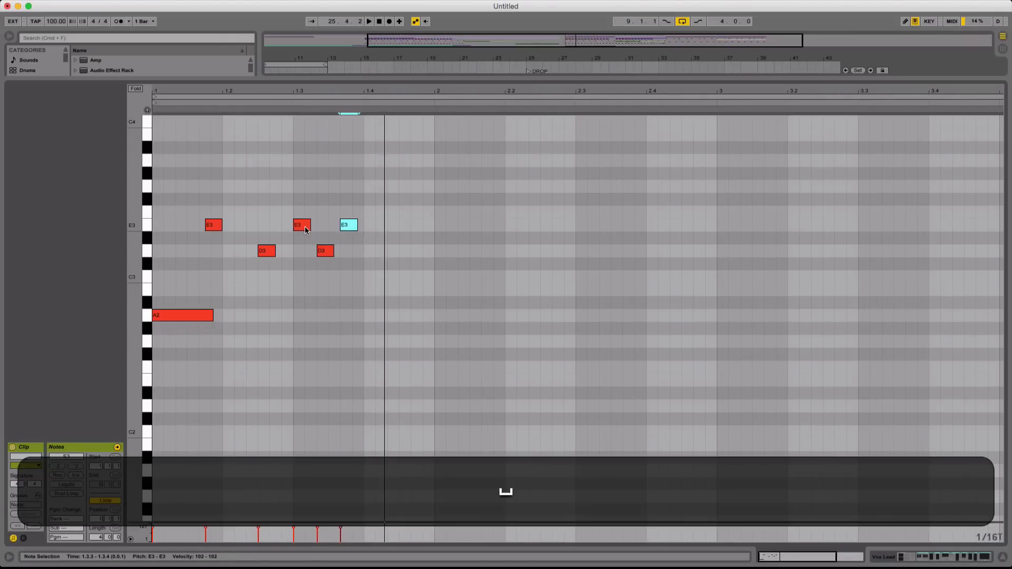
Turn off the triplet grid and set the clip's note grid to fixed 1/32
right_click(371, 308)
left_click(423, 478)
right_click(360, 378)
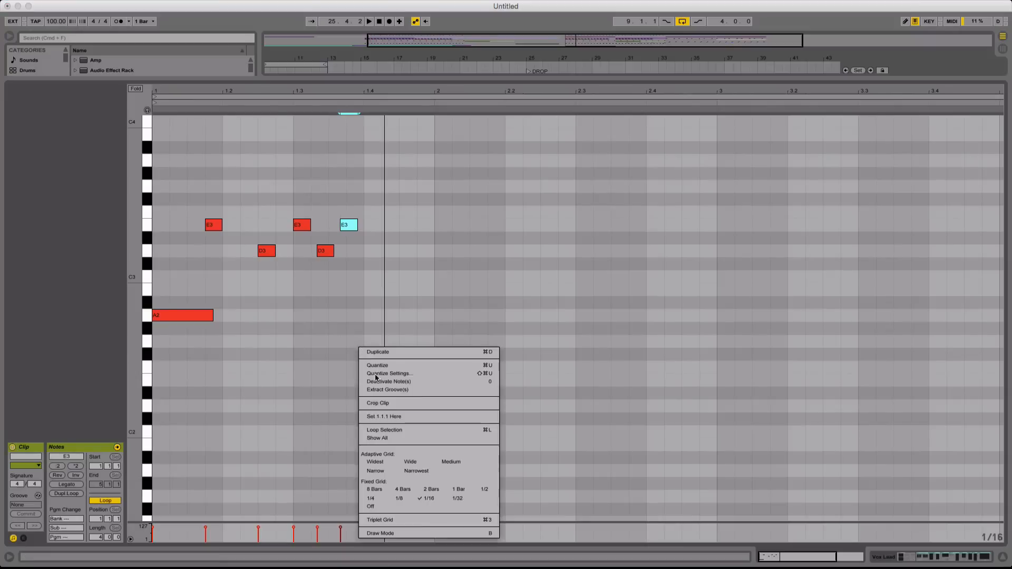
left_click(422, 444)
left_click(327, 242)
right_click(329, 281)
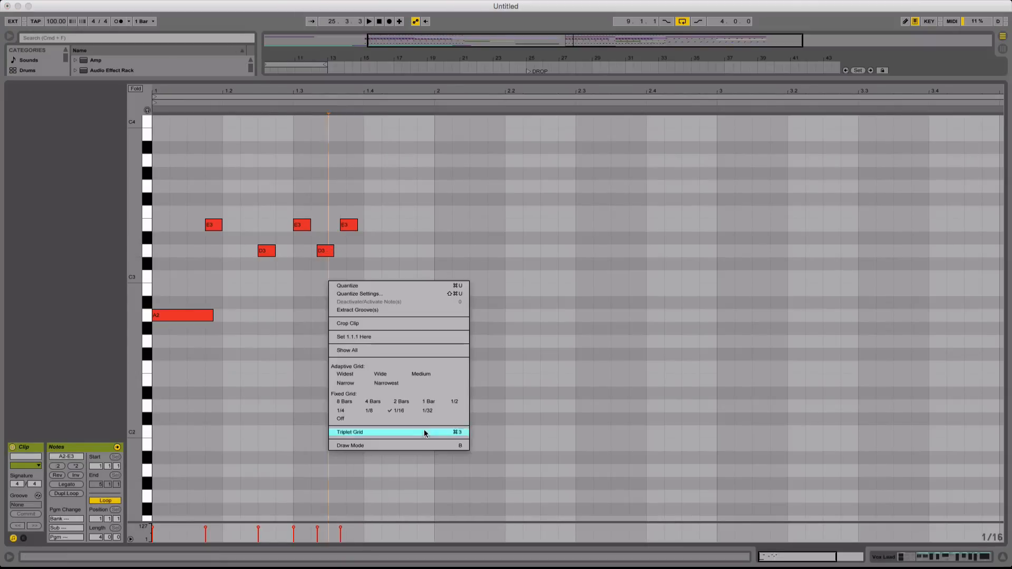
left_click(427, 410)
Nudge the last D3 and E3 notes forward in time to the next 1/32 grid lines and play the clip
left_click(326, 251)
key("Right")
left_click(354, 226)
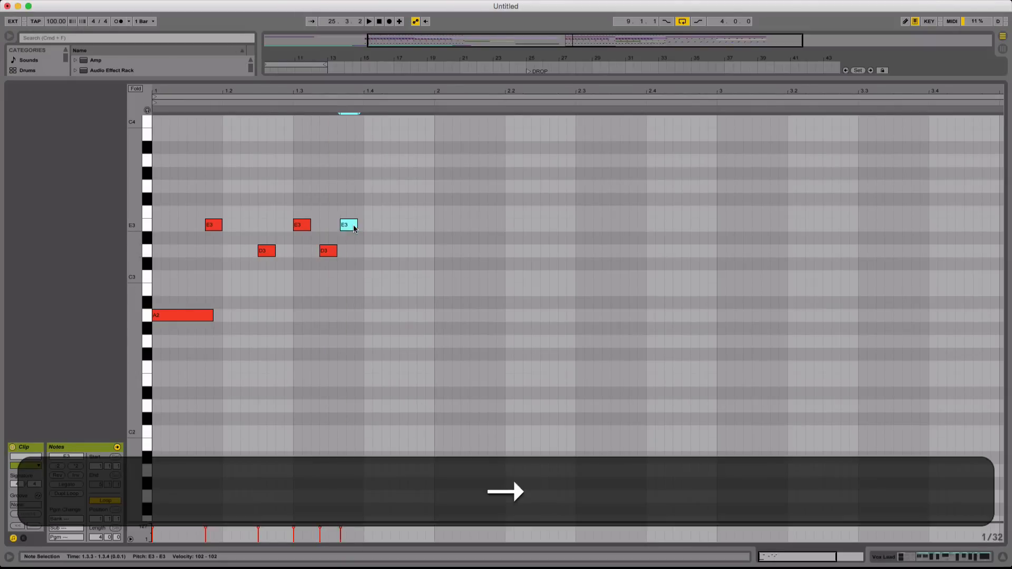
key("Right")
key("space")
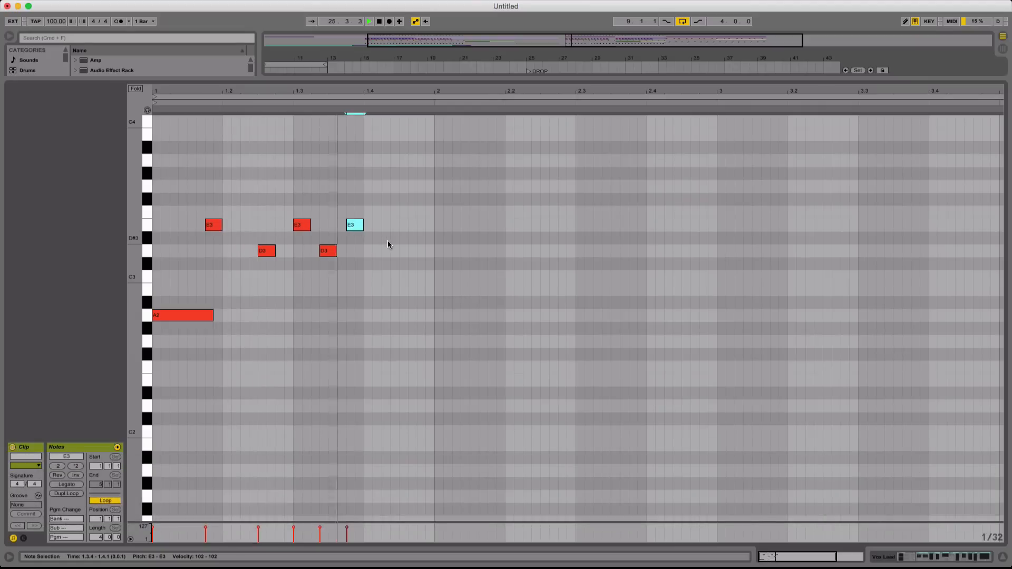
Delete the last three notes (E3, D3 and the E3 at beat 1.3), auditioning the phrase in between
double_click(352, 226)
key("space")
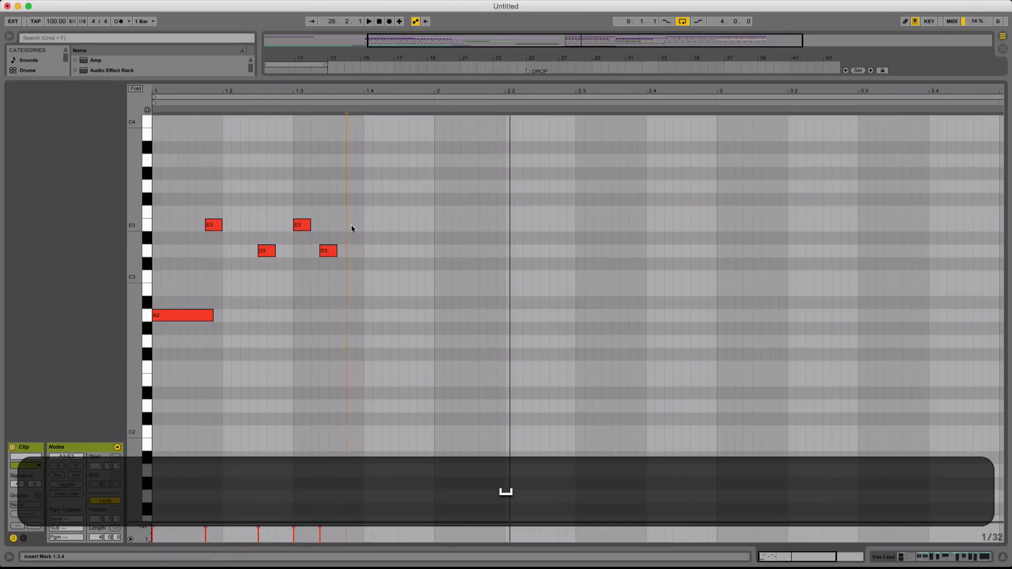
key("space")
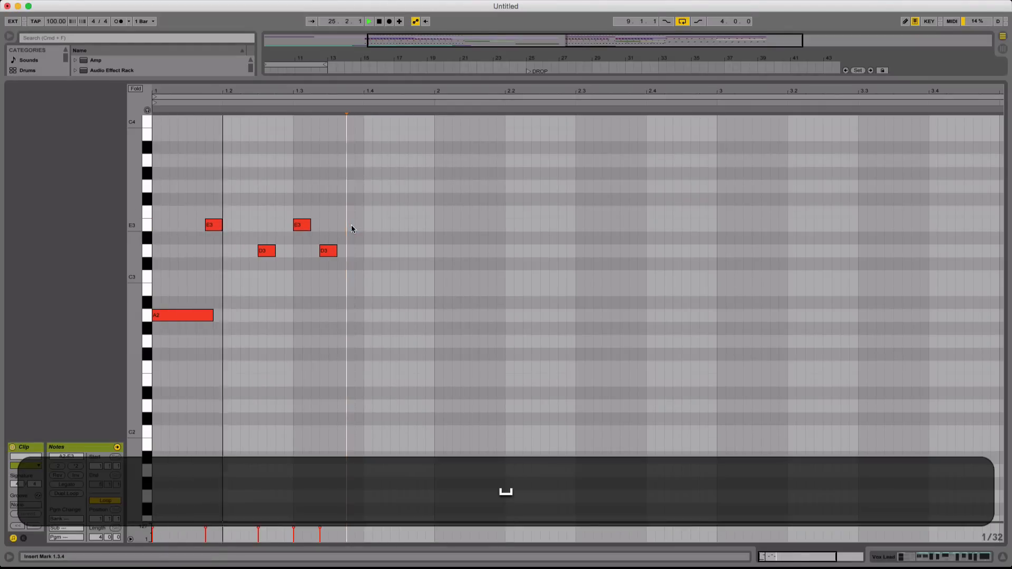
key("space")
double_click(329, 253)
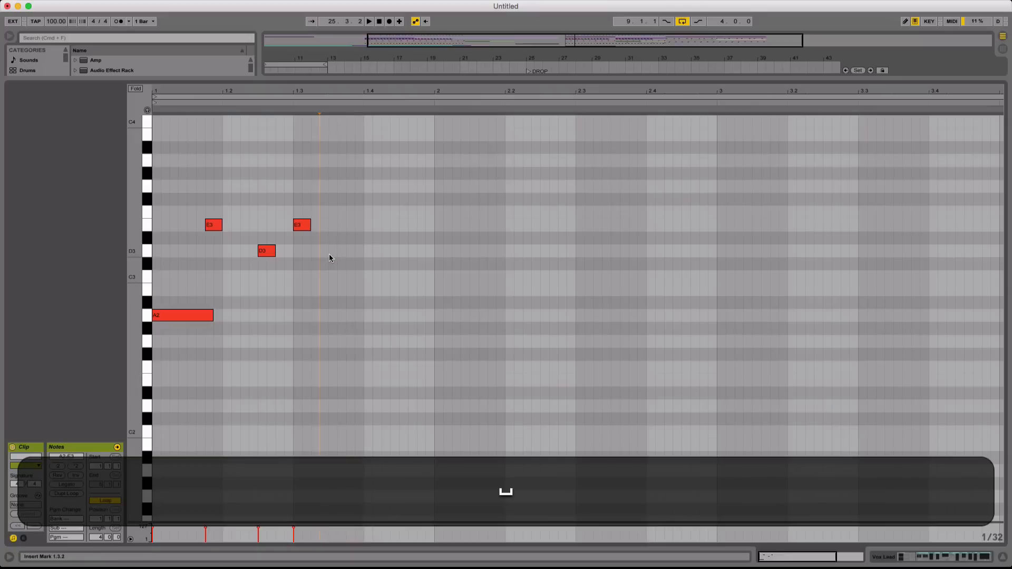
double_click(298, 224)
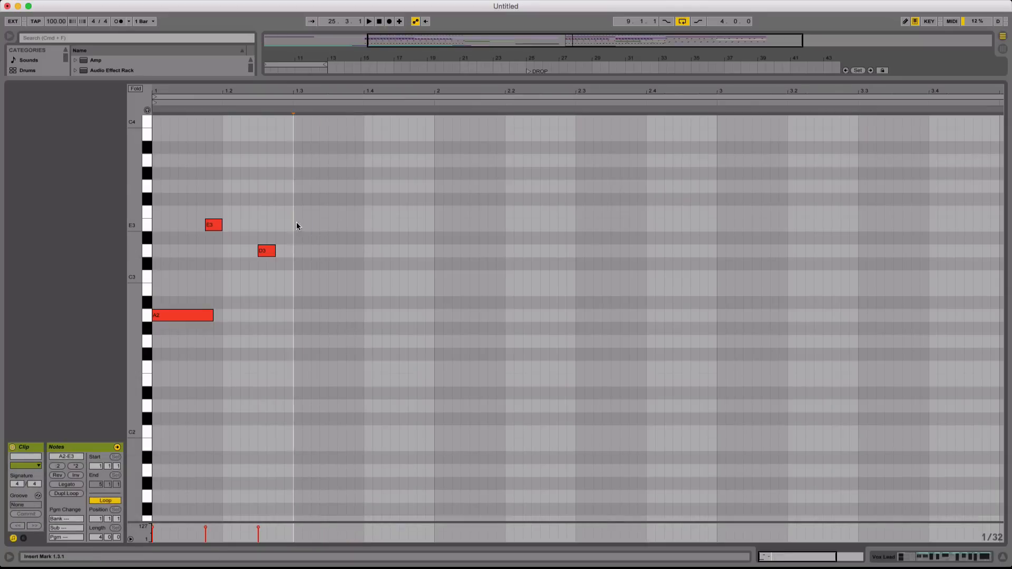
Record the phrase's missing closing notes onto the Vox Lead track from bar 25 with MIDI overdub
left_click(390, 21)
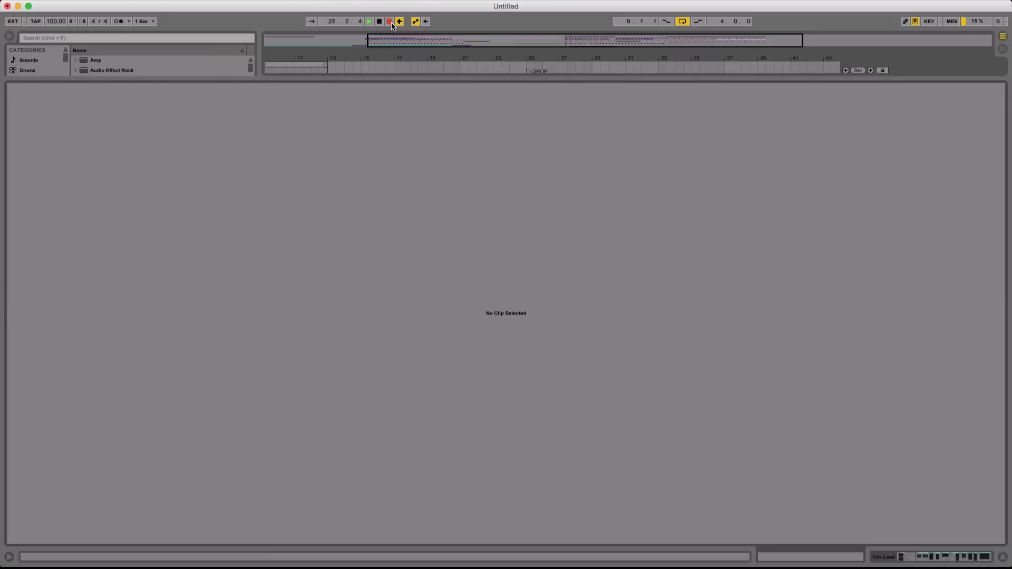
key("space")
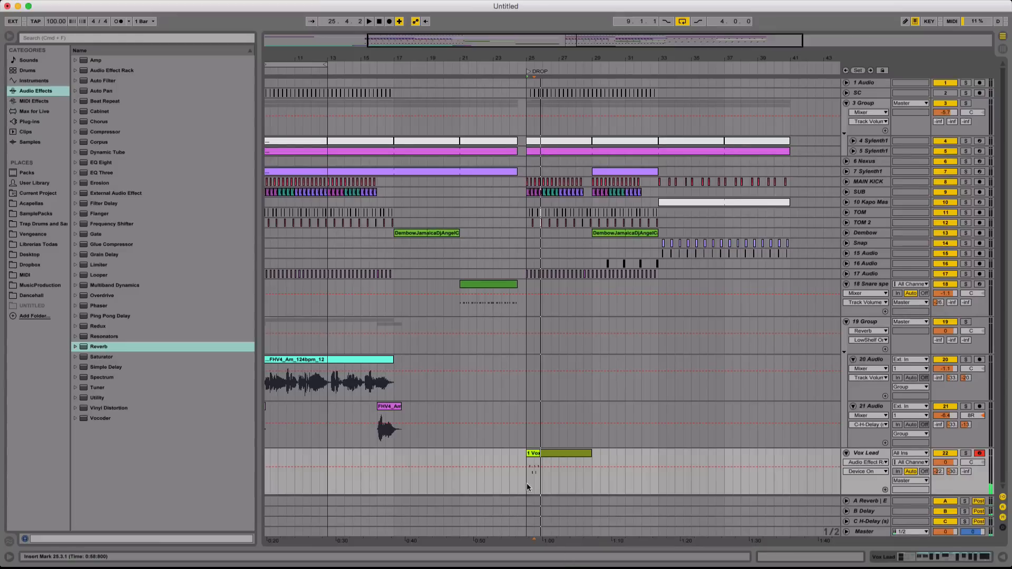
Consolidate the Vox Lead clips across bars 25 to 29 and loop that range
left_click(526, 483)
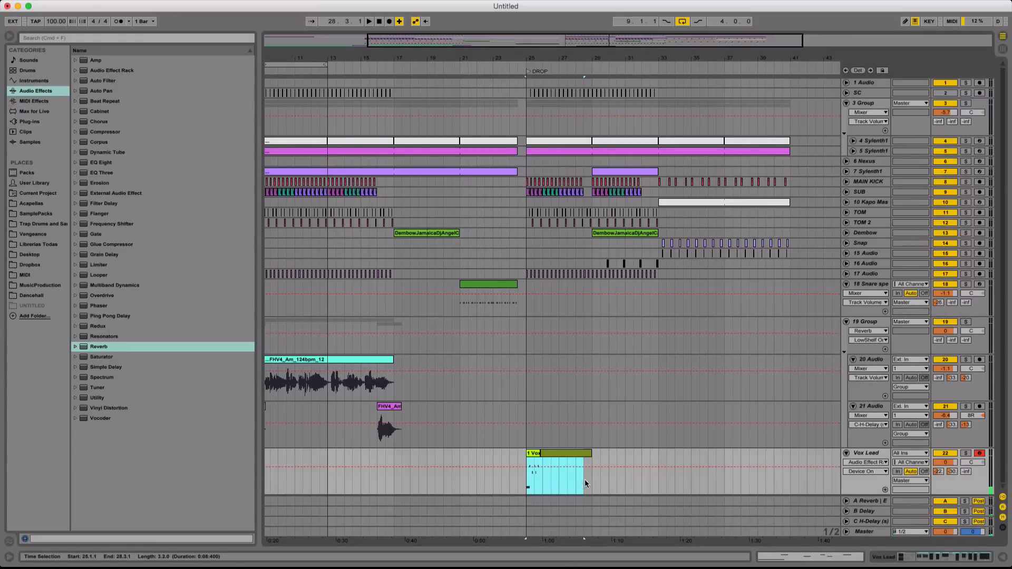
left_click_drag(585, 481, 590, 482)
key("super+l")
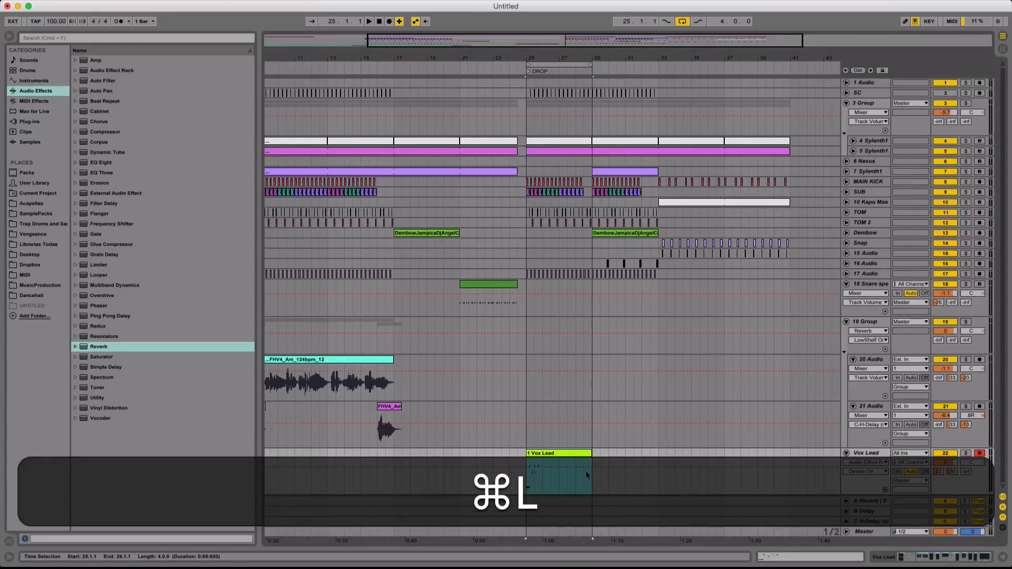
Open the consolidated Vox Lead clip and shift its last three notes earlier so the first E3 of them starts on beat 1.3
double_click(586, 460)
scroll(241, 297, "up", 3)
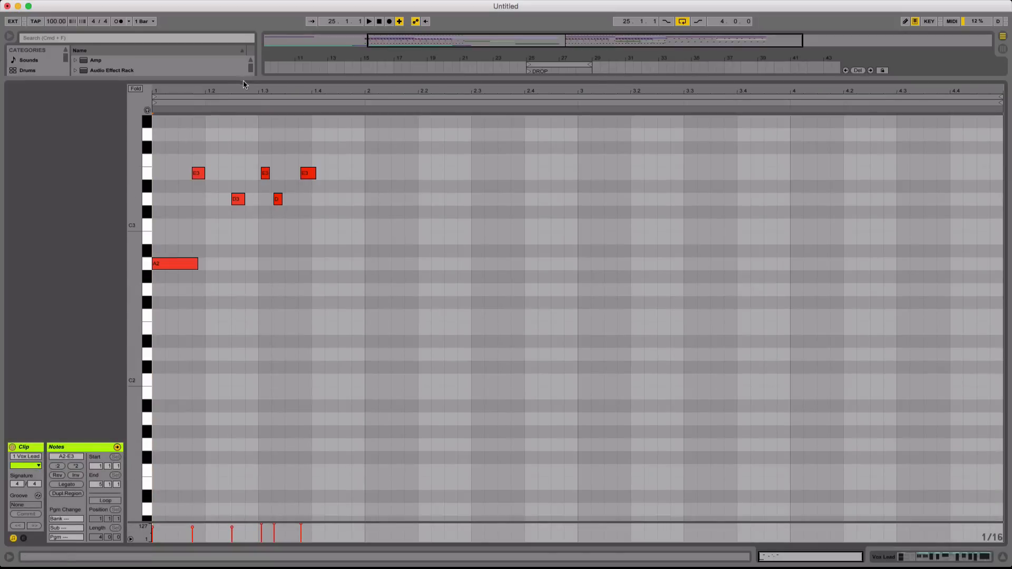
left_click_drag(232, 91, 323, 101)
left_click_drag(630, 235, 429, 136)
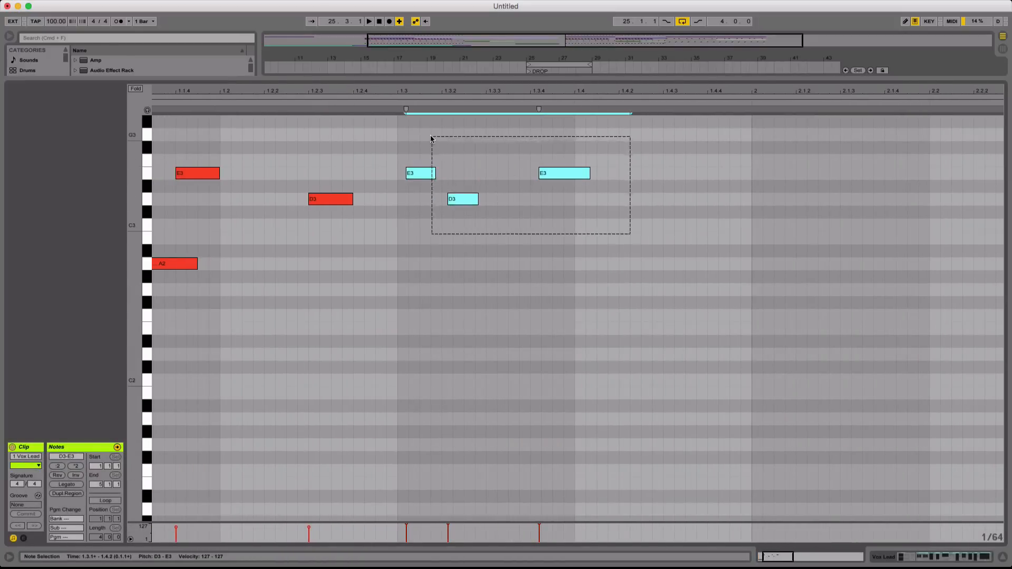
key("Left")
left_click(431, 137)
Nudge the second D3 note forward to start at 1.3.2 and audition the phrase
left_click(448, 210)
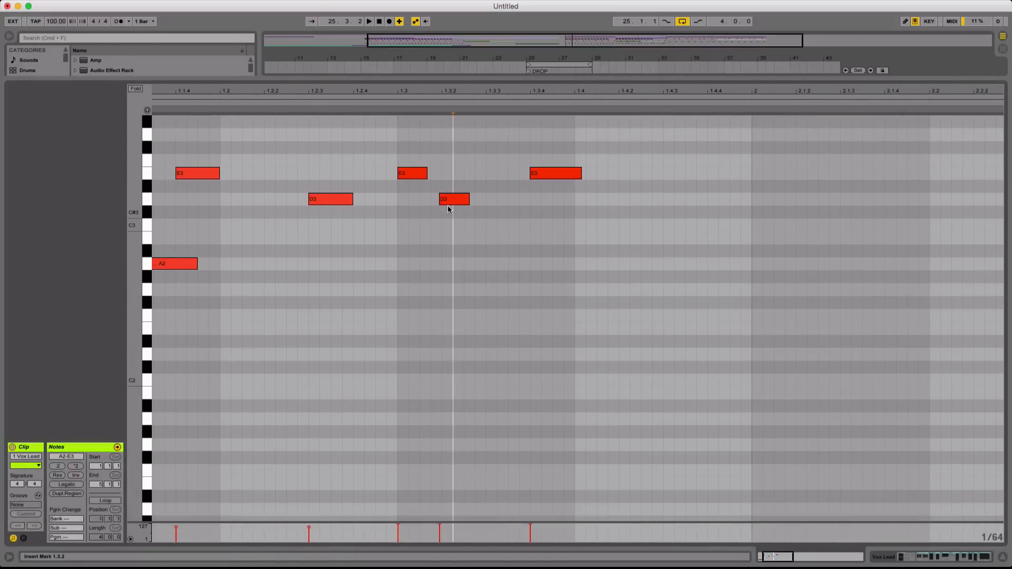
left_click(447, 200)
key("Right")
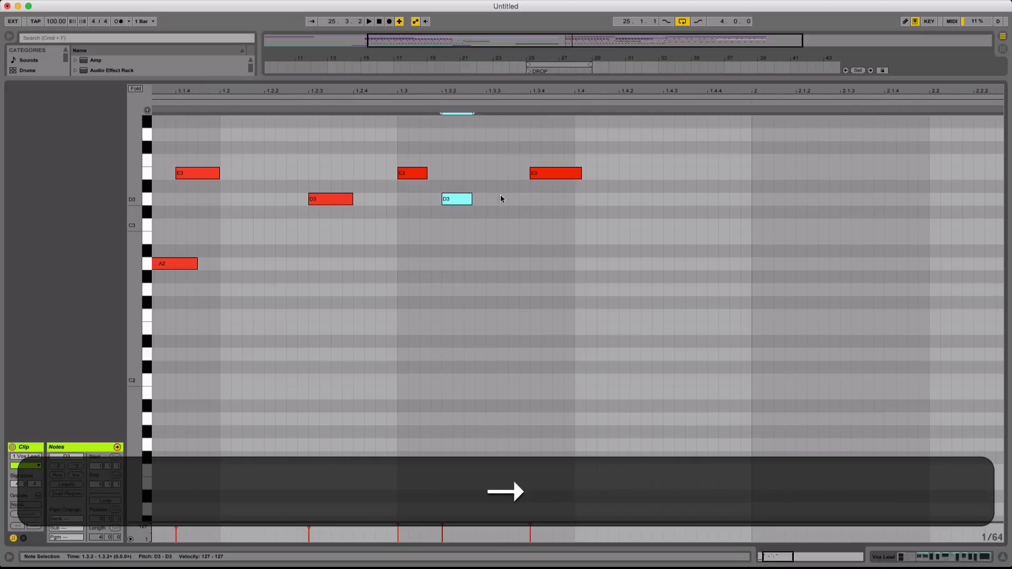
left_click(553, 166)
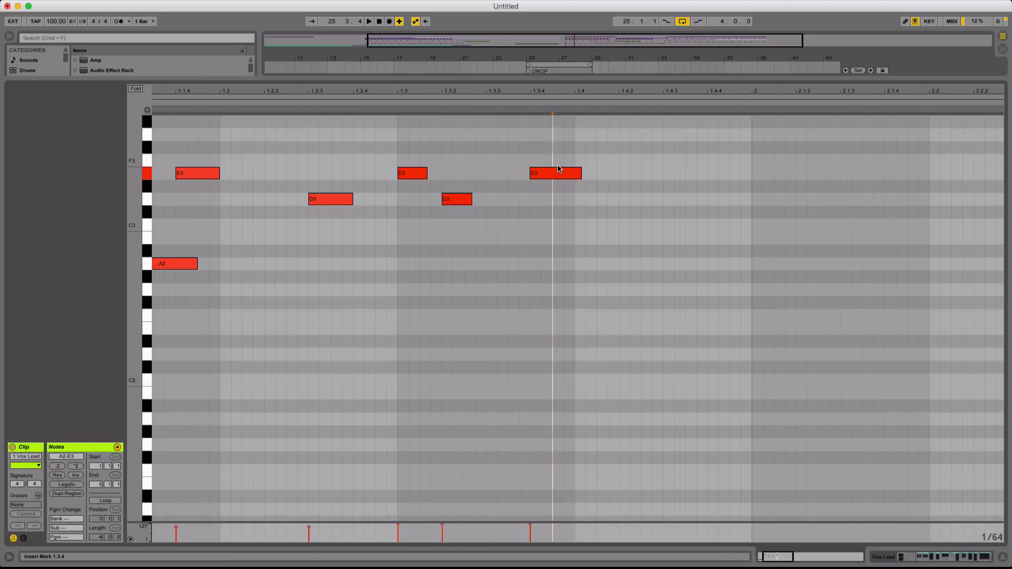
key("space")
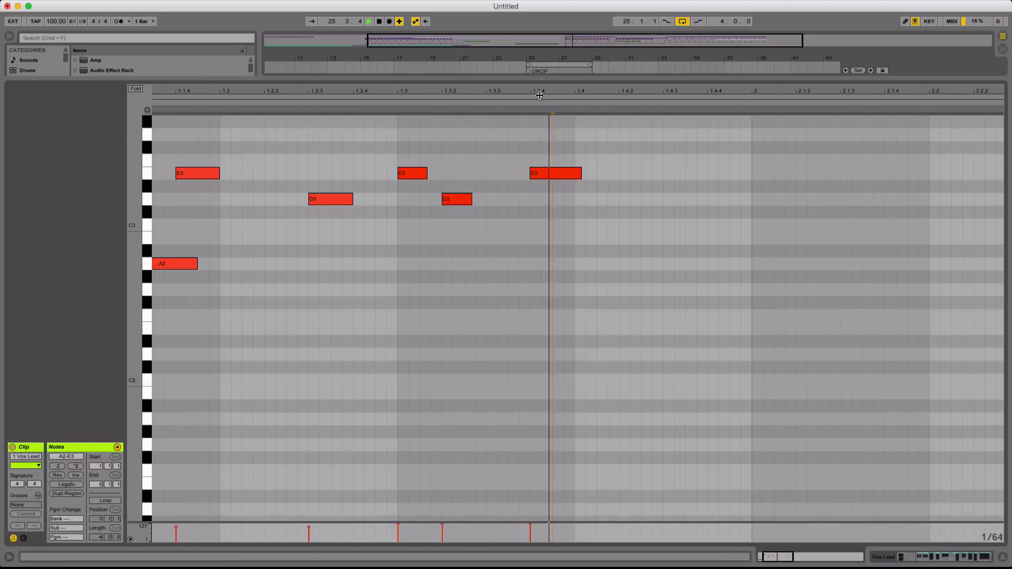
scroll(545, 162, "down", 3)
key("space")
Try longer lengths for the E3 note at beat 1.3, extending it past the following D3's start, and audition the phrase
mouse_move(434, 174)
left_mouse_down()
mouse_move(479, 225)
mouse_move(449, 169)
mouse_move(488, 213)
mouse_move(451, 173)
left_mouse_up()
key("super+z")
left_click(450, 169)
left_click(469, 152)
key("space")
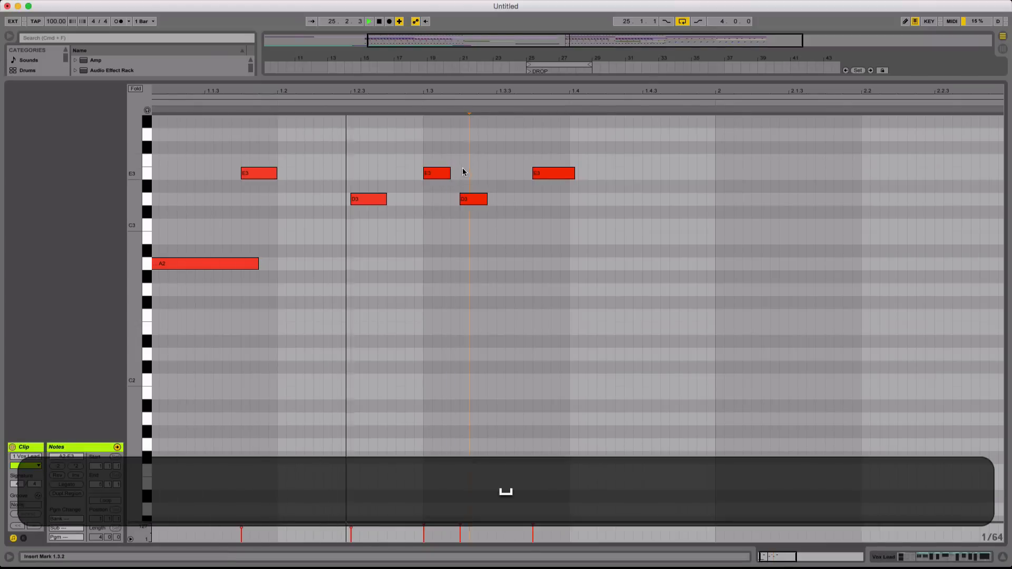
key("space")
left_click_drag(451, 173, 469, 173)
key("space")
left_click_drag(363, 92, 363, 68)
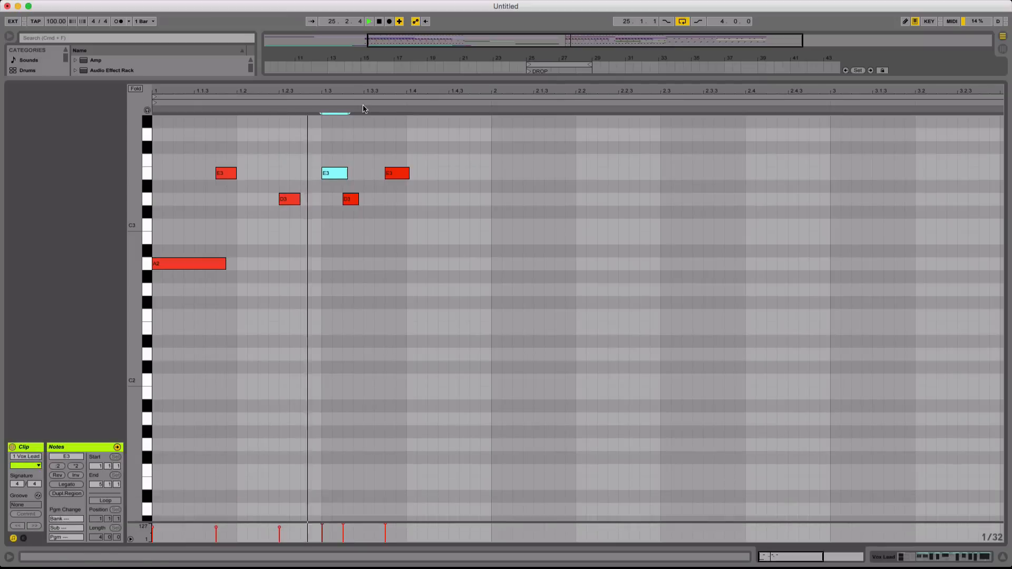
key("space")
Shorten the E3 note at beat 1.3 so it ends just before the following D3 starts, and audition the phrase
left_click_drag(348, 173, 339, 174)
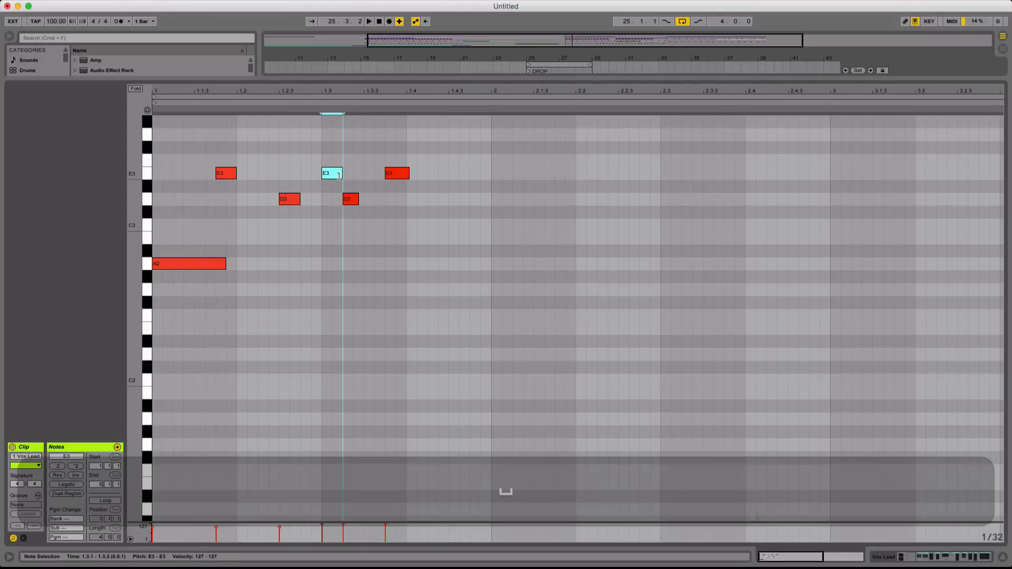
key("space")
left_click(416, 226)
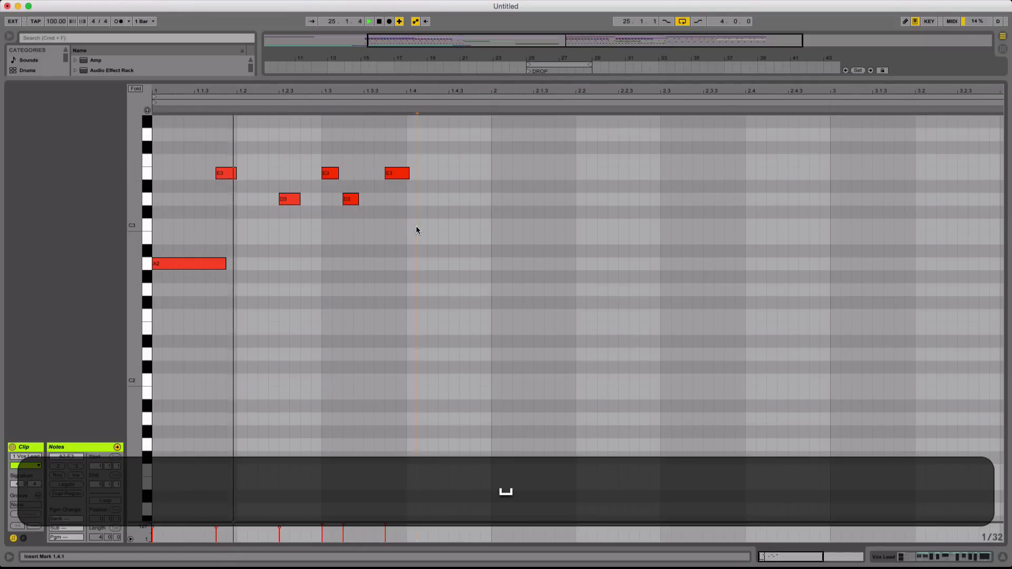
key("space")
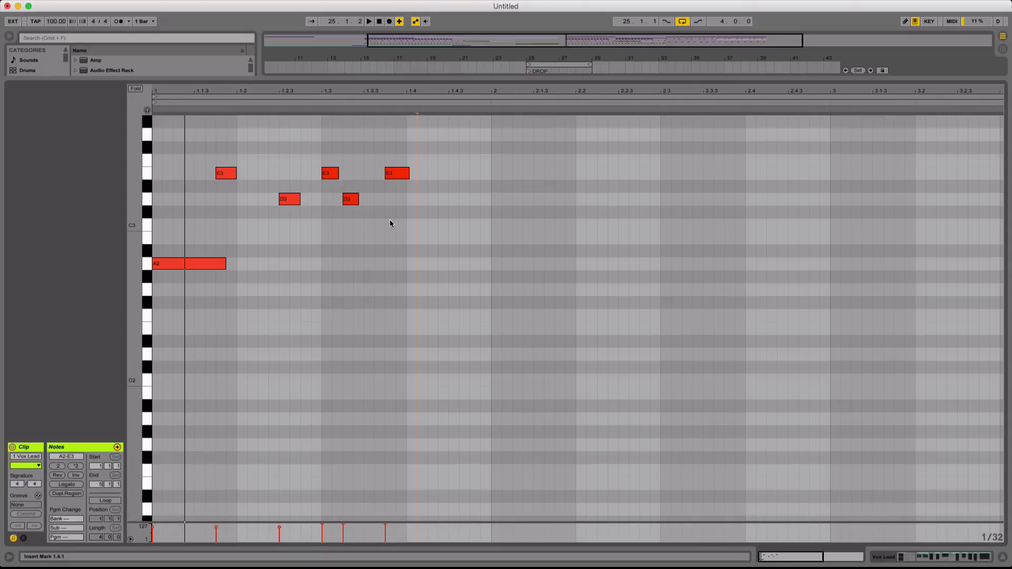
key("space")
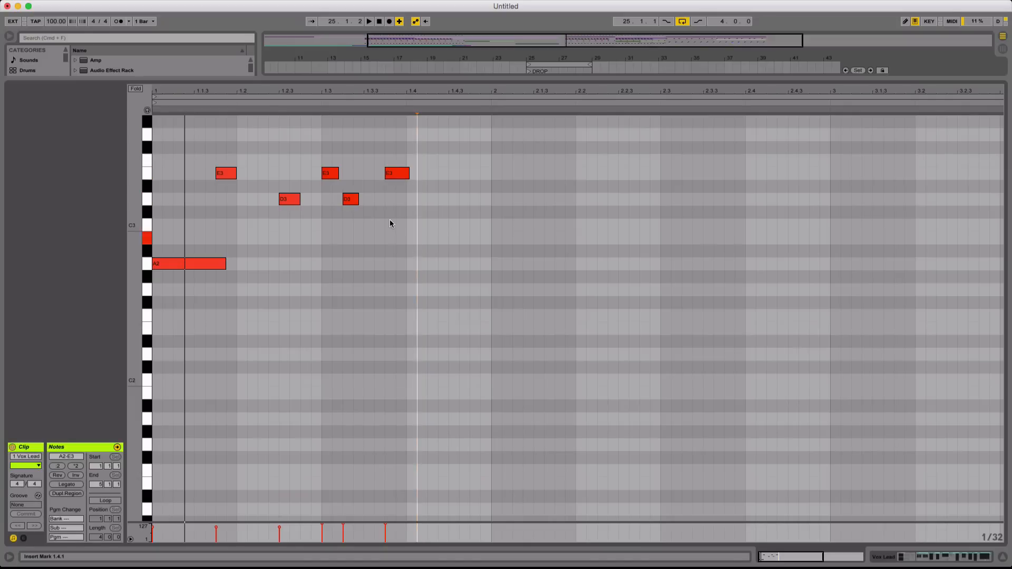
Add two short A3 notes at beats 1.4.3 and 1.4.4 and audition the phrase before and after
key("space")
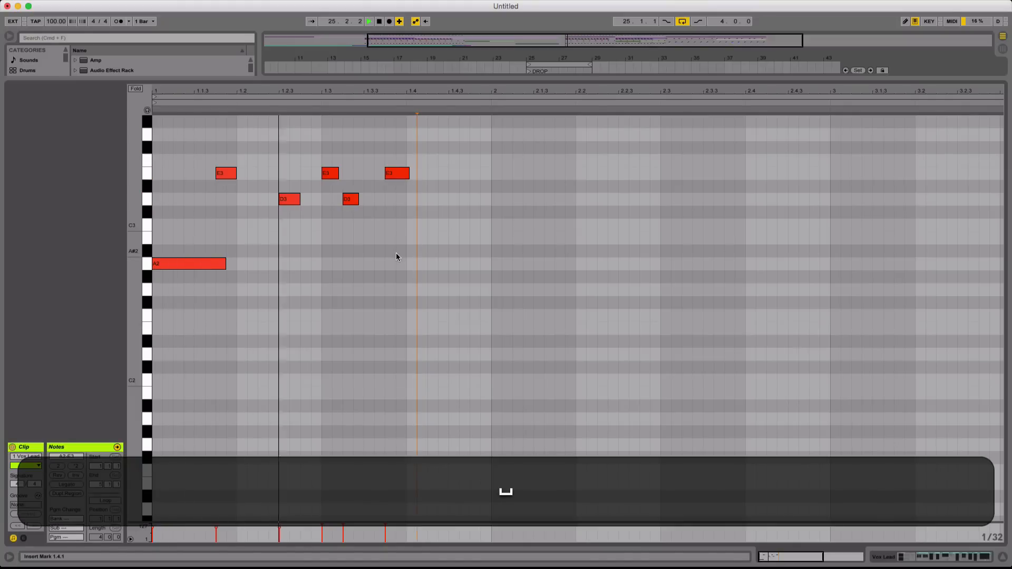
key("space")
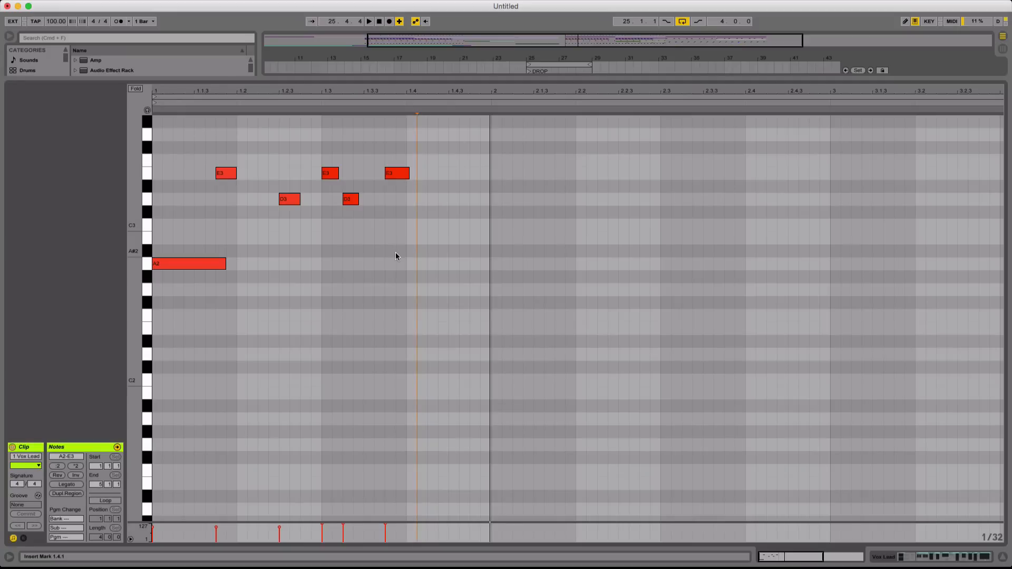
scroll(396, 257, "up", 3)
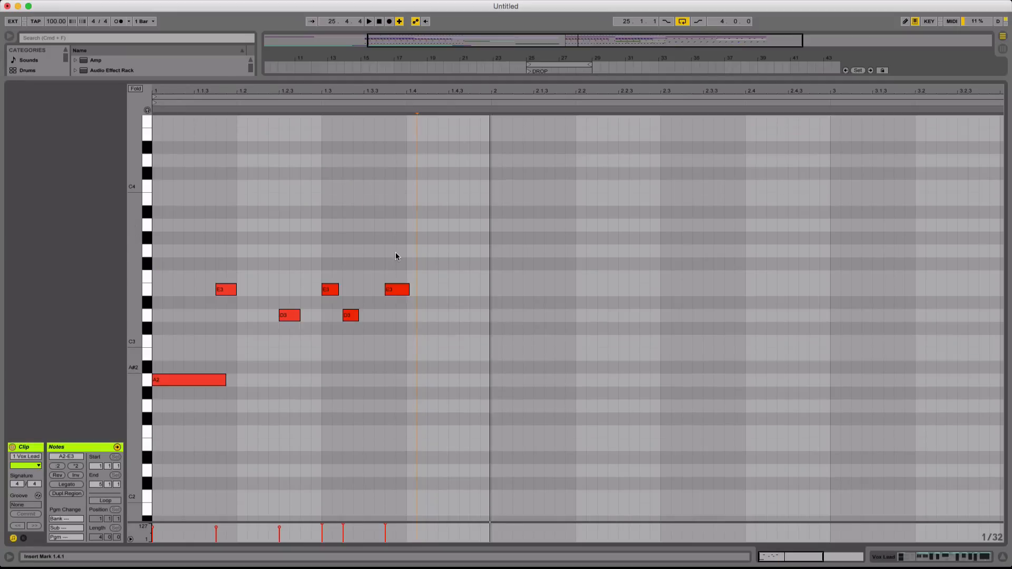
double_click(452, 225)
key("super+d")
key("space")
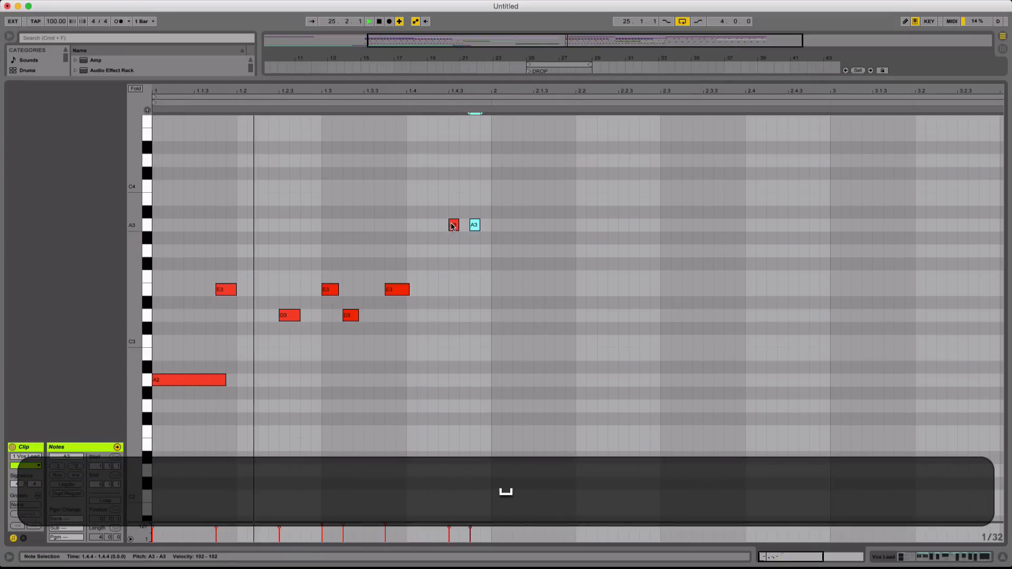
key("space")
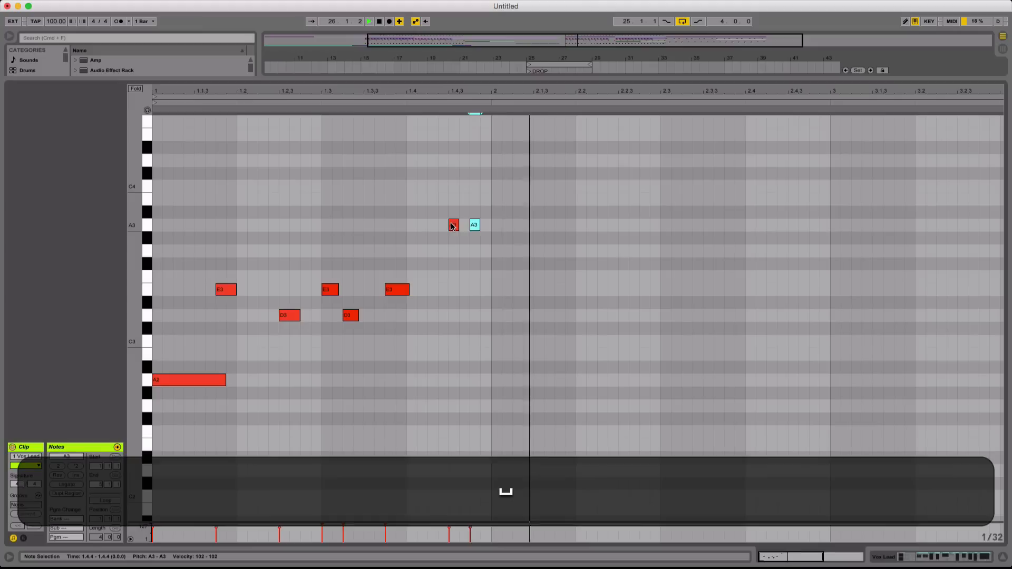
Duplicate the whole first-bar phrase into bar 2, with the copy starting exactly on the bar line
left_click(463, 305)
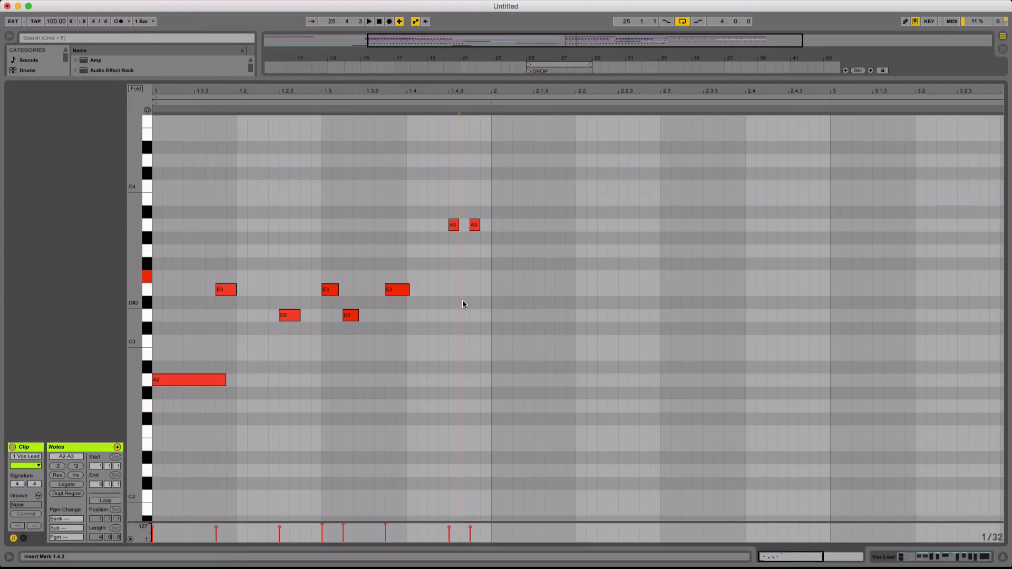
key("super+a")
key("super+d")
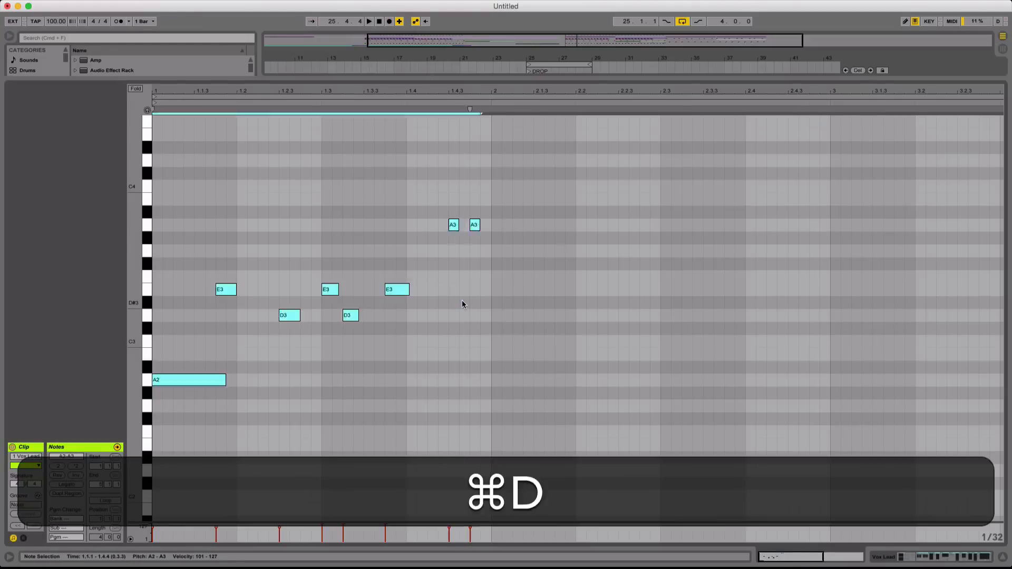
key("Right")
key("Left")
left_click(486, 331)
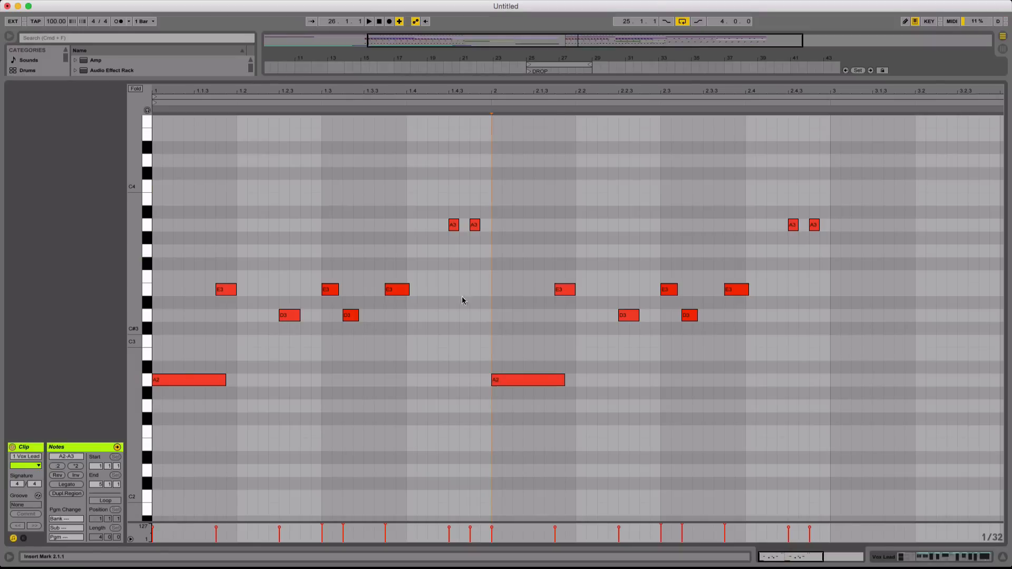
Raise the E3 and D3 notes of bar 2 by one octave to E4 and D4 and audition
left_click_drag(533, 353, 735, 170)
key("shift+Up")
key("shift+Down")
key("space")
left_click(538, 170)
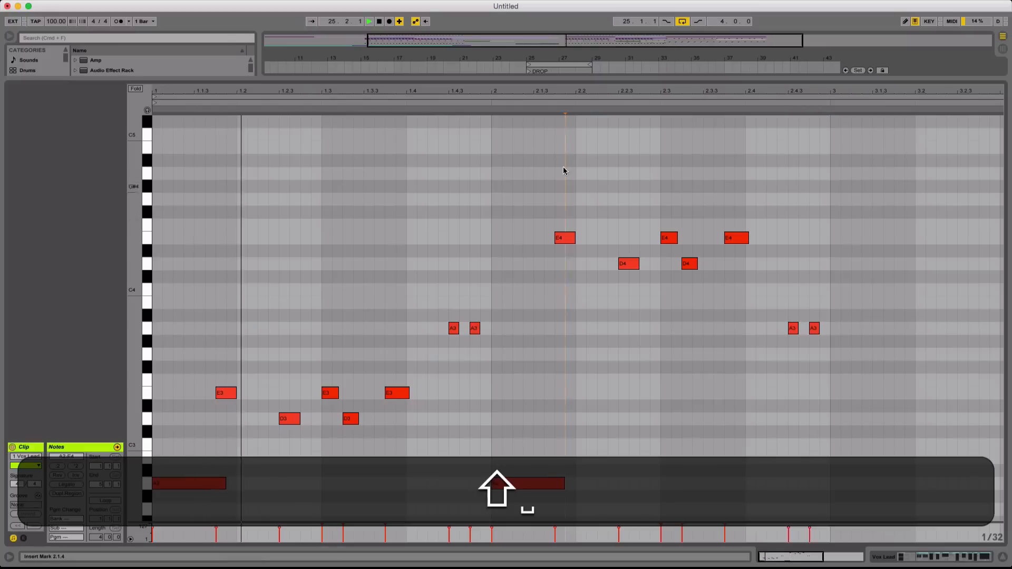
Raise the long A2 note at the start of bar 2 one octave to A3 and audition both bars
left_click_drag(574, 94, 419, 66)
scroll(336, 172, "down", 1)
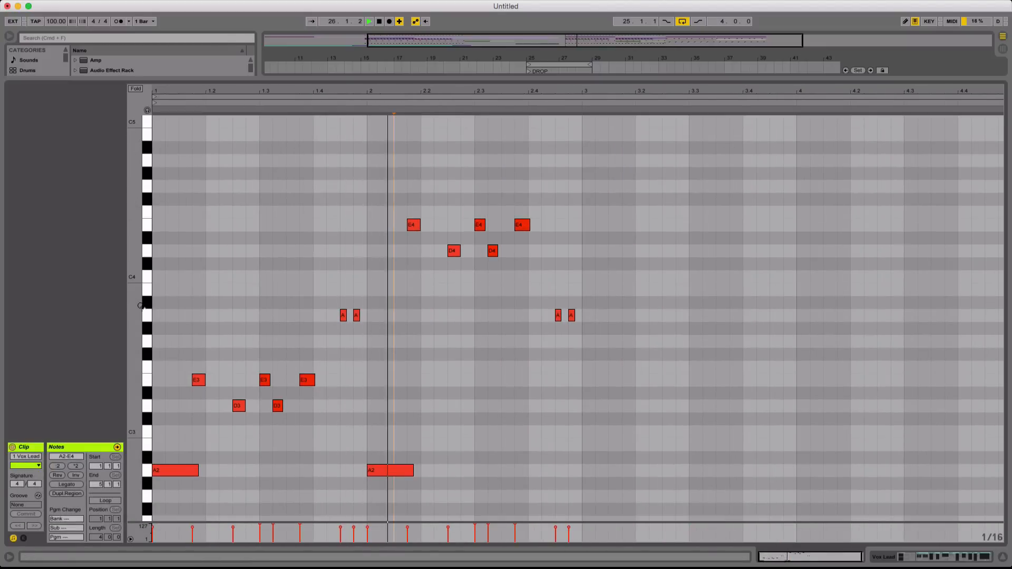
left_click_drag(135, 306, 126, 305)
left_click(372, 323)
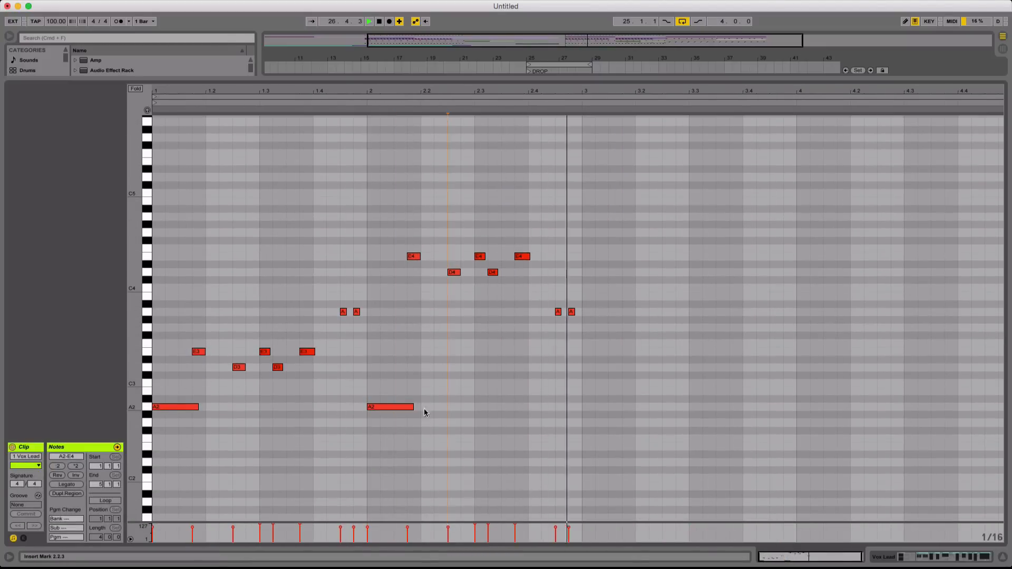
left_click(382, 407)
key("shift+space")
key("shift+Up")
key("shift+space")
left_click(382, 409)
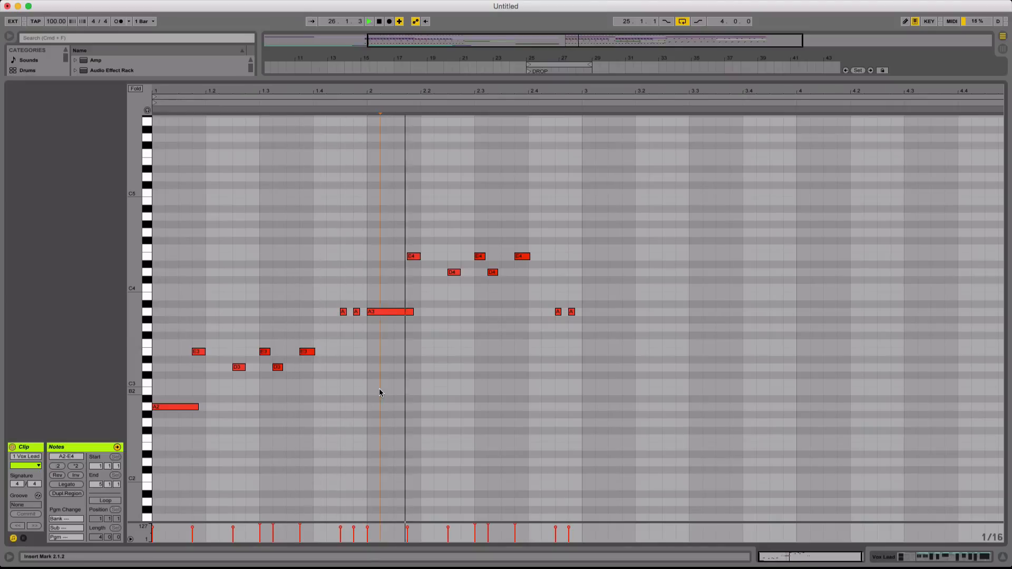
key("space")
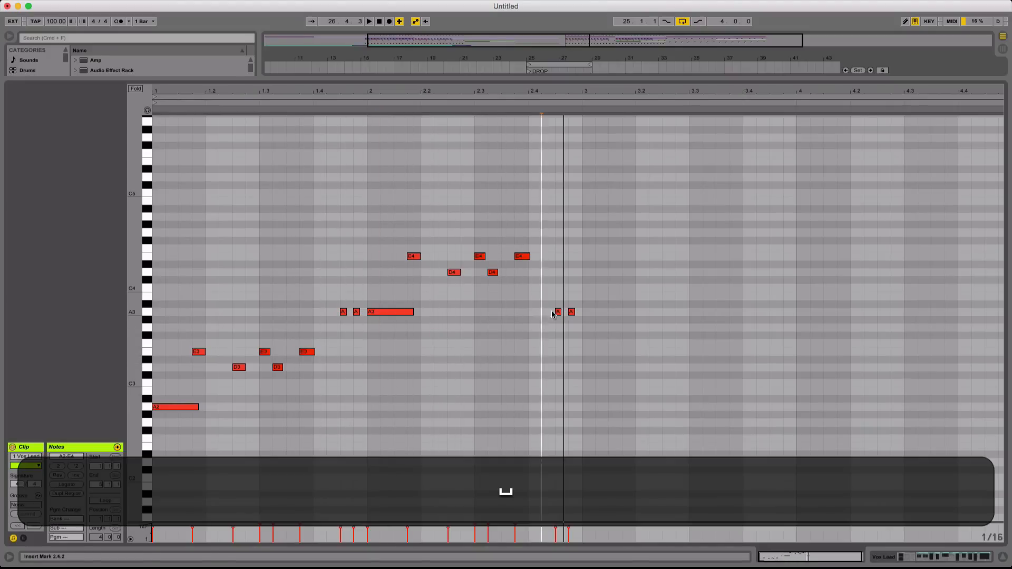
Replace the two short A3 notes at the end of bar 2 with one longer A3 starting at beat 2.4.3
mouse_move(539, 306)
left_mouse_down()
mouse_move(615, 305)
mouse_move(577, 316)
left_mouse_up()
key("BackSpace")
double_click(560, 313)
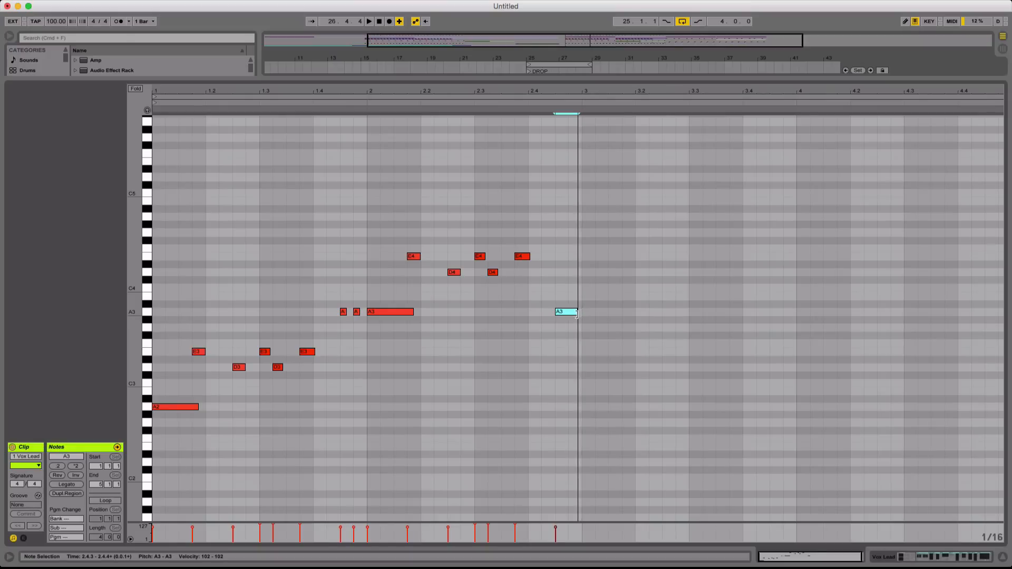
Add a short note at beat 2.4.4, lower it to E3 and audition the phrase
left_click(578, 324)
key("Up")
key("shift+Down")
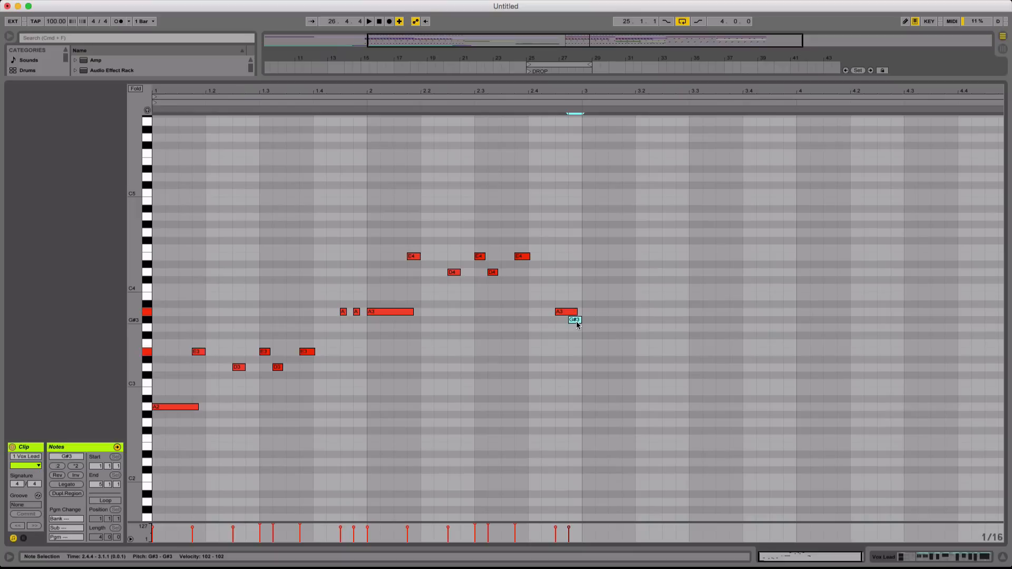
key("Down")
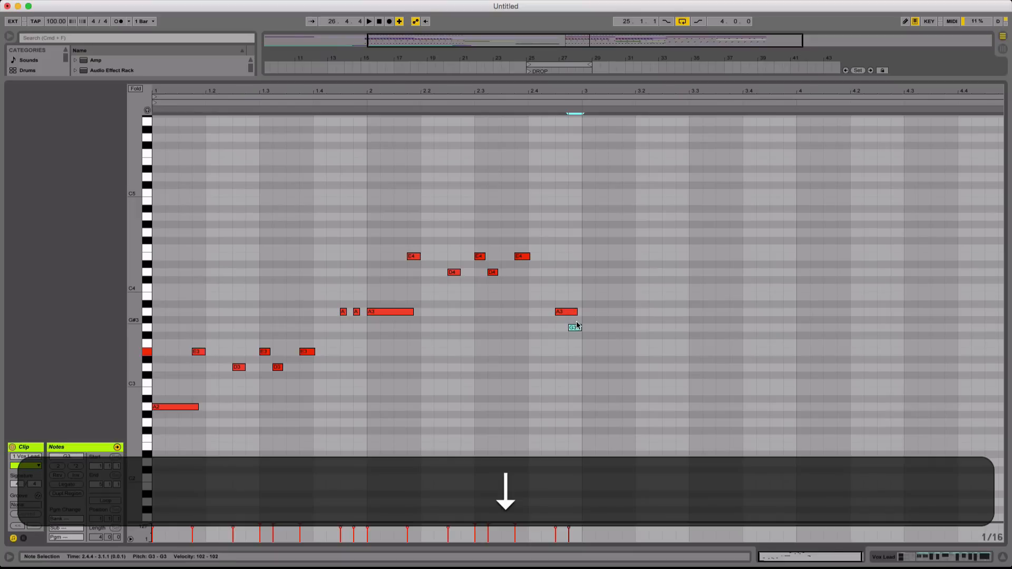
key("super+space")
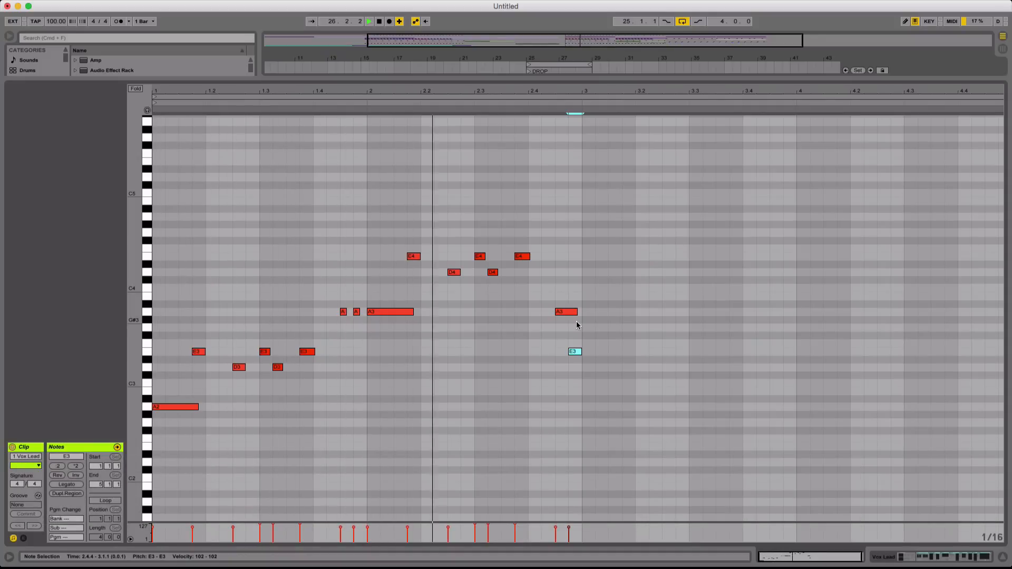
key("space")
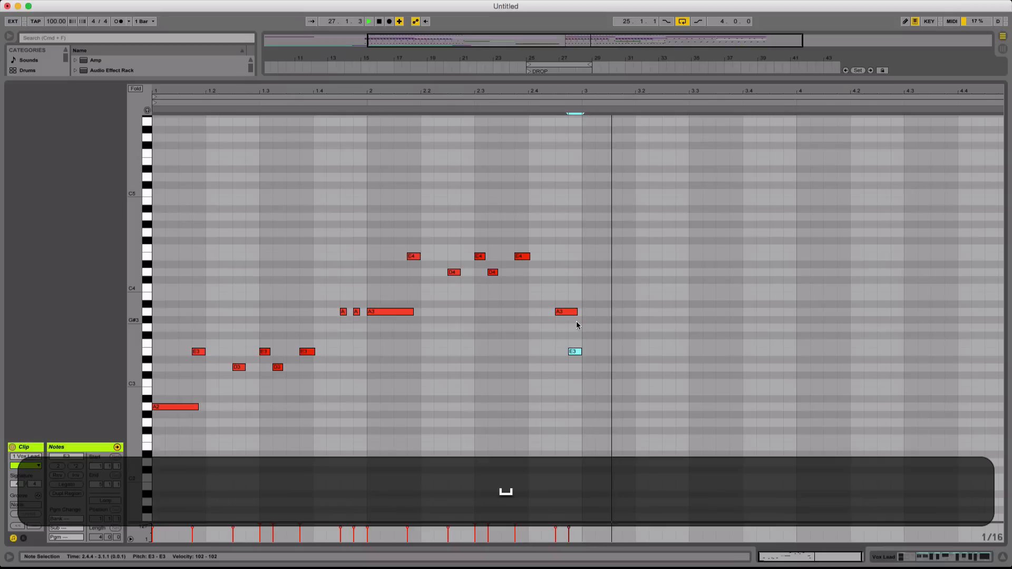
Change the pitch of the short note at beat 2.4.4 to A2
key("Up")
key("Up")
key("Up")
key("Up")
key("Up")
key("shift+Down")
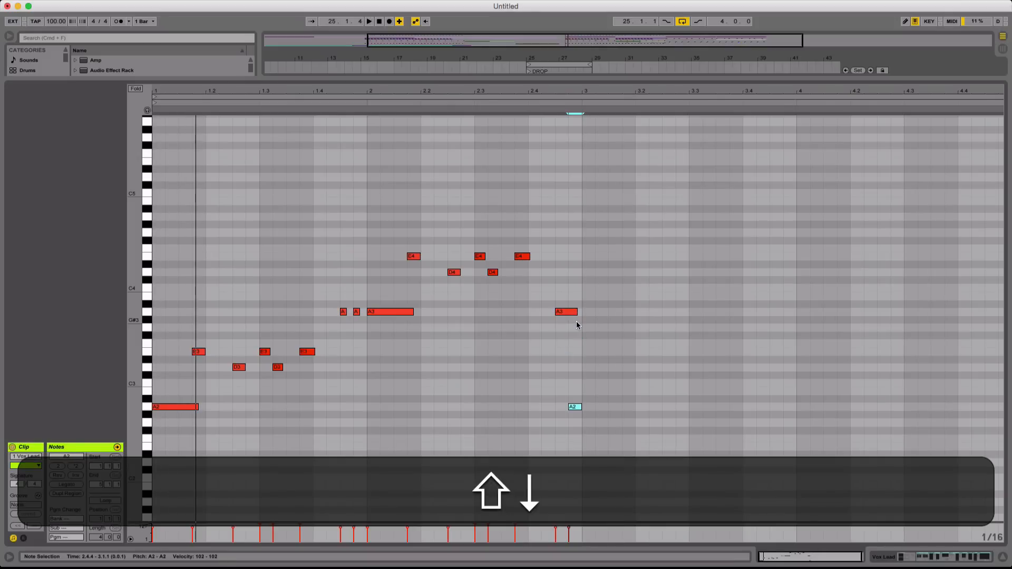
Duplicate the complete two-bar phrase into bars 3 and 4 of the clip
key("super+a")
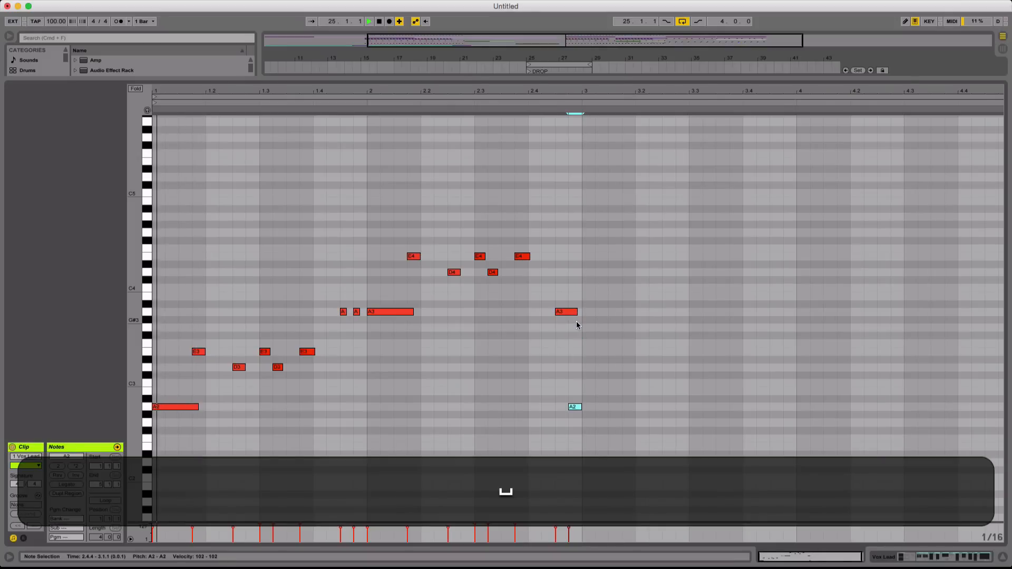
key("super+d")
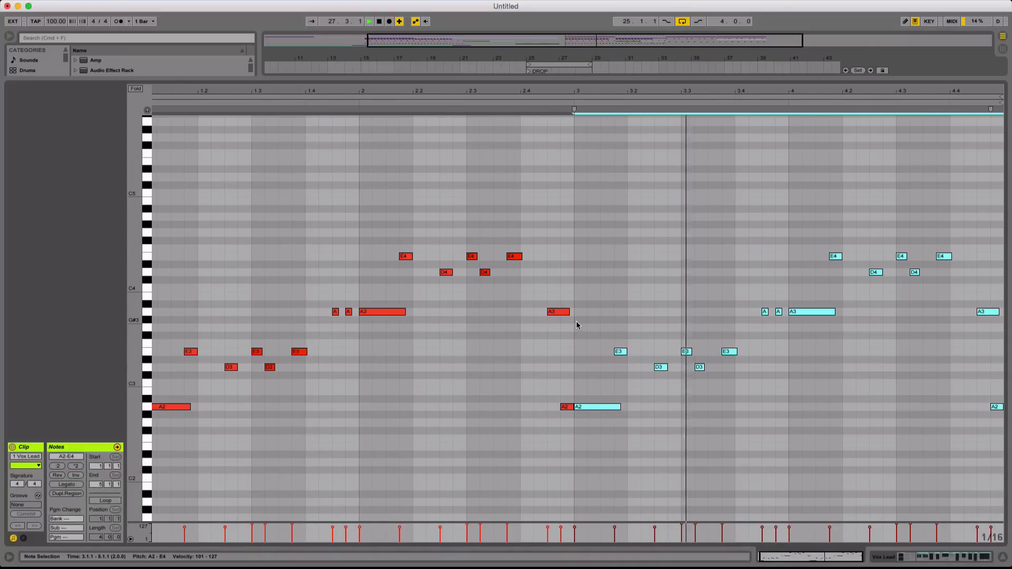
left_click(577, 324)
Return to the arrangement, duplicate the Vox Lead clip to bar 29 and play across the join with looping off
double_click(631, 89)
double_click(632, 79)
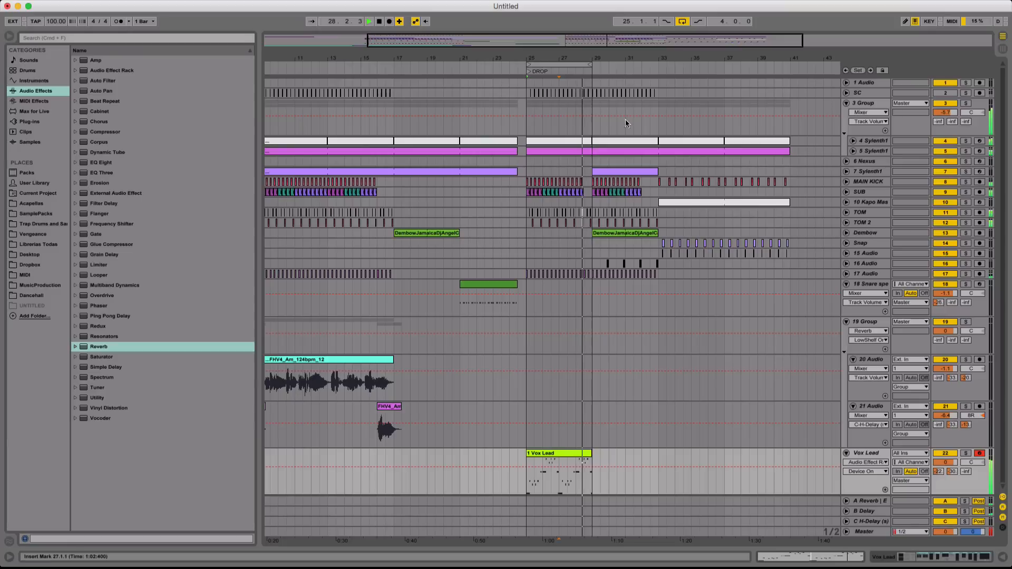
left_click(575, 454)
key("super+d")
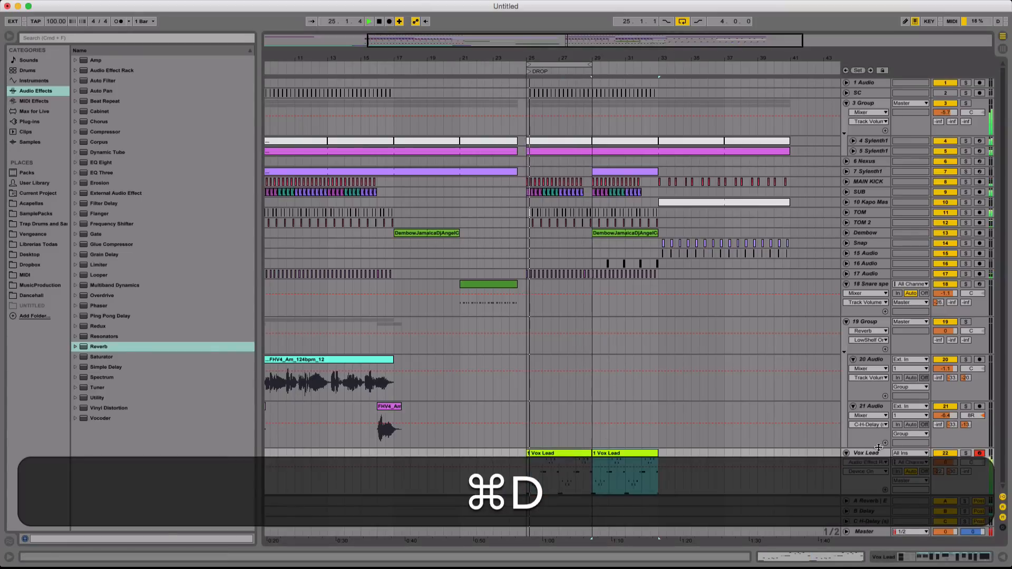
key("space")
left_click(583, 435)
key("space")
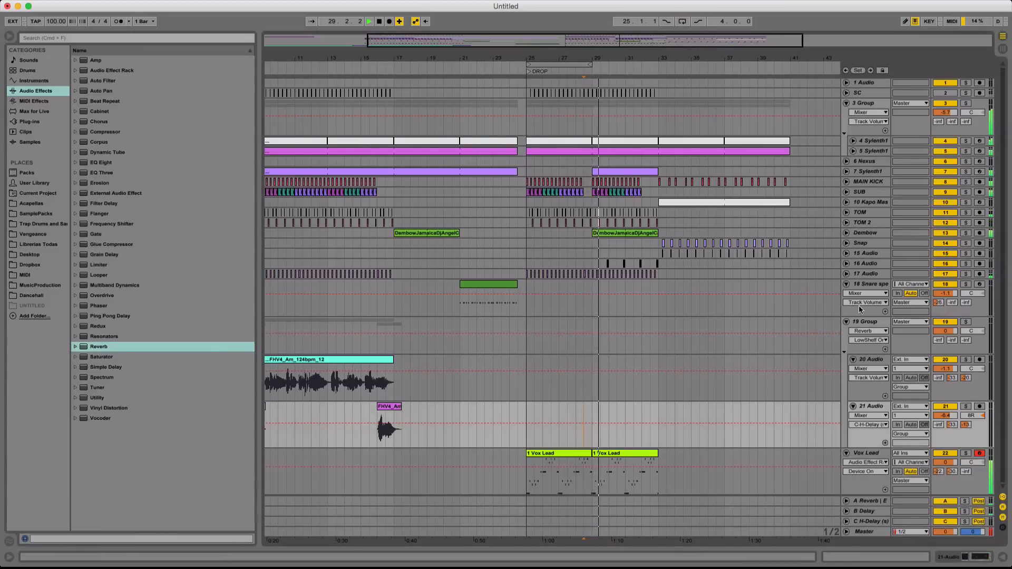
Collapse all tracks except Vox Lead and solo it with its device chain shown
left_click(846, 321, "alt")
left_click(847, 258)
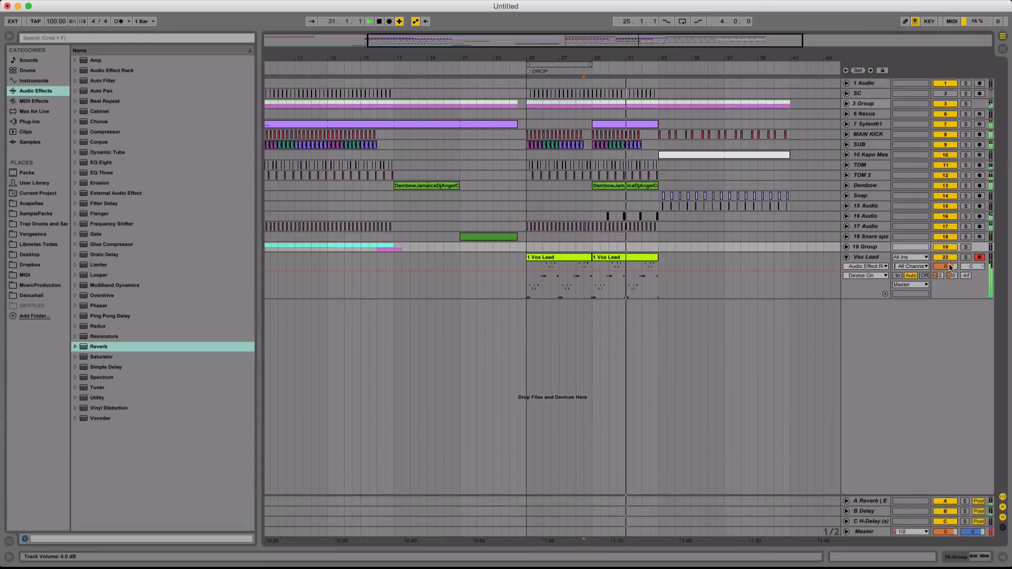
left_click(965, 257)
double_click(875, 263)
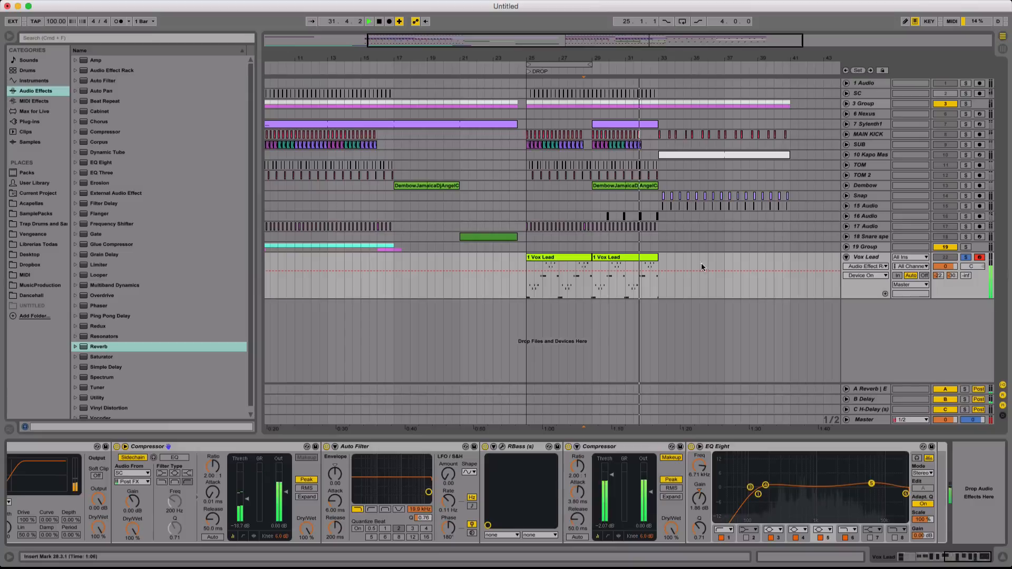
key("space")
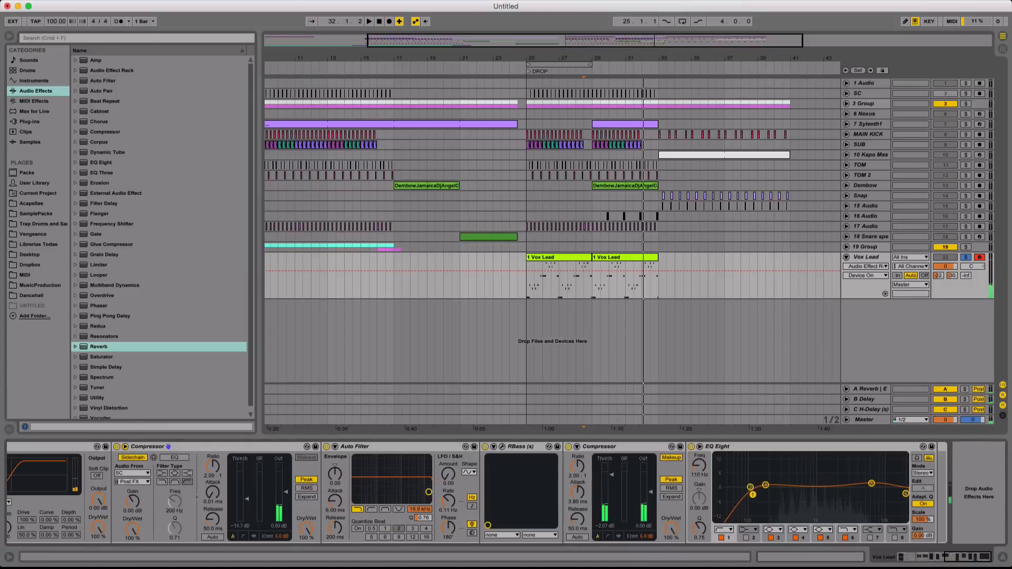
Raise the intensity of the RBass plugin on Vox Lead to about -2.8 dB while auditioning, and close the plugin window
left_click(503, 447)
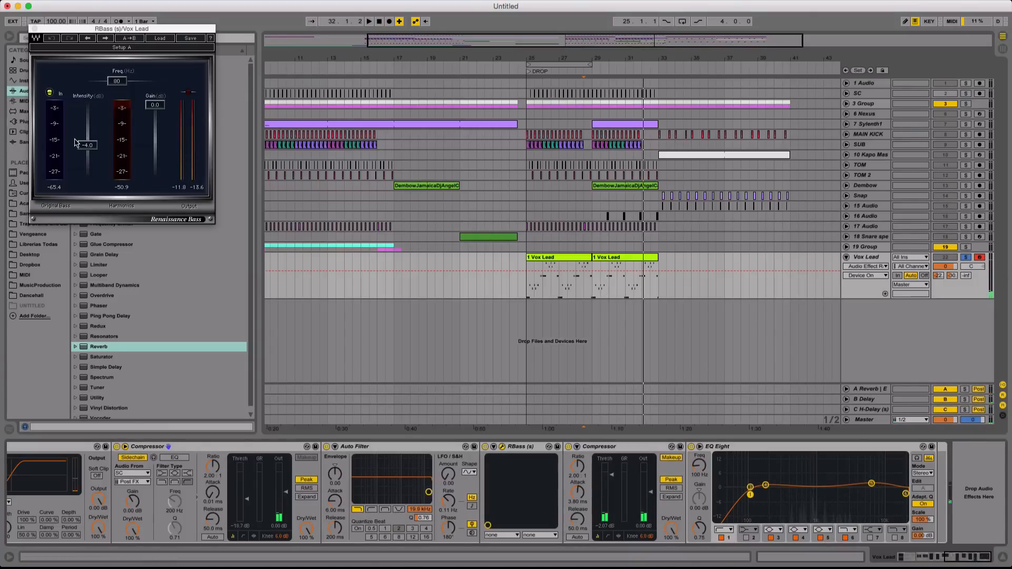
left_click_drag(75, 142, 76, 141)
key("space")
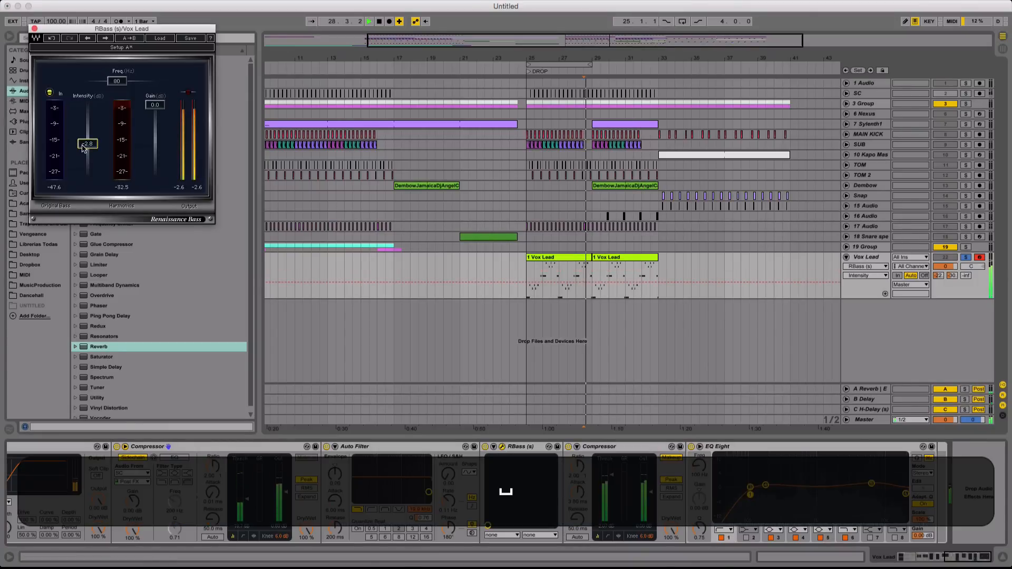
left_click(34, 29)
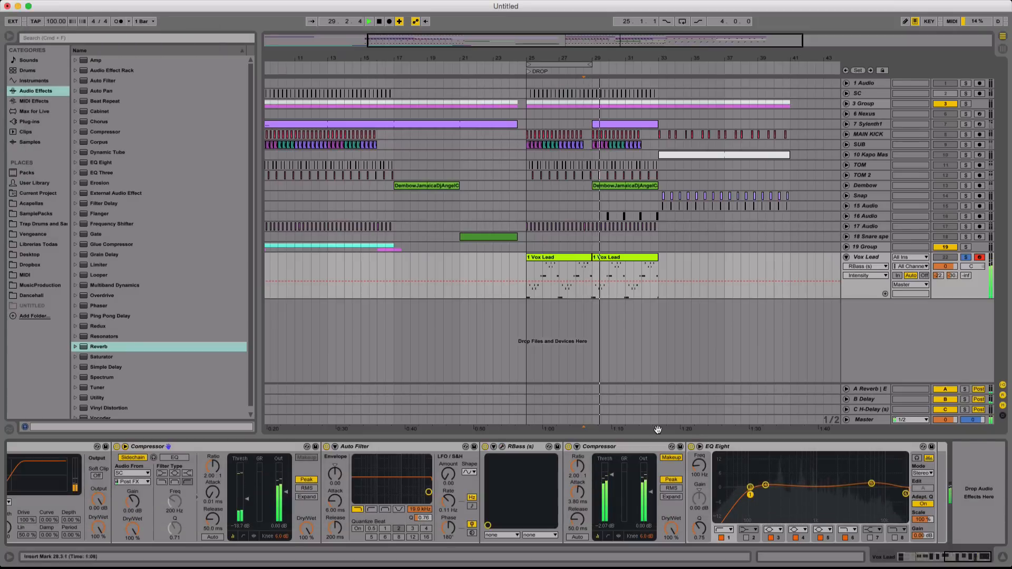
Lower EQ Eight's low-cut frequency to about 66 Hz and toggle RBass to compare the soloed Vox Lead during playback
key("space")
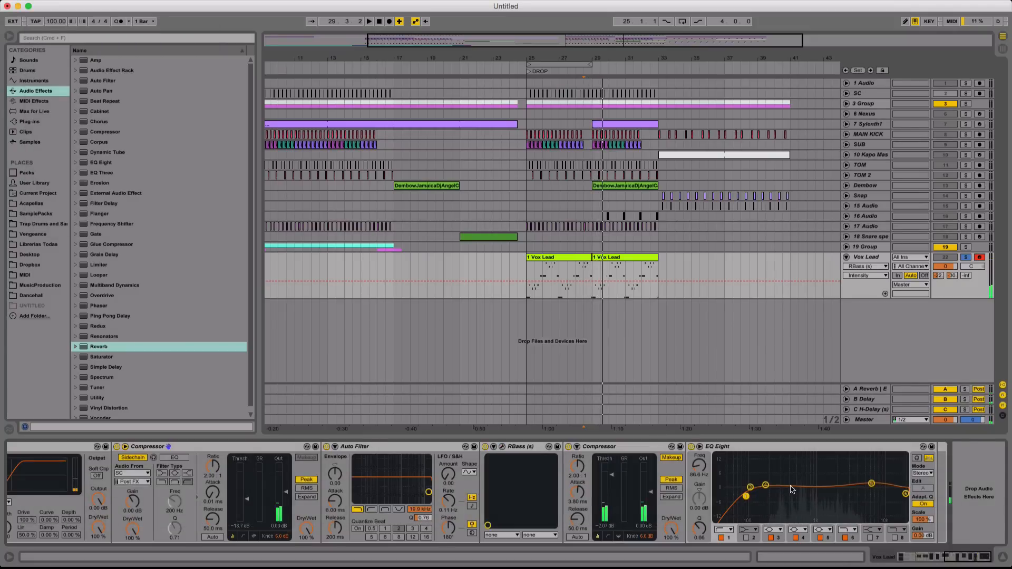
key("space")
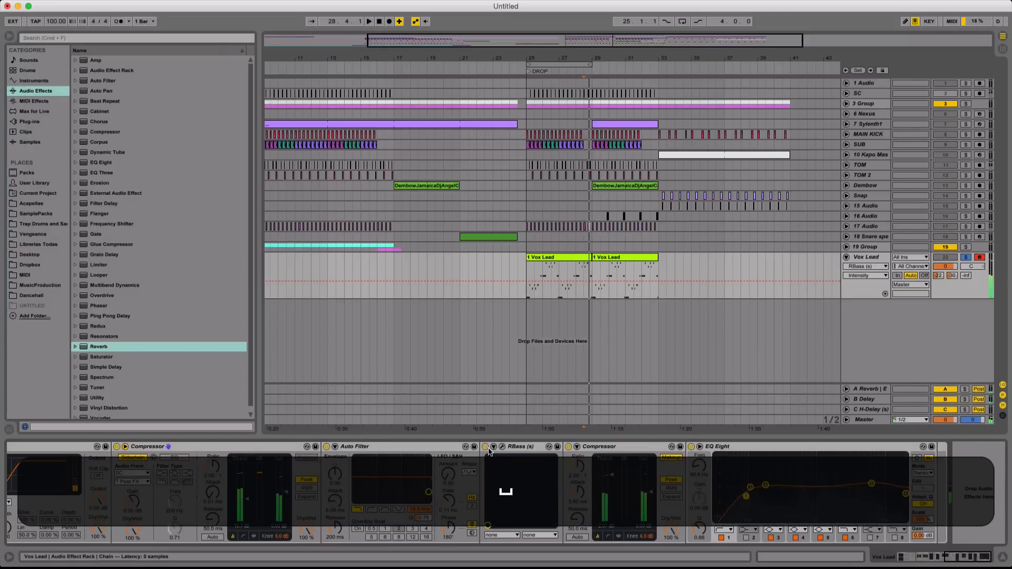
left_click(490, 449)
key("space")
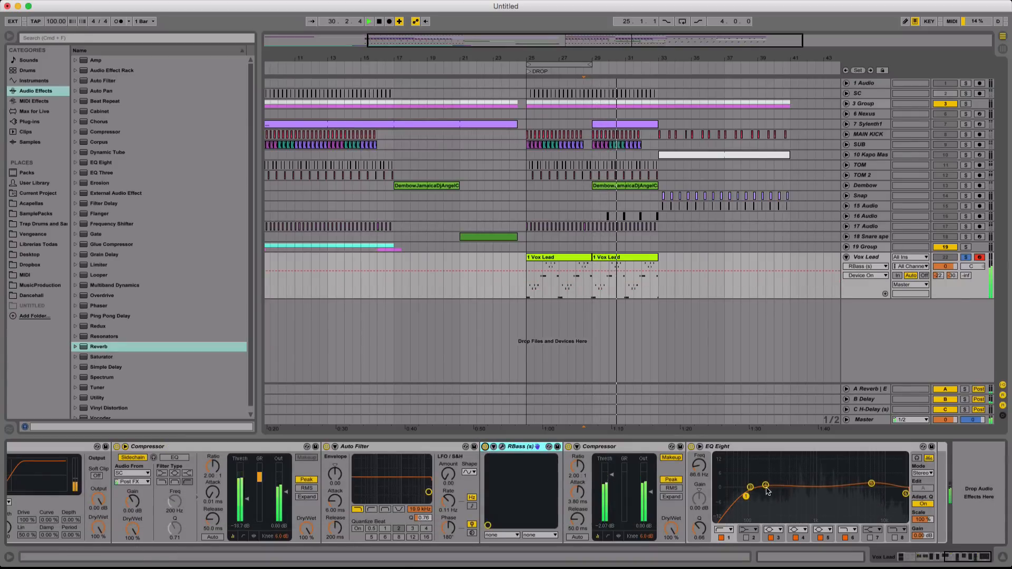
key("space")
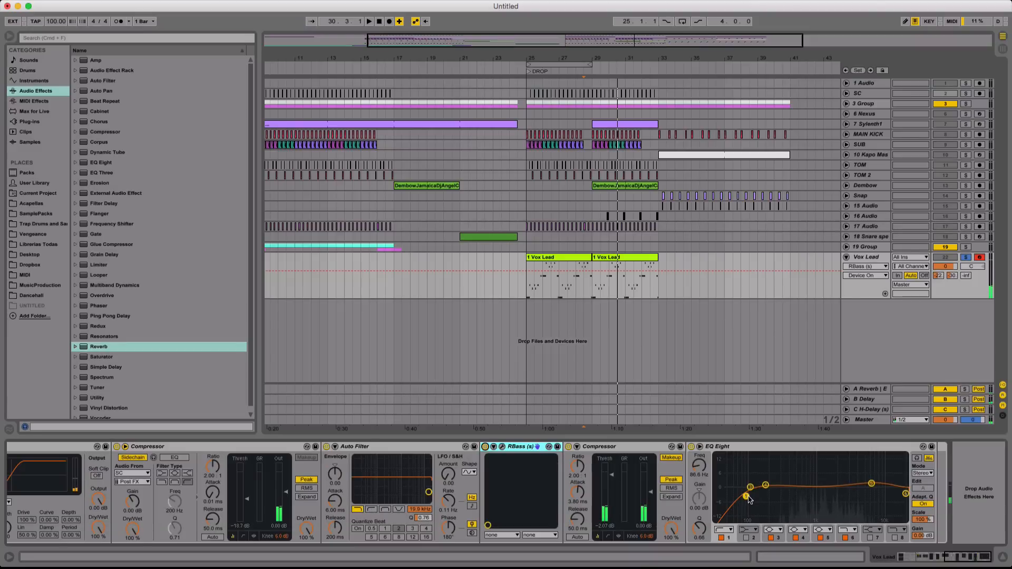
key("space")
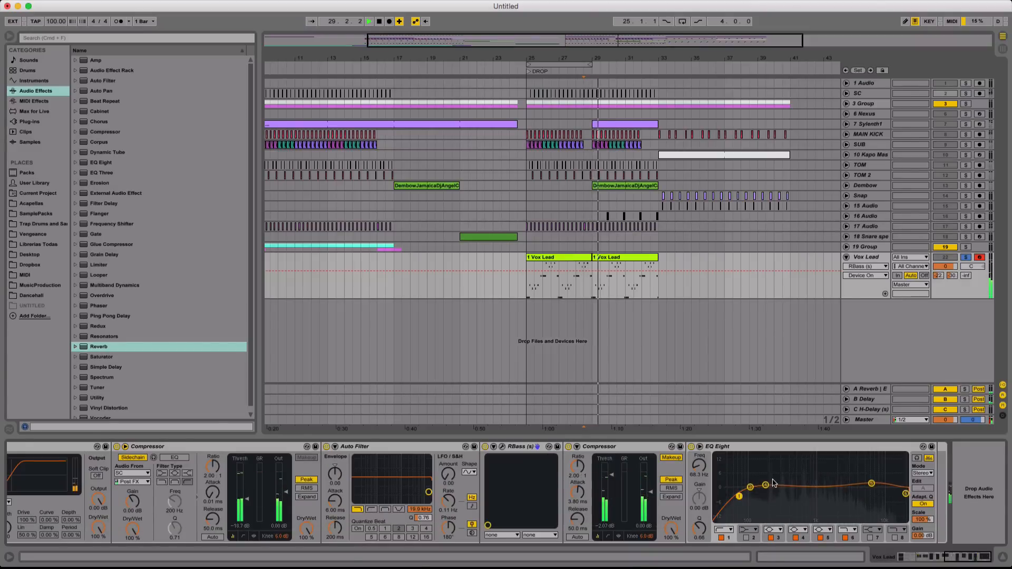
Audition the soloed Vox Lead once more, hide its device chain and unsolo the track
key("space")
left_click(615, 484)
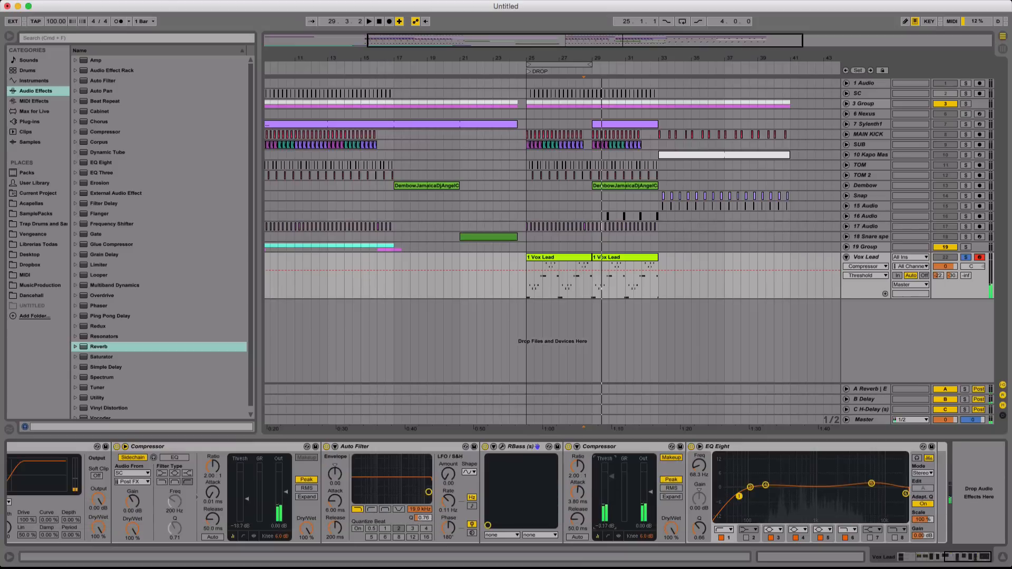
key("space")
left_click(1003, 557)
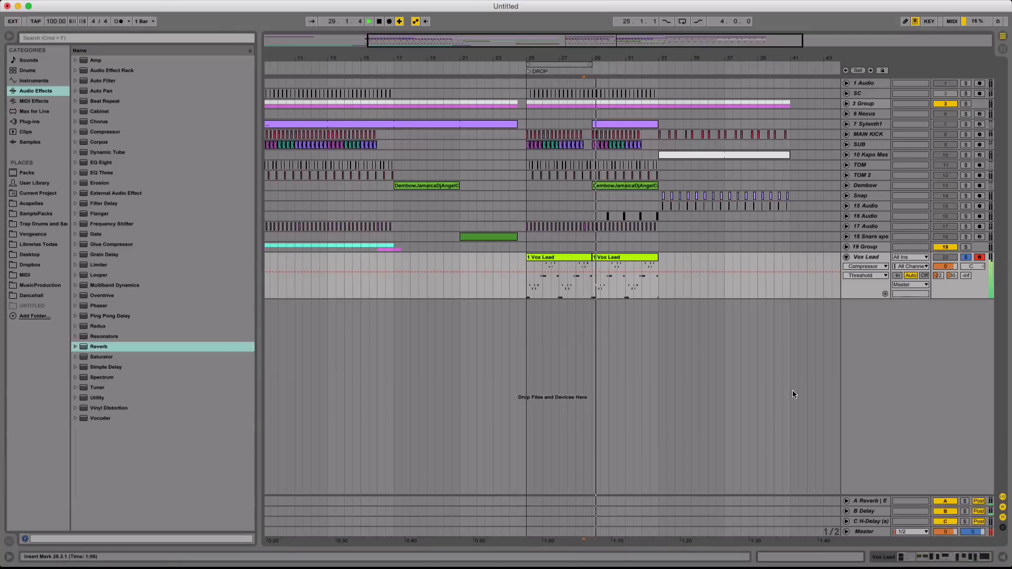
left_click(966, 258)
key("space")
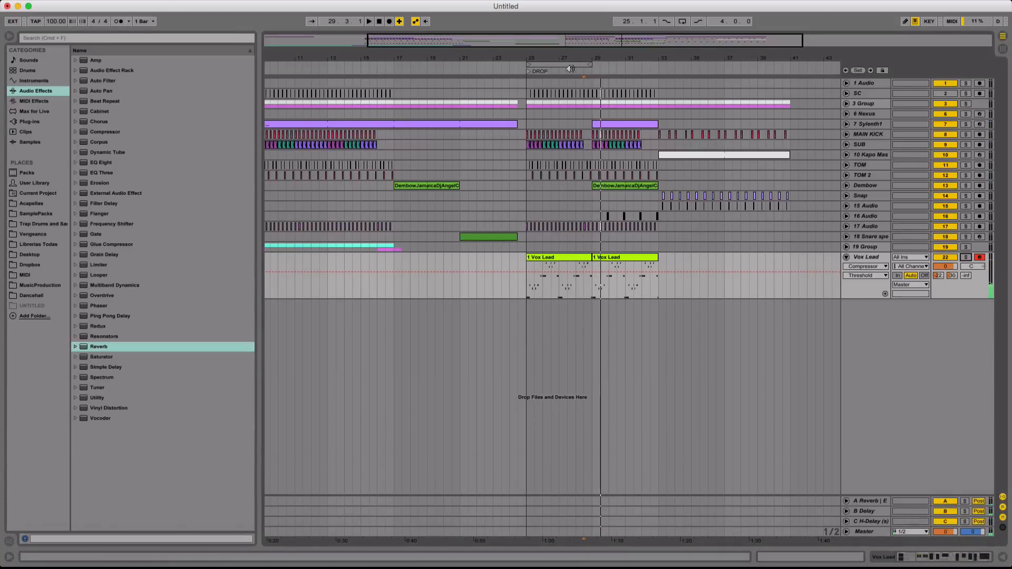
Copy the Vox Lead clip to bar 21 and trim its end to 24.3.1, before the drop
left_click_drag(627, 57, 618, 30)
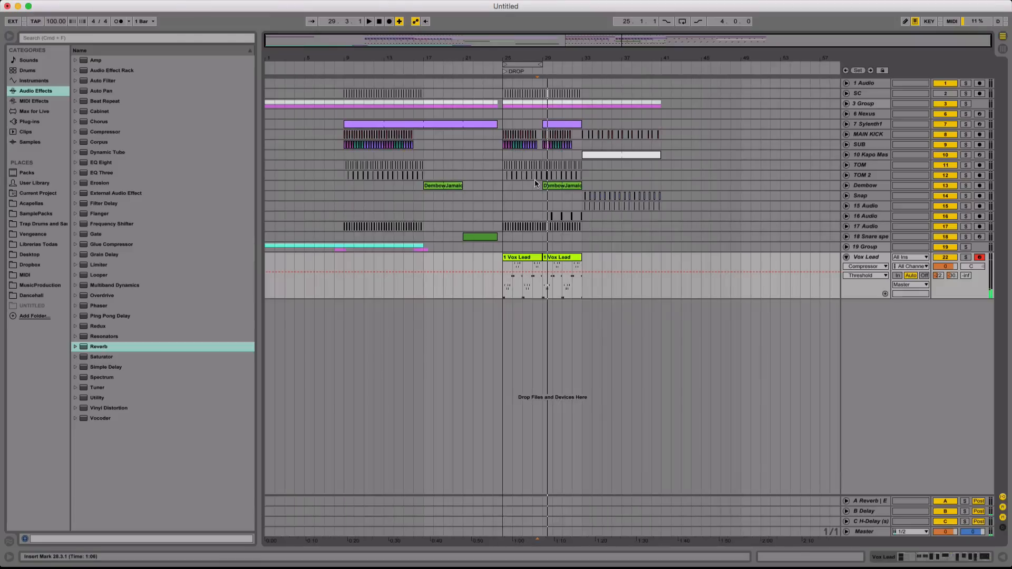
left_click(521, 263)
key("super+c")
left_click(465, 277)
key("super+v")
left_click_drag(464, 61, 464, 94)
left_click_drag(498, 259, 493, 260)
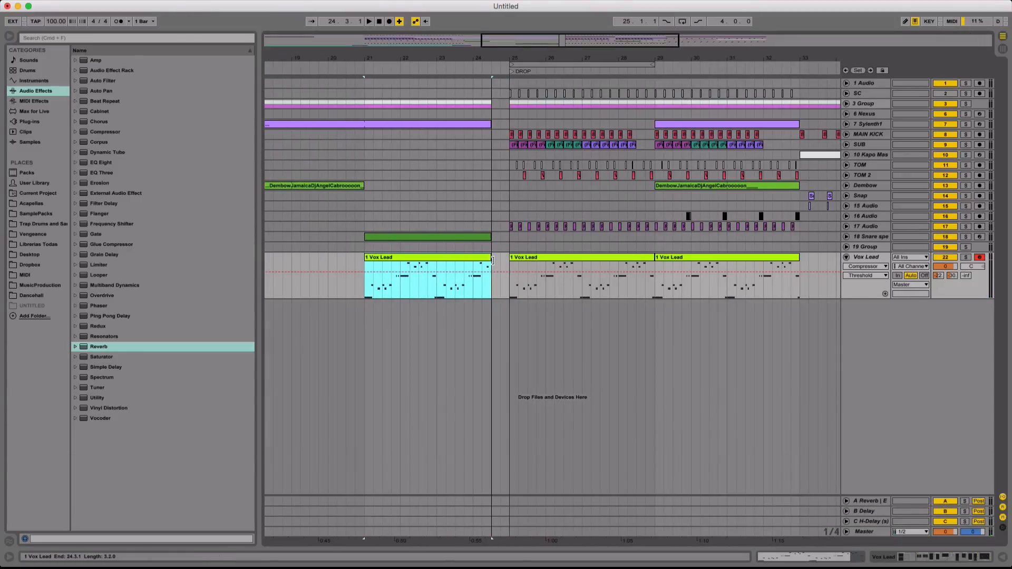
Shape Vox Lead's Auto Filter Frequency automation to fall from bar 20 to bar 21, rise through the new clip and open fully before the drop
double_click(855, 258)
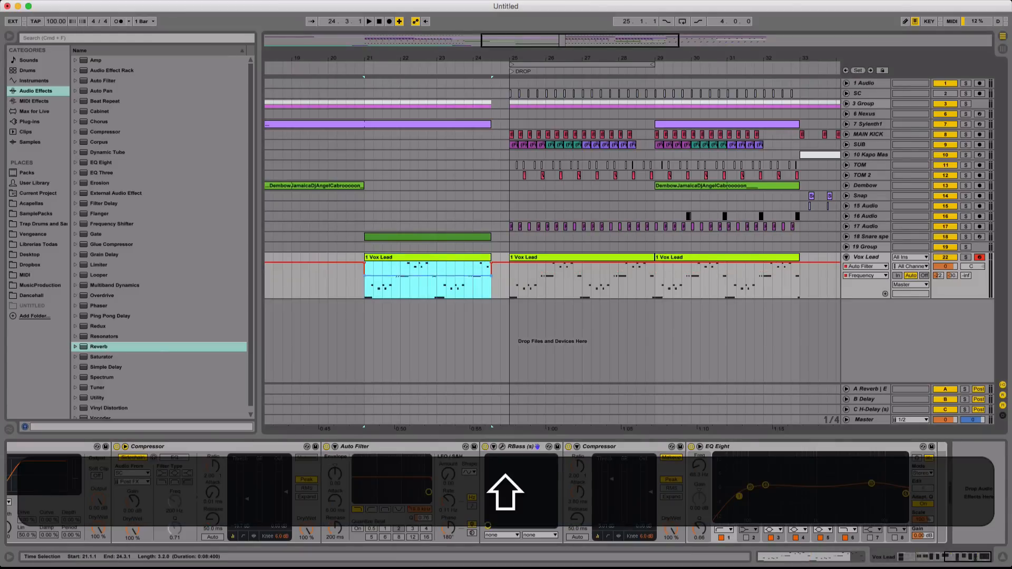
key("shift+space")
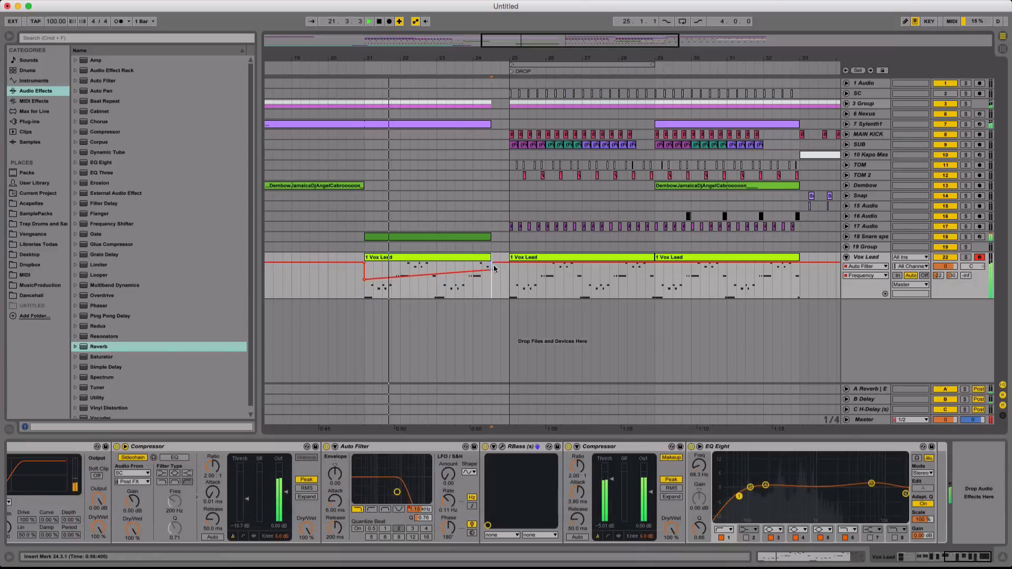
left_click_drag(491, 279, 502, 263)
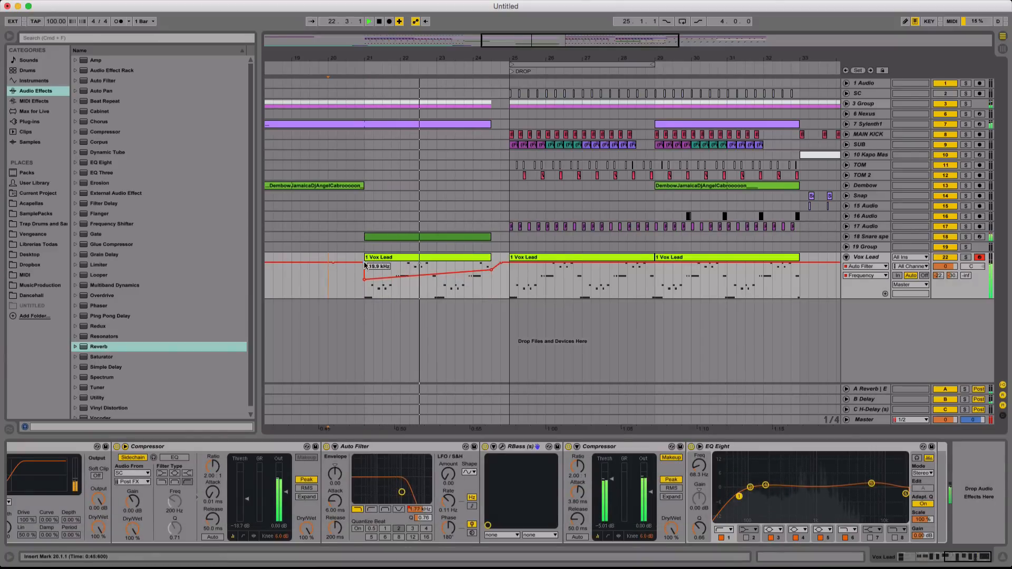
left_click_drag(364, 262, 333, 263)
left_click(464, 284)
Play the build-up into the drop and inspect Vox Lead's Big Room reverb Dry/Wet setting, leaving the device chain hidden
left_click(847, 257, "alt")
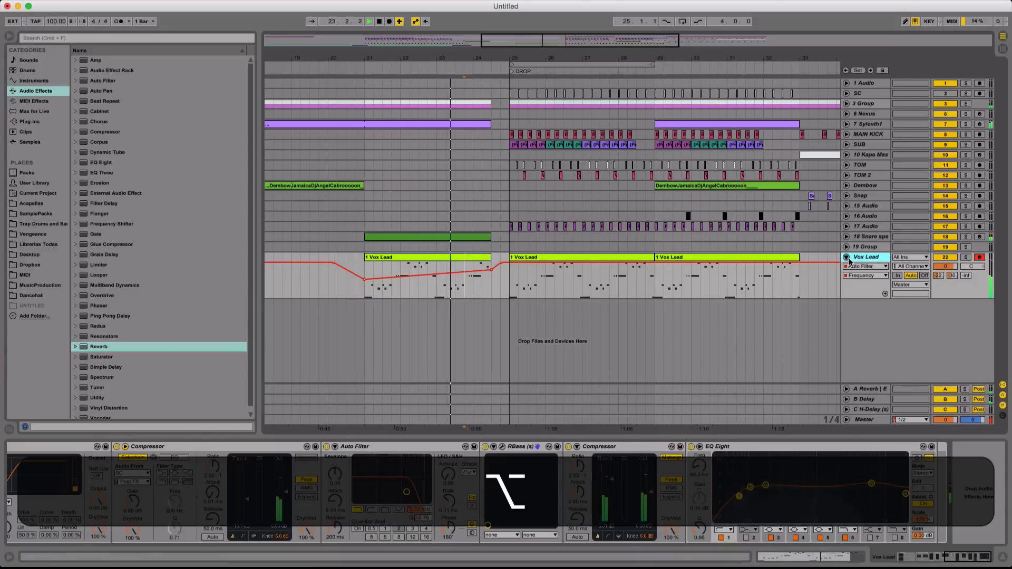
left_click_drag(652, 62, 574, 62)
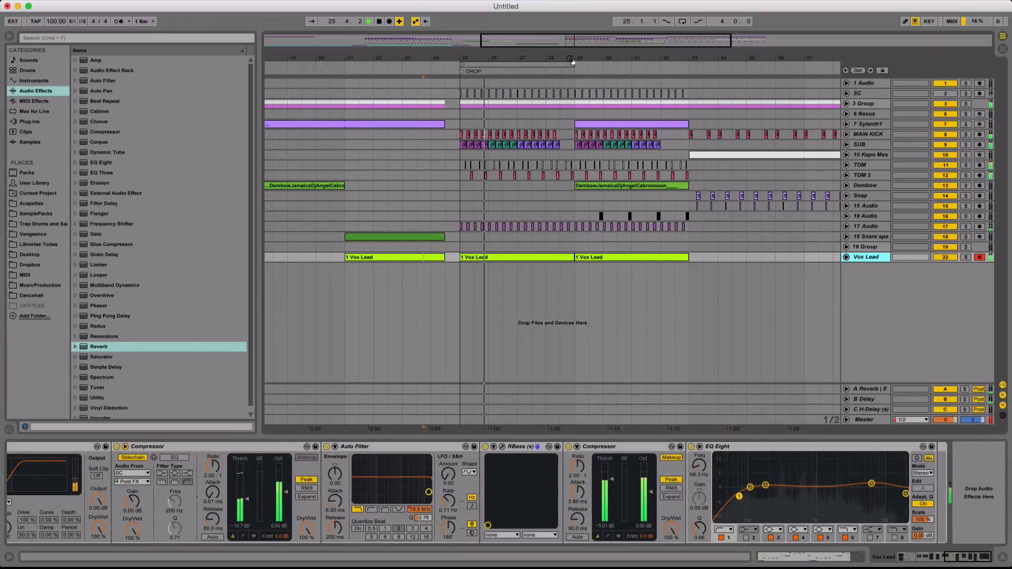
left_click(846, 257)
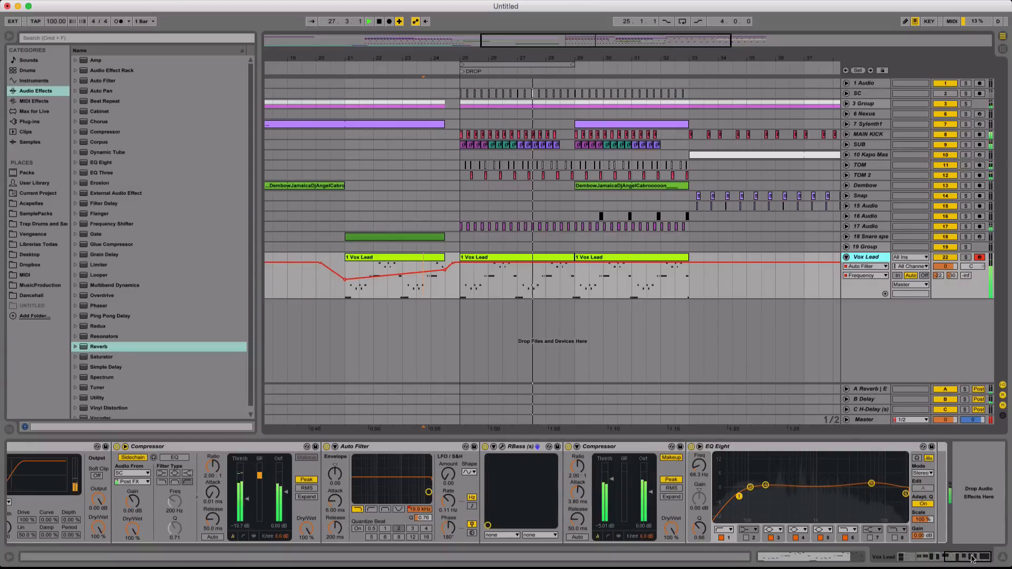
scroll(633, 501, "left", 15)
left_click(647, 537)
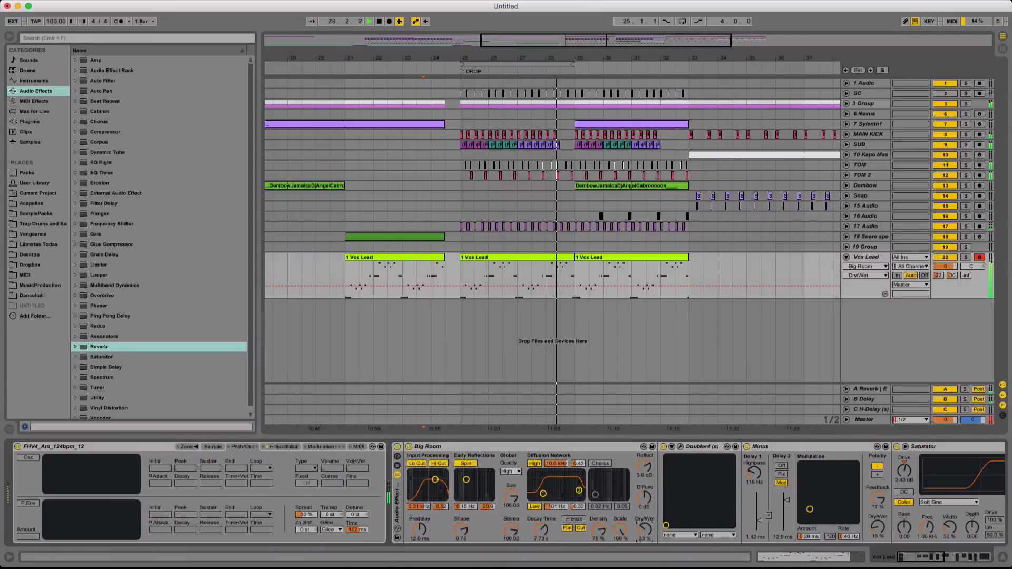
key("alt+super+l")
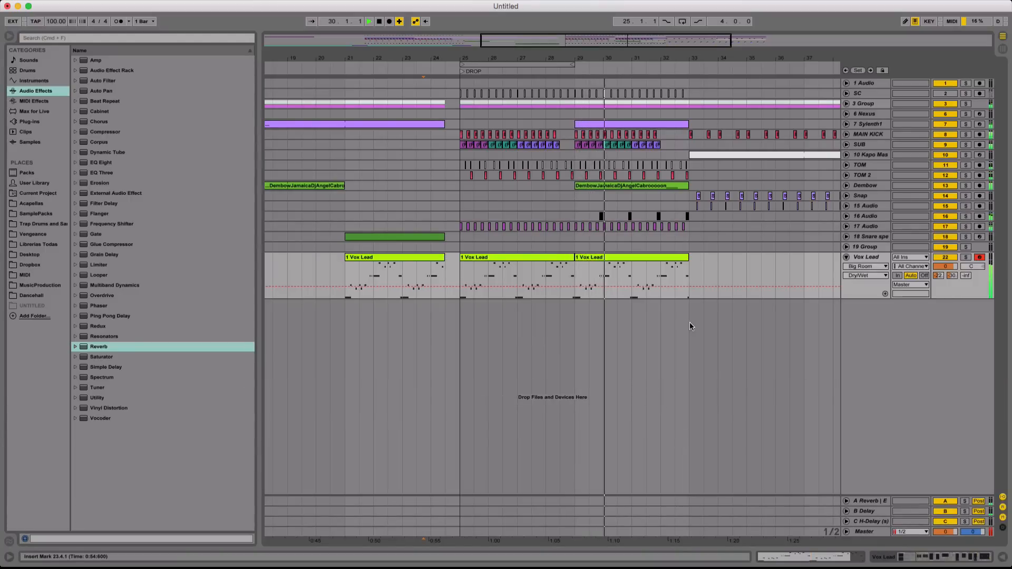
Unfold 3 Group, solo it while playing from bar 25 and raise its volume to about -4.9 dB
left_click(846, 104)
key("space")
key("space")
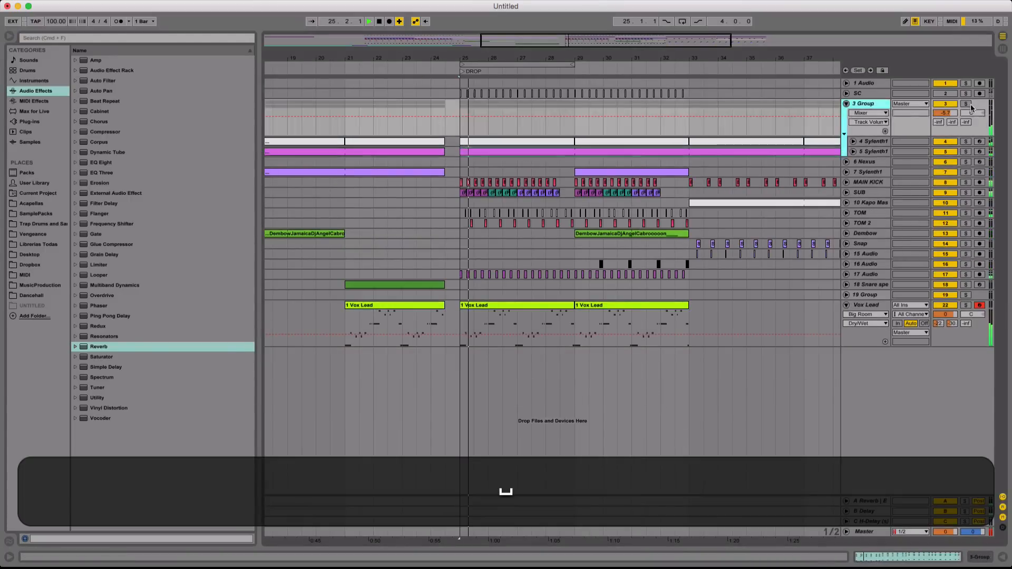
left_click(966, 104)
left_click_drag(955, 115, 955, 111)
Unfold and solo 4 Sylenth1, audition it from bar 25 and show its FilterCtl Cutoff automation
left_click(853, 141)
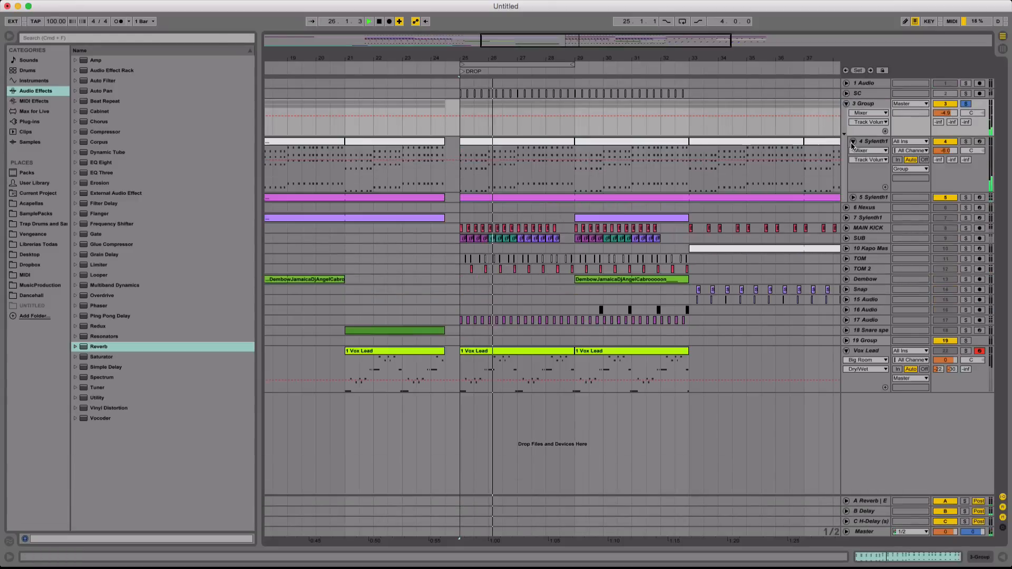
key("space")
left_click(966, 142)
key("space")
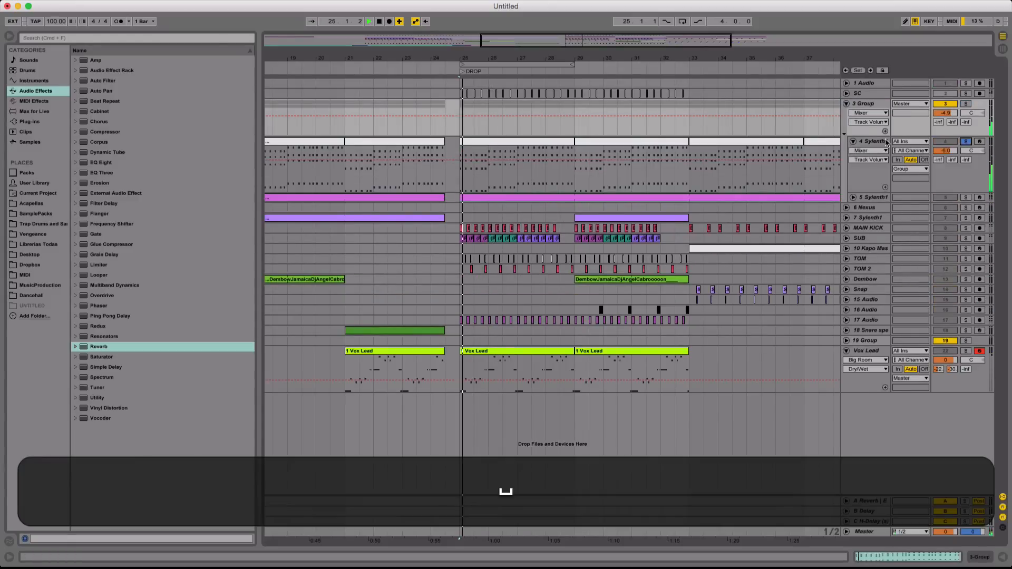
double_click(886, 141)
left_click(118, 461)
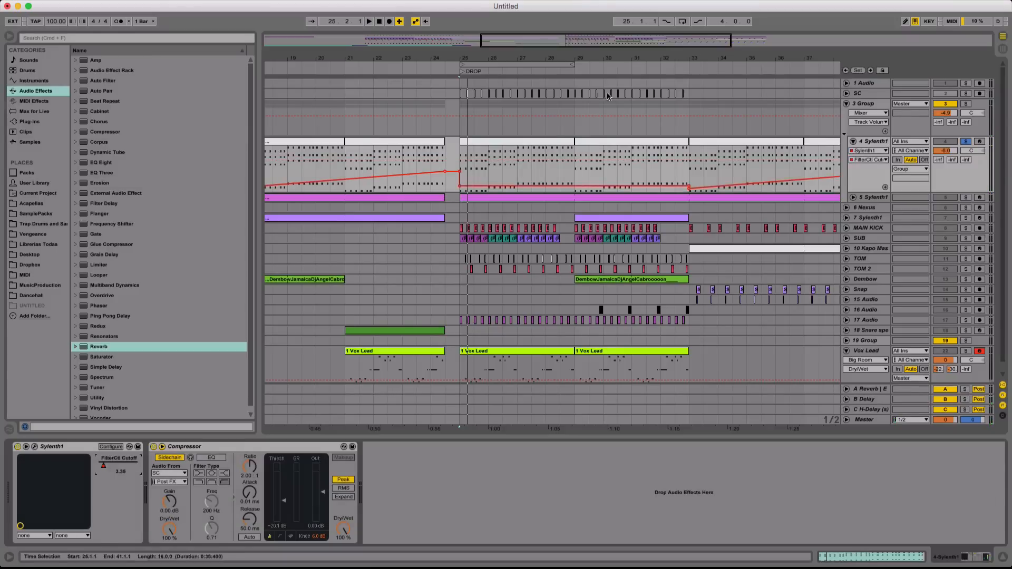
Raise 4 Sylenth1's FilterCtl Cutoff automation across bars 25 to 33 to about 7.71, audition it and unsolo the track
left_click(552, 150)
left_click(587, 181, "shift")
key("shift+space")
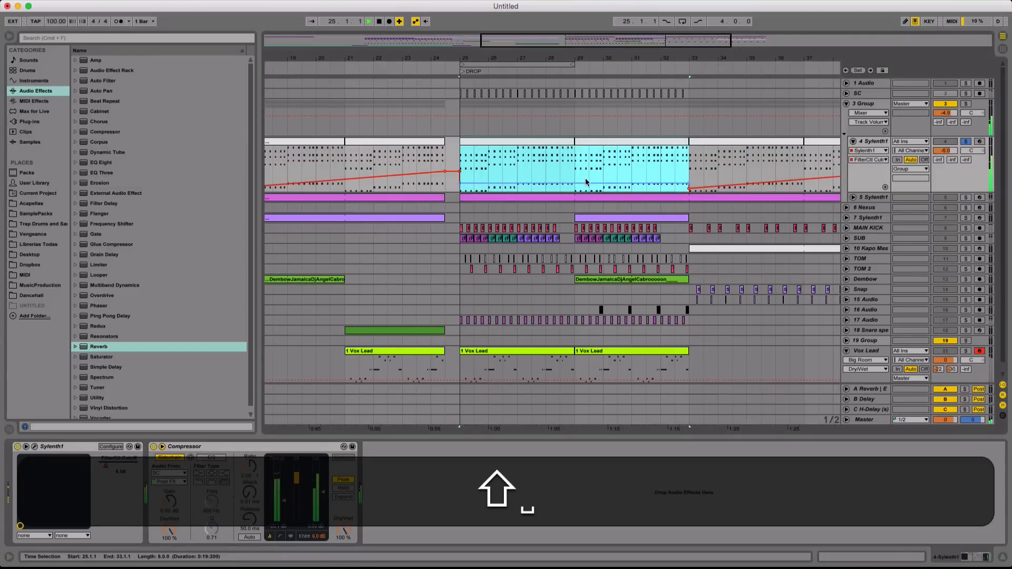
left_click(967, 142)
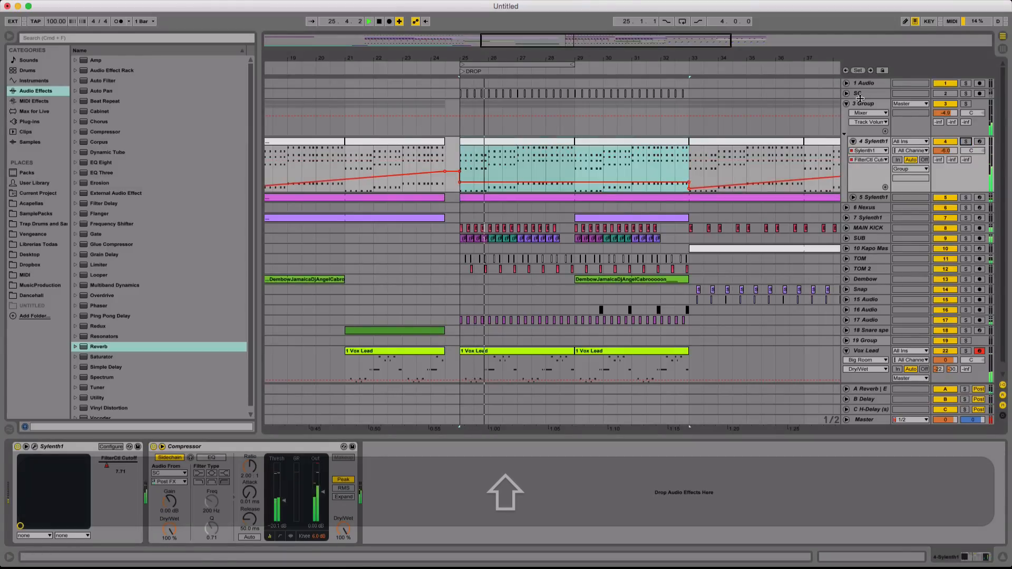
Collapse 3 Group and play the drop with the full mix before stopping playback
left_click(853, 105)
left_click(847, 104)
left_click_drag(704, 60, 622, 61)
key("space")
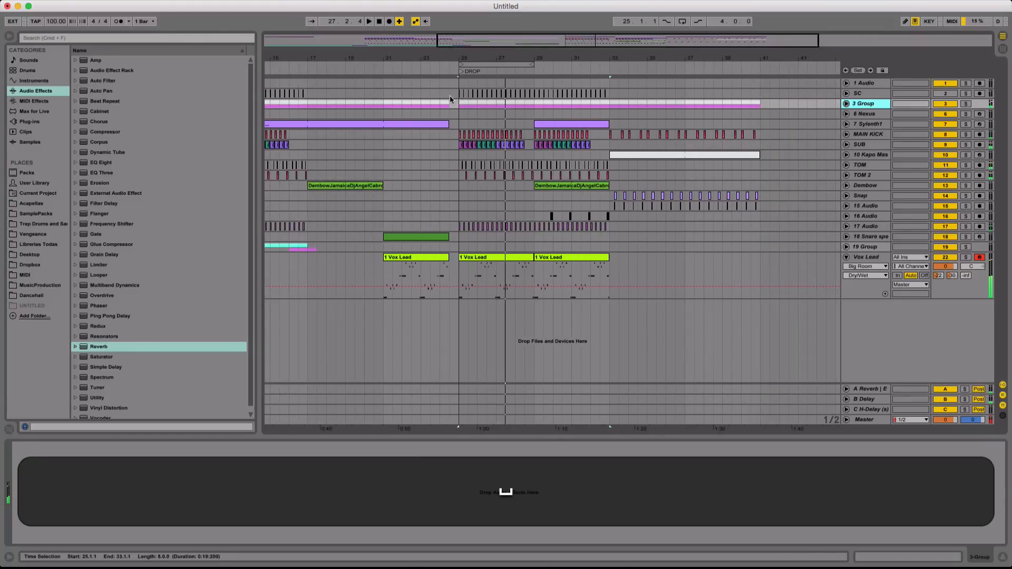
Unfold 19 Group and duplicate the 20 Audio and 21 Audio vocal clips from bars 1 to 17 into bars 17 to 33
left_click_drag(442, 50, 449, 23)
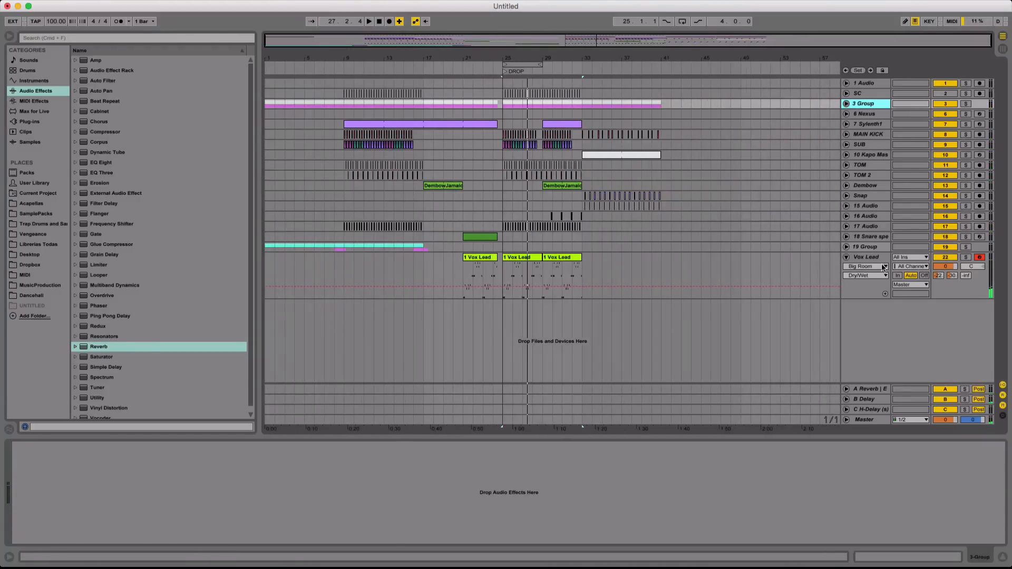
left_click(847, 247)
scroll(399, 293, "down", 2)
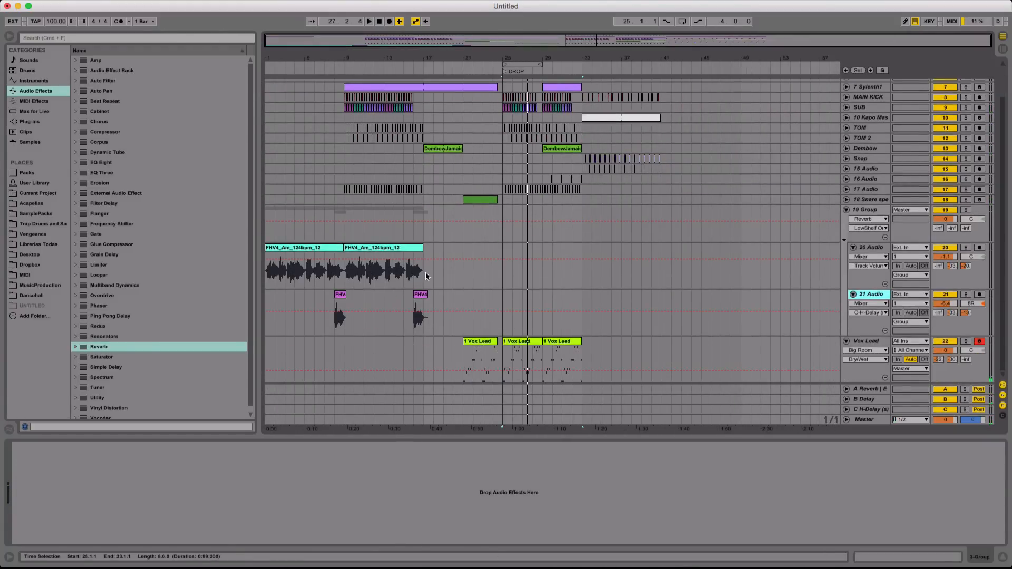
left_click_drag(425, 272, 197, 301)
key("super+d")
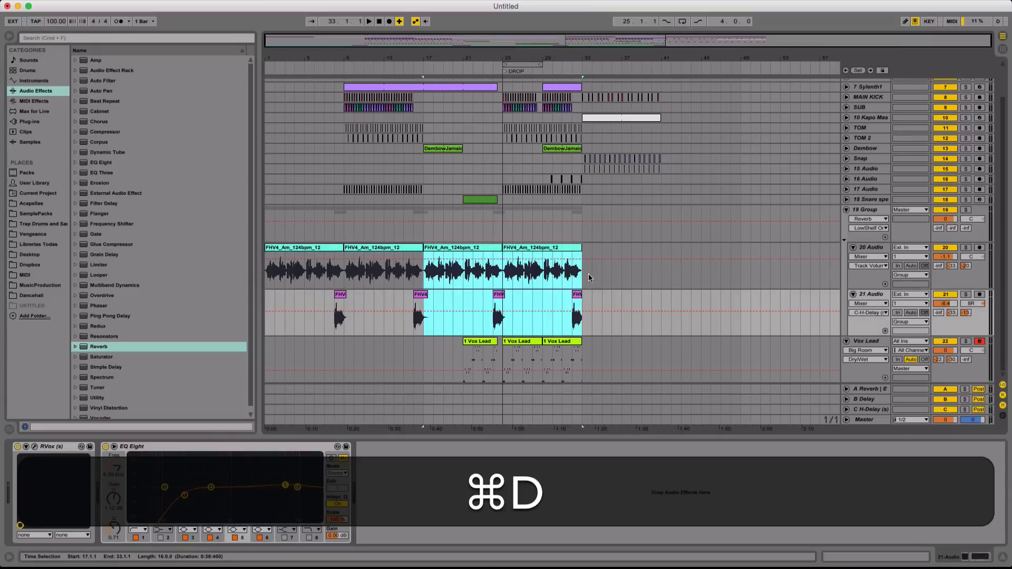
Remove the 20 Audio vocal clip from the drop at bars 25 to 33 and place a copy at bar 33
left_click(545, 248)
key("BackSpace")
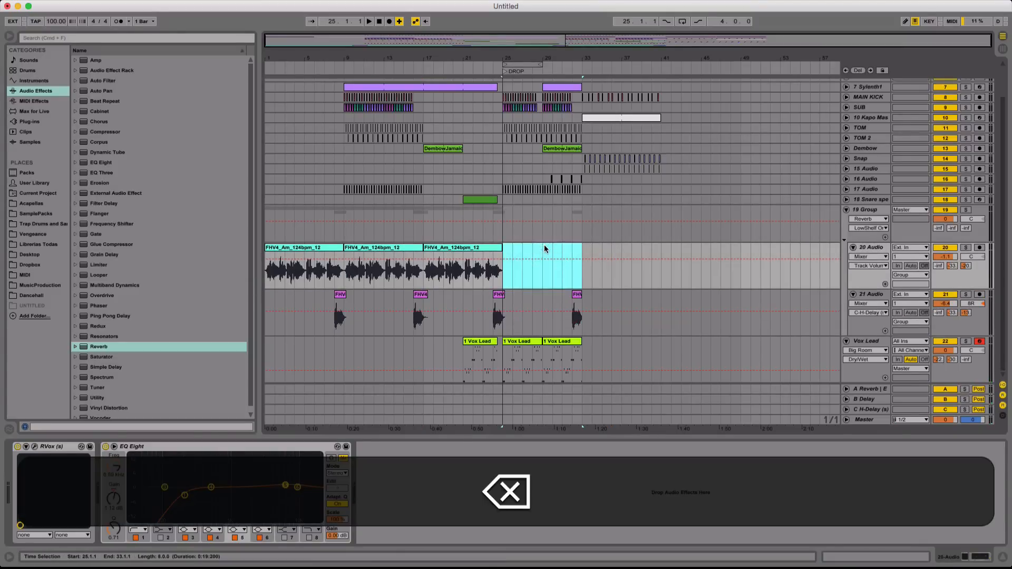
left_click(591, 272)
key("super+c")
key("super+v")
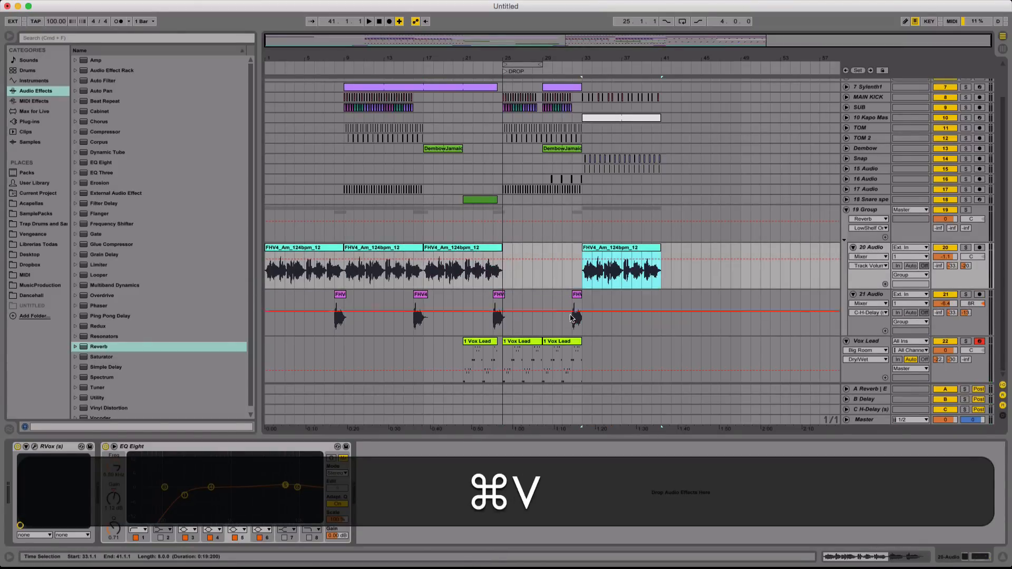
Duplicate the 21 Audio section from bars 25 to 33 into bars 33 to 41
left_click_drag(582, 311, 502, 311)
key("super+d")
left_click(621, 302)
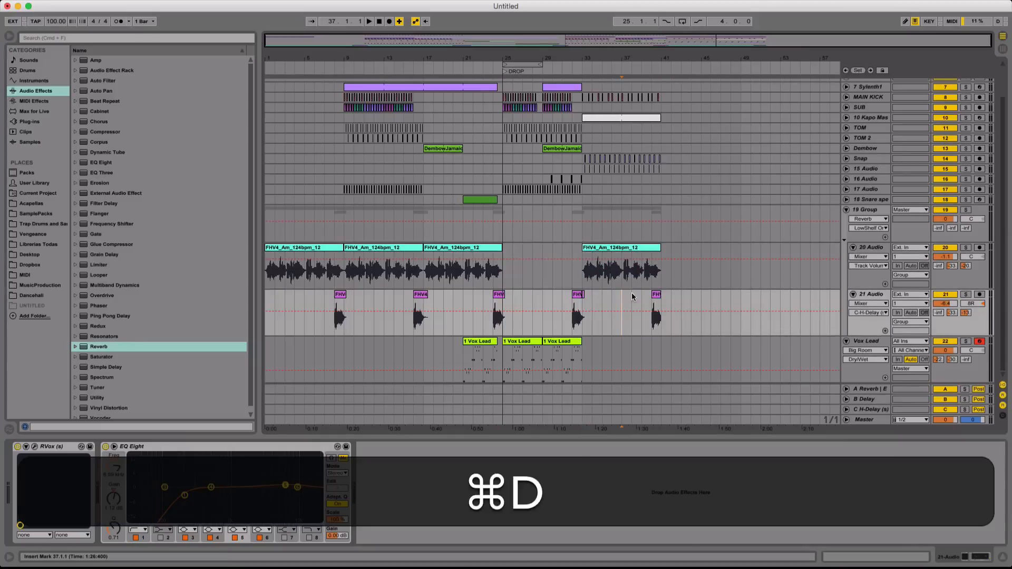
Play the vocal arrangement from bar 17 onwards with the device view hidden, and raise 21 Audio's volume to -4.0 dB
left_click(431, 271)
key("space")
key("super+alt+l")
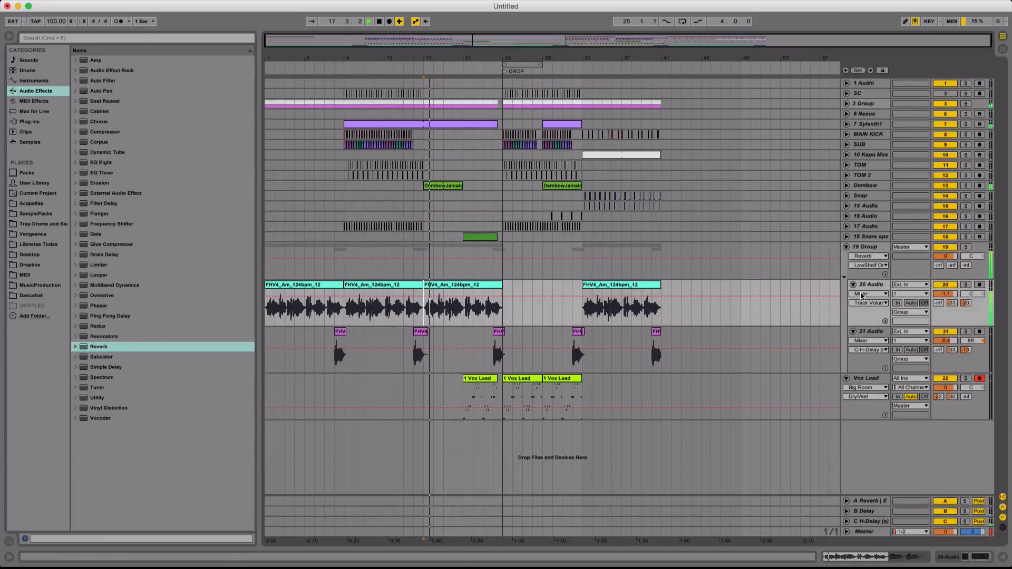
key("alt")
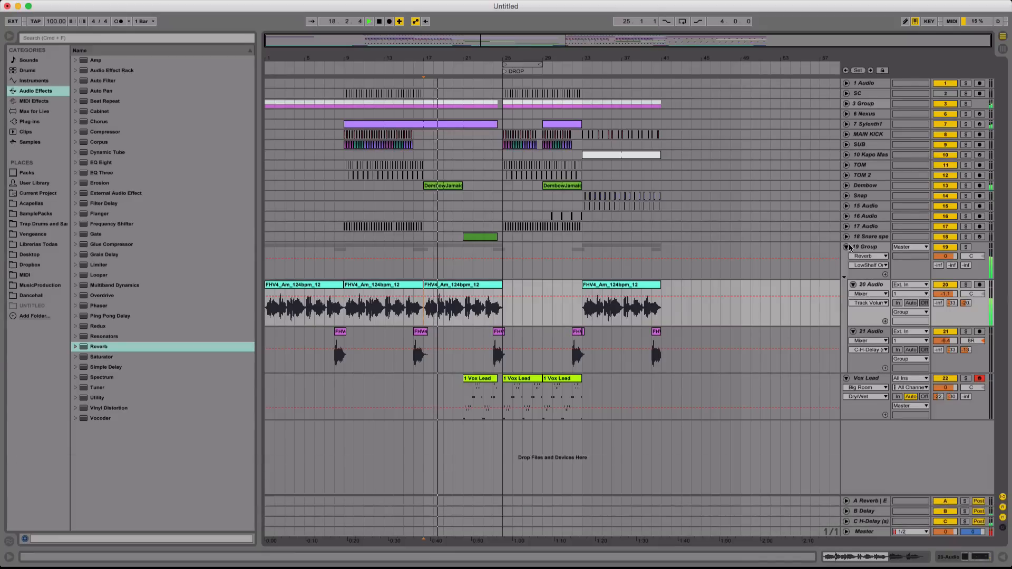
left_click_drag(426, 57, 386, 95)
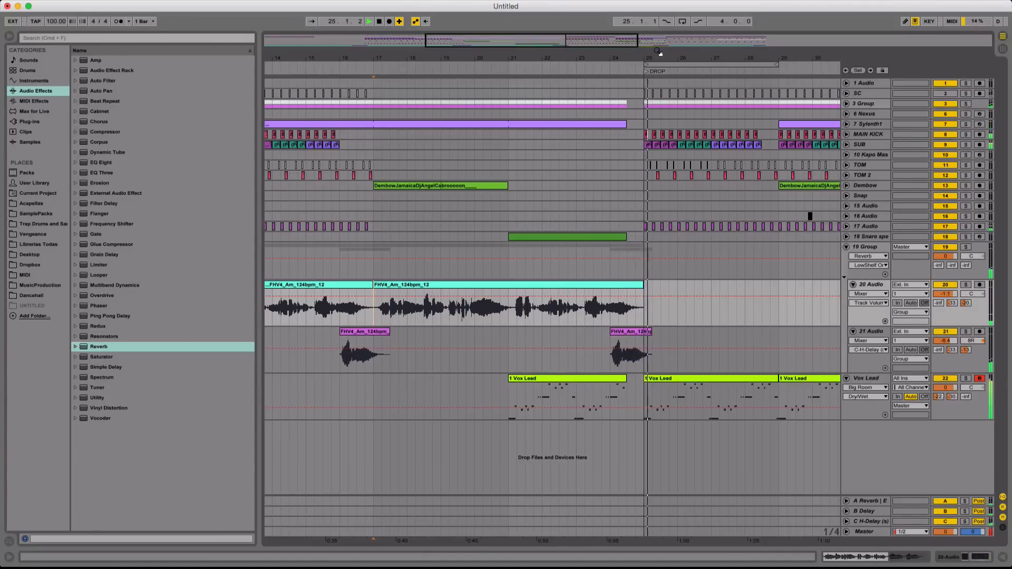
left_click_drag(659, 53, 511, 324)
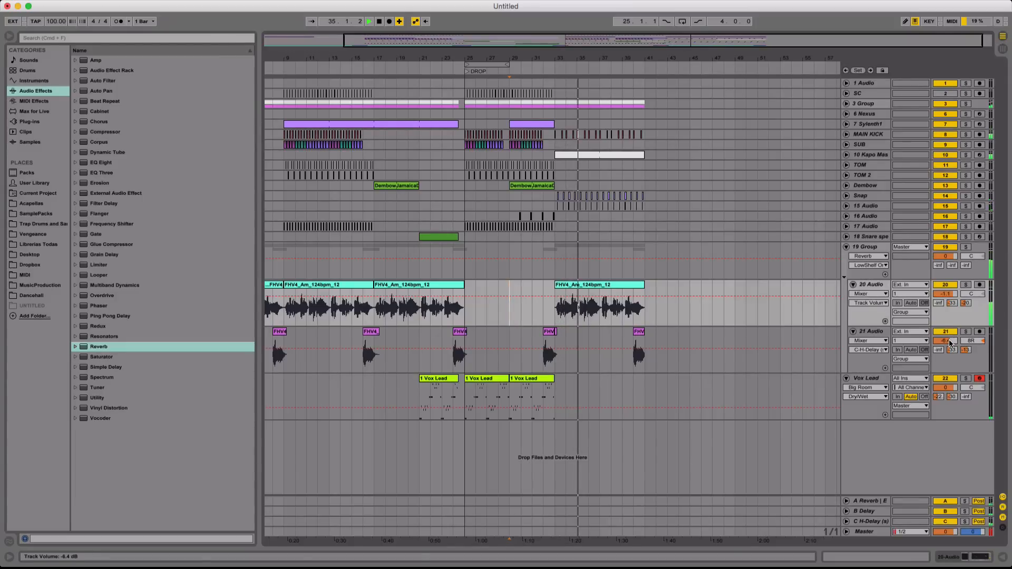
left_click_drag(949, 342, 949, 330)
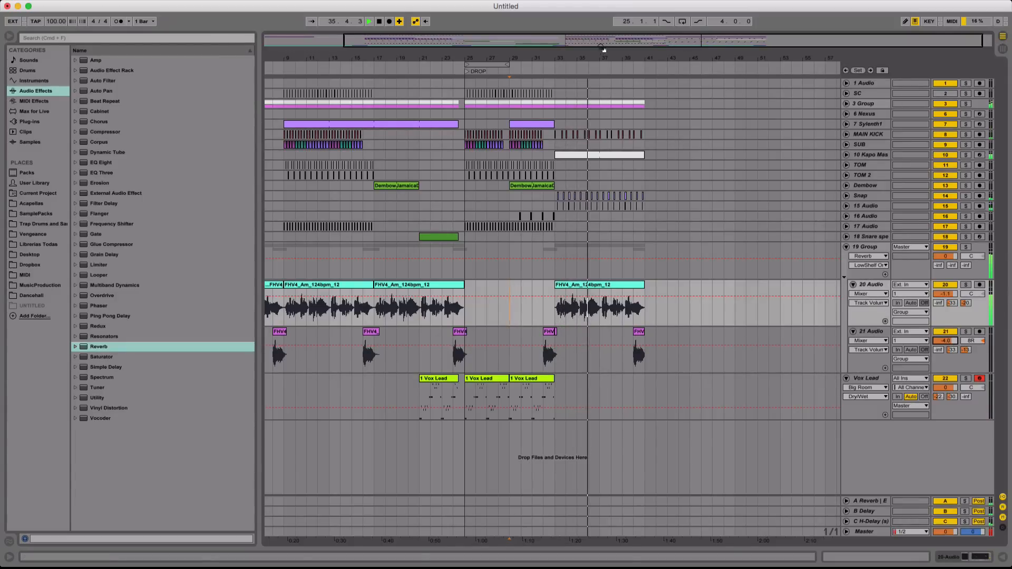
Loop bars 33 to 41 around the last 20 Audio vocal clip
left_click_drag(601, 49, 547, 59)
left_click(531, 286)
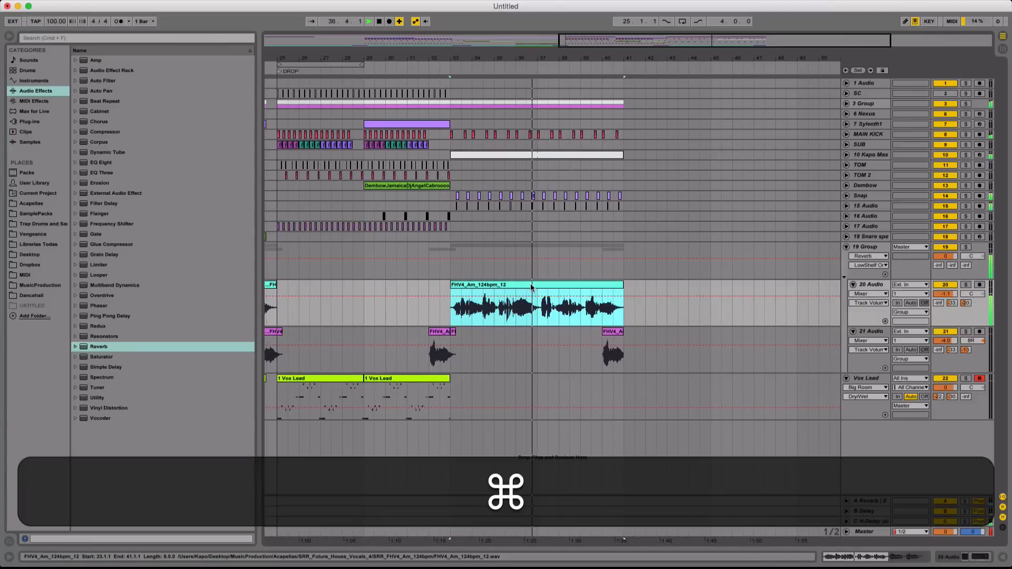
key("super+l")
Insert a new MIDI track below 18 Snare special and name it Bass Pluck
left_click(873, 239)
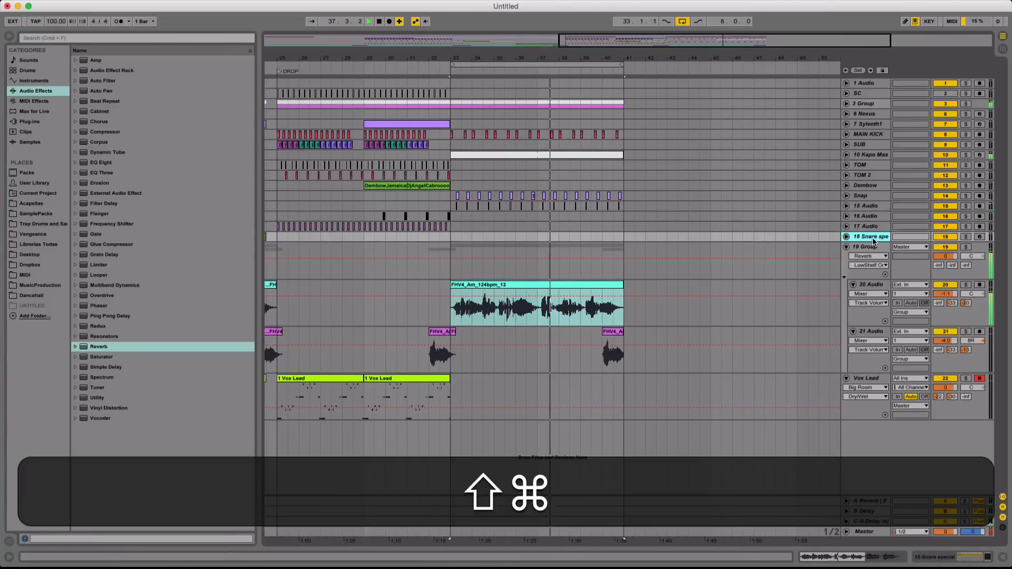
key("shift+super+t")
key("shift+super+r")
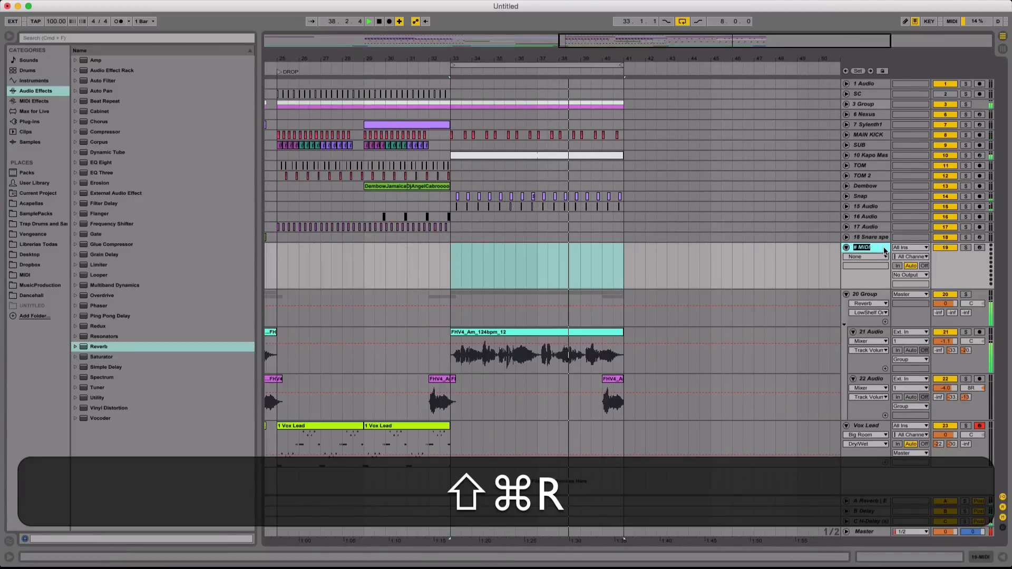
type("Bass Pluck")
key("Return")
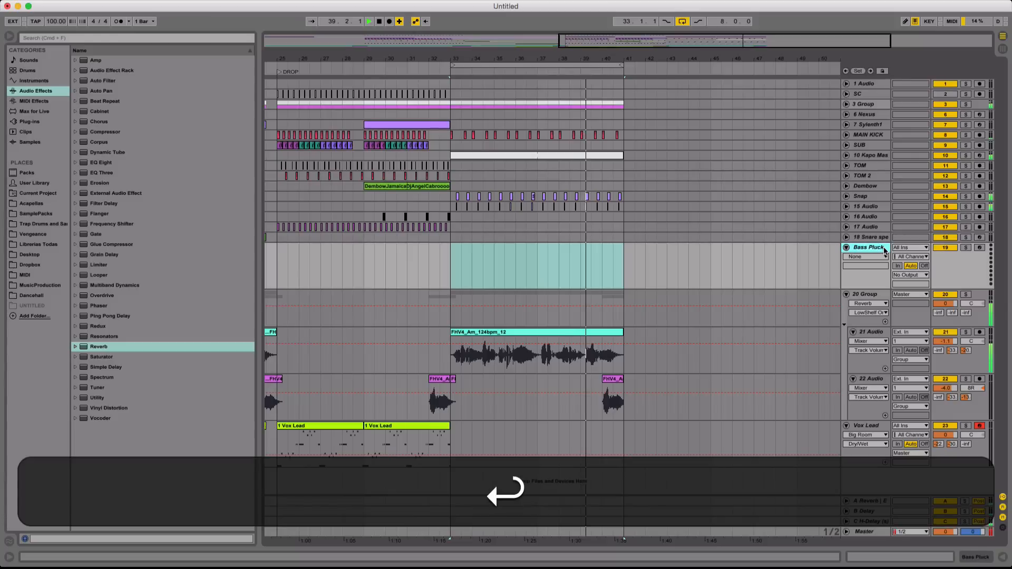
Stop playback, load the Nexus instrument onto the Bass Pluck track, and open its Bass preset category
left_click(30, 121)
key("space")
left_click(148, 277)
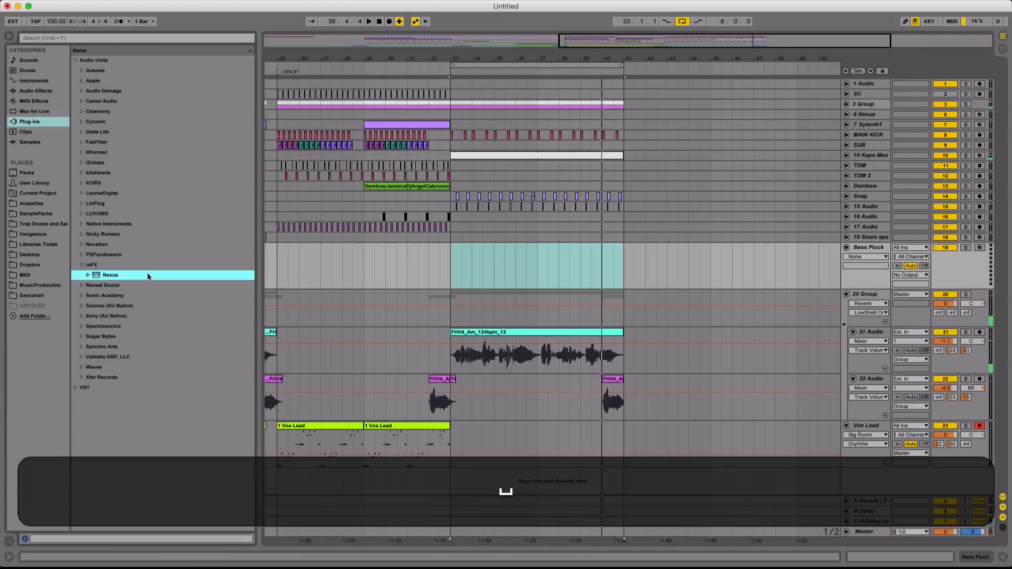
left_click_drag(503, 272, 504, 272)
left_click(495, 230)
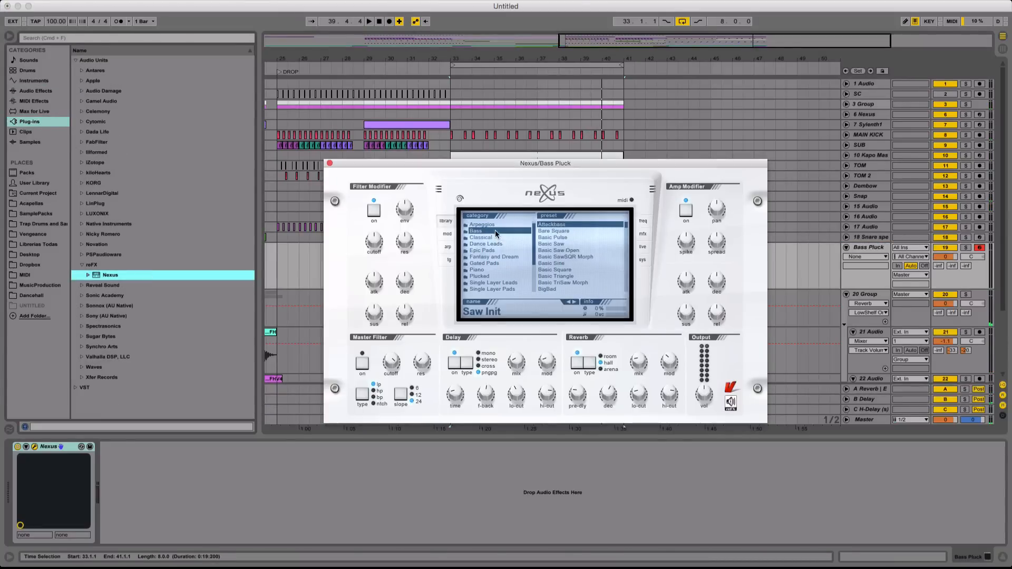
Audition Nexus bass presets from CommodoreBass through Dark Swell Bass and Deep Orchblast 2 to Deep Pad Sine 2
left_click(580, 257)
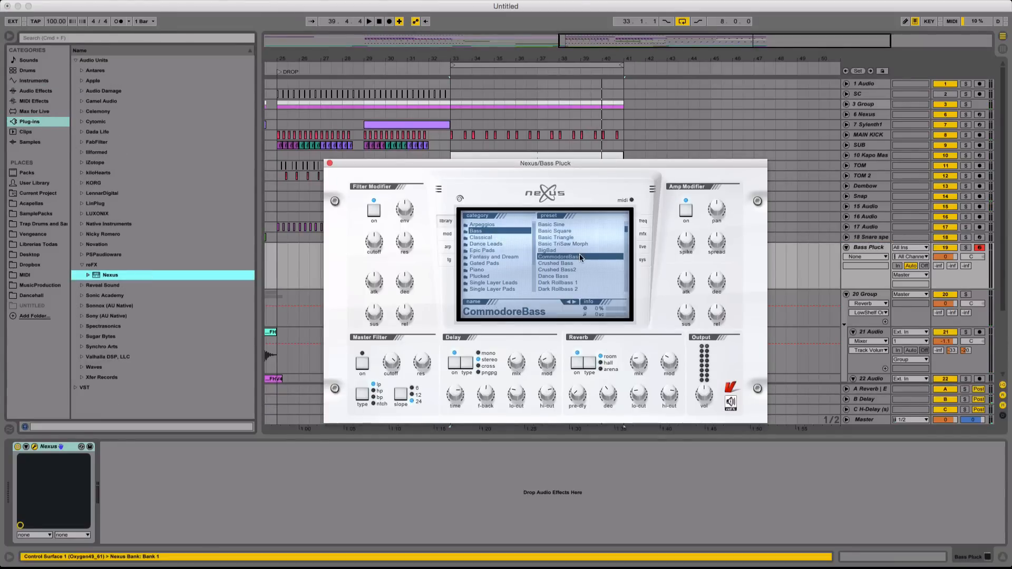
scroll(567, 251, "down", 3)
left_click(566, 251)
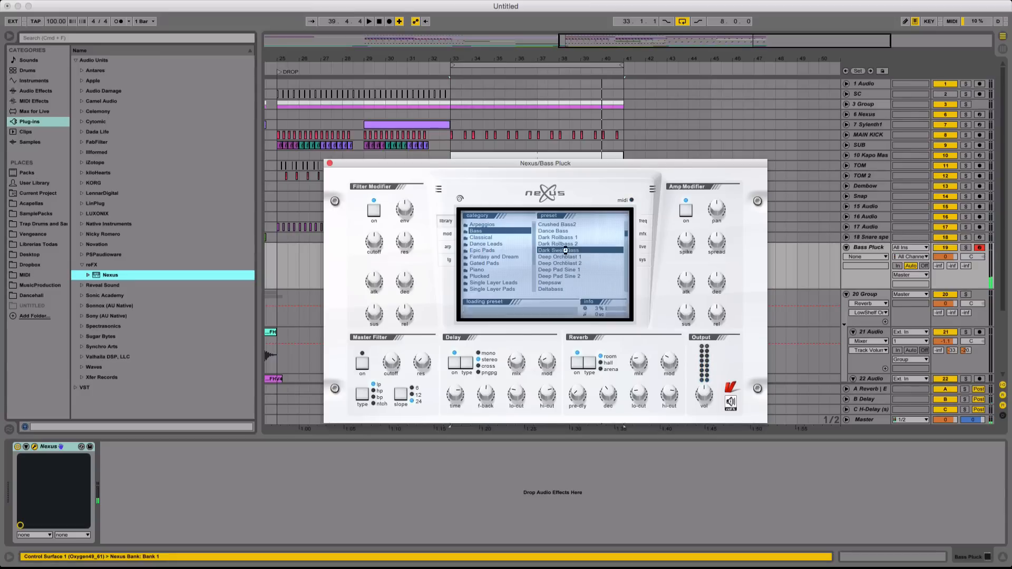
left_click(598, 264)
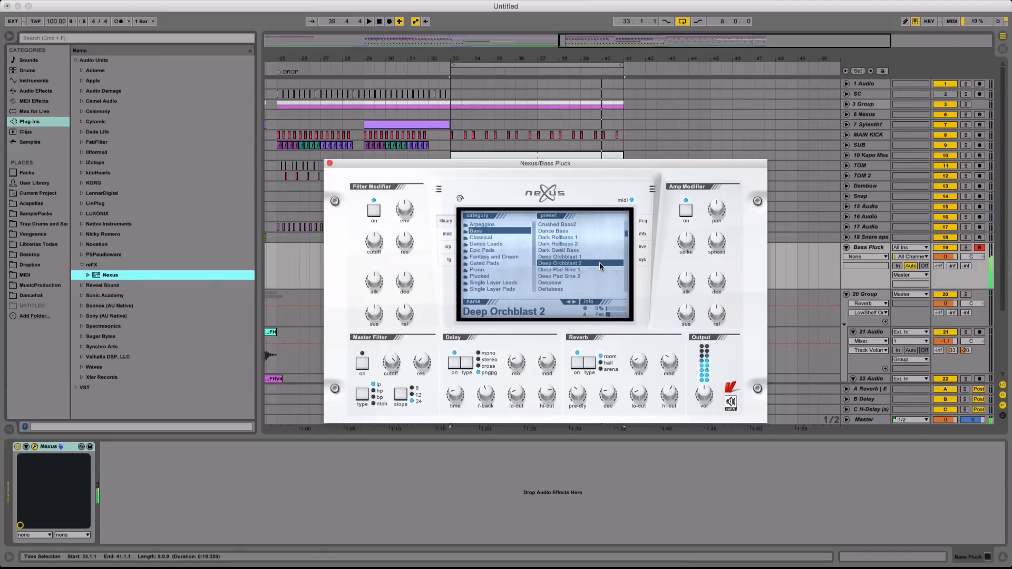
left_click(593, 270)
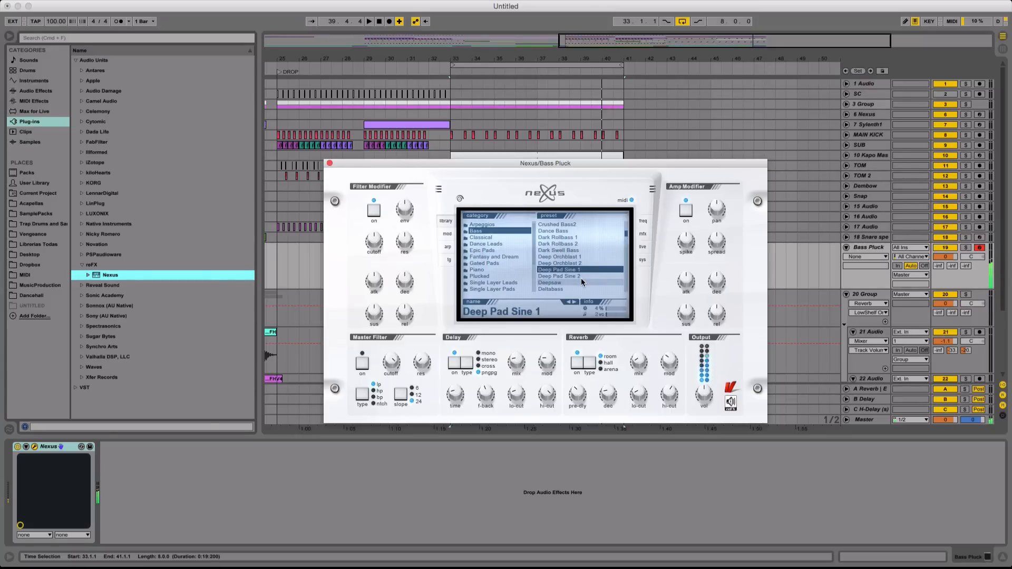
left_click(581, 277)
left_click(581, 282)
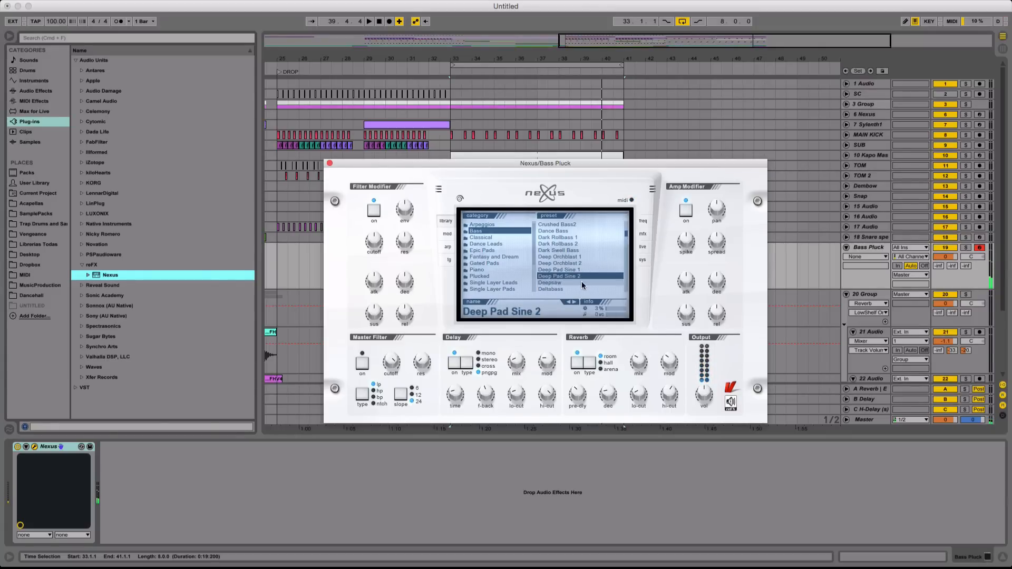
Audition further Nexus bass presets, including Detuned Bass 2, Full SQ Bass and Hard Bass
left_click(582, 257)
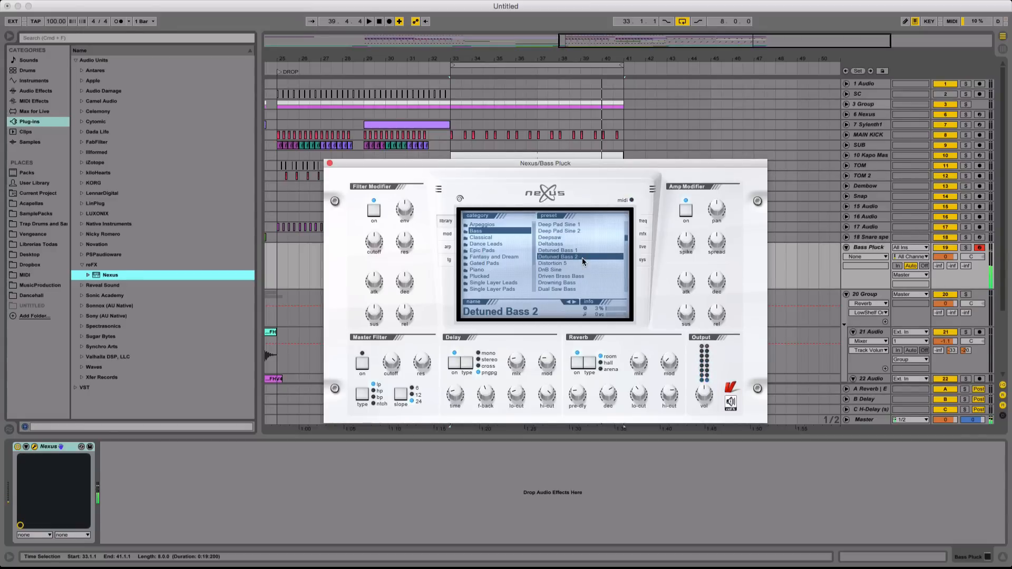
left_click(584, 276)
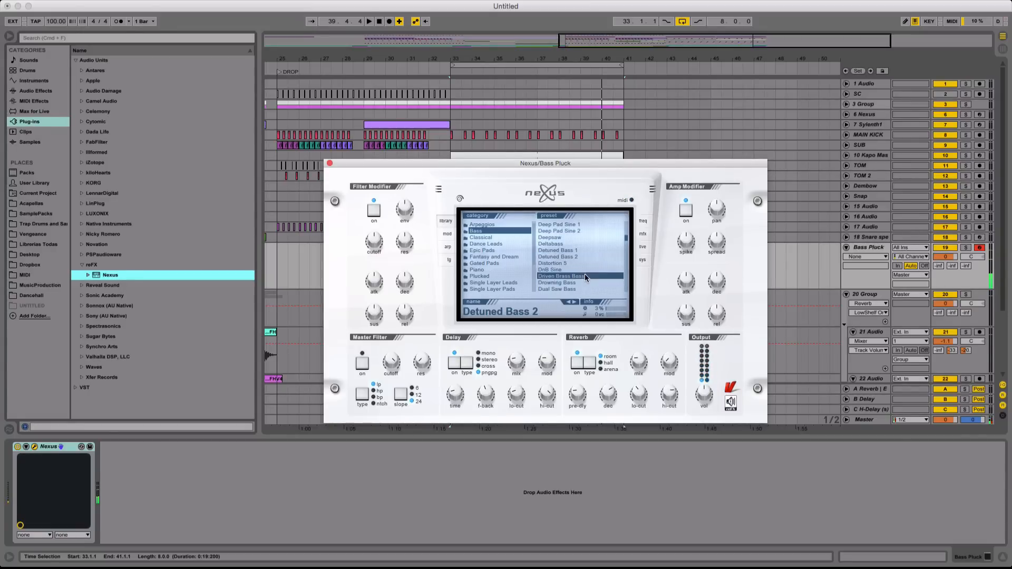
scroll(581, 268, "down", 3)
left_click(580, 263)
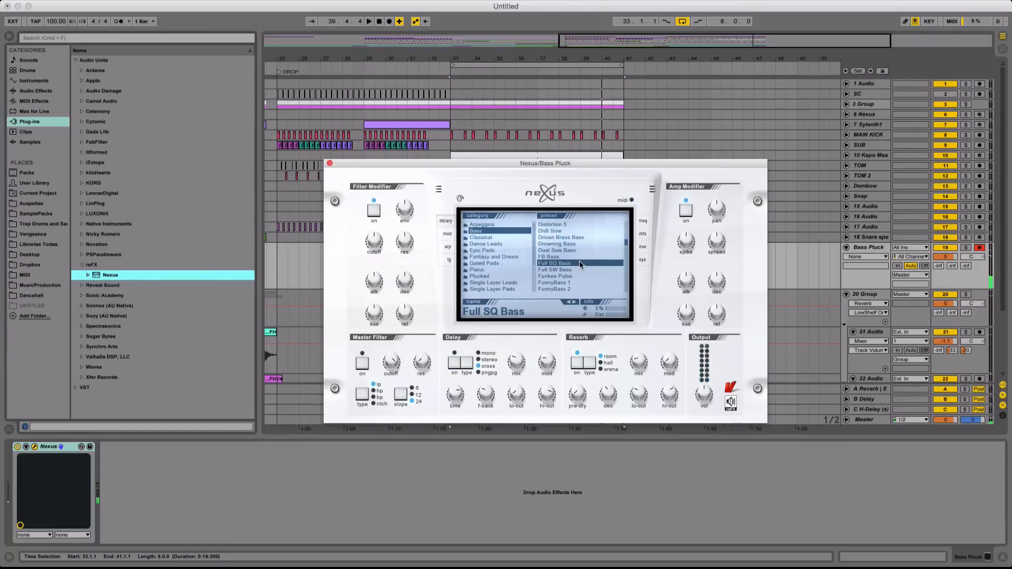
scroll(577, 261, "down", 3)
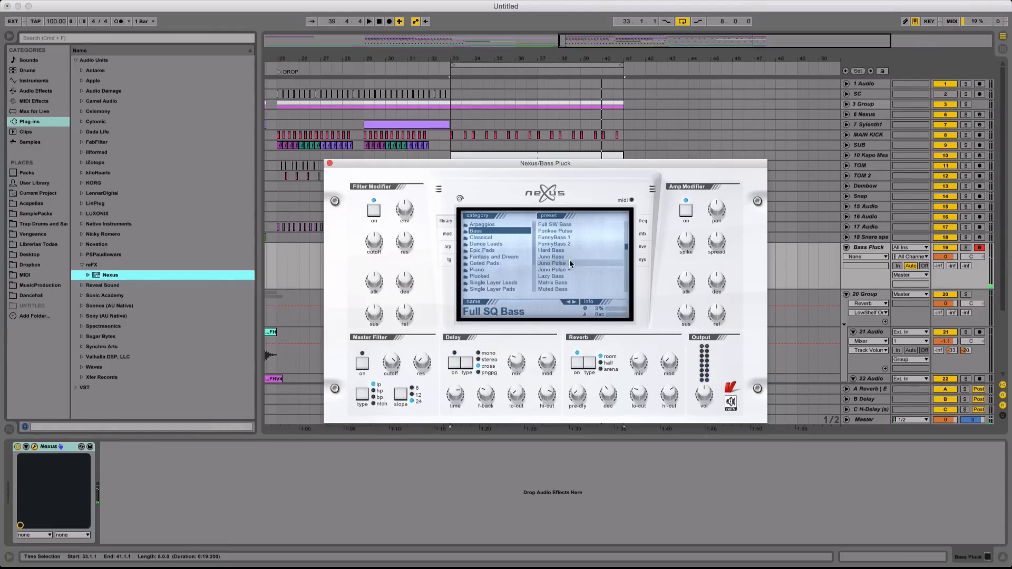
left_click(570, 263)
scroll(571, 250, "down", 3)
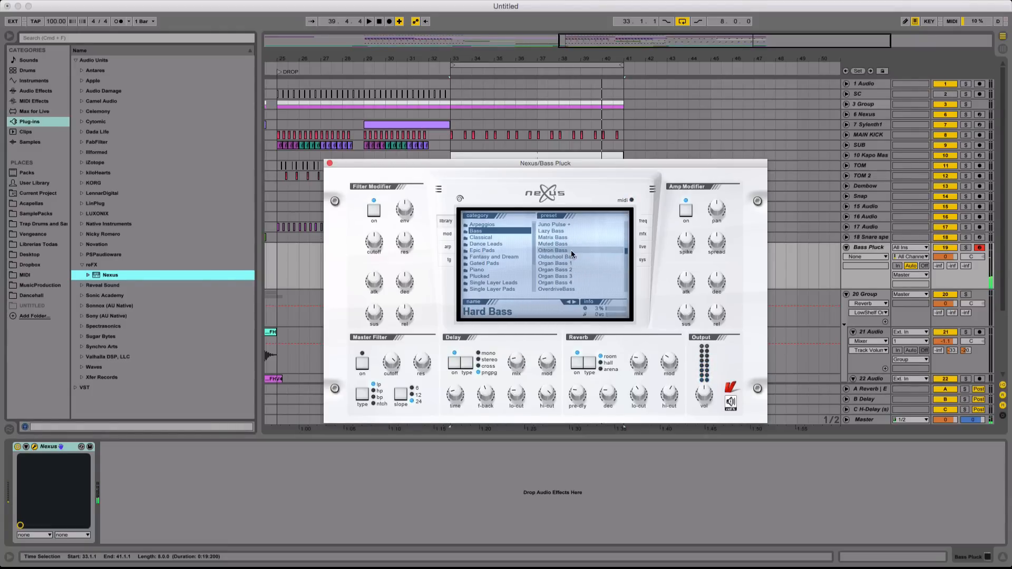
Audition Oldschool Bass and the Organ Bass presets, load Percussive Bass 1 in Nexus, and close its window
left_click(574, 257)
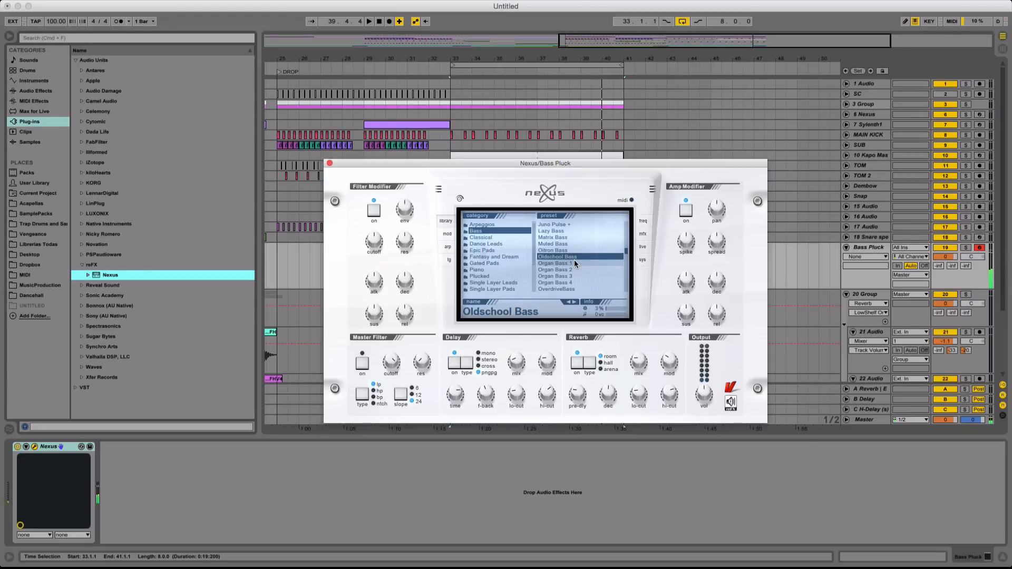
left_click(576, 263)
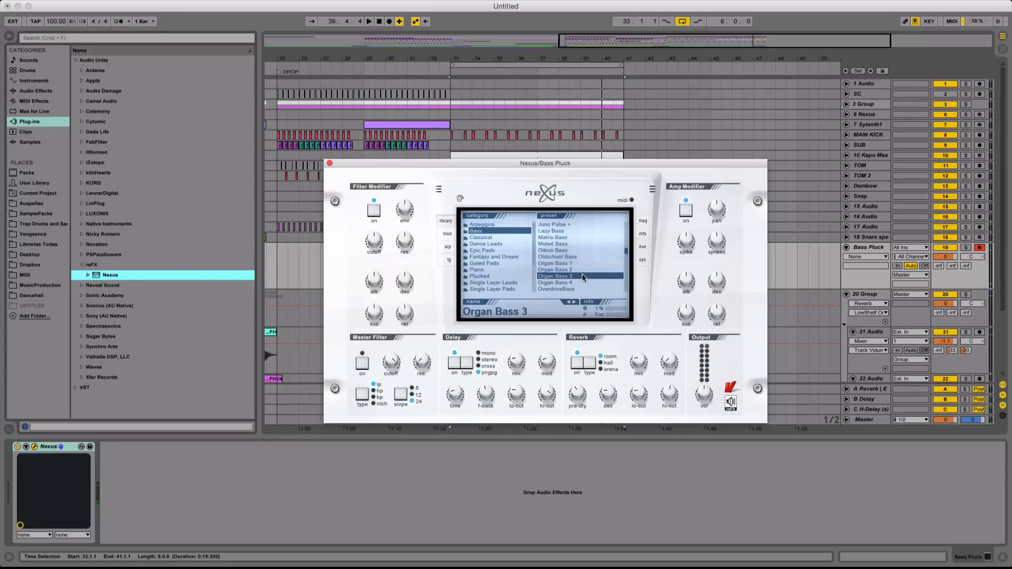
left_click(580, 271)
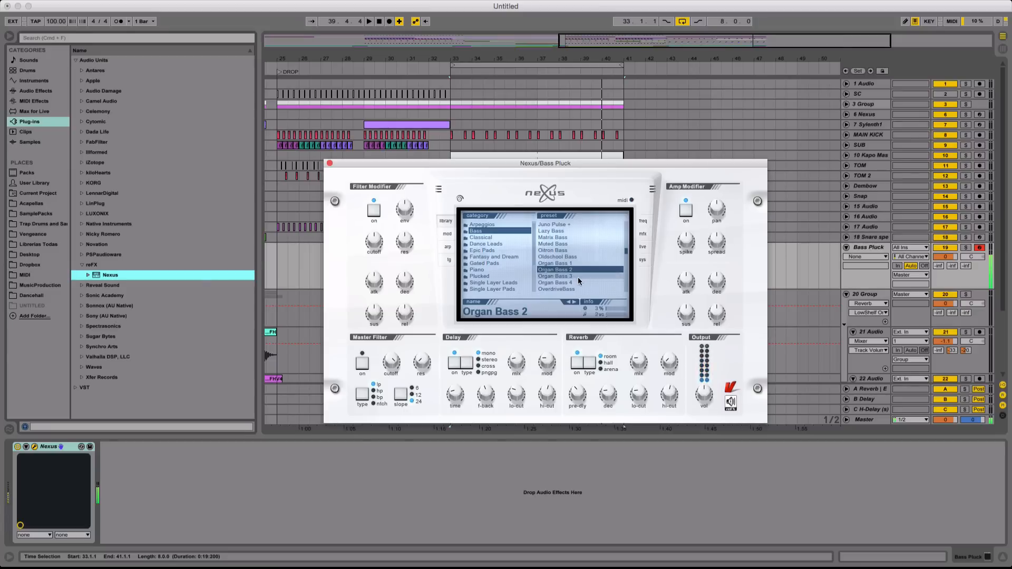
left_click(577, 280)
scroll(577, 279, "down", 2)
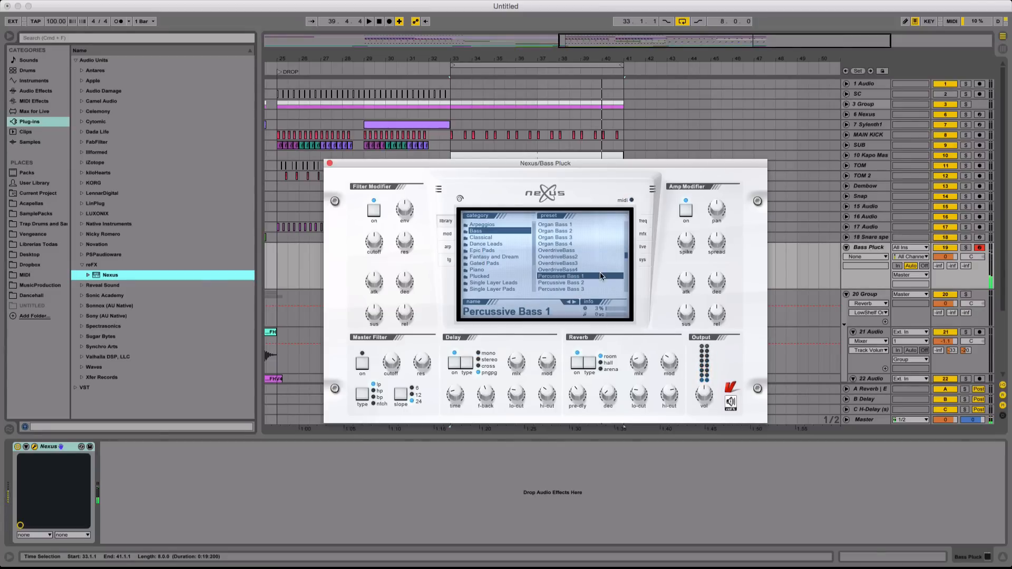
left_click(330, 162)
Copy the Vox Lead clip at bars 29 to 33 onto Bass Pluck at bar 33, and play it soloed with bars 33 to 37 looped
scroll(405, 282, "down", 4)
left_click(406, 364)
key("super+c")
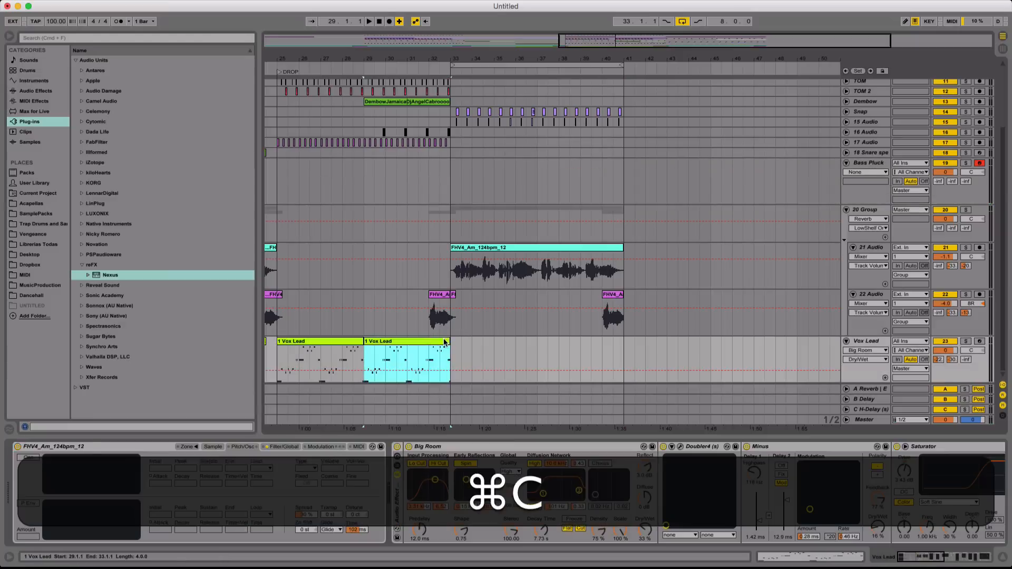
left_click(466, 359)
key("super+v")
key("super+l")
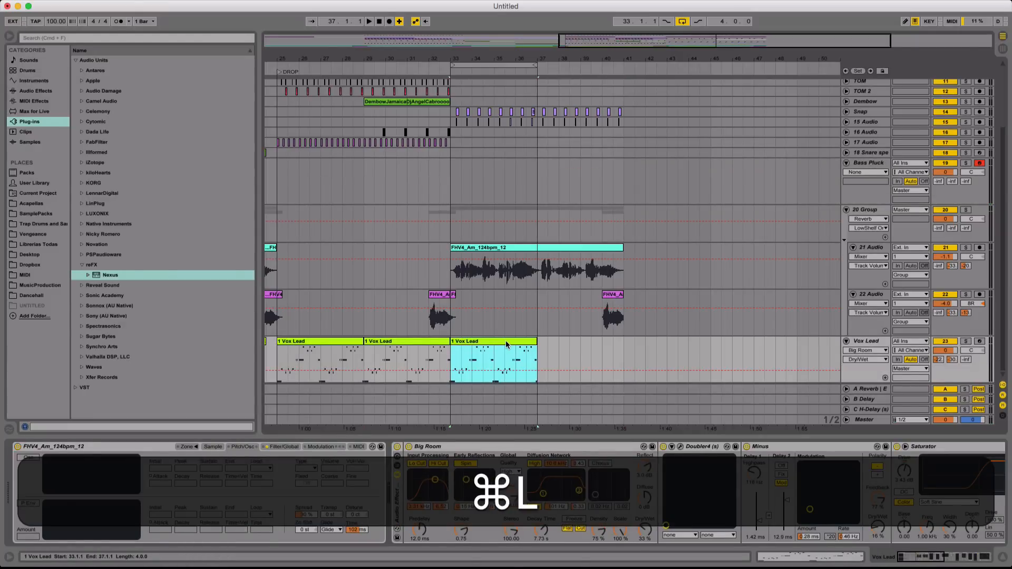
left_click_drag(505, 341, 520, 170)
key("space")
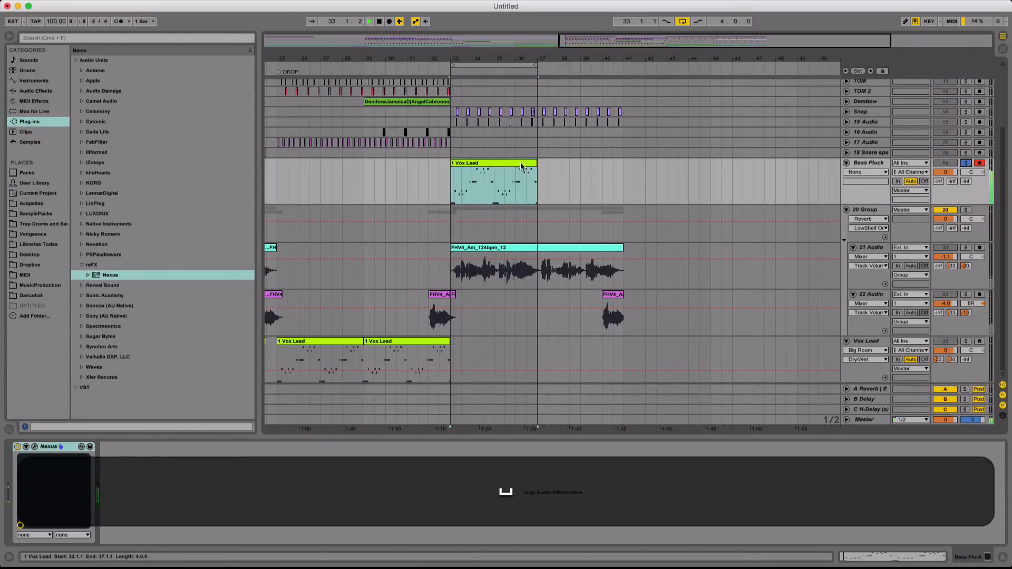
Open the Bass Pluck clip's notes and delete the upper A3, D4 and E4 notes from its first two bars
double_click(521, 167)
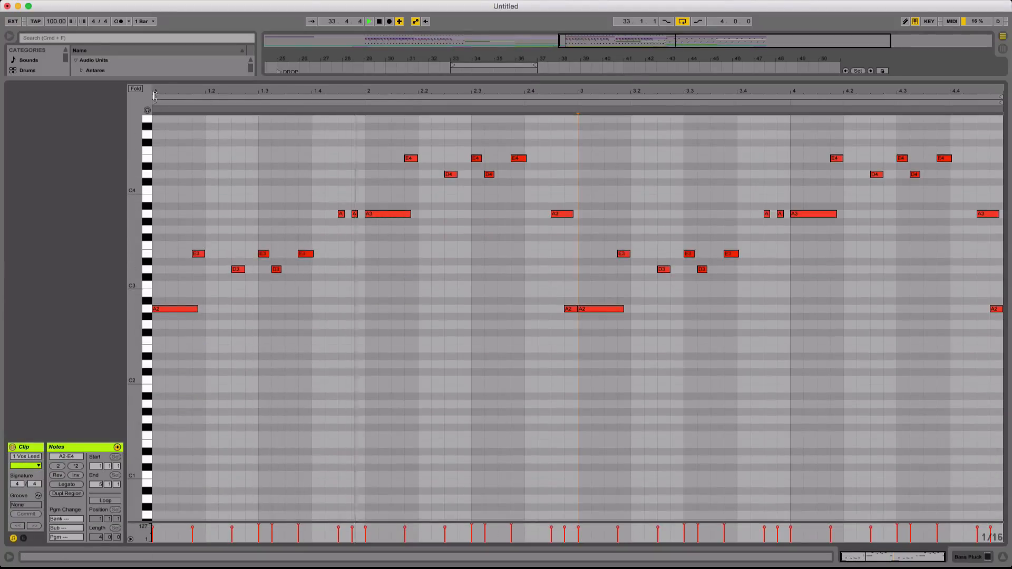
left_click_drag(154, 93, 155, 122)
scroll(425, 249, "up", 3)
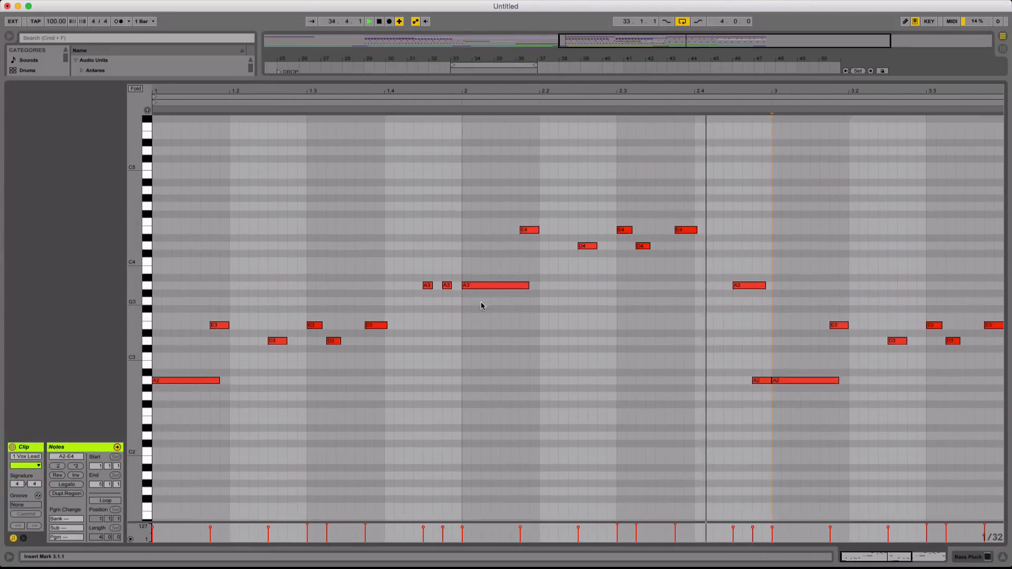
left_click_drag(423, 302, 806, 226)
key("BackSpace")
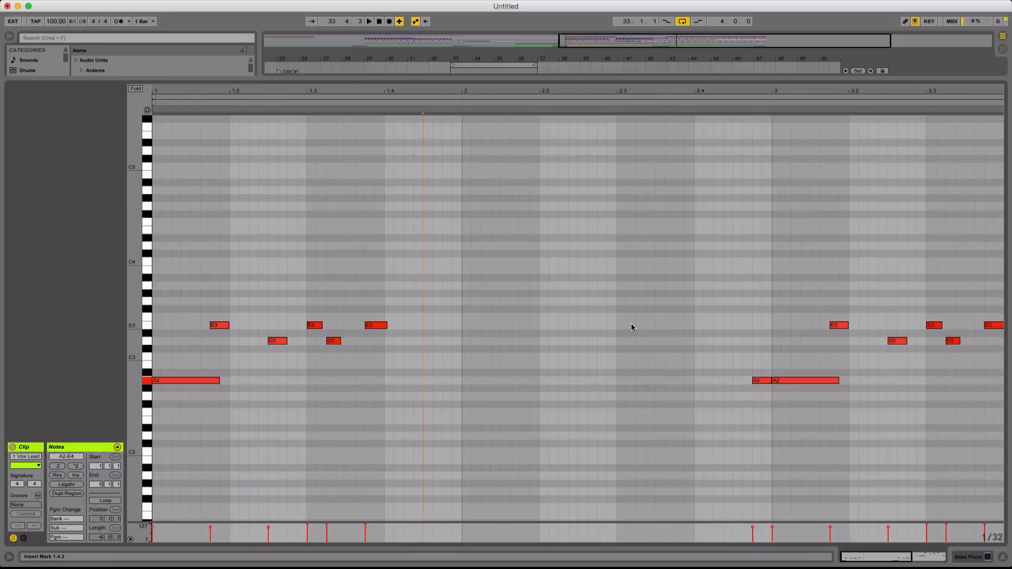
Clear the remaining lower melody notes from the clip's start into bar 3, and insert an F2 note at 1.1
left_click_drag(476, 369, 222, 294)
key("BackSpace")
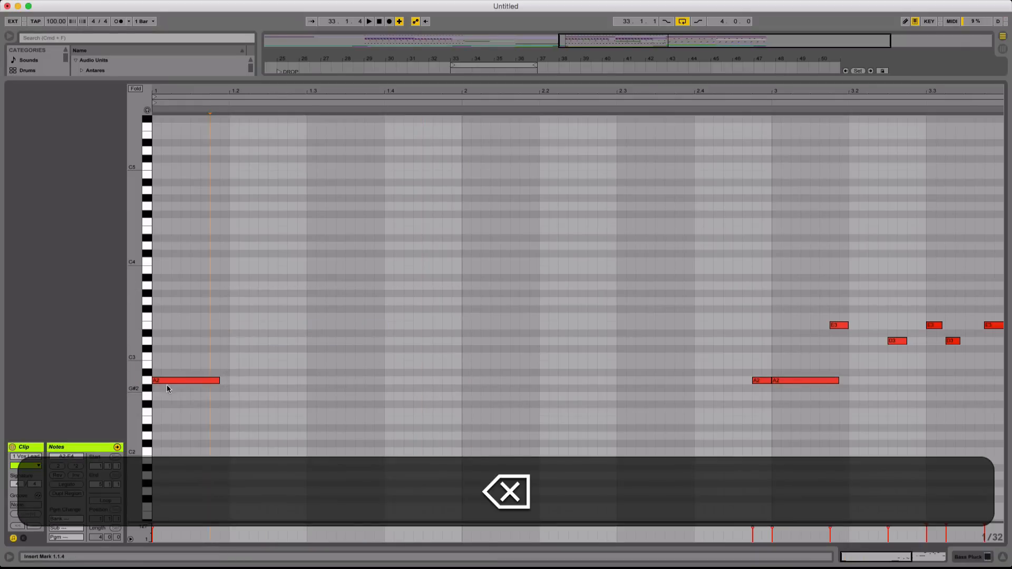
left_click_drag(166, 384, 170, 413)
key("BackSpace")
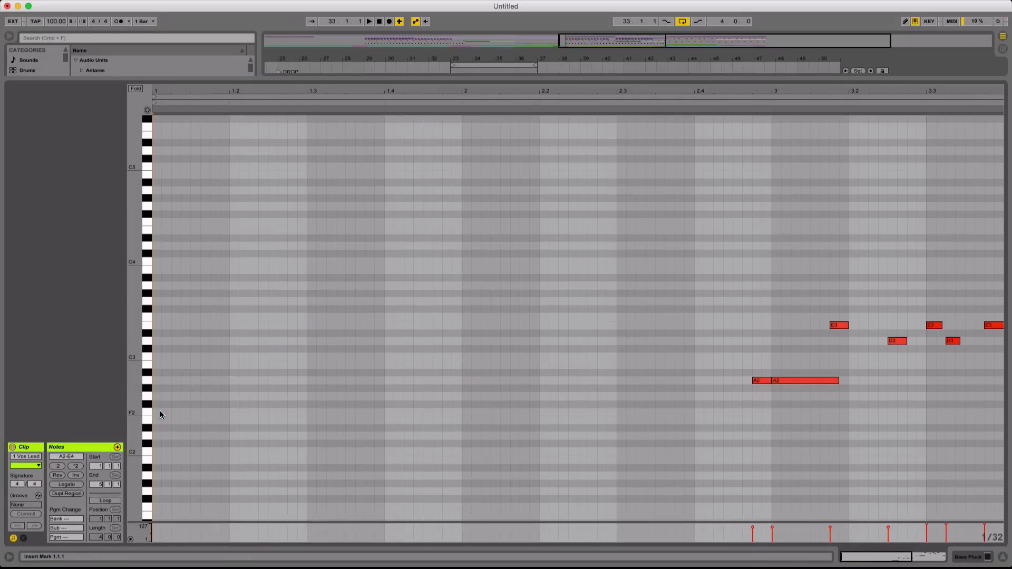
double_click(160, 413)
key("BackSpace")
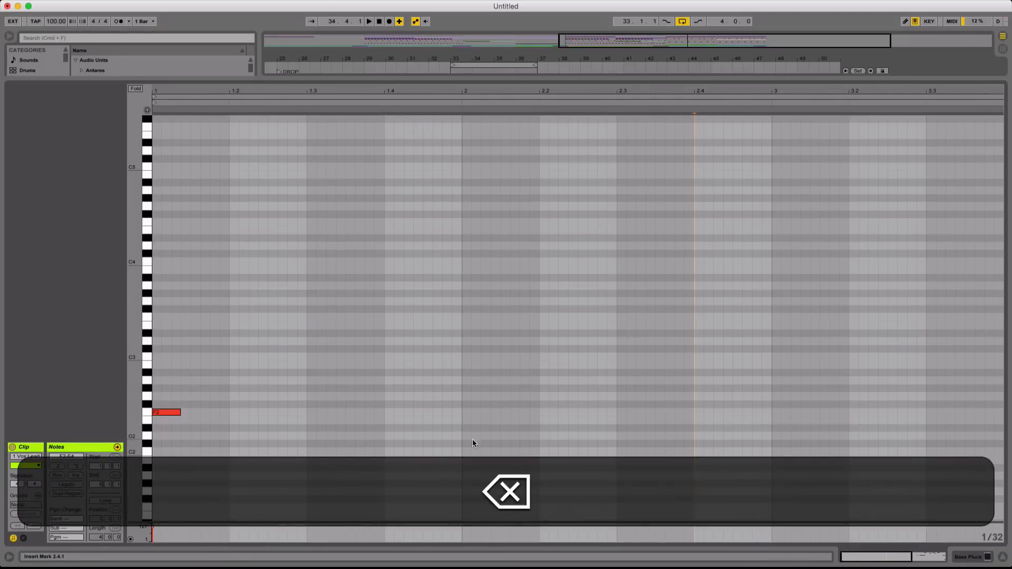
Duplicate the F2 note to 1.3, and copy the pair as G2 notes in bar 2 and A2 notes in bar 3
left_click_drag(218, 439, 152, 372)
left_click_drag(276, 454, 167, 371)
key("super+d")
key("super+Right")
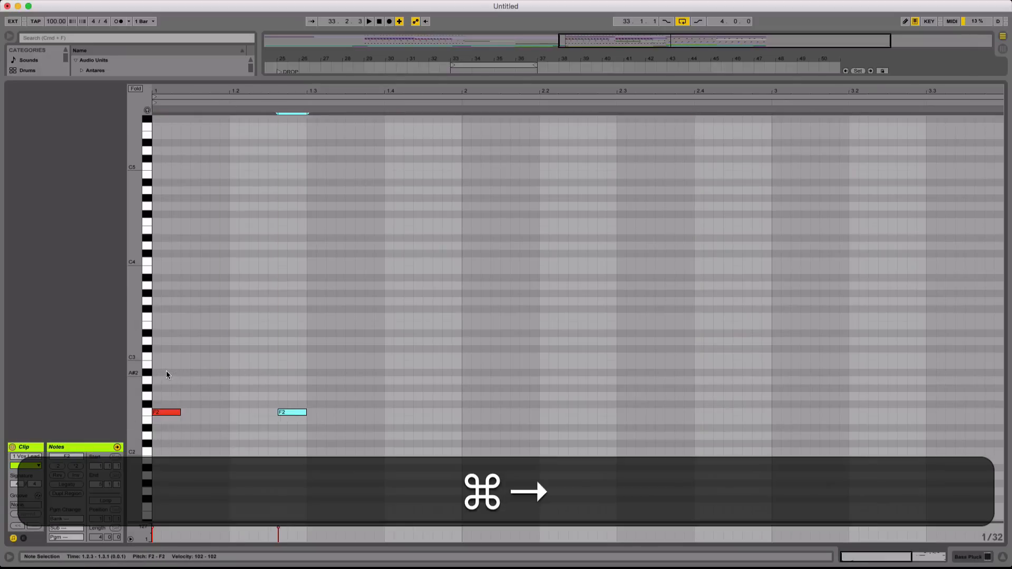
key("Right")
key("Right")
key("Right")
left_click_drag(472, 435, 126, 350)
left_click_drag(165, 414, 788, 385)
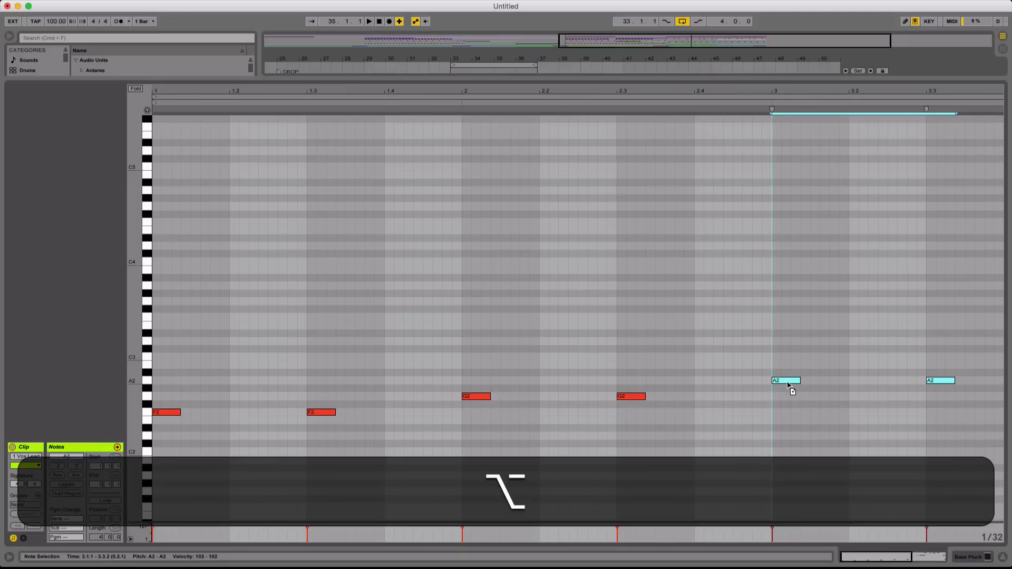
Play the loop and delete the leftover melody notes from the end of bar 3 through bar 4
key("space")
left_click_drag(701, 93, 700, 63)
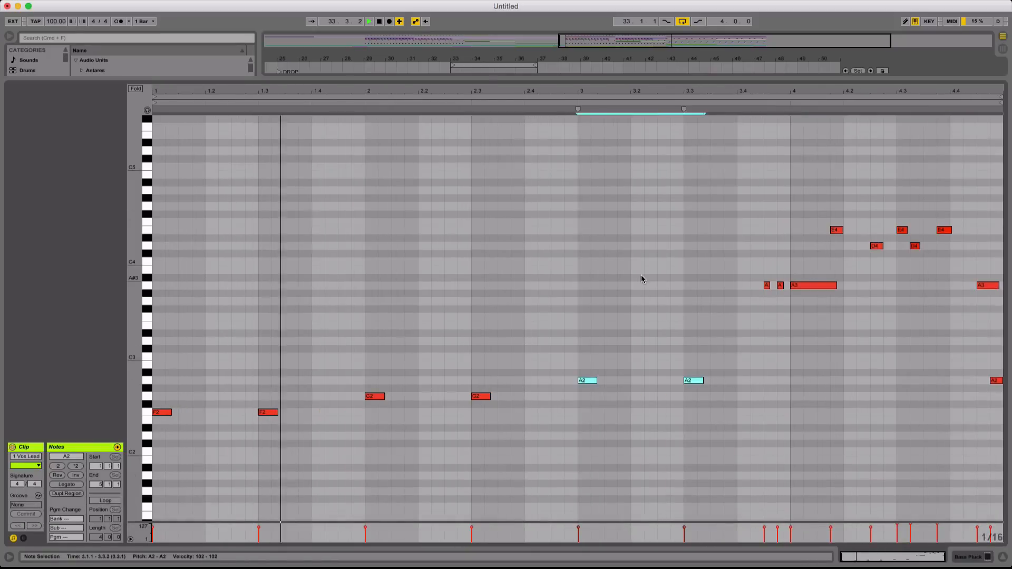
left_click(643, 276)
left_click_drag(754, 328, 996, 158)
key("BackSpace")
left_click_drag(899, 337, 1001, 395)
key("BackSpace")
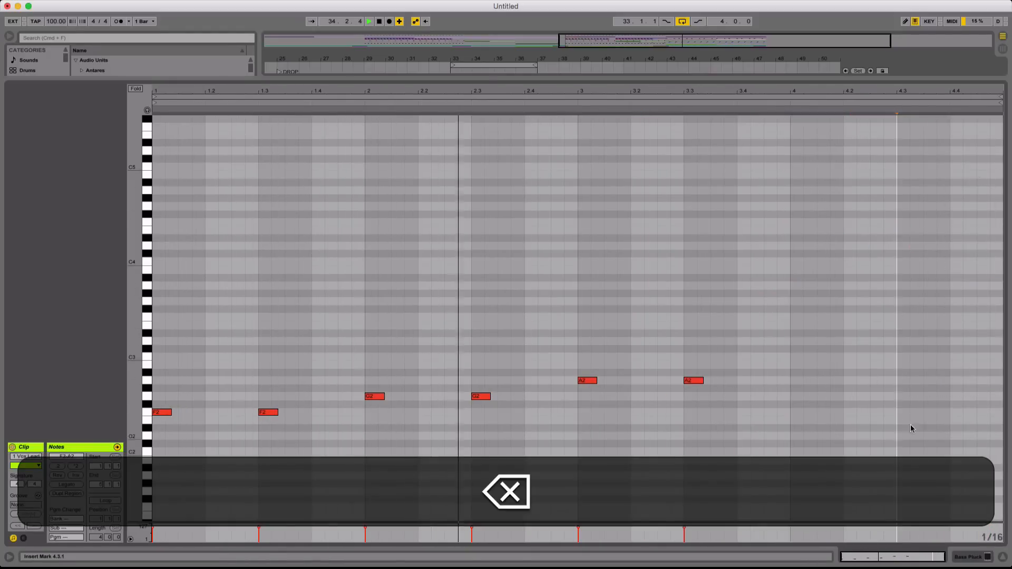
Duplicate the two A2 notes from bar 3 to 4.1 and 4.3, and replay the bass pattern from the start
left_click_drag(781, 408, 586, 363)
key("super+d")
key("super+Right")
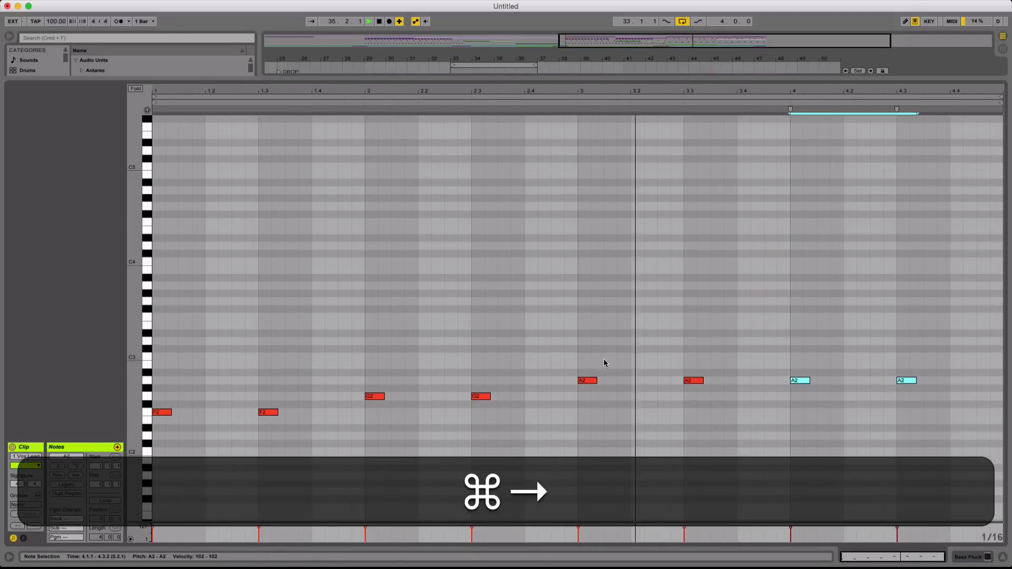
key("space")
left_click(223, 356)
left_click(227, 347)
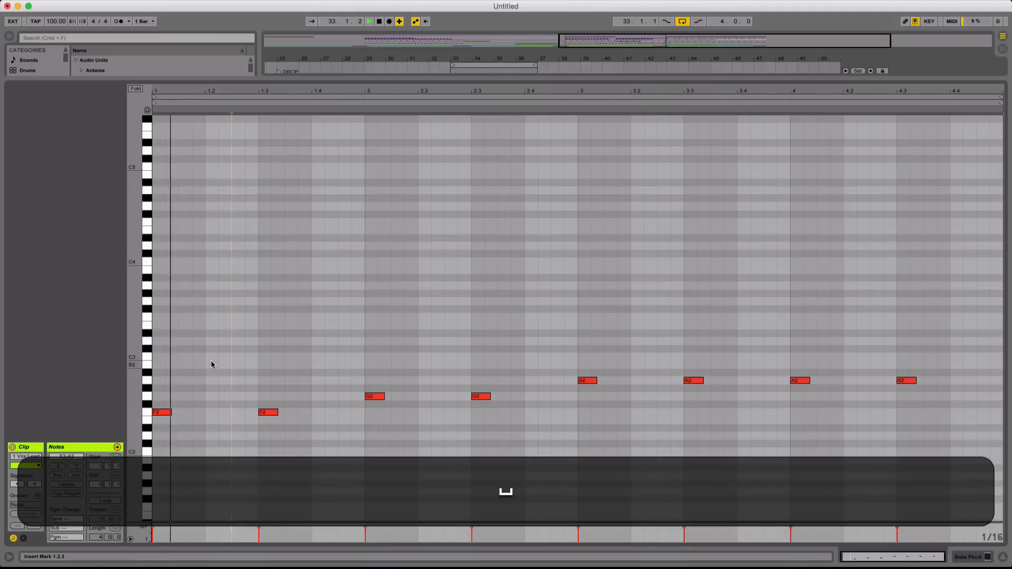
Add a short F2 note at 1.1.3 and an A2 note at 1.2, and play the pattern
double_click(186, 413)
left_click(199, 423)
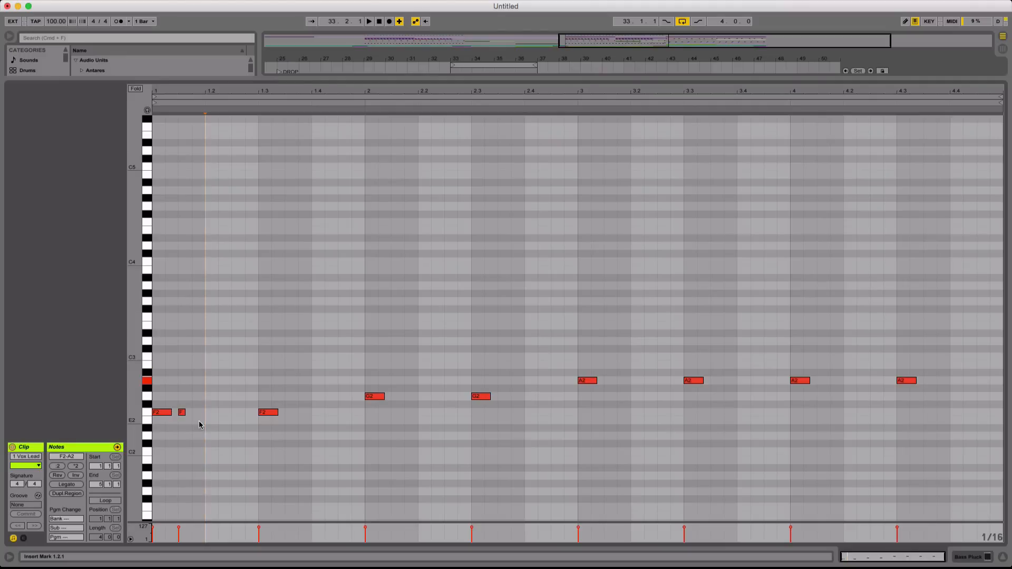
key("space")
double_click(206, 384)
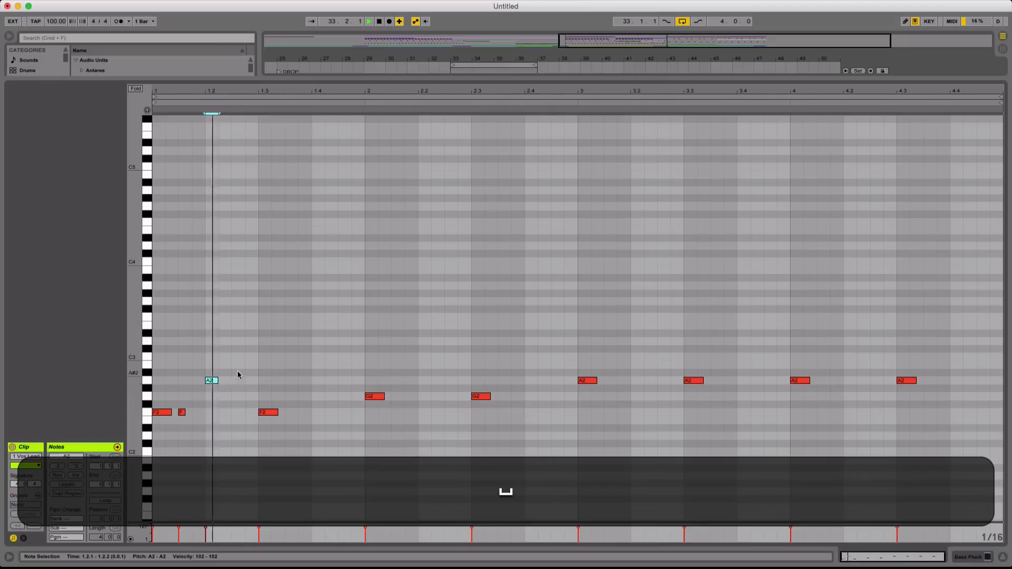
key("space")
Duplicate the short F2 note to 1.1.4, delete the one at 1.1.3, and play the pattern
left_click_drag(192, 415, 182, 413)
key("super+d")
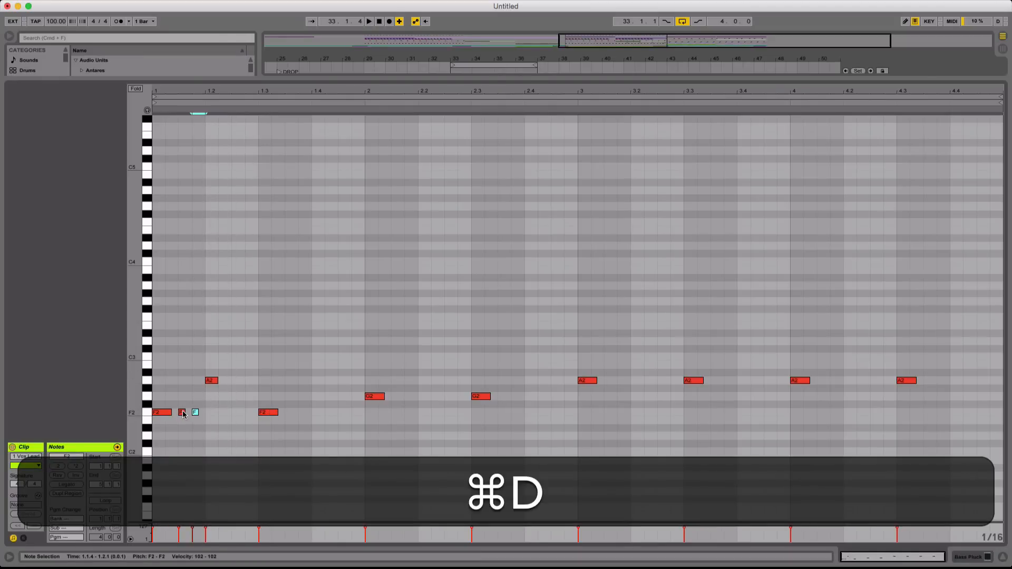
key("space")
double_click(183, 414)
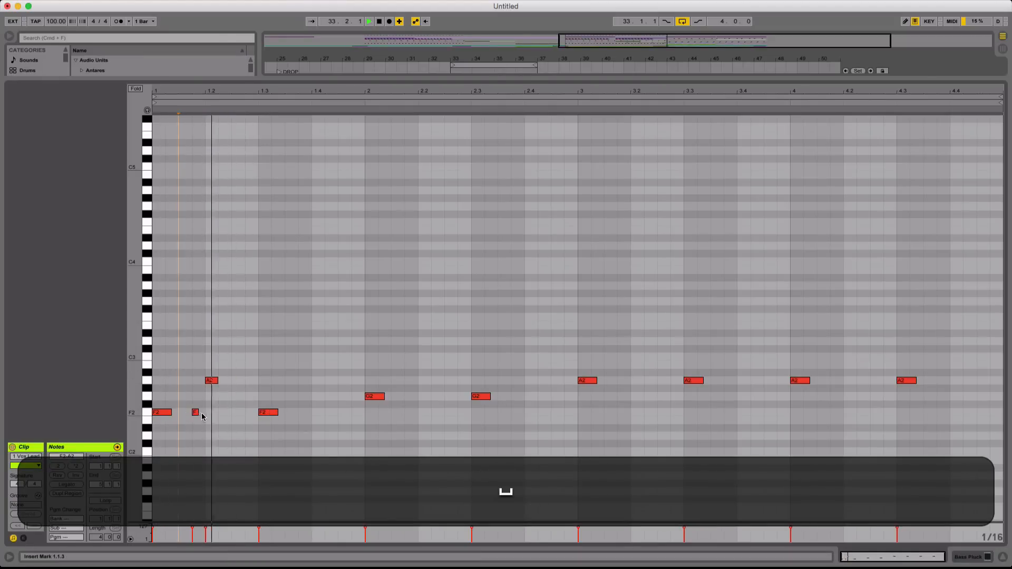
Delete the short F2 note at 1.1.4, then try a C3 note at 1.4 while playing the bass pattern
double_click(195, 413)
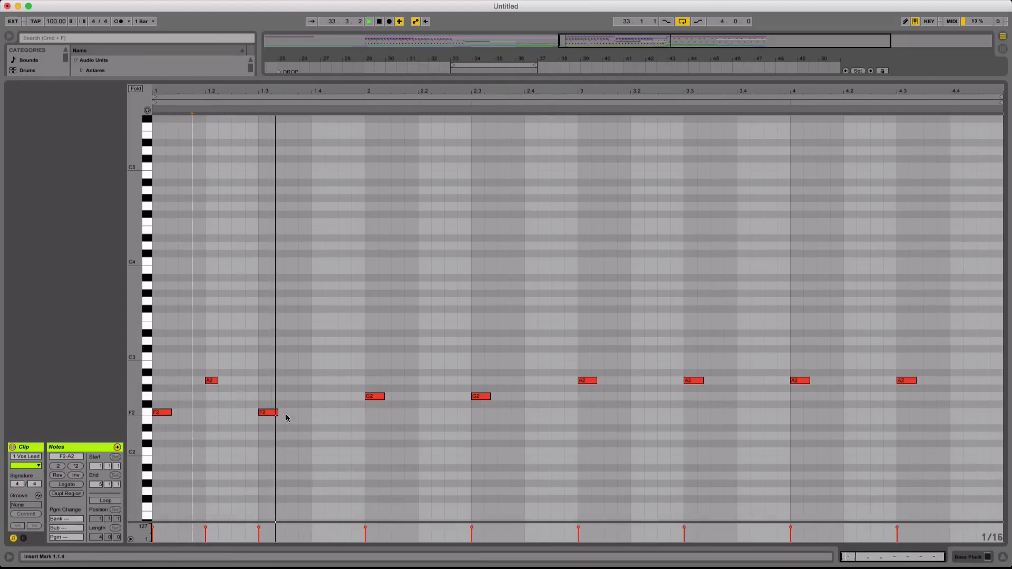
key("space")
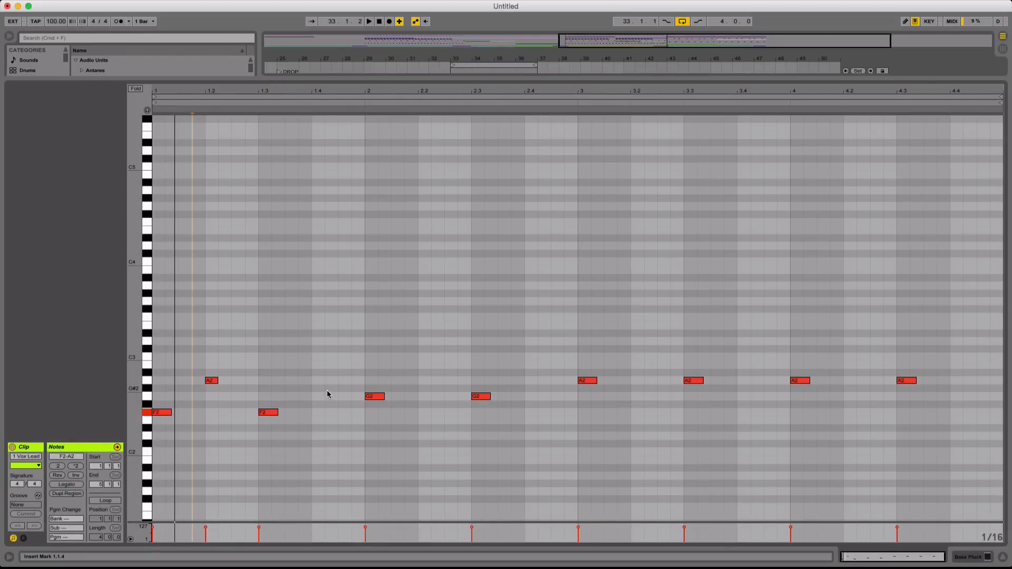
double_click(321, 357)
key("space")
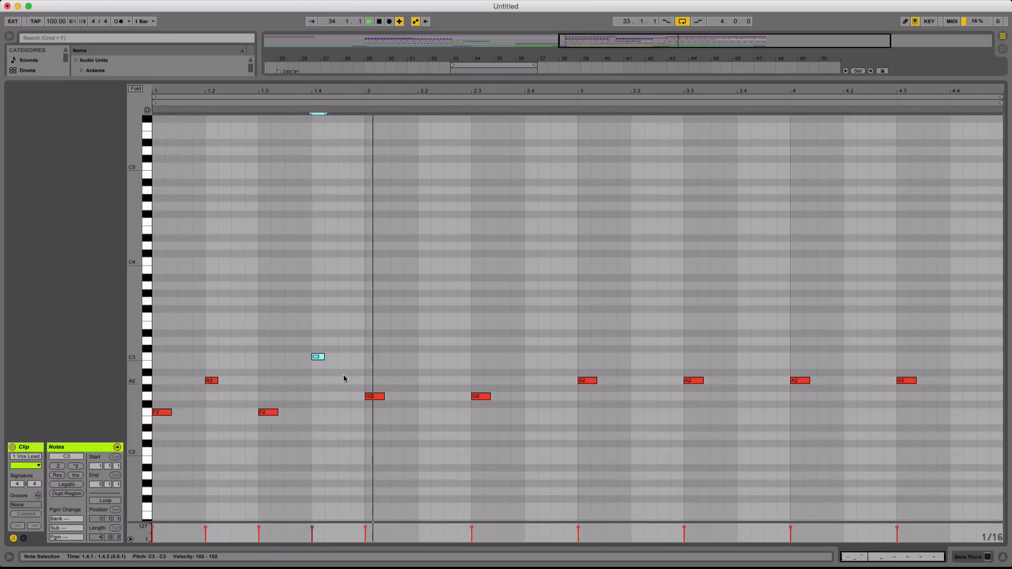
key("space")
key("BackSpace")
Unsolo the Bass Pluck track, play the section and delete the track's clip from bar 33 to bar 37
double_click(440, 77)
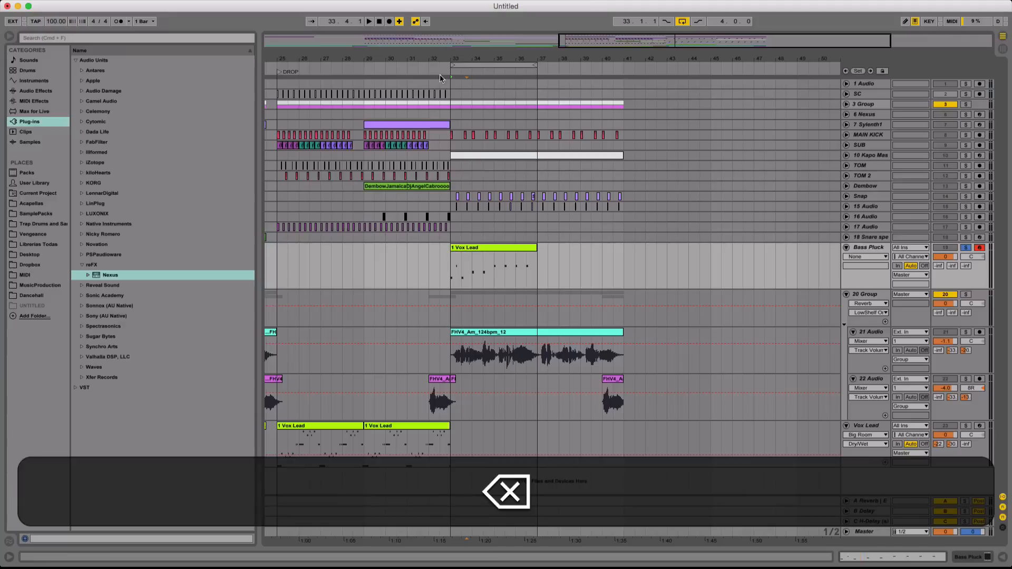
left_click(966, 247)
key("space")
left_click_drag(461, 59, 464, 79)
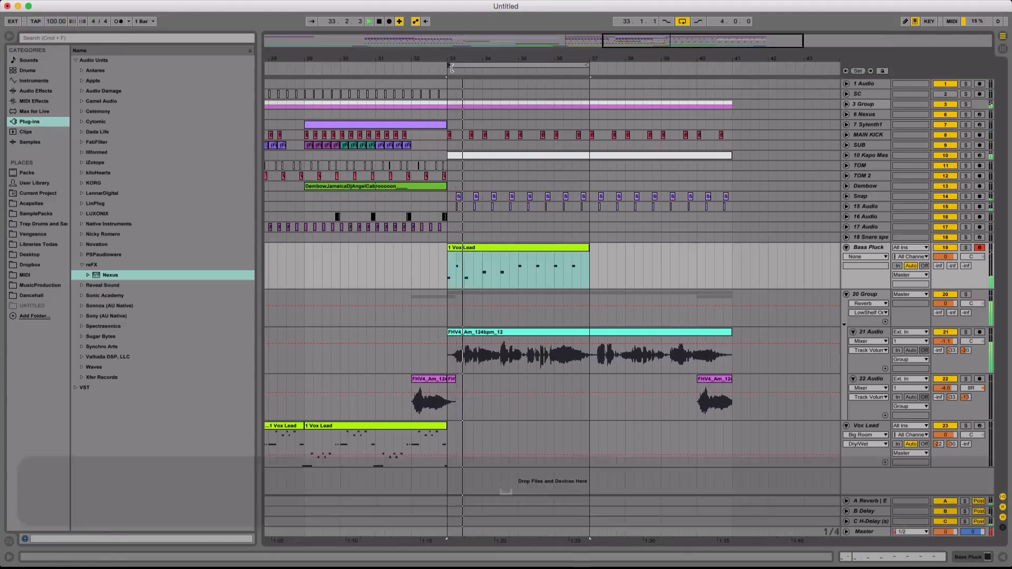
left_click(500, 246)
key("BackSpace")
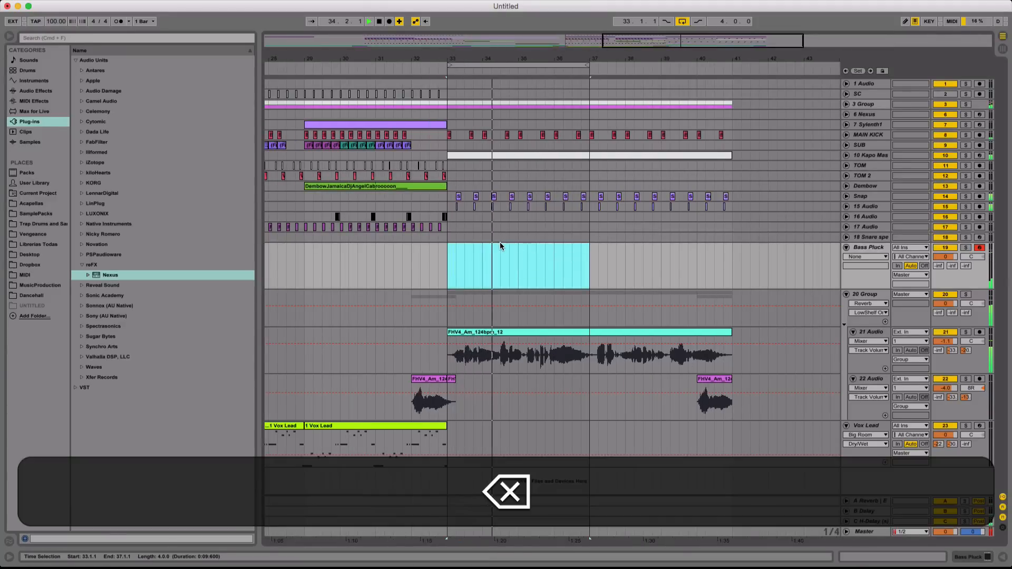
Lower the Bass Pluck volume to -3.1 dB and copy the 4 Sylenth1 clip at bar 33 onto the Bass Pluck track
left_click_drag(944, 256, 944, 263)
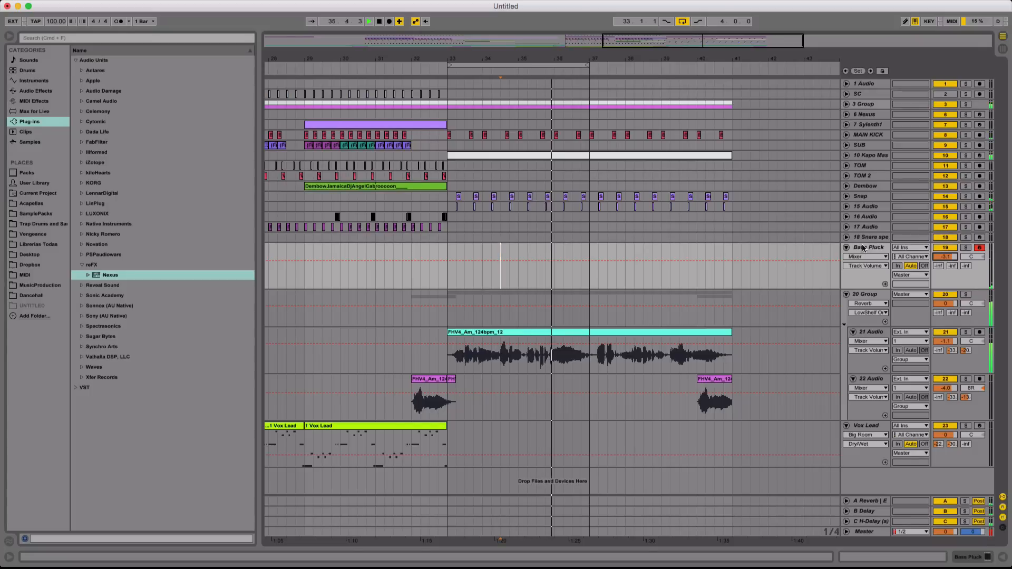
left_click(674, 164)
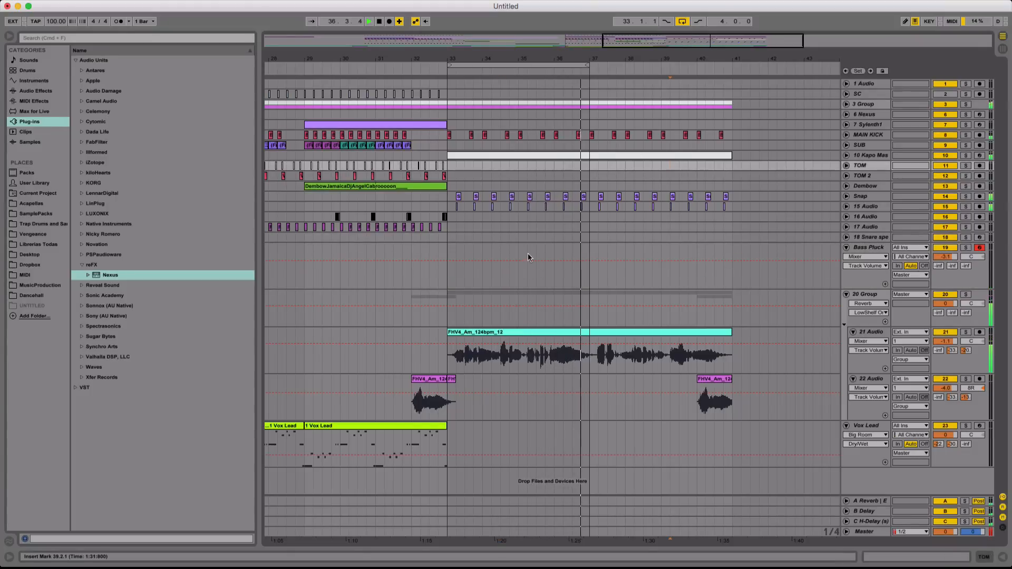
left_click(846, 105)
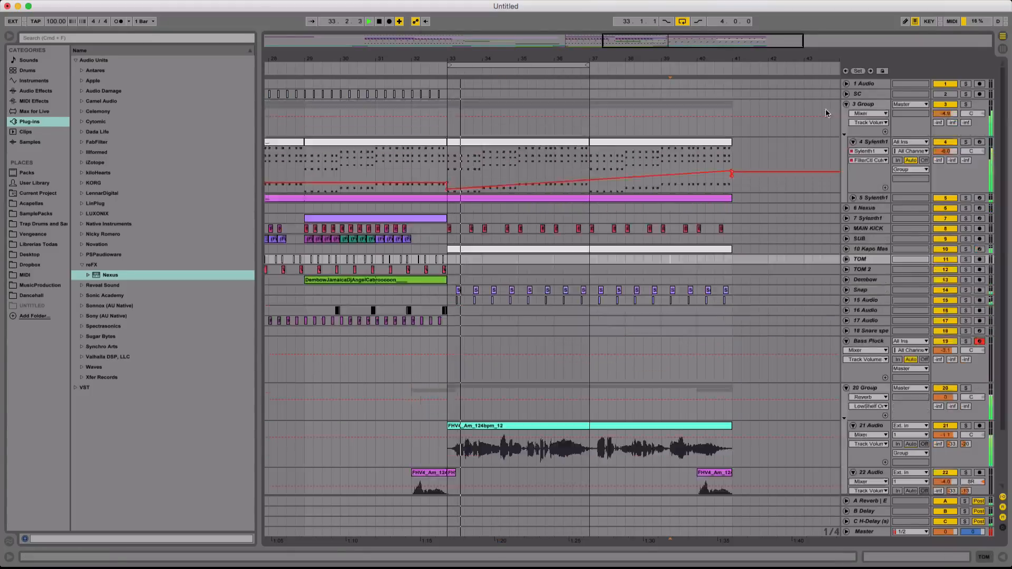
left_click(469, 148)
key("super+c")
left_click(447, 368)
key("super+v")
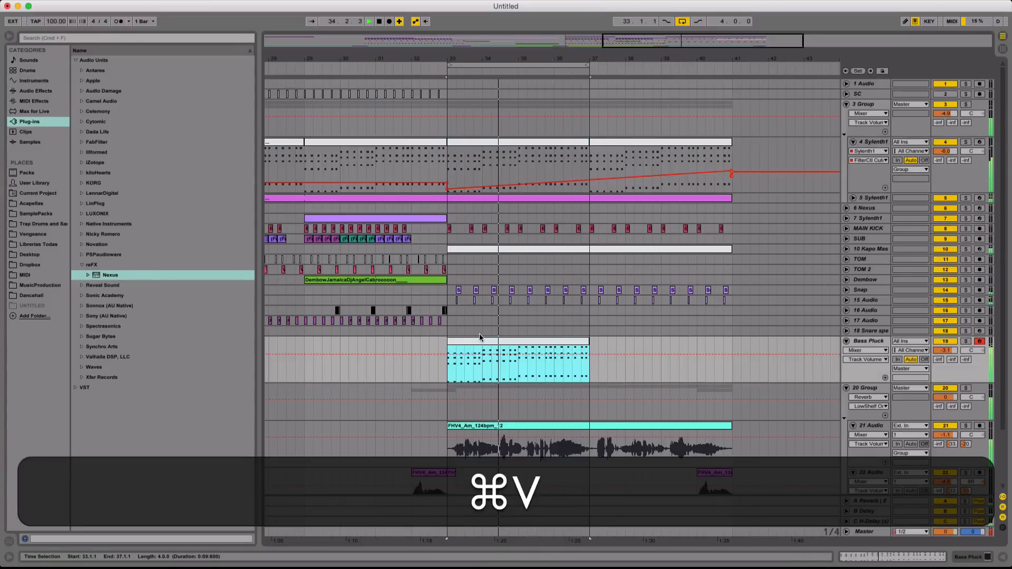
Delete all upper chord notes in the pasted Bass Pluck clip, keeping only the F2, G2 and A2 bass line
key("space")
double_click(483, 341)
left_click_drag(167, 361, 990, 141)
key("BackSpace")
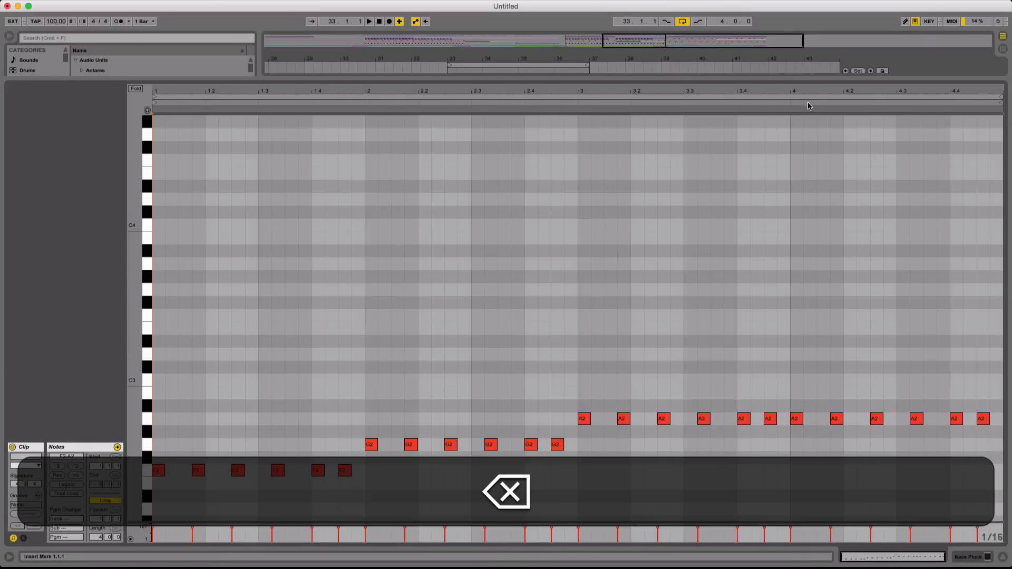
key("space")
Extend the Bass Pluck clip to bar 41 and set the track volume to -2.3 dB while soloing it
double_click(710, 78)
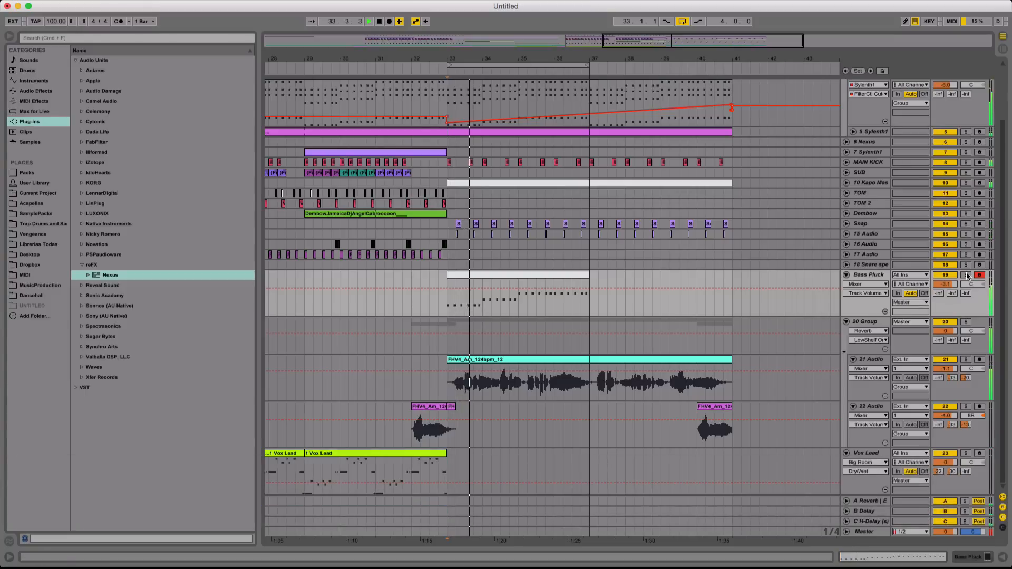
left_click(969, 275)
left_click_drag(589, 275, 729, 276)
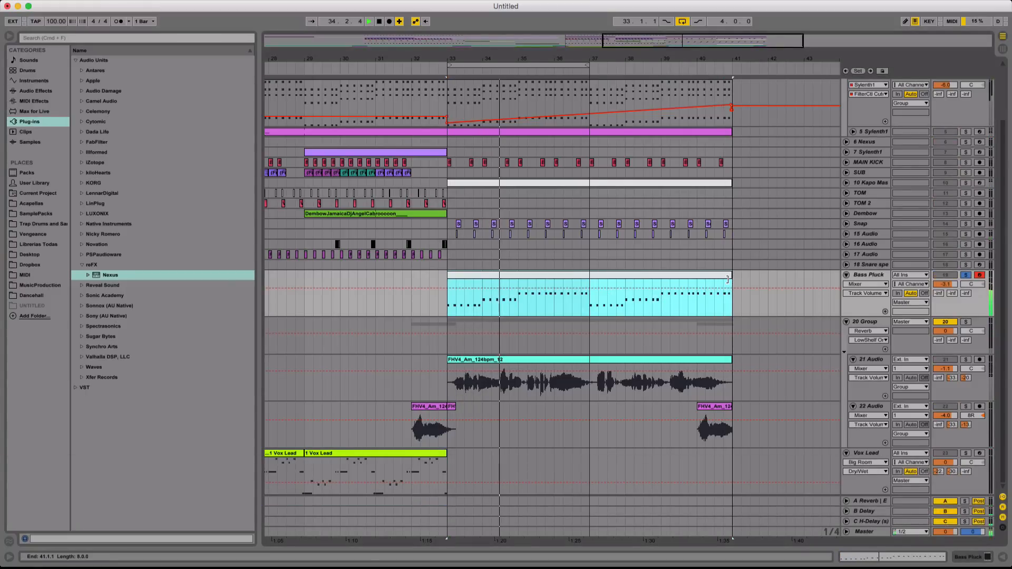
left_click_drag(945, 284, 946, 280)
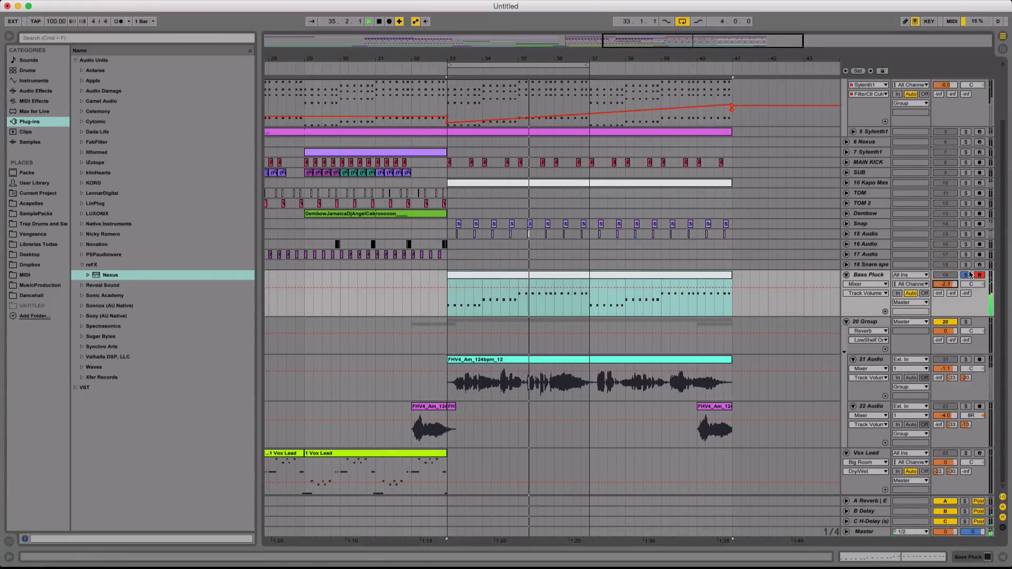
left_click(968, 275)
Collapse all tracks, loop the whole arrangement from bar 1 to bar 41, and play the section after bar 33
left_click(847, 275, "alt")
left_click_drag(600, 56, 600, 31)
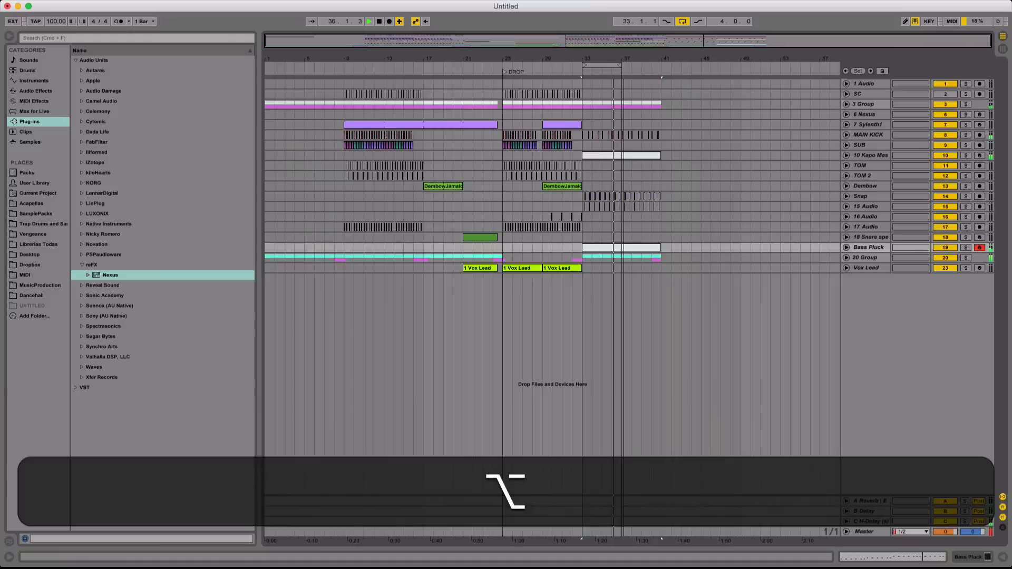
left_click(767, 257)
key("super+a")
key("super+l")
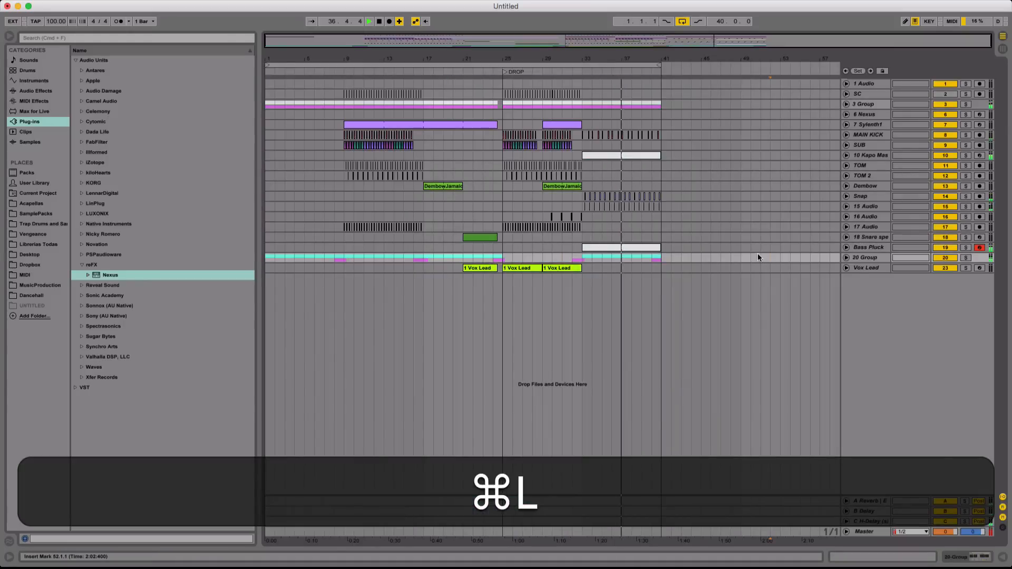
key("space")
left_click_drag(643, 55, 469, 62)
left_click(490, 71)
key("space")
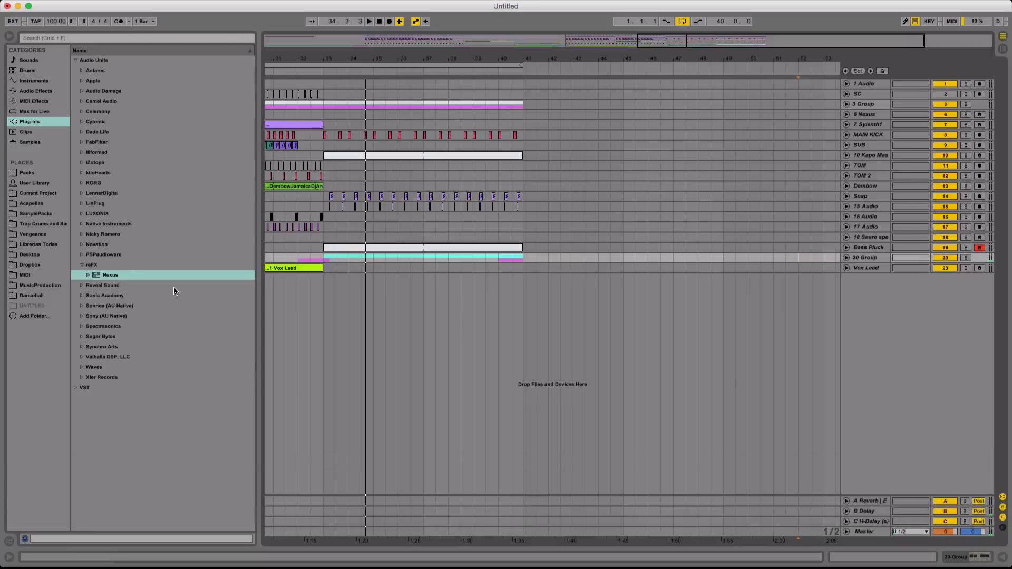
Open the HatLoops folder under the ss37_Trap_Weapons drum loops in the trap drums sample library
left_click(51, 224)
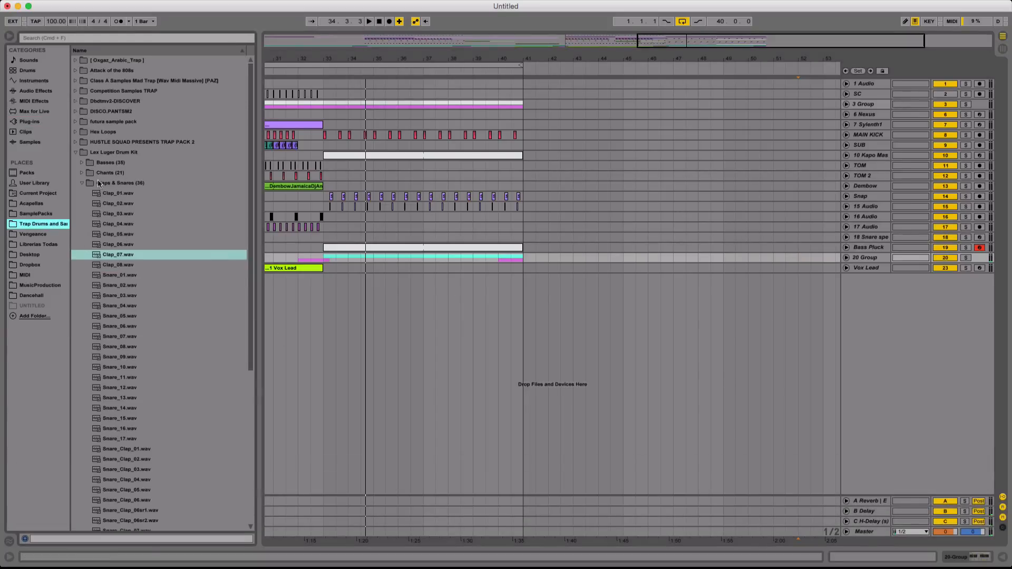
left_click(81, 153)
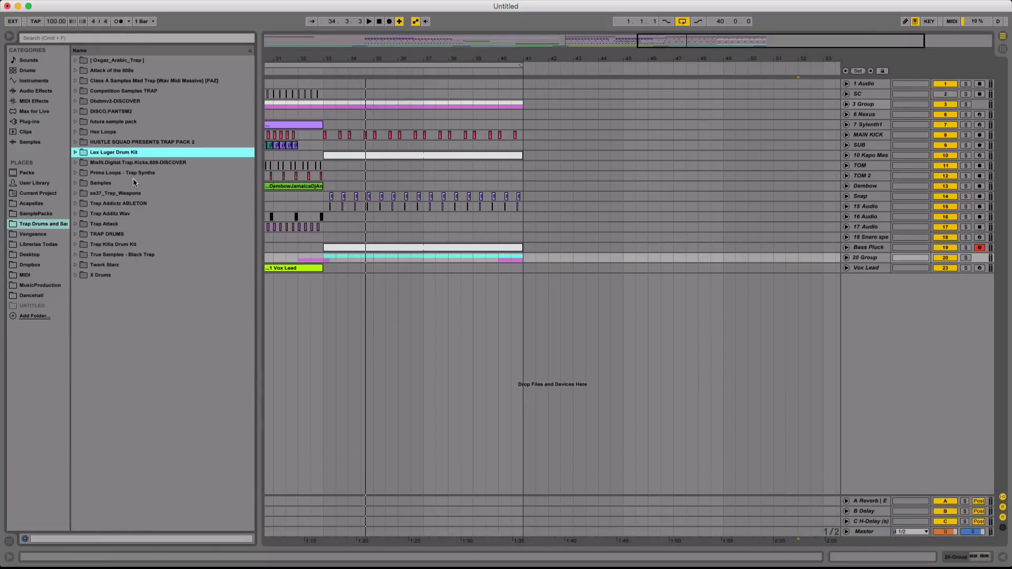
left_click(134, 193)
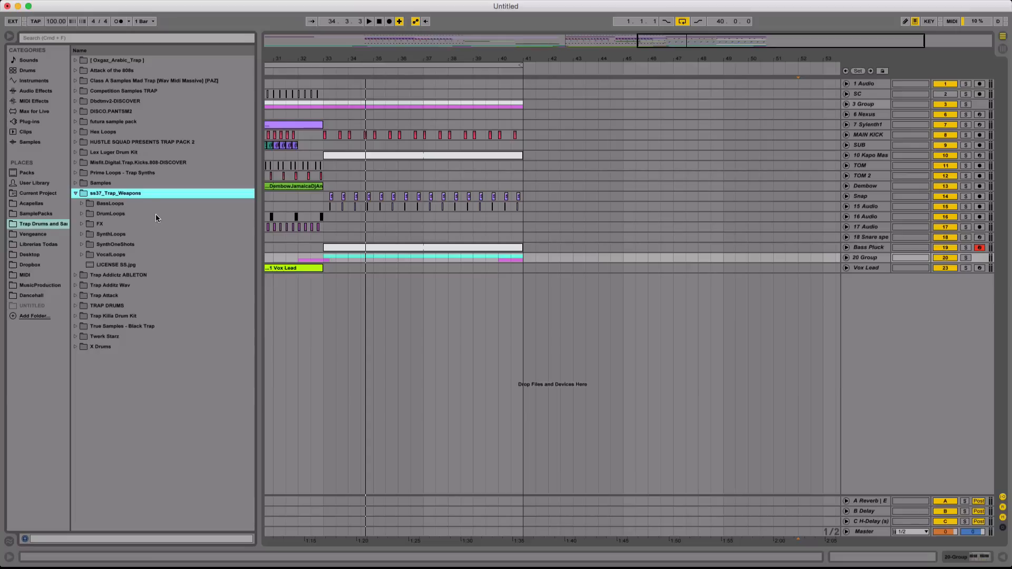
left_click(144, 214)
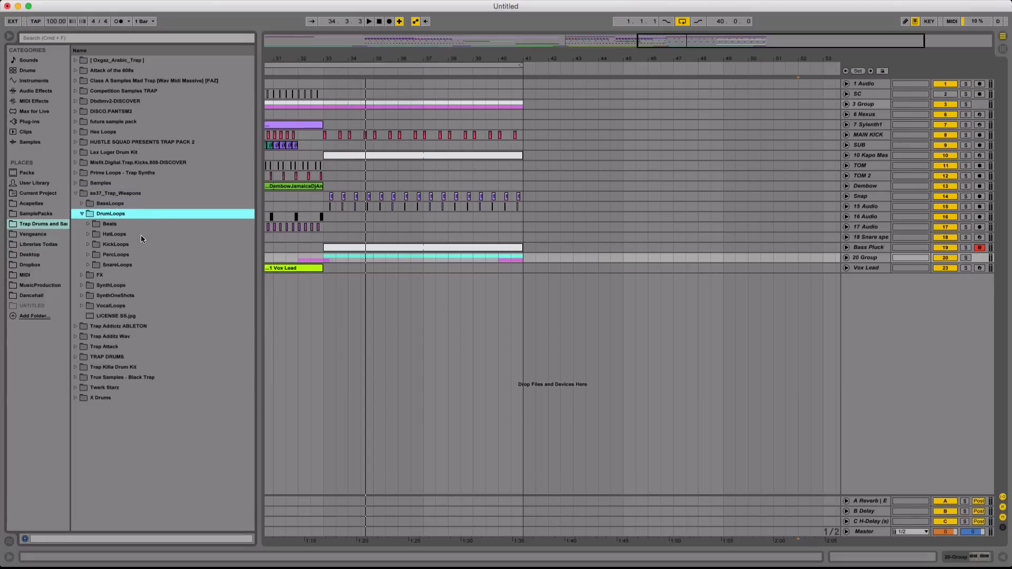
left_click(141, 236)
scroll(147, 275, "down", 3)
Audition the trap hat loops down to ss37_Trap_Hats_18.wav
left_click(152, 300)
key("Down")
key("Down")
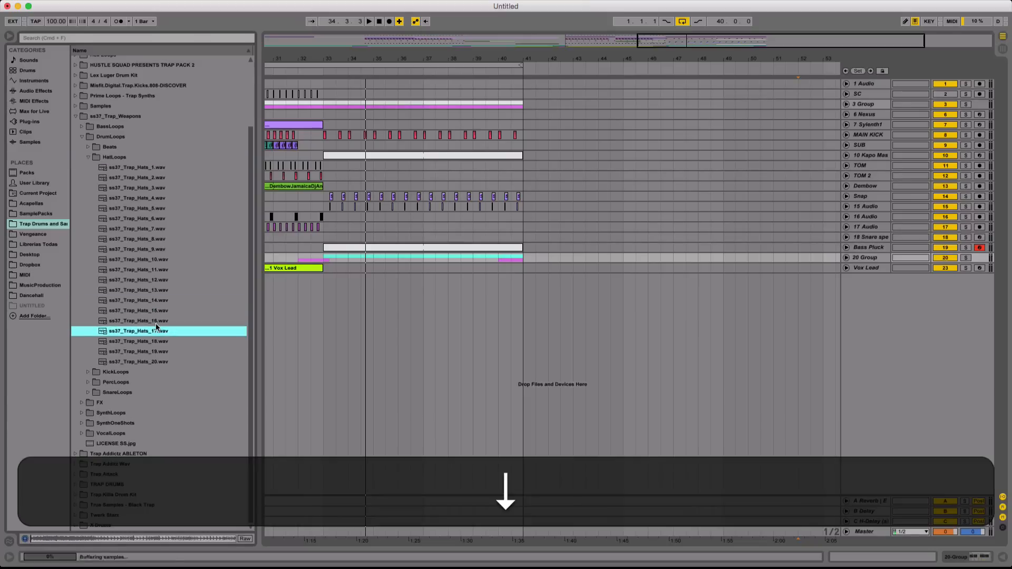
key("Up")
key("Down")
key("Down")
key("Down")
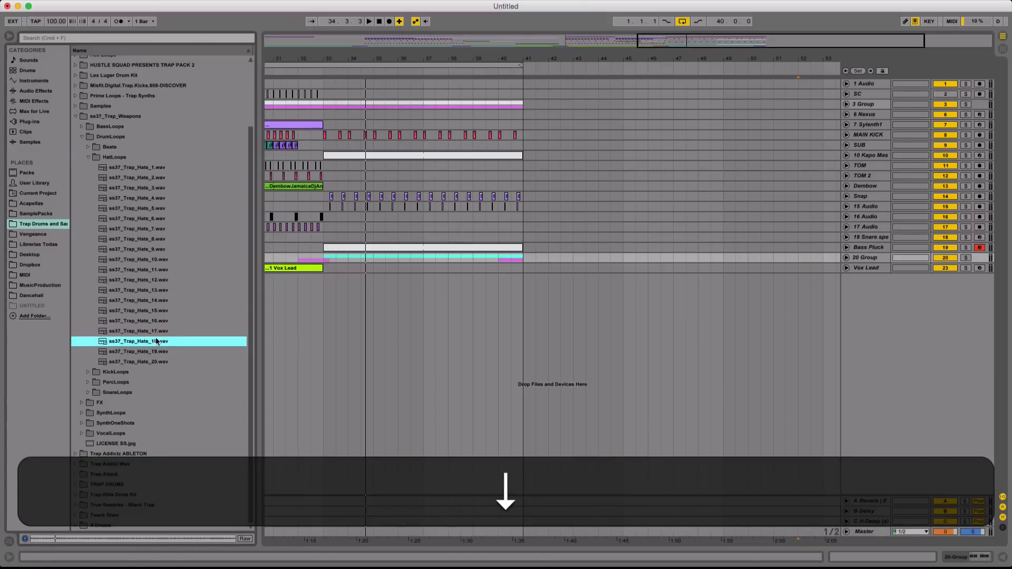
Add ss37_Trap_Hats_18.wav on a new audio track from bar 37 to bar 41 and pan the track slightly left
left_click_drag(156, 342, 427, 305)
left_click(392, 271)
key("space")
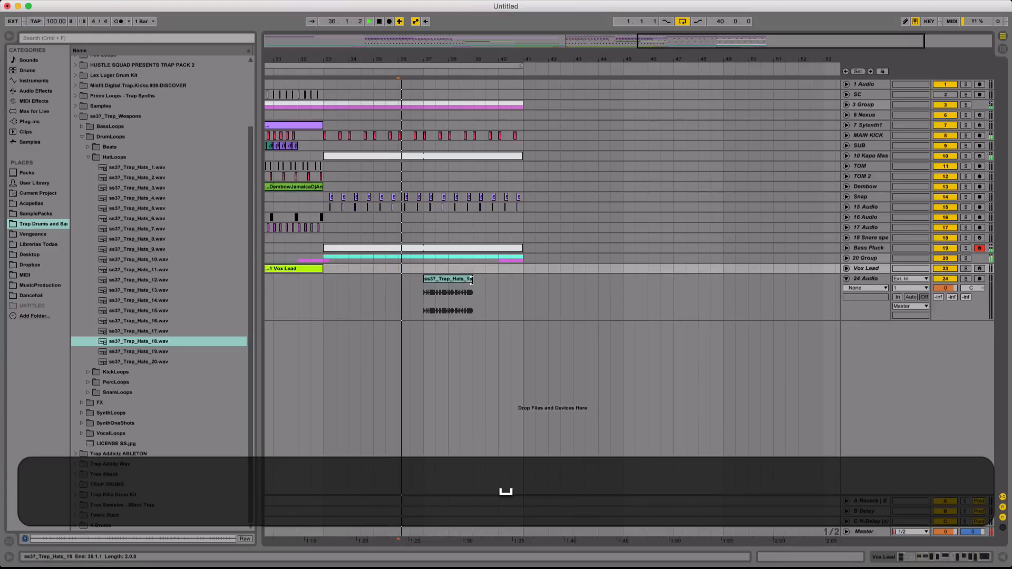
left_click_drag(473, 278, 523, 279)
left_click(611, 312)
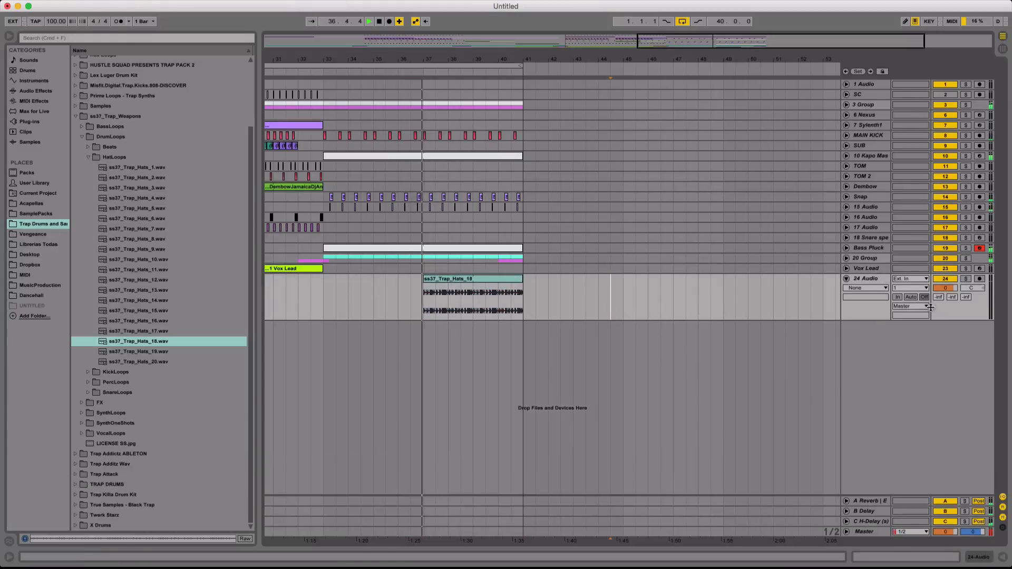
left_click_drag(973, 288, 973, 291)
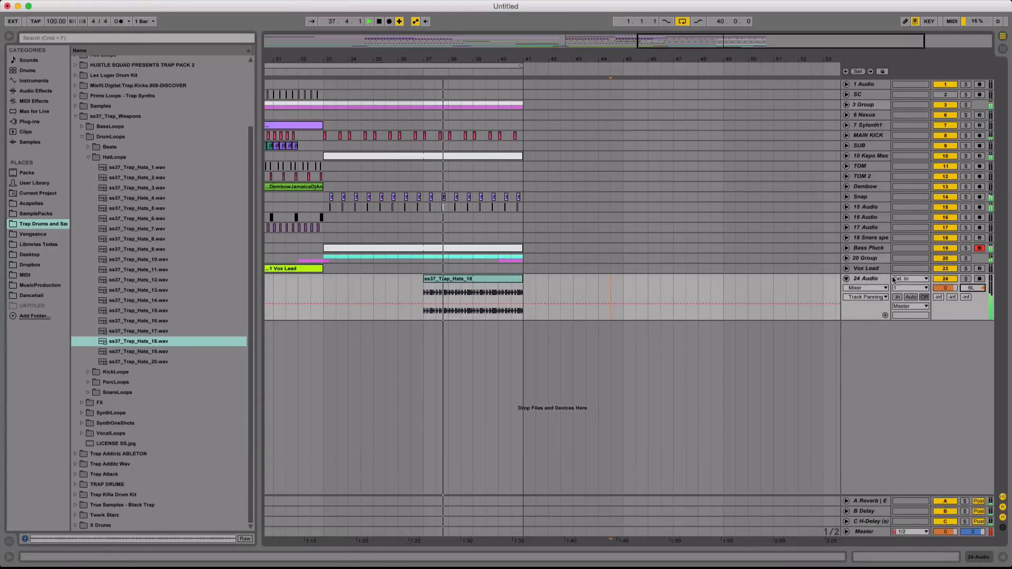
Transpose the hat loop clip by -12 st and set its warp mode to Complex Pro
double_click(877, 279)
key("space")
double_click(484, 279)
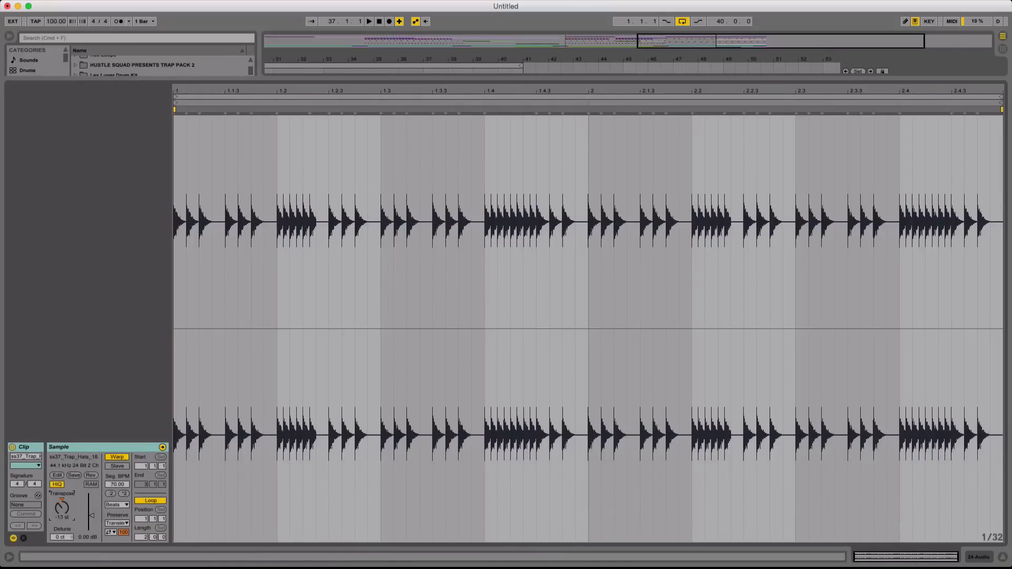
key("space")
left_click(117, 505)
left_click(118, 555)
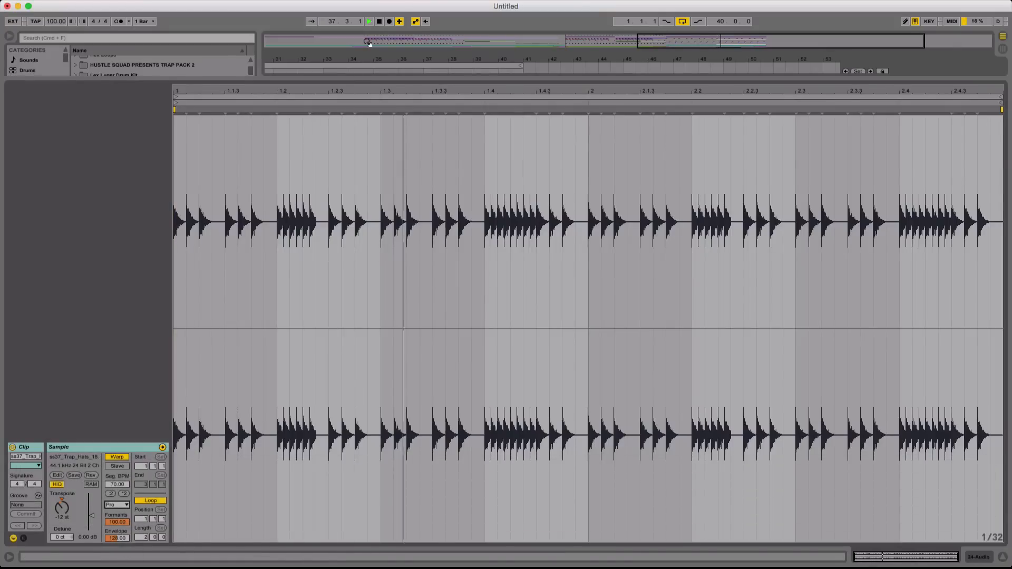
key("super+alt+l")
Solo the 24 Audio hat track and add a Compressor with an attack of 6.57 ms
left_click(967, 279)
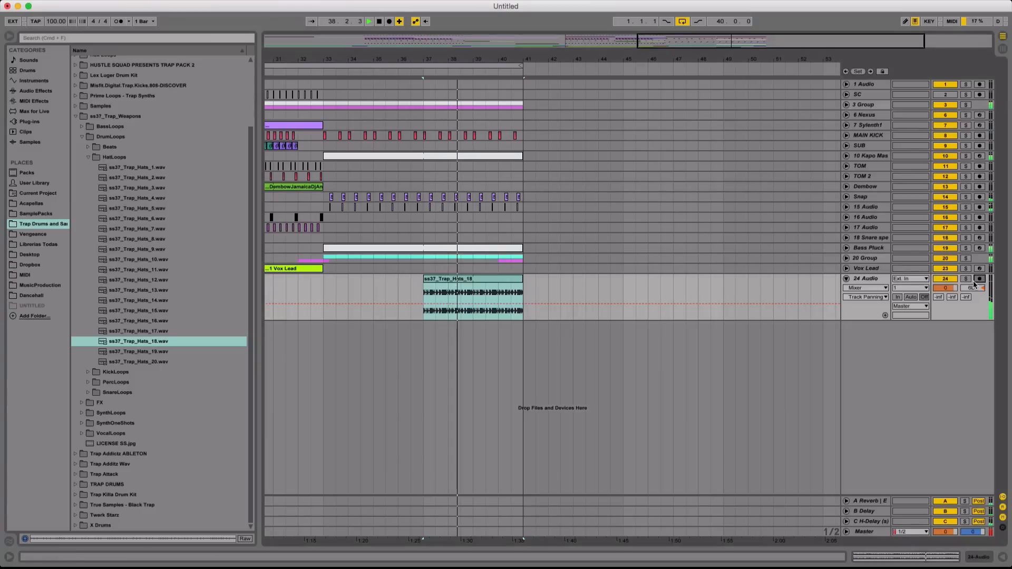
double_click(865, 279)
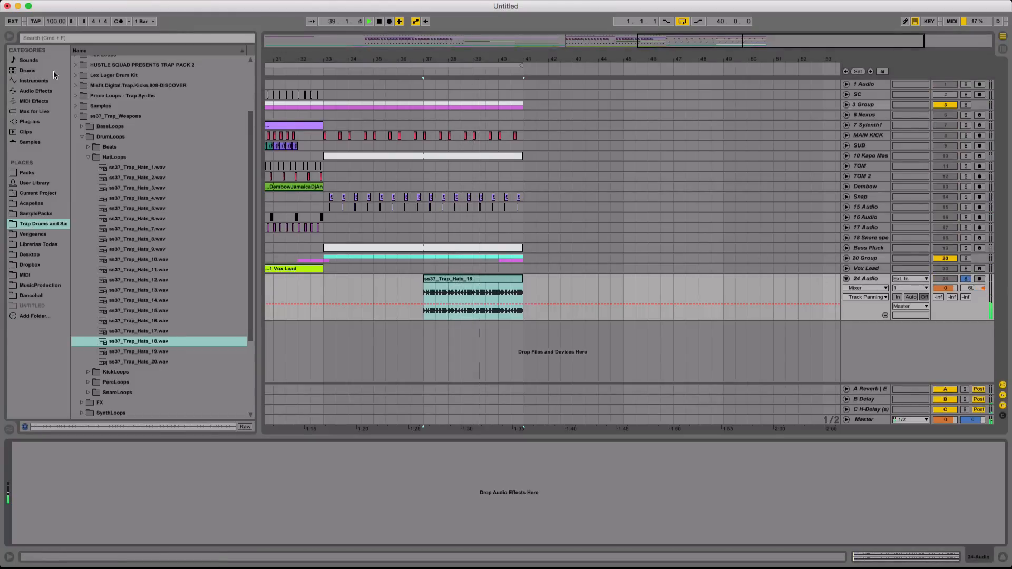
left_click(44, 93)
left_click_drag(105, 132, 122, 464)
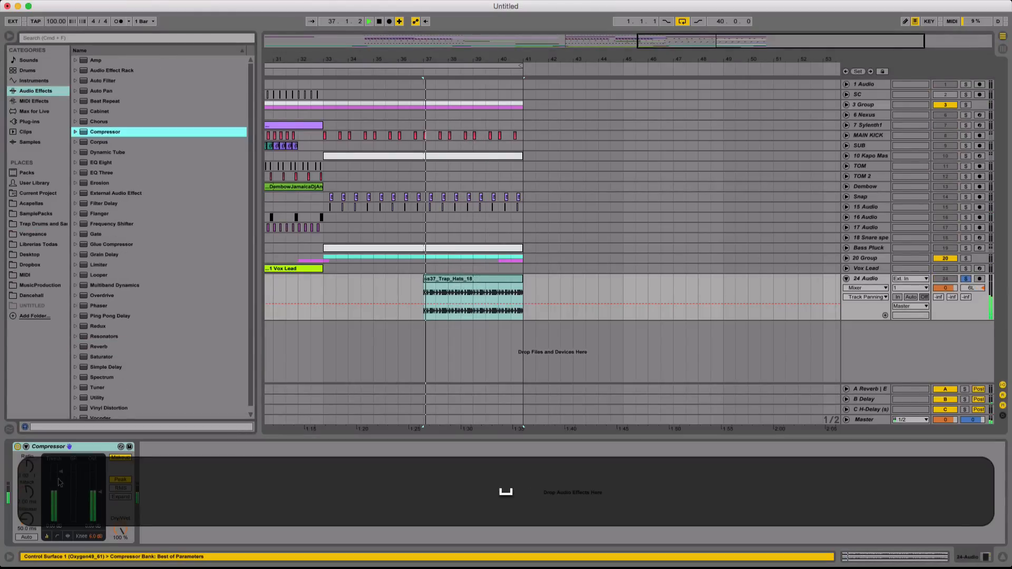
Set the hat clip's transposition to -7 st and add an EQ Eight with a low cut at 2.37 kHz
double_click(469, 285)
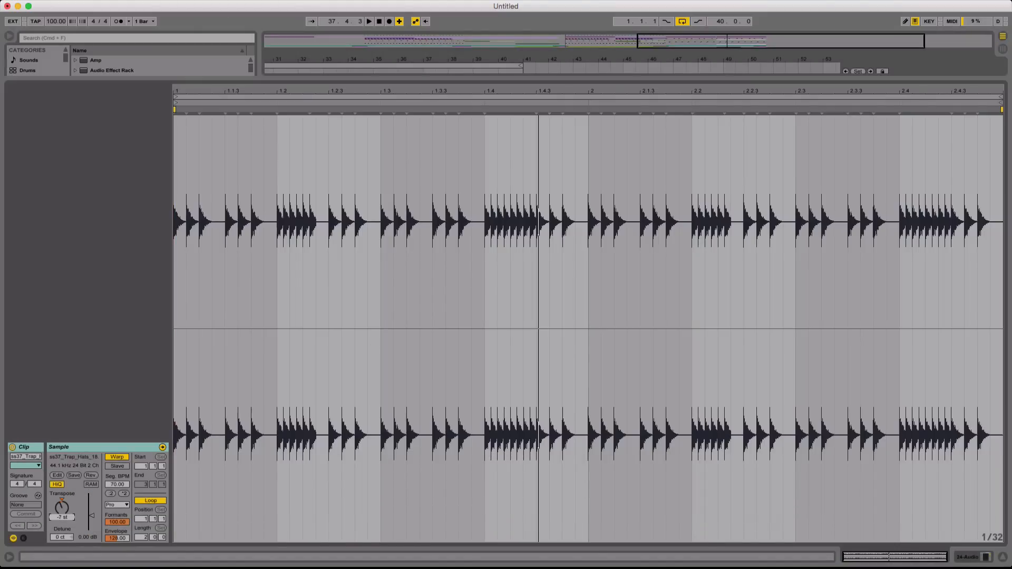
key("space")
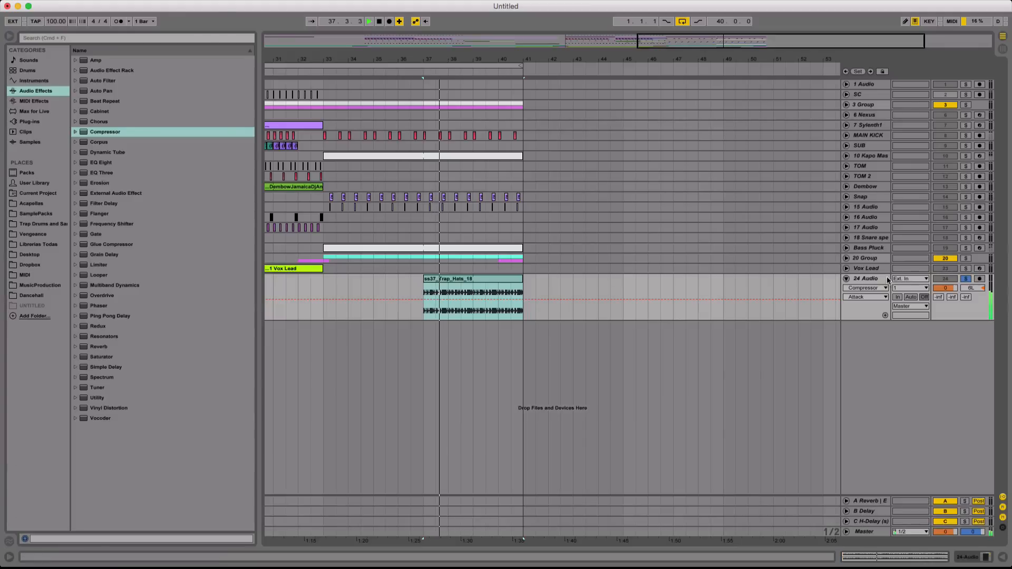
double_click(888, 280)
left_click_drag(100, 163, 294, 491)
left_click(336, 487)
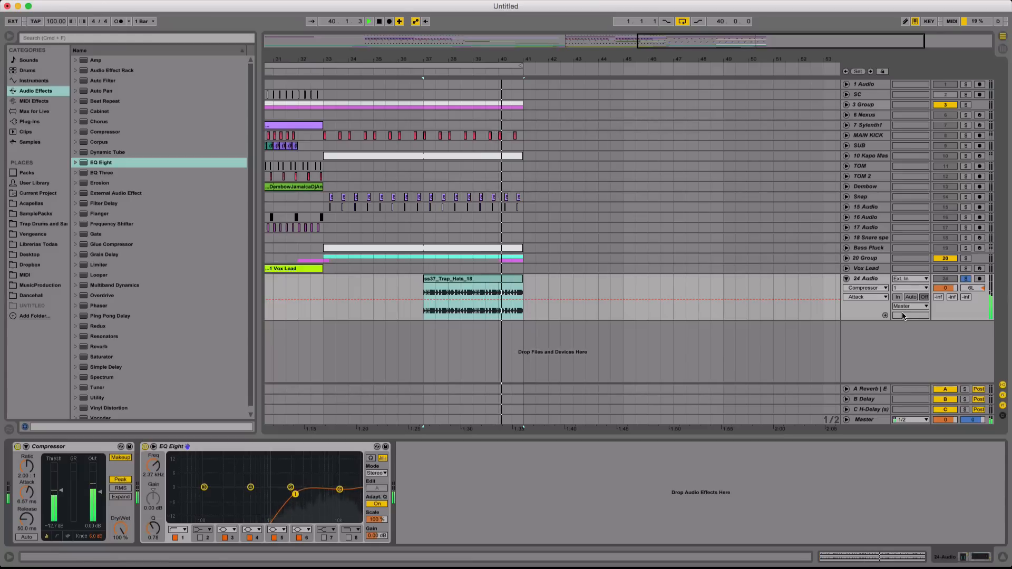
Unsolo the hat track, set its A-Reverb send to -22.0 dB and play the section
key("space")
left_click(941, 299)
key("space")
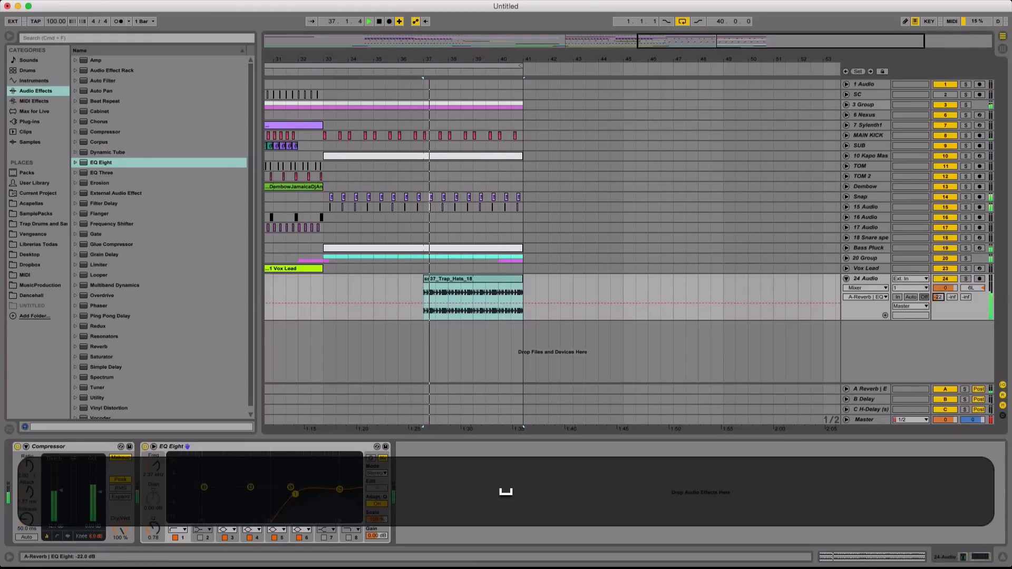
Audition other samples in the HatLoops folder and replace the hat clip at bars 37 to 41 with ss37_Trap_Hats_8.wav, playing the result
left_click_drag(940, 298, 941, 300)
key("space")
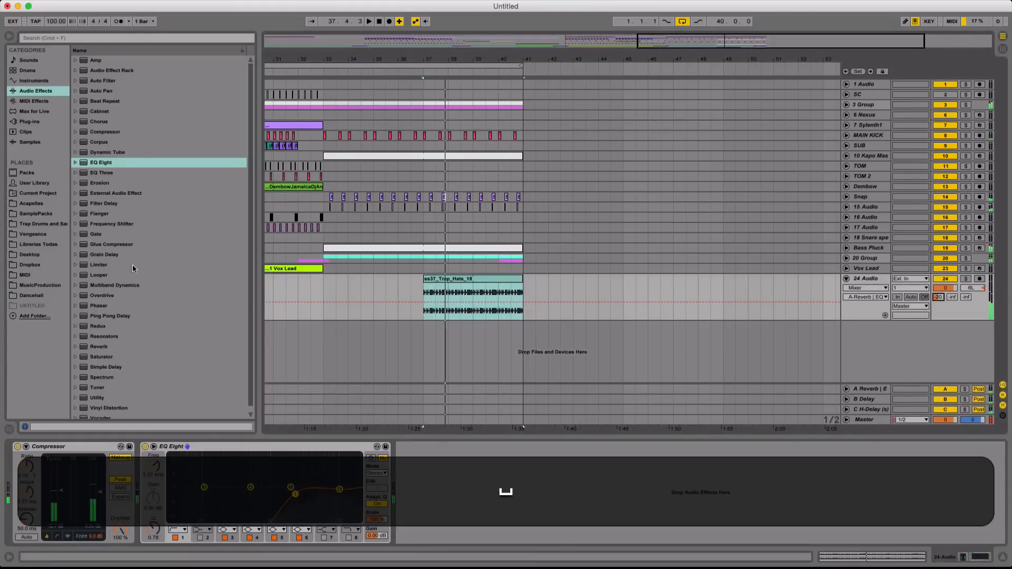
left_click(44, 215)
left_click(43, 224)
left_click(149, 331)
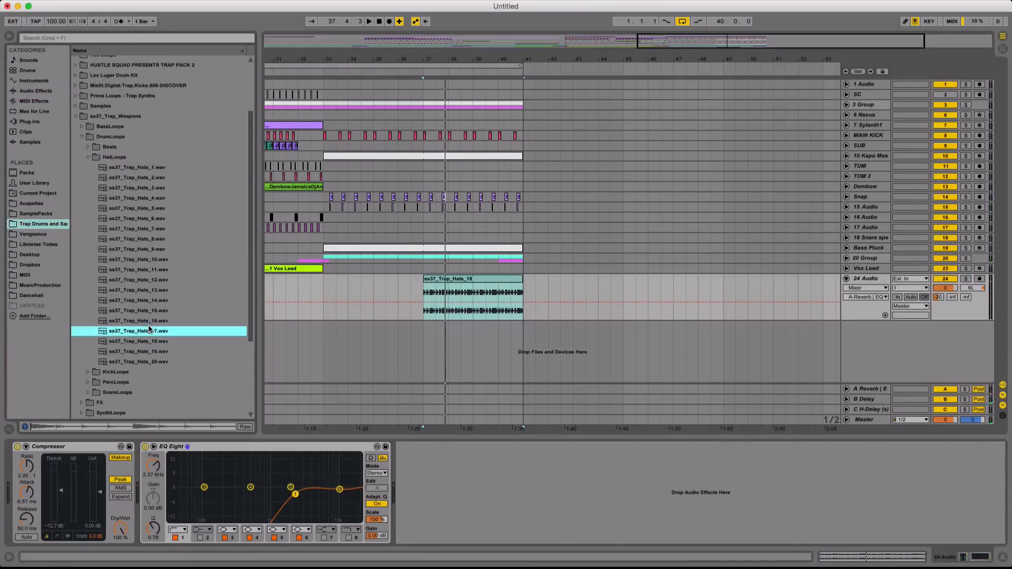
key("Up")
key("Up")
left_click(160, 250)
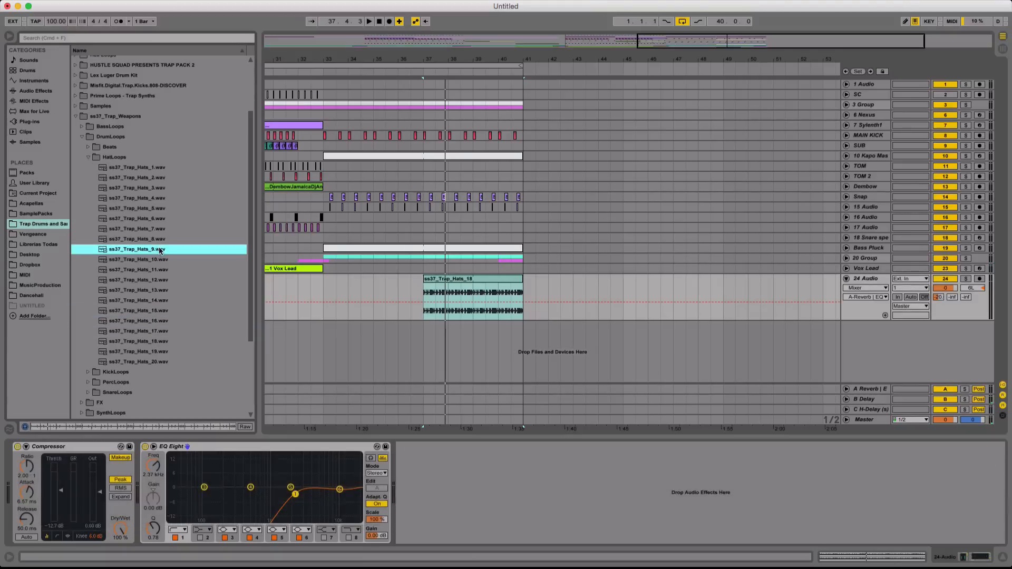
key("Up")
mouse_move(155, 240)
left_mouse_down()
mouse_move(418, 281)
mouse_move(523, 279)
left_mouse_up()
key("space")
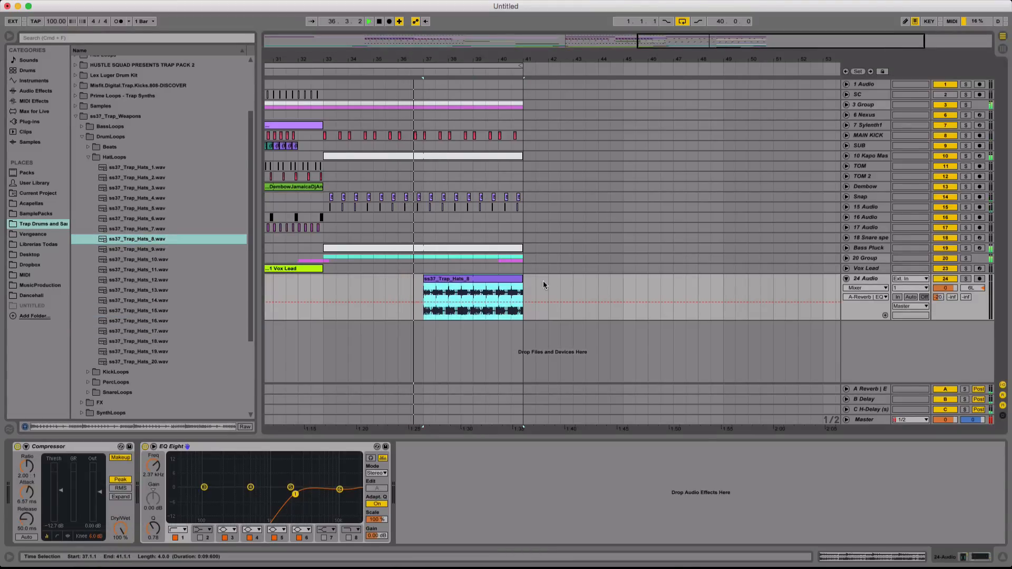
Set the 24 Audio track's volume to -5.5 dB and fold the track
left_click(548, 280)
left_click(933, 315)
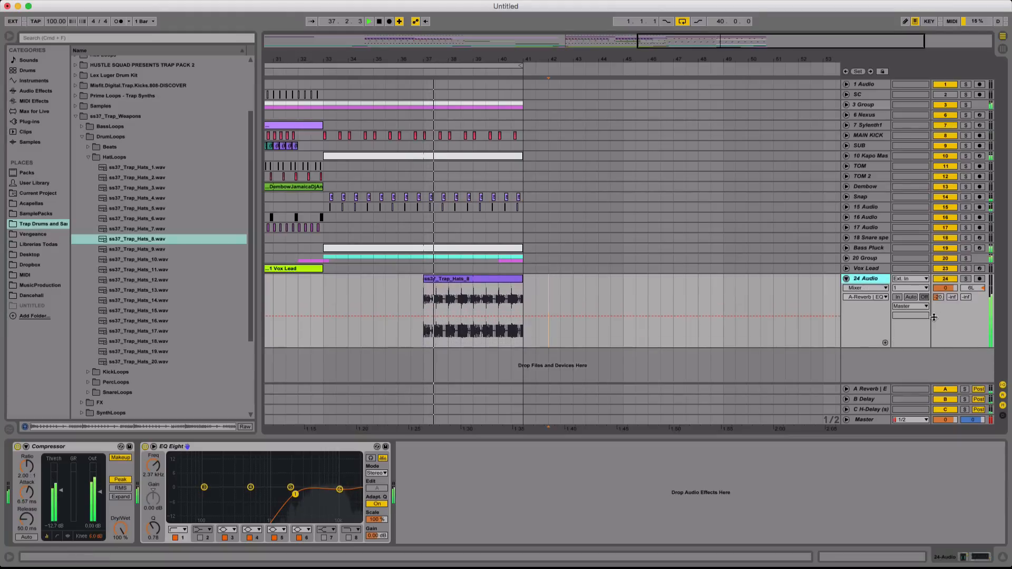
left_click_drag(945, 288, 945, 302)
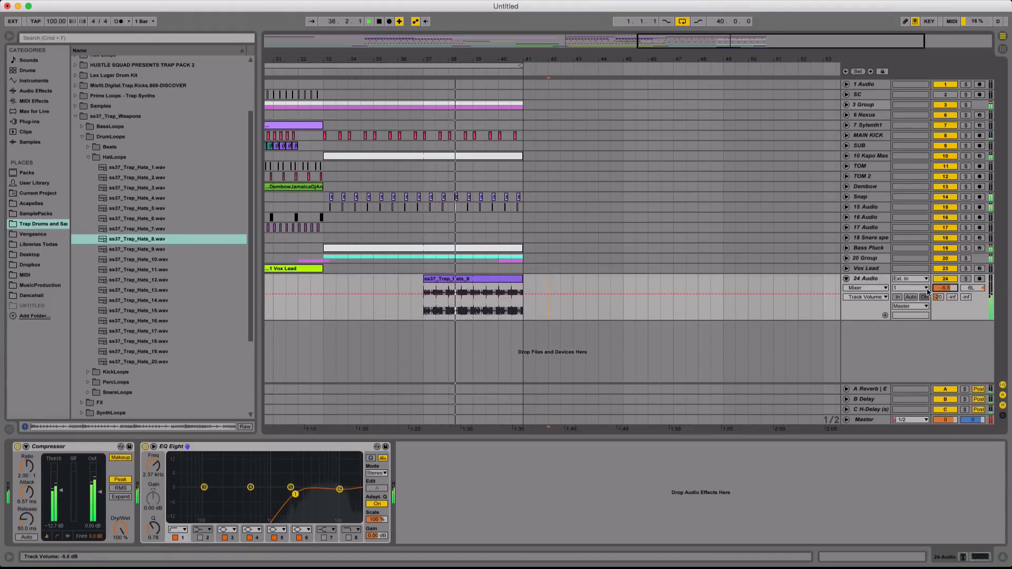
left_click(846, 278, "alt")
Loop bars 21 to 33, copy that range across all tracks and paste it at bar 41
double_click(491, 48)
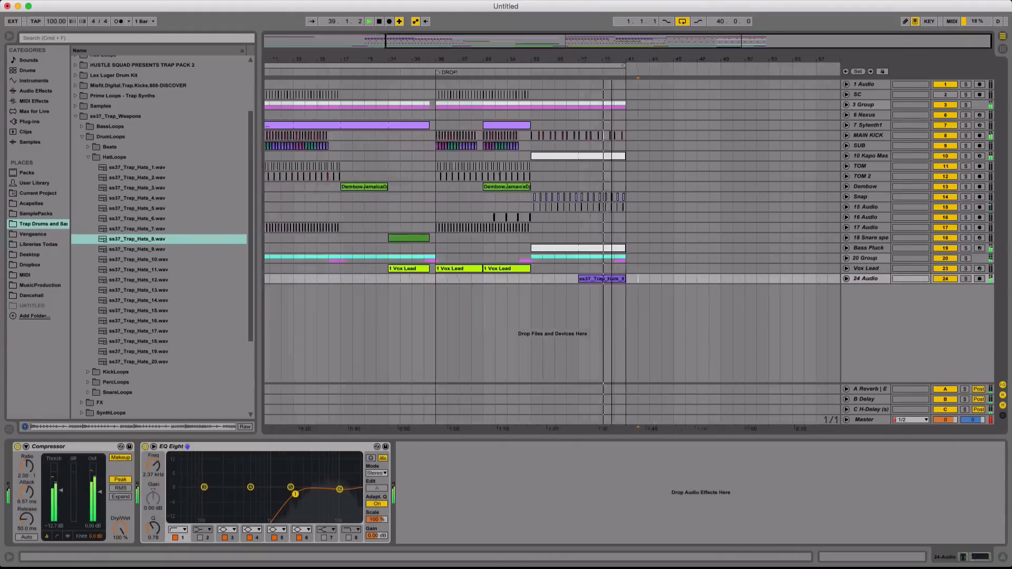
left_click_drag(466, 260, 582, 260)
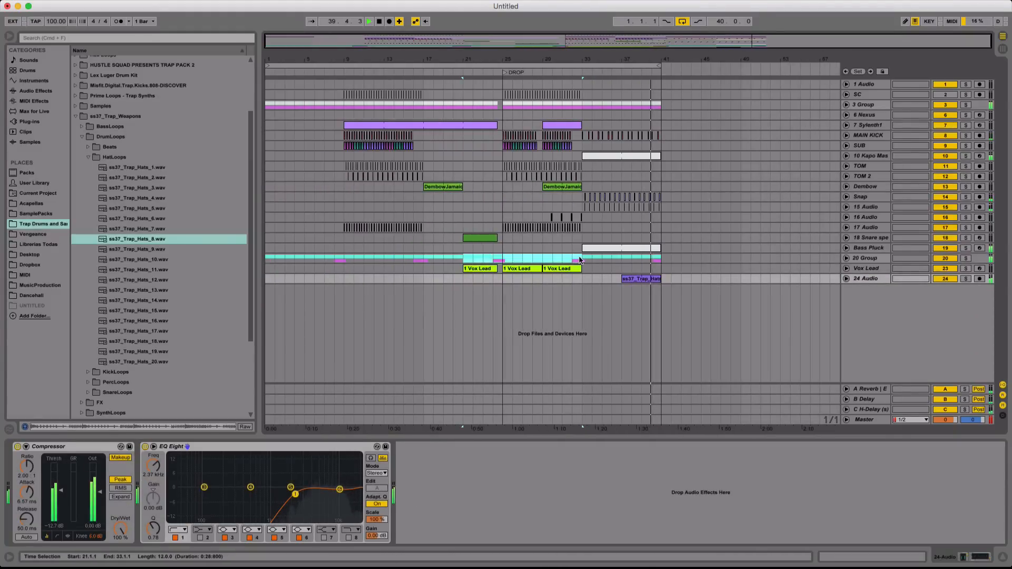
key("super+l")
left_click(541, 69)
key("super+c")
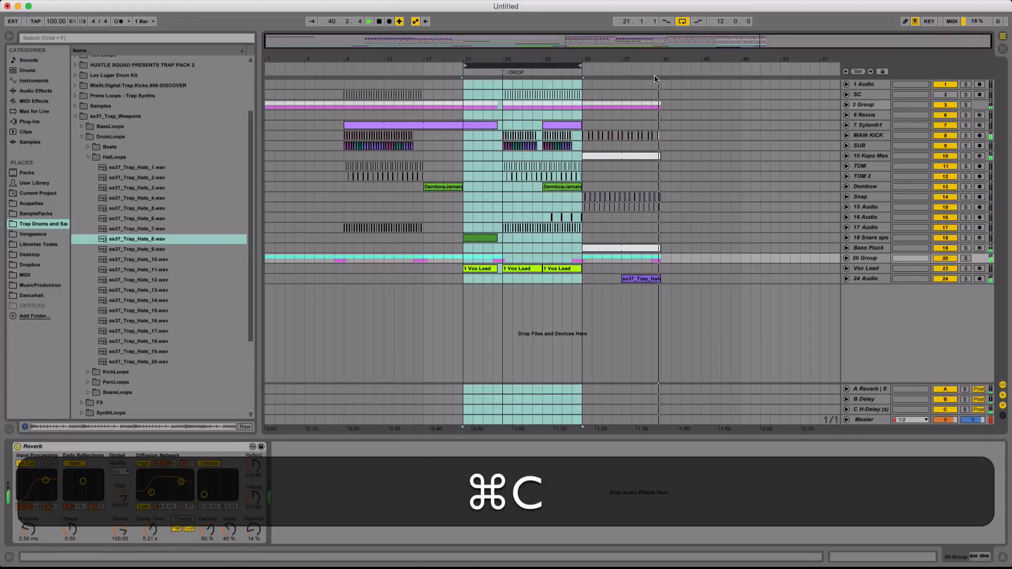
key("super+v")
left_click(663, 81)
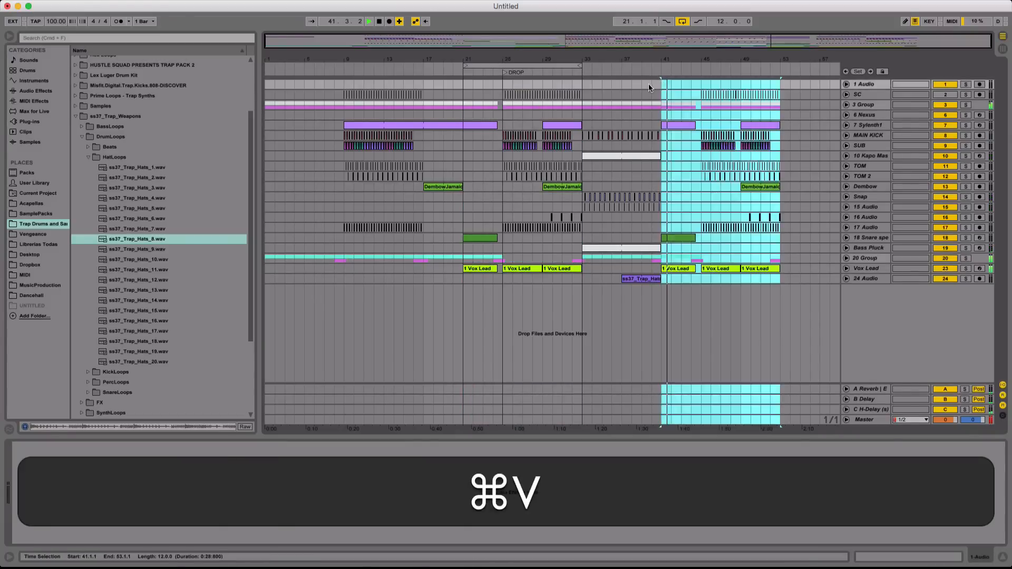
left_click(651, 84)
left_click(648, 279)
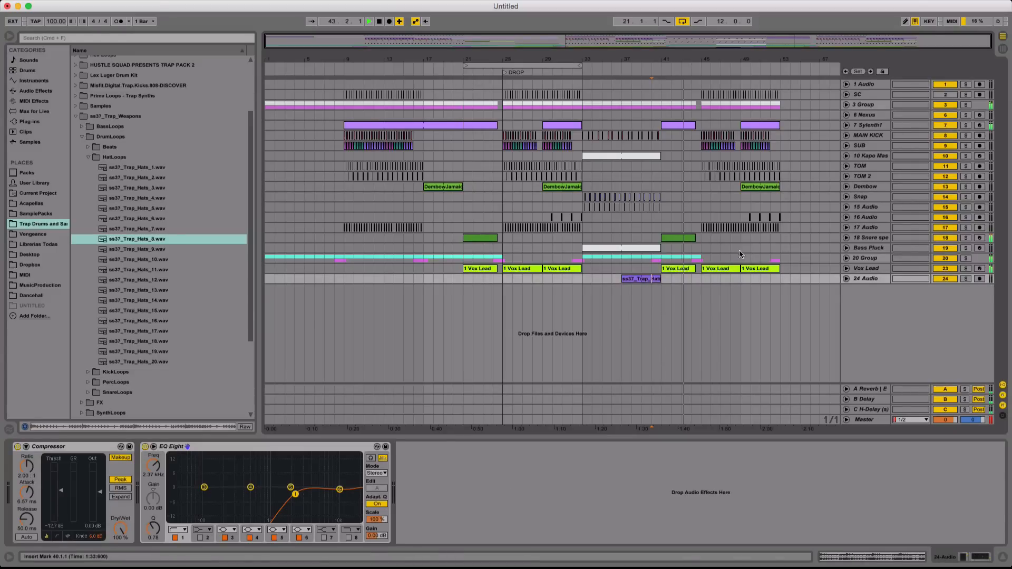
Check the pasted vocal clips around bar 45, including those inside 20 Group
left_click_drag(750, 59, 723, 72)
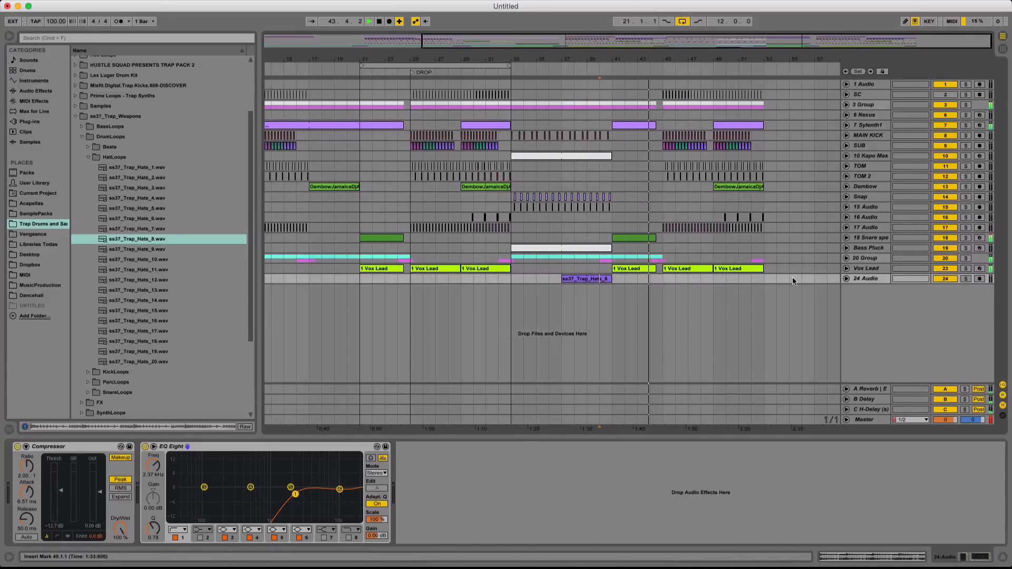
left_click(683, 270)
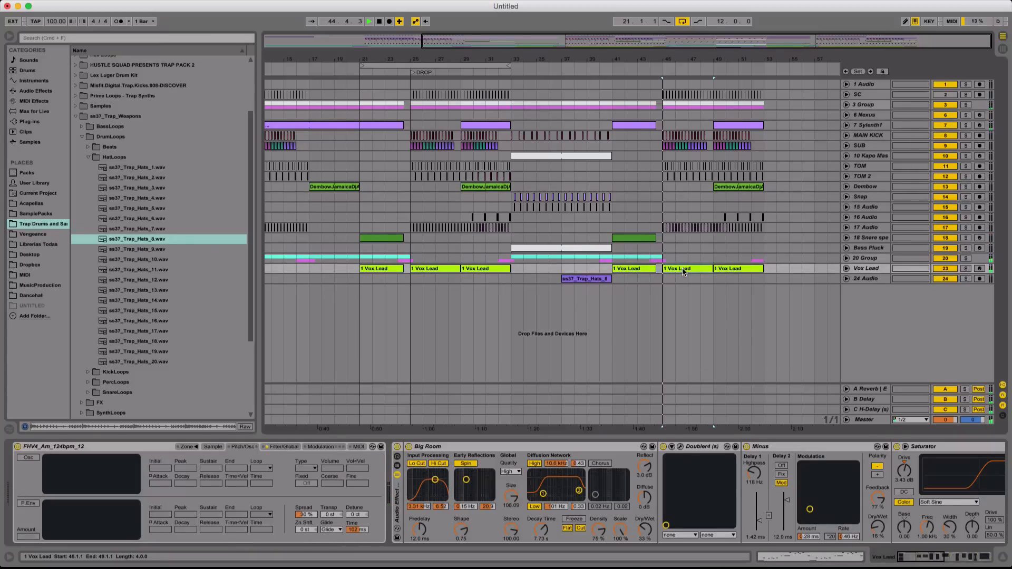
left_click(846, 258)
scroll(838, 265, "down", 2)
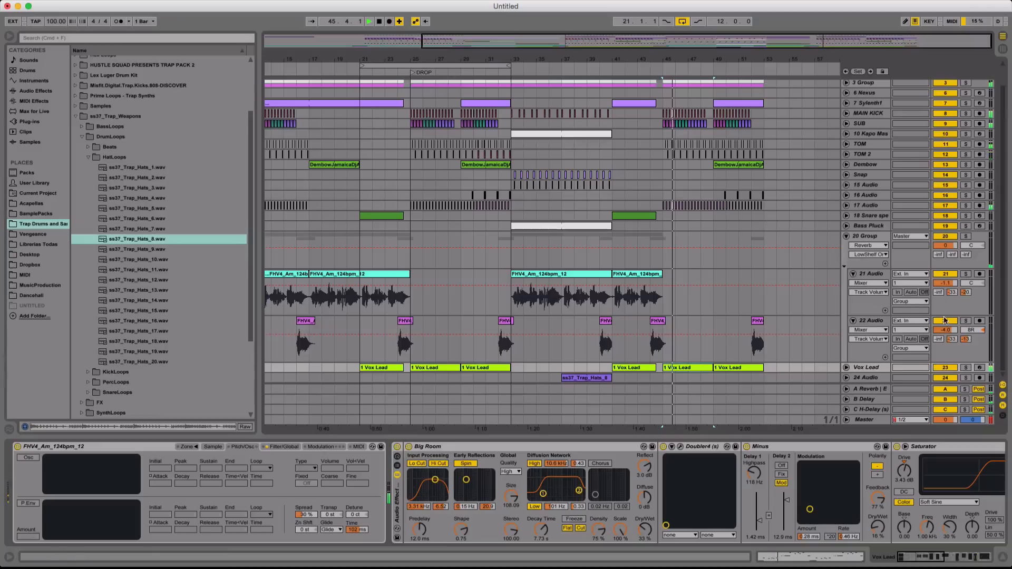
left_click(847, 236)
Insert an empty MIDI clip on the 18 Snare special track from 44.3.1 to 45.1.1
left_click_drag(666, 57, 508, 118)
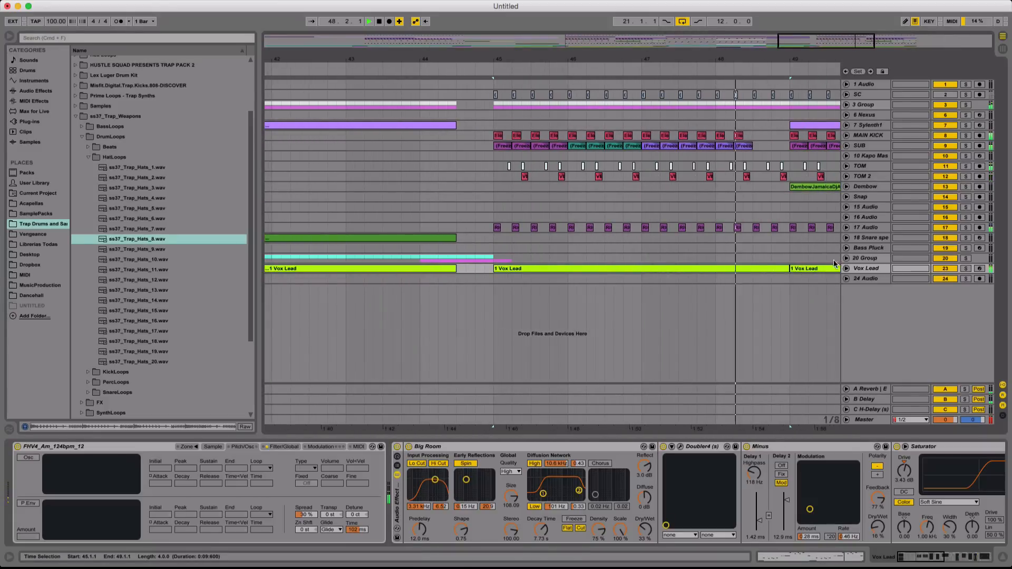
left_click_drag(457, 239, 481, 239)
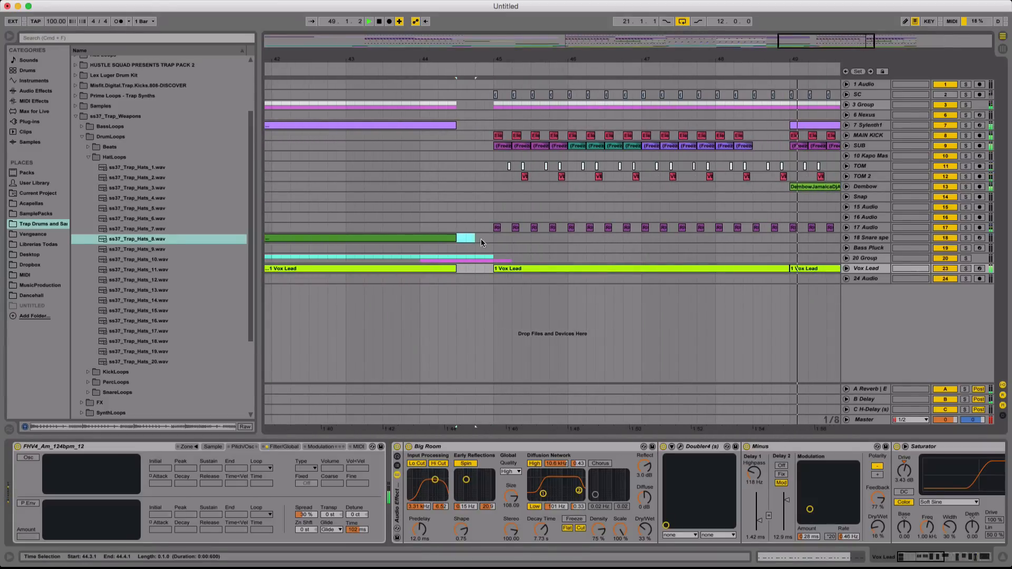
key("super+shift+m")
key("space")
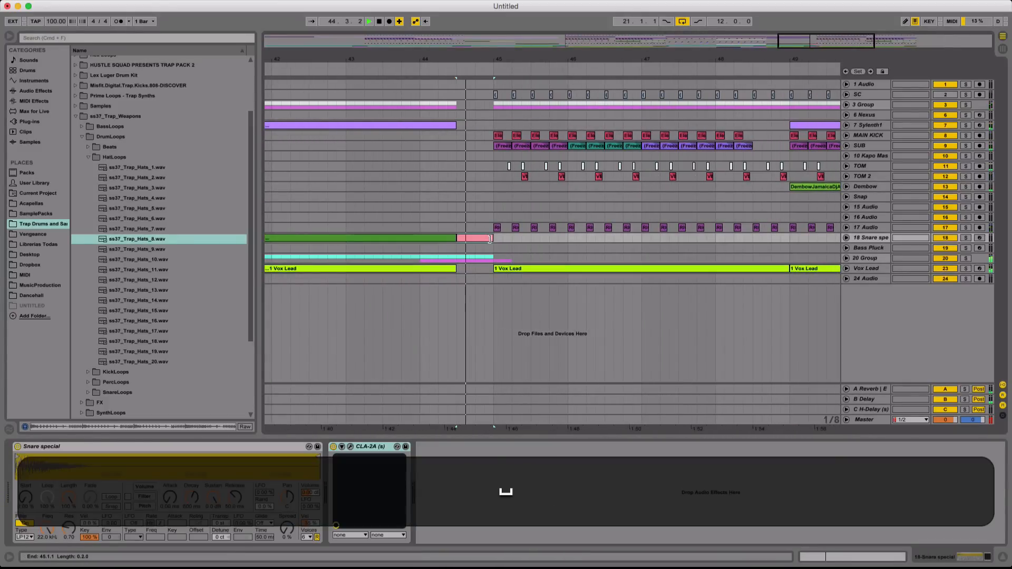
double_click(158, 278)
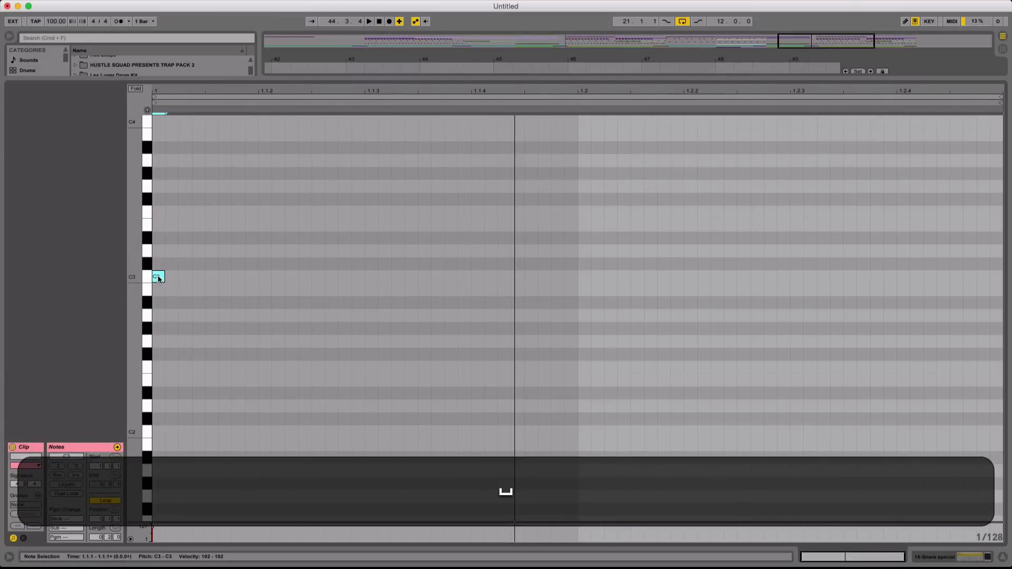
key("shift+Up")
key("shift+Down")
key("shift+Right")
key("shift+Right")
key("shift+Right")
key("shift+Right")
key("shift+Right")
key("shift+Right")
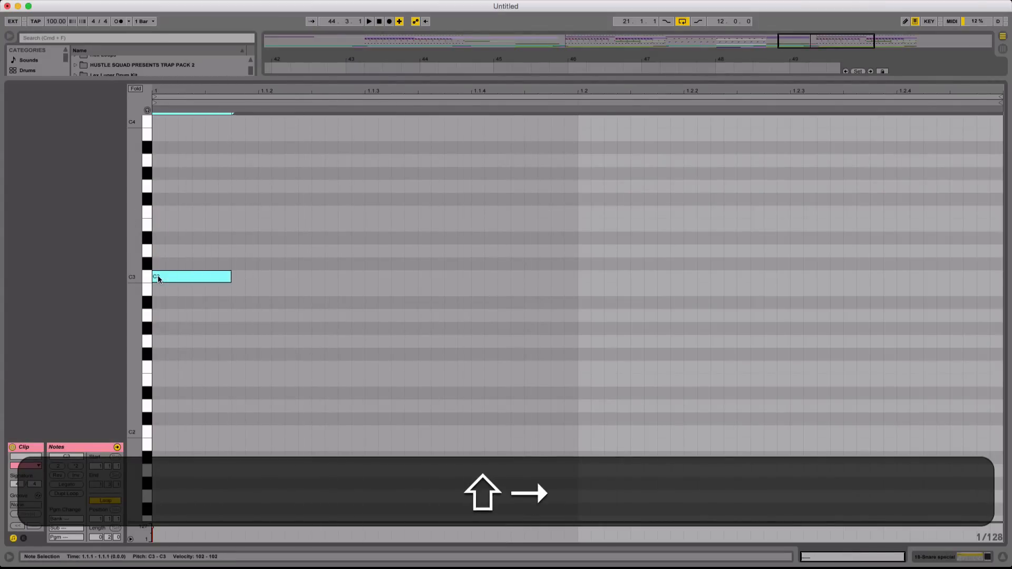
Change the snare clip's note grid to 1/8 triplets and delete the existing C3 note
right_click(251, 206)
left_click(296, 376)
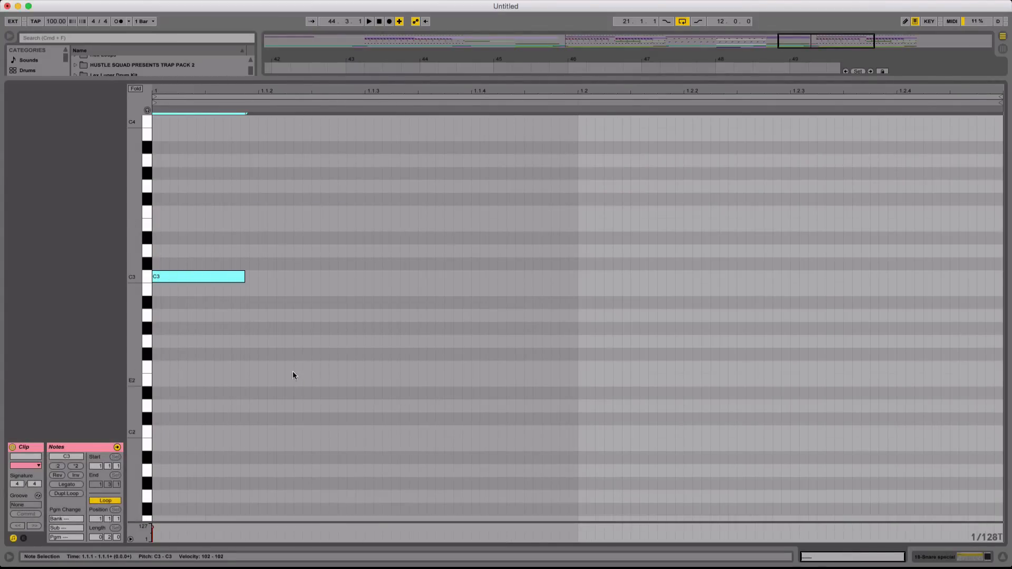
right_click(307, 373)
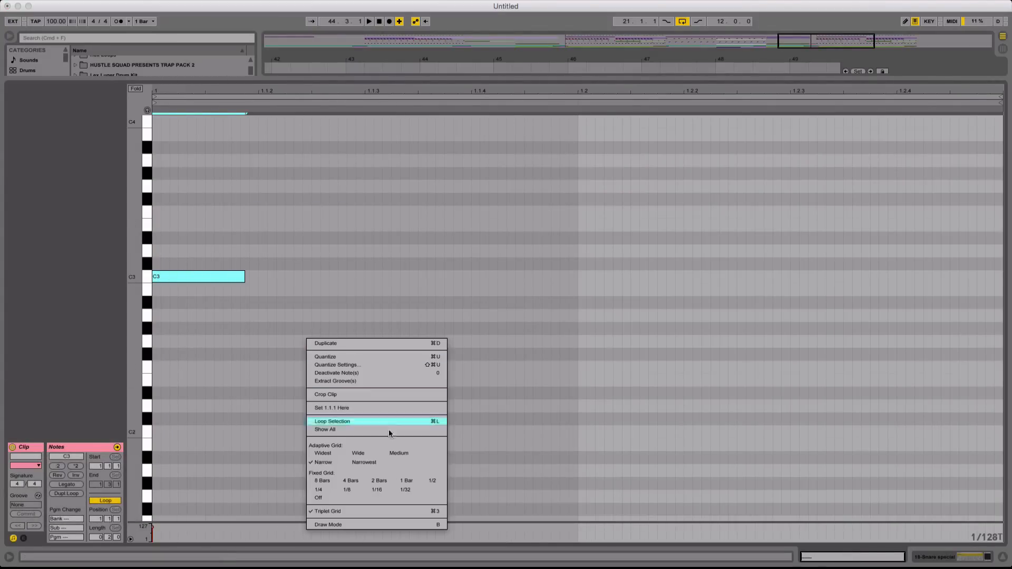
double_click(234, 279)
Place a 1/8-triplet C3 note at the snare clip's start, duplicate it five times to fill the clip, and play it
double_click(254, 275)
key("super+d")
key("super+d")
key("super+d")
key("super+d")
key("super+d")
key("super+space")
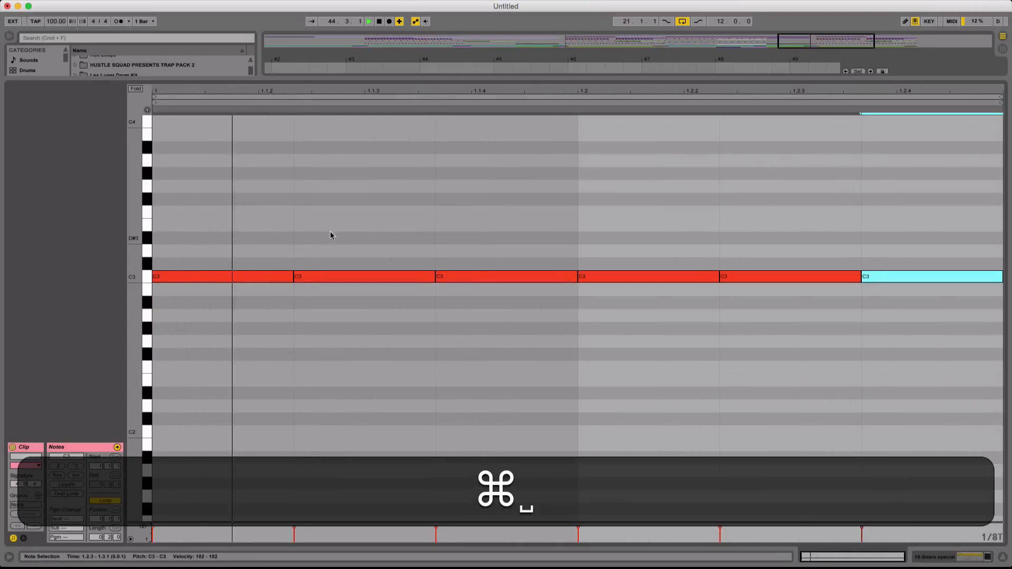
Draw a Pitch Bend envelope ramp in the snare clip from centre at 1.2 down to minimum at the clip's end, then close the clip editor
left_click(23, 538)
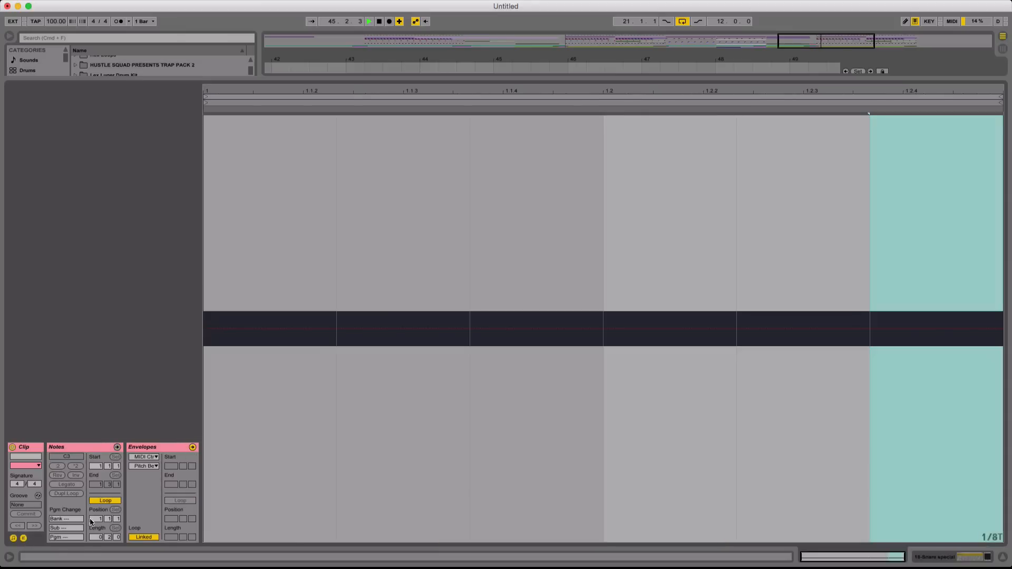
left_click_drag(604, 333, 940, 335)
key("shift+space")
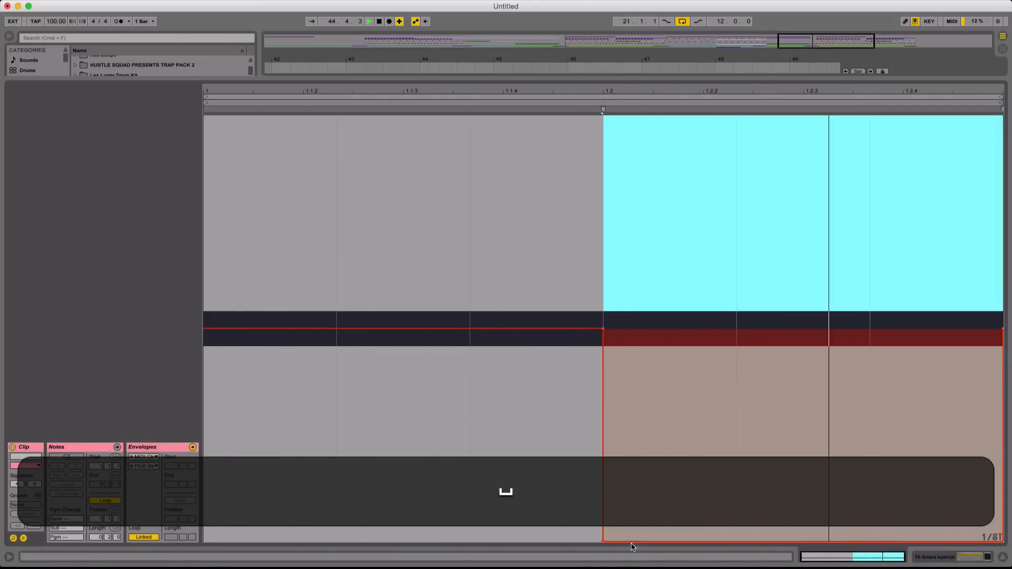
left_click(605, 543)
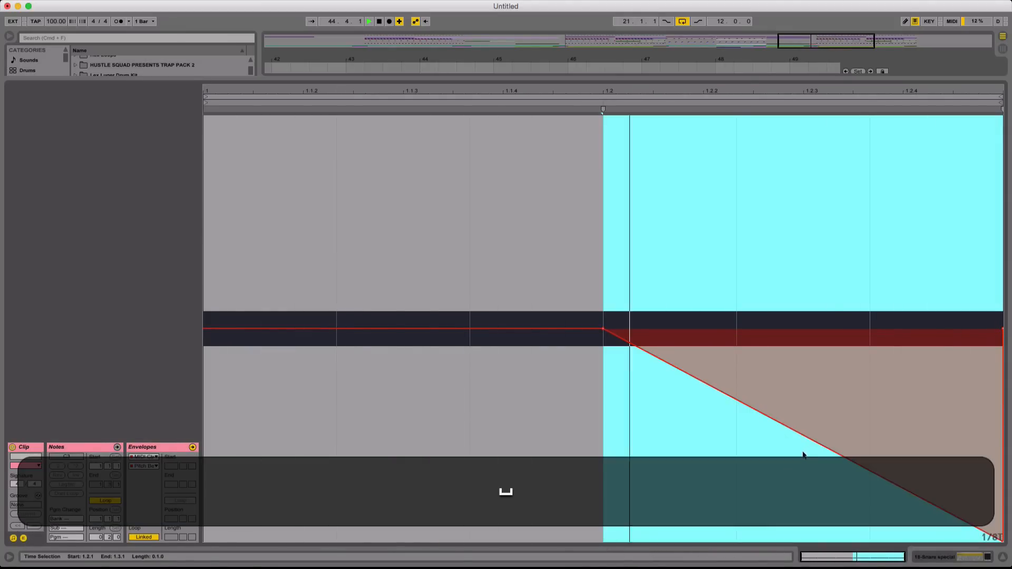
key("super+alt+l")
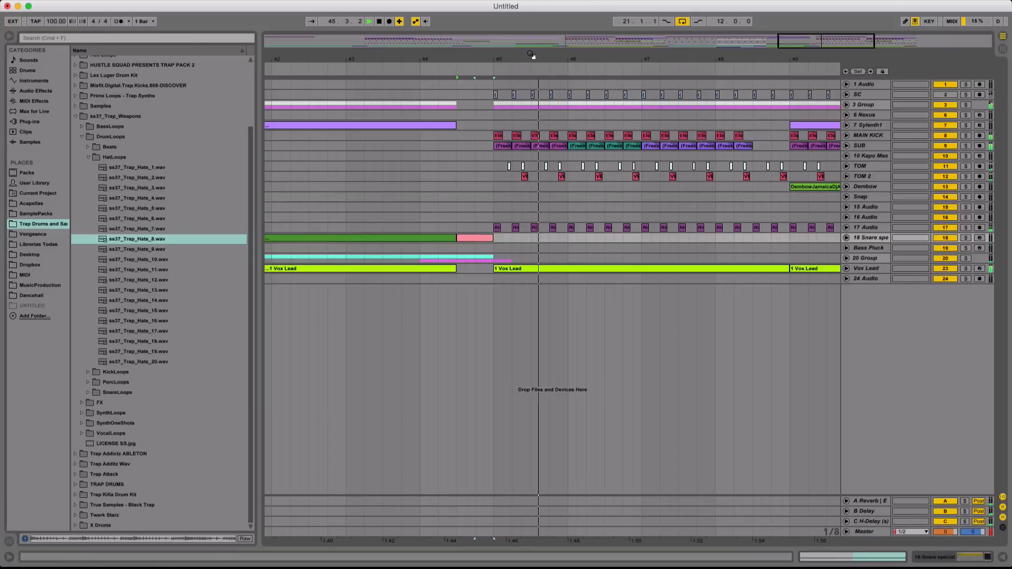
Copy the snare fill clip just before bar 45 and paste it just before the drop at bar 25
left_click_drag(531, 56, 632, 21)
left_click(620, 237)
key("super+c")
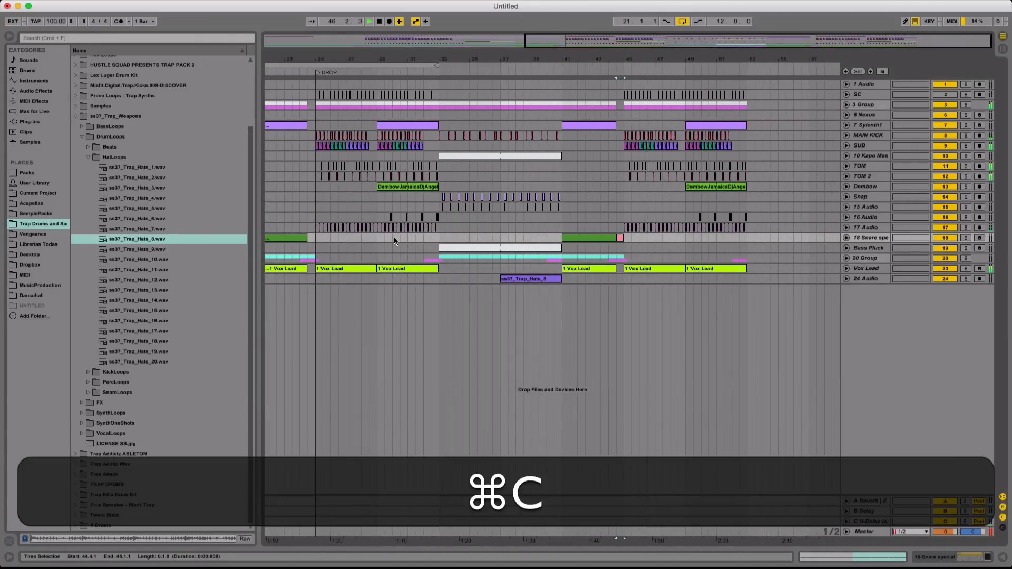
key("space")
left_click(309, 238)
key("super+v")
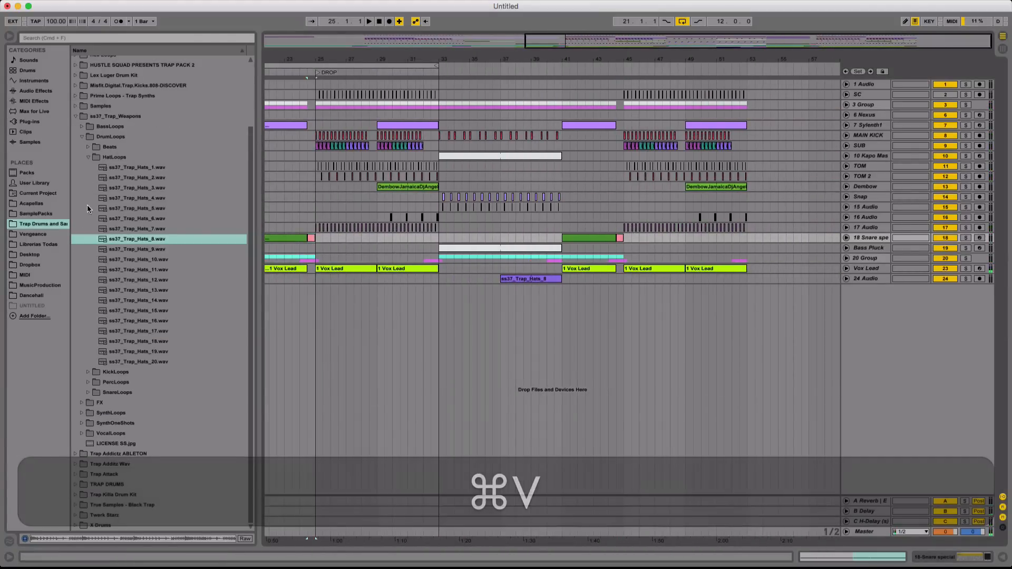
Open the VEC3 Crash folder inside VEC3 Cymbals in the Vengeance sample library
double_click(104, 157)
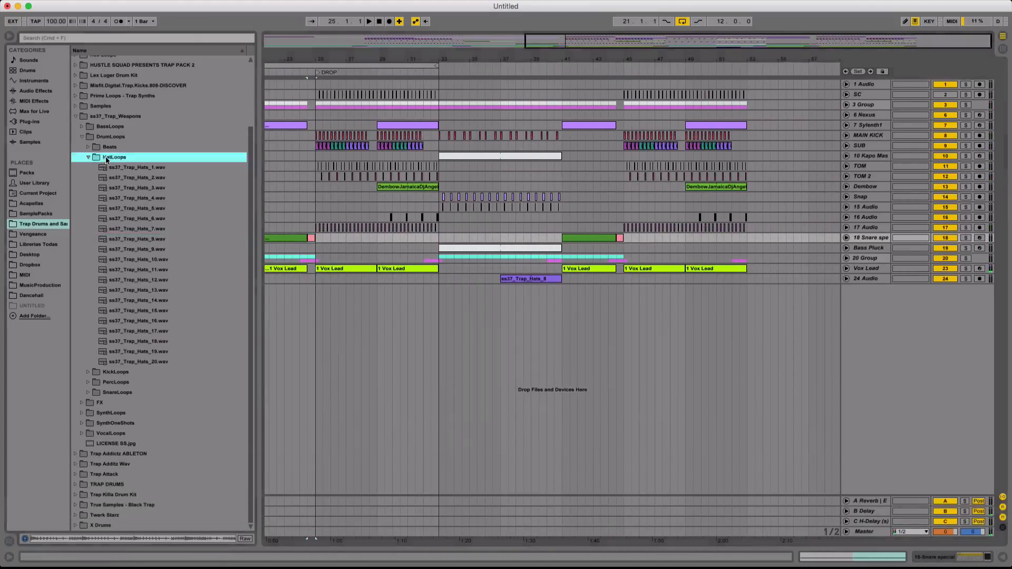
left_click(32, 214)
left_click(49, 231)
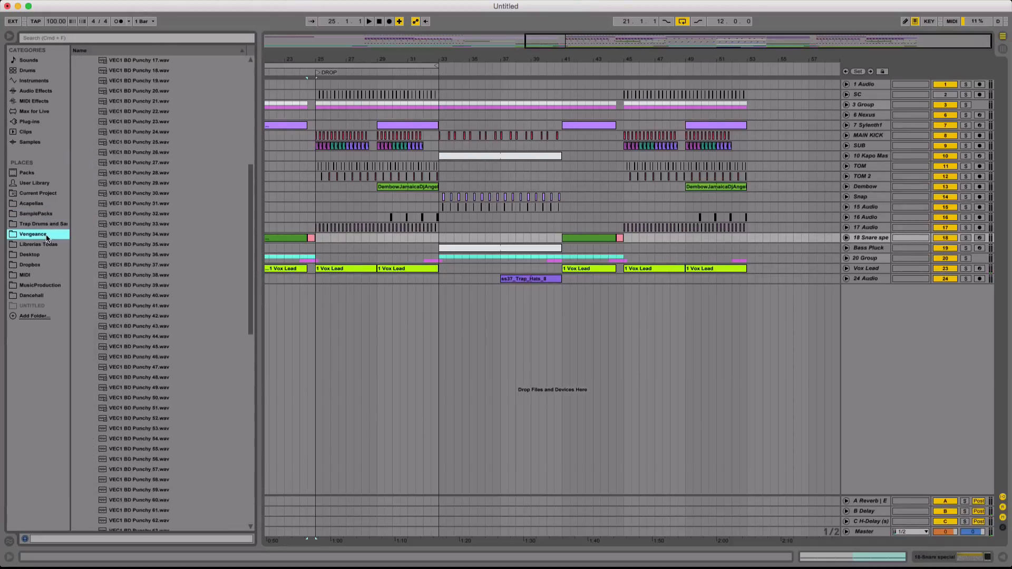
left_click(112, 132)
key("Right")
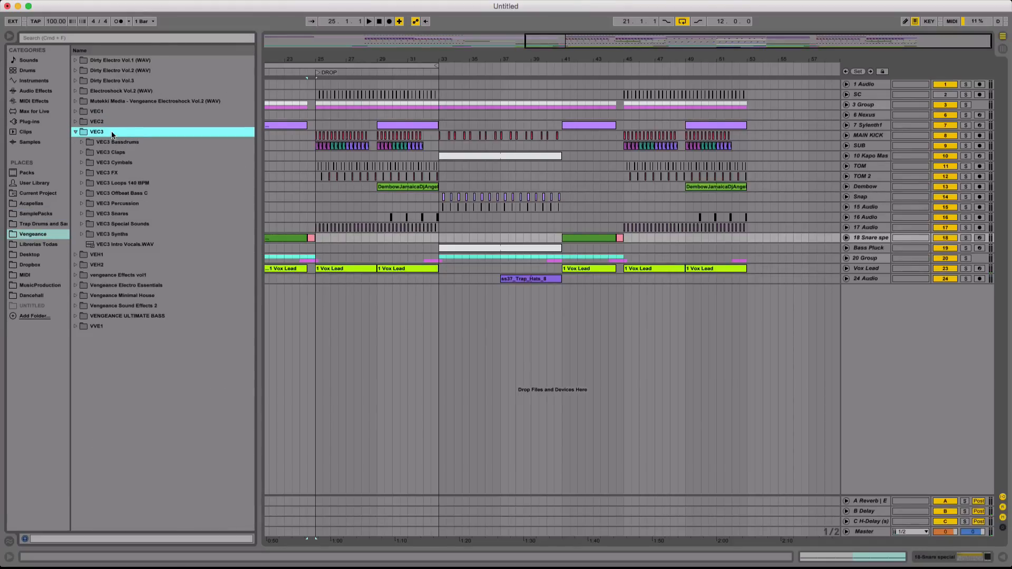
left_click(135, 164)
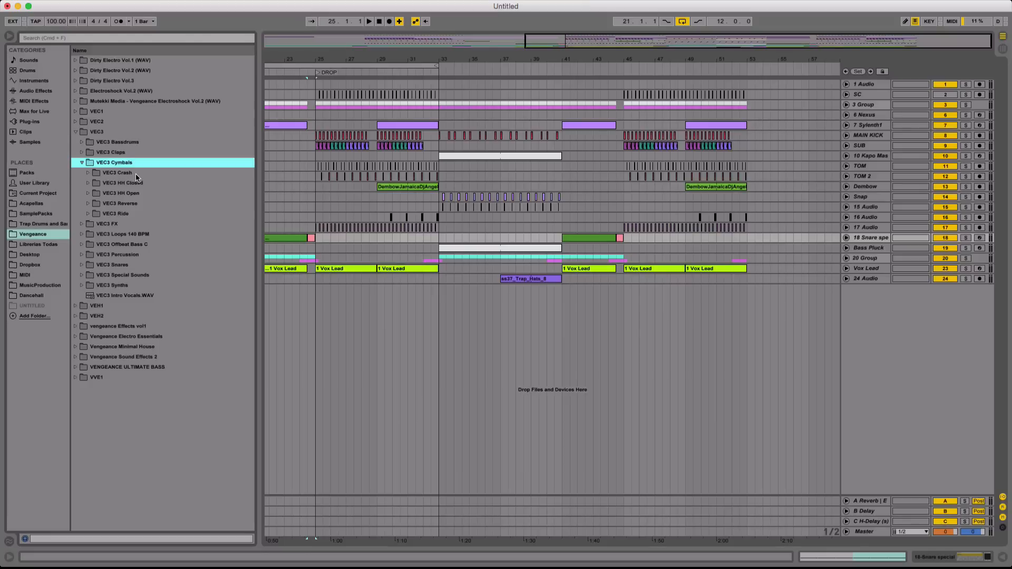
left_click(135, 172)
Audition several VEC3 crash cymbals and place the chosen one on a new audio track at bar 45
left_click(154, 275)
left_click(161, 359)
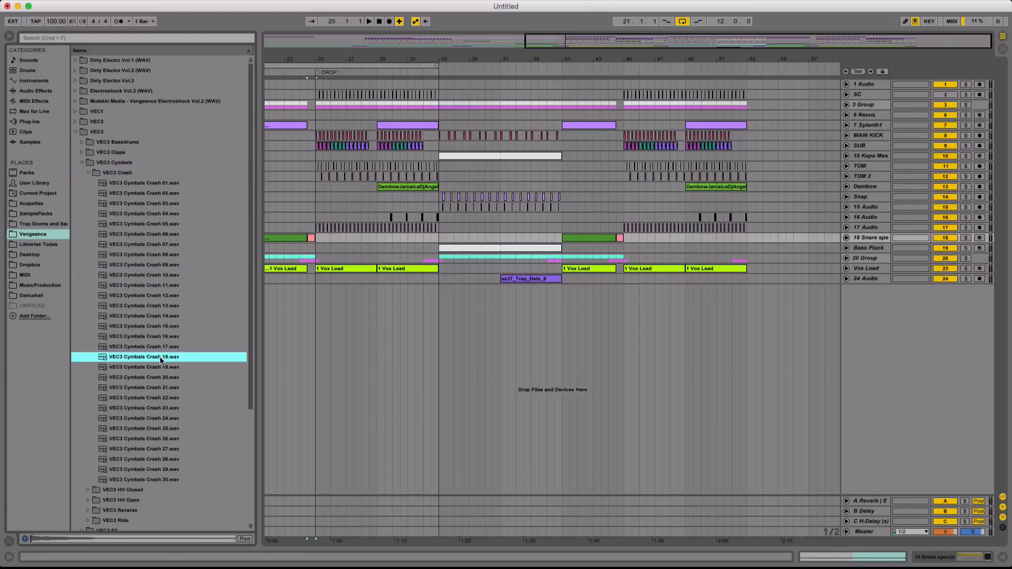
left_click(166, 412)
left_click(151, 398)
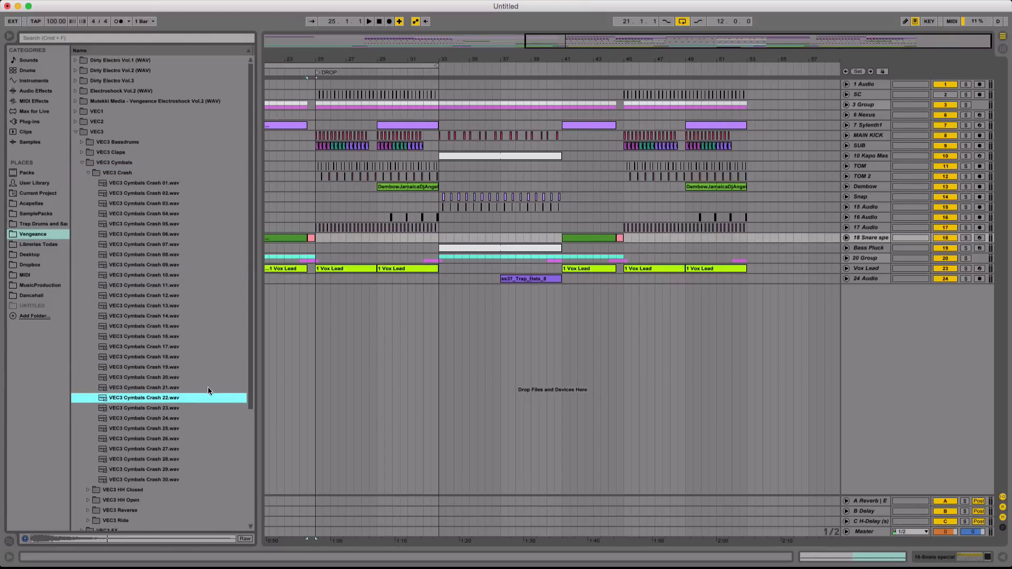
left_click_drag(207, 390, 633, 289)
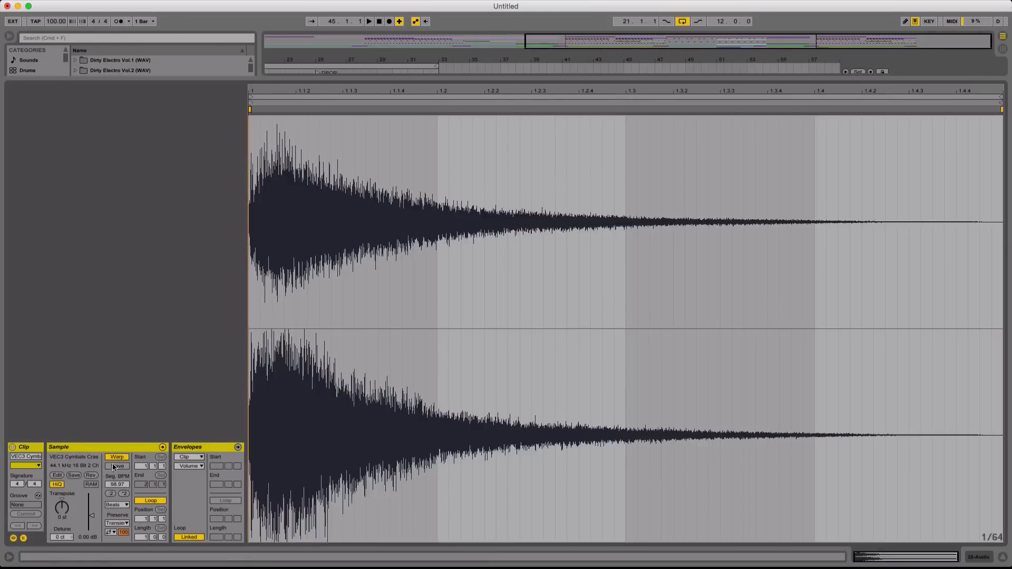
Turn off warping for the crash clip and paste copies of it at bars 25, 33 and 53
left_click(117, 458)
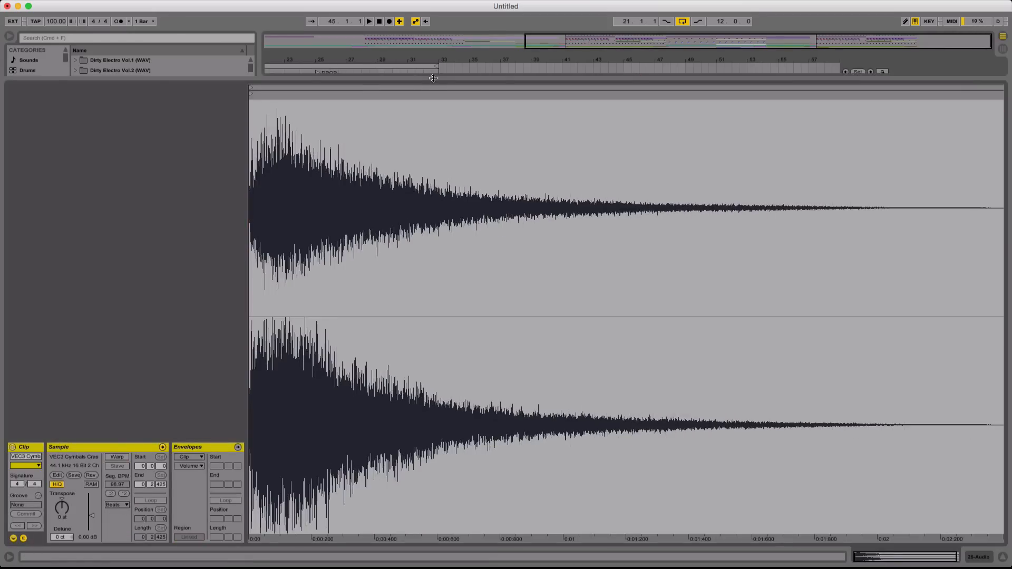
key("super+alt+l")
key("super+c")
left_click(314, 297)
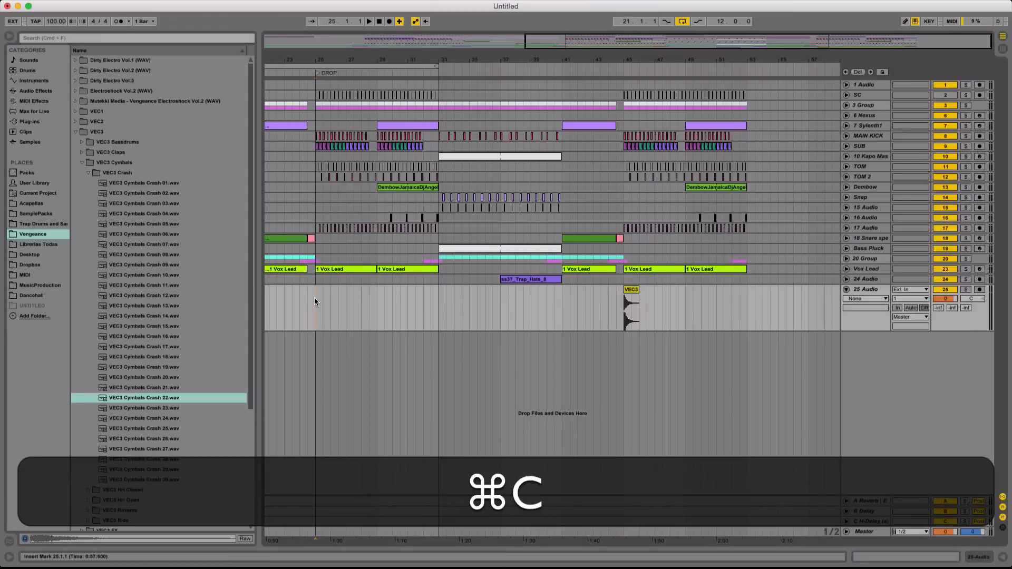
key("super+v")
left_click(438, 303)
key("super+v")
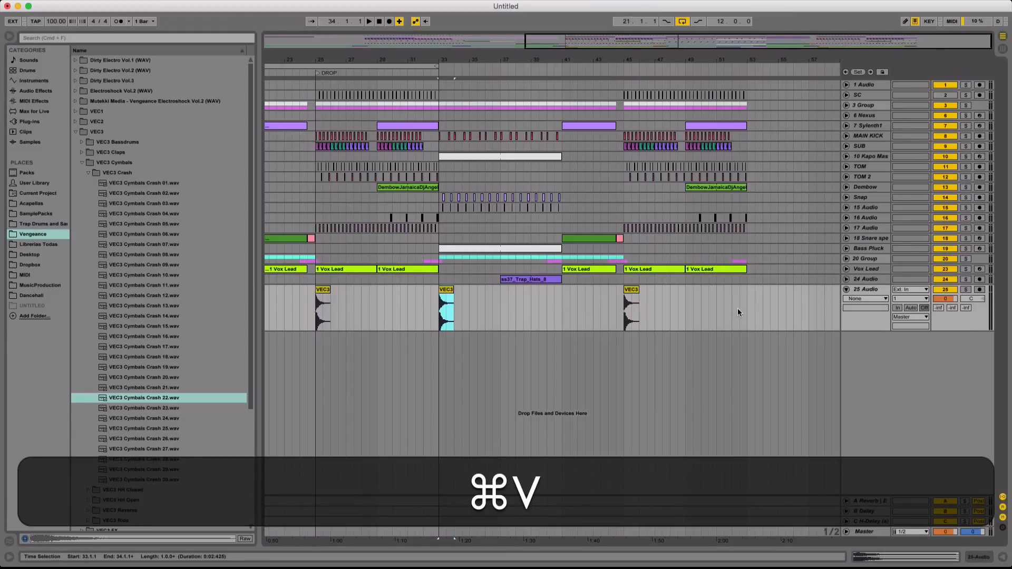
left_click(748, 300)
key("super+v")
Play the transition into bar 45 and lower the crash track's volume to suit the mix
left_click(617, 303)
key("space")
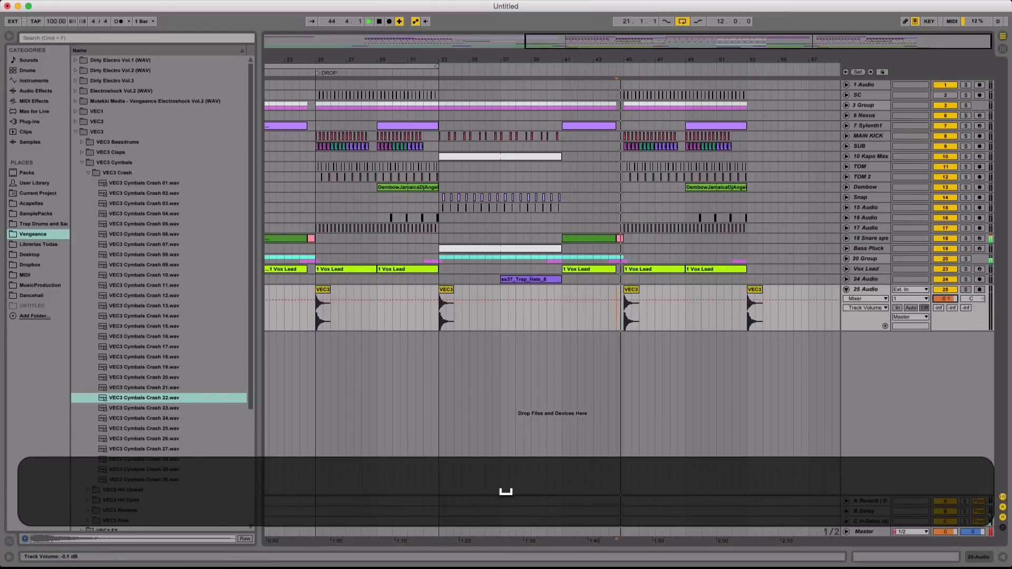
left_click_drag(939, 308, 946, 306)
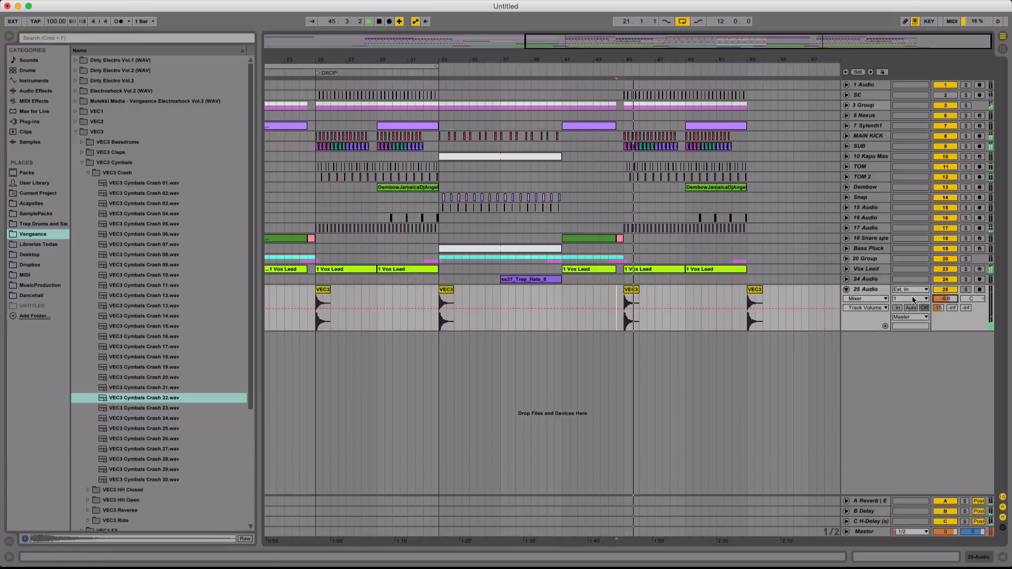
Add EQ Eight to the crash track with a low cut at about 748 Hz, then fold the track
double_click(866, 289)
left_click(36, 91)
double_click(98, 162)
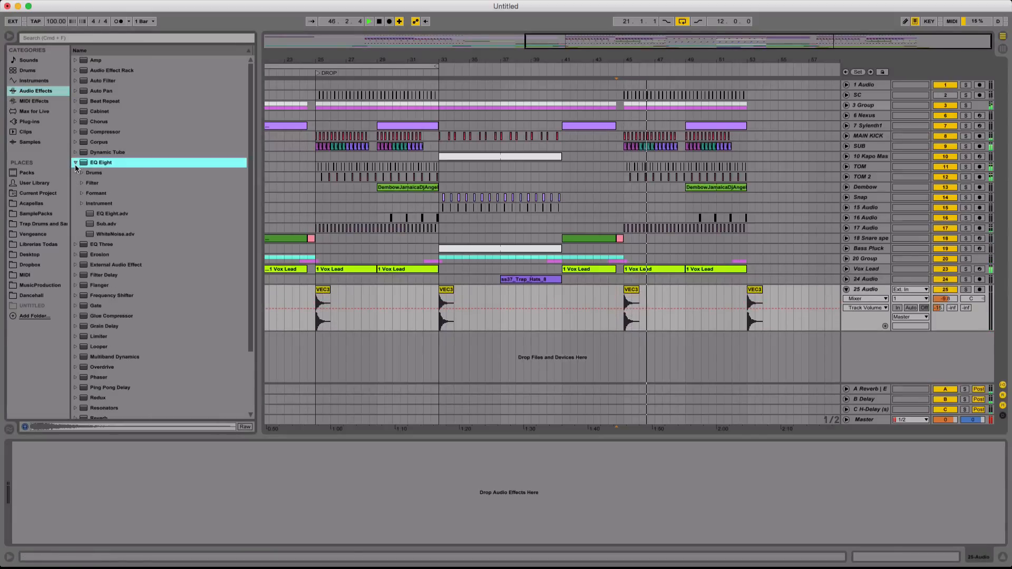
left_click_drag(41, 495, 106, 494)
key("space")
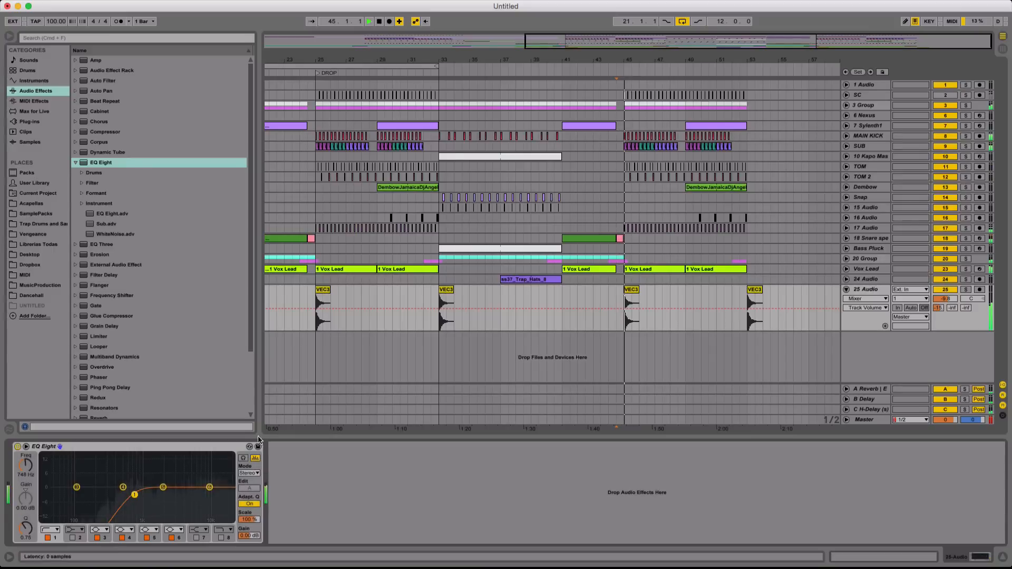
left_click_drag(264, 436, 268, 474)
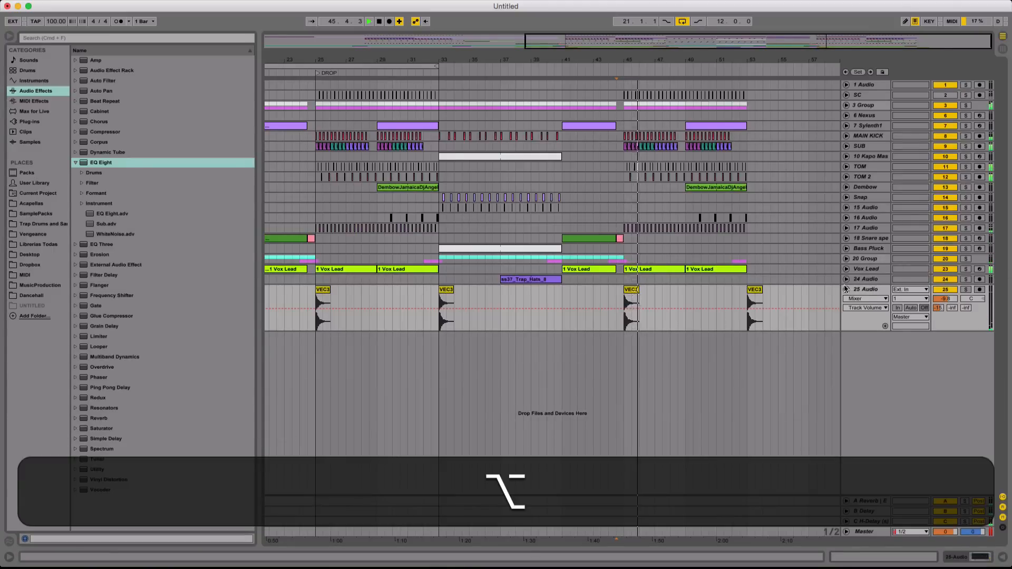
left_click(846, 290, "alt")
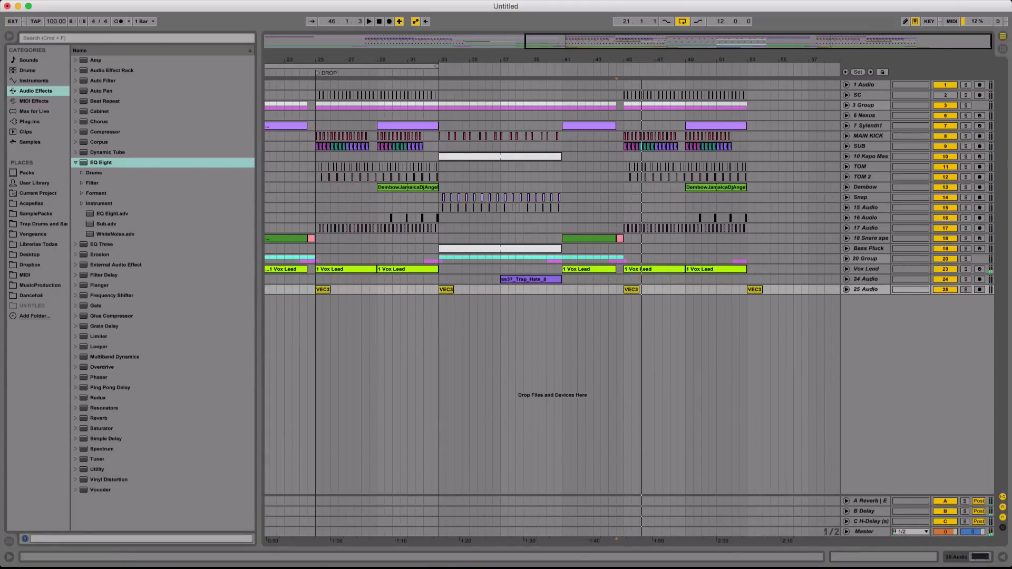
left_click_drag(399, 44, 401, 50)
key("space")
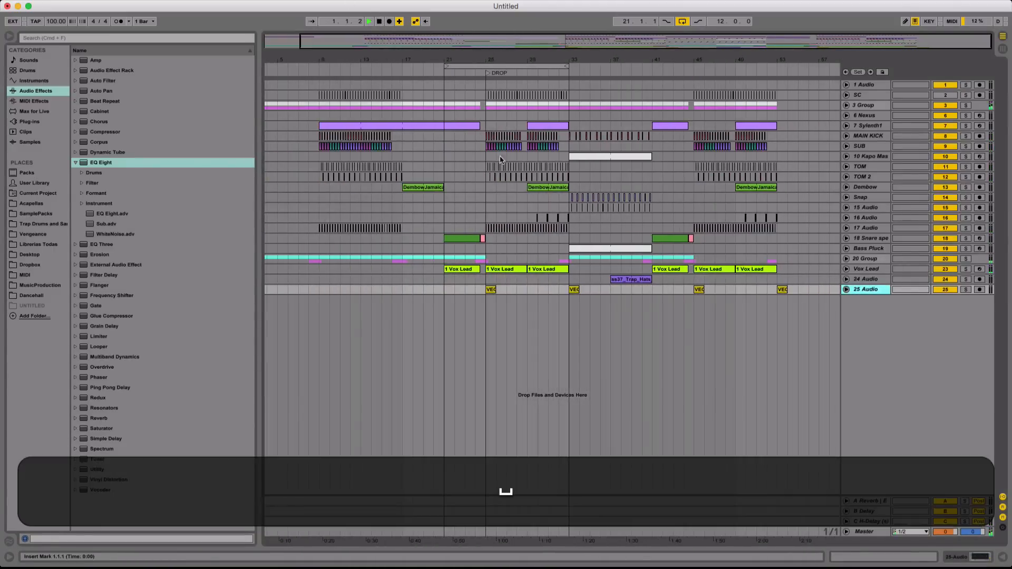
left_click_drag(520, 60, 520, 61)
key("space")
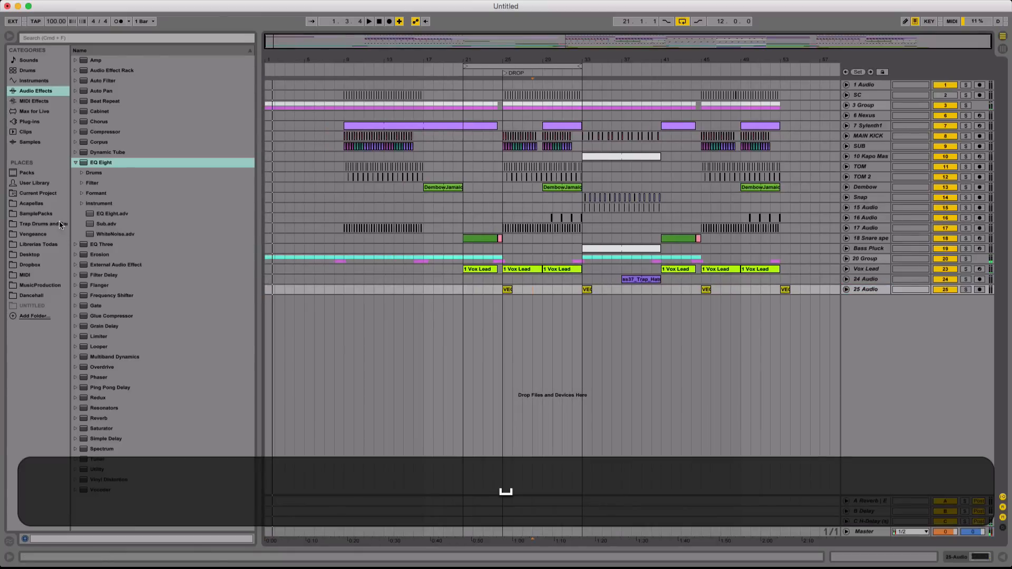
left_click(56, 215)
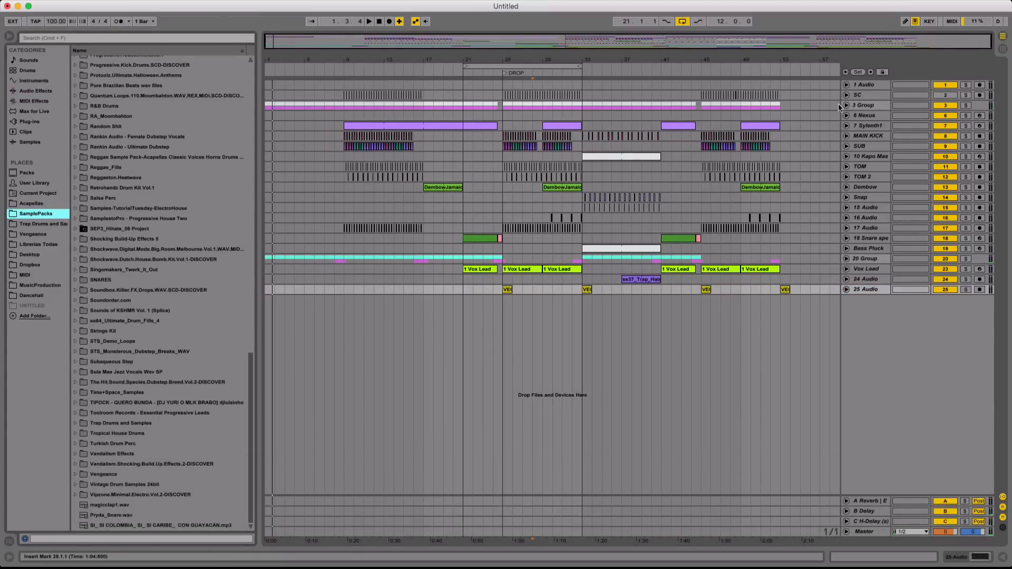
Unfold 3 Group with its Sylenth1 tracks, raise the group's volume to -4.2 dB and play the arrangement from the start
left_click(846, 105)
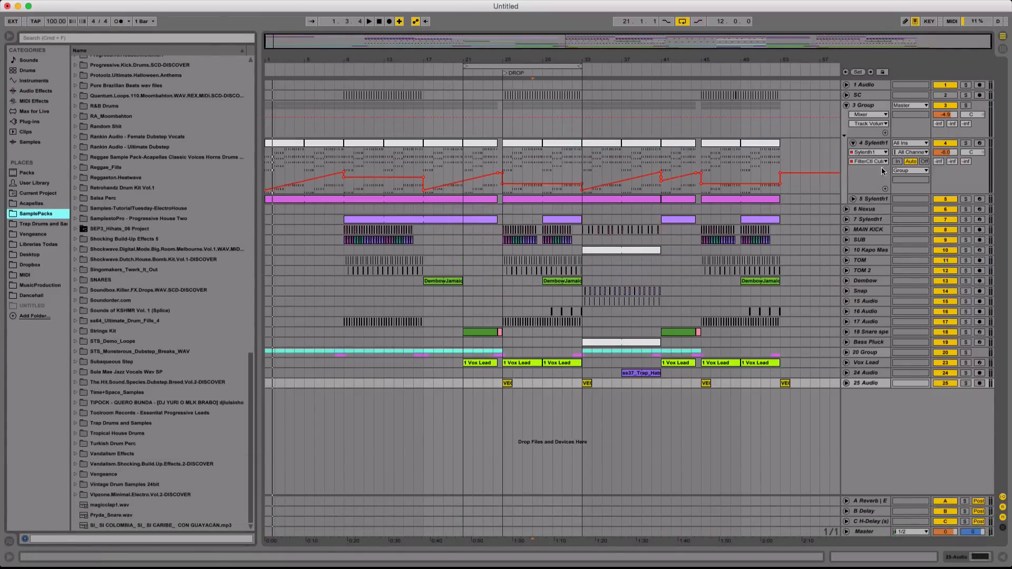
left_click(853, 199)
left_click_drag(944, 115, 944, 111)
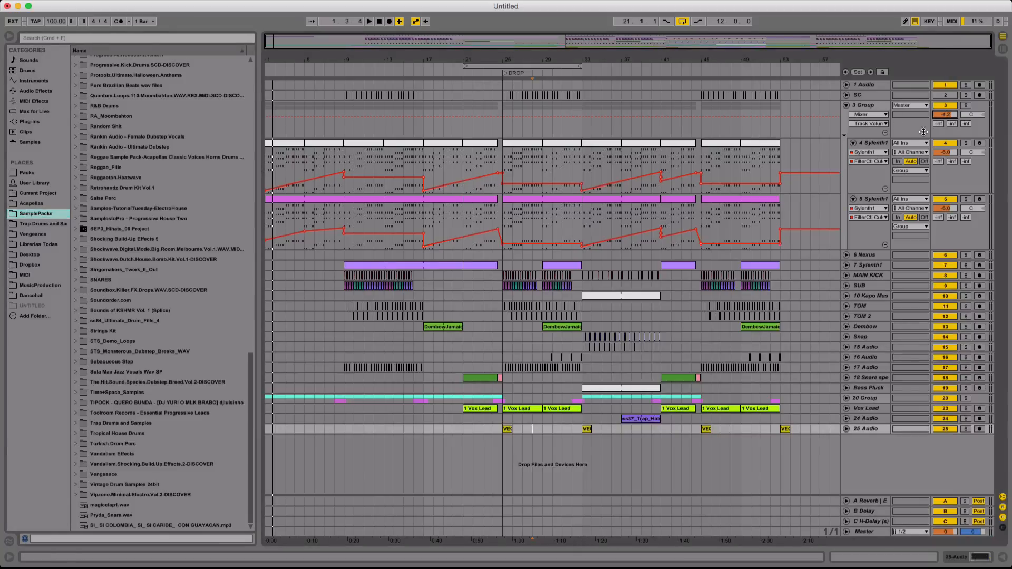
left_click(271, 153)
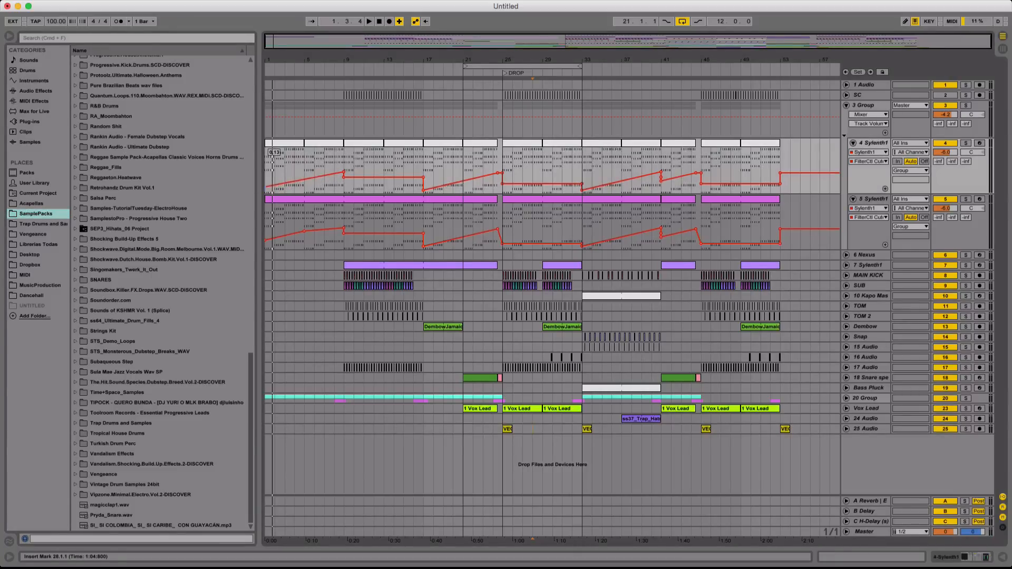
left_click(373, 24)
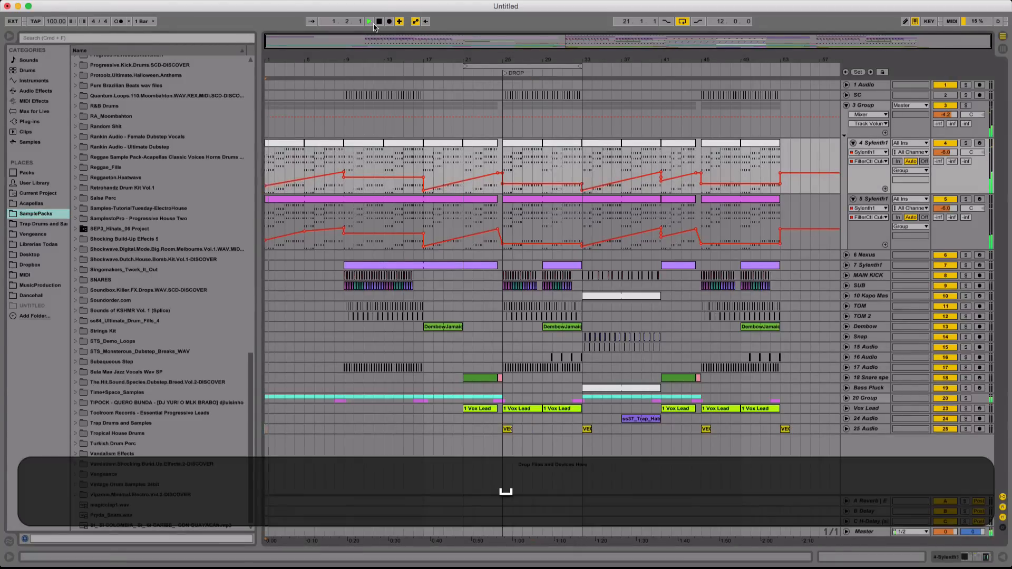
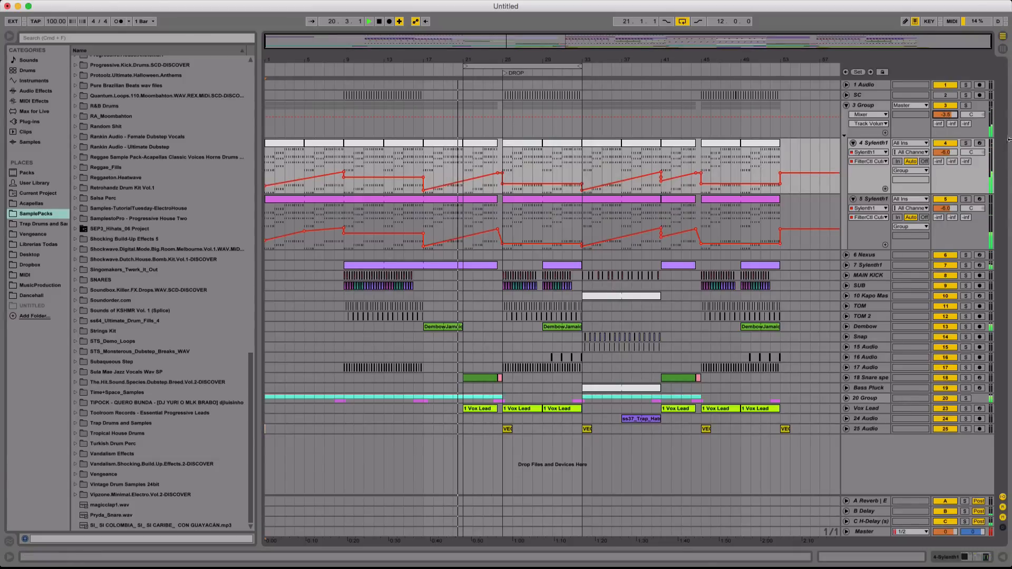
Unfold 20 Group and copy the Kapo Massive sub clip from bar 33 to bar 17
left_click(847, 398)
scroll(769, 439, "down", 3)
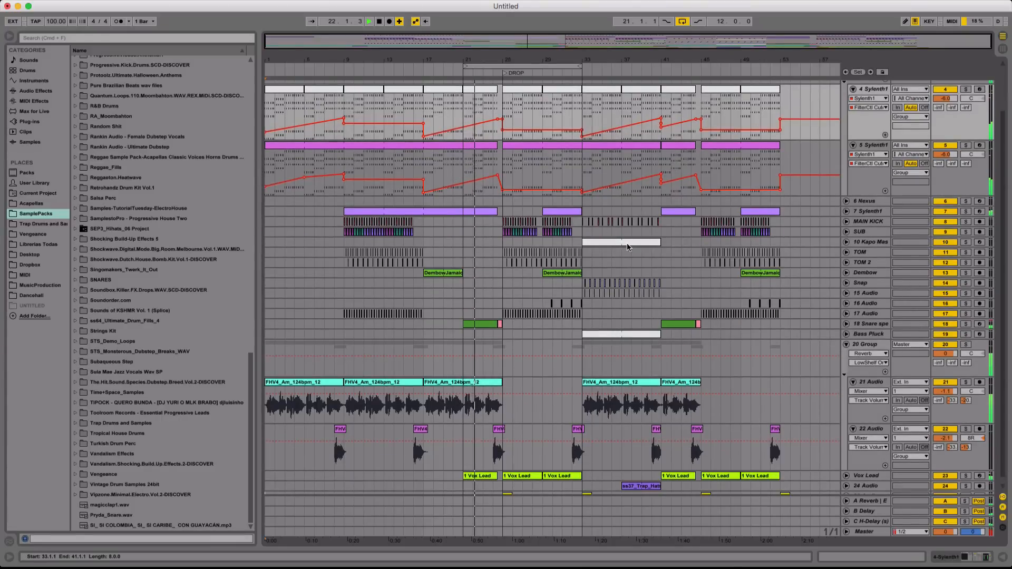
left_click(422, 243)
key("super+c")
key("super+v")
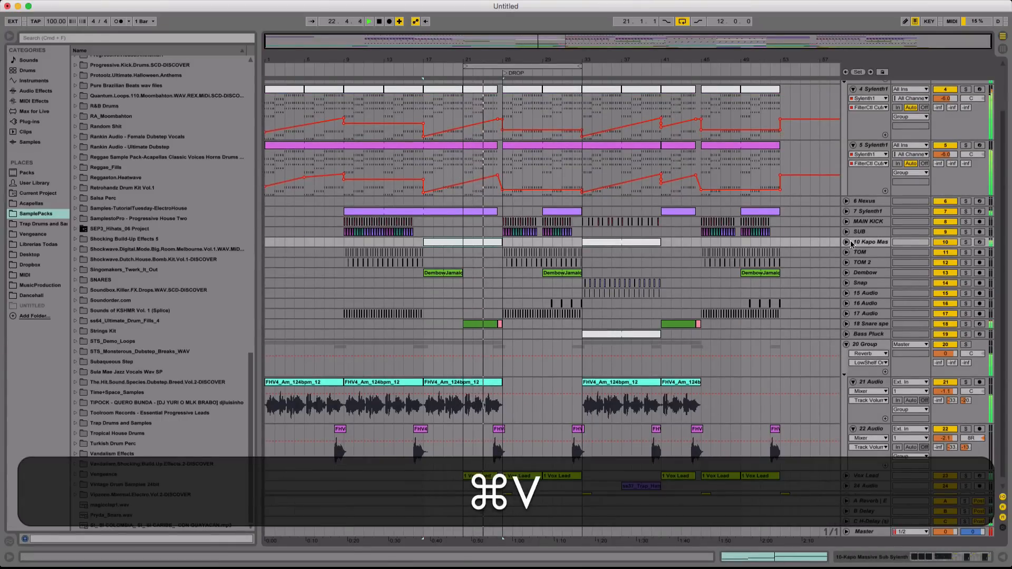
Shorten the copied Kapo Massive sub clip to end at 24.3.1, in line with the synth clips before the drop
left_click_drag(503, 59, 506, 116)
left_click(271, 269)
key("space")
key("space")
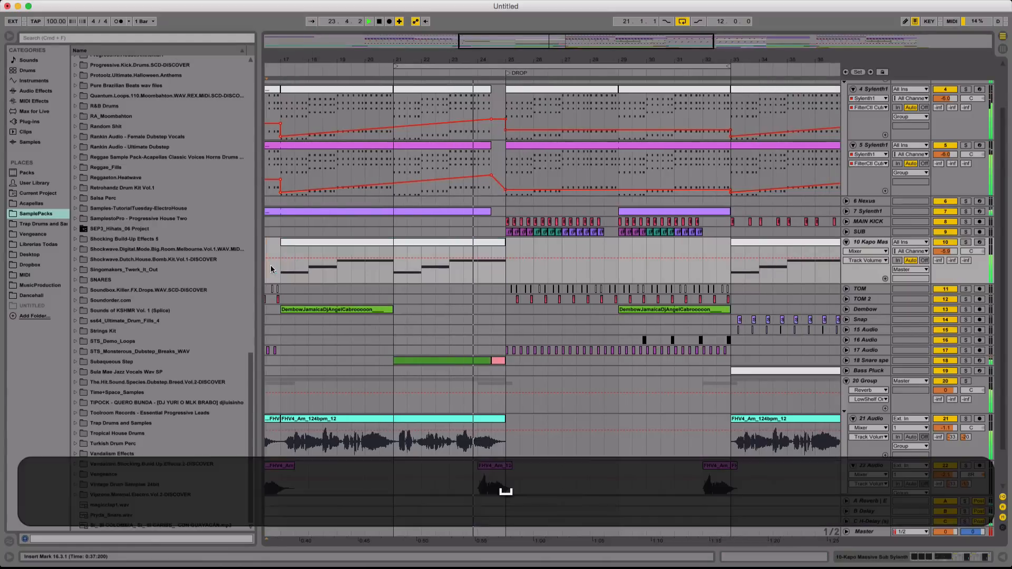
left_click(504, 243)
left_click_drag(505, 243, 491, 243)
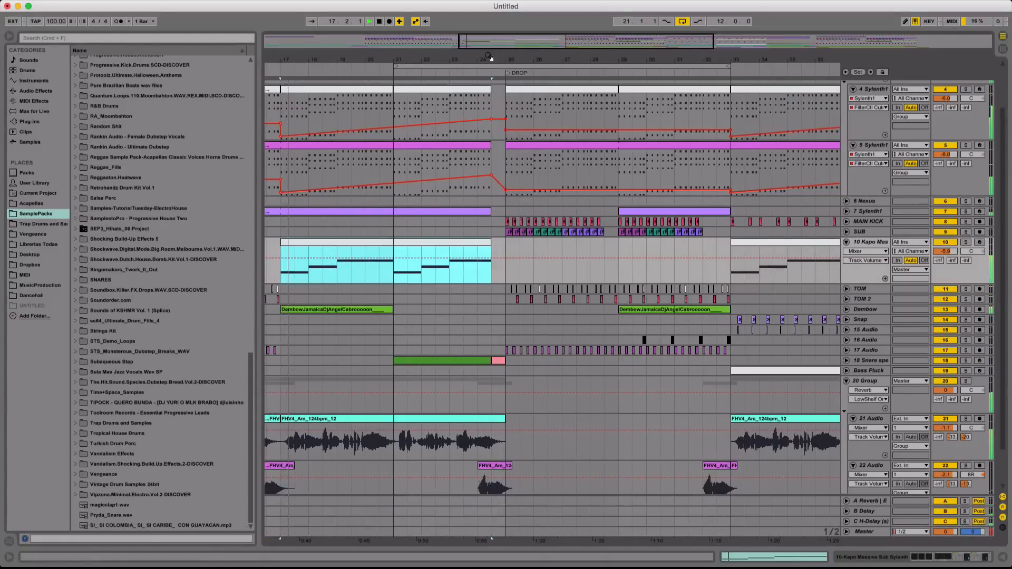
Automate the Kapo Massive track's EQ Eight filter 1 frequency to curve upward from bar 21, resetting at the bar 25 drop
left_click_drag(493, 60, 529, 40)
left_click(865, 245)
double_click(866, 245)
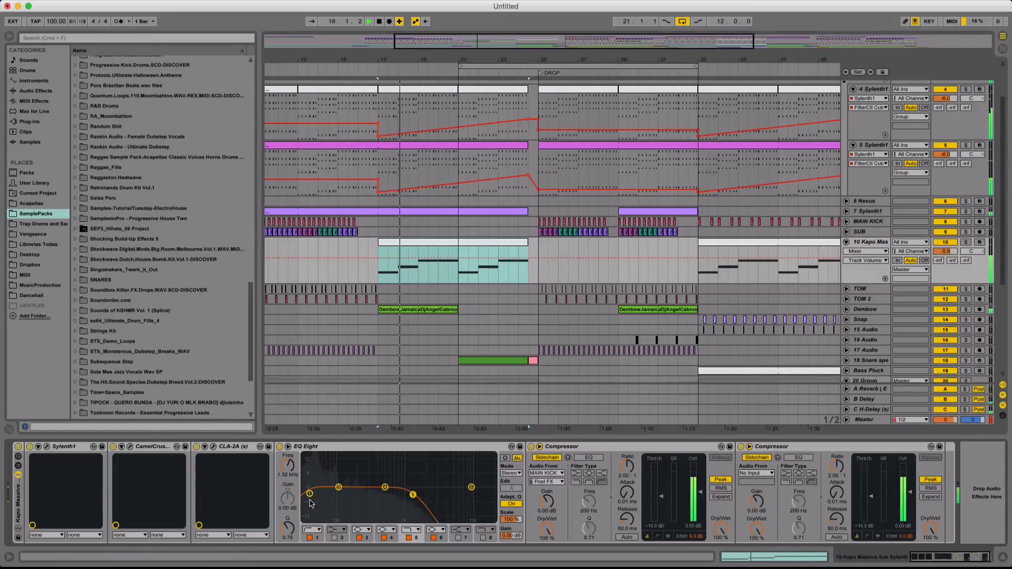
left_click(289, 473)
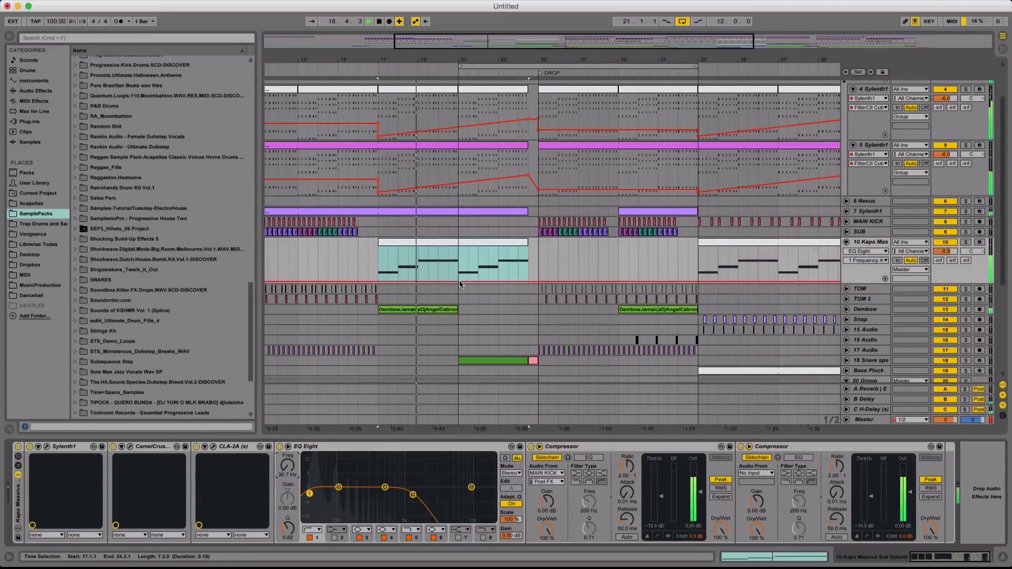
left_click_drag(459, 279, 534, 259)
left_click(458, 266)
left_click_drag(530, 438, 529, 490)
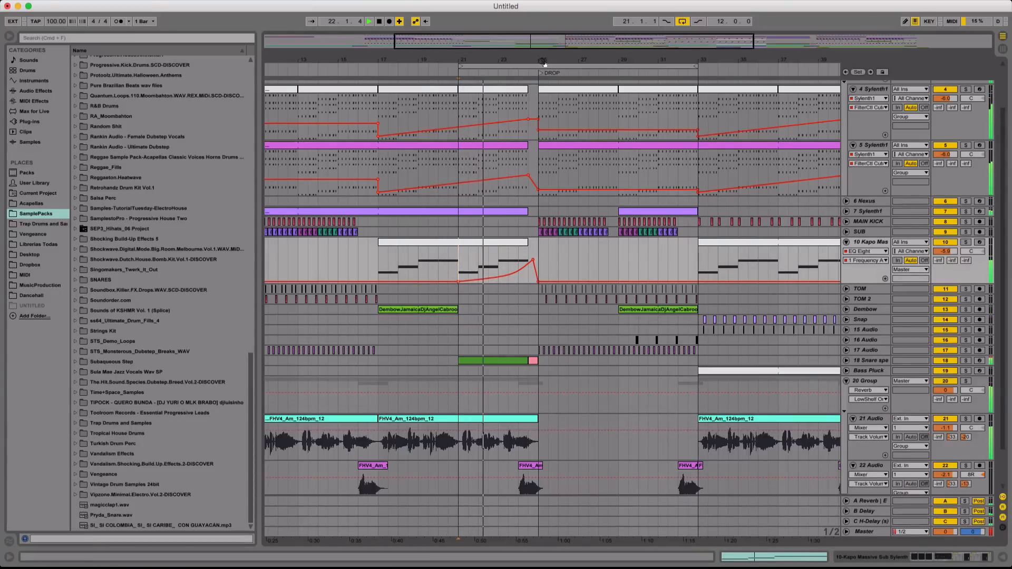
Turn off arrangement looping and solo the vocal track 21 Audio
left_click_drag(542, 62, 524, 58)
left_click(685, 22)
scroll(540, 289, "down", 3)
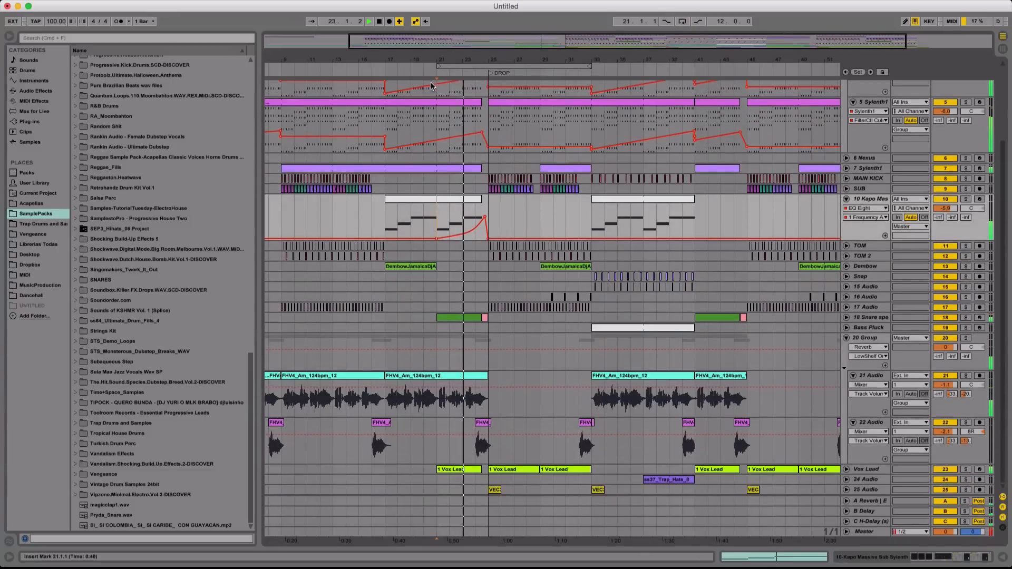
left_click_drag(385, 58, 386, 61)
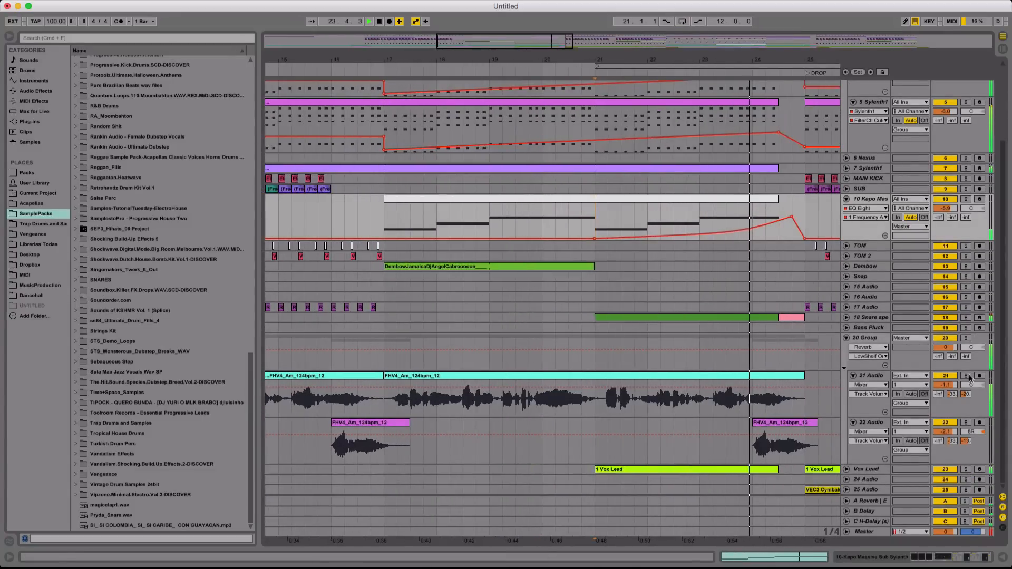
left_click(965, 375)
Listen repeatedly to the soloed vocal's opening phrase at bar 17 to locate a slice for repeating
key("space")
left_click(396, 407)
left_click(382, 406)
key("space")
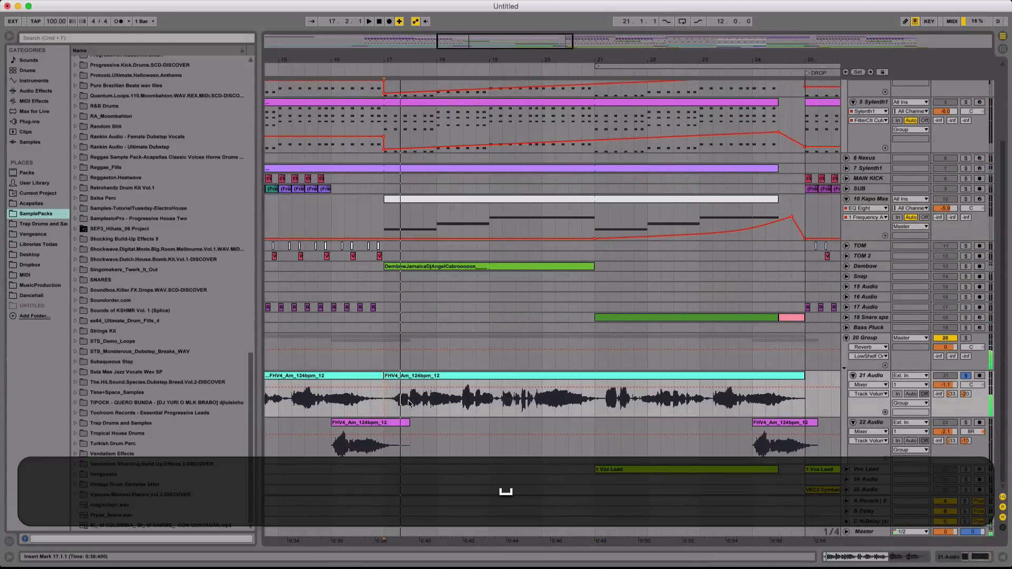
key("space")
left_click(397, 405)
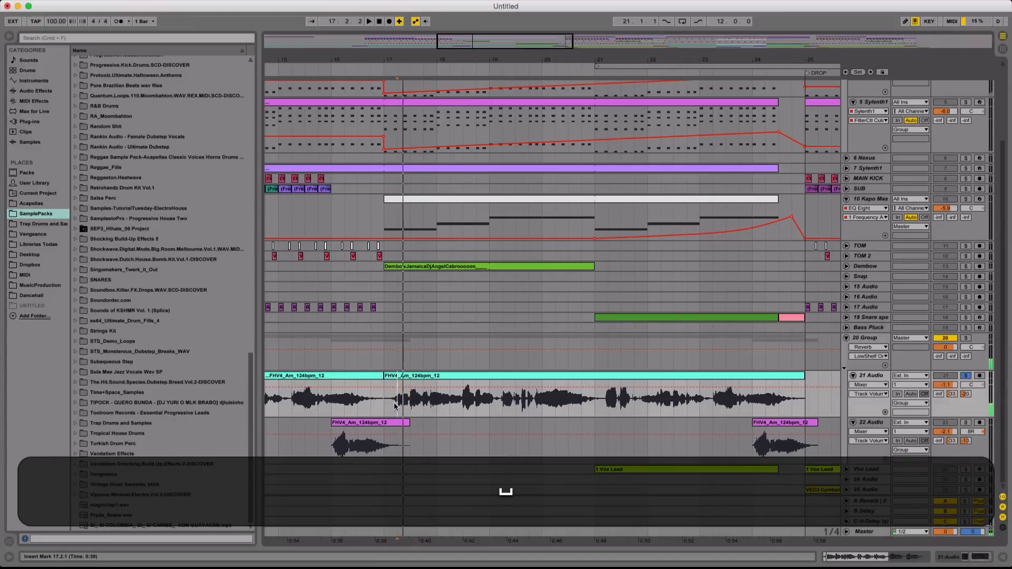
key("space")
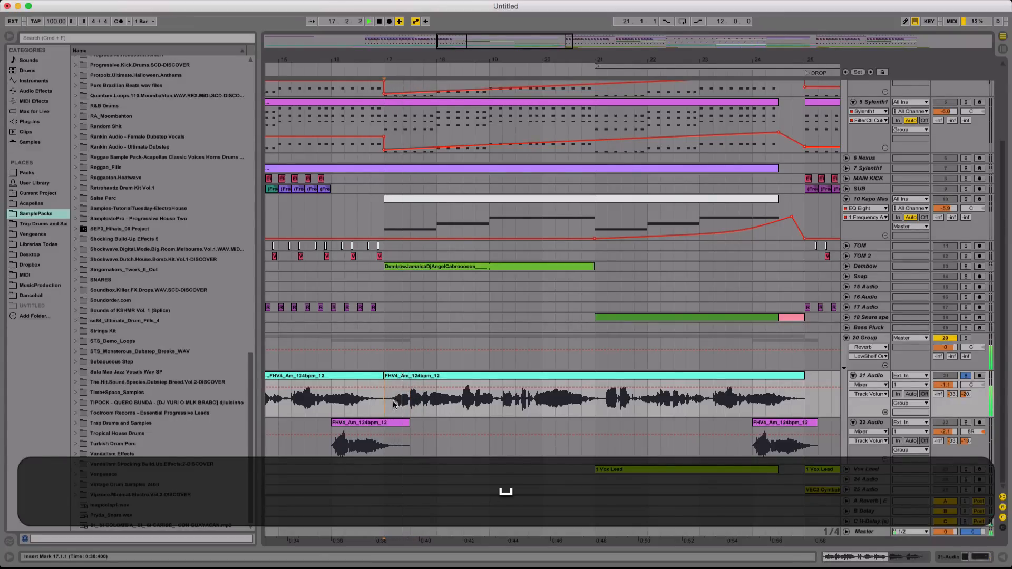
Try duplicating the one-beat vocal slice from 17.2.1 to 17.3.1 on 21 Audio, play it back and undo the duplication
left_click_drag(399, 405, 411, 405)
key("super+d")
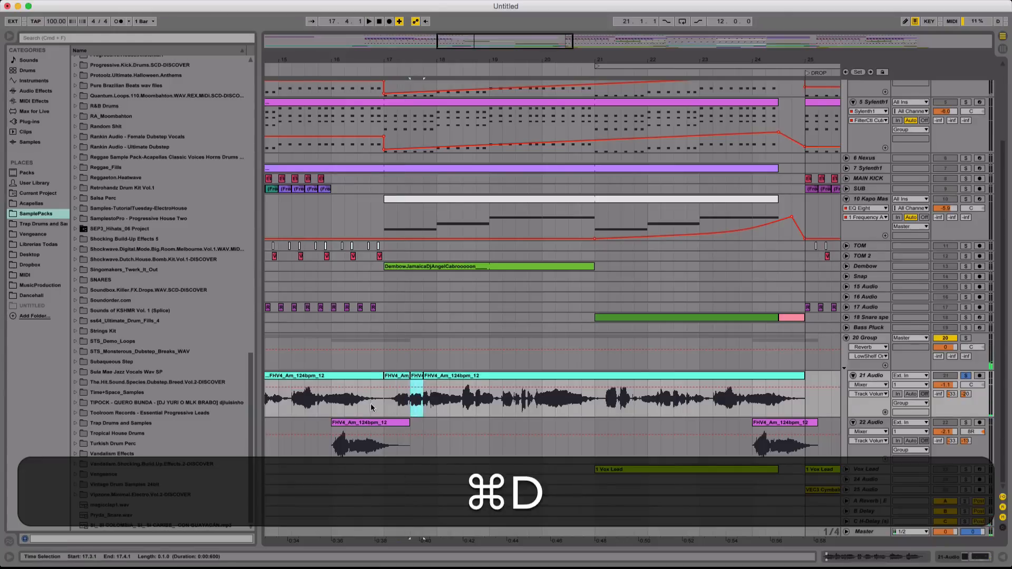
left_click(384, 406)
key("space")
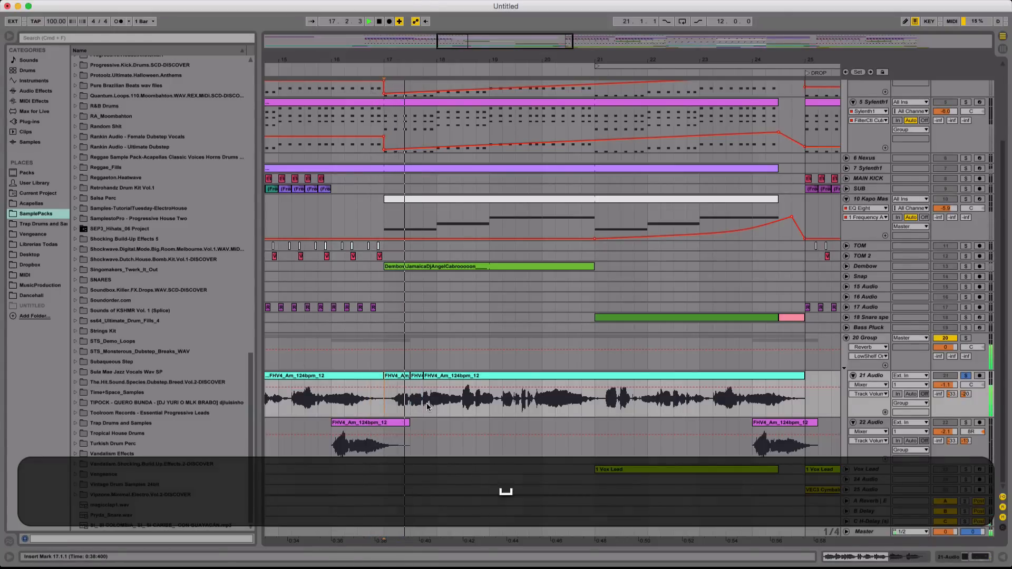
key("super+z")
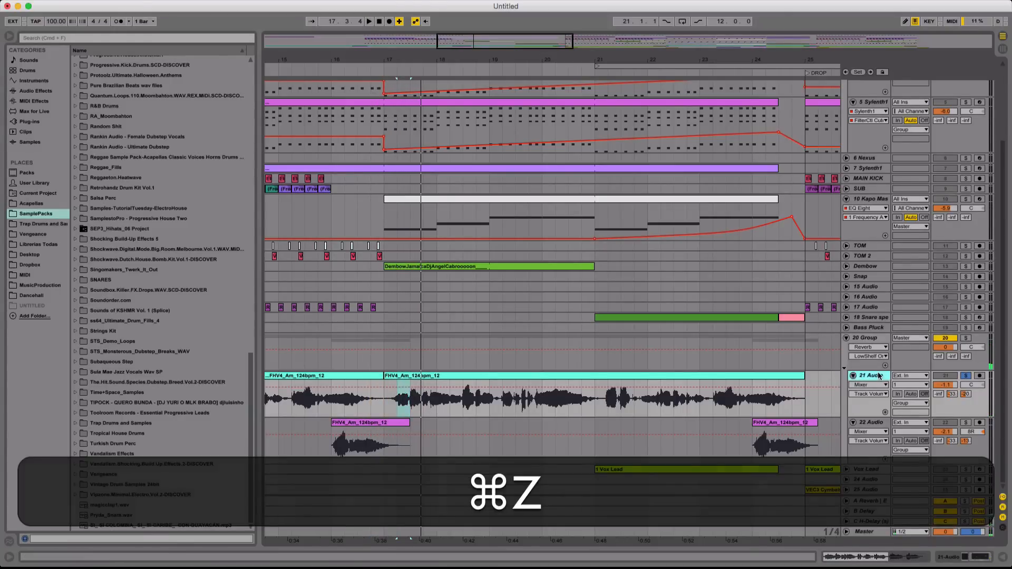
Add the Sugar Bytes Effectrix plug-in to vocal track 21 Audio after its EQ Eight
double_click(879, 376)
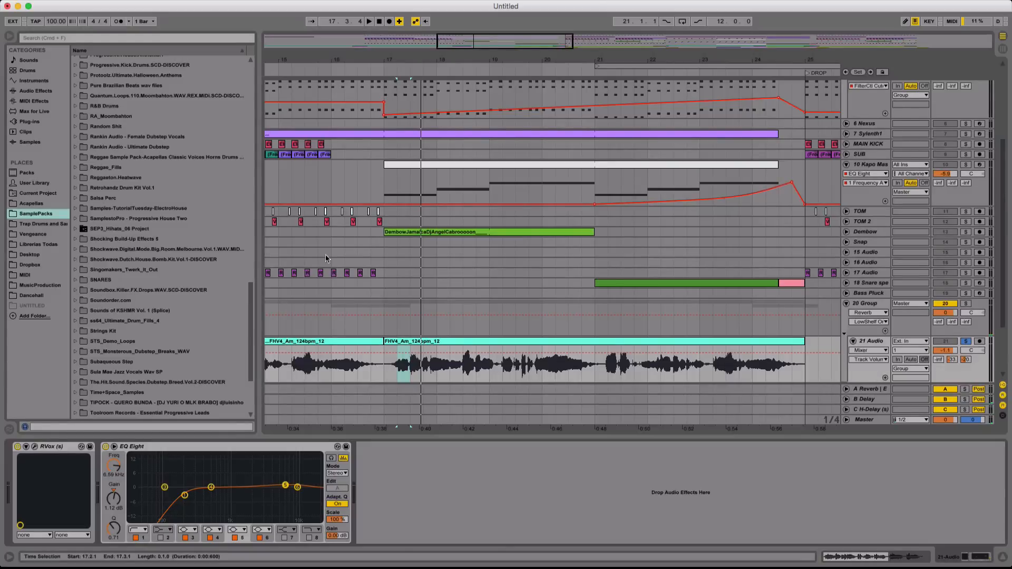
left_click(38, 93)
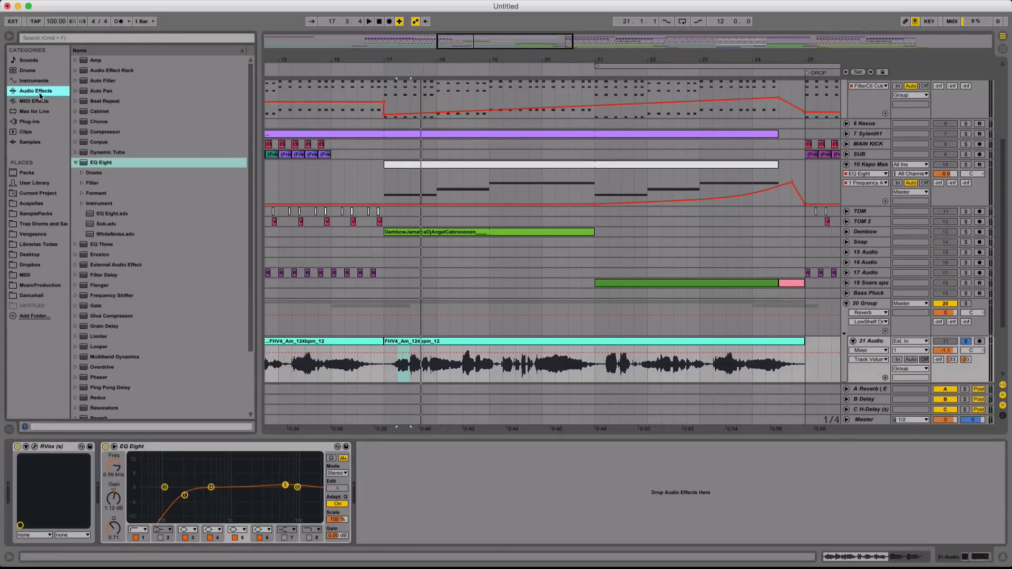
left_click(36, 82)
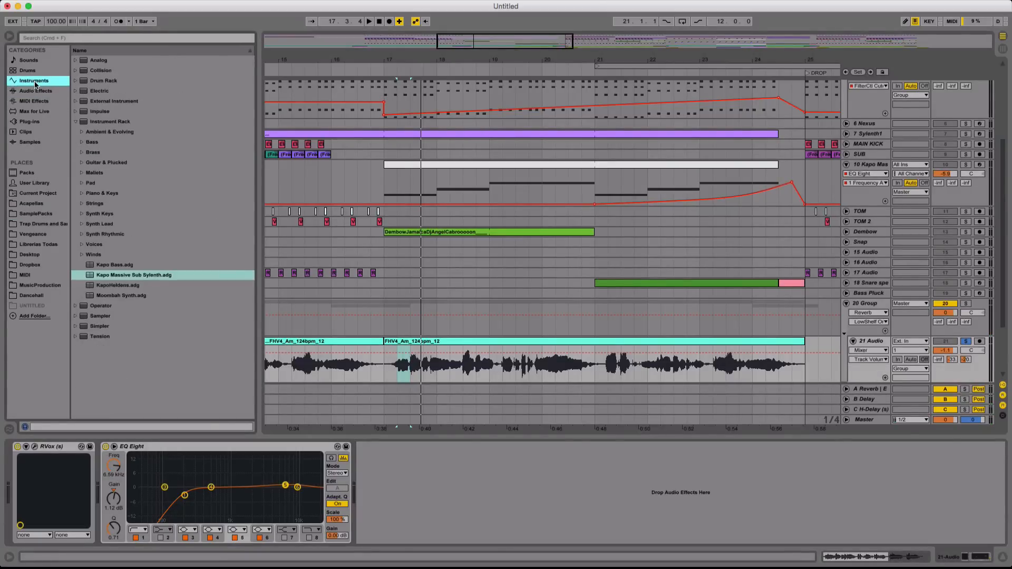
left_click(83, 122)
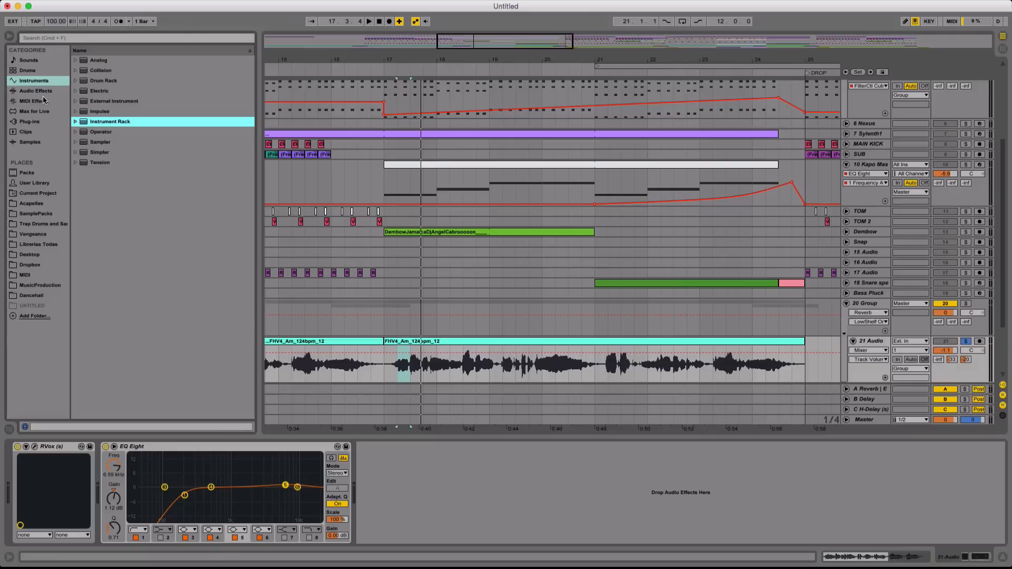
left_click(33, 129)
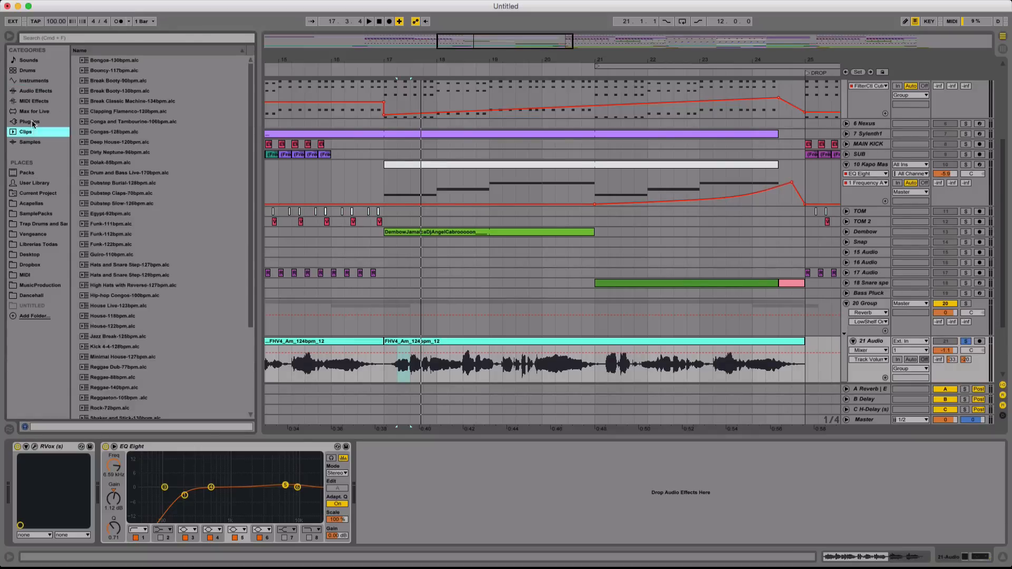
left_click(31, 121)
left_click(77, 369)
left_click(81, 377)
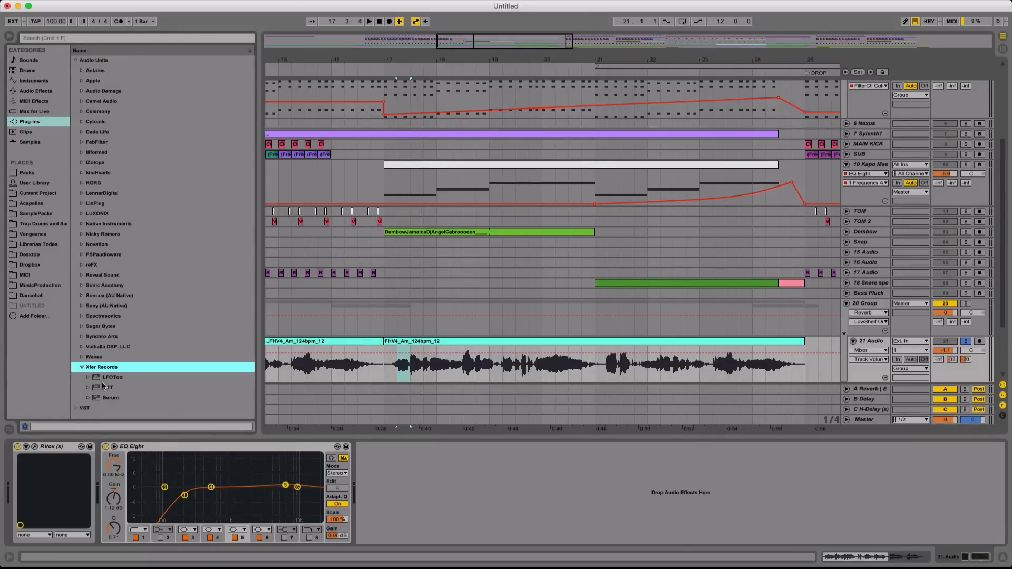
left_click(82, 358)
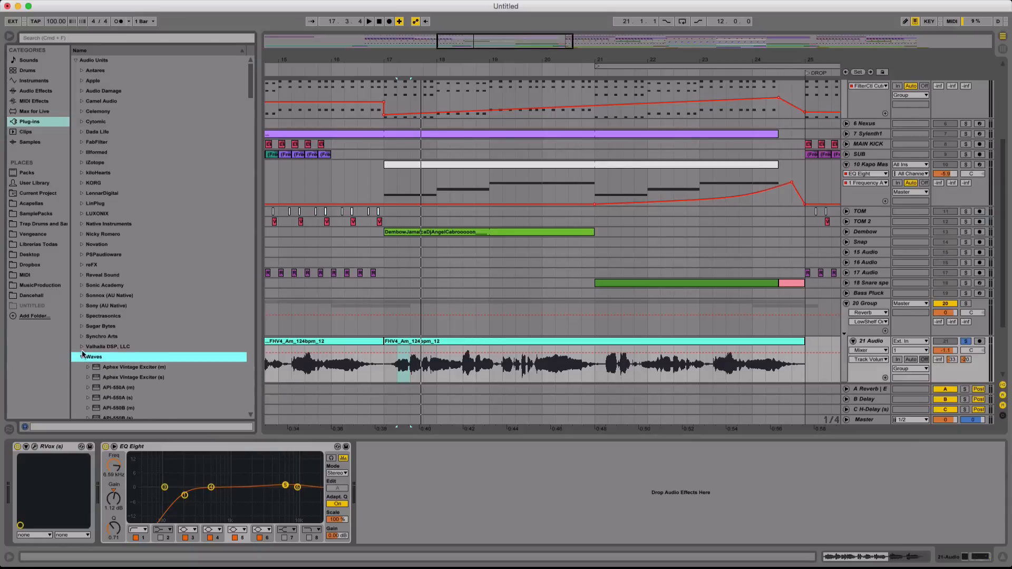
left_click(82, 326)
key("Down")
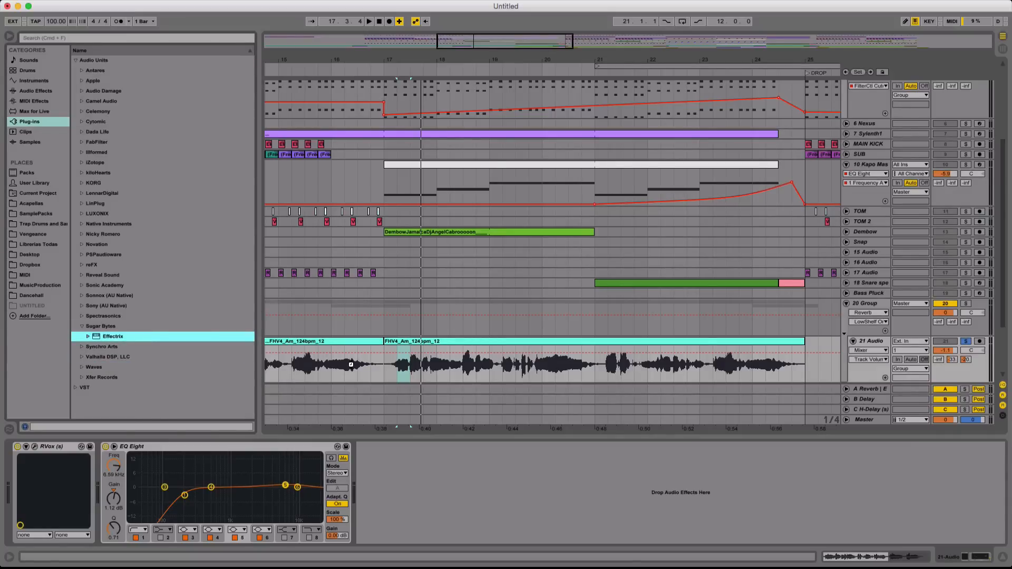
left_click_drag(519, 340, 520, 339)
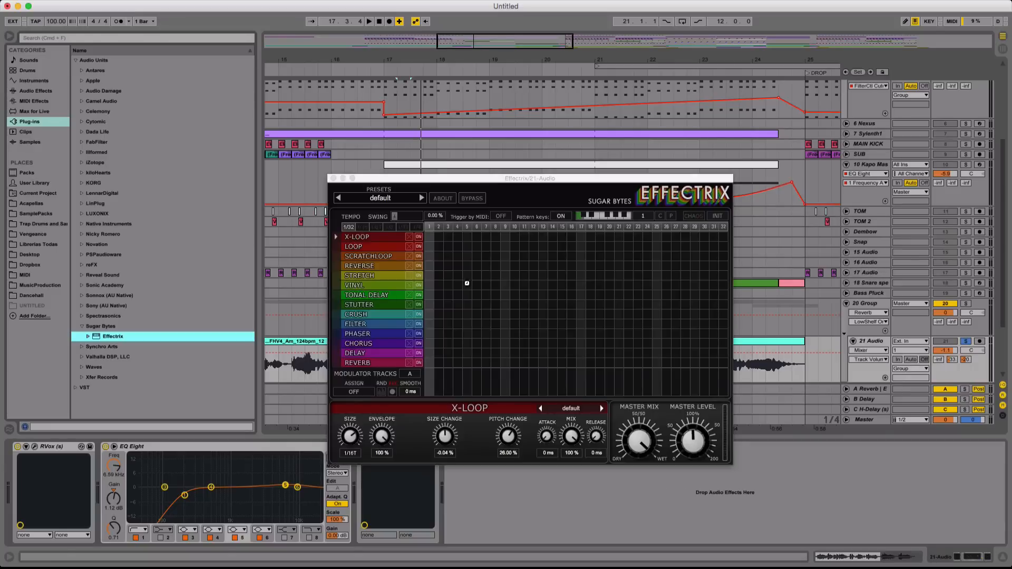
left_click_drag(372, 179, 390, 38)
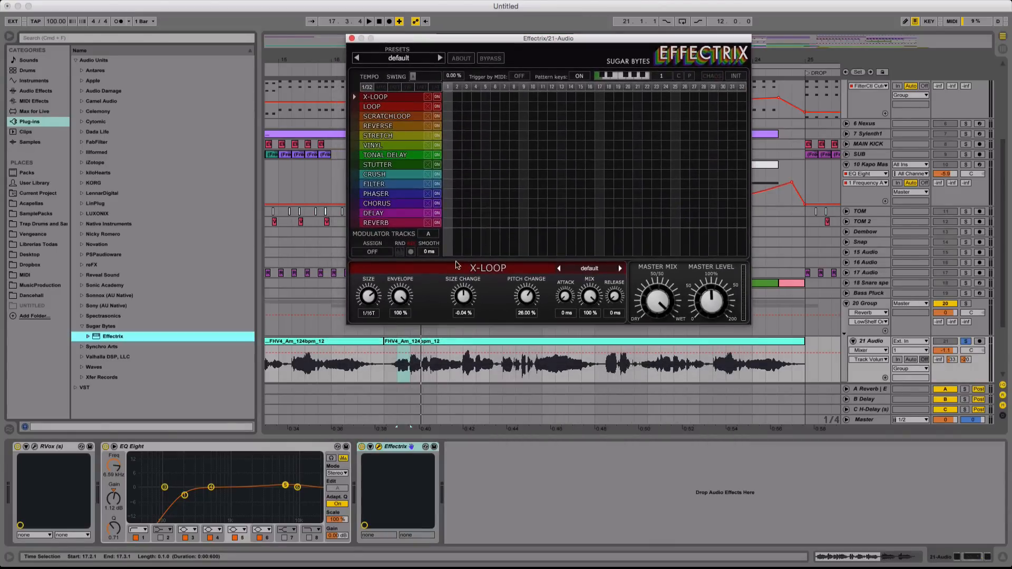
Loop the vocal clip on 21 Audio from bar 17 to bar 25 and start playback
left_click(531, 345)
key("super+l")
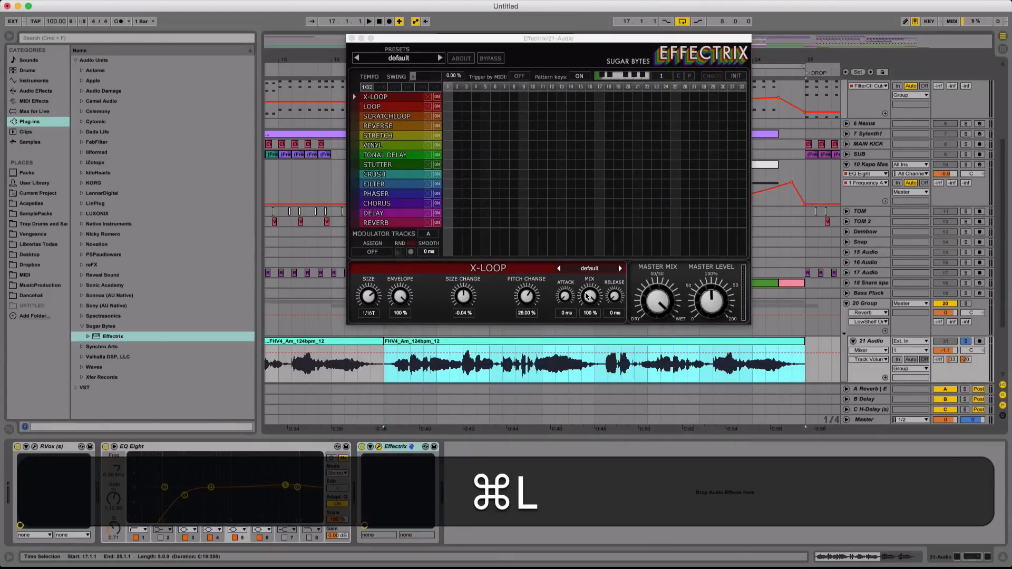
key("space")
Audition Effectrix presets on the looping vocal, from Atmolooper through Bassline Basher, Beatpainter and Born In Italy to Coeur de Paris
left_click(440, 58)
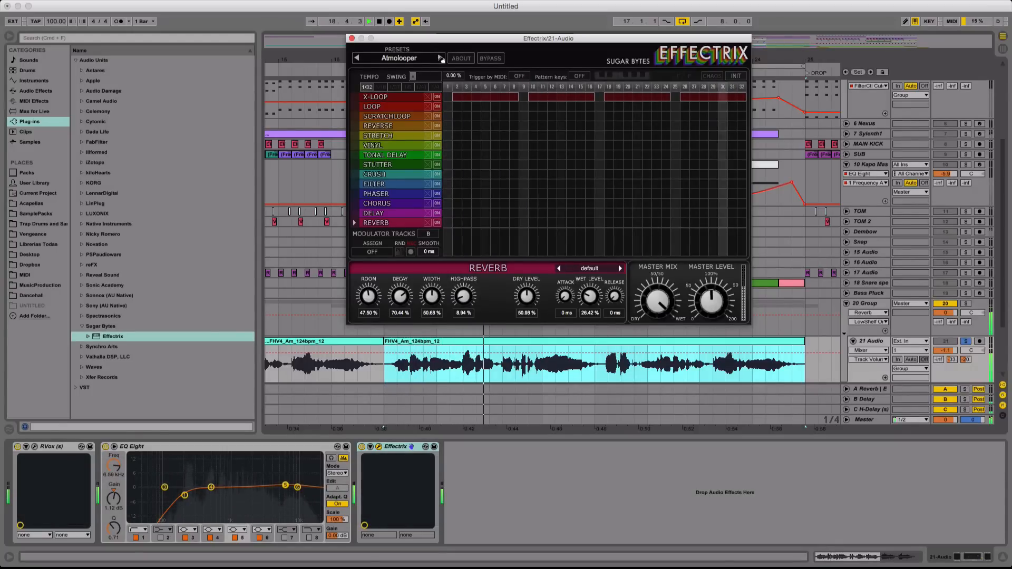
left_click(441, 58)
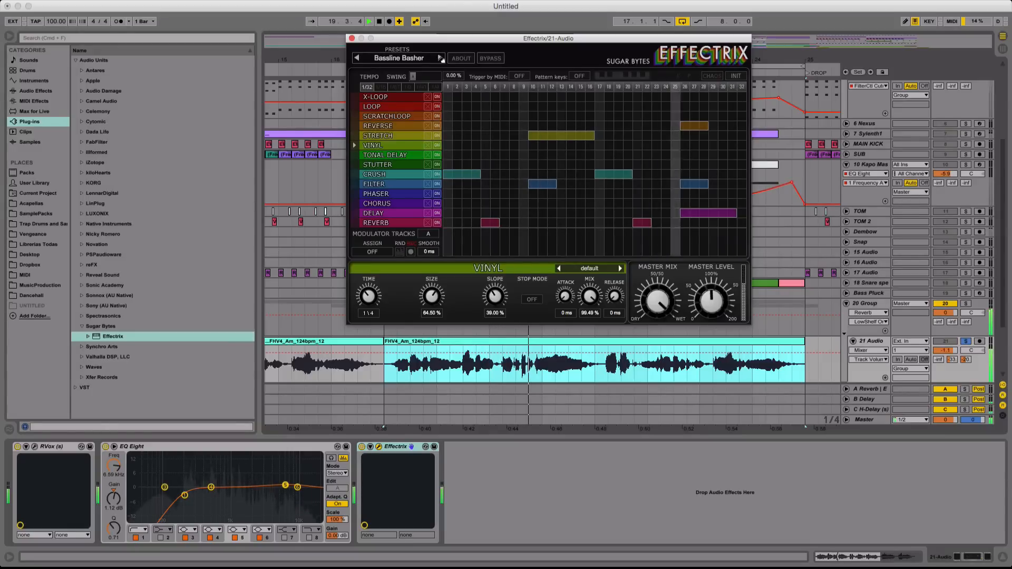
left_click(441, 58)
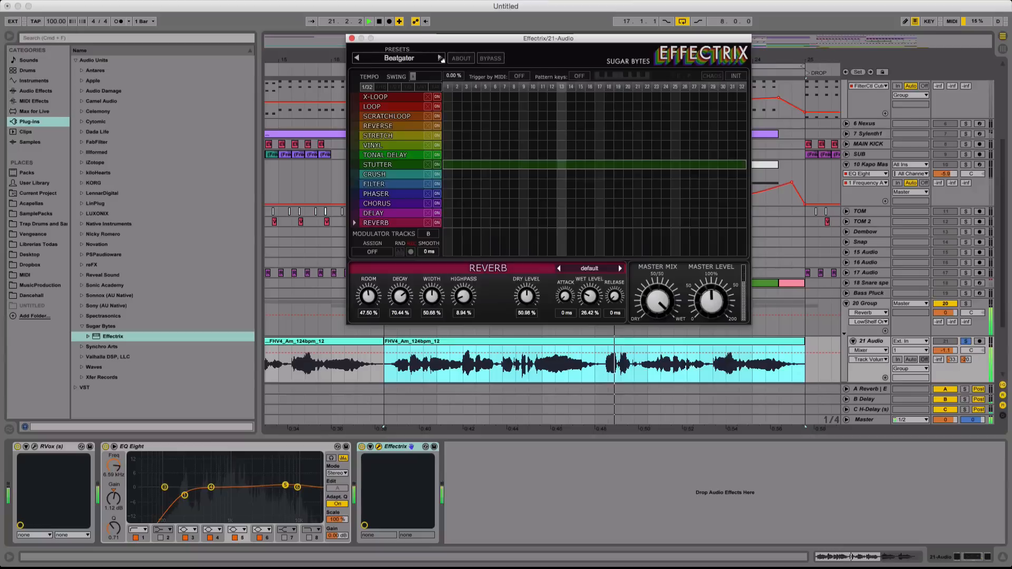
left_click(440, 58)
left_click(440, 58)
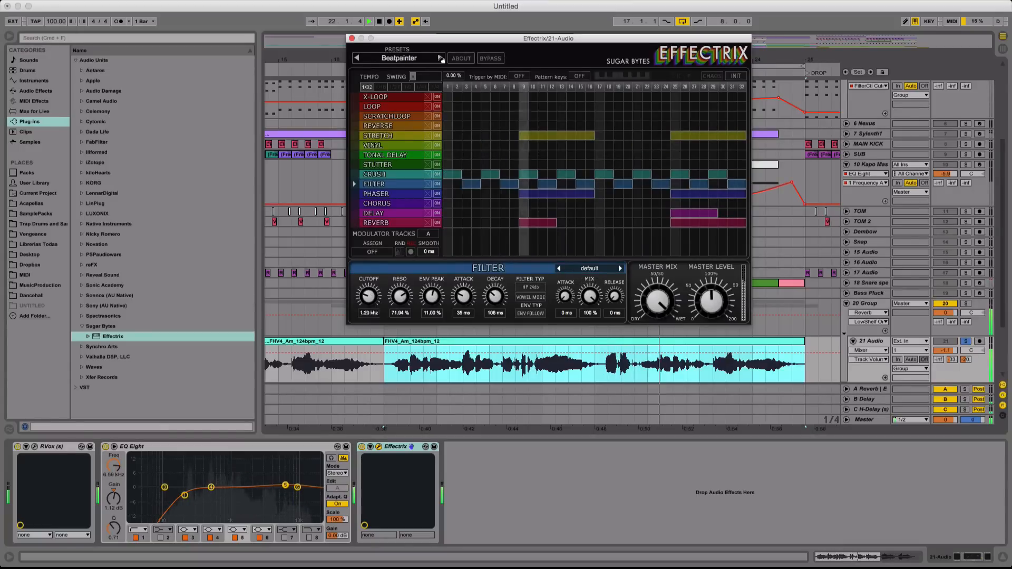
left_click(441, 58)
left_click(440, 58)
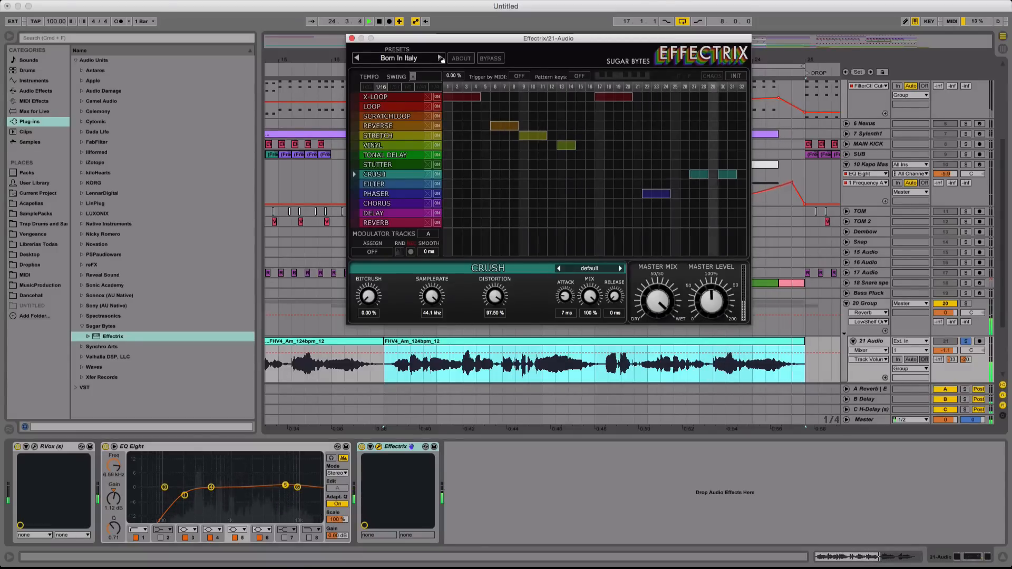
left_click(440, 58)
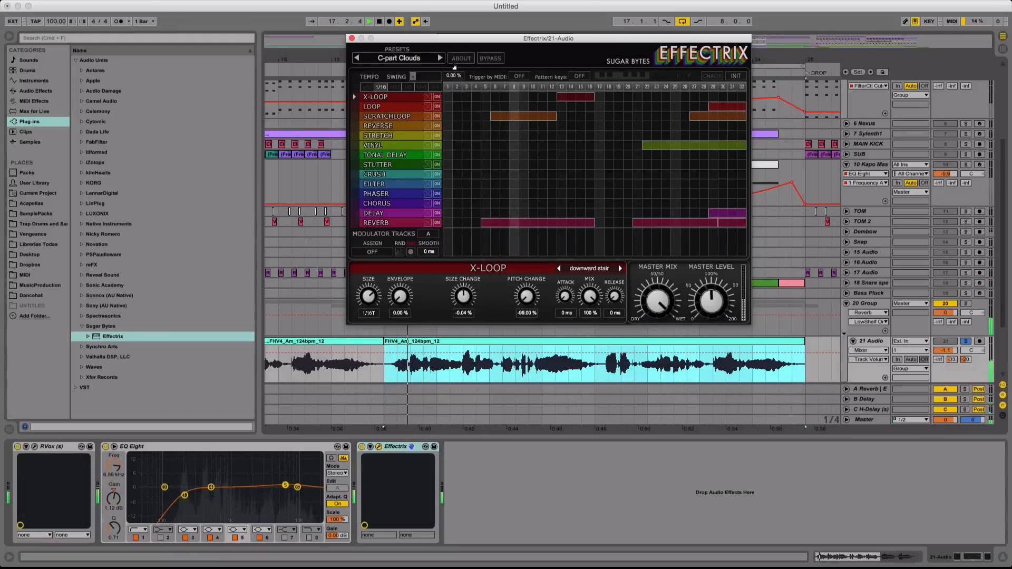
left_click(440, 58)
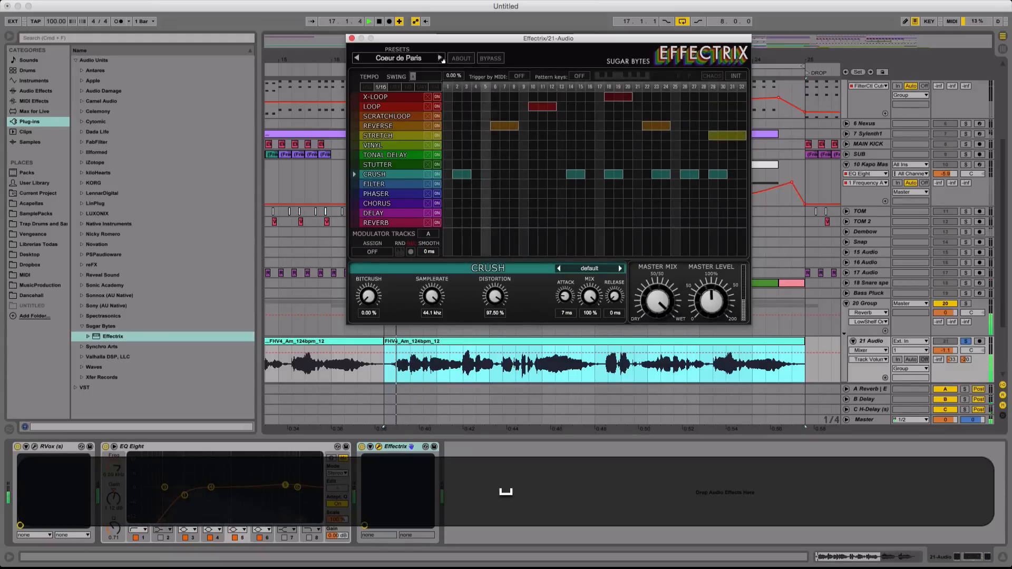
Try Crazy Scratch, DB demo and DB scratch from the loop start and settle on the Disko Gargle preset in Effectrix
left_click(441, 58)
key("space")
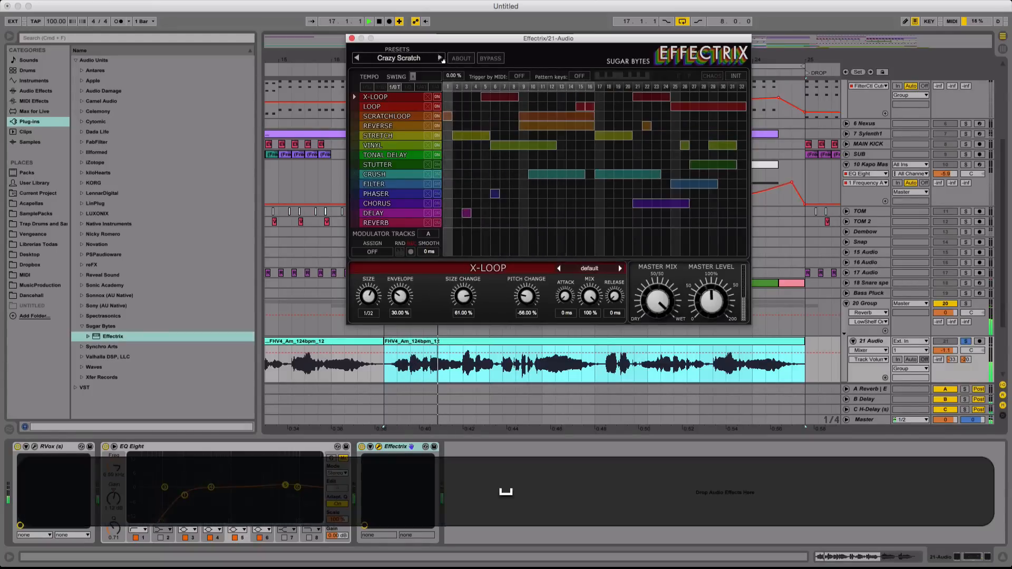
key("space")
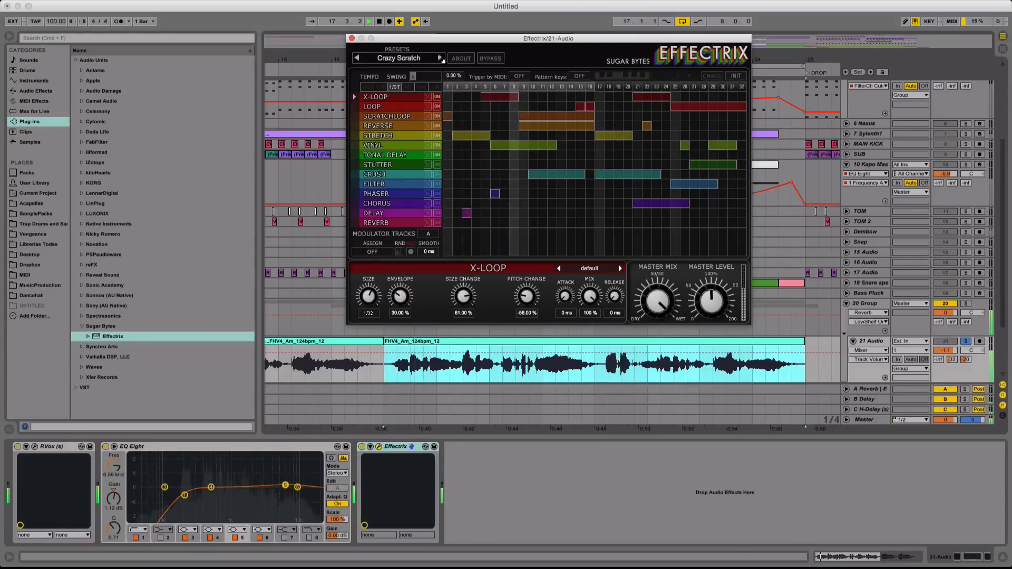
left_click(441, 58)
key("space")
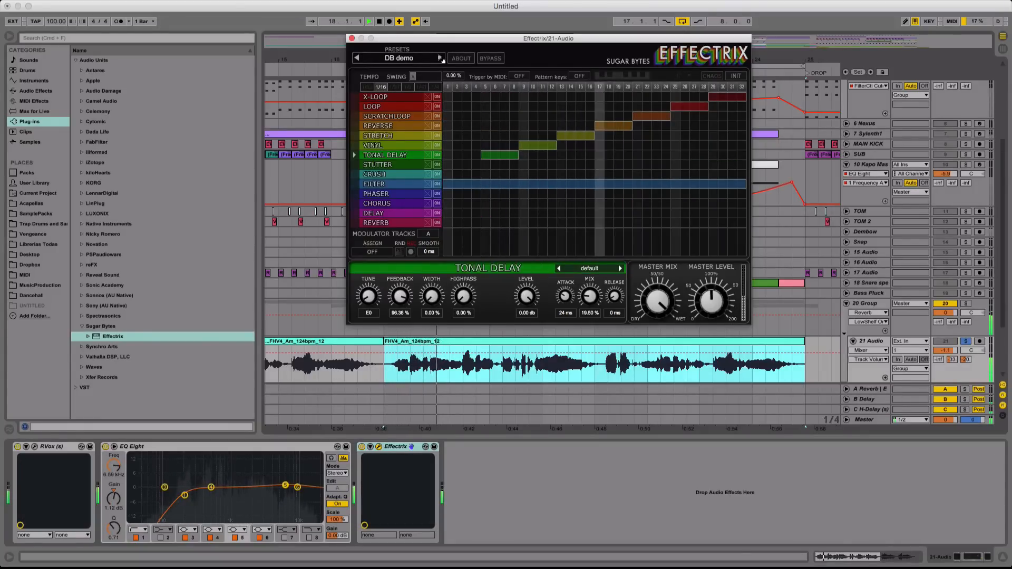
left_click(441, 58)
key("space")
key("space")
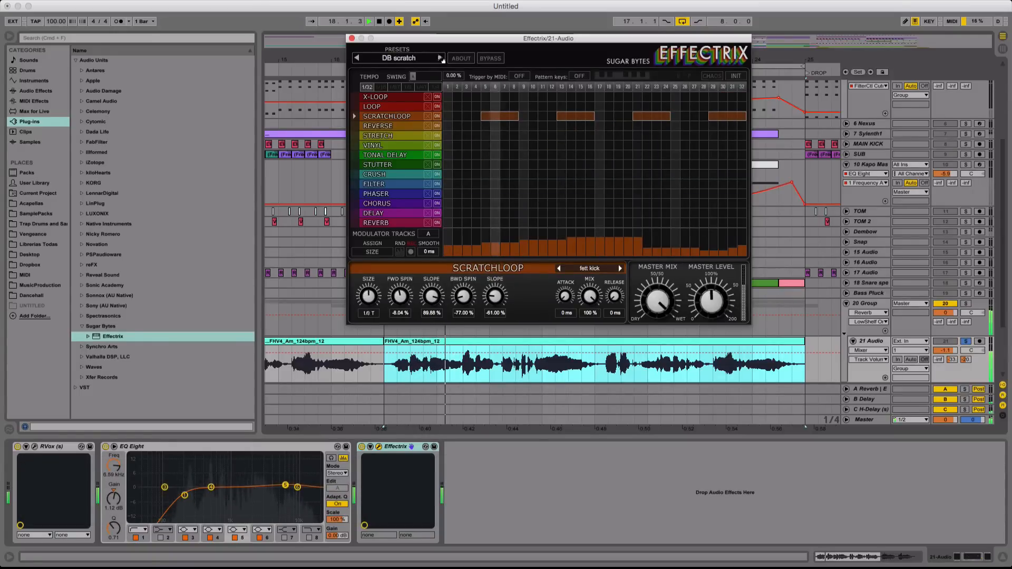
left_click(440, 58)
key("space")
key("space")
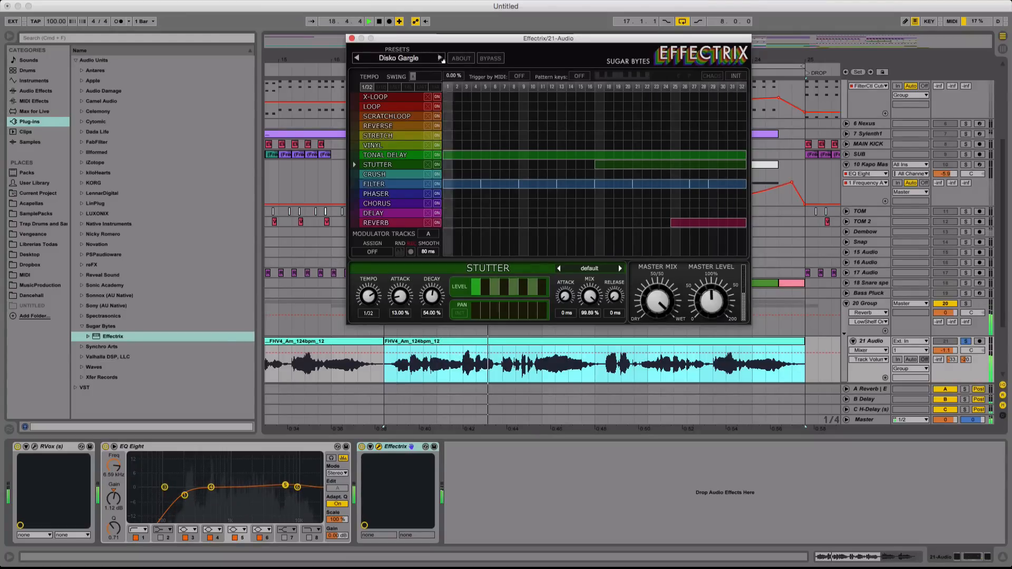
Automate Effectrix's Device On on 21 Audio to be active only from bar 17 to bar 25, and unsolo the track
left_click(353, 39)
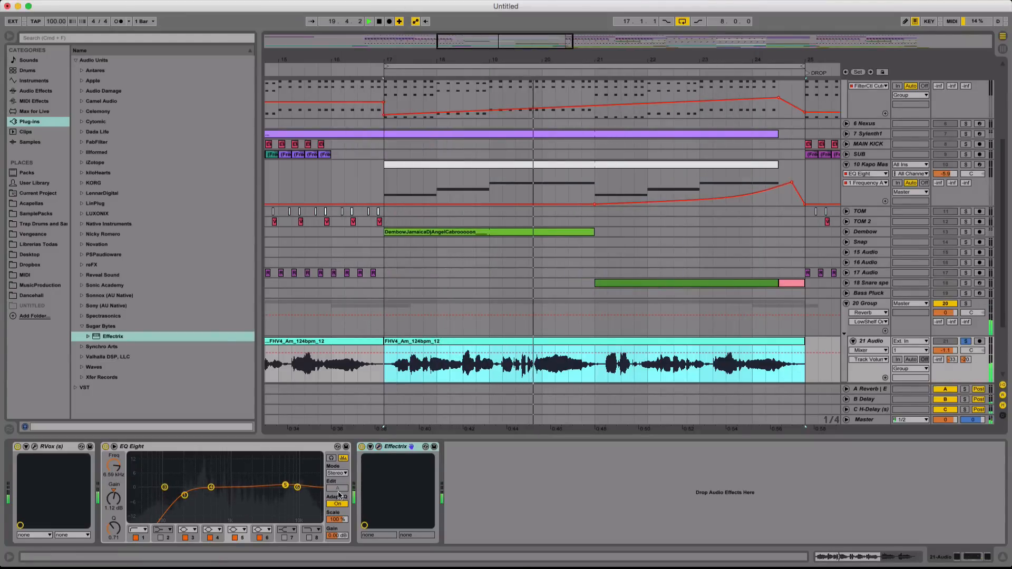
left_click(503, 350, "shift")
left_click_drag(507, 369, 507, 354)
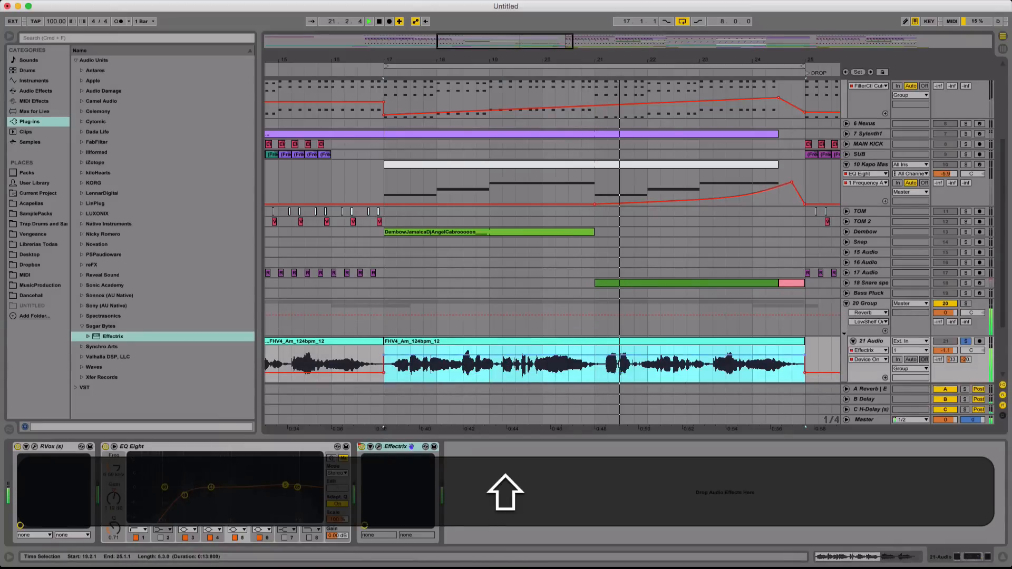
left_click(965, 341)
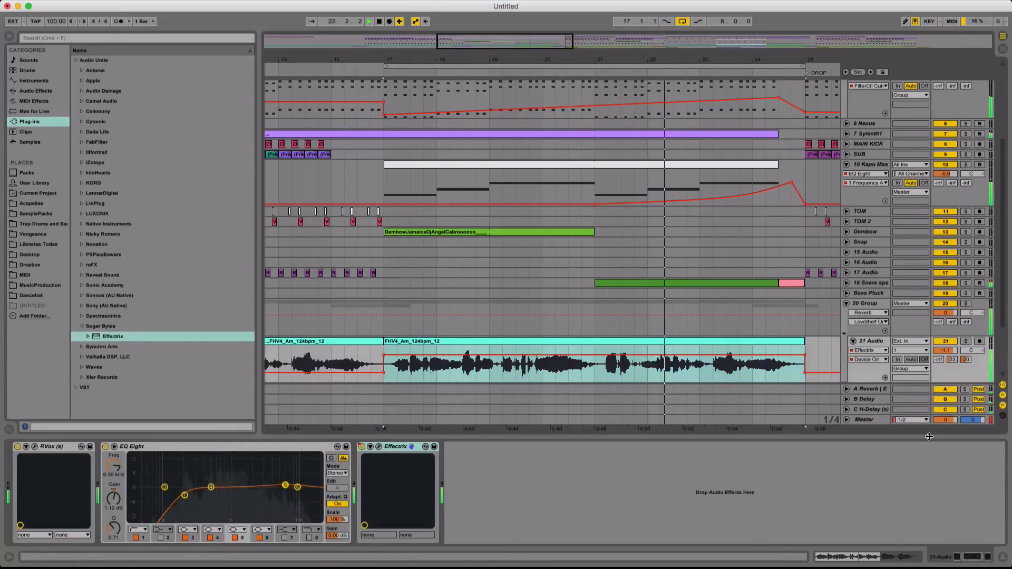
Hide the device view, fold all tracks and fit the whole arrangement in view
key("super+alt+l")
scroll(747, 395, "right", 7)
key("minus")
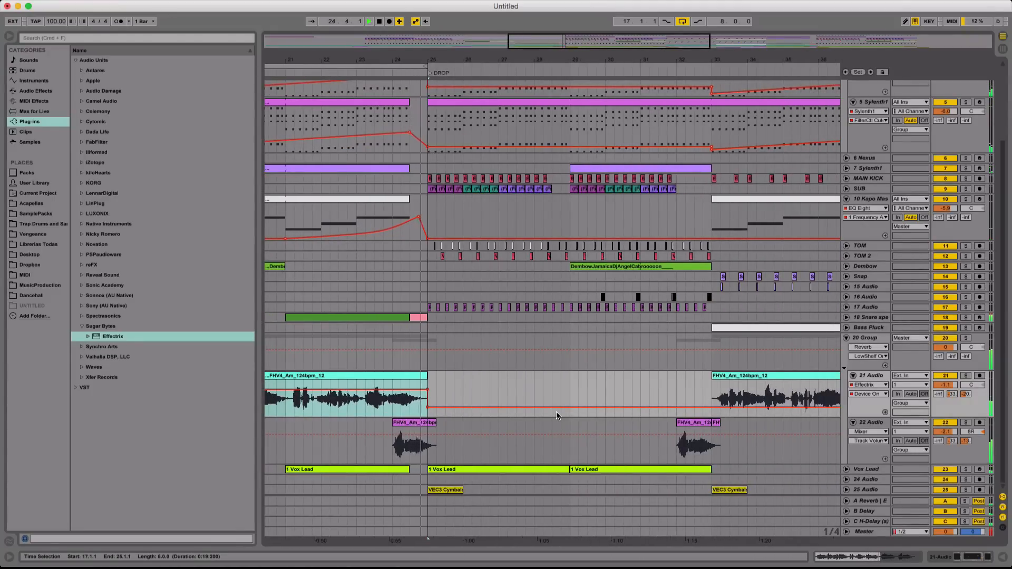
left_click(846, 338, "alt")
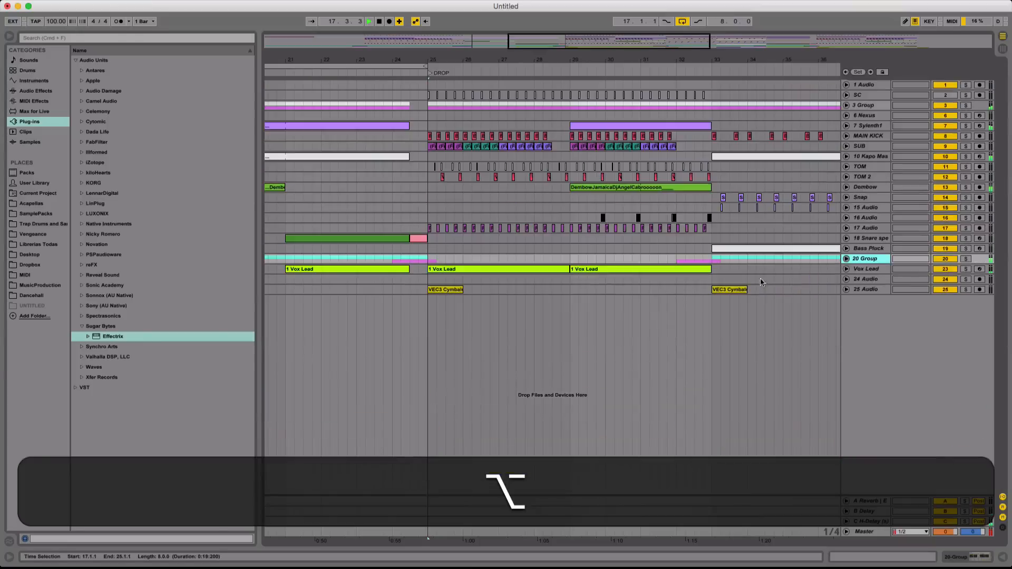
double_click(475, 39)
Stop playback, reset it to the song start and play the full mix from bar 21
key("space")
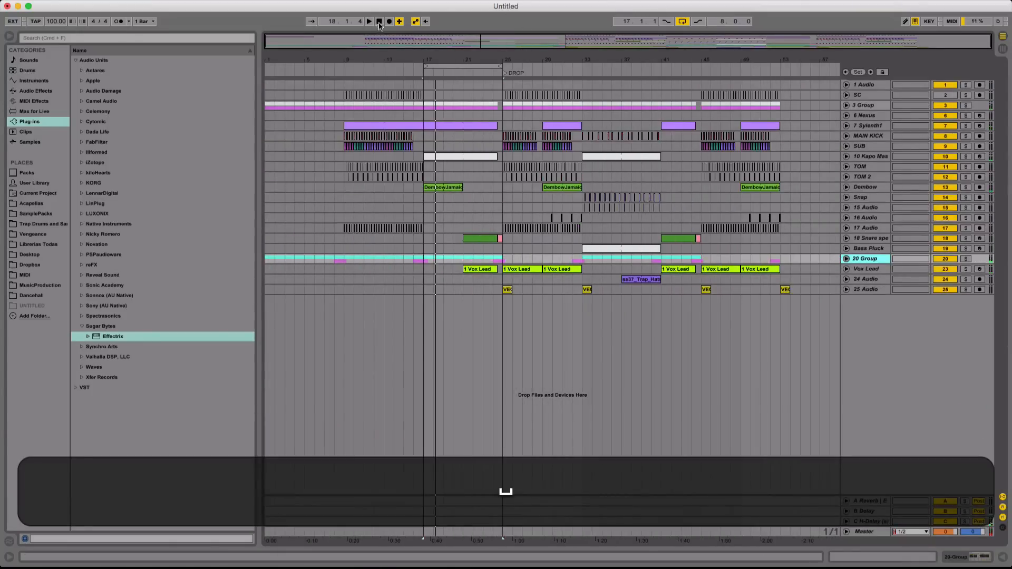
left_click(380, 22)
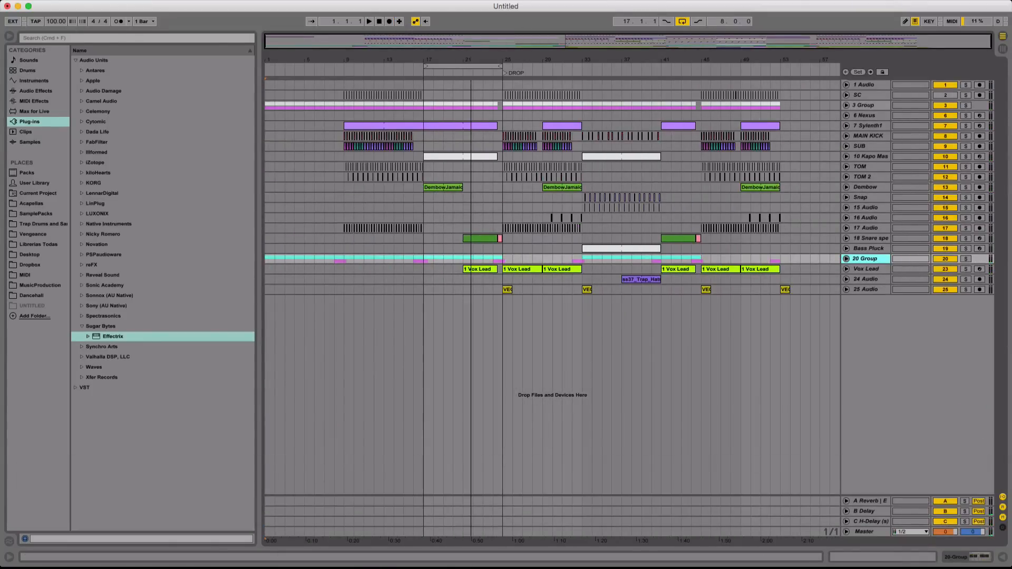
left_click(465, 205)
key("space")
left_click(537, 339)
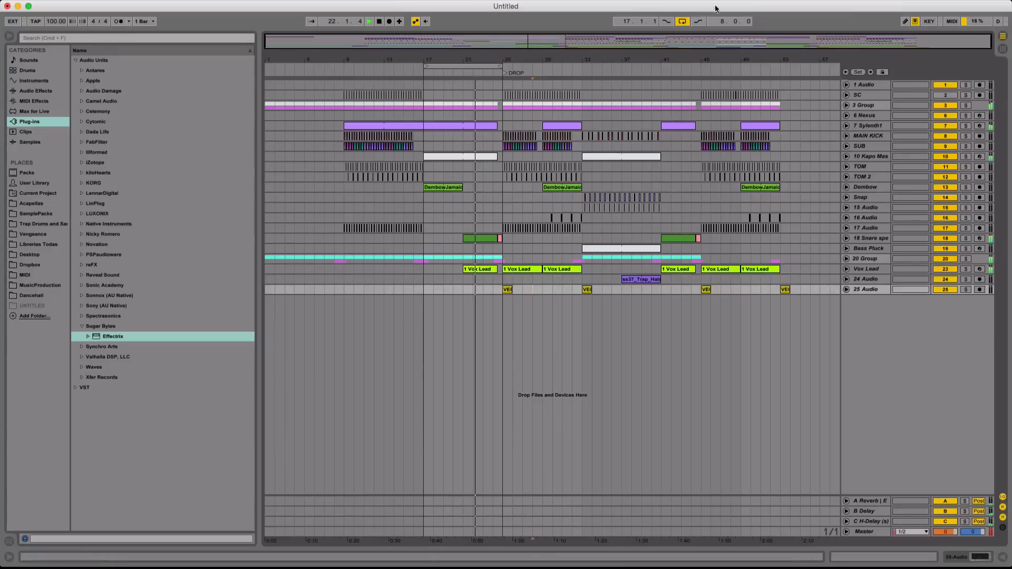
Turn off arrangement looping and stretch the loop range from bar 1 over 54 bars to cover the whole song
left_click(681, 22)
left_click_drag(428, 66, 255, 66)
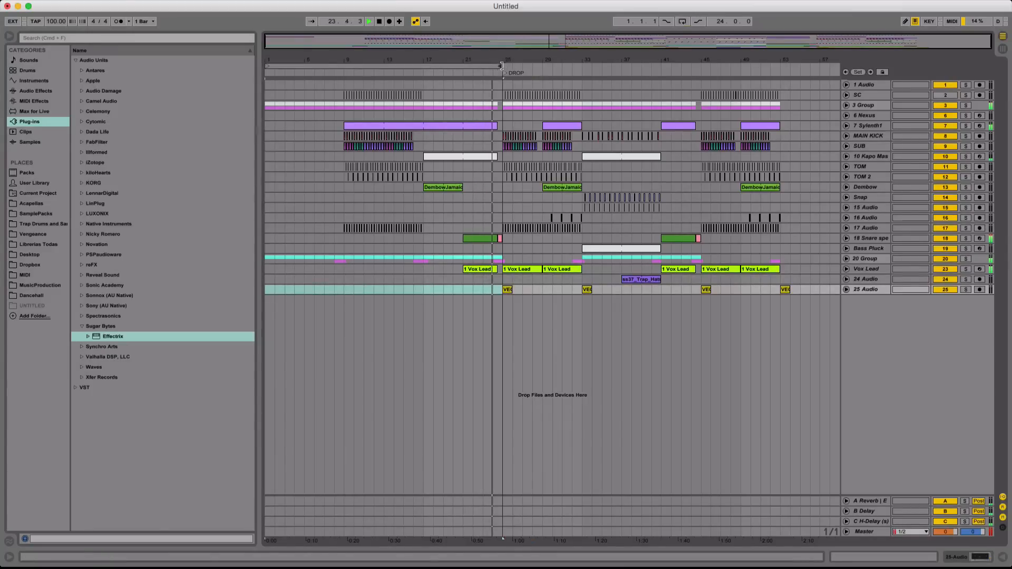
left_click_drag(505, 67, 800, 67)
Copy part of the snare build on 18 Snare special to bar 28.3 as a half-bar fill before bar 29, and play it
left_click(643, 182)
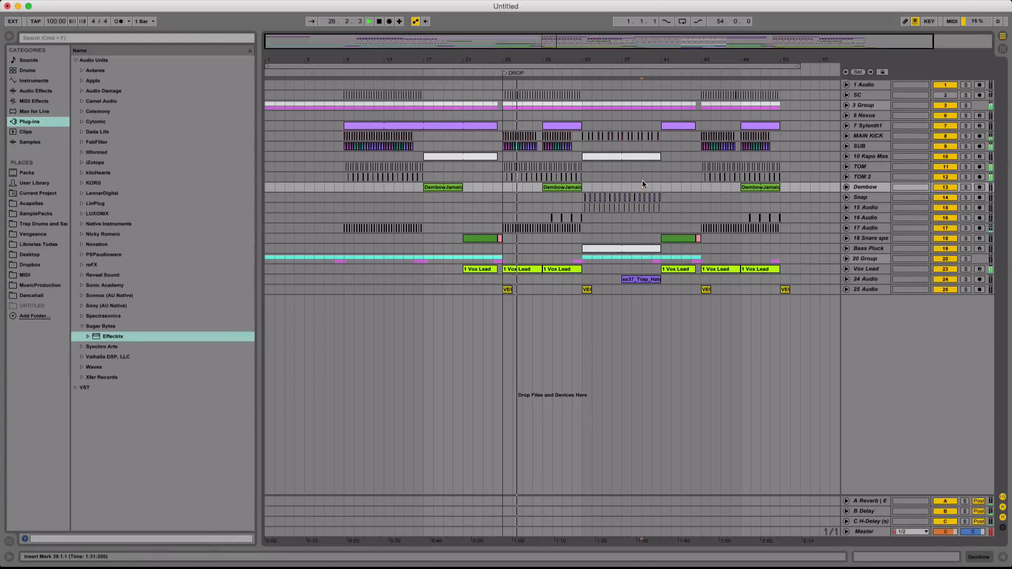
left_click(598, 234)
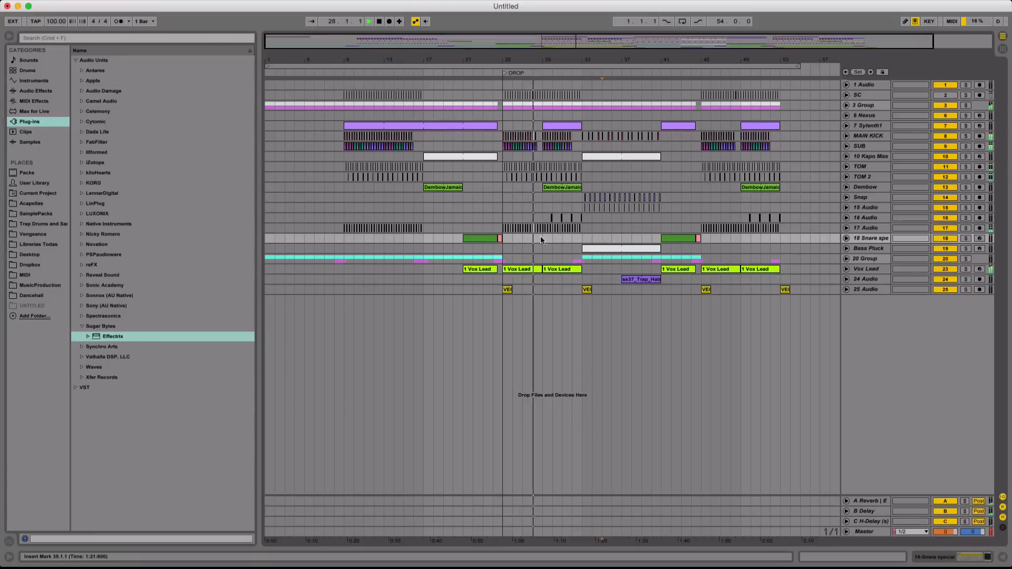
left_click_drag(545, 60, 545, 127)
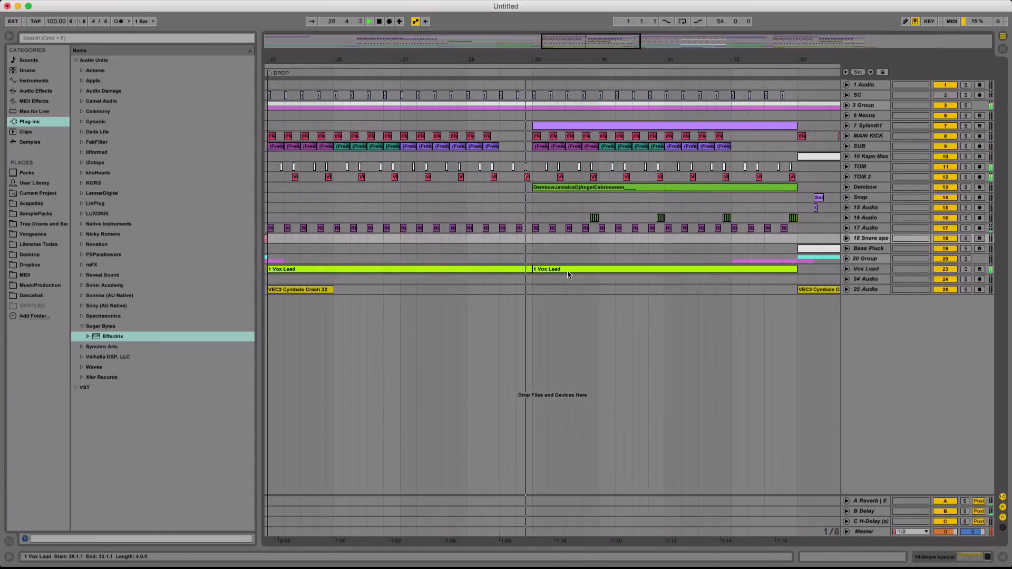
left_click_drag(530, 60, 525, 32)
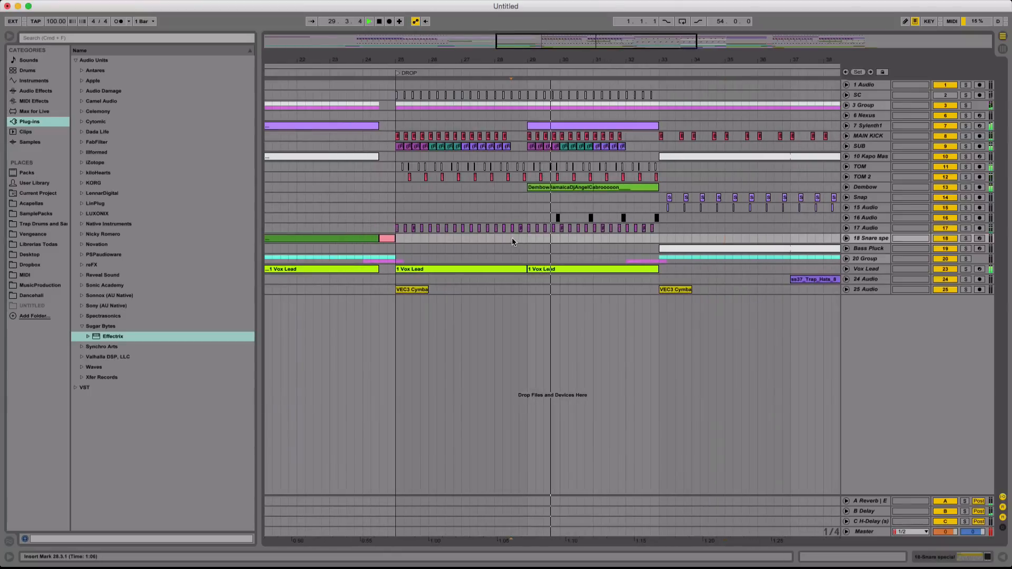
left_click_drag(363, 246, 328, 239)
key("super+c")
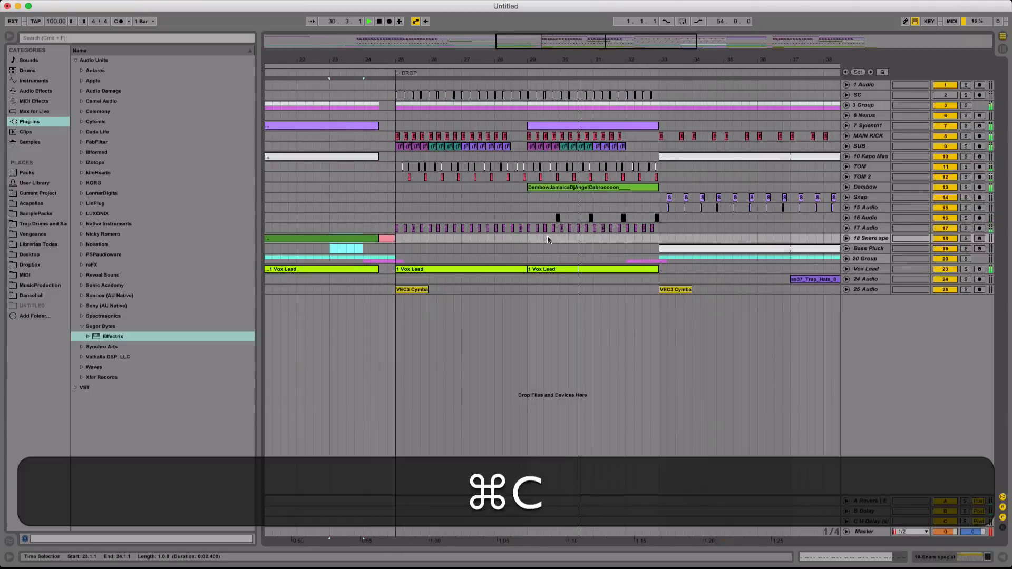
left_click(495, 238)
key("super+v")
key("space")
key("space")
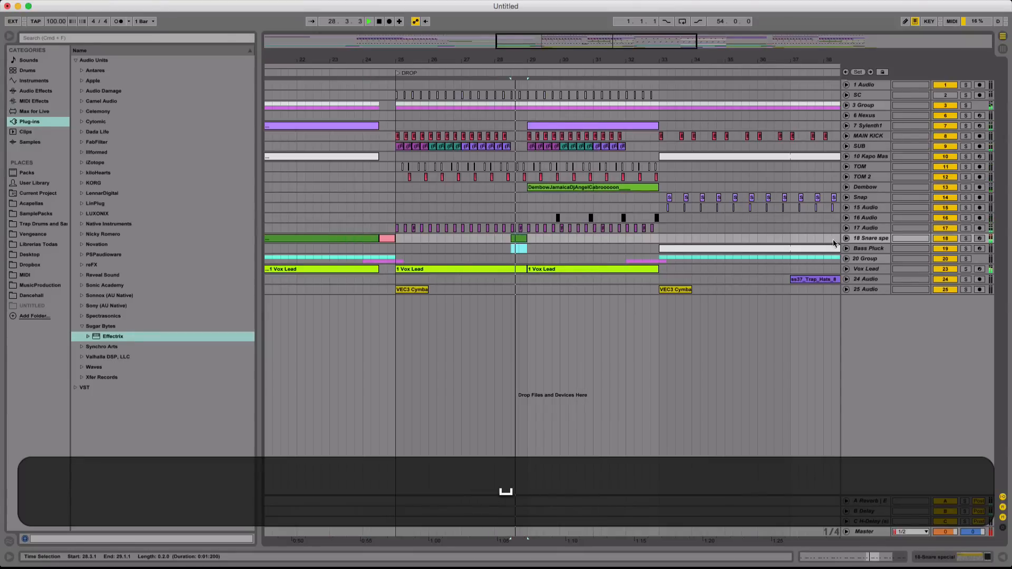
Copy the half-bar snare fill to bar 32, duplicate it up to bar 33, and fold all tracks
left_click(847, 239)
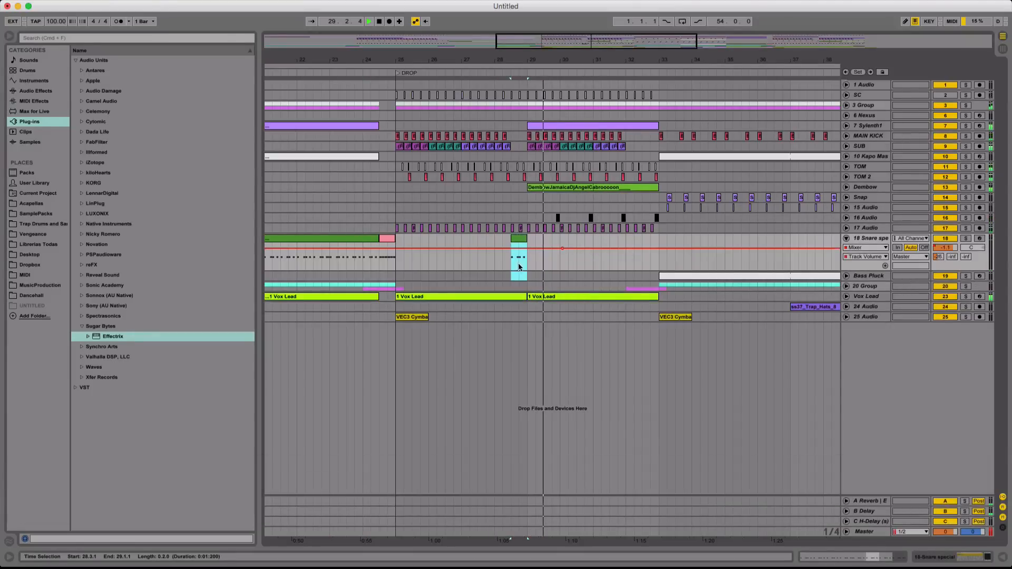
left_click(563, 247)
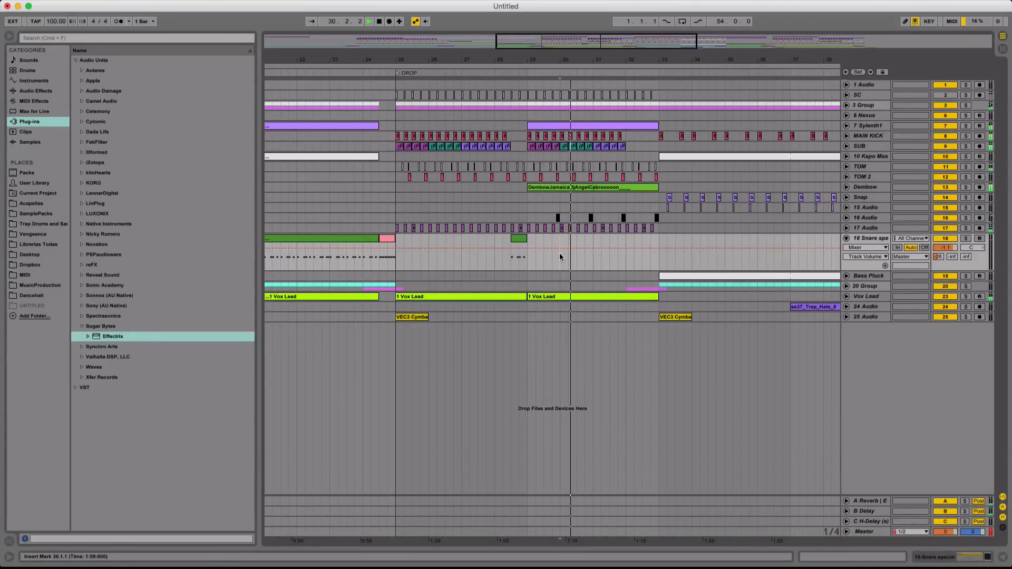
left_click(519, 239)
key("super+c")
left_click(632, 256)
key("super+v")
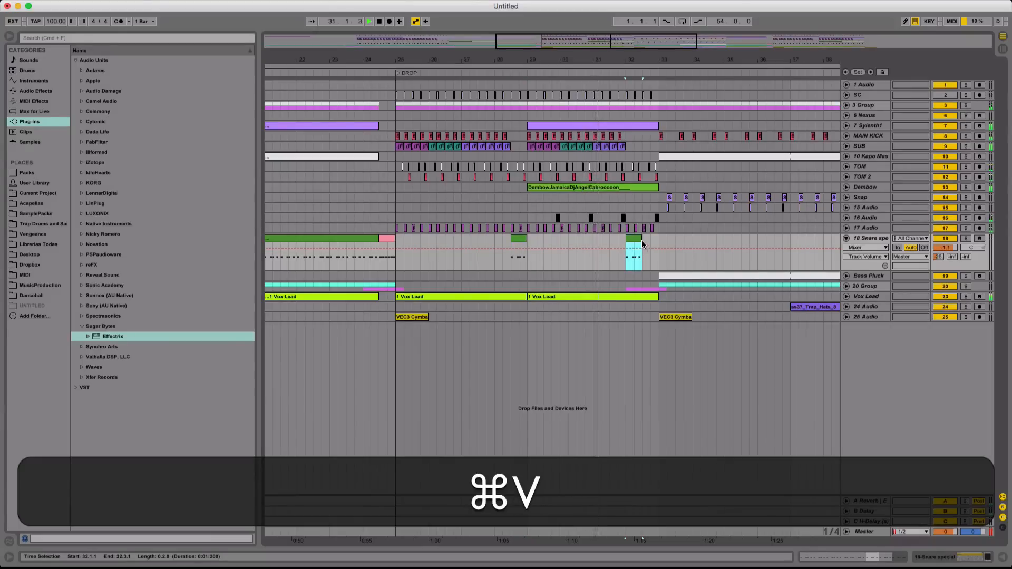
key("super+d")
left_click(692, 275)
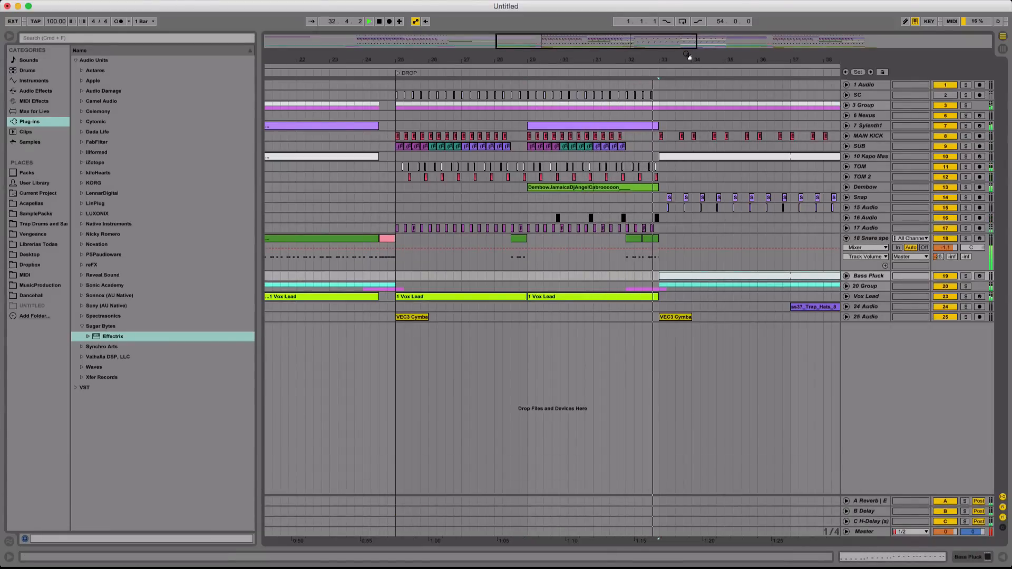
left_click_drag(688, 56, 528, 29)
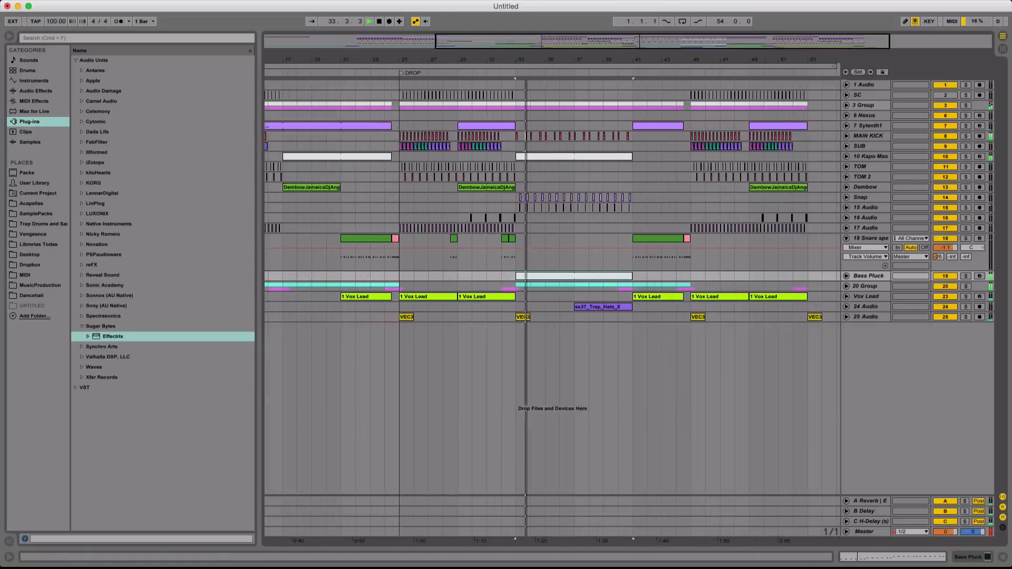
left_click(846, 238, "alt")
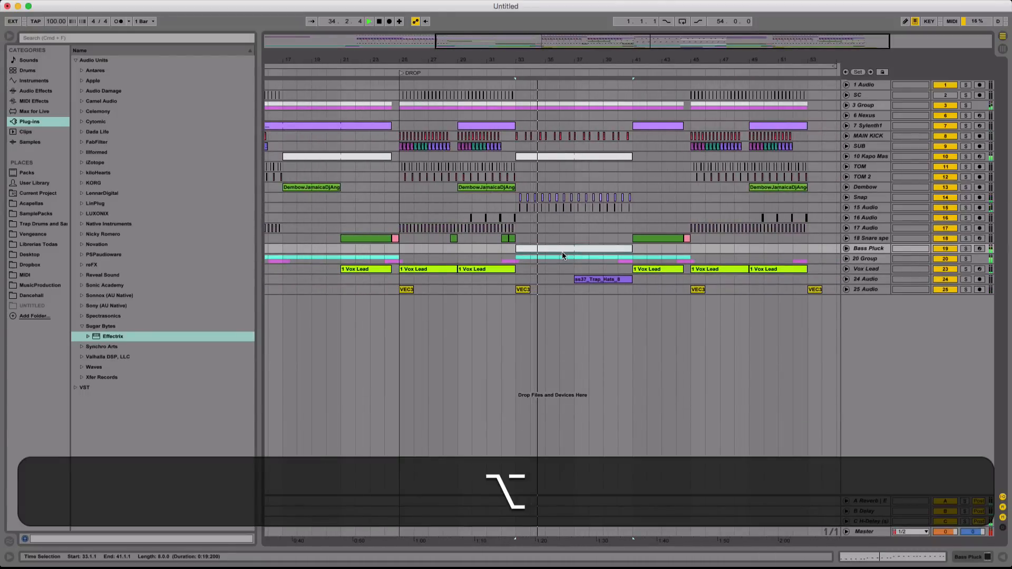
Search SamplePacks for "fx", clear the search and look through the folder for an effects pack
left_click(24, 214)
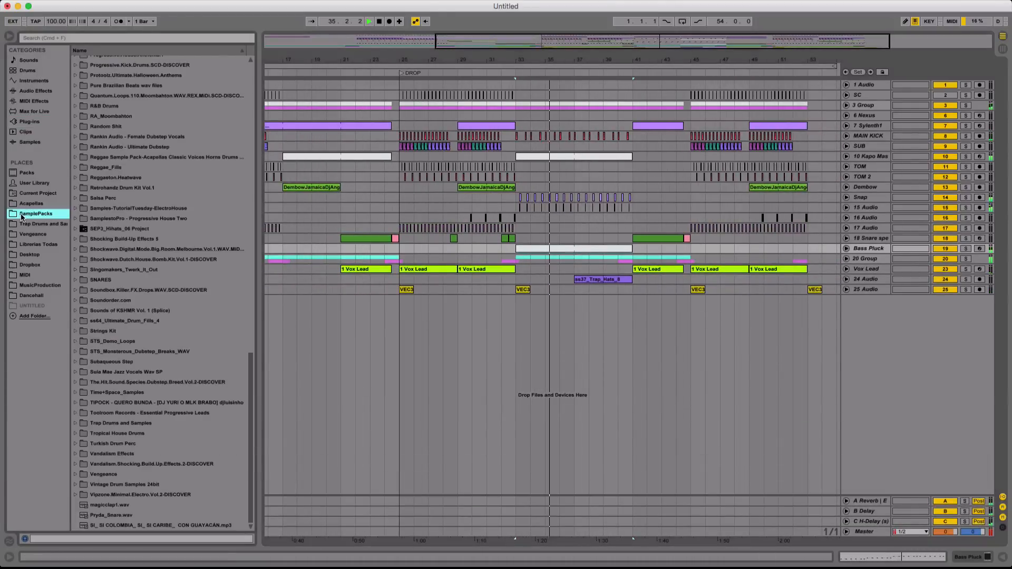
left_click(135, 50)
left_click(130, 38)
type("fx")
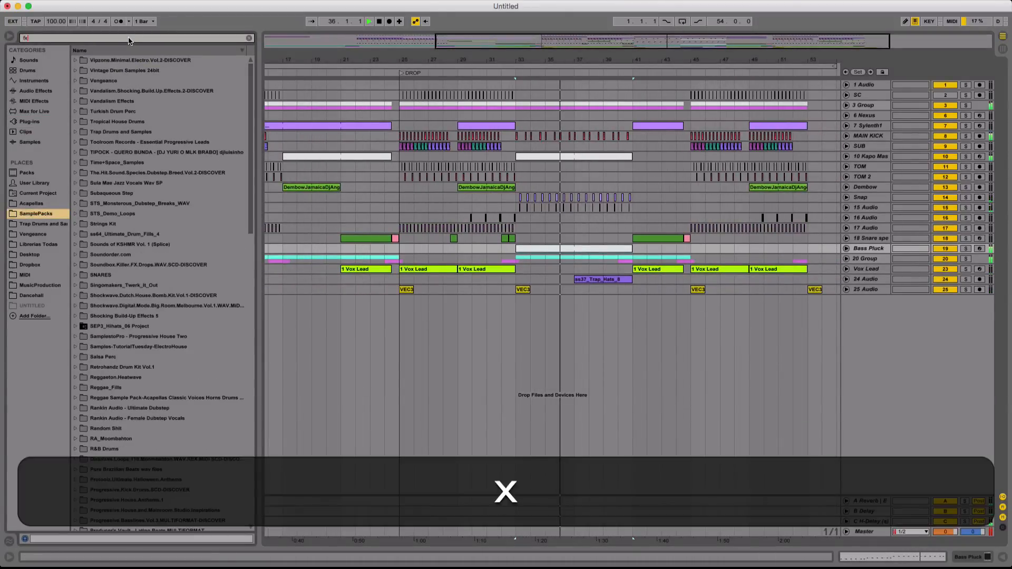
key("super+BackSpace")
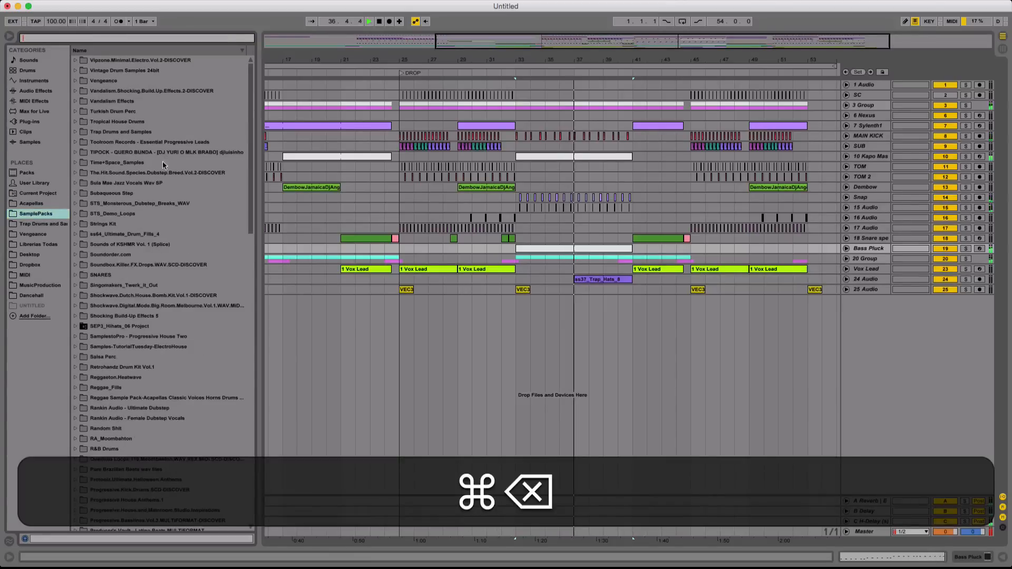
key("BackSpace")
scroll(186, 326, "down", 3)
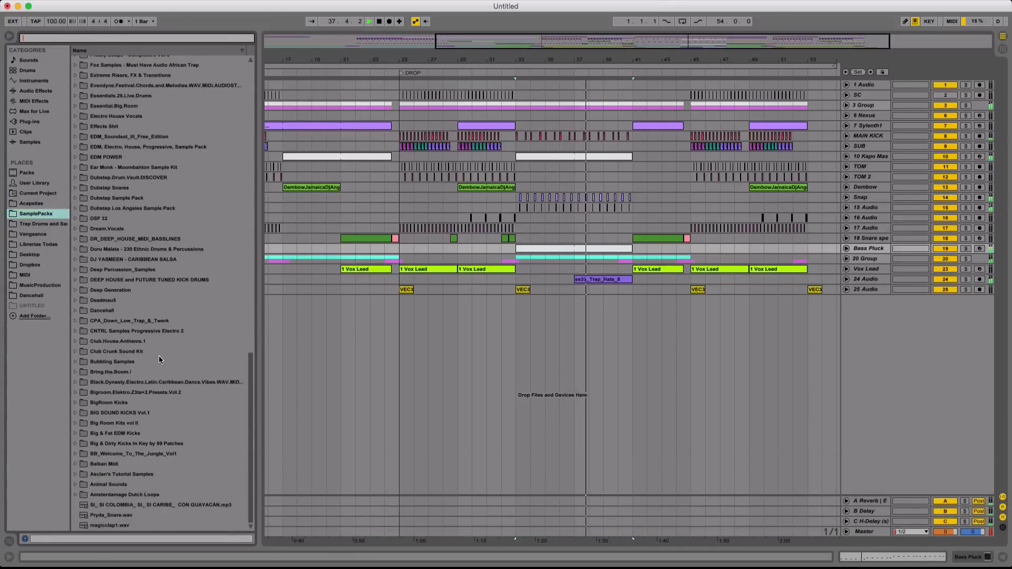
scroll(140, 333, "up", 15)
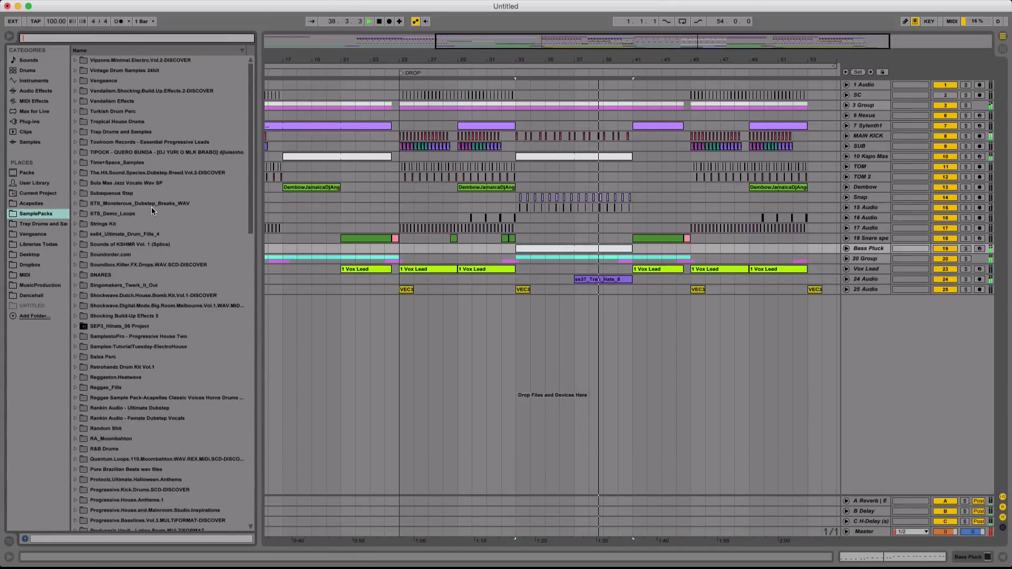
left_click(152, 142)
scroll(151, 118, "up", 15)
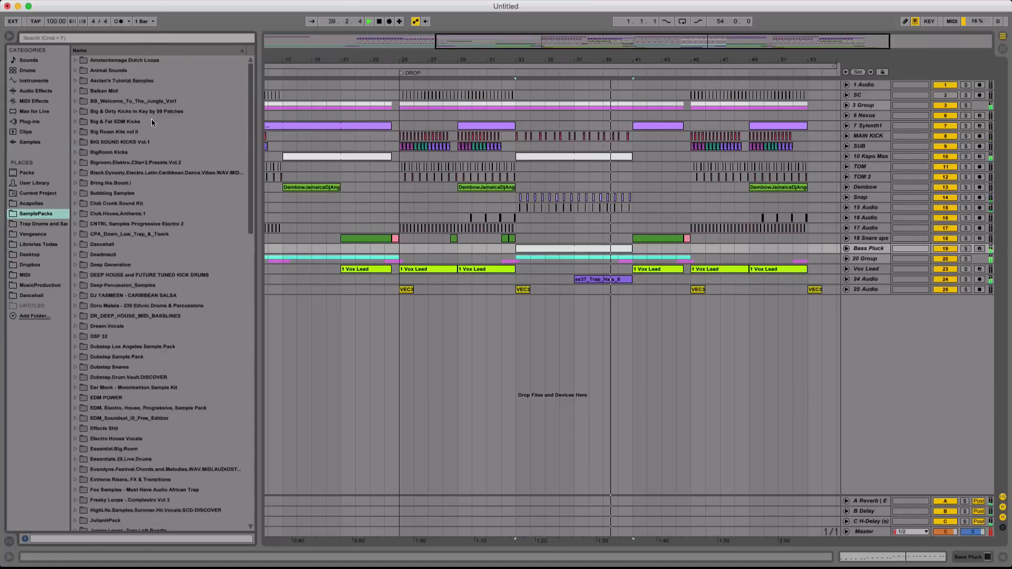
scroll(139, 247, "down", 15)
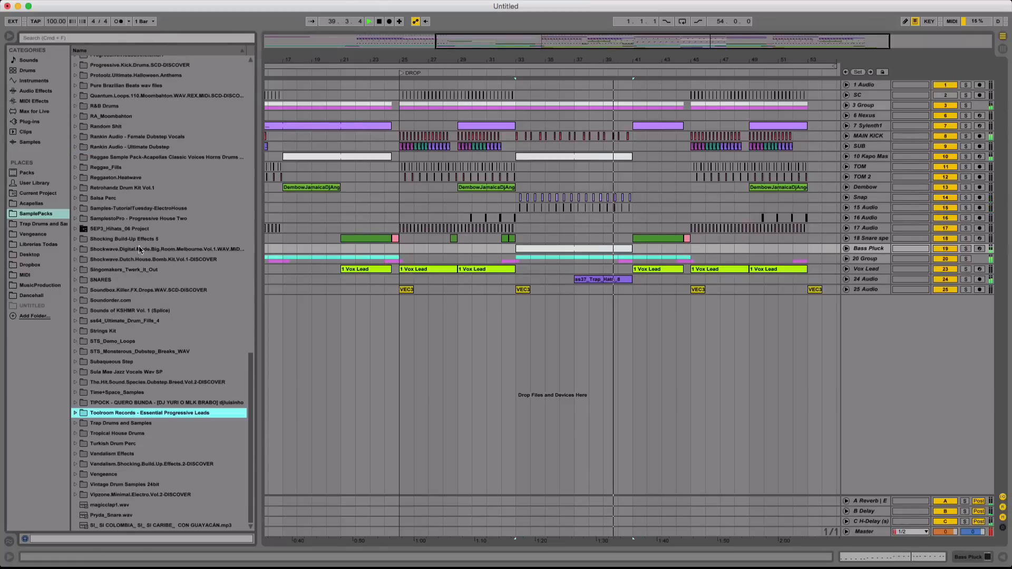
Place KSHMR_Sweep_Down_05.aif from the Sounds of KSHMR Vol. 1 effects on a new audio track at bar 33
left_click(165, 313)
scroll(158, 313, "down", 2)
left_click(153, 301)
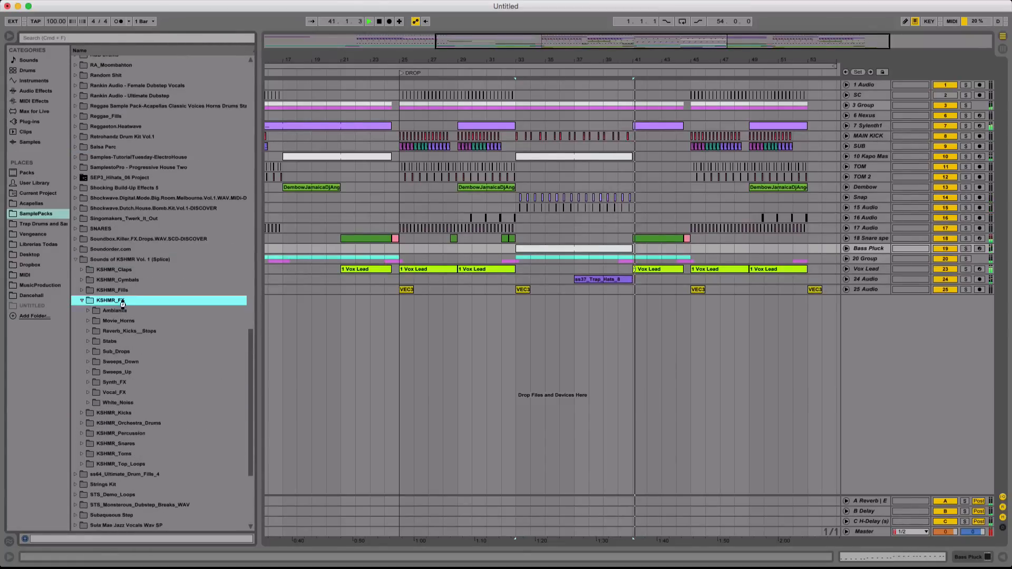
left_click(137, 364)
left_click(163, 423)
key("space")
left_click_drag(162, 423, 504, 303)
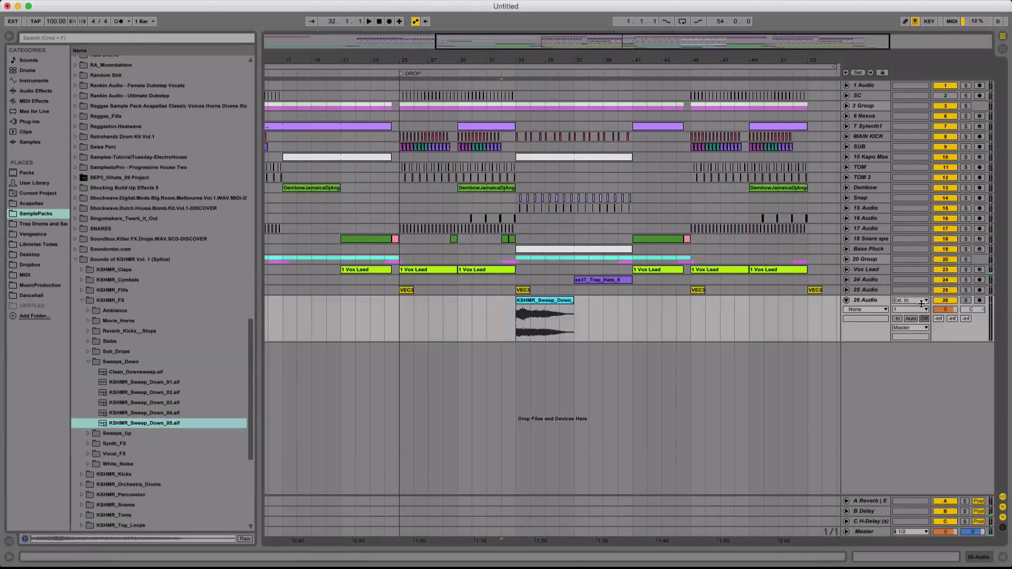
key("space")
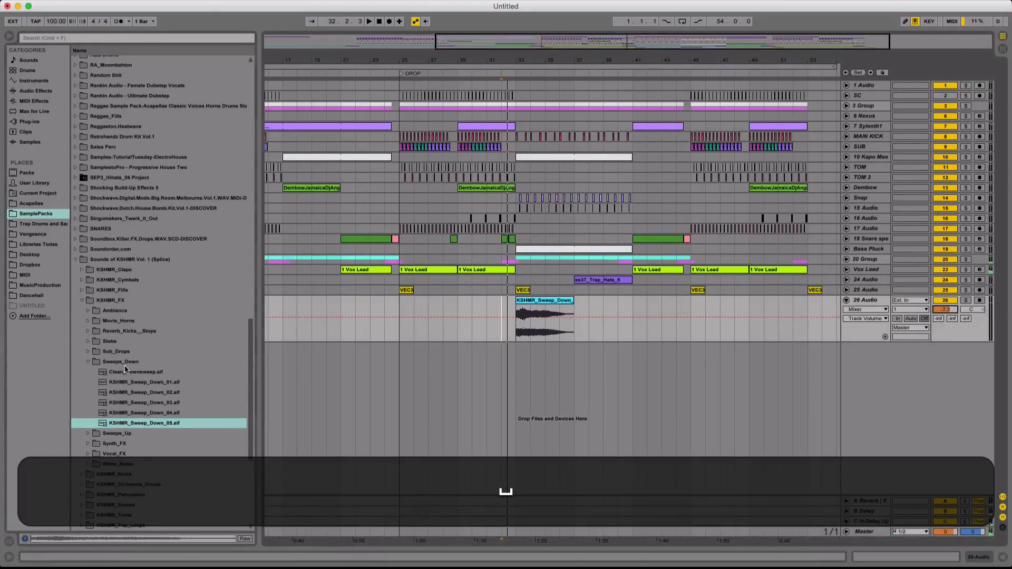
Place KSHMR_Medium_Sweep_Up_03.aif on another new audio track from bar 31 to bar 33, and play the transition
left_click(125, 365)
left_click(127, 373)
scroll(145, 384, "down", 3)
left_click(125, 344)
scroll(125, 344, "down", 5)
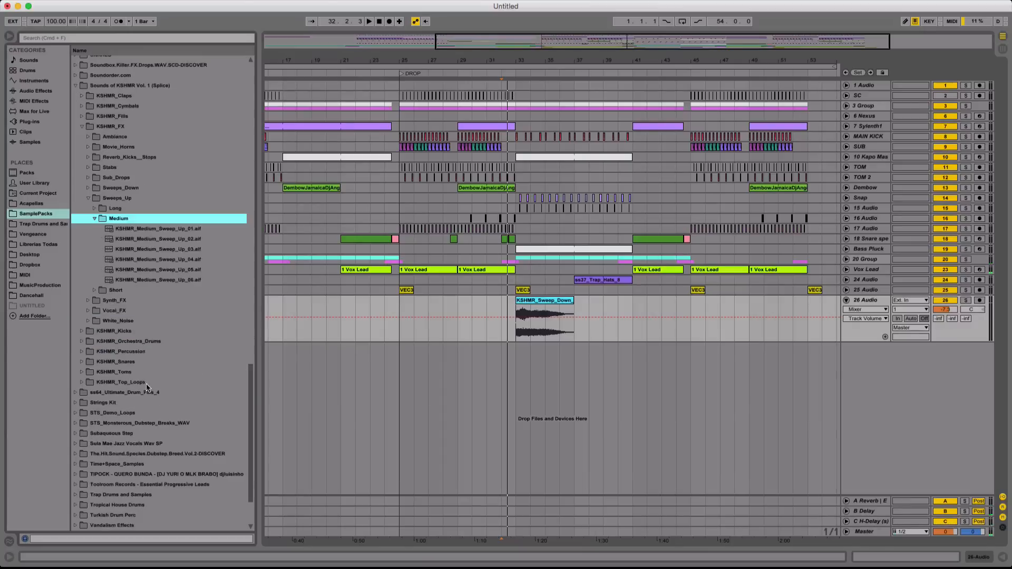
left_click(196, 251)
left_click_drag(180, 255, 506, 355)
key("space")
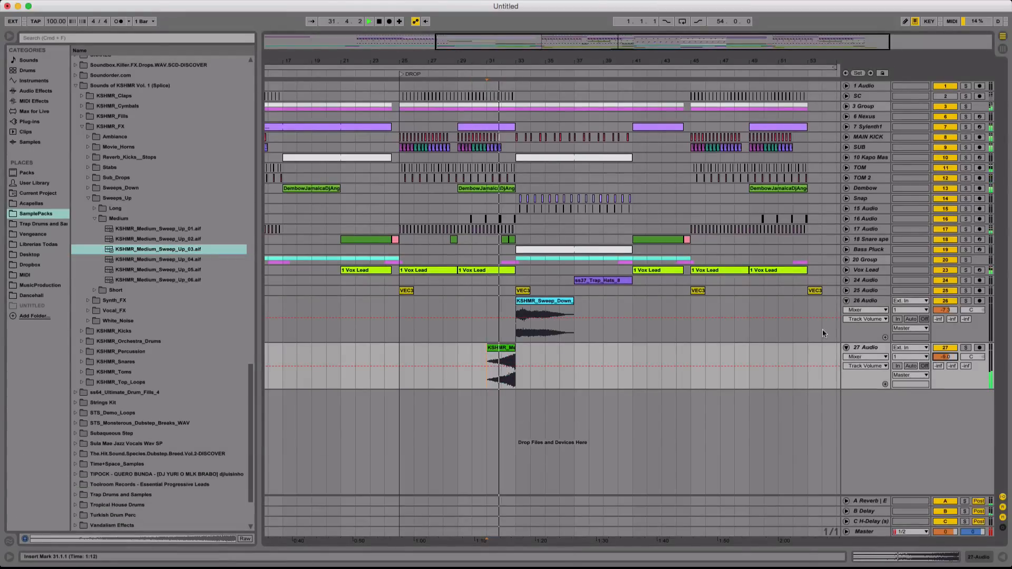
Copy the downward sweep to bar 17 and the upward sweep to bar 15
left_click_drag(707, 62, 677, 42)
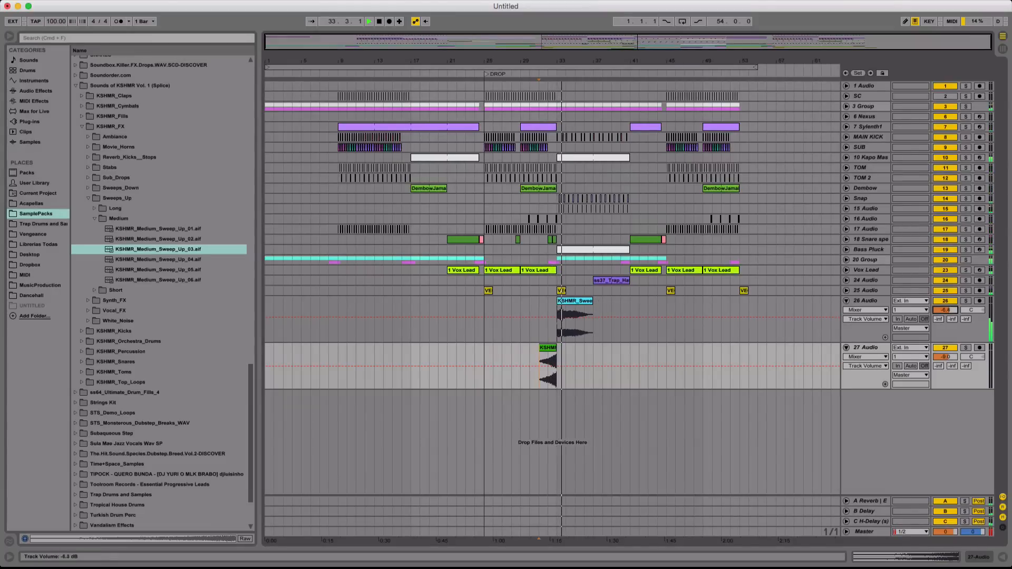
left_click(575, 319)
key("super+c")
left_click(410, 299)
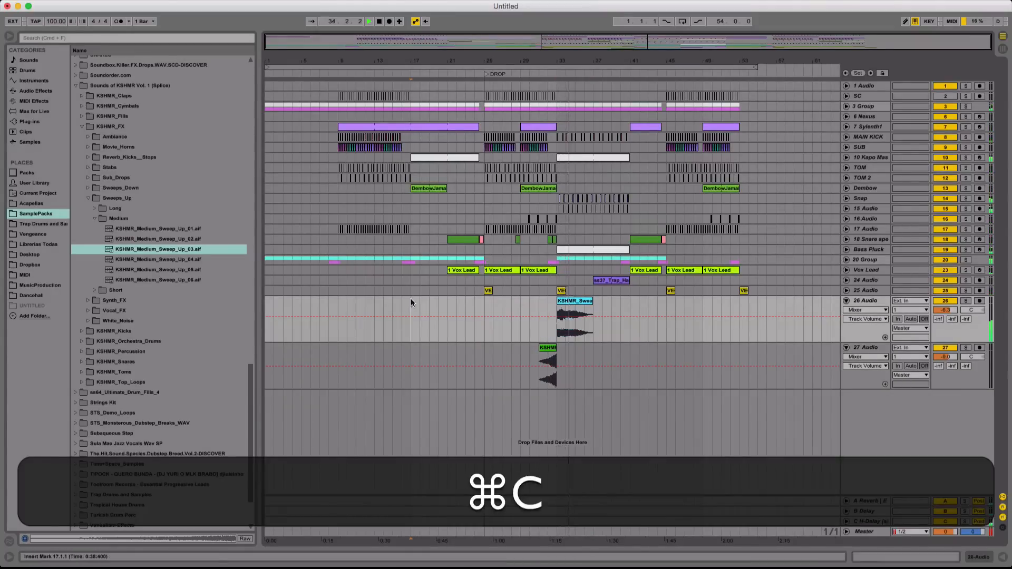
key("alt+super+v")
left_click_drag(549, 352, 403, 349)
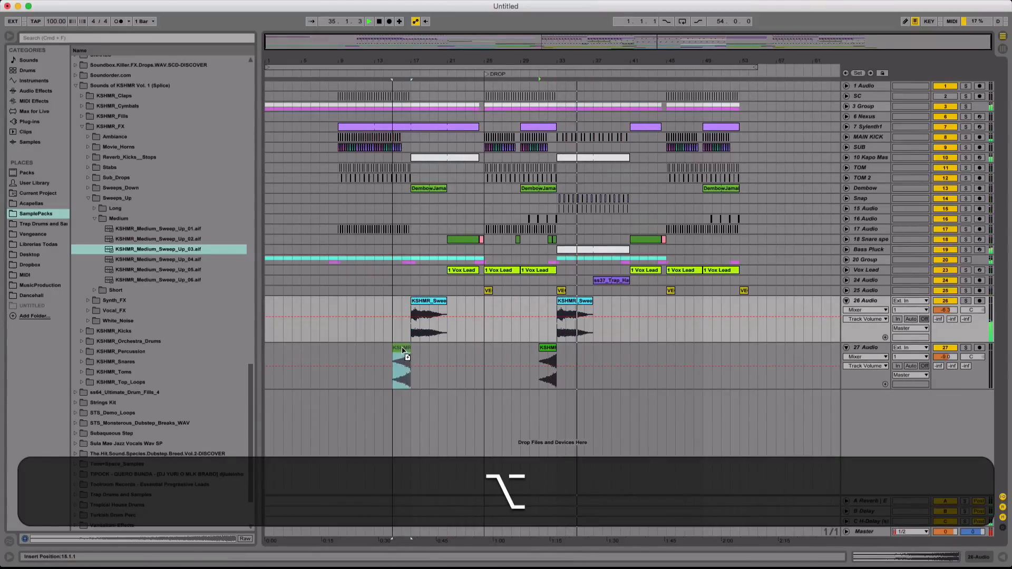
Set the warp mode of the upward sweep at bar 15 to Complex Pro and collapse its clip view
double_click(404, 349)
left_click(117, 505)
left_click(131, 552)
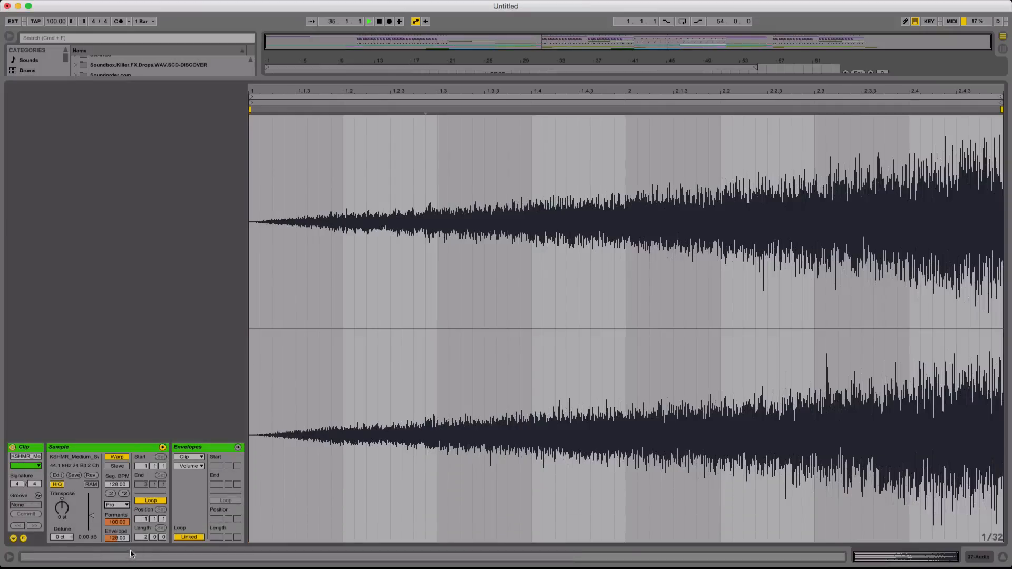
left_click_drag(358, 79, 358, 543)
Show the fades on 27 Audio and stretch a fade-in across the whole upward sweep at bar 15
key("plus")
key("plus")
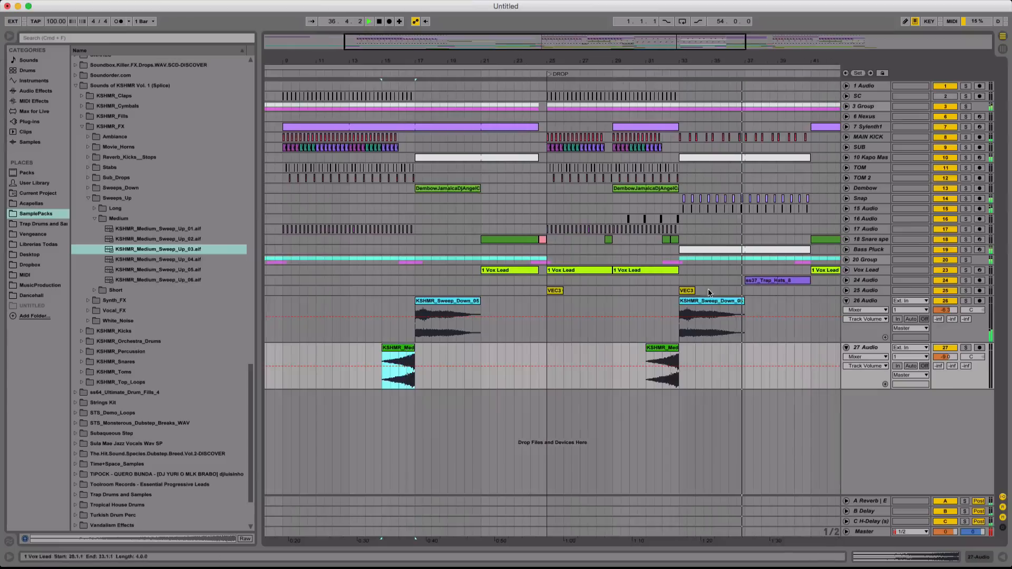
left_click(865, 363)
left_click(861, 373)
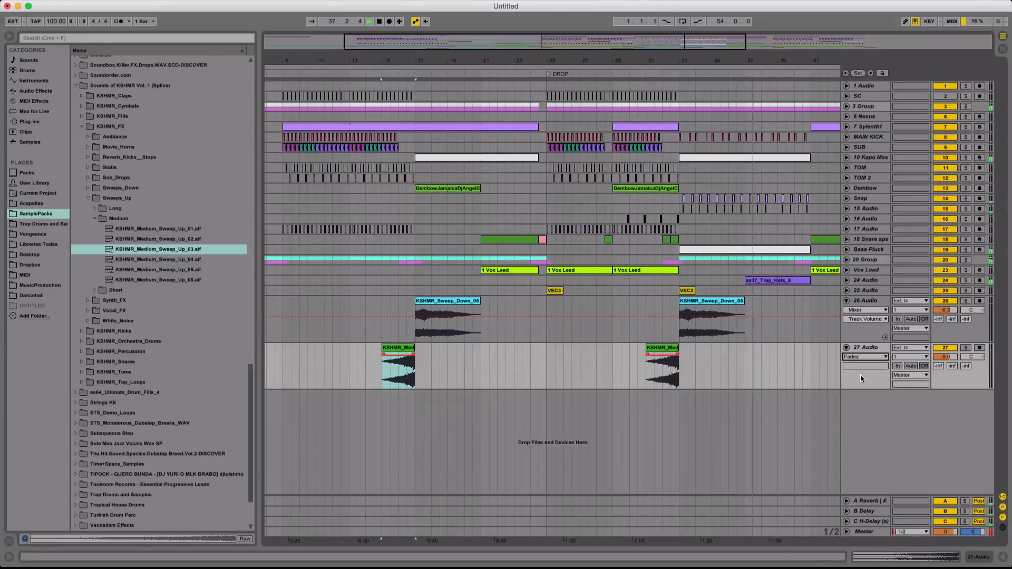
left_click_drag(383, 354, 413, 354)
Replace the upward sweep at bar 31 with a copy of the faded sweep from bar 15
left_click(400, 348)
key("super+c")
left_click(677, 339)
key("super+v")
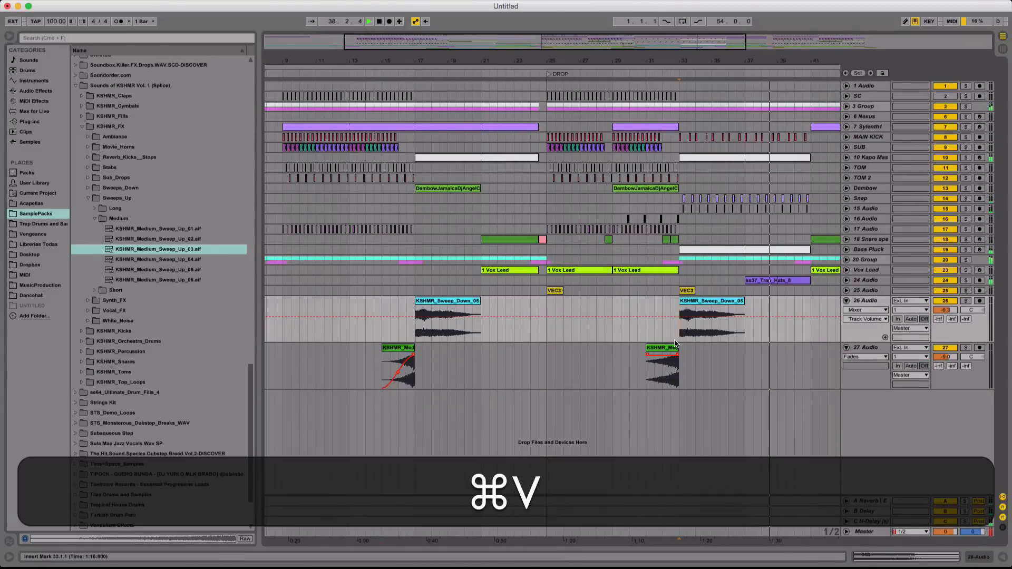
left_click(668, 349)
key("super+z")
key("super+v")
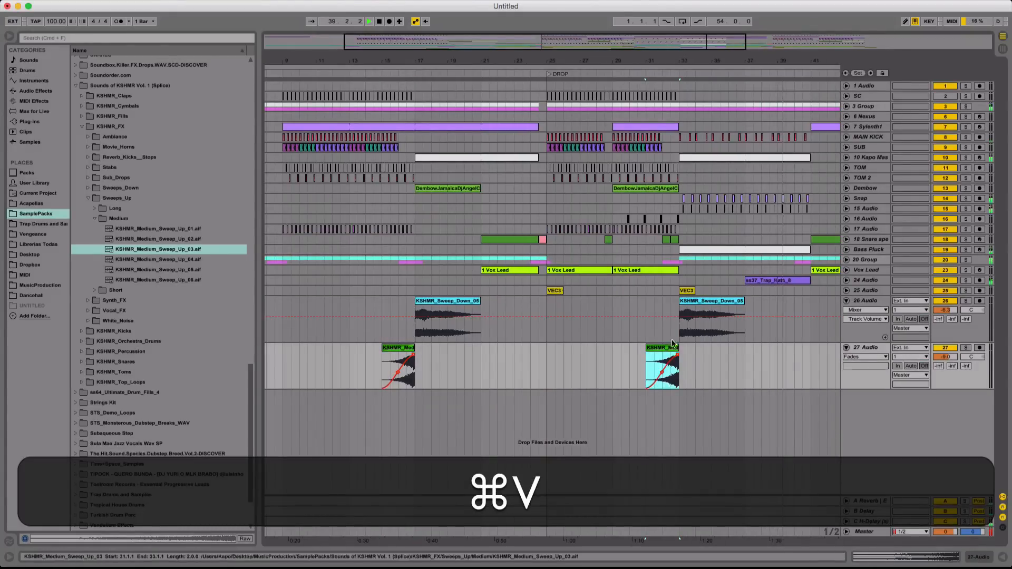
key("minus")
key("minus")
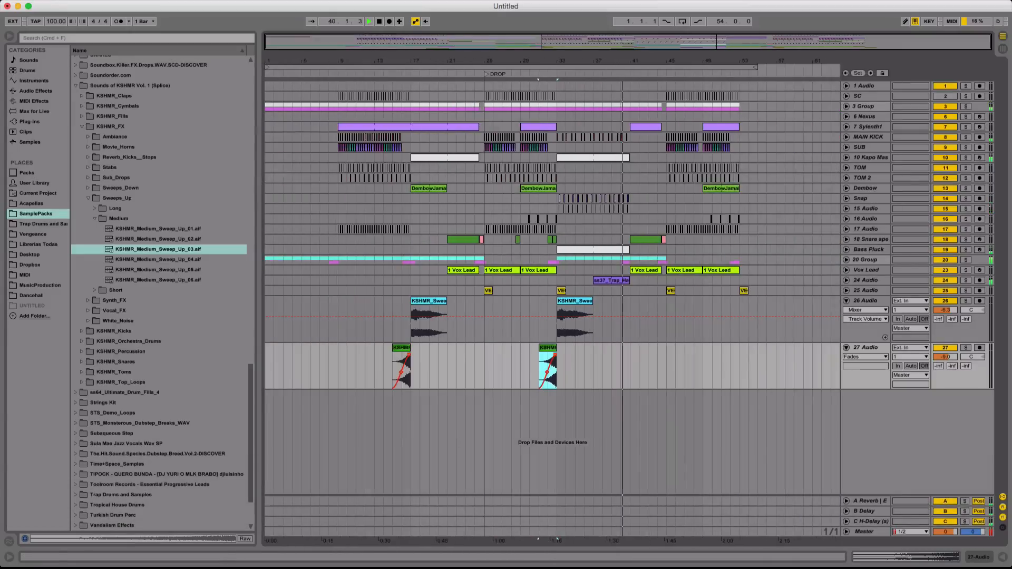
Add an EQ Eight with a low cut to the 26 Audio sweep track
double_click(868, 301)
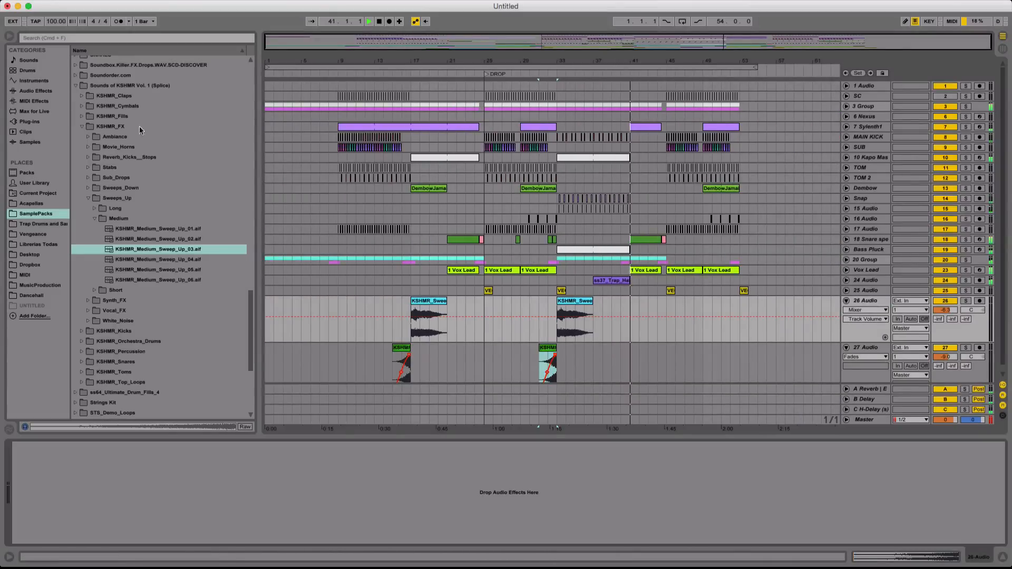
left_click(36, 90)
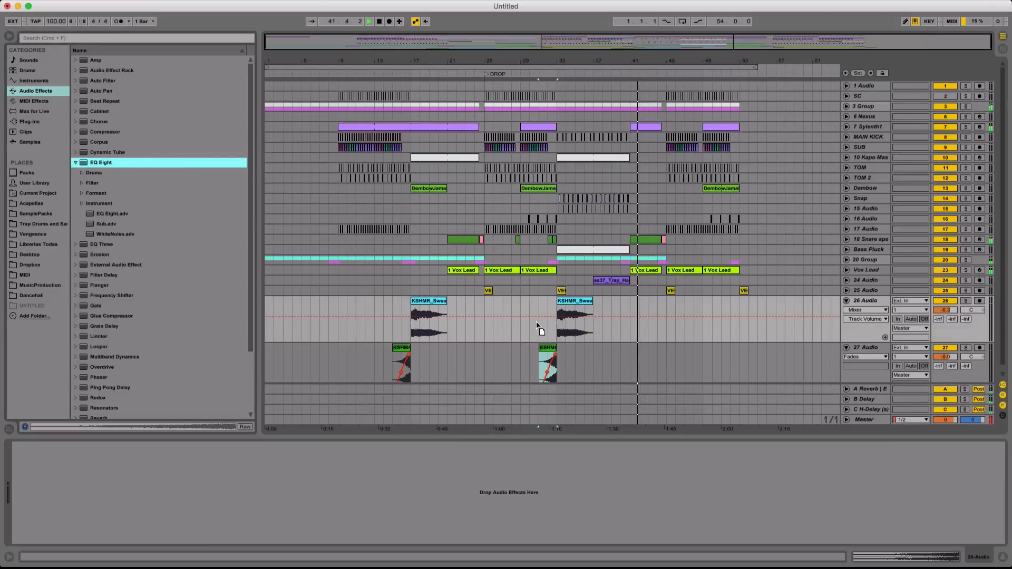
left_click_drag(395, 371, 87, 473)
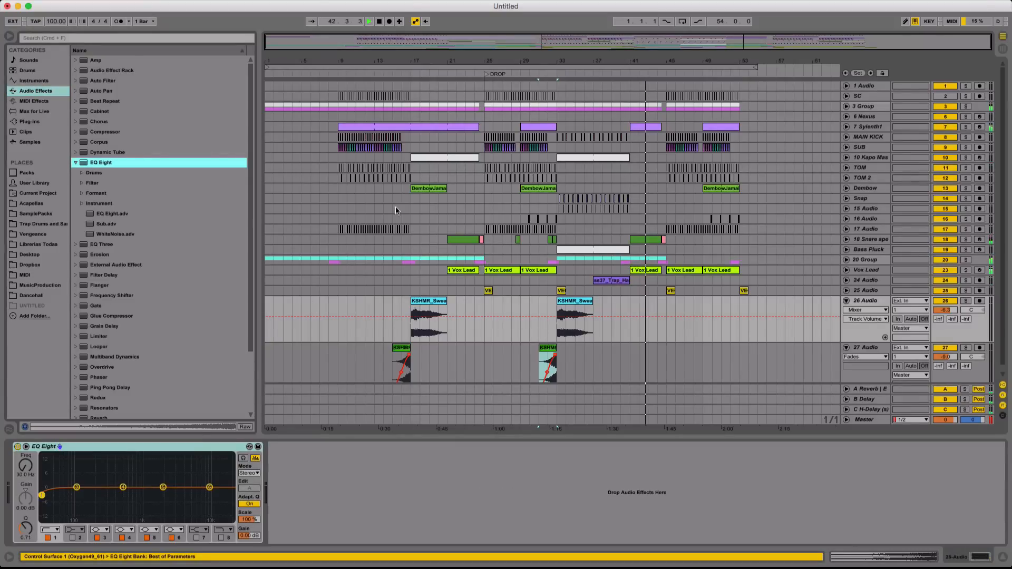
Copy the 10 Kapo Massive clip spanning bars 21 to 24 to bar 41 on the same track
left_click(452, 169)
left_click_drag(480, 160, 480, 159)
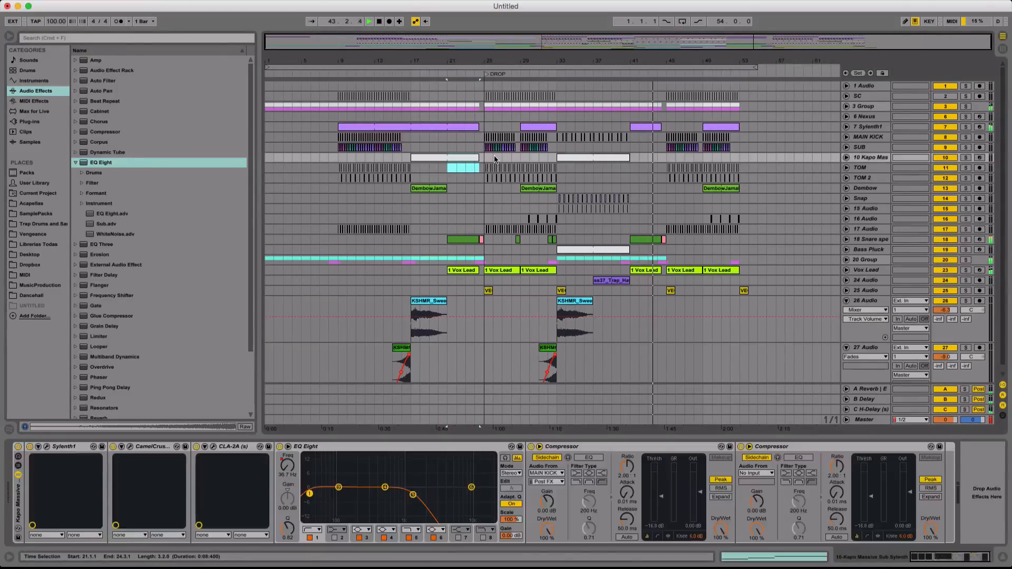
key("shift+Right")
key("shift+super+c")
left_click(629, 157)
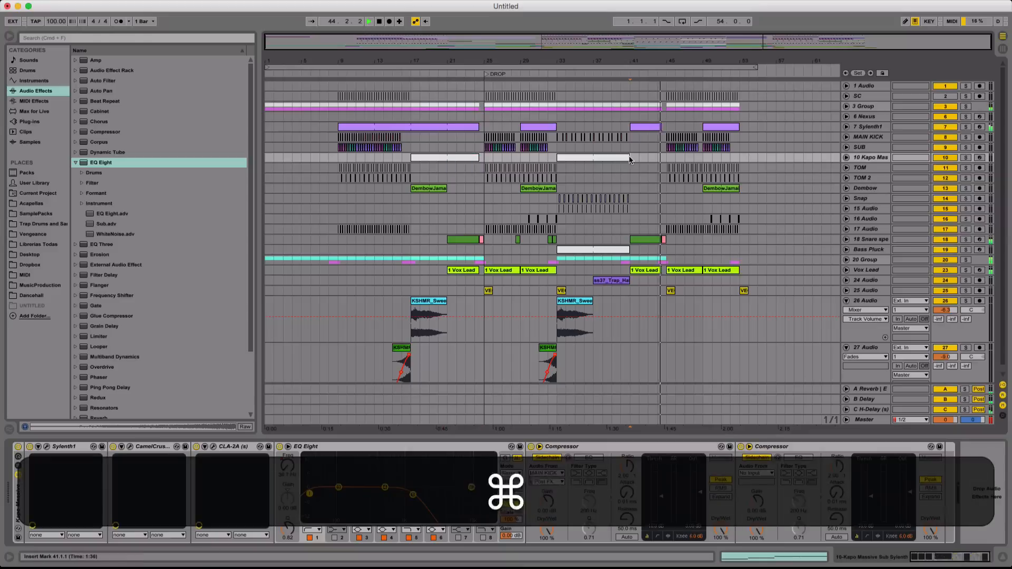
key("super+v")
Hide the device view, fold all the tracks and check the SUB track's volume
left_click(636, 214)
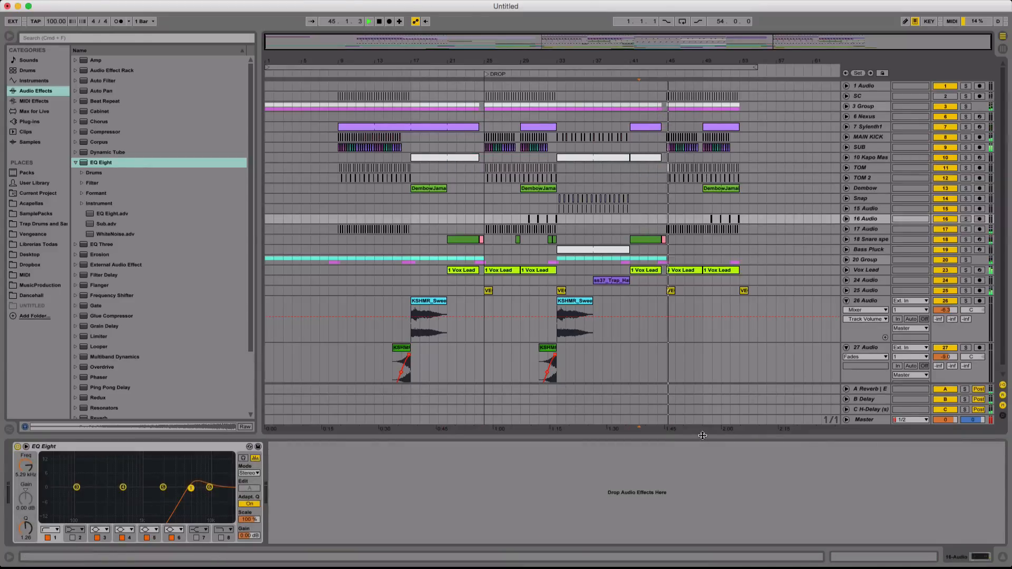
left_click_drag(703, 436, 705, 496)
left_click(847, 300, "alt")
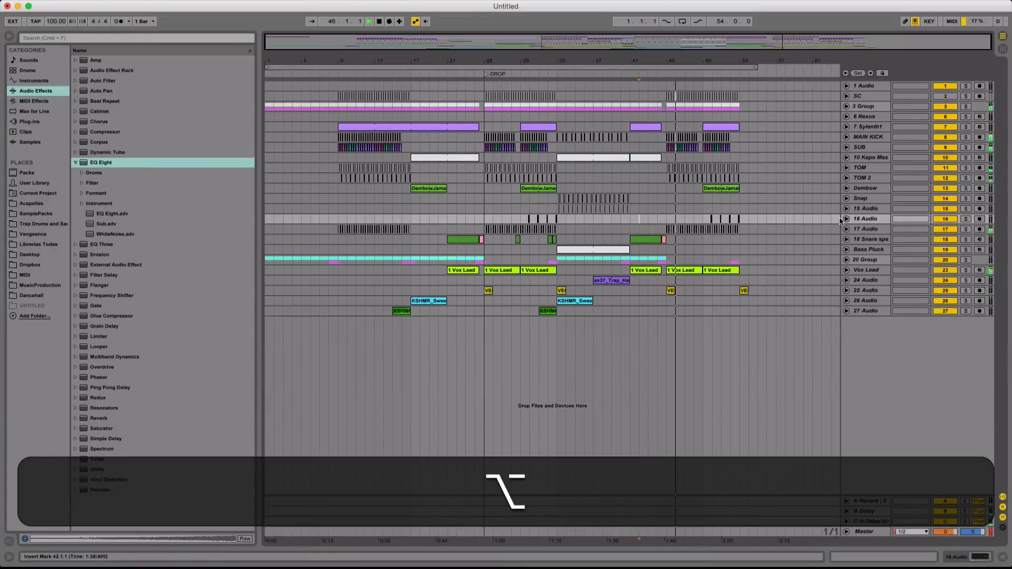
left_click(847, 147)
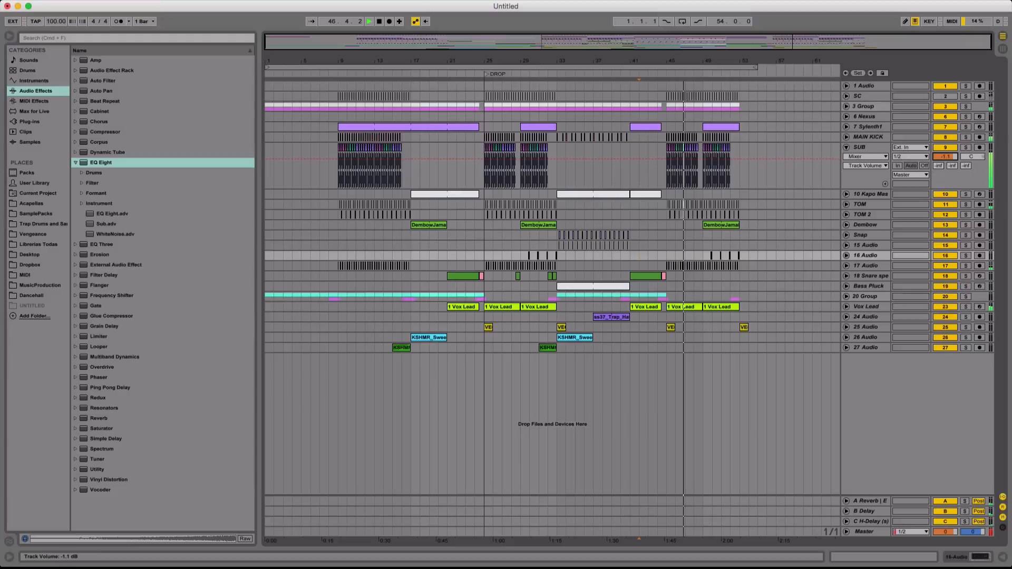
left_click(847, 147)
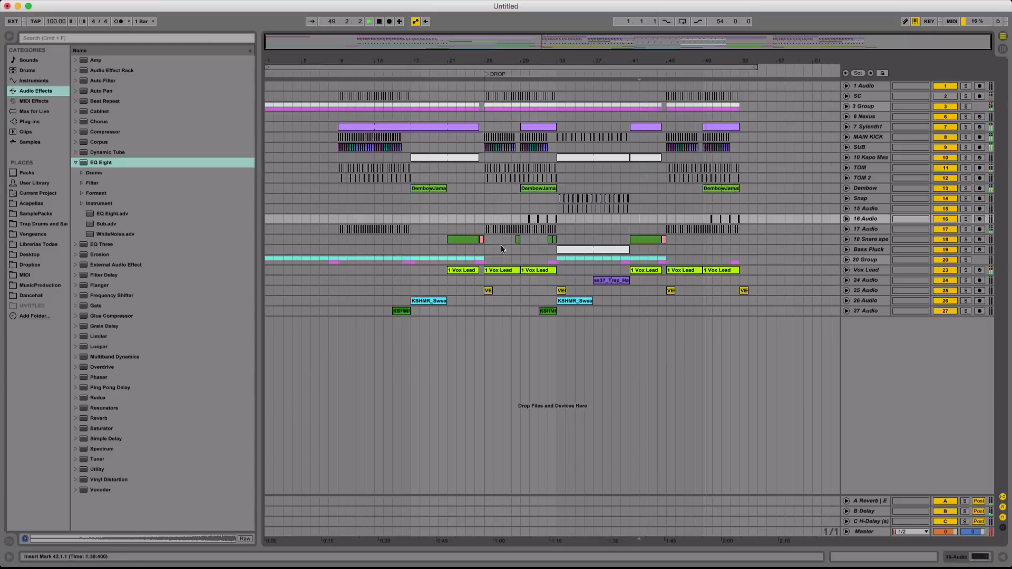
Copy bars 9 to 17 of all tracks from SC to 27 Audio to bar 53 and check the pasted vocals in 20 Group
left_click_drag(410, 321, 333, 94)
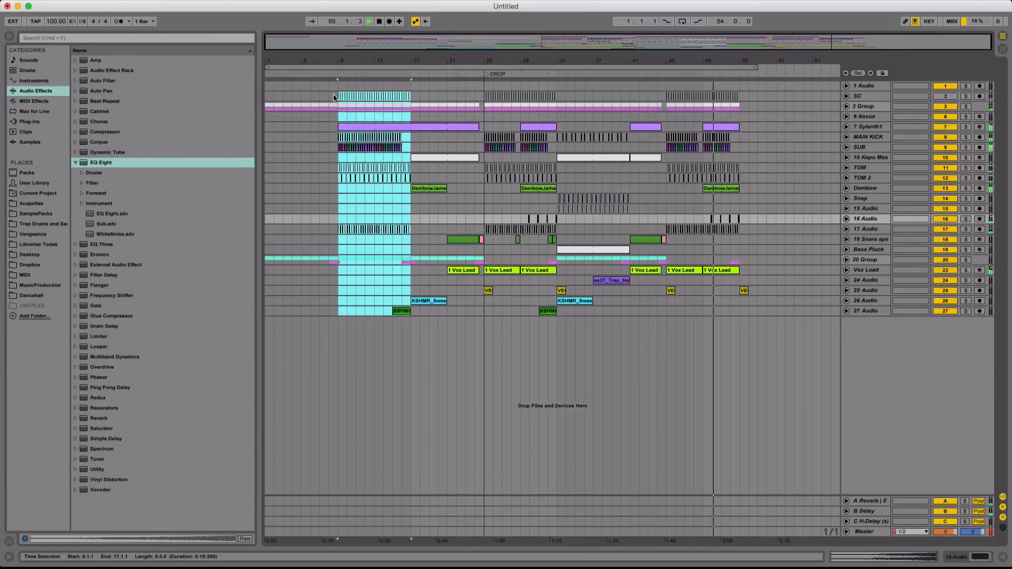
key("super+c")
left_click(743, 94)
key("super+v")
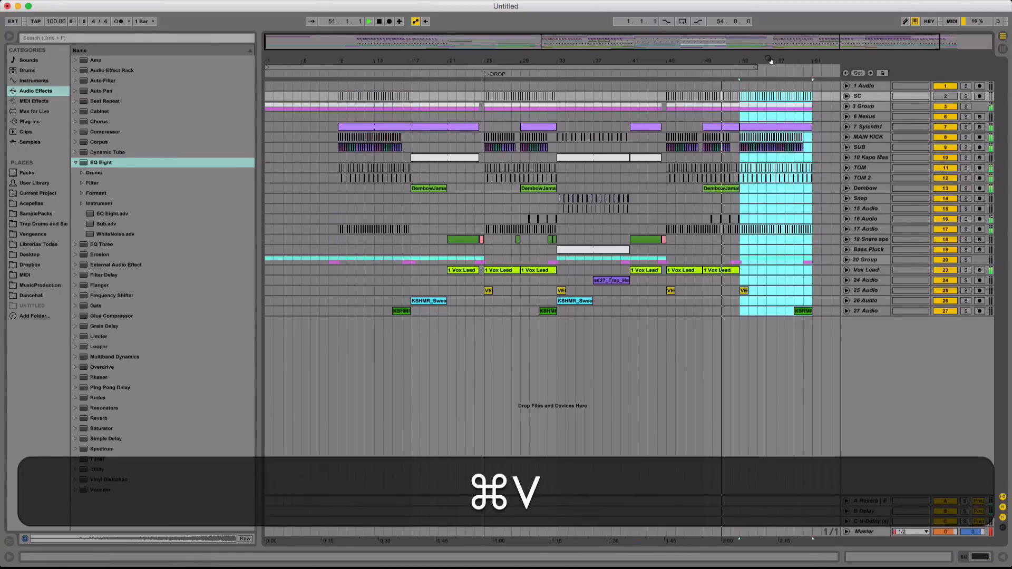
left_click_drag(770, 62, 754, 116)
left_click(656, 178)
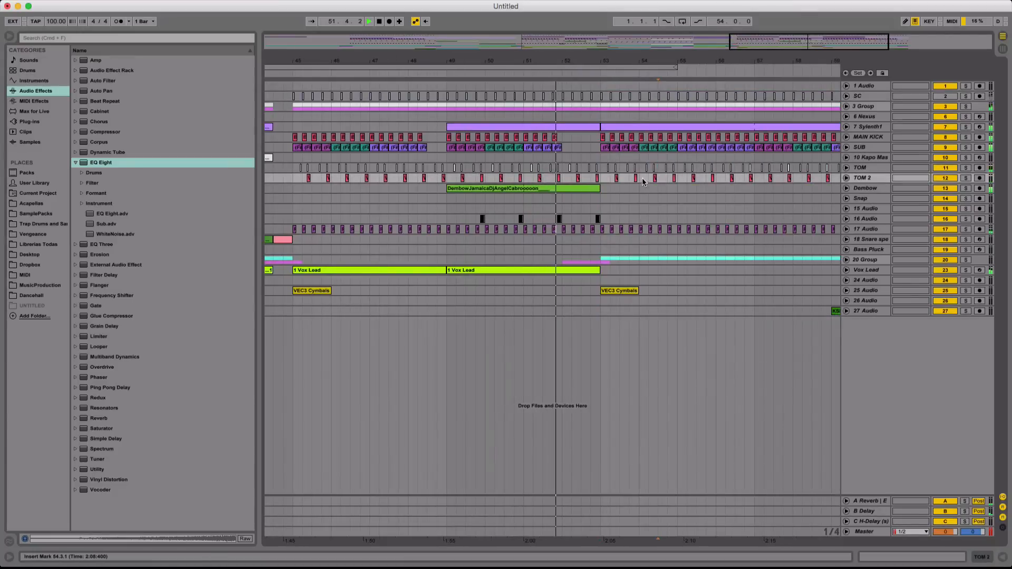
left_click(852, 261)
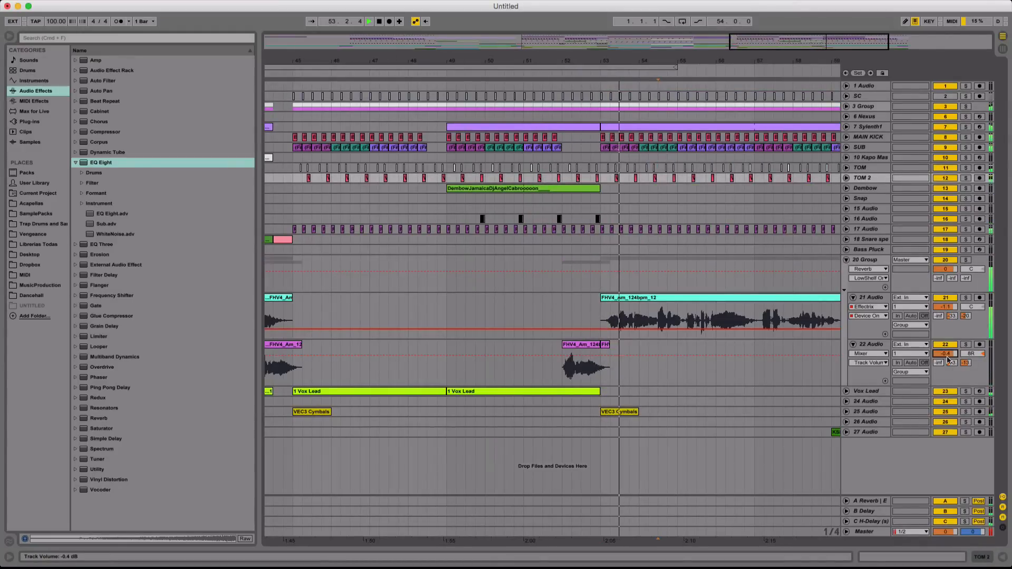
left_click(846, 260)
Copy bars 1 to 9 of the tracks from 3 Group through 20 Group to bar 61 as an outro
left_click_drag(732, 60, 732, 21)
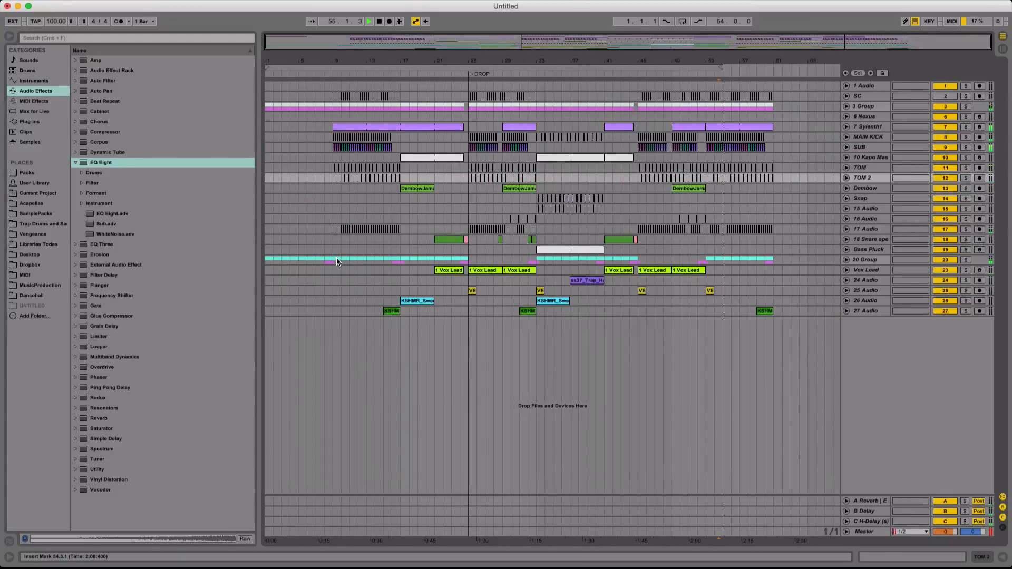
left_click_drag(336, 257, 238, 106)
key("super+c")
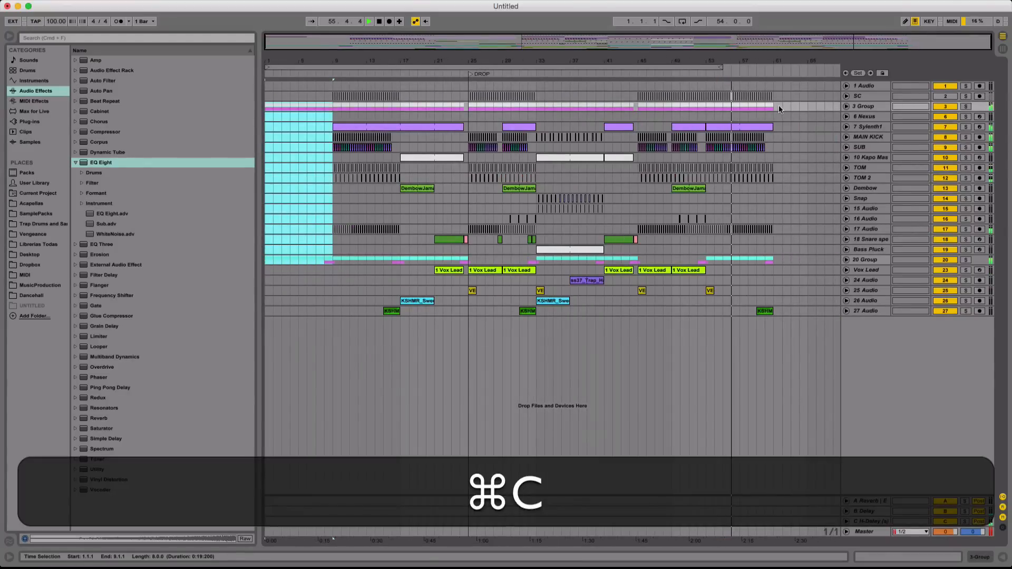
left_click(773, 106)
key("super+v")
scroll(773, 106, "right", 5)
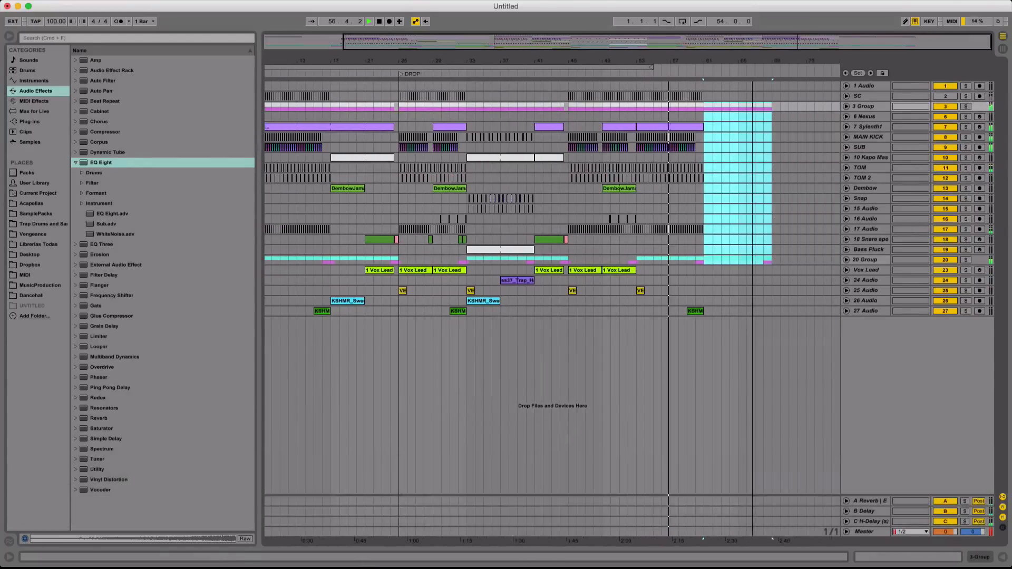
Delete the pasted 20 Group vocals from bar 61 to bar 70
left_click_drag(753, 60, 753, 74)
left_click_drag(787, 260, 701, 261)
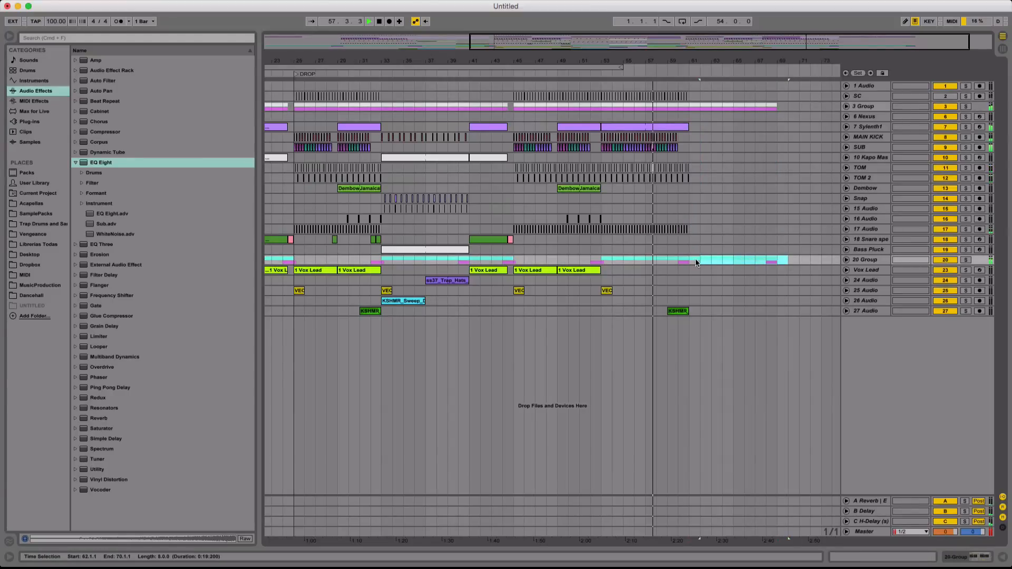
key("BackSpace")
Unfold 3 Group and reshape the 4 Sylenth1 filter cutoff automation into a gradual curved decline from bar 61 past the outro's end
left_click(846, 106)
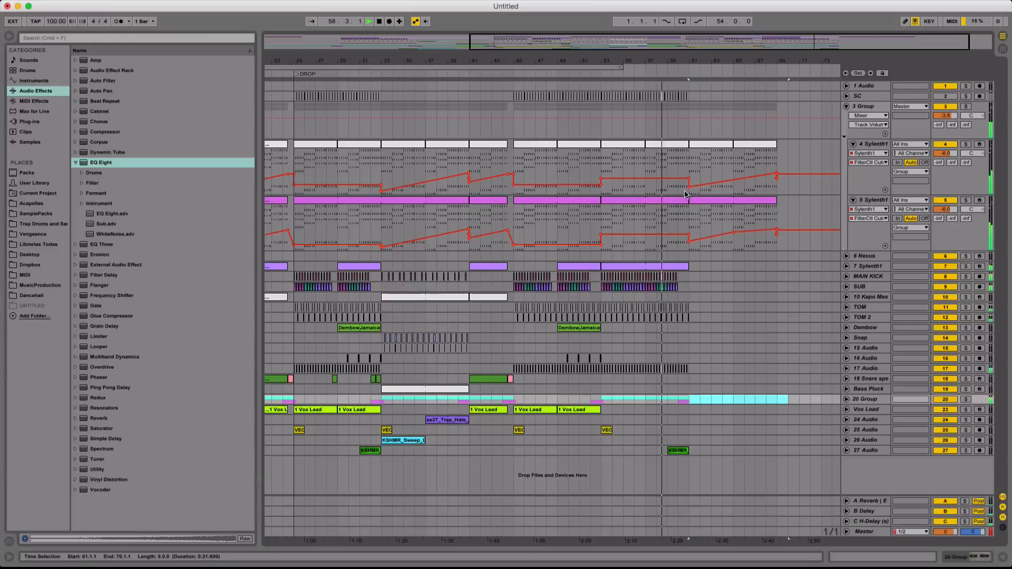
left_click(690, 190)
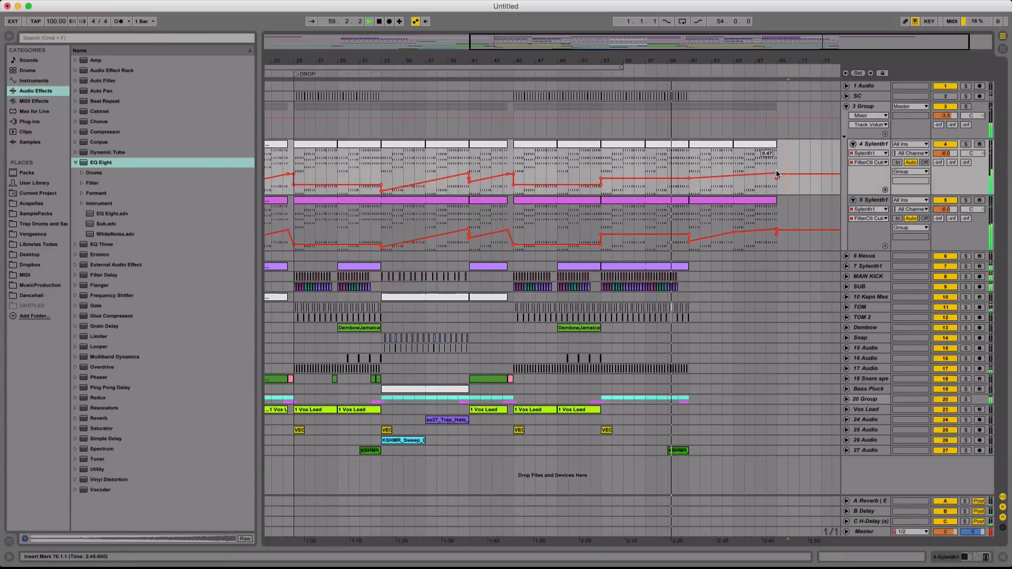
left_click_drag(787, 170, 731, 171)
key("super+BackSpace")
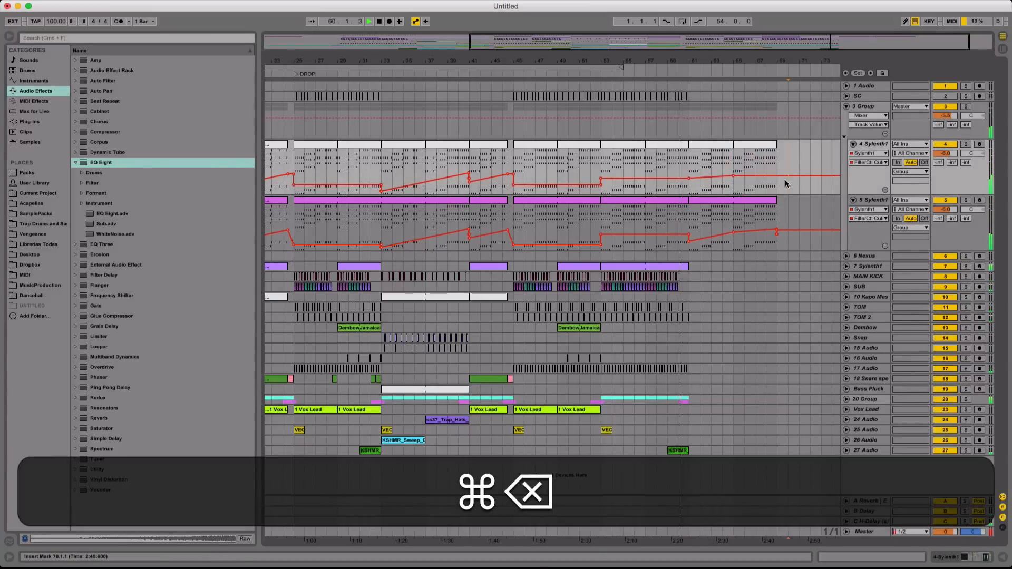
left_click(734, 176)
left_click_drag(739, 185, 739, 182, "alt")
Give the 5 Sylenth1 filter cutoff automation a matching gradual decline from bar 61 past the outro's end
left_click(689, 242)
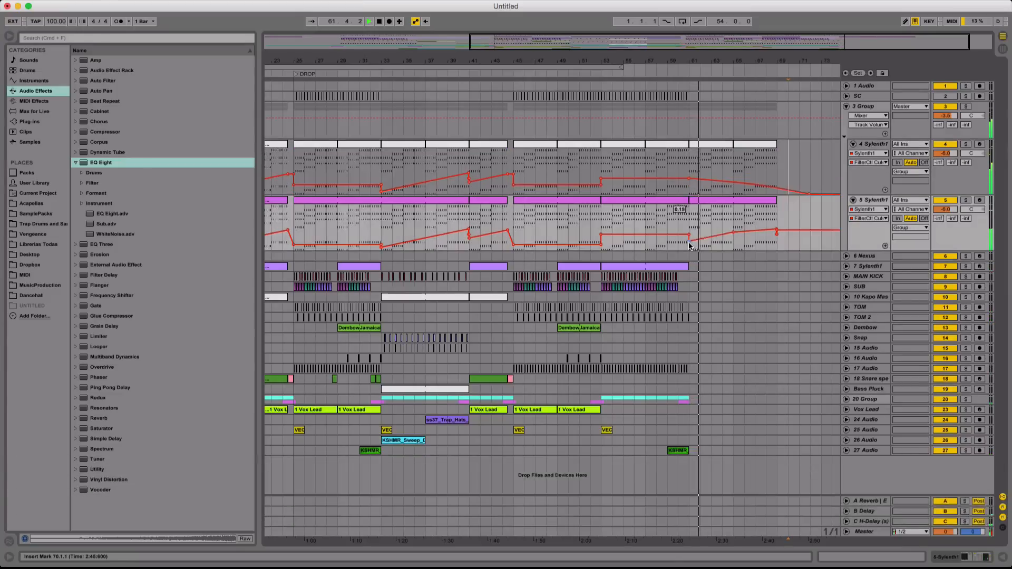
mouse_move(799, 232)
left_mouse_down()
mouse_move(722, 227)
mouse_move(810, 249)
left_mouse_up()
key("super+BackSpace")
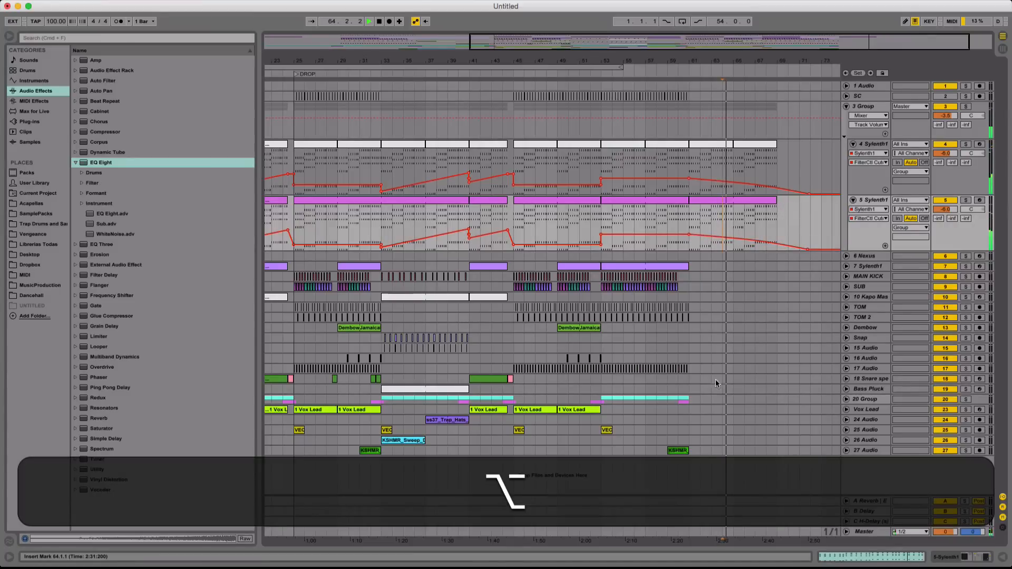
Duplicate the 20 Group vocals from bar 53 to bar 61 and extend the last vocal clip on 22 Audio to bar 70
left_click(635, 402)
key("super+d")
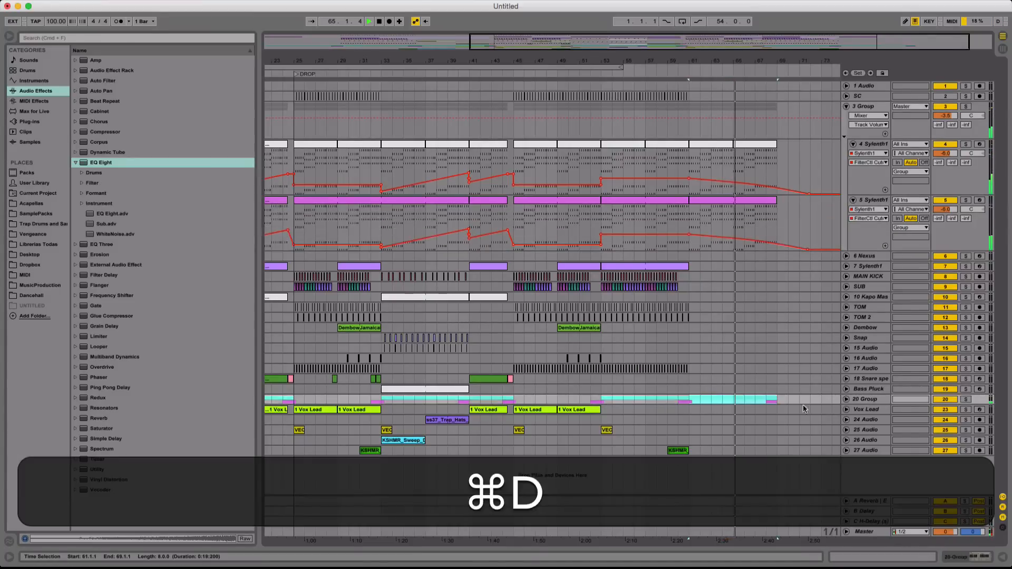
left_click(847, 399)
left_click(801, 426)
scroll(788, 429, "down", 3)
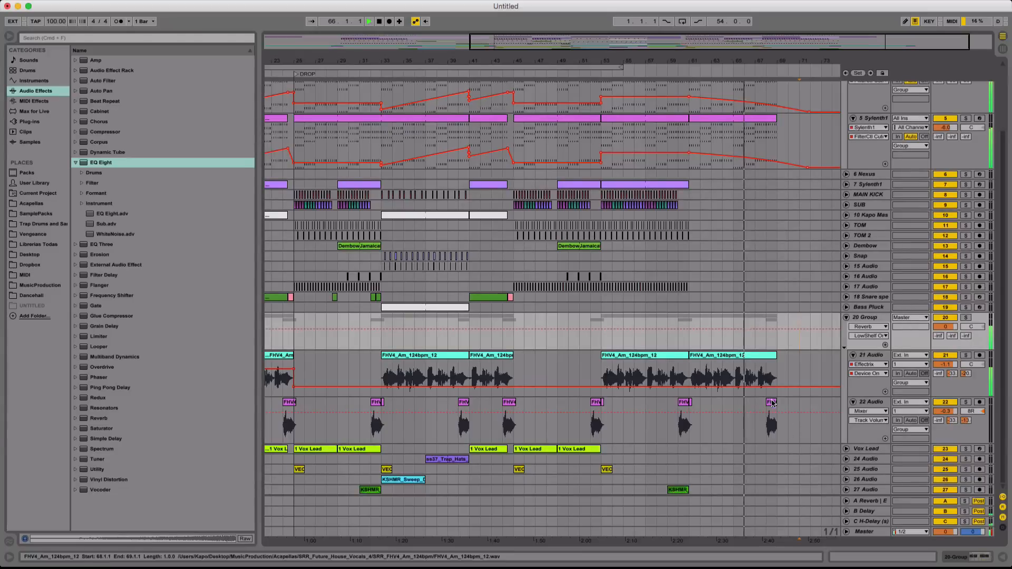
left_click_drag(776, 402, 788, 403)
left_click(800, 408)
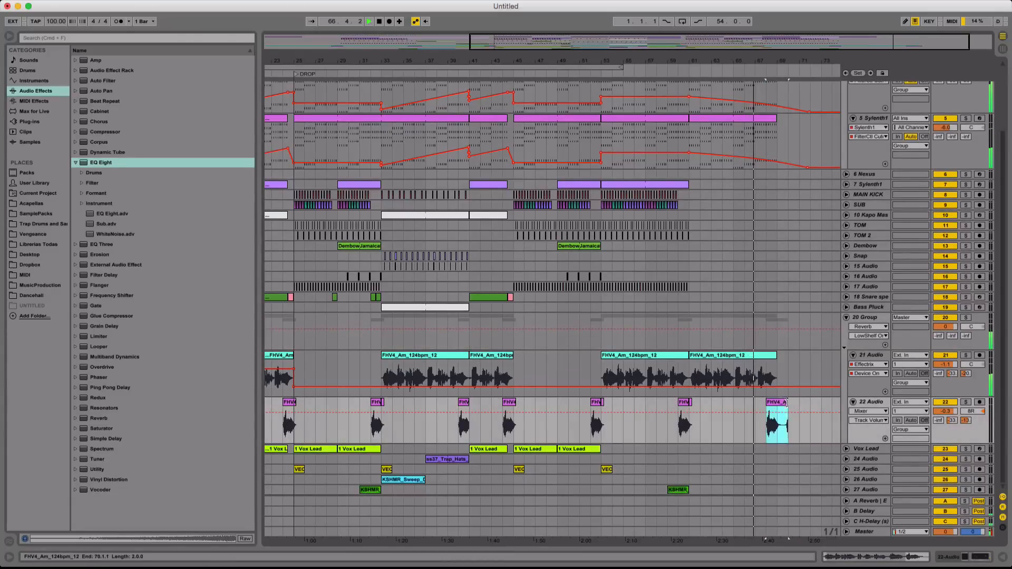
scroll(828, 293, "up", 3)
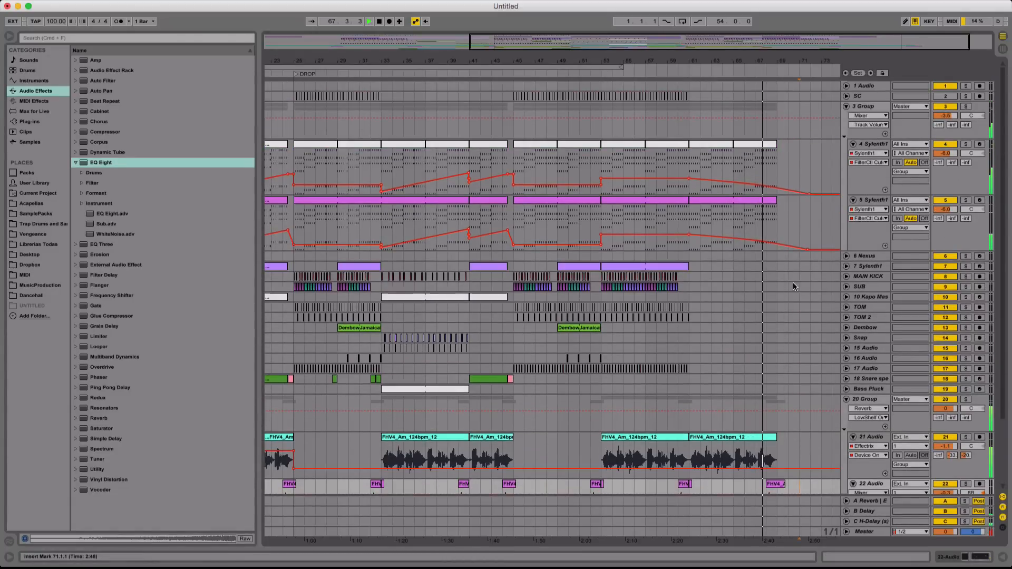
scroll(793, 283, "down", 3)
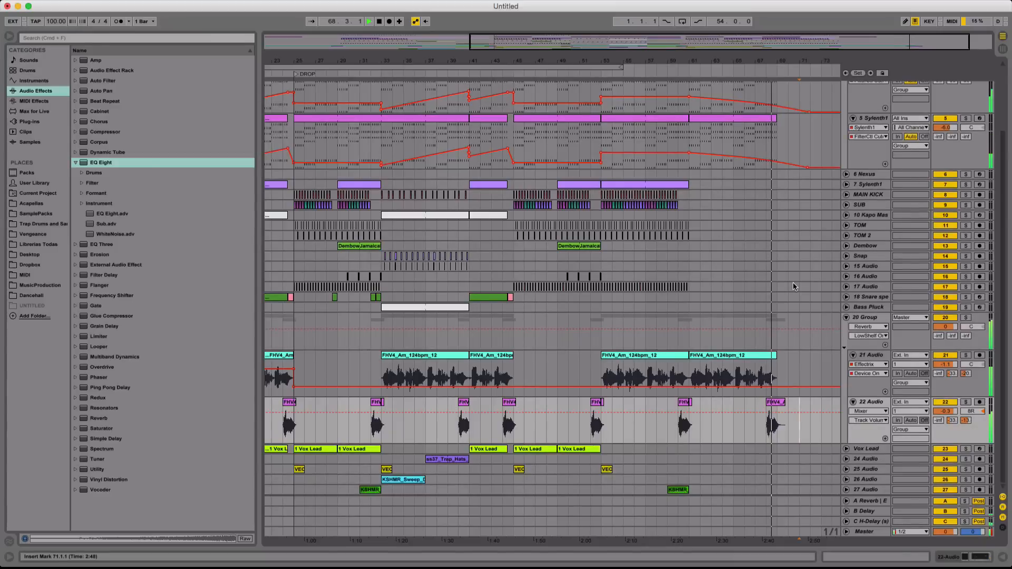
Copy the downward sweep from bar 33 to bar 61 on 26 Audio and play back the transition
left_click(420, 480)
left_click(686, 483)
key("cmd+v")
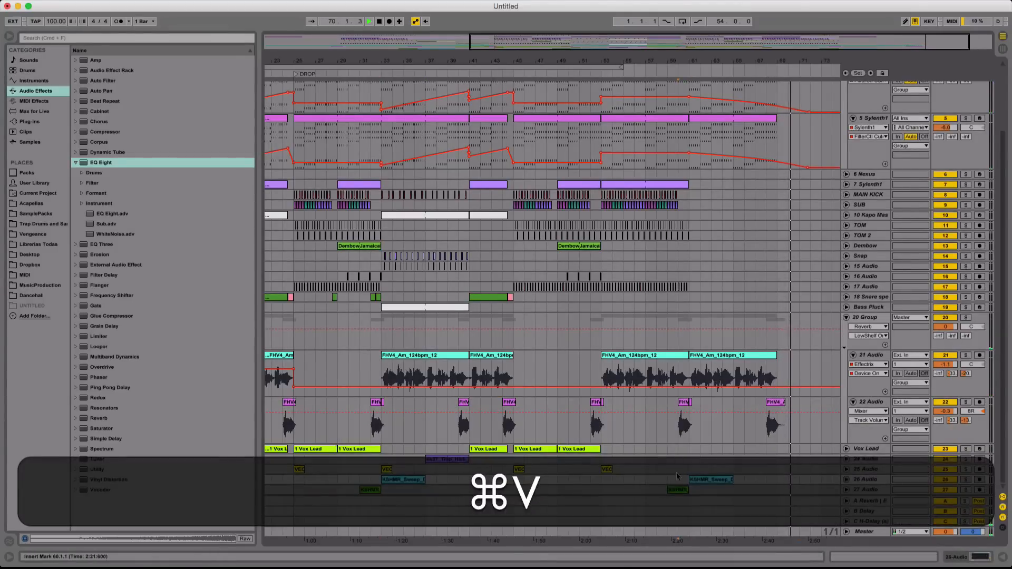
key("space")
Fold all the tracks and show the whole arrangement
left_click(854, 323, "alt")
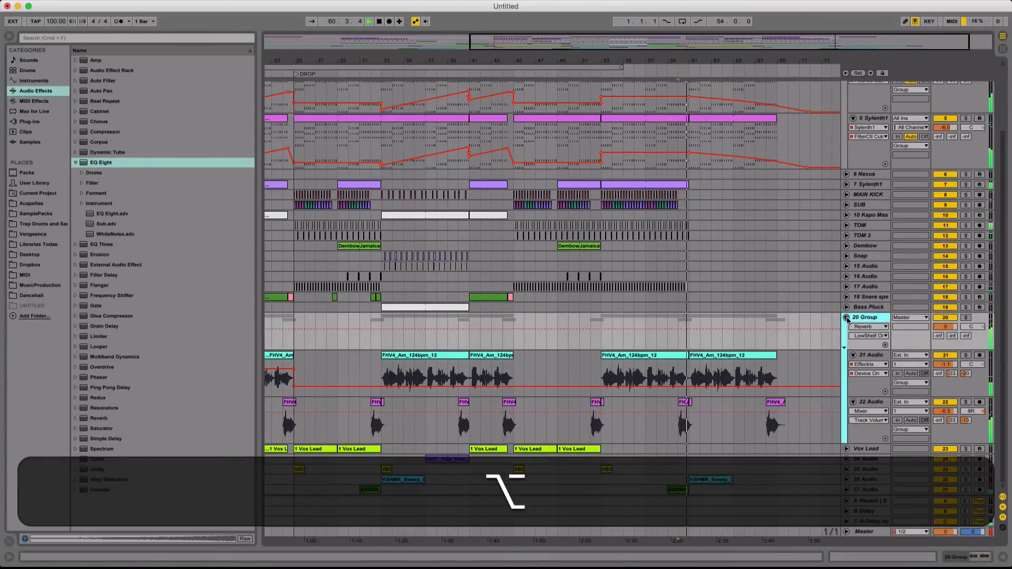
left_click(853, 321, "alt")
key("minus")
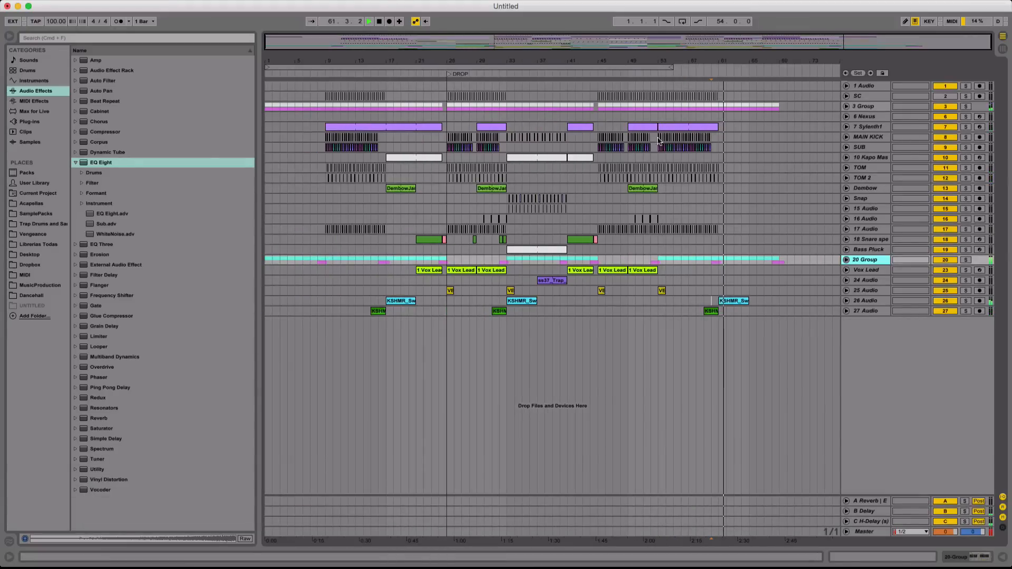
Add a locator named "Drop 2" at bar 45, where the second drop starts
left_click(522, 311)
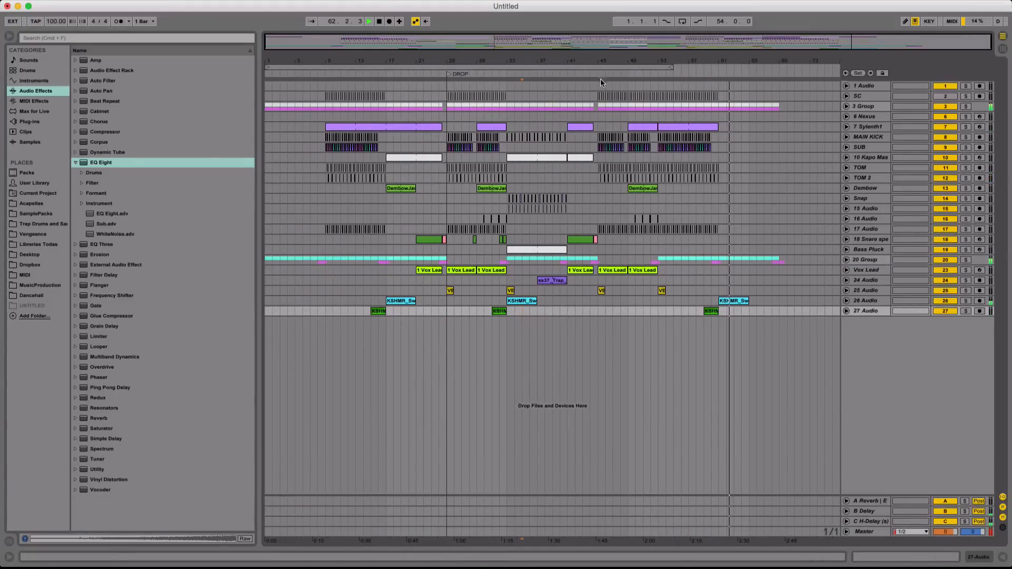
left_click(612, 270)
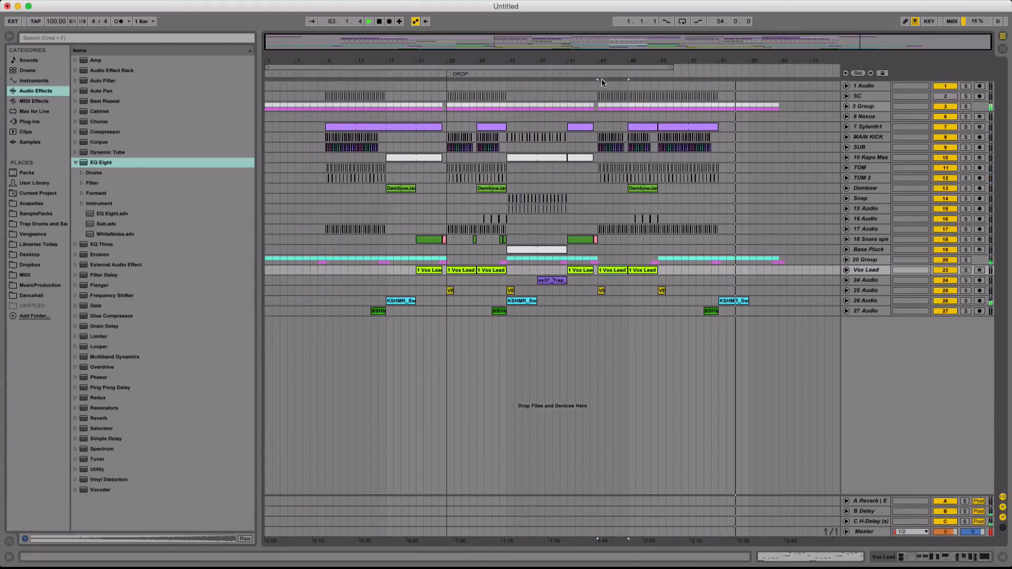
left_click(615, 96)
type("Drop 2")
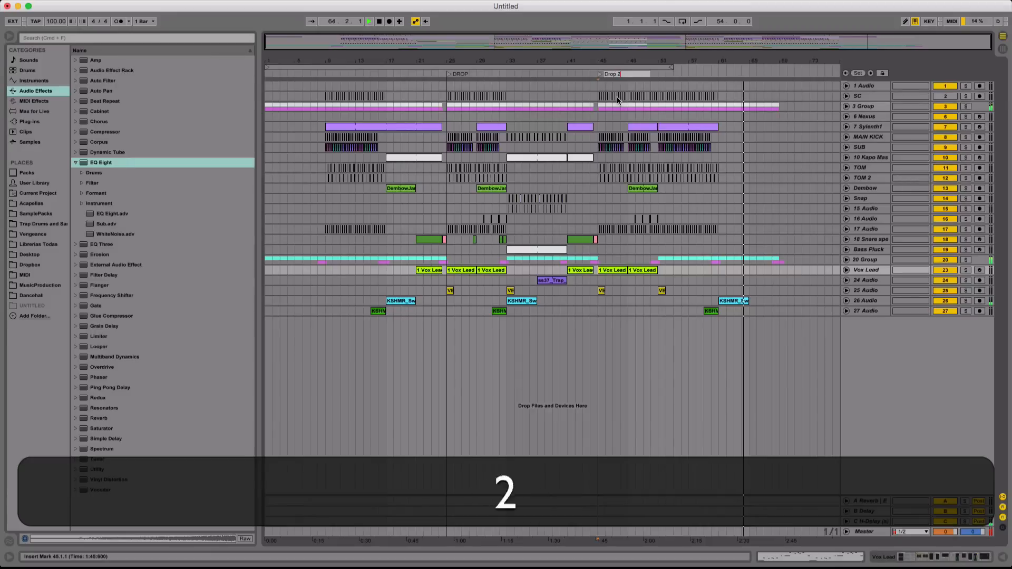
key("Return")
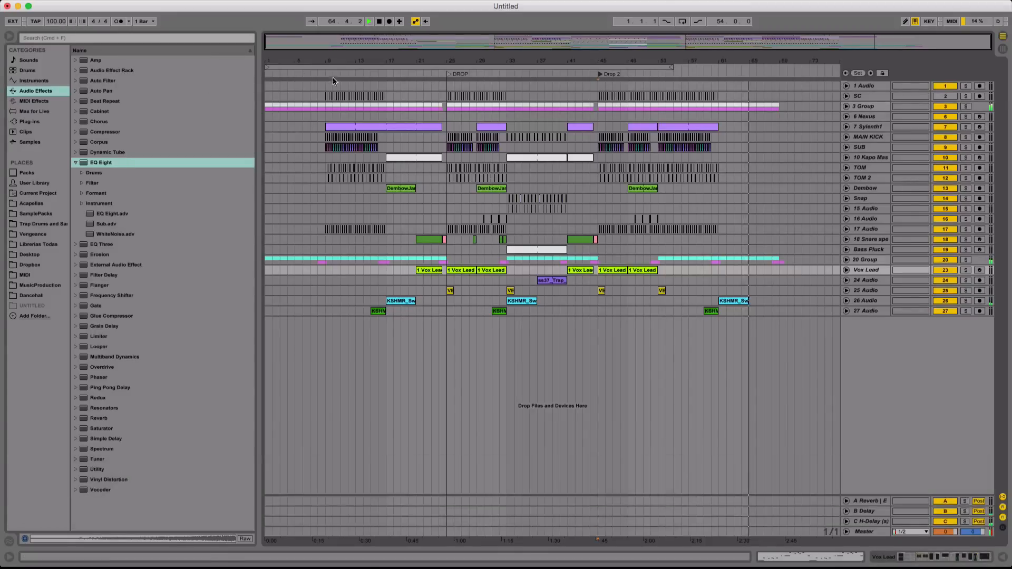
Add a locator named "Verse 1" at bar 9, where the first verse starts, and stop playback
right_click(330, 74)
left_click(346, 98)
type("V")
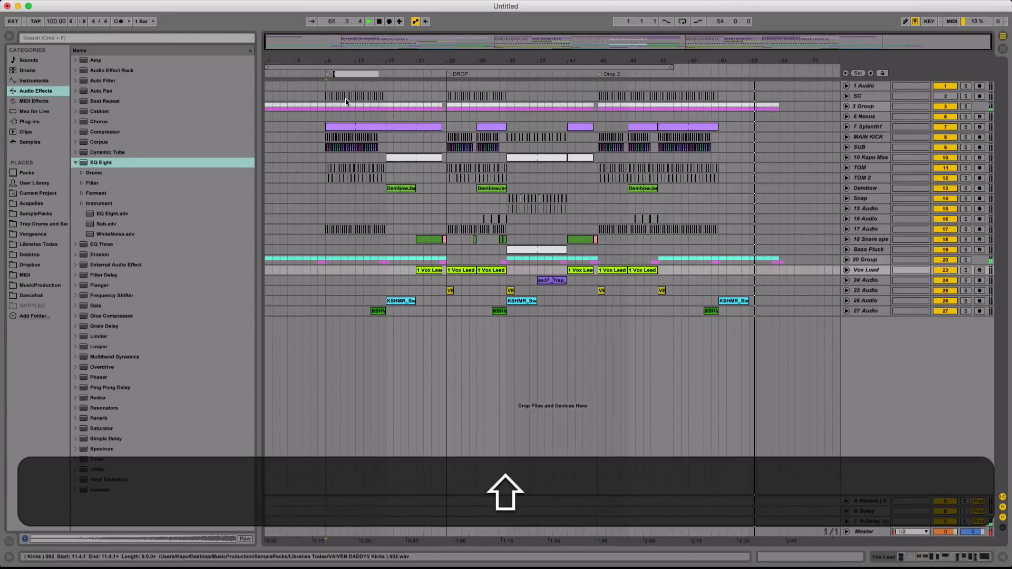
key("shift+BackSpace")
type("Ver")
key("BackSpace")
key("BackSpace")
key("BackSpace")
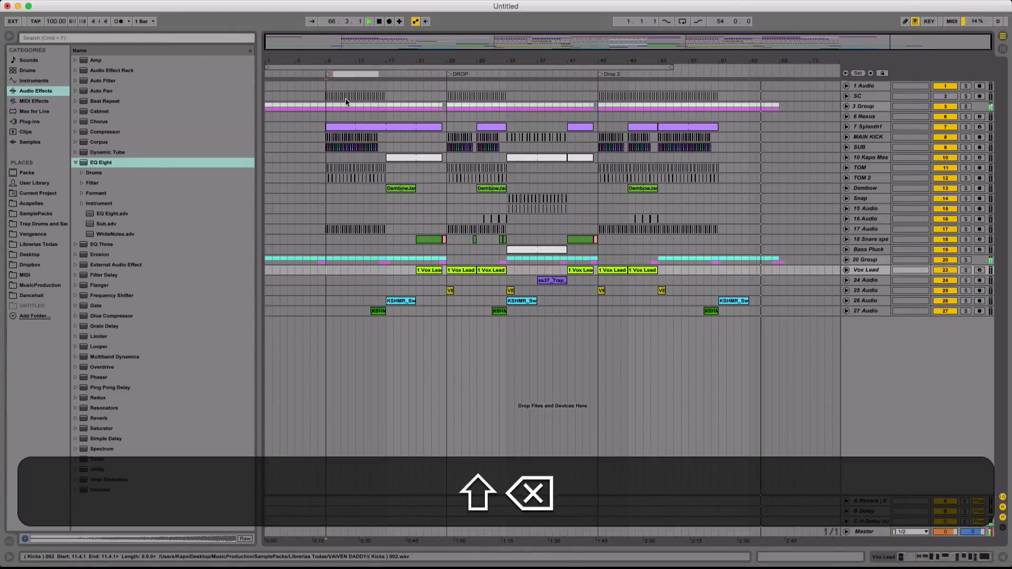
type("Verse 1")
key("Return")
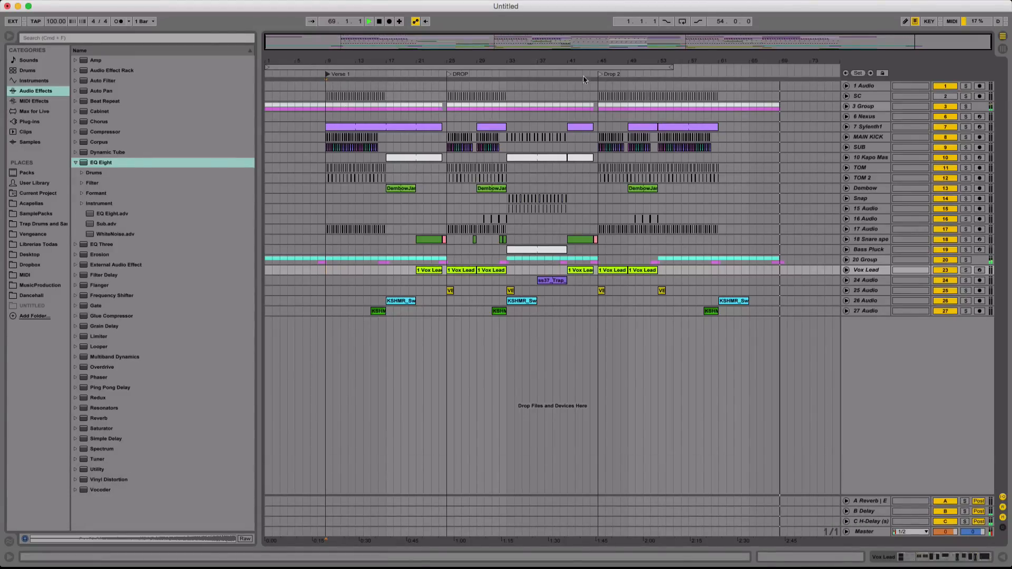
key("space")
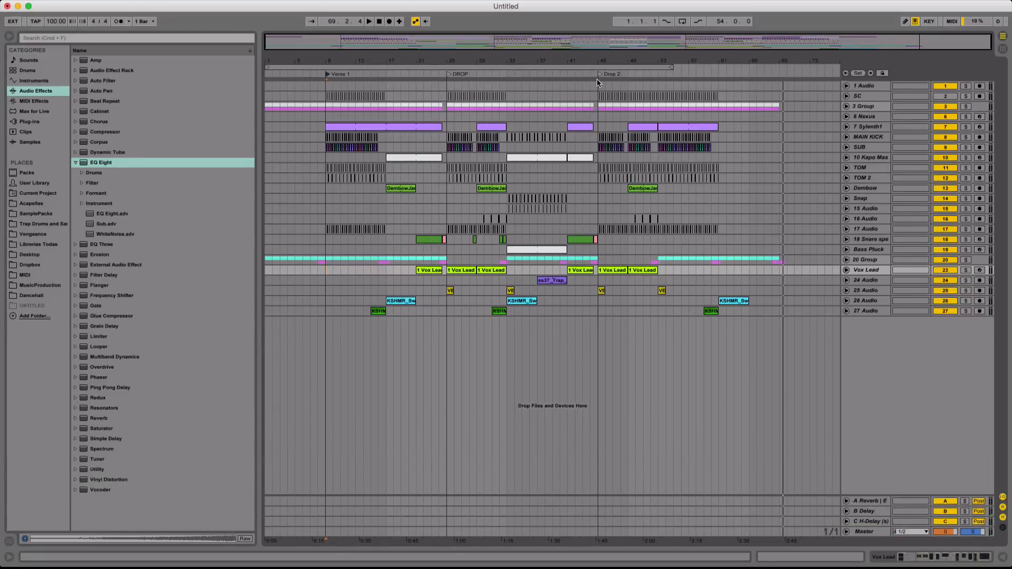
Insert a new audio track directly below TOM 2 for extra percussion in the first drop
left_click_drag(448, 199, 513, 200)
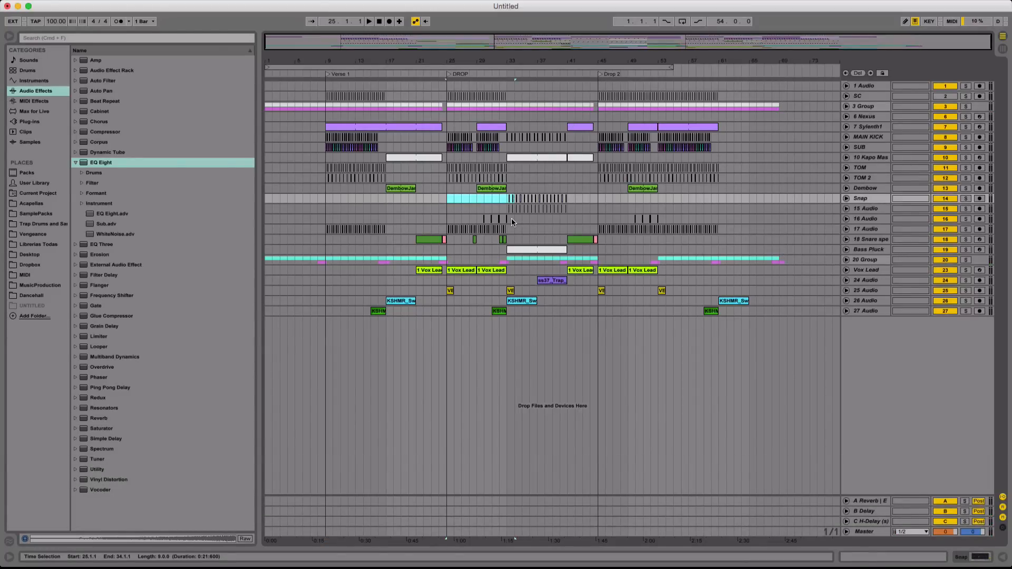
left_click(444, 198)
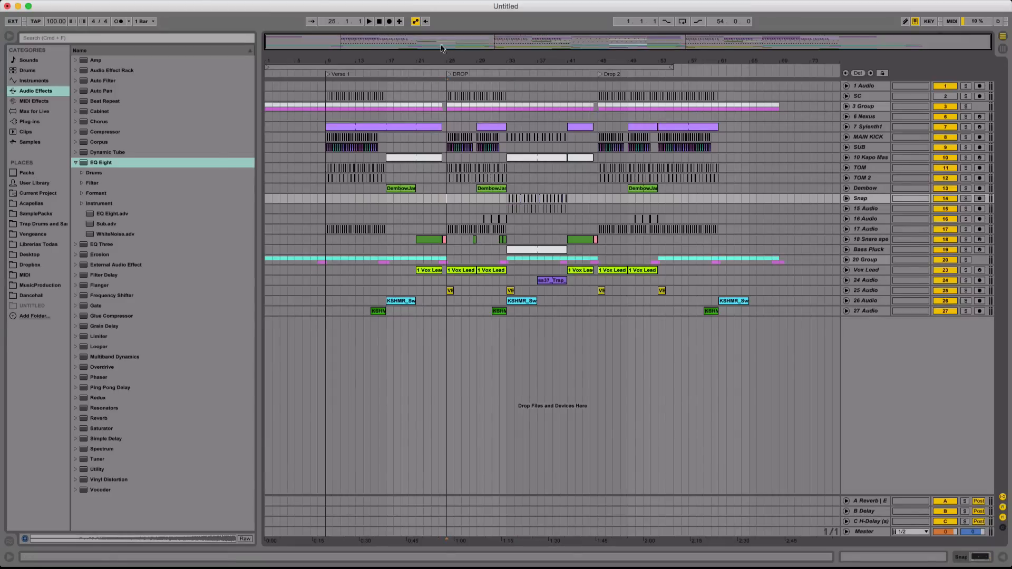
left_click_drag(456, 59, 456, 131)
left_click_drag(405, 200, 579, 201)
left_click(880, 176)
key("super+t")
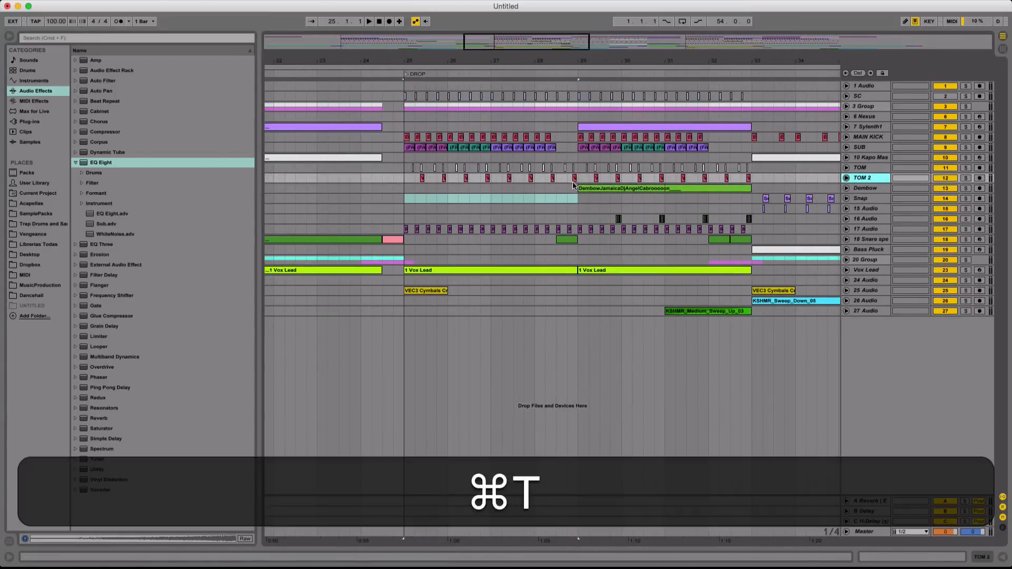
left_click_drag(466, 63, 467, 106)
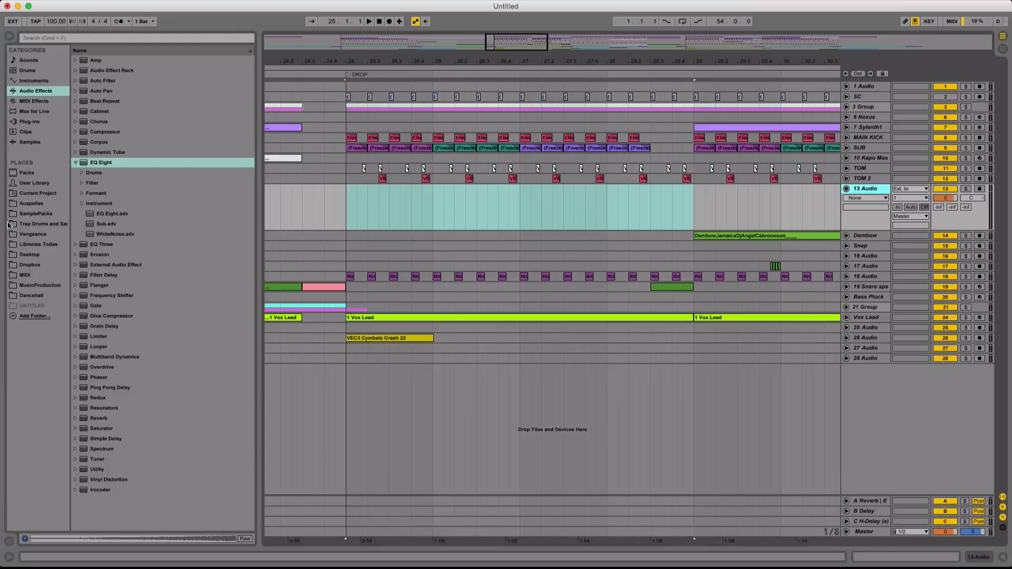
Find Reggaeton Timbal Roll 23.wav in the Borro Cassette folder of Librerias Todas and place it on 13 Audio just before bar 29
left_click(41, 215)
left_click(40, 244)
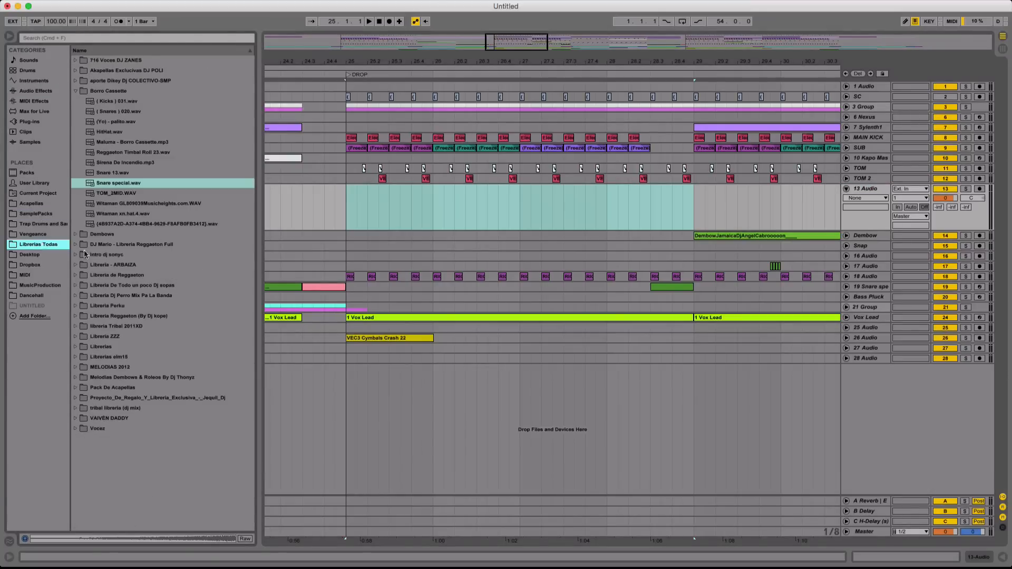
key("Up")
key("Up")
key("Up")
key("Up")
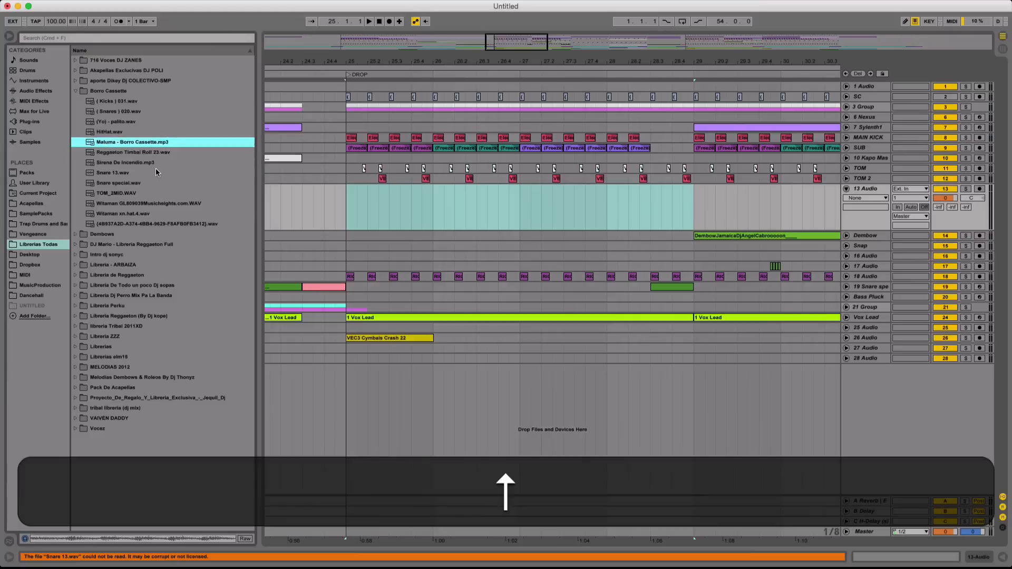
key("Down")
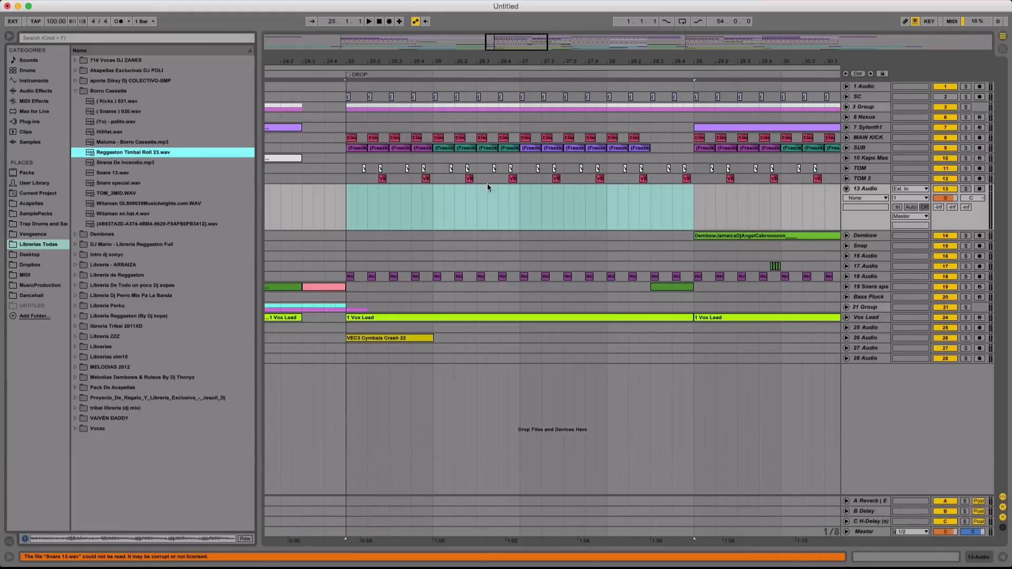
left_click_drag(133, 152, 686, 206)
Insert another audio track below 13 Audio and place the ( Snares ) 020.wav sample on it at bar 25
left_click(870, 188)
key("cmd+t")
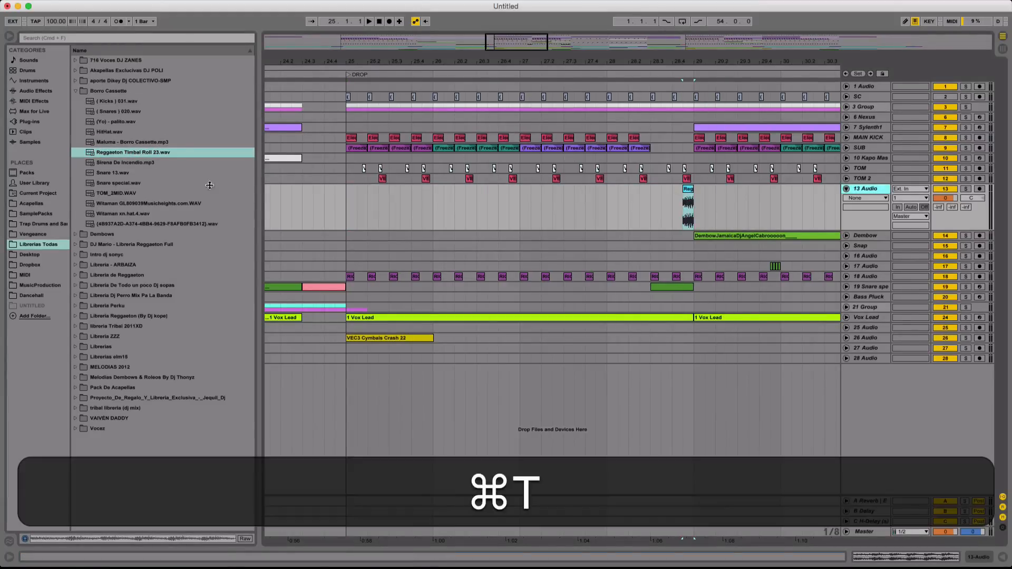
left_click(130, 183)
left_click(121, 162)
left_click(121, 172)
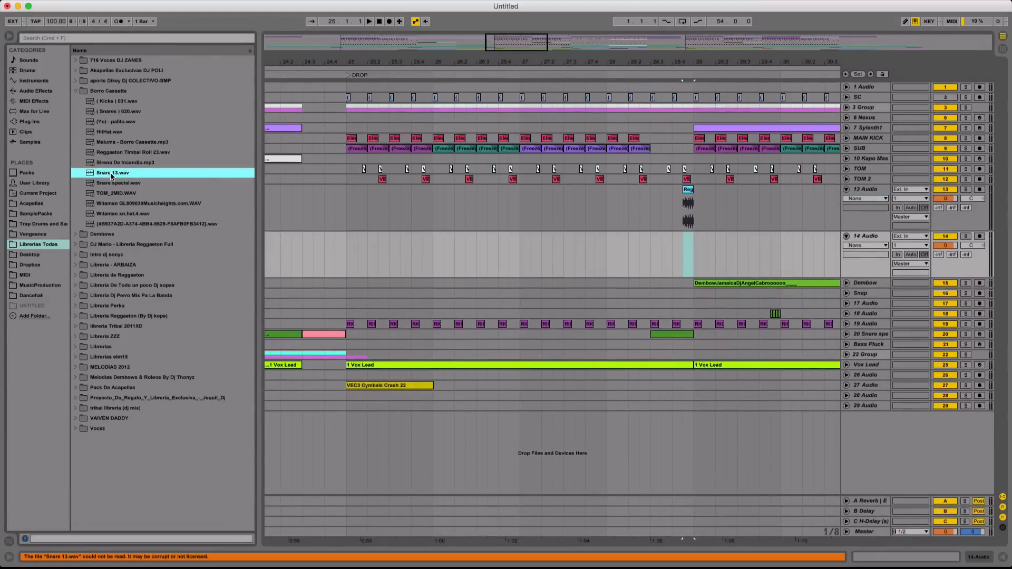
left_click(125, 120)
left_click(126, 112)
left_click_drag(114, 109, 346, 248)
Move the snare clip on 14 Audio to 25.1.4 and paste a second hit at 25.2.3, matching the TOM hits
left_click_drag(346, 62, 354, 106)
key("super+x")
left_click(410, 244)
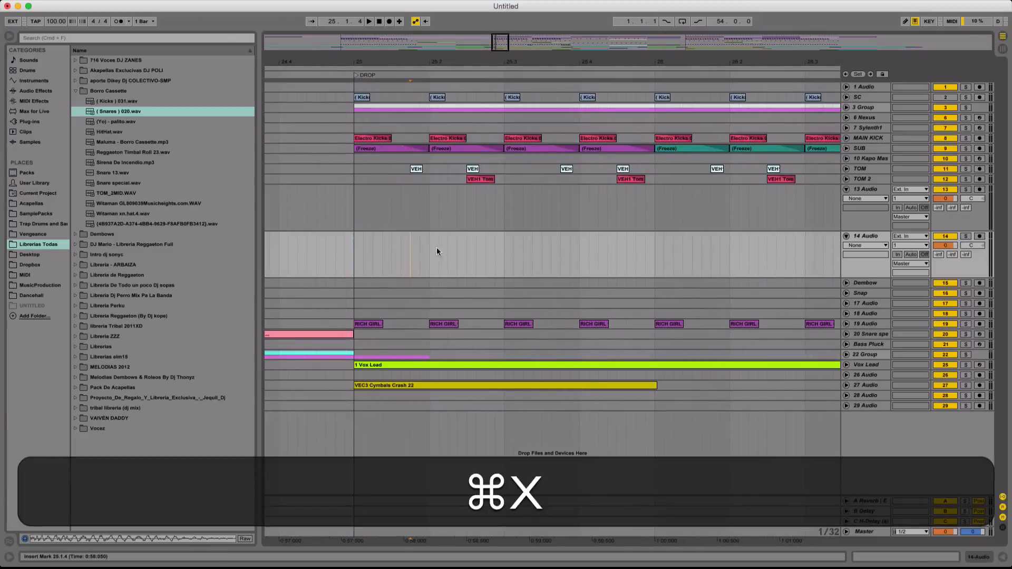
key("super+v")
left_click(469, 248)
key("super+v")
Duplicate the two-beat snare pattern on 14 Audio repeatedly from bar 25 until it passes bar 29
left_click_drag(508, 250, 357, 257)
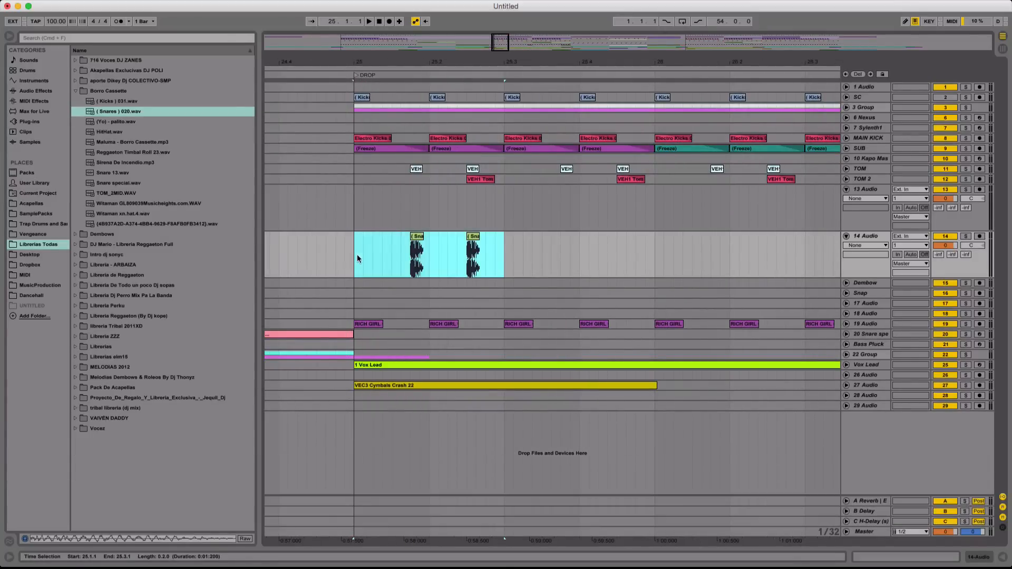
key("super+d")
key("super+d")
key("super+d")
key("super+d")
key("super+d")
left_click_drag(564, 64, 428, 65)
key("cmd+d")
key("cmd+d")
key("cmd+d")
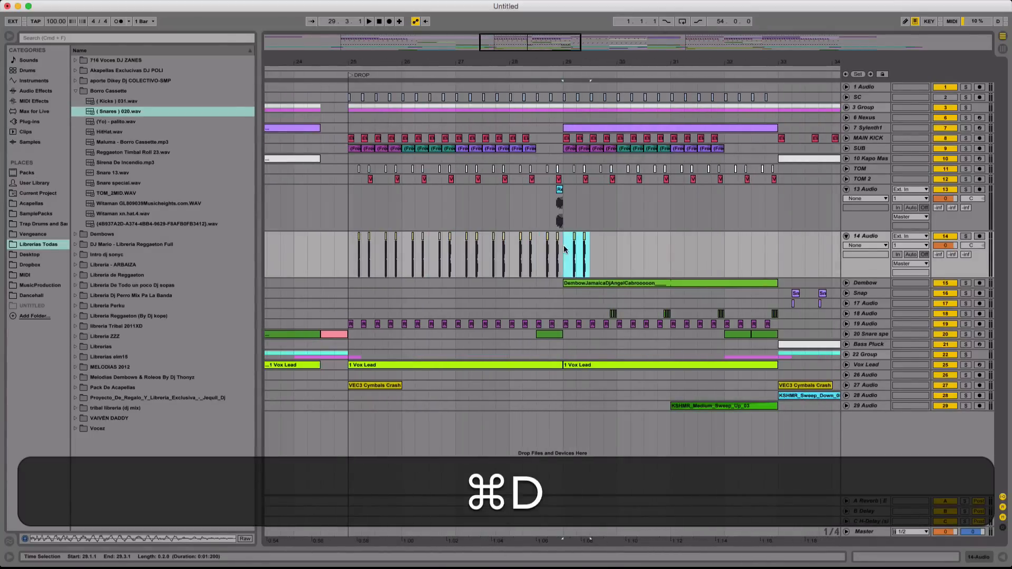
Delete the snare hits on 14 Audio from bar 27 onward, keeping only the first two bars
left_click_drag(563, 252, 353, 257)
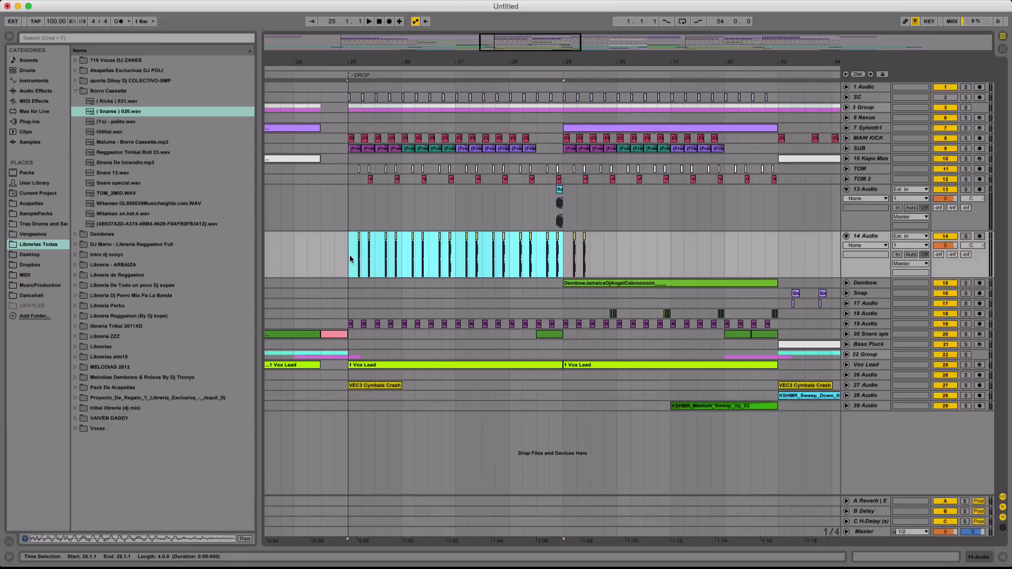
left_click_drag(604, 267, 456, 264)
key("BackSpace")
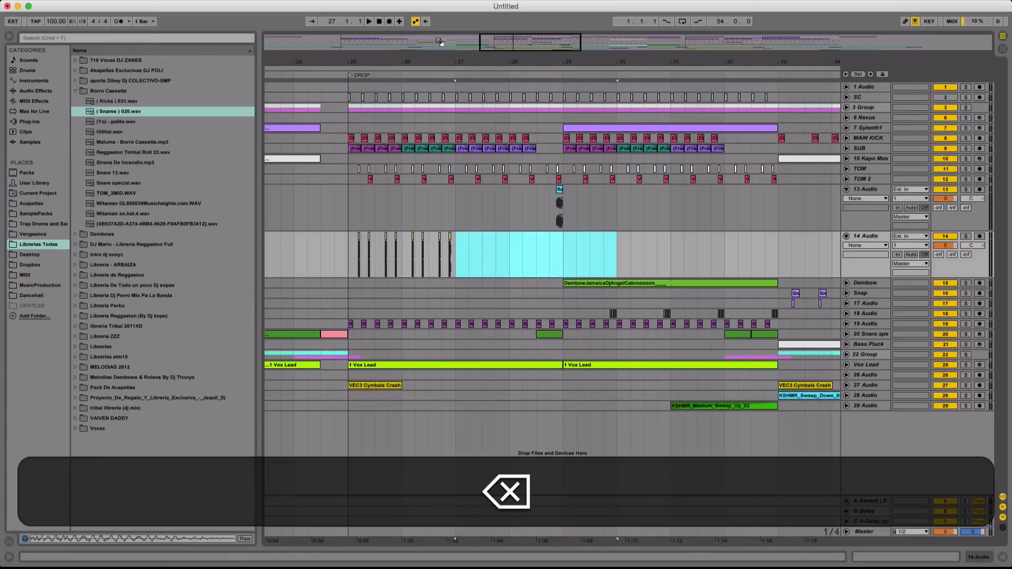
Copy a snare hit on 14 Audio to 26.1.2 and lower the gain of the pasted clip slightly
left_click_drag(416, 59, 479, 201)
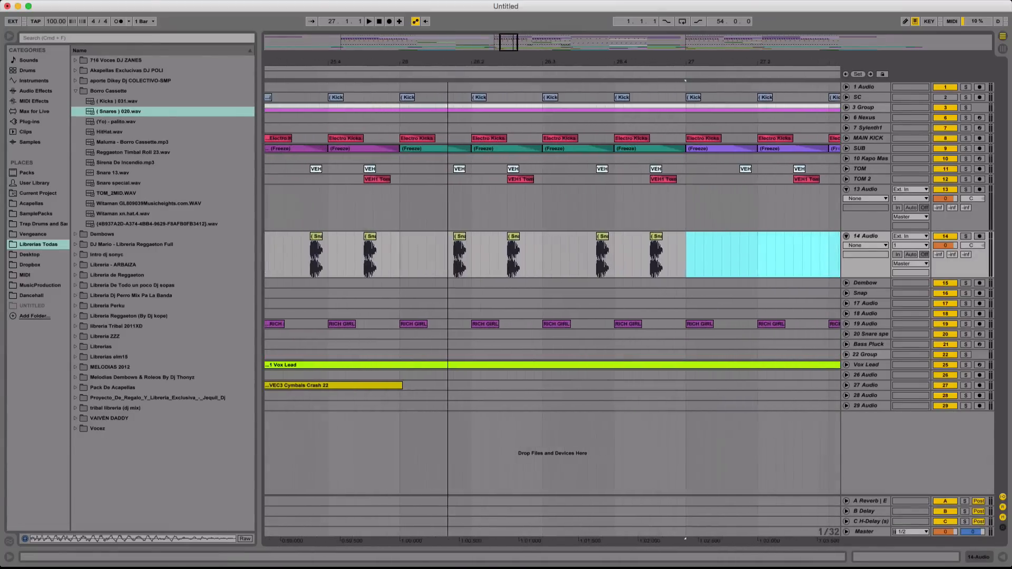
left_click(461, 236)
key("cmd+c")
left_click(418, 243)
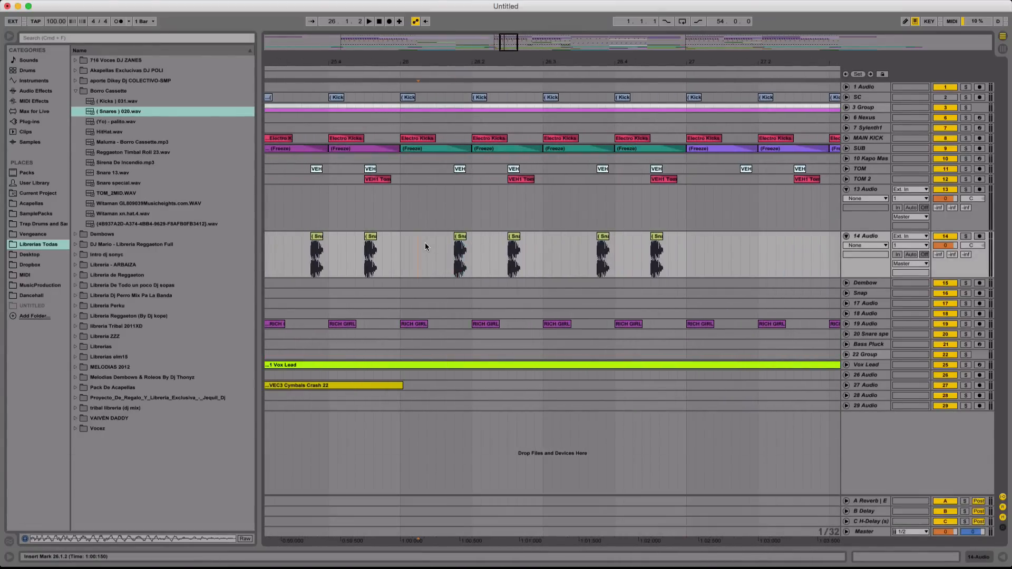
key("super+v")
double_click(424, 237)
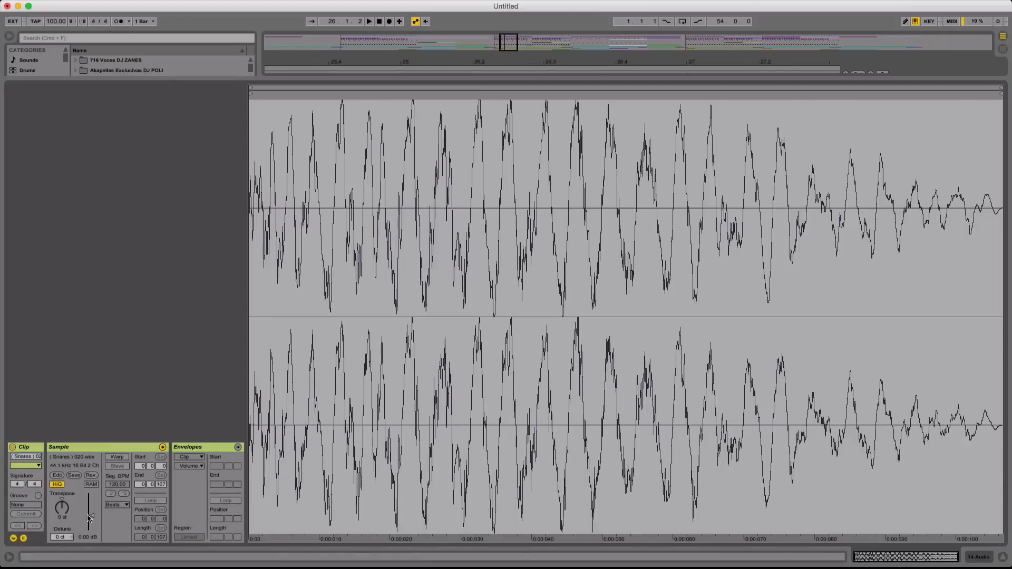
left_click_drag(88, 516, 88, 520)
left_click(439, 80)
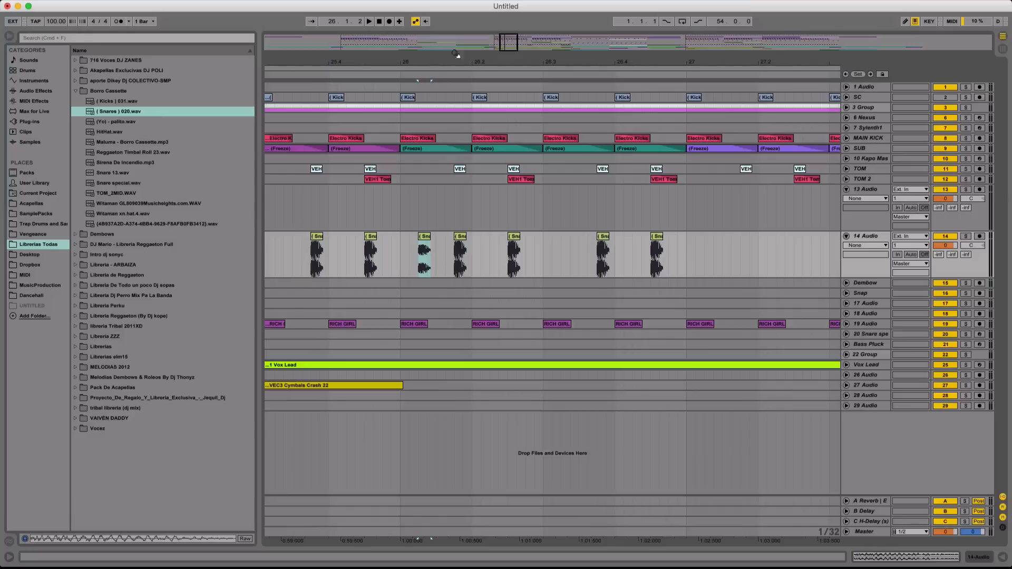
Solo MAIN KICK together with 14 Audio and play the pattern from bar 25
left_click_drag(486, 65, 444, 33)
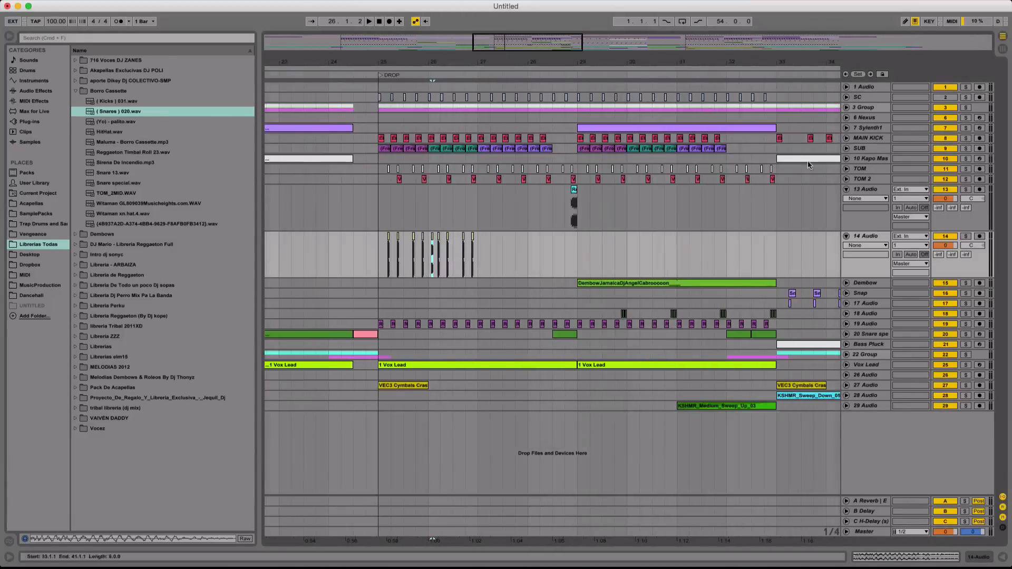
left_click(868, 138)
left_click(965, 139)
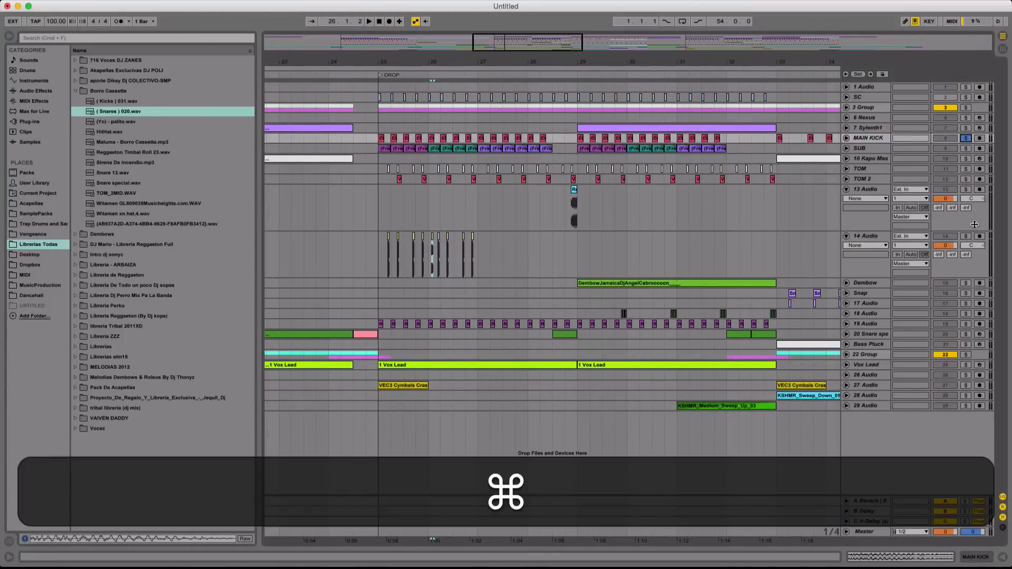
left_click(967, 236, "super")
left_click(380, 264)
key("space")
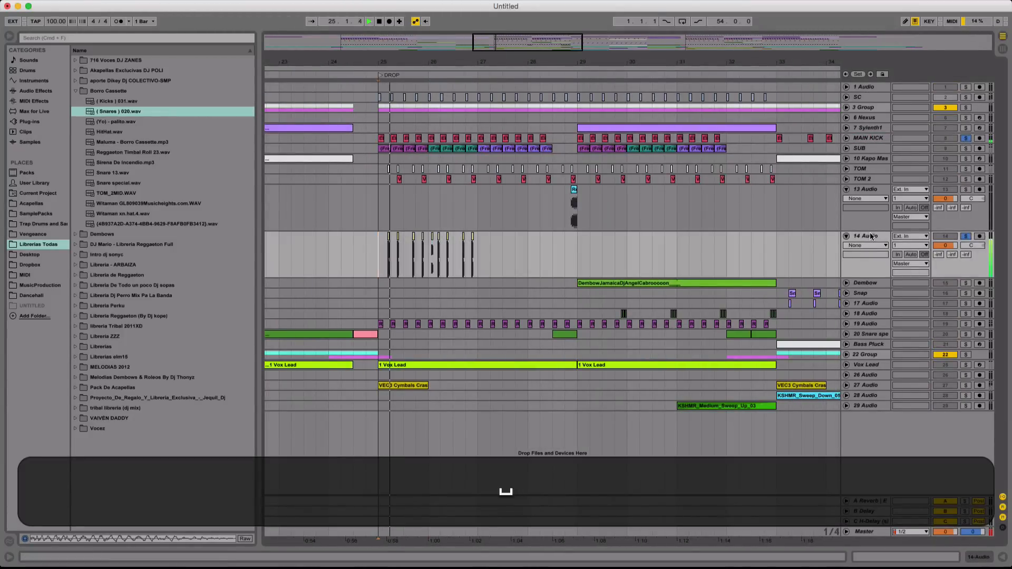
Rename the 14 Audio track as "Snare" and stop playback
left_click(870, 236)
key("super+r")
type("Snare")
key("Return")
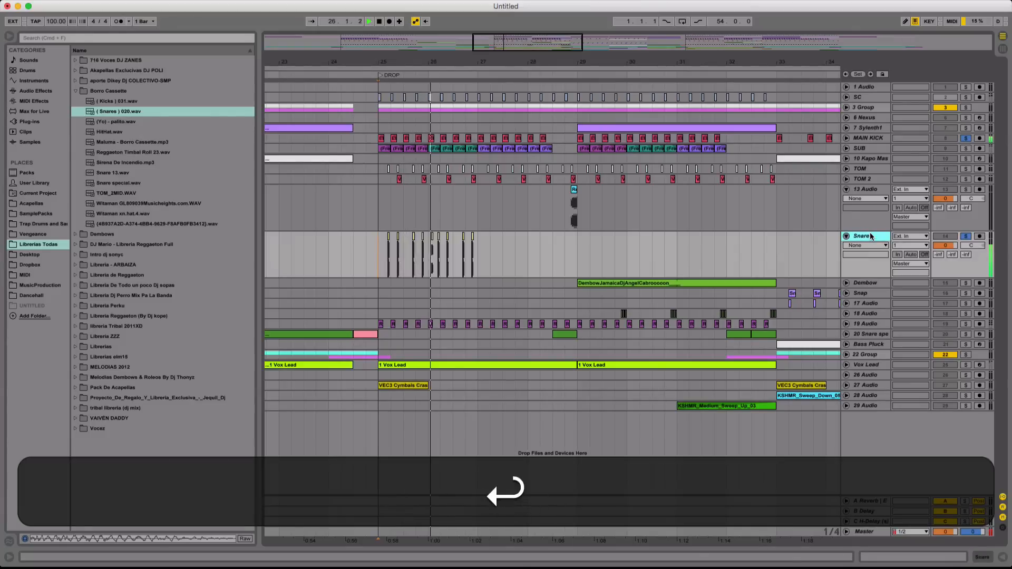
key("space")
Duplicate the two-bar snare pattern to bar 27, then paste an extra snare hit at 26.4.4 and play it back
left_click_drag(479, 255, 379, 264)
key("super+d")
left_click(473, 236)
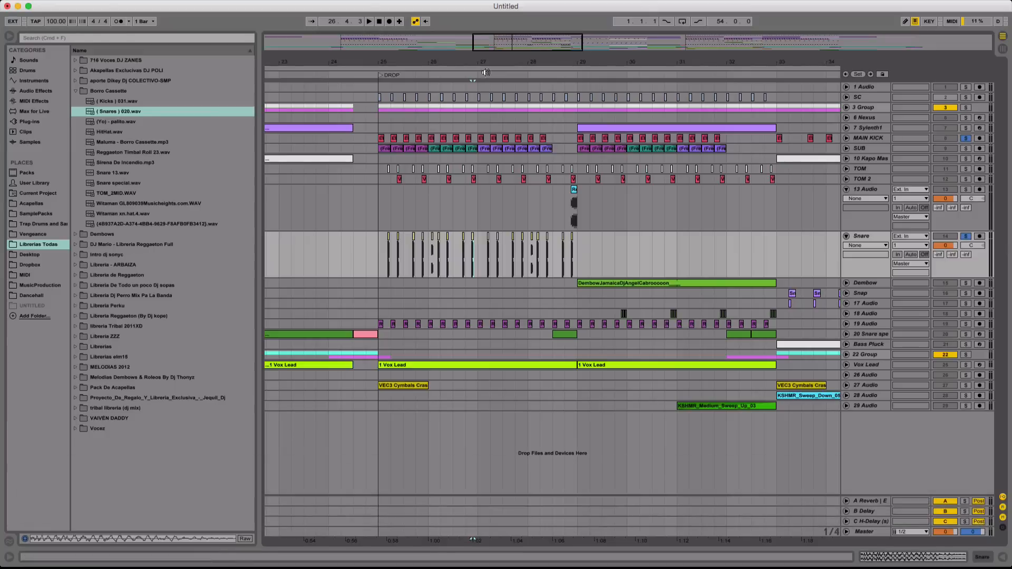
left_click_drag(463, 60, 463, 106)
key("super+c")
key("super+v")
key("space")
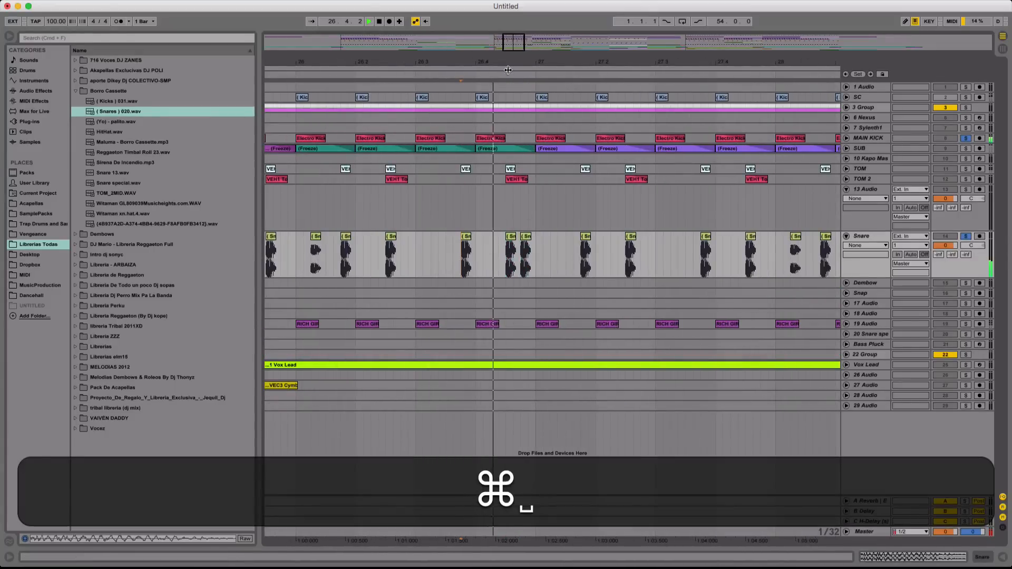
Stop playback and duplicate the Snare pattern of bars 25 to 27 three times, filling the drop up to bar 33
left_click_drag(525, 61, 522, 42)
key("space")
left_click_drag(321, 253, 435, 264)
key("super+d")
key("super+d")
key("super+d")
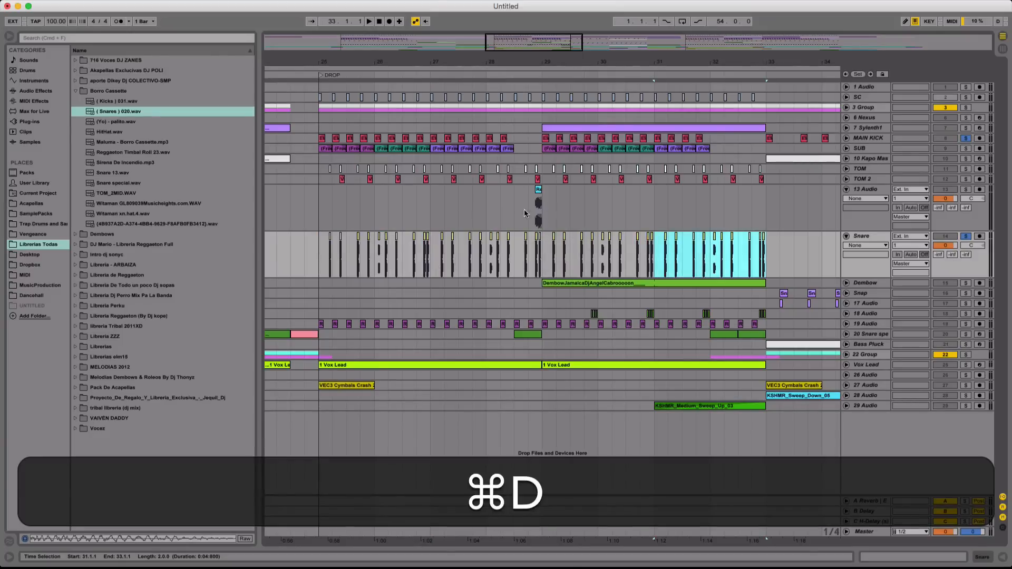
During playback, pan 13 Audio to 12R and Snare to 9L, and lower the volume of 13 Audio to -2.1
left_click(500, 211)
left_click_drag(969, 198, 970, 192)
key("space")
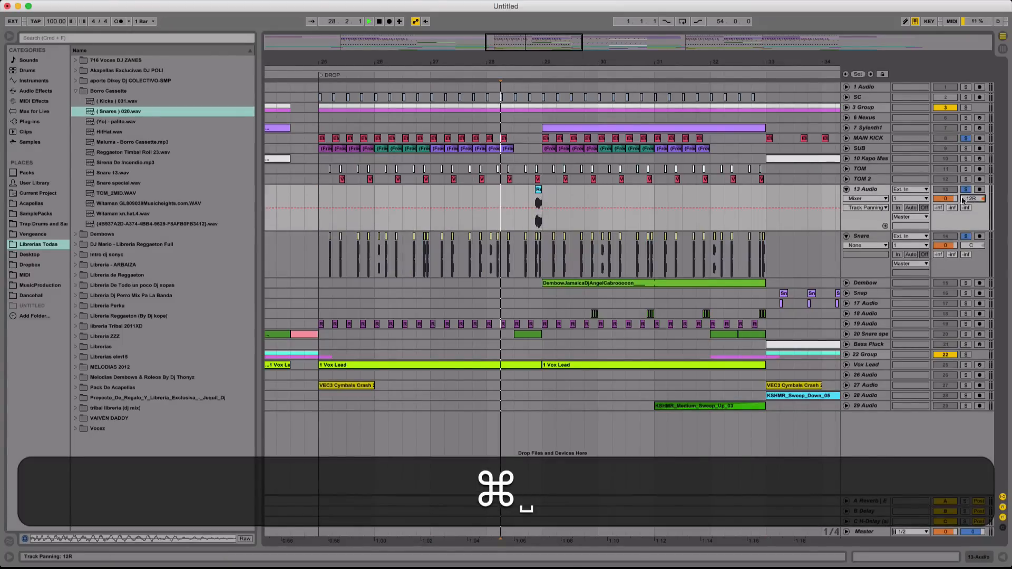
left_click_drag(968, 246, 968, 251)
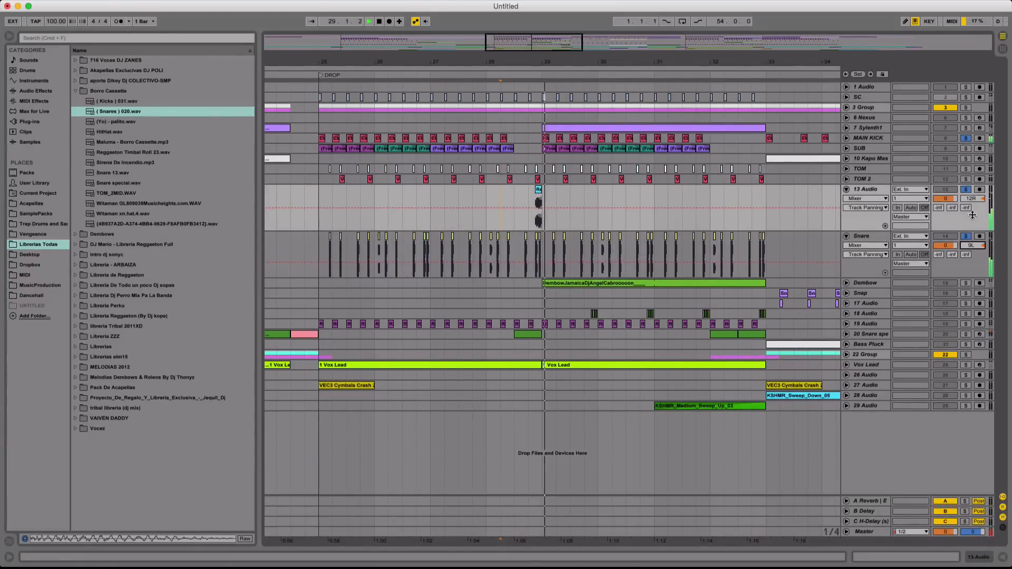
key("space")
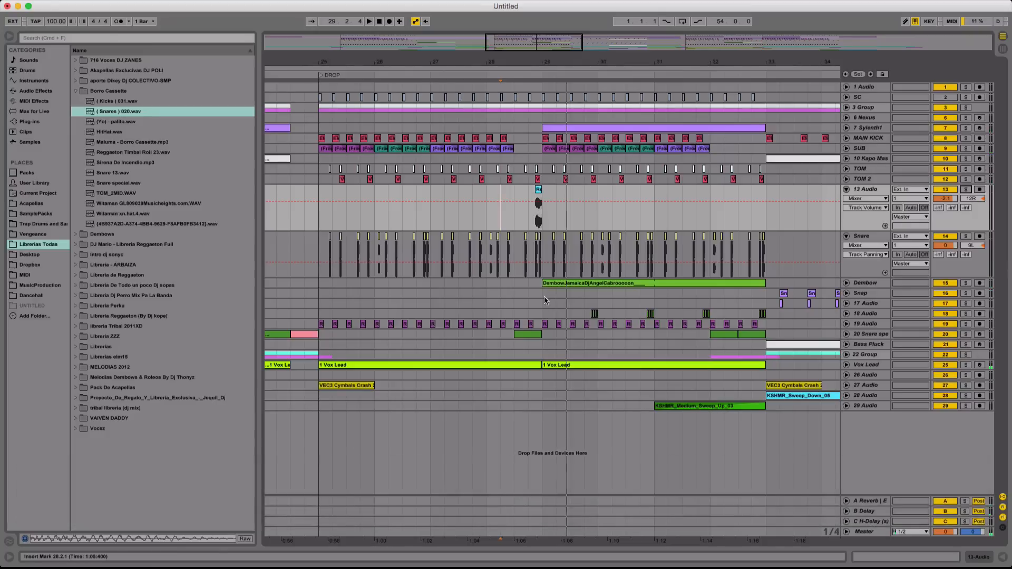
Duplicate the section of bars 25 to 29 with the timbal roll so the roll repeats before bar 33, and play the drop
left_click_drag(543, 301, 319, 215)
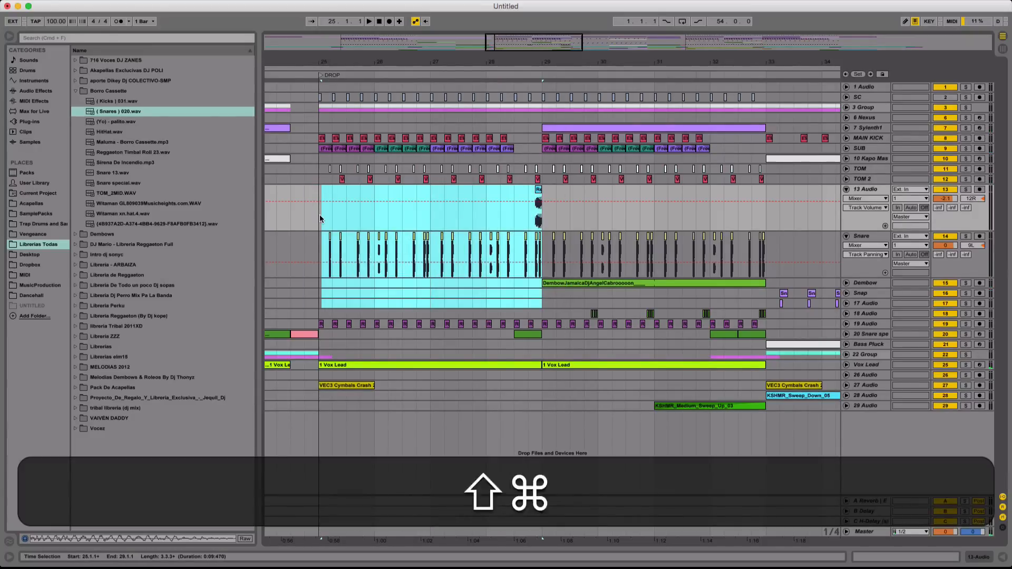
key("super+z")
key("shift+super+z")
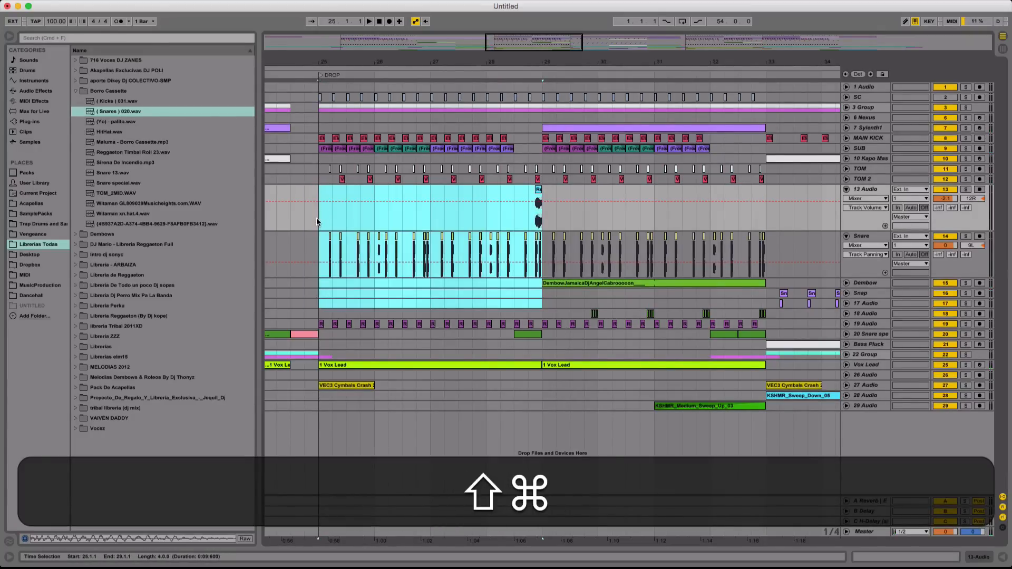
key("shift+super+d")
key("space")
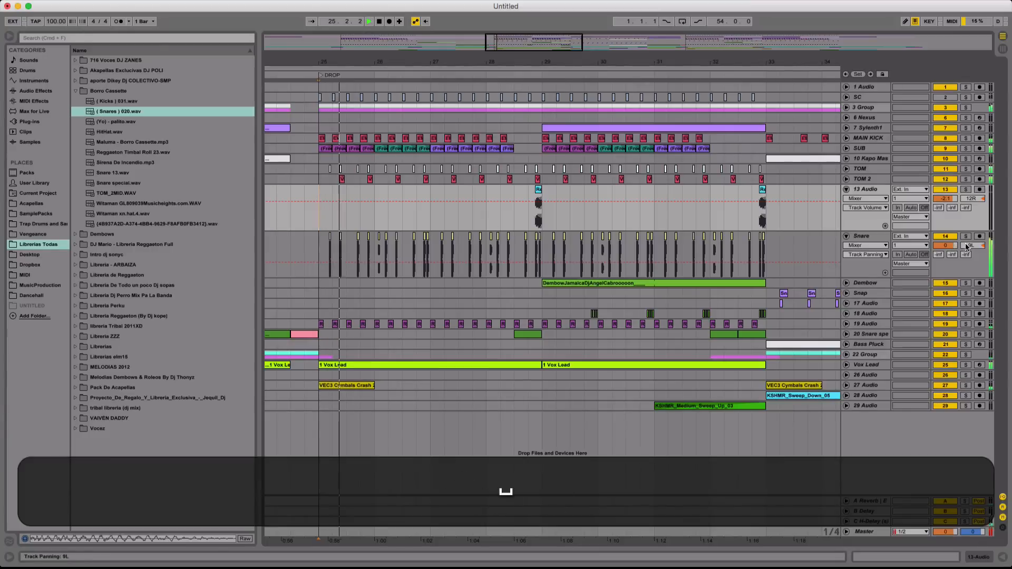
Lower the Snare track's volume to -1.0 and add an EQ Eight with a low cut at about 180 Hz
mouse_move(945, 245)
left_mouse_down()
mouse_move(939, 239)
mouse_move(939, 253)
left_mouse_up()
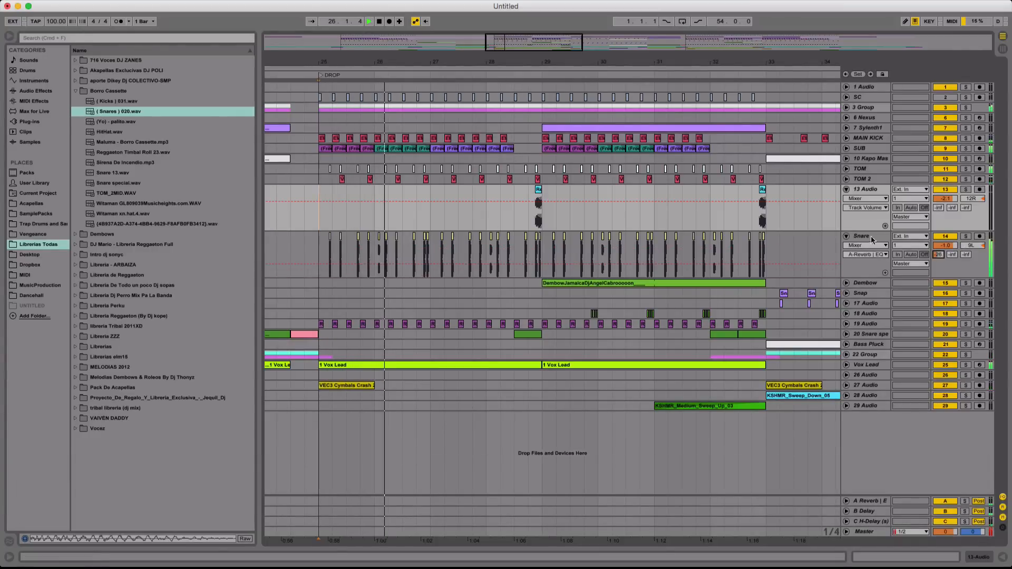
double_click(864, 237)
left_click(41, 90)
double_click(100, 162)
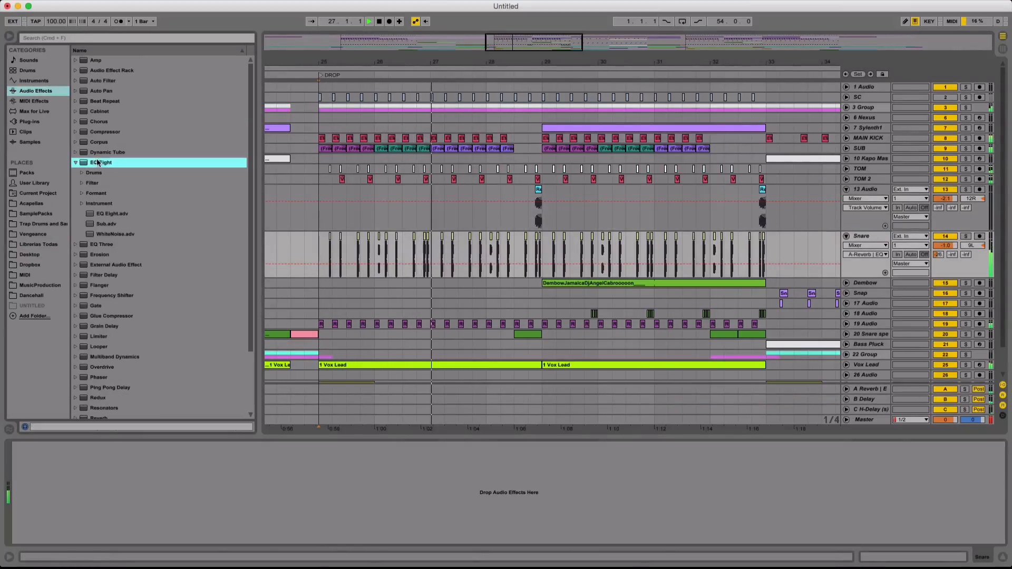
left_click_drag(41, 494, 83, 491)
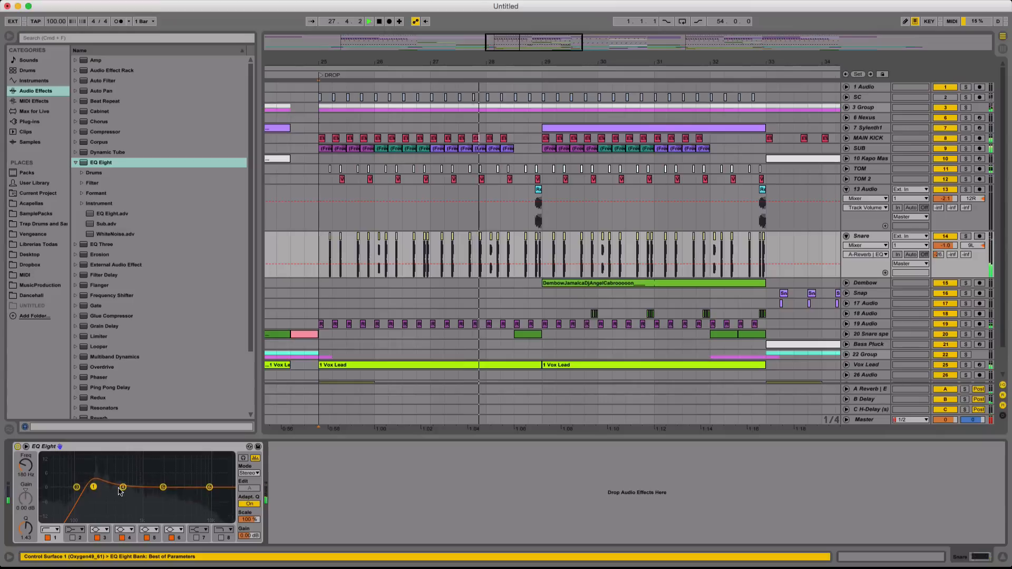
left_click_drag(173, 437, 173, 543)
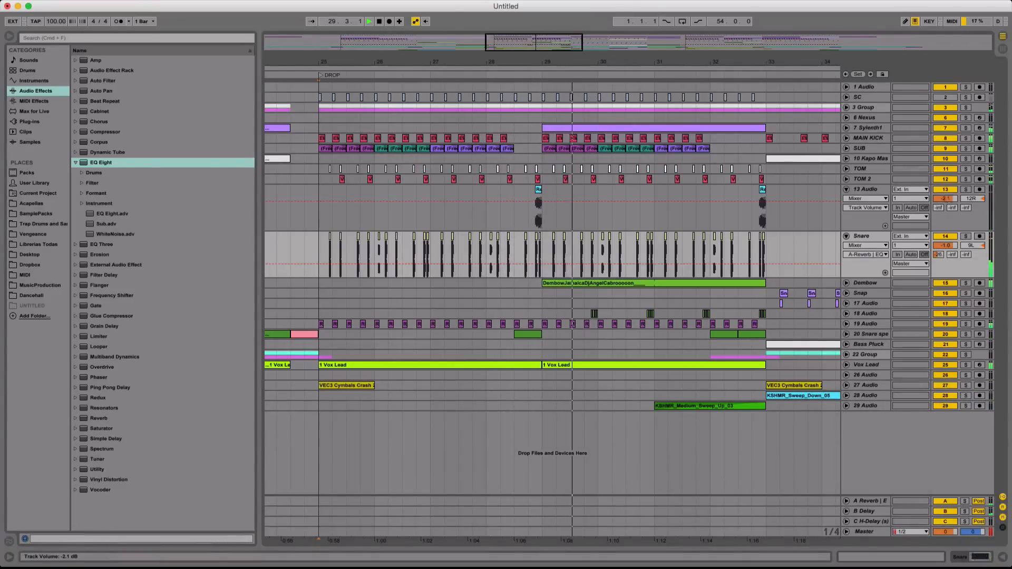
Collapse all tracks and copy the full DROP section, bars 25 to 33 on every track, to the start of Drop 2 at bar 45
left_click(845, 188, "alt")
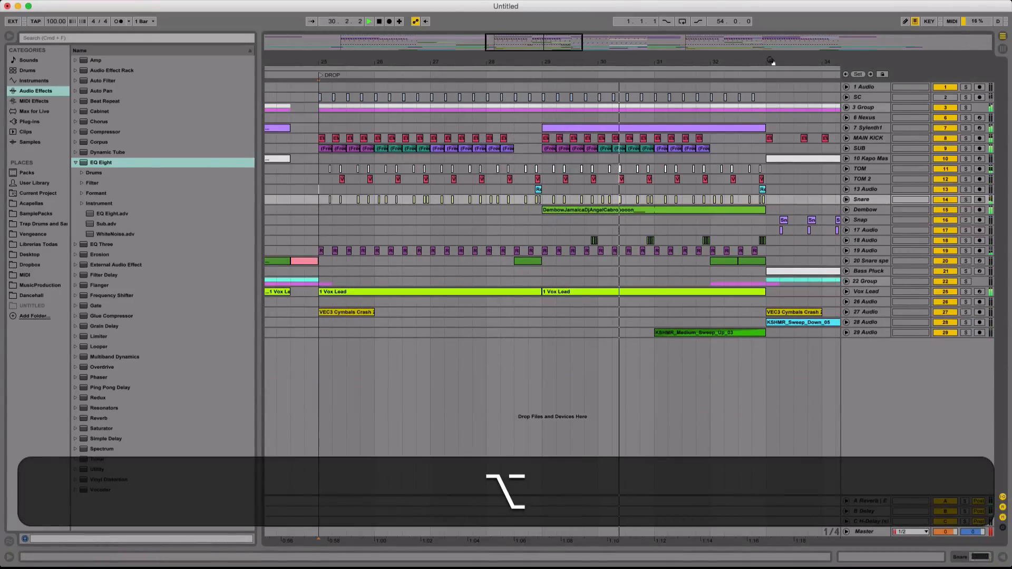
left_click_drag(773, 63, 509, 62)
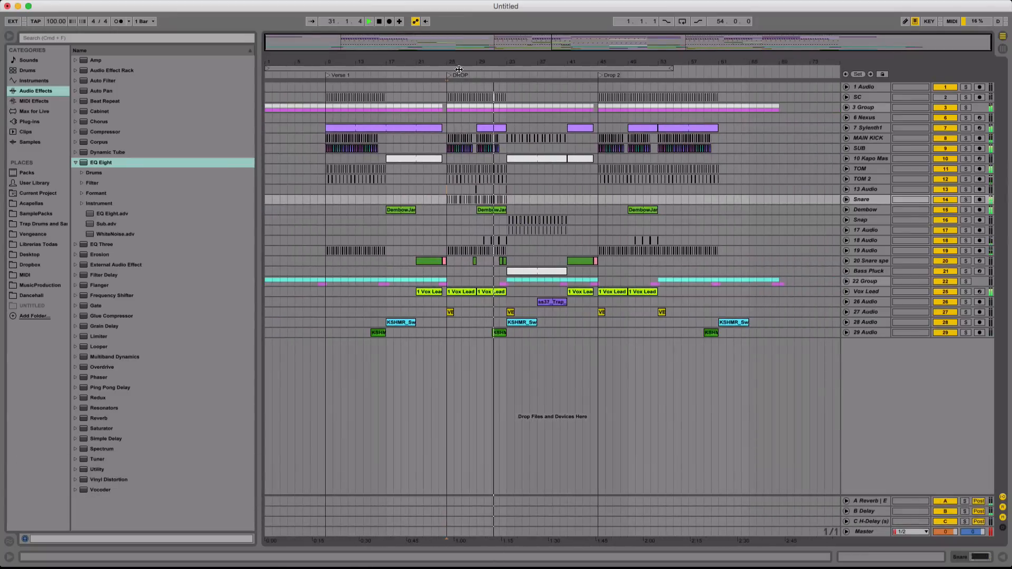
left_click_drag(447, 85, 510, 91)
key("super")
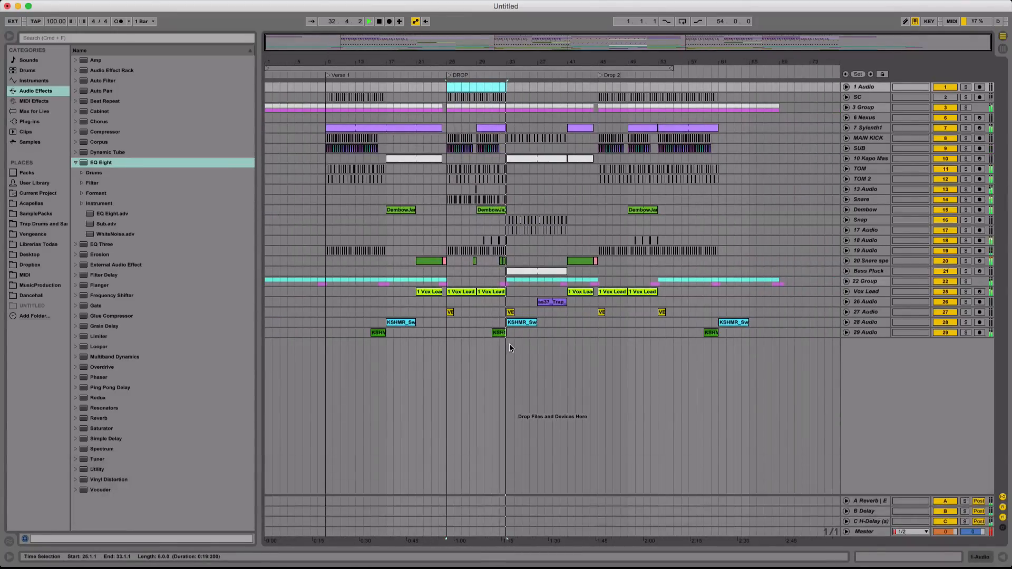
left_click_drag(507, 344, 448, 94)
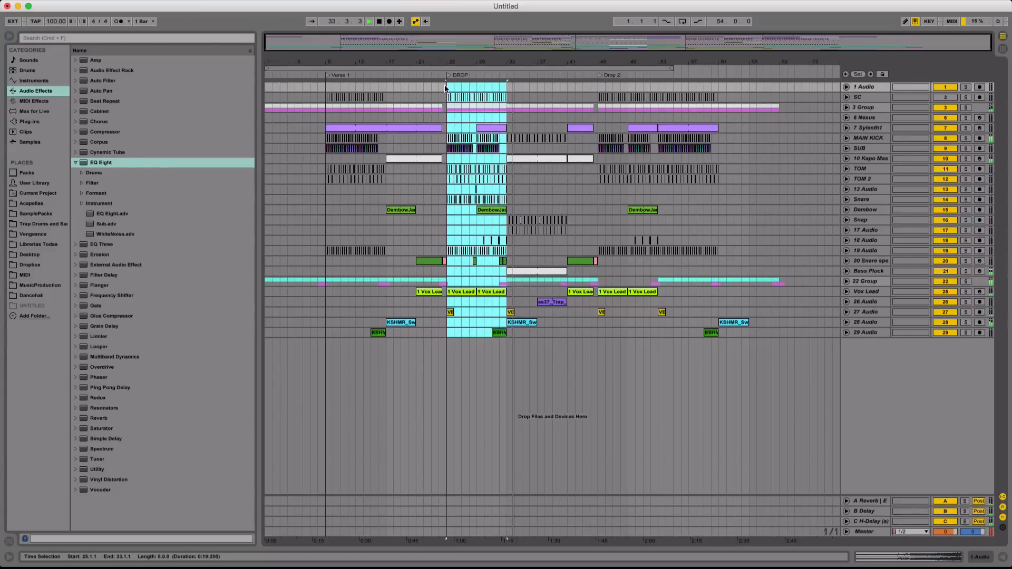
key("super+c")
left_click(600, 87)
key("super+v")
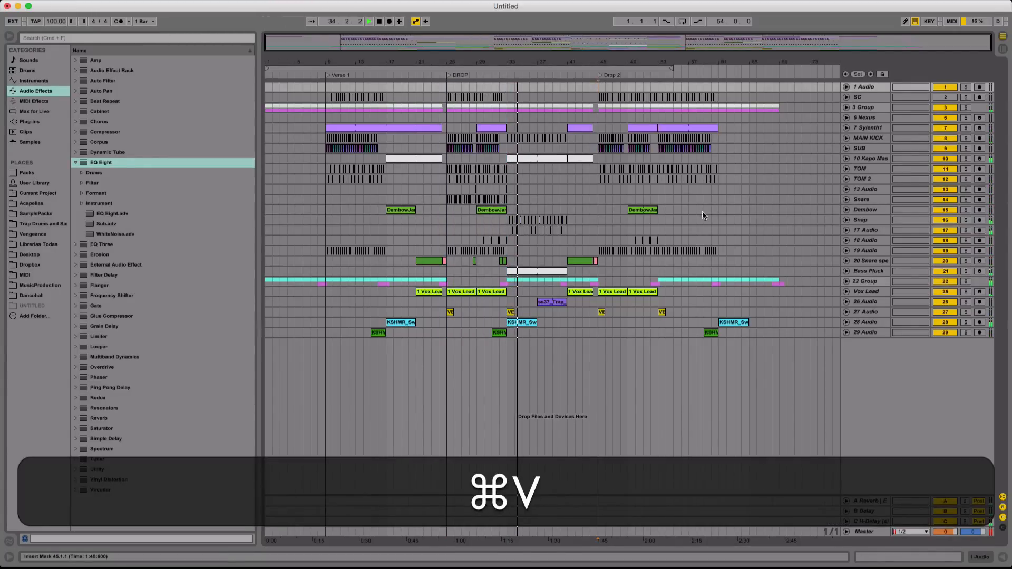
Listen to the arrangement through the break and into Drop 2, and stop playback
left_click(776, 199)
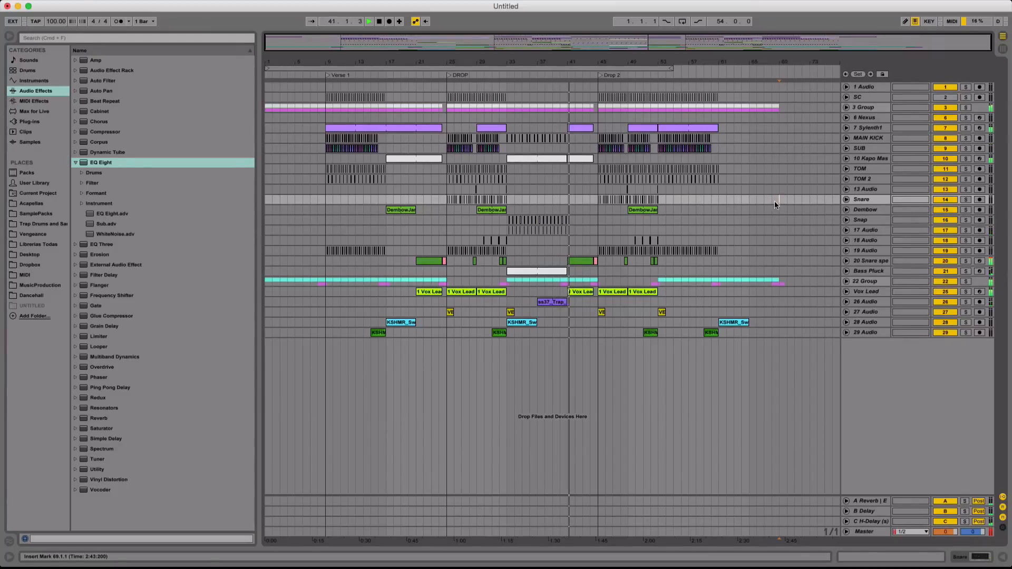
left_click(759, 211)
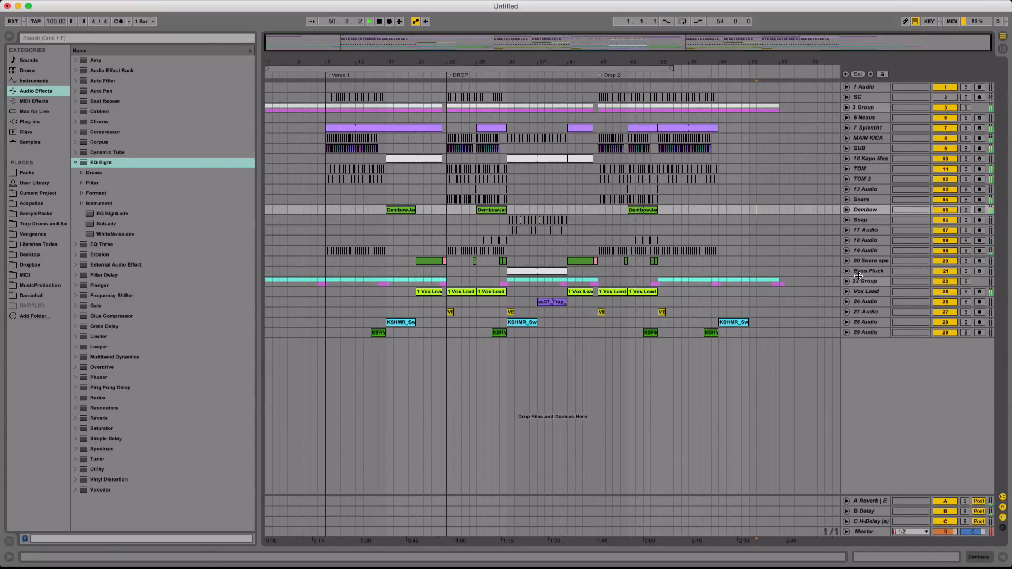
key("space")
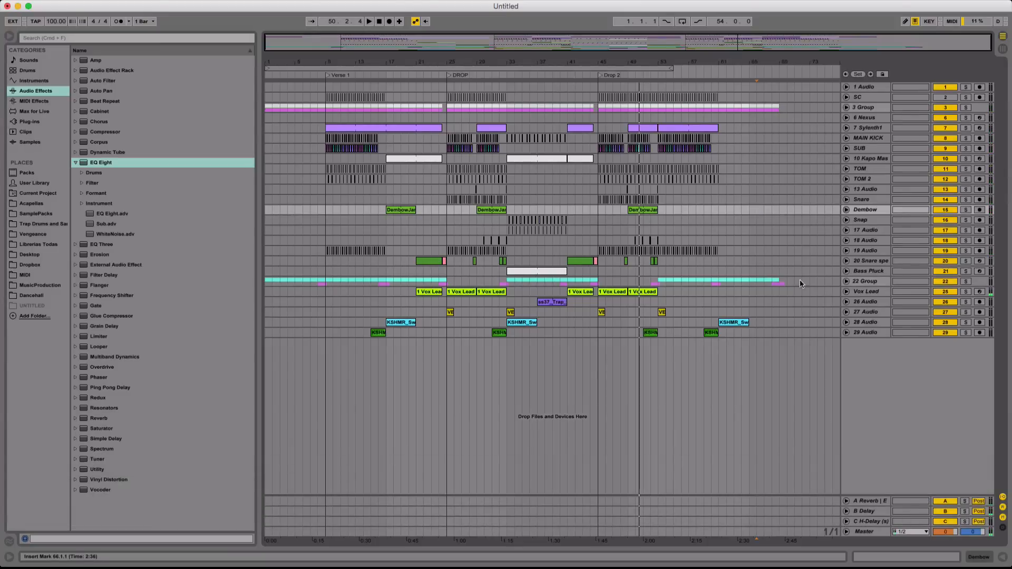
Loop the whole song from bar 1 to bar 70, covering 69 bars
left_click(801, 283)
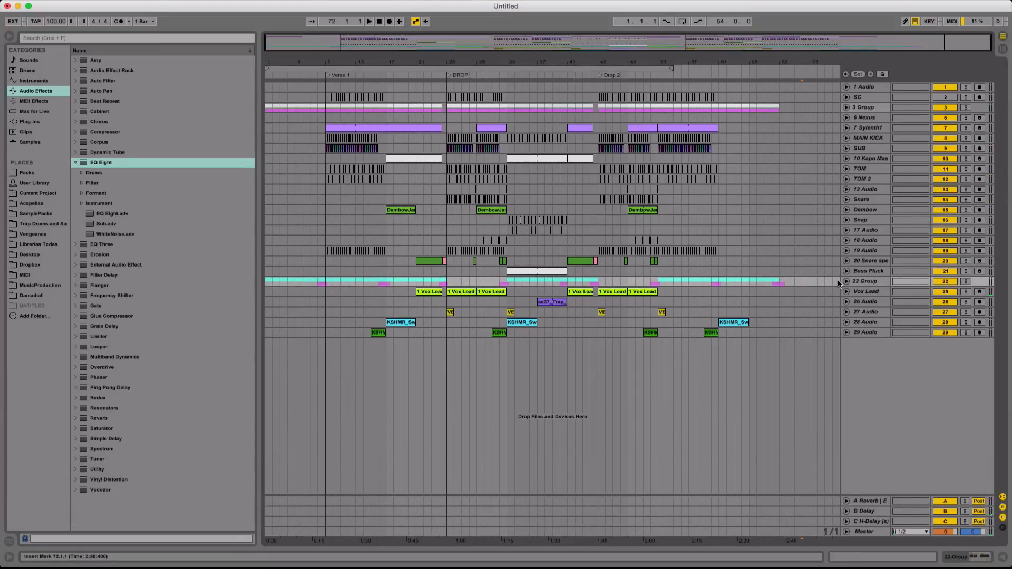
left_click(791, 291)
left_click(787, 272)
left_click_drag(789, 282, 159, 280)
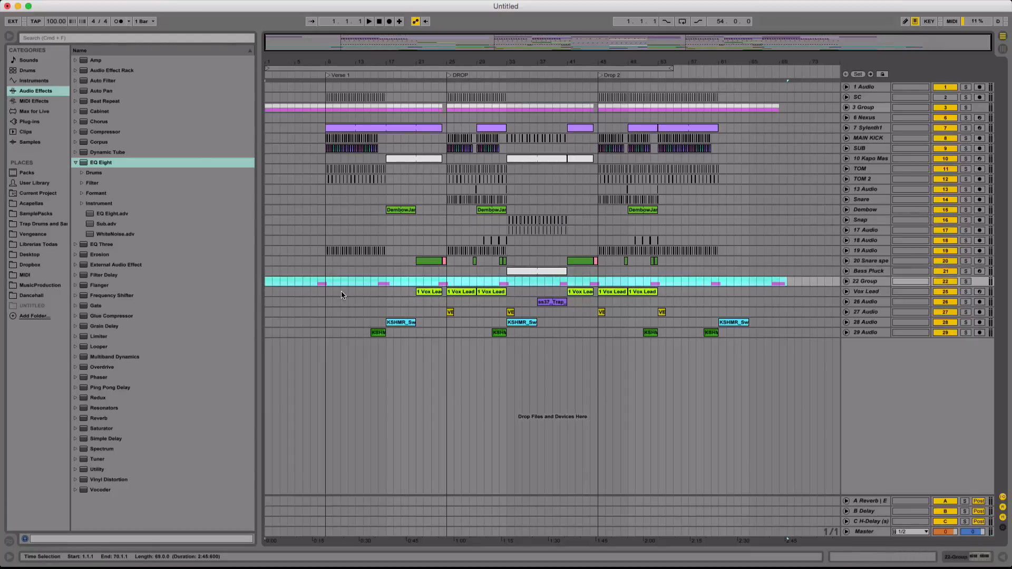
key("super+l")
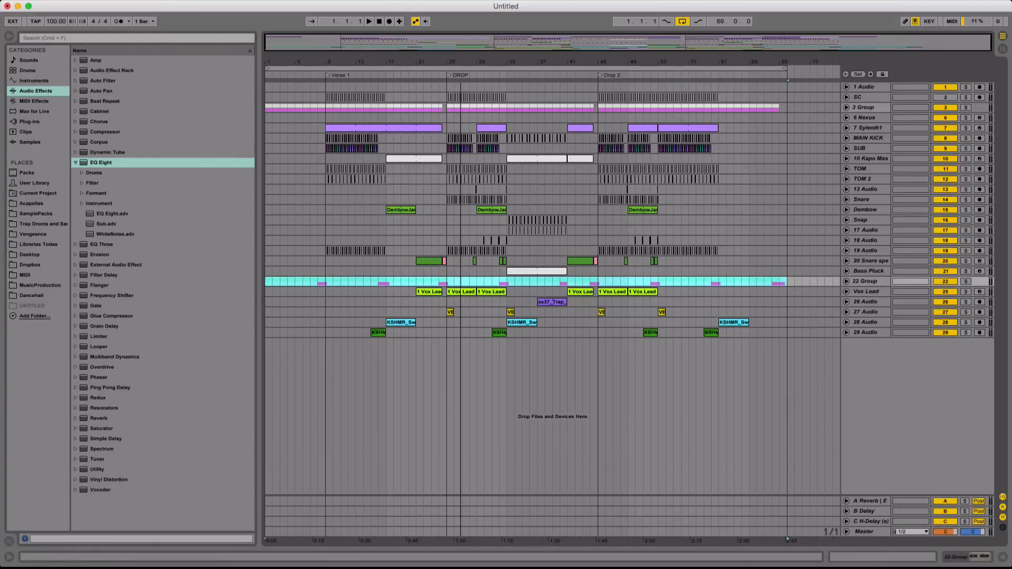
Set the insert position to the start of the DROP at bar 25 and arm the Vox Lead track
left_click(446, 121)
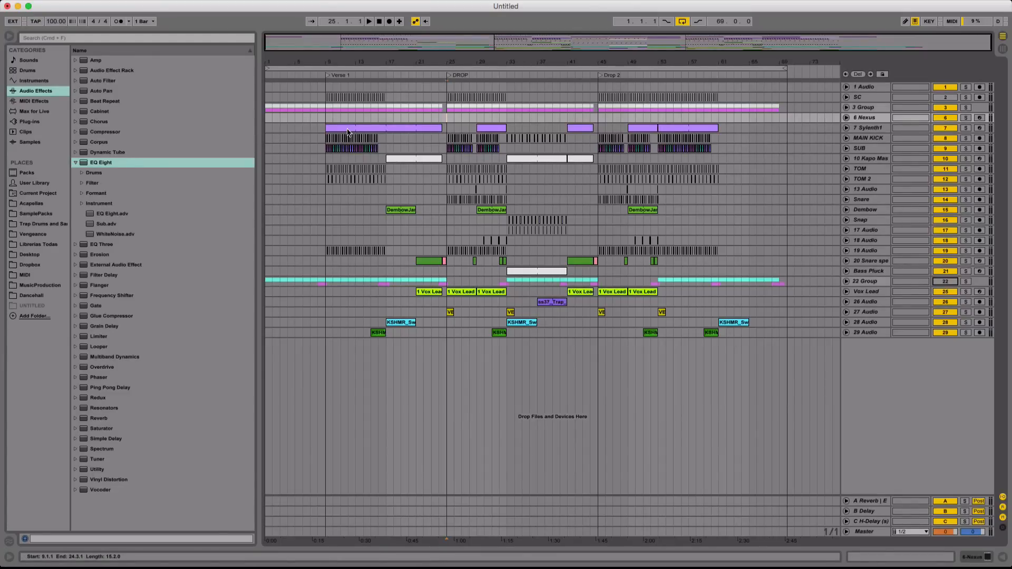
left_click(880, 293)
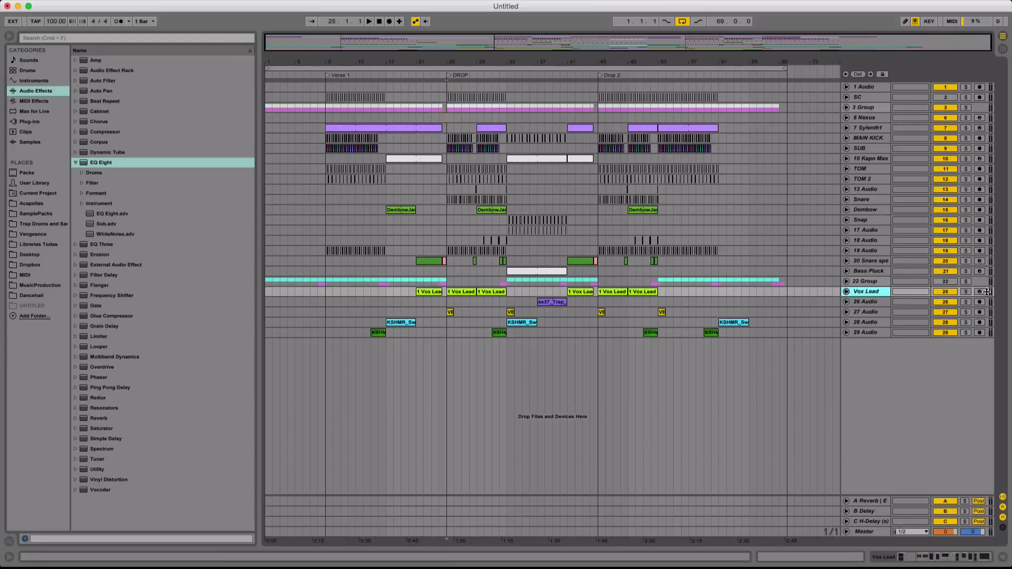
left_click(979, 293)
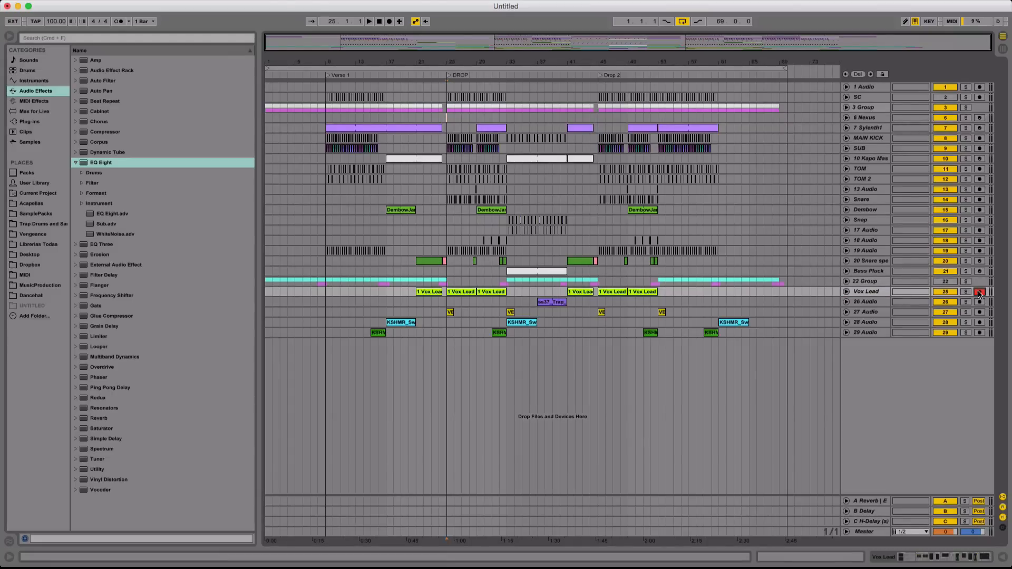